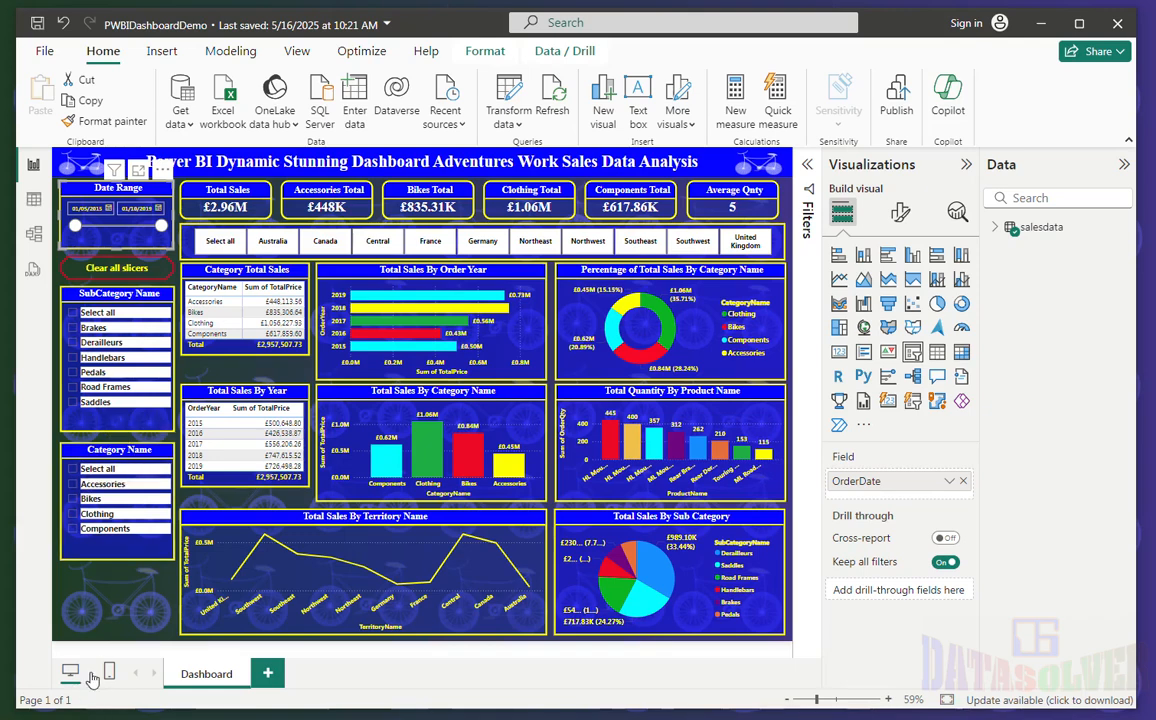
- Filter the dashboard by the Brakes subcategory, switch to Pedals, and clear the subcategory selection
{"action": "left_click", "coordinate": [110, 608]}
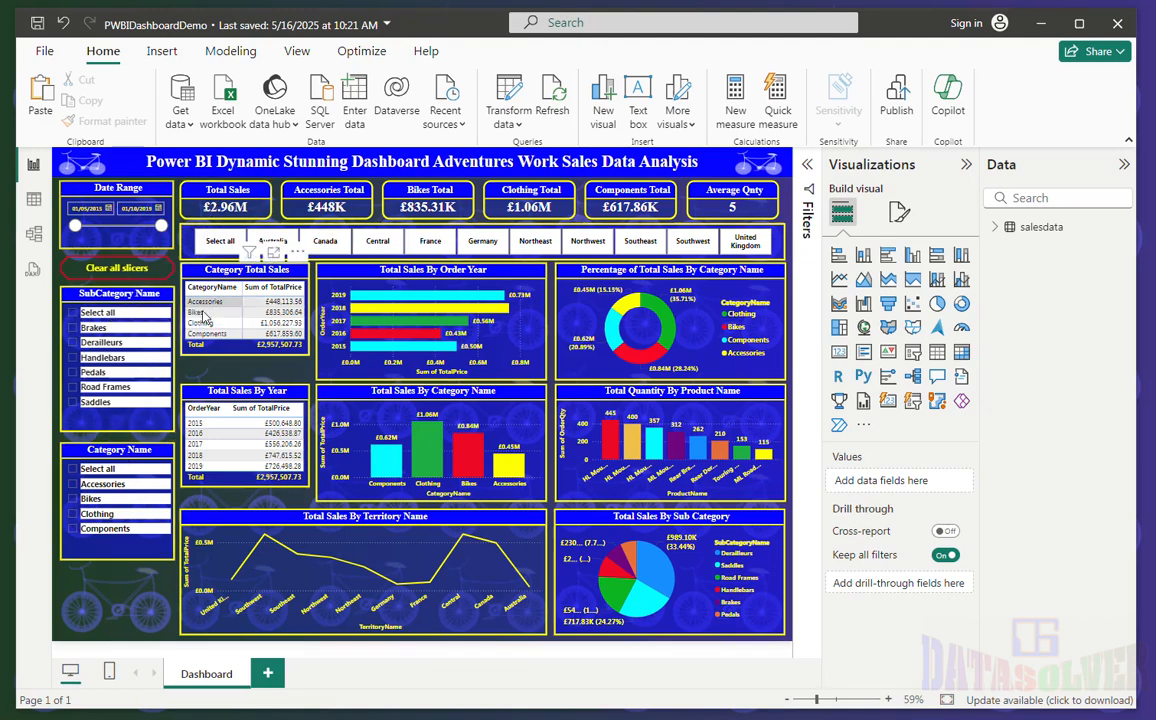
{"action": "left_click", "coordinate": [100, 331]}
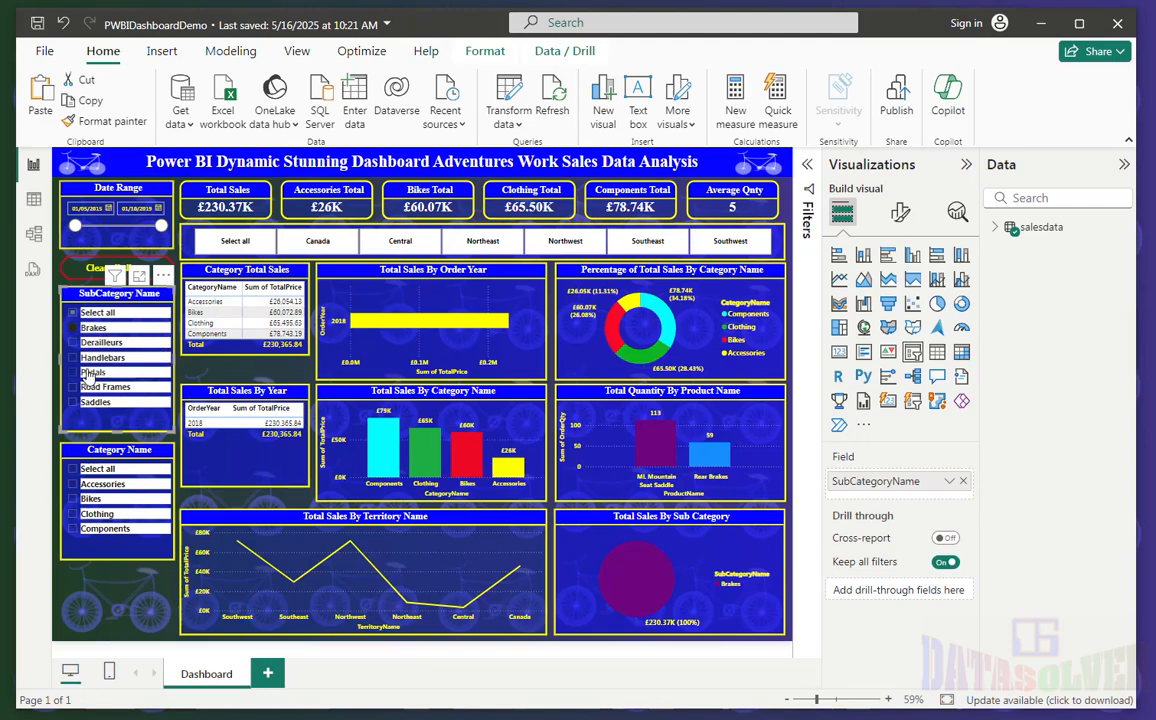
{"action": "left_click", "coordinate": [92, 373]}
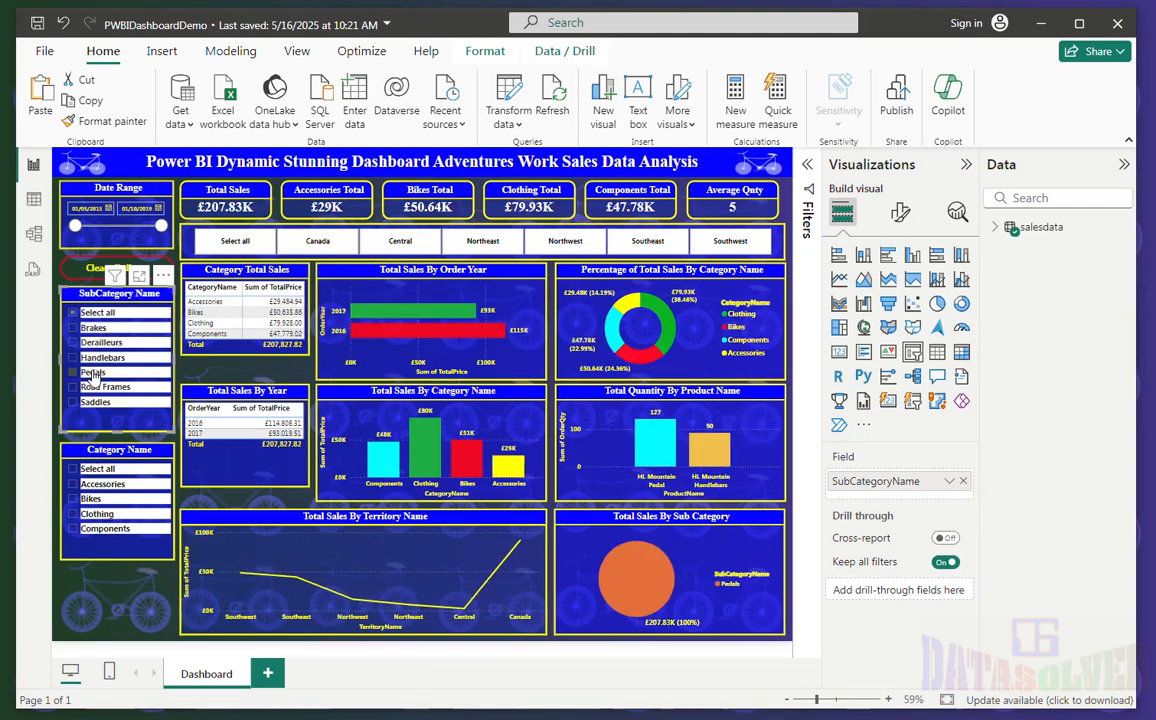
{"action": "left_click", "coordinate": [92, 373]}
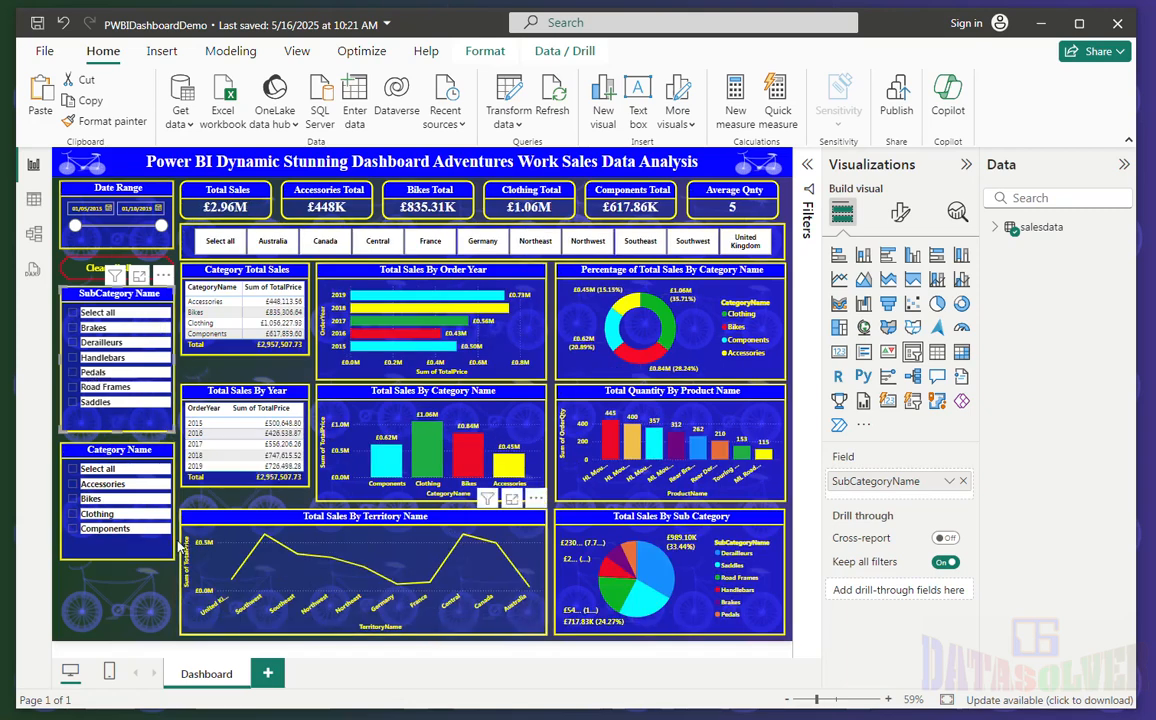
- Filter the dashboard by the Accessories category, switch to Clothing, and clear the category selection
{"action": "left_click", "coordinate": [101, 485]}
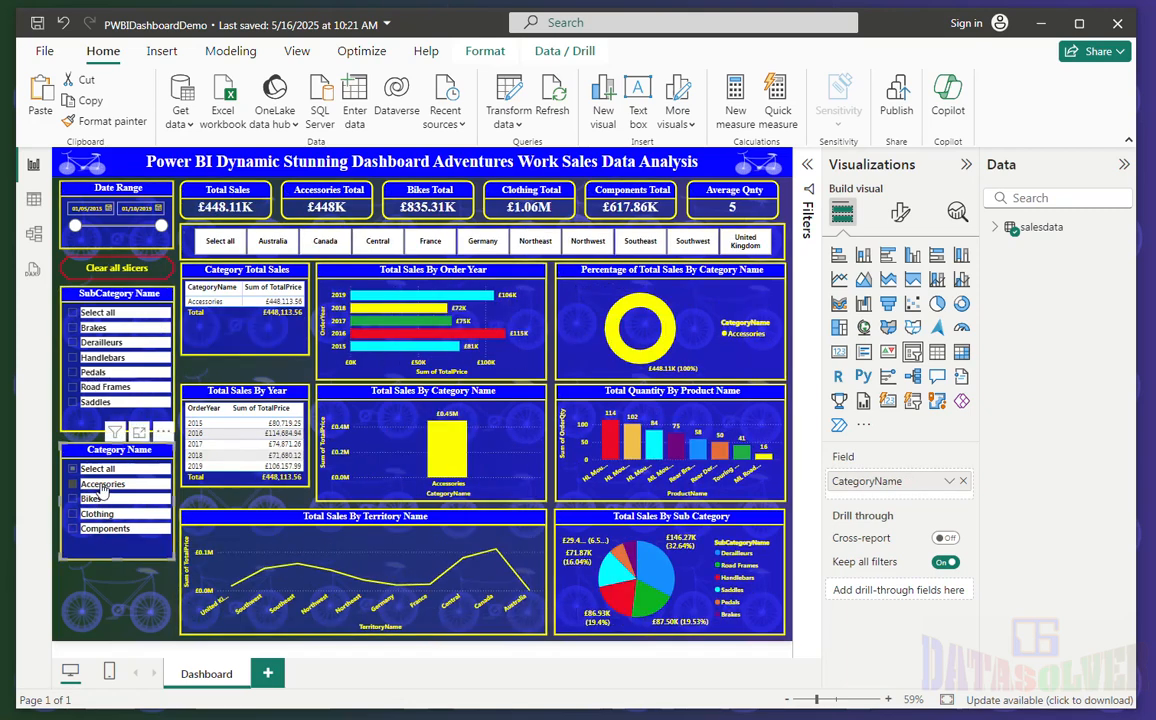
{"action": "left_click", "coordinate": [96, 514]}
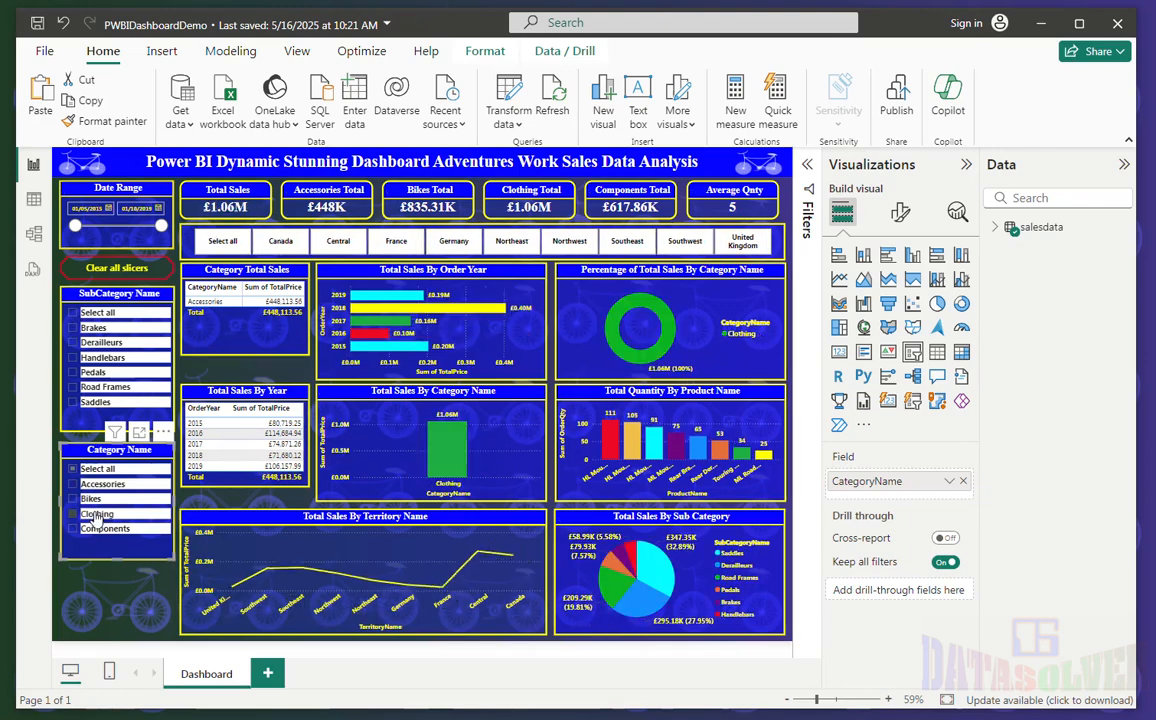
{"action": "left_click", "coordinate": [96, 514]}
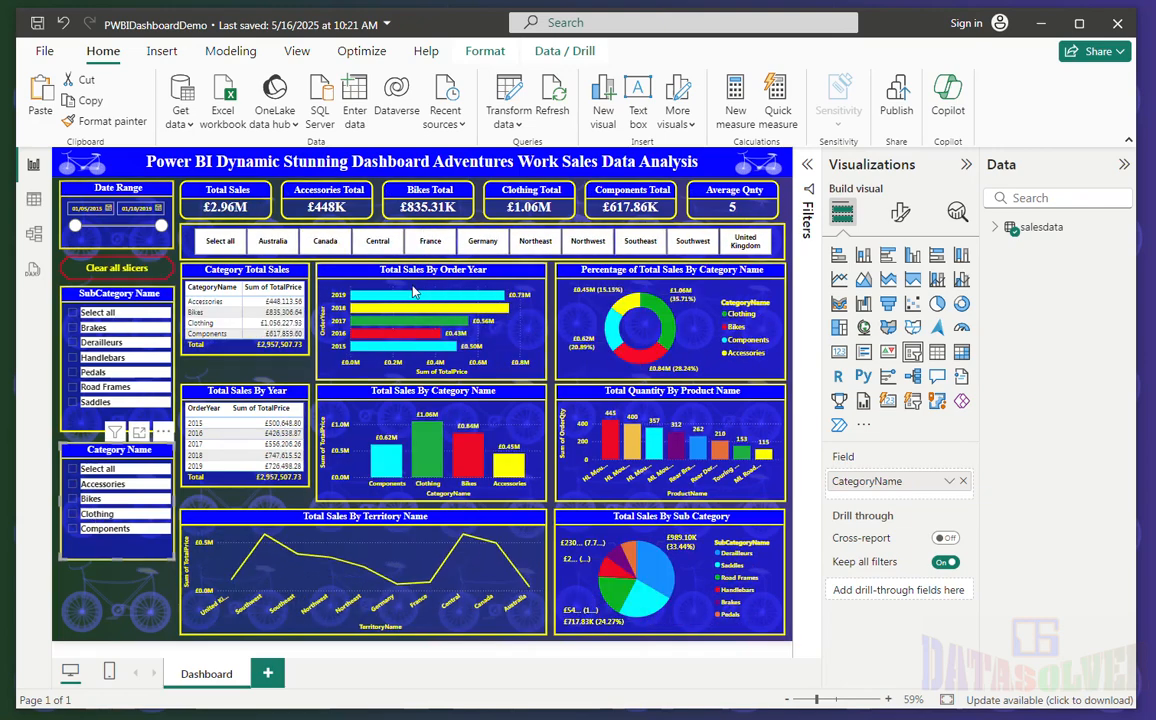
- Filter the dashboard by Canada, Germany and United Kingdom in turn, clear the territory, and toggle the 2019 highlight in Total Sales By Order Year
{"action": "left_click", "coordinate": [320, 242]}
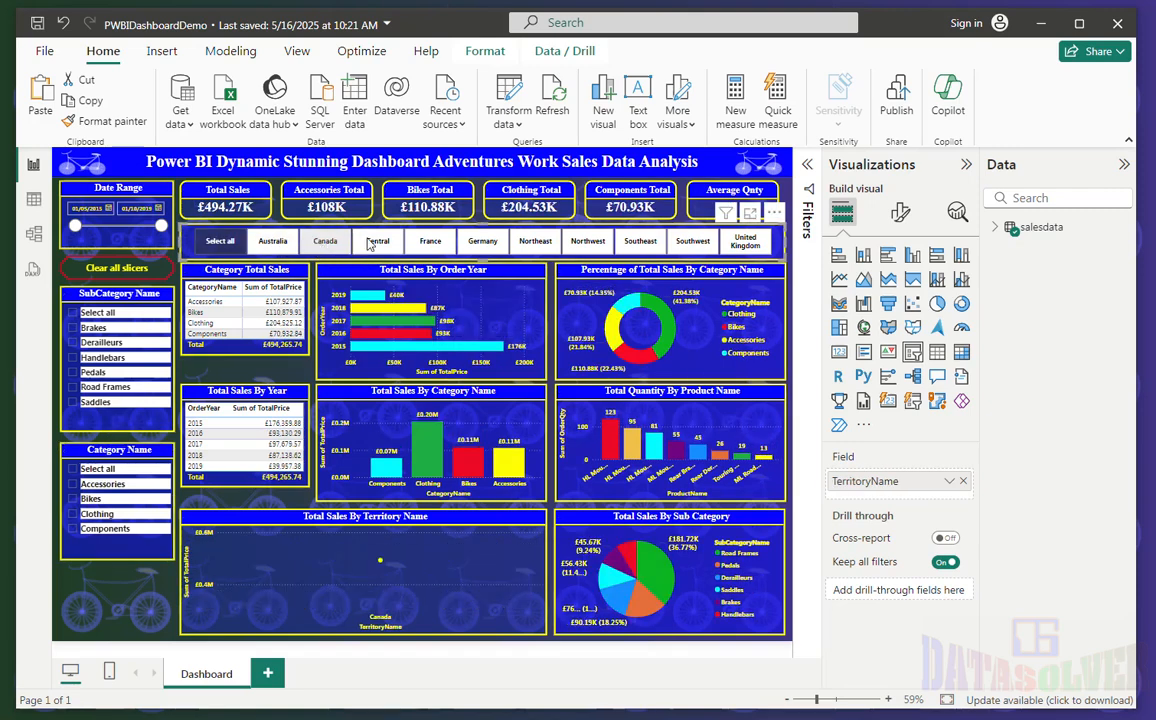
{"action": "left_click", "coordinate": [473, 241]}
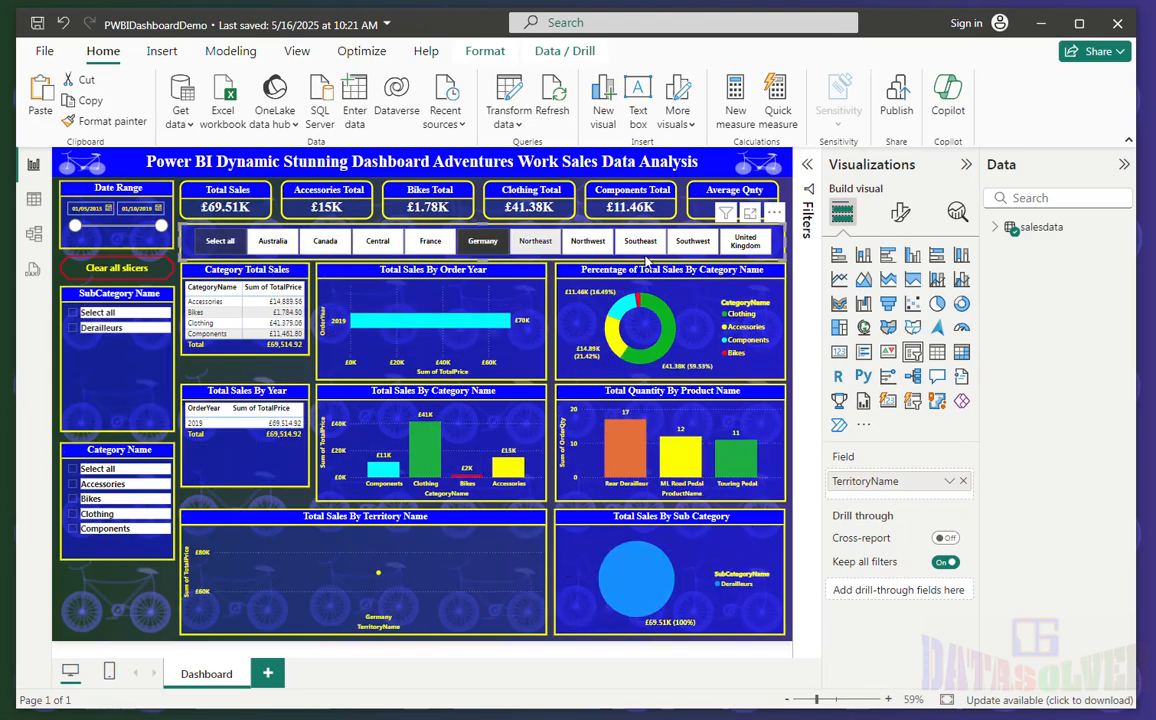
{"action": "left_click", "coordinate": [736, 245]}
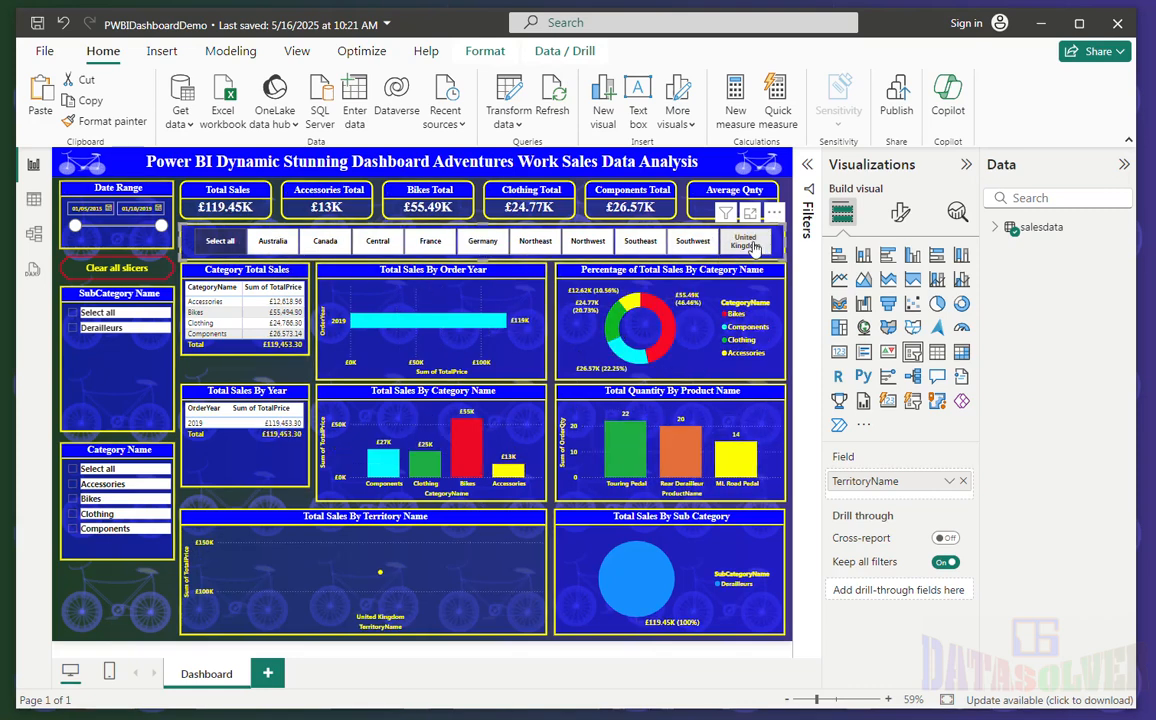
{"action": "left_click", "coordinate": [752, 245]}
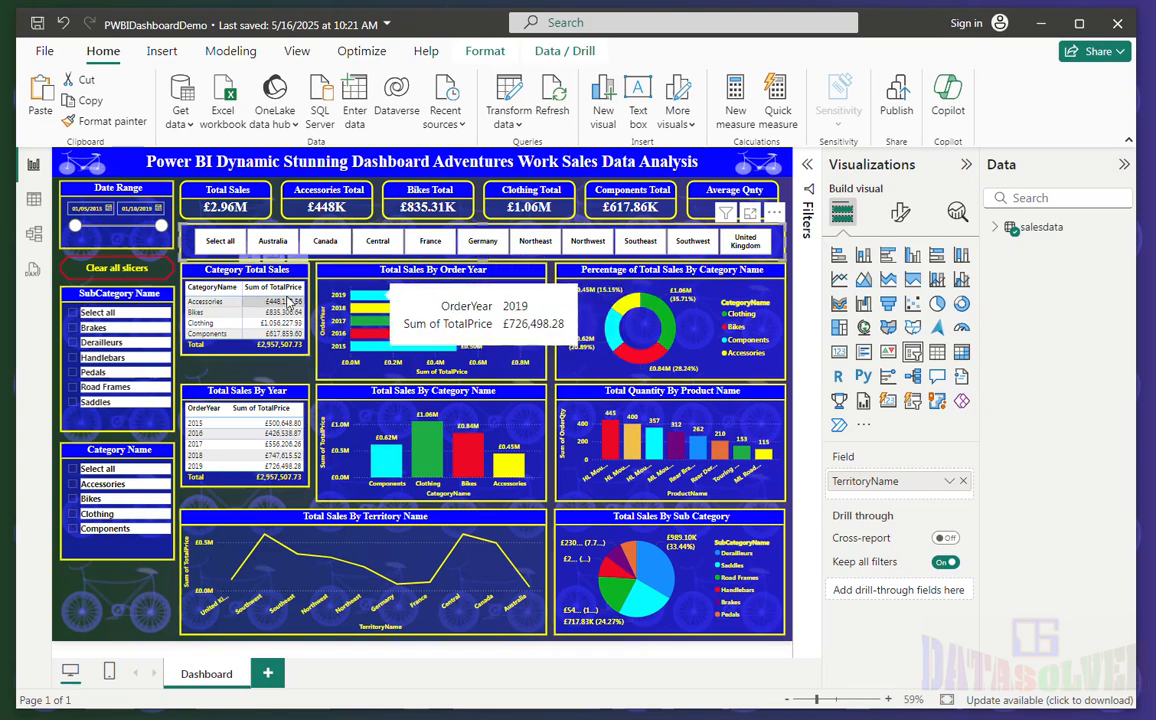
{"action": "left_click", "coordinate": [390, 296]}
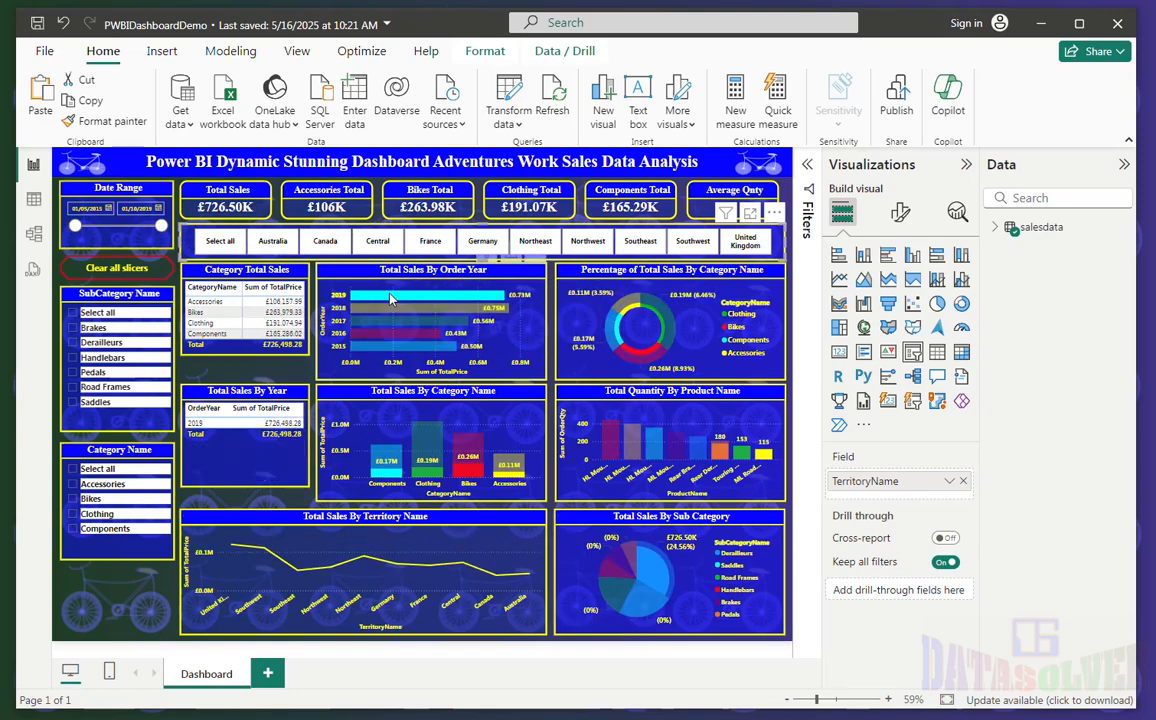
{"action": "left_click", "coordinate": [390, 297]}
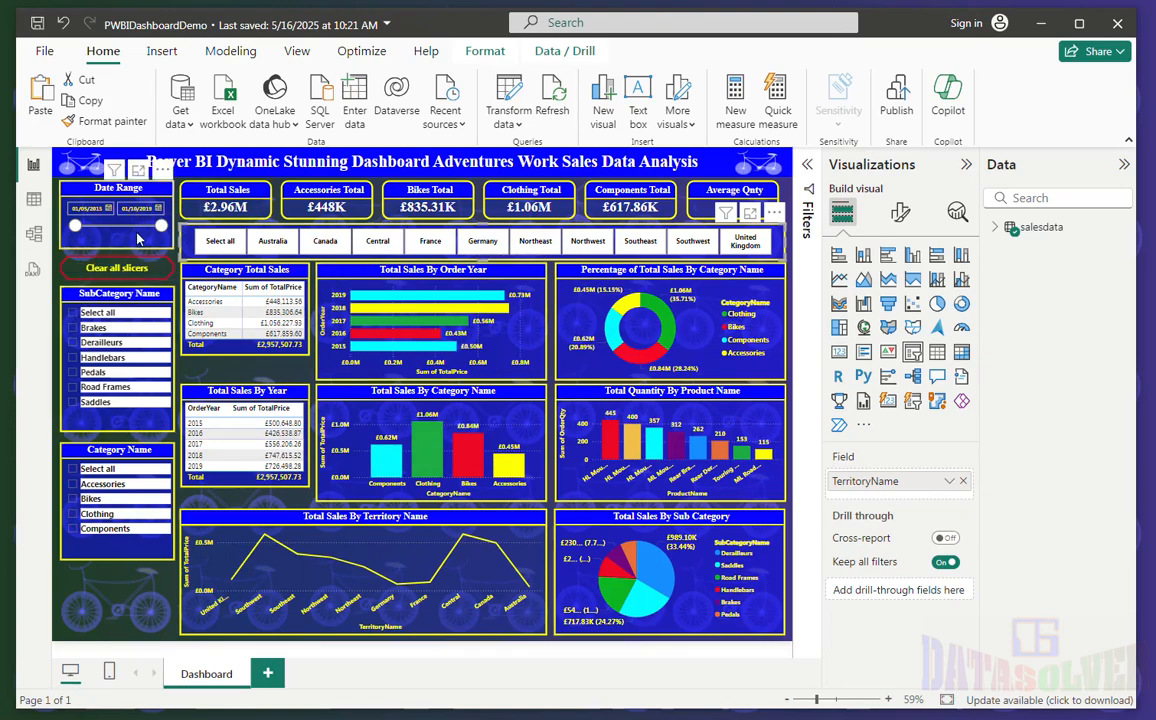
- Restrict the date range to 19/09/2016 through 06/04/2018, and reset the dashboard by clearing all slicers
{"action": "left_click_drag", "start_coordinate": [75, 226], "coordinate": [133, 227]}
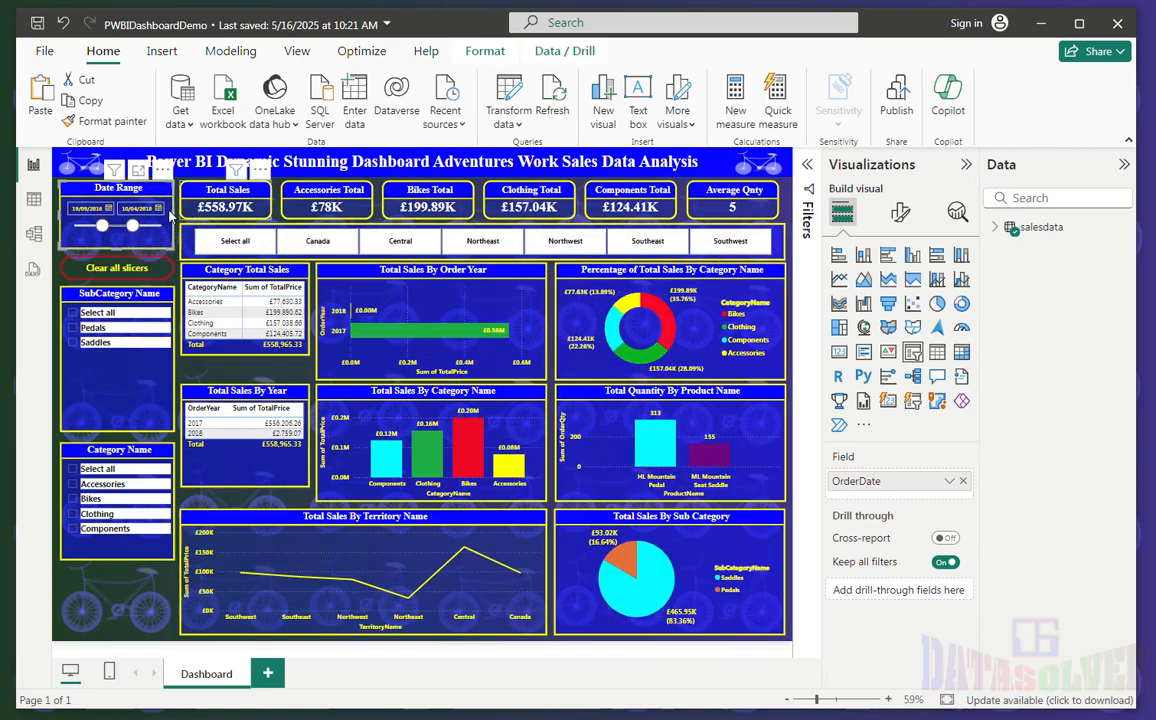
{"action": "left_click", "coordinate": [158, 208]}
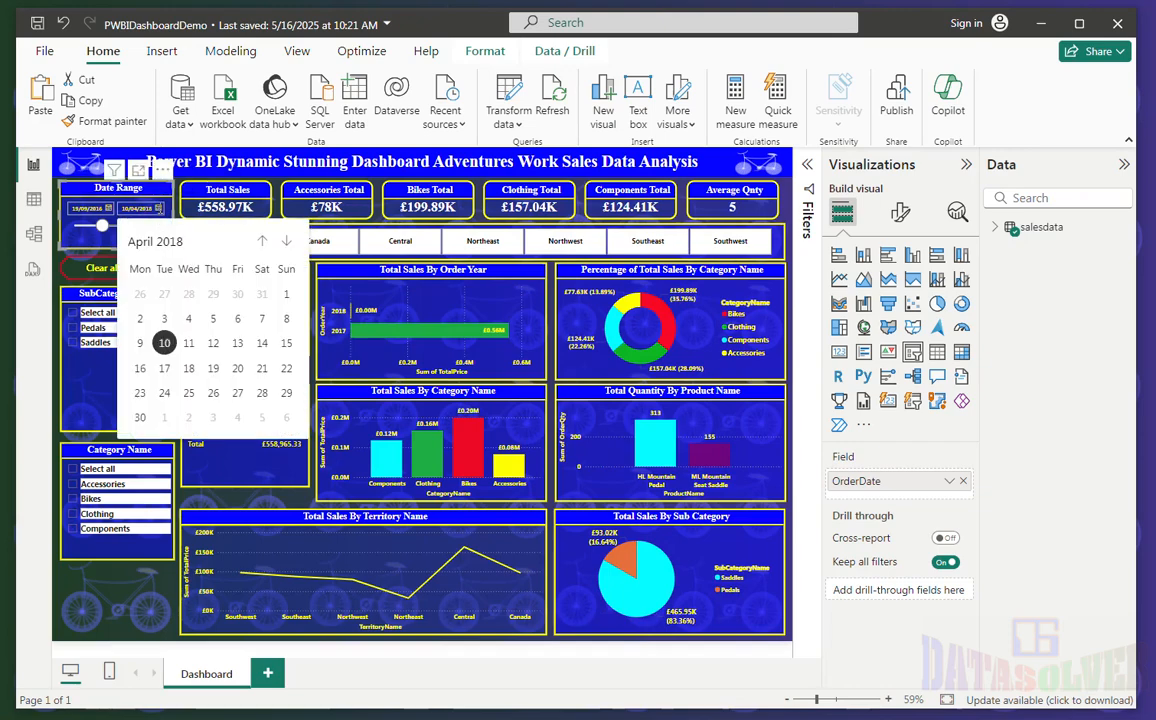
{"action": "left_click", "coordinate": [237, 318]}
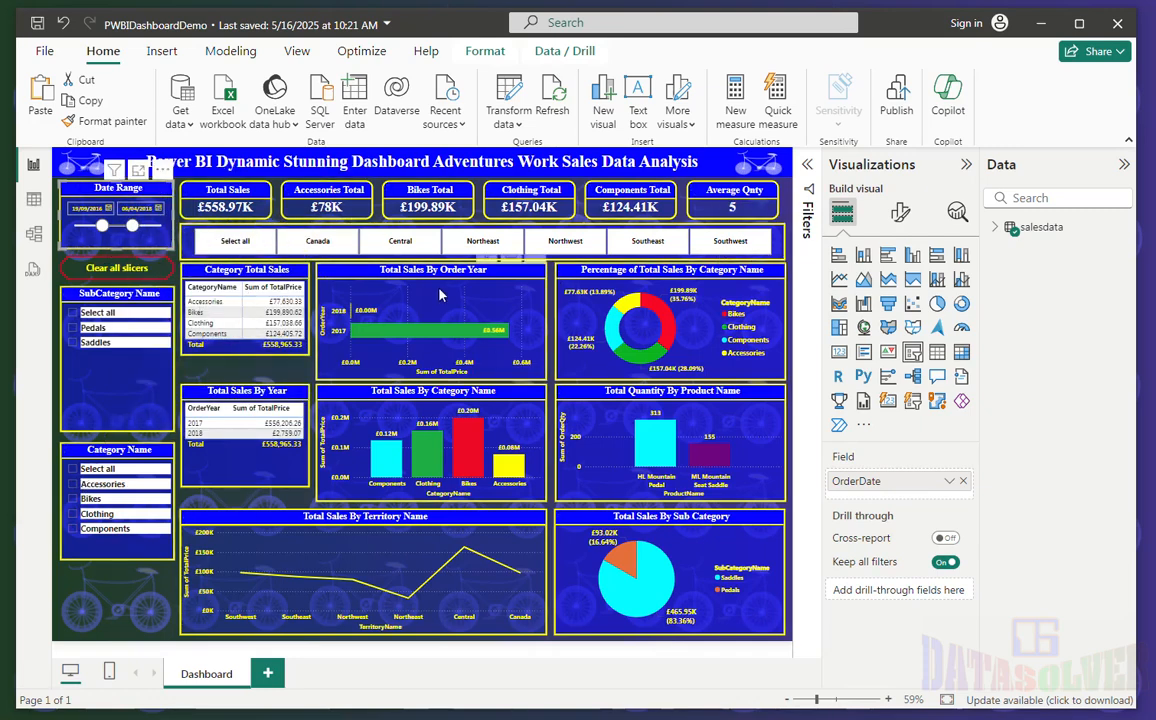
{"action": "left_click", "coordinate": [92, 268], "text": "ctrl"}
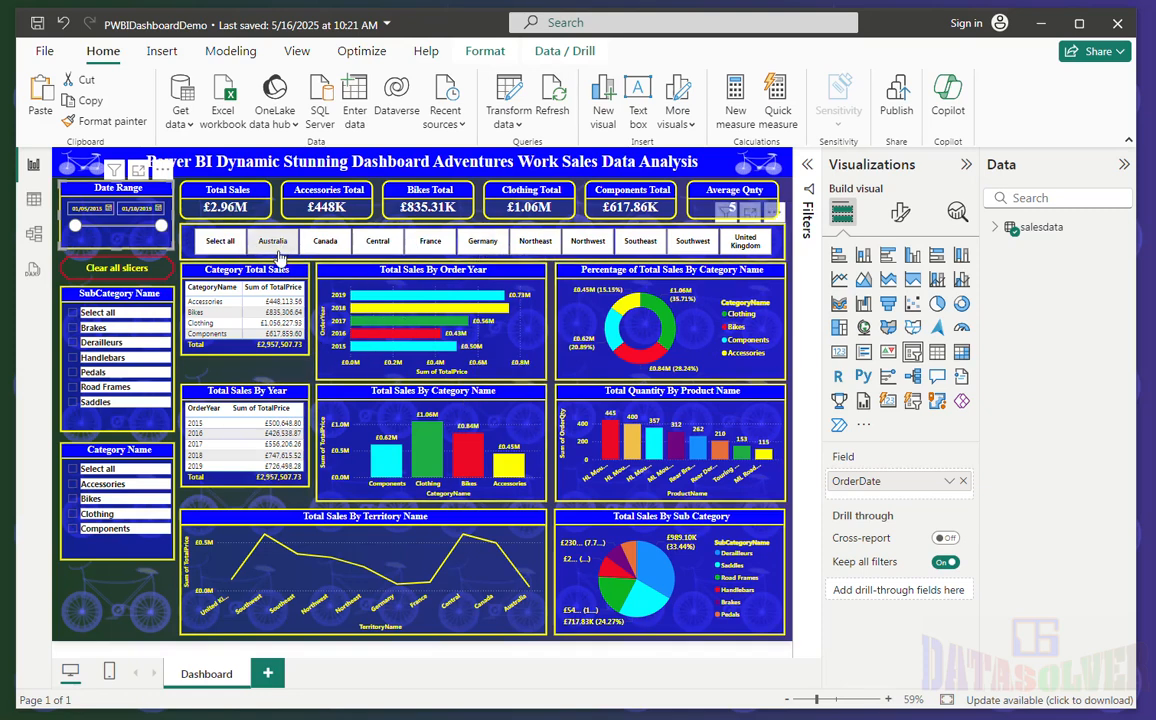
- Examine the columns and rows of the salesdata table in Table view, through OrderYear and down to the last records
{"action": "left_click", "coordinate": [34, 203]}
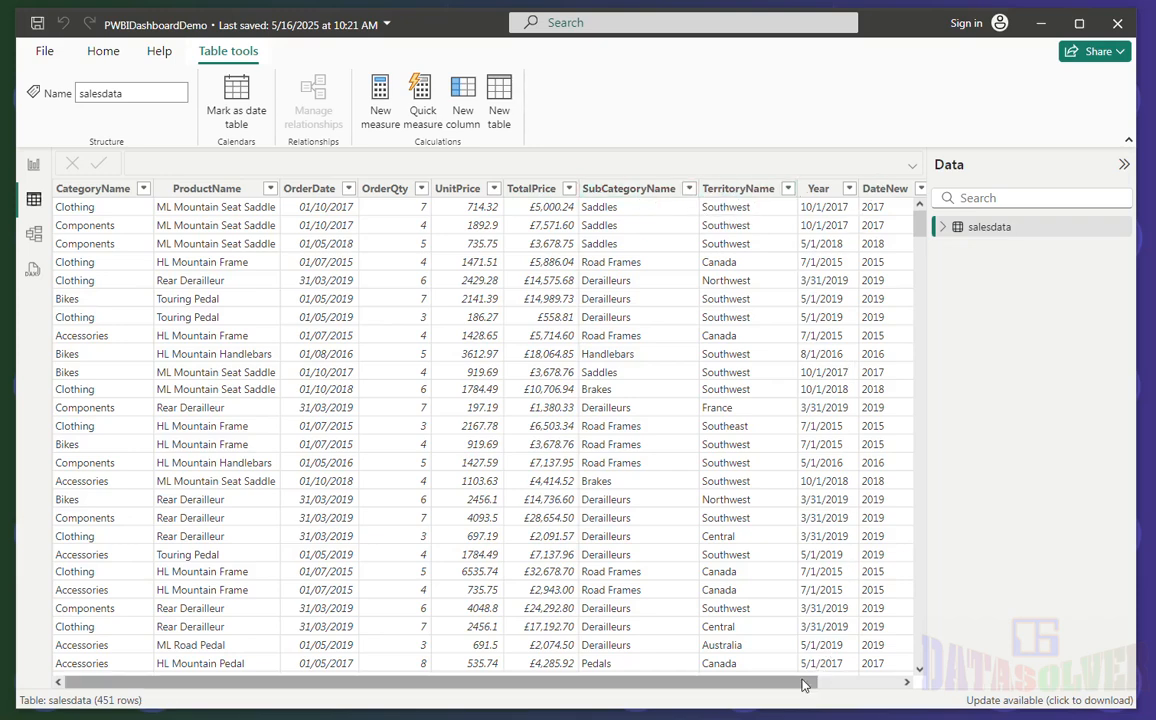
{"action": "left_click_drag", "start_coordinate": [803, 685], "coordinate": [887, 686]}
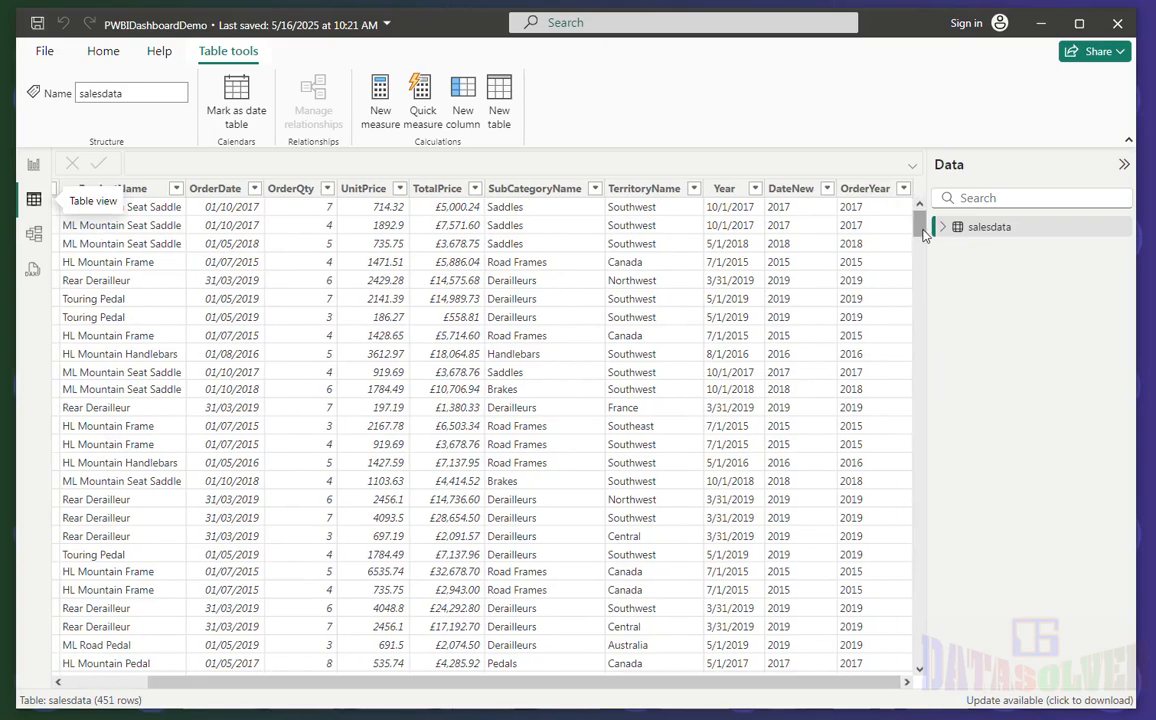
{"action": "left_click_drag", "start_coordinate": [919, 226], "coordinate": [955, 703]}
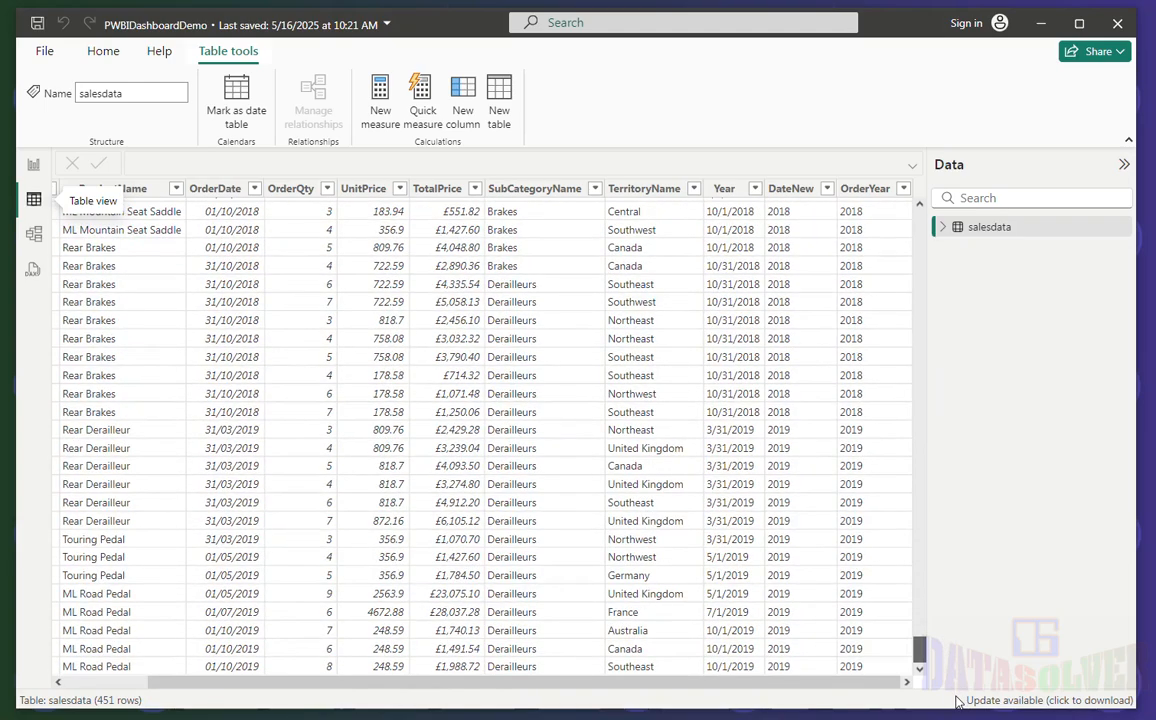
{"action": "left_click_drag", "start_coordinate": [919, 648], "coordinate": [915, 150]}
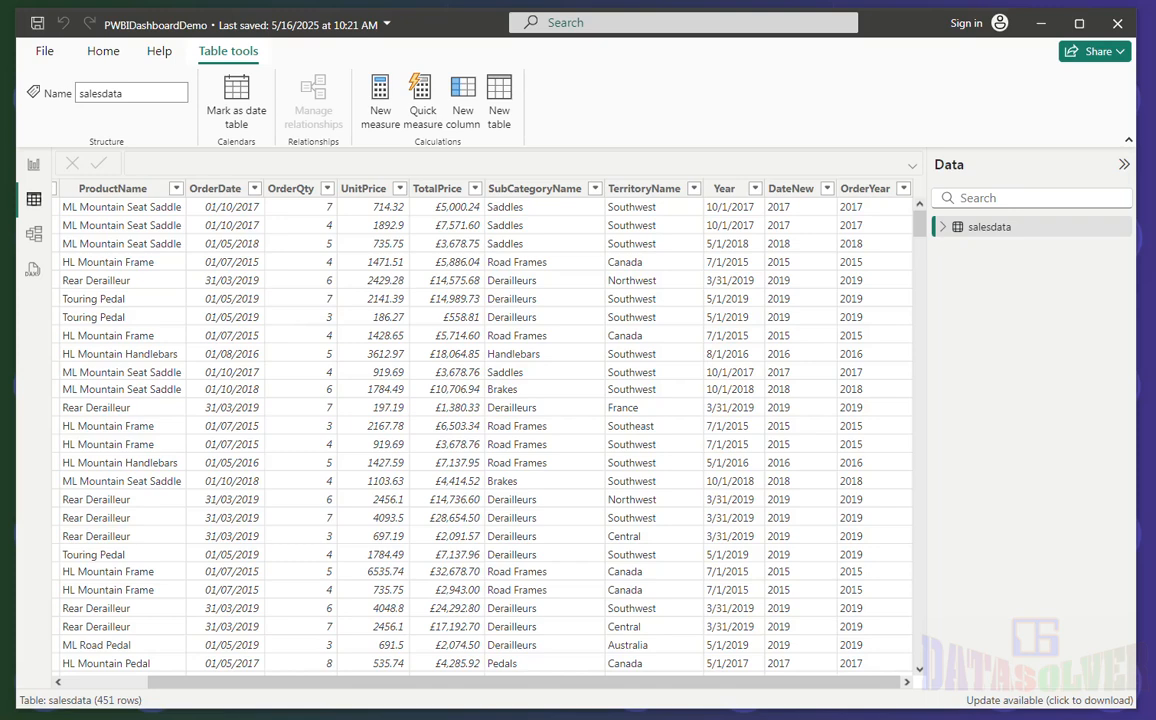
- Switch to the browser to examine the AdventureWorks backup file list on Microsoft Learn, and return to the Power BI dashboard in Report view
{"action": "key", "text": "alt+Tab"}
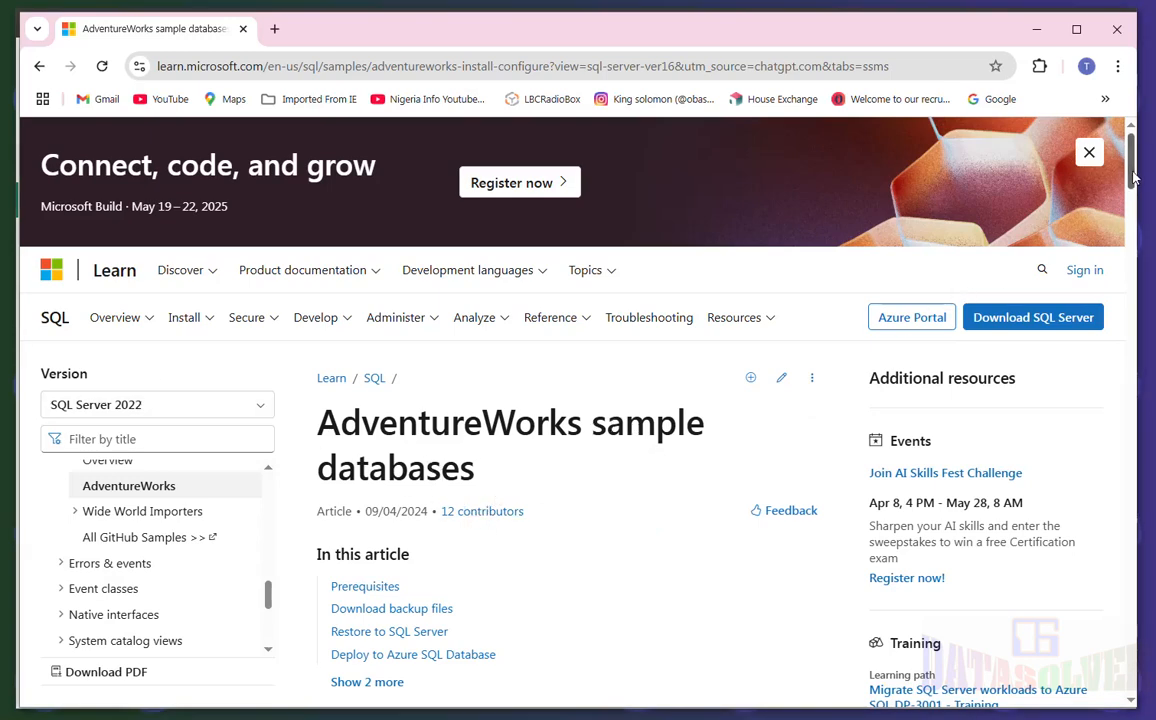
{"action": "left_click_drag", "start_coordinate": [1136, 173], "coordinate": [1134, 278]}
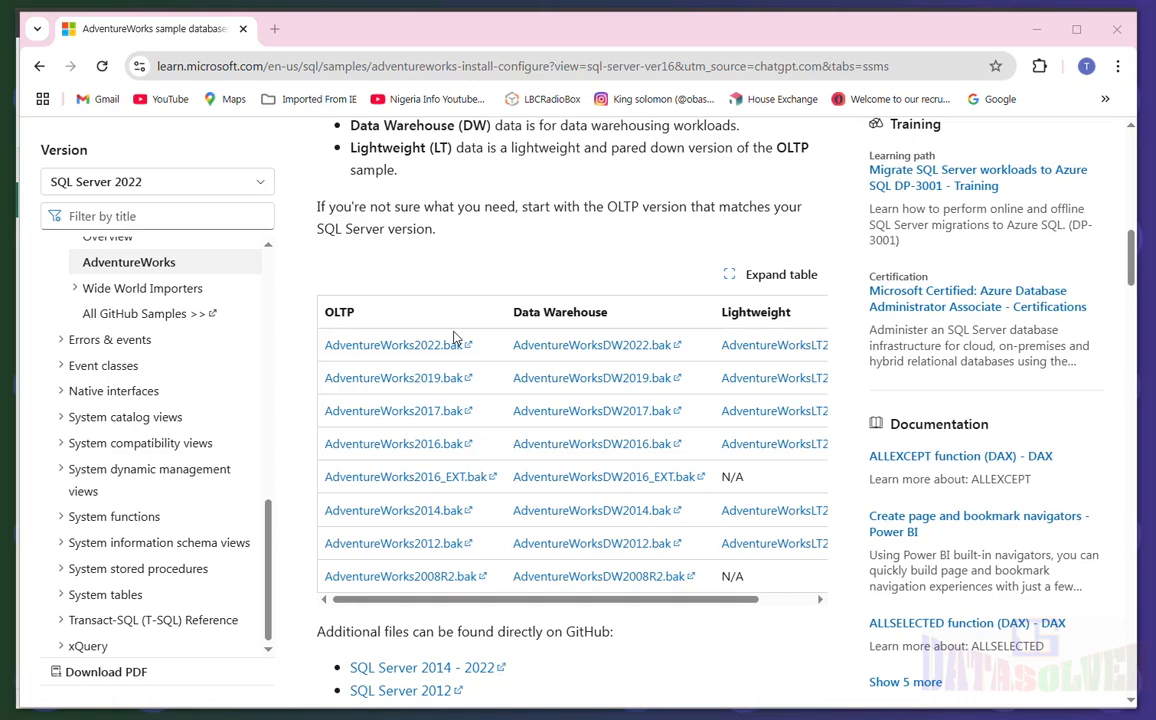
{"action": "key", "text": "alt+Tab"}
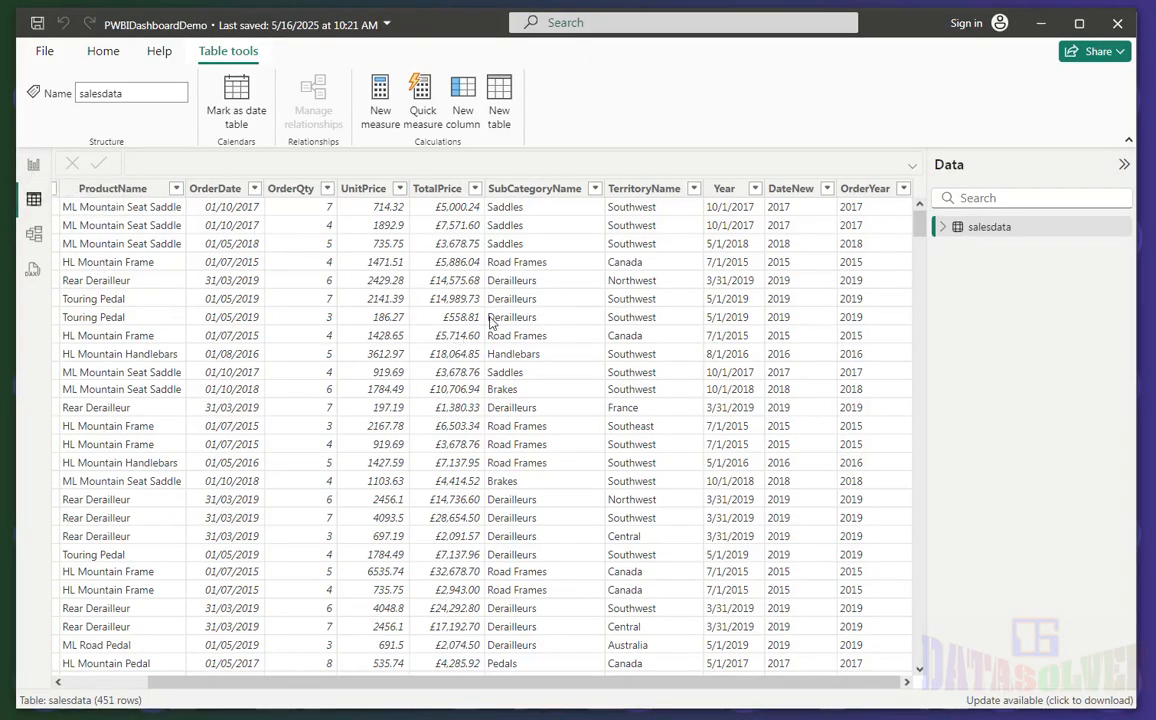
{"action": "left_click", "coordinate": [33, 164]}
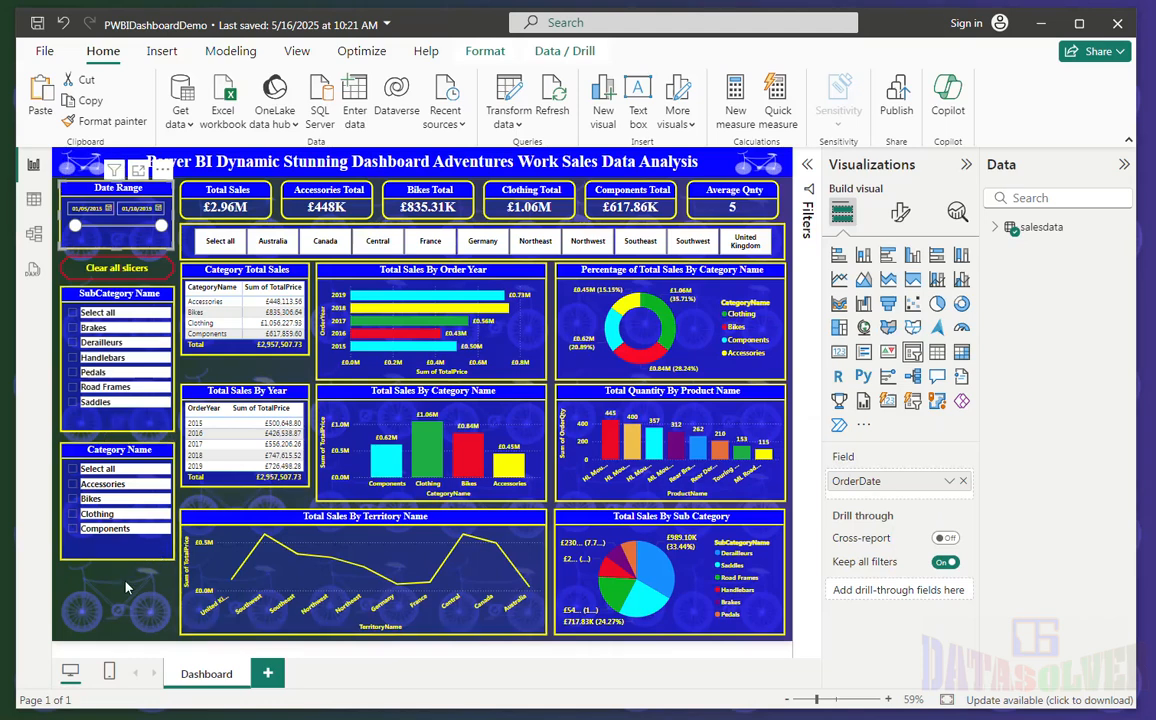
{"action": "left_click", "coordinate": [127, 597]}
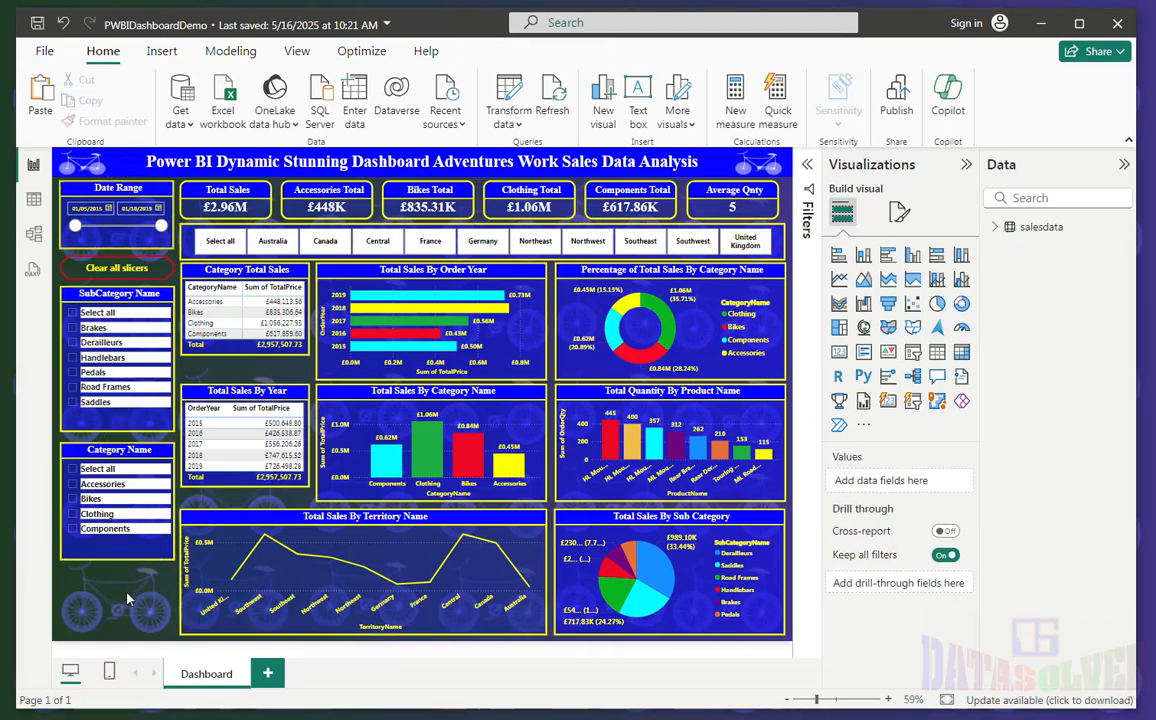
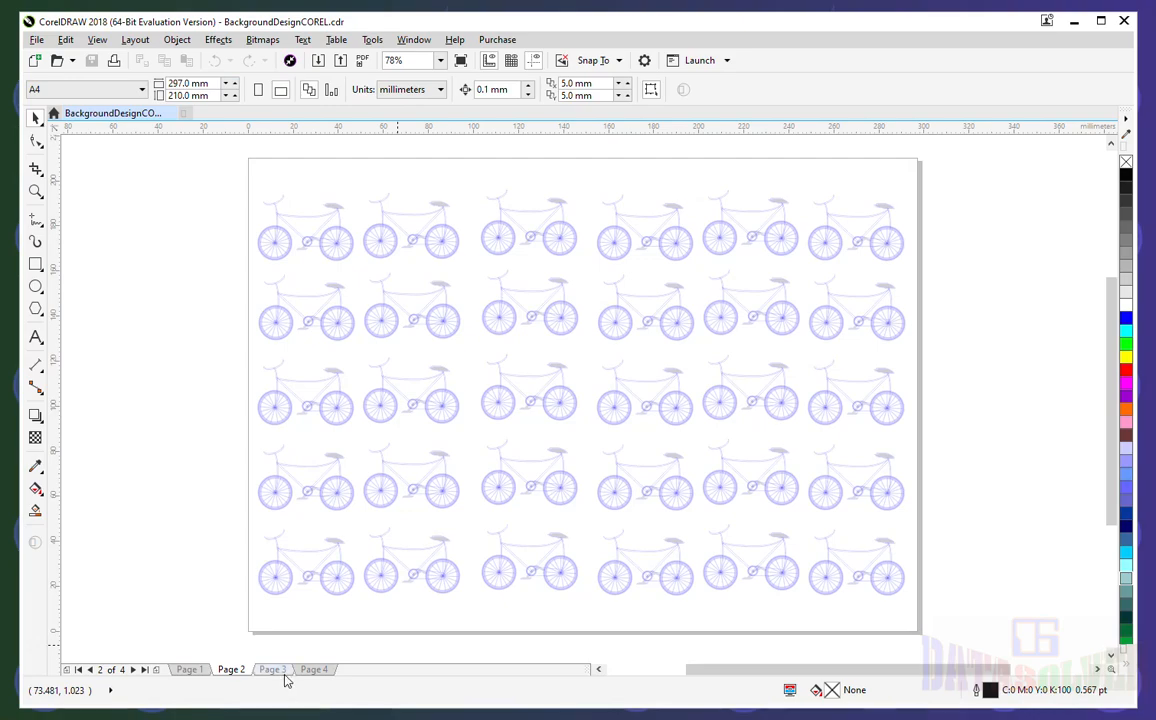
- Examine the gradient background on Page 3 and the combined bicycle background on Page 4 in CorelDRAW, and switch to Power BI
{"action": "left_click", "coordinate": [283, 674]}
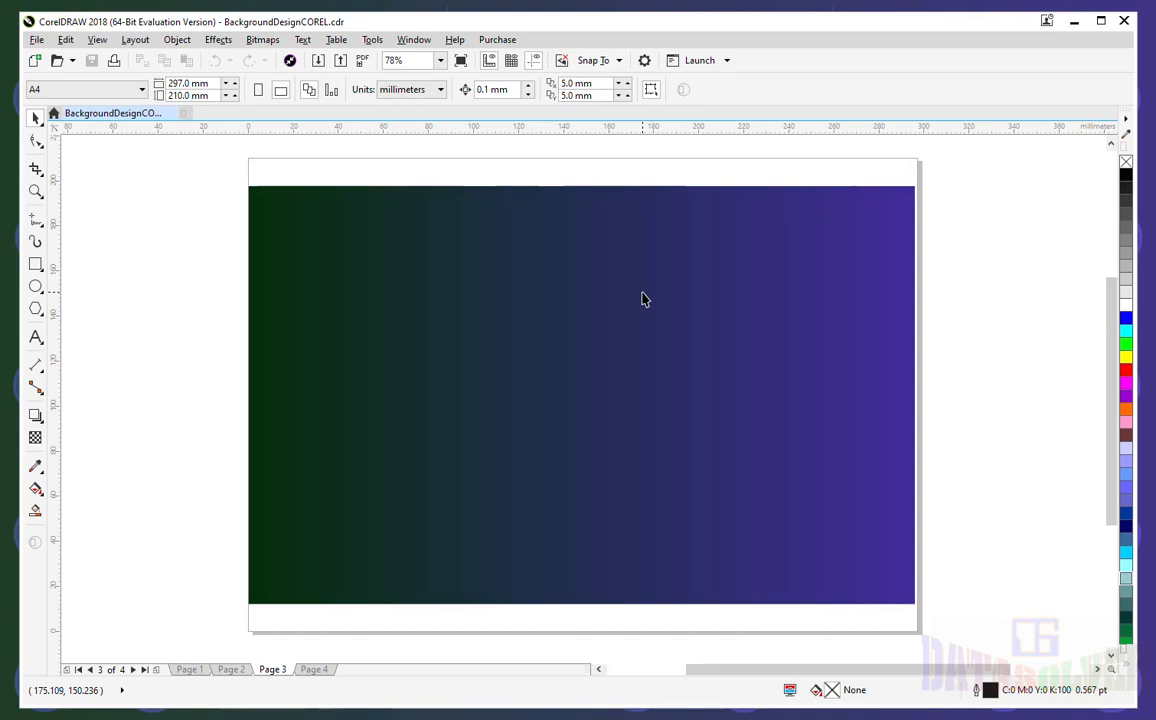
{"action": "left_click", "coordinate": [314, 669]}
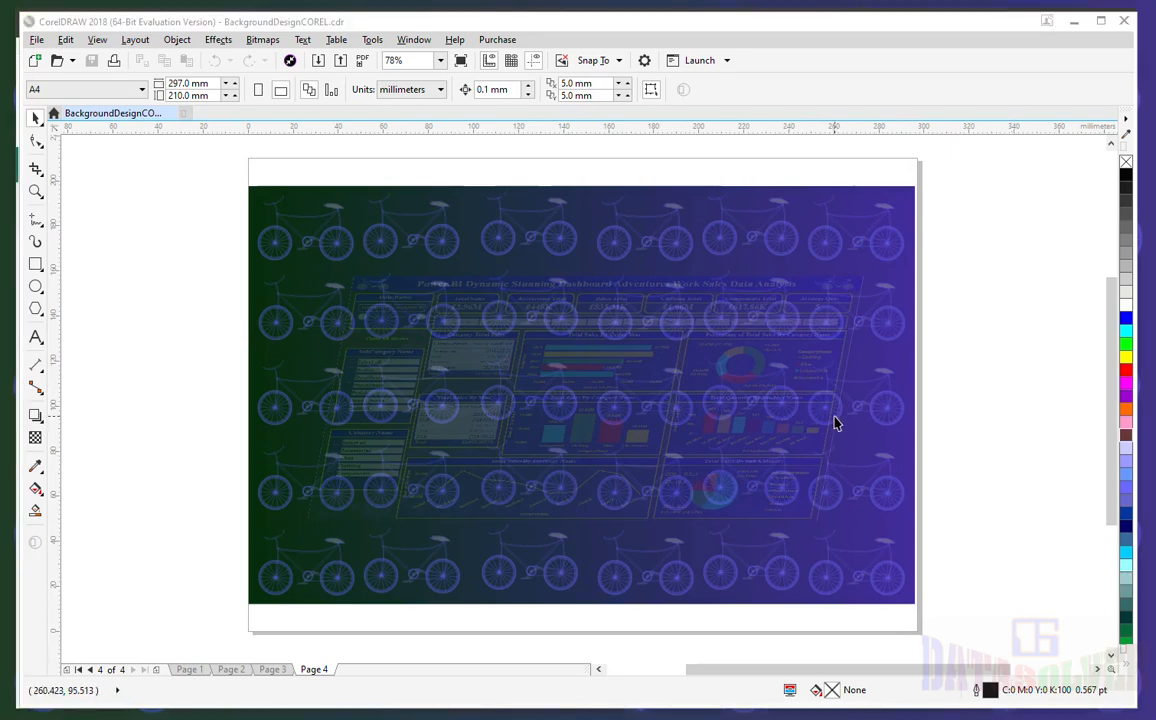
{"action": "key", "text": "alt+Tab"}
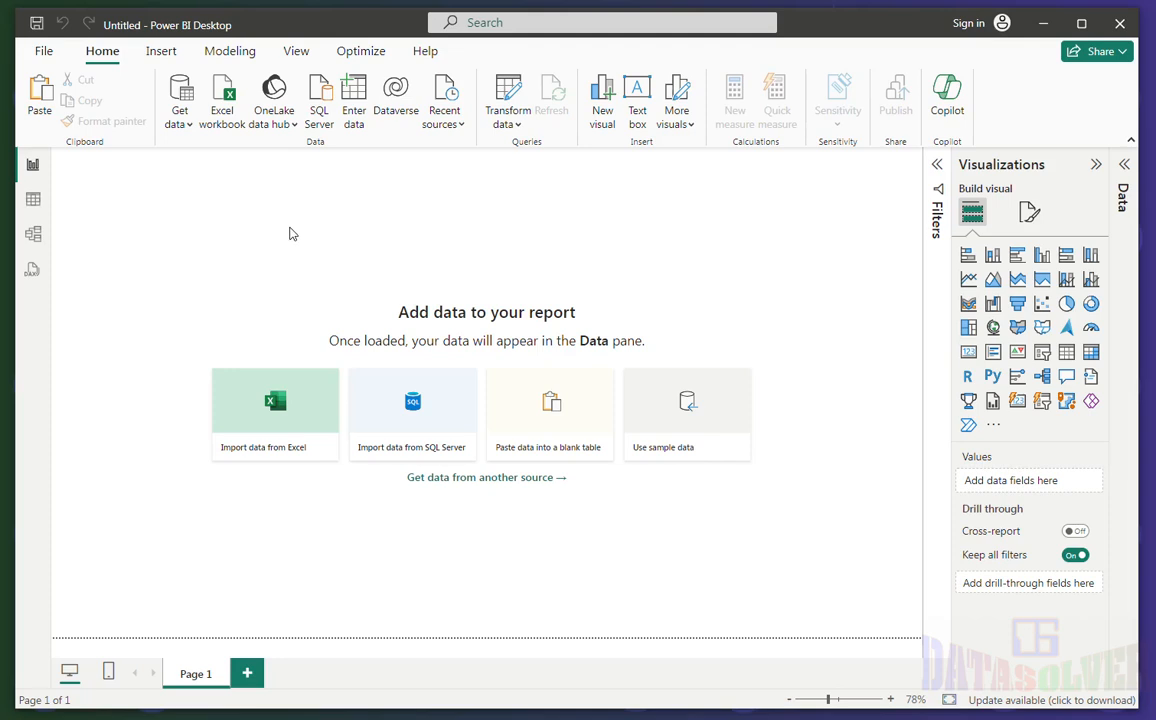
- Import the salesdata table from the pwbidashboard Excel workbook into the blank report
{"action": "left_click", "coordinate": [281, 410]}
{"action": "left_click_drag", "start_coordinate": [335, 26], "coordinate": [417, 103]}
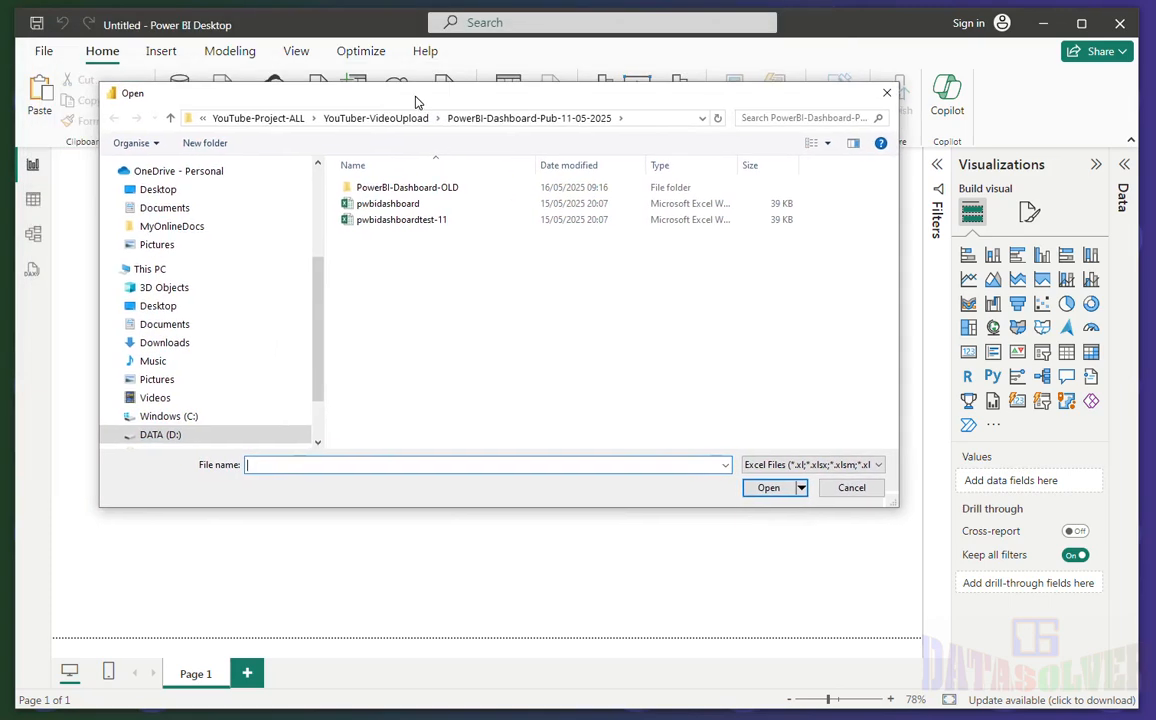
{"action": "left_click", "coordinate": [391, 205]}
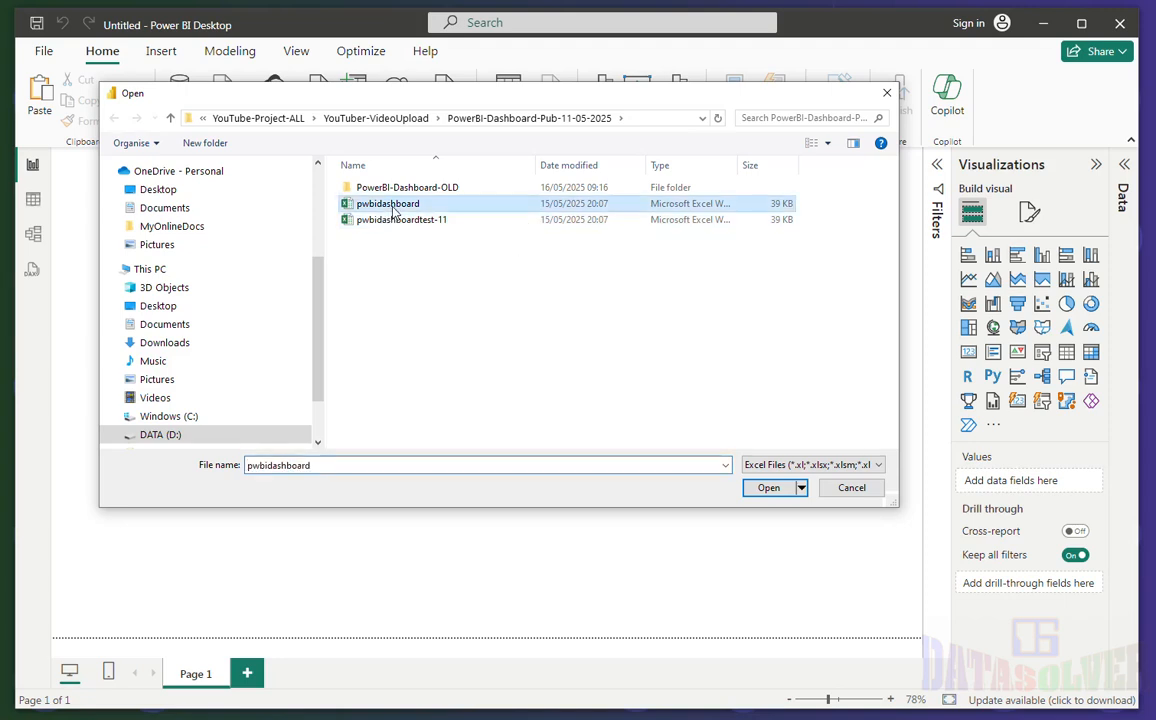
{"action": "left_click", "coordinate": [768, 487]}
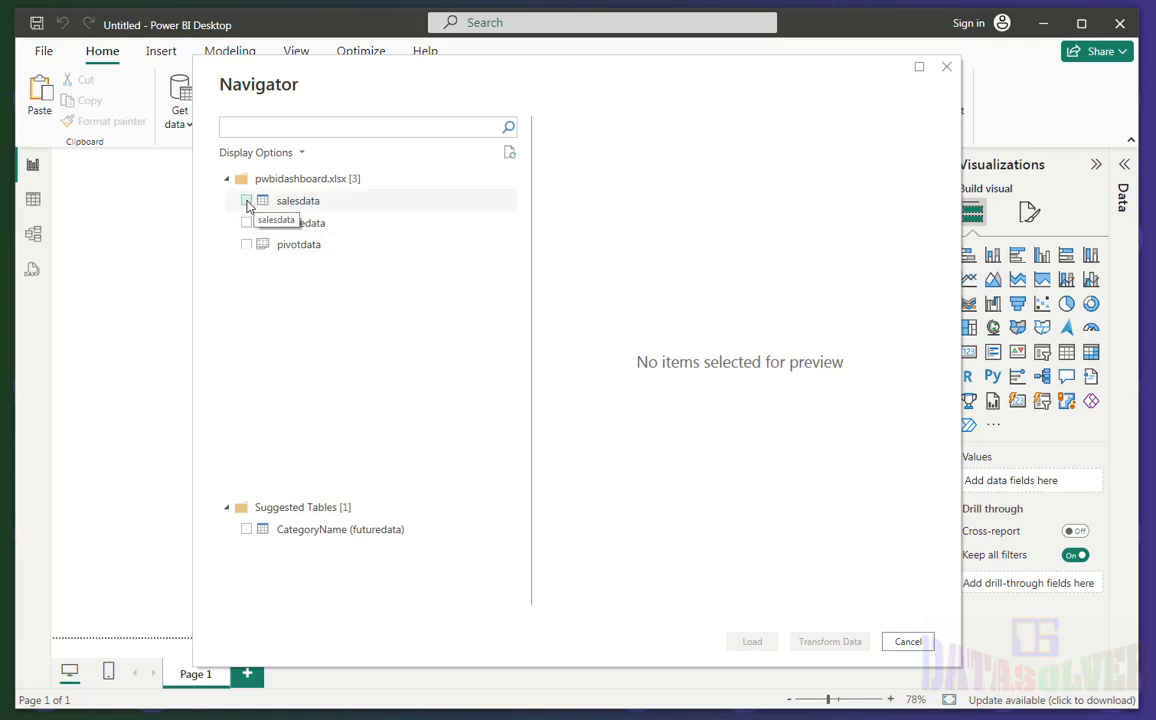
{"action": "left_click", "coordinate": [246, 201]}
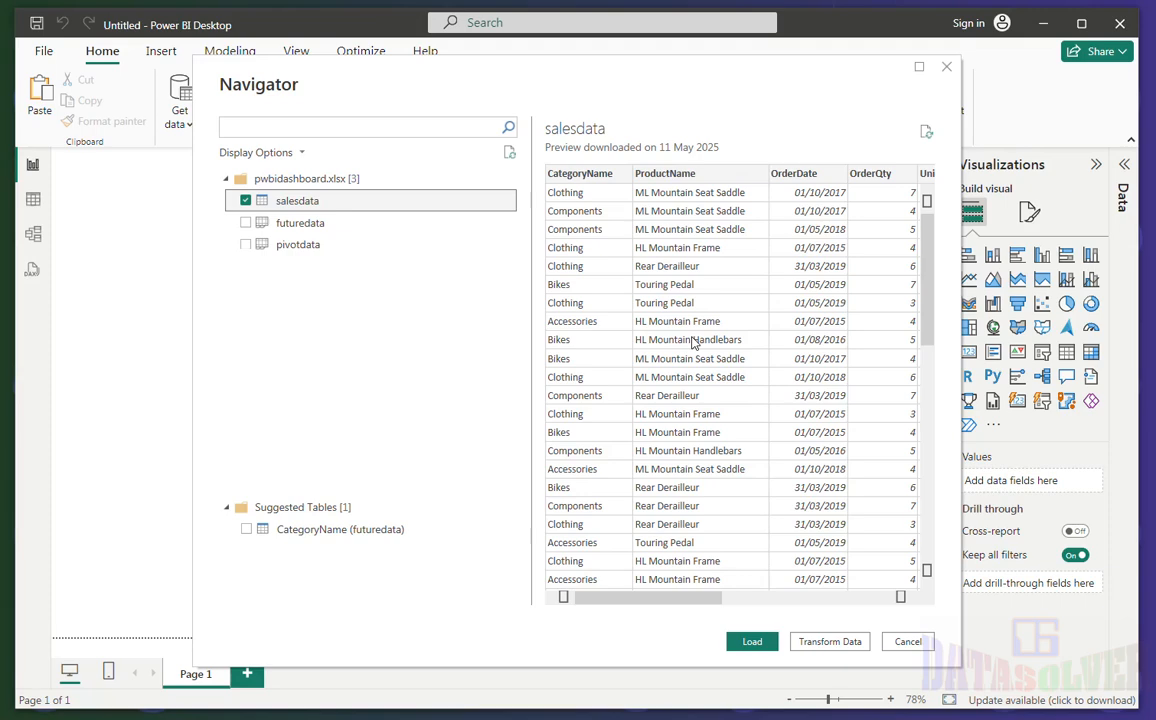
{"action": "left_click", "coordinate": [748, 641]}
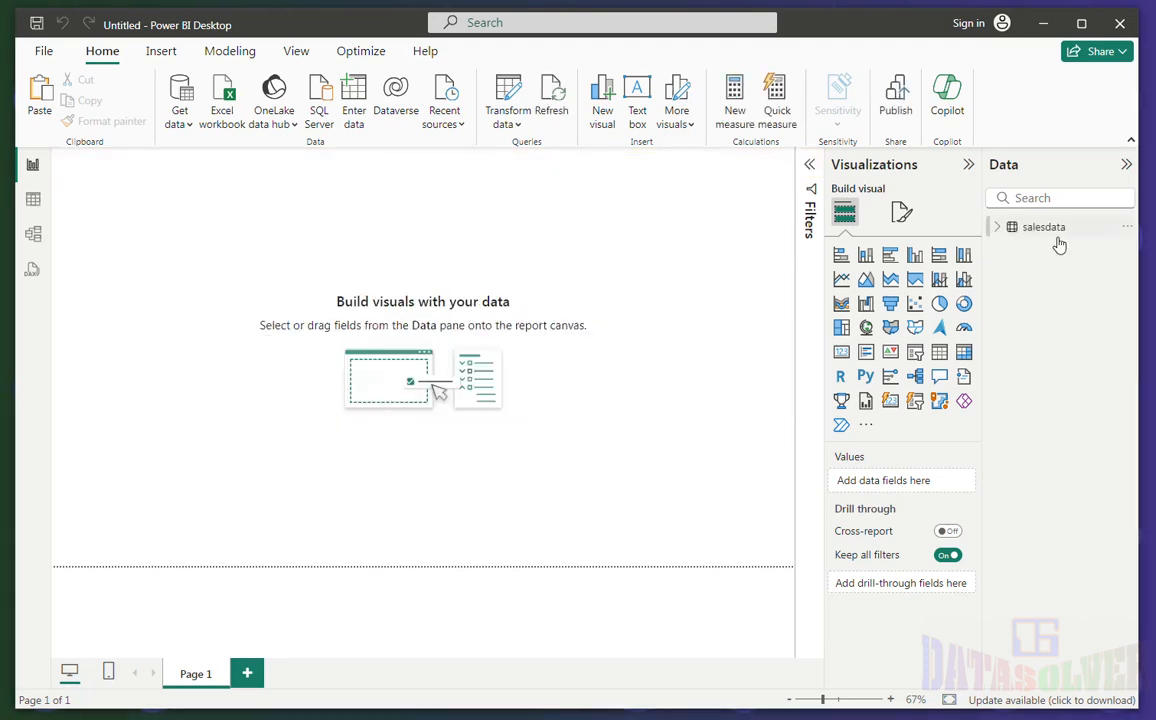
- Change the data type of the OrderYear column in the salesdata table to Text
{"action": "left_click", "coordinate": [1003, 227]}
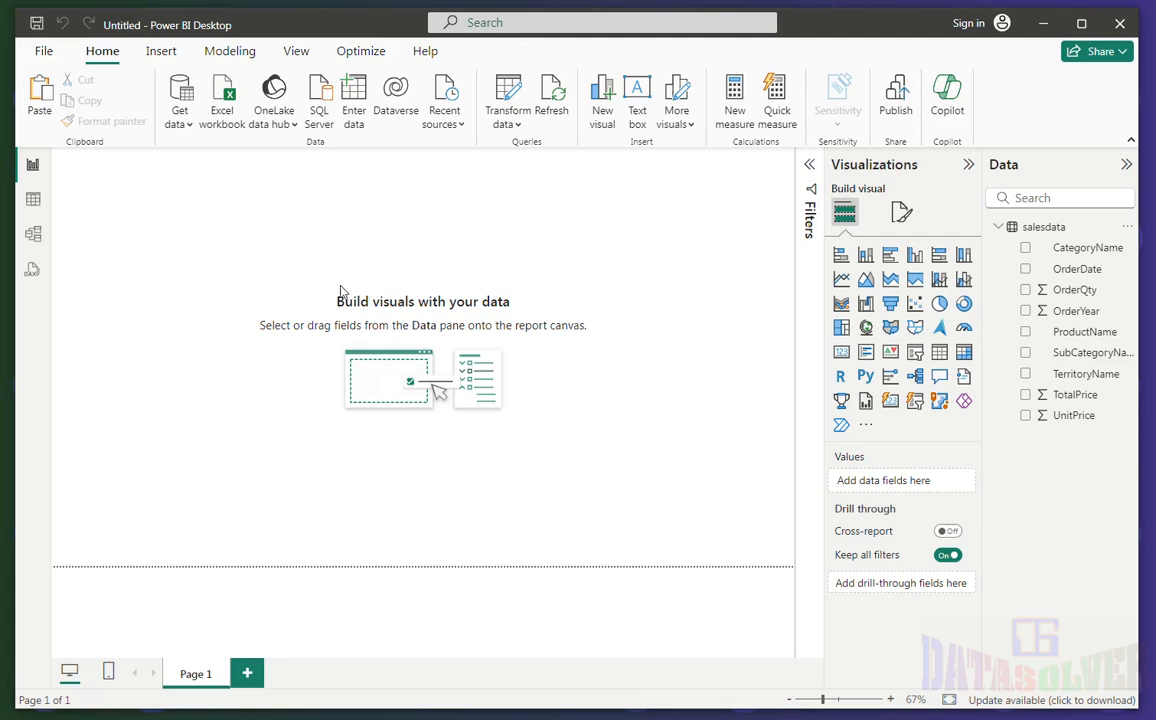
{"action": "left_click", "coordinate": [1075, 312]}
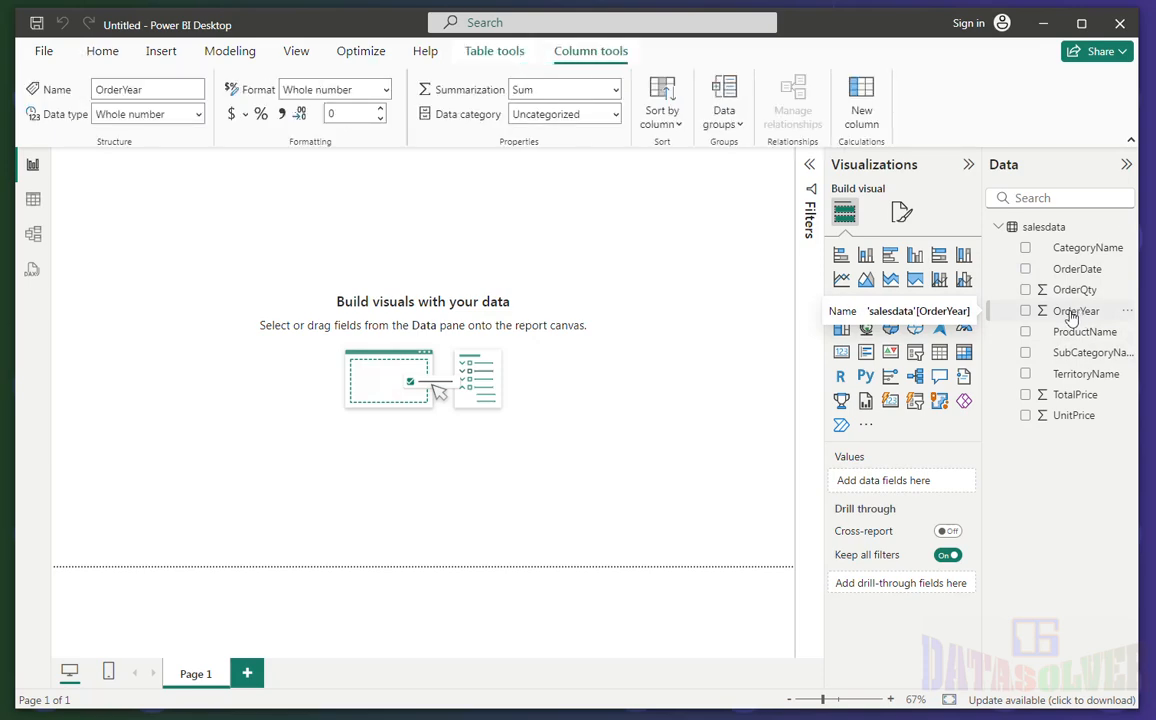
{"action": "left_click", "coordinate": [199, 117]}
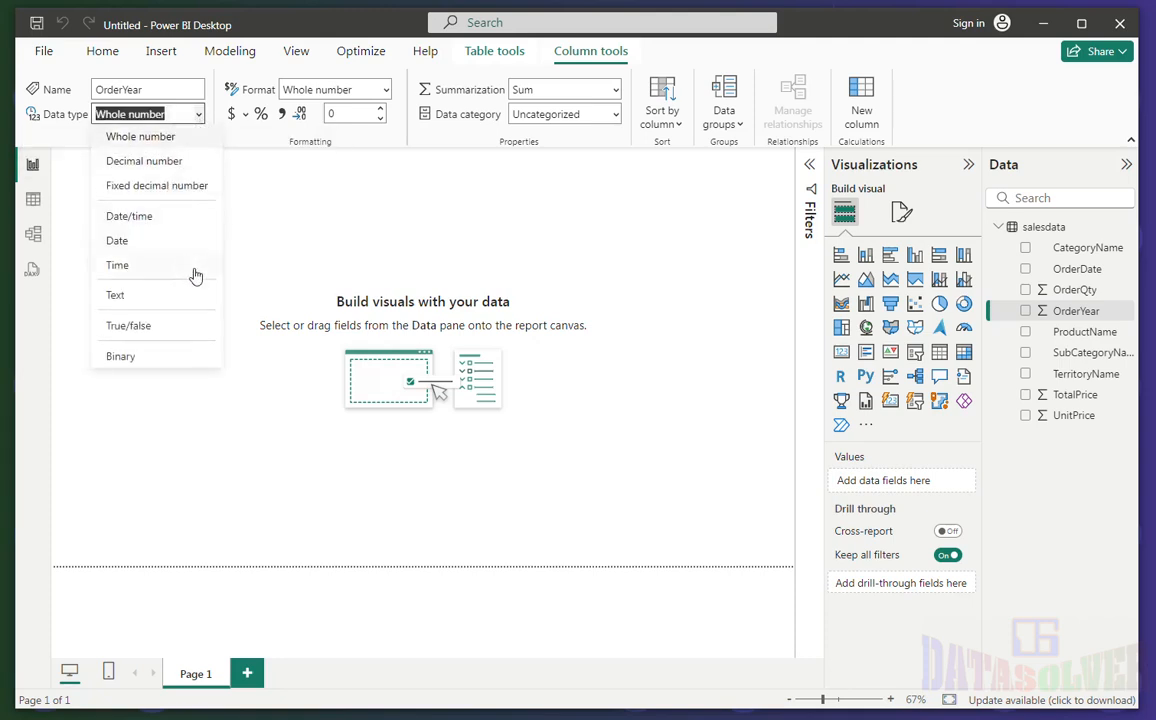
{"action": "left_click", "coordinate": [160, 295]}
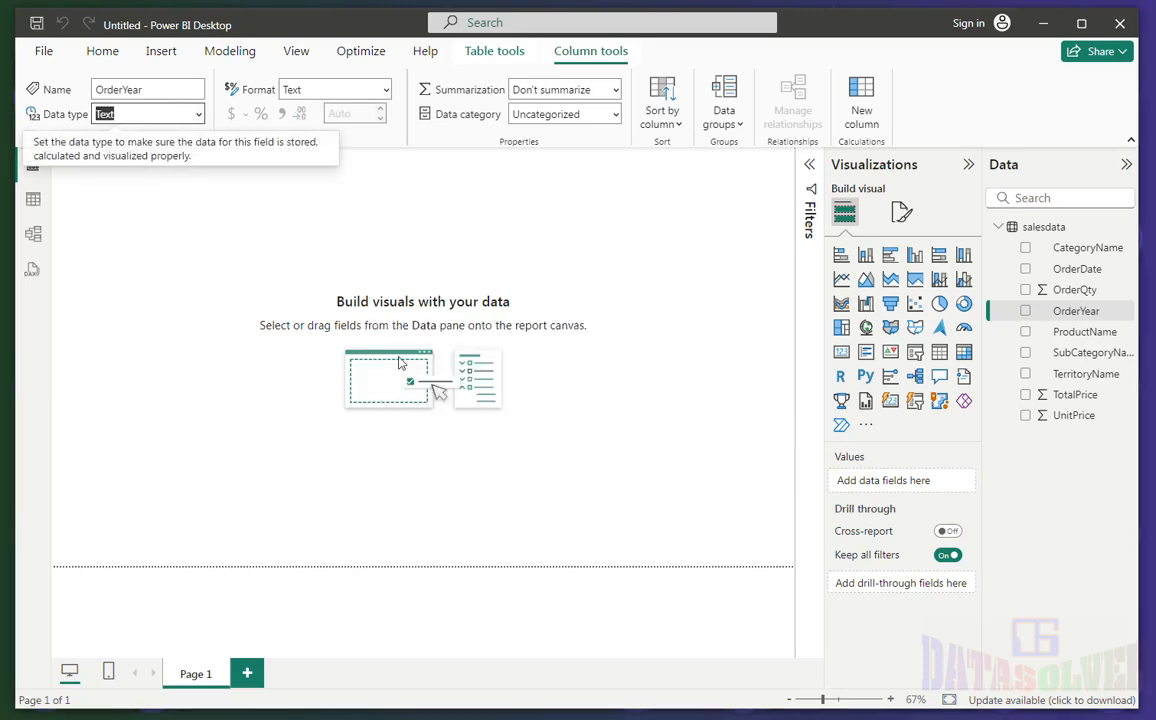
{"action": "left_click", "coordinate": [662, 235]}
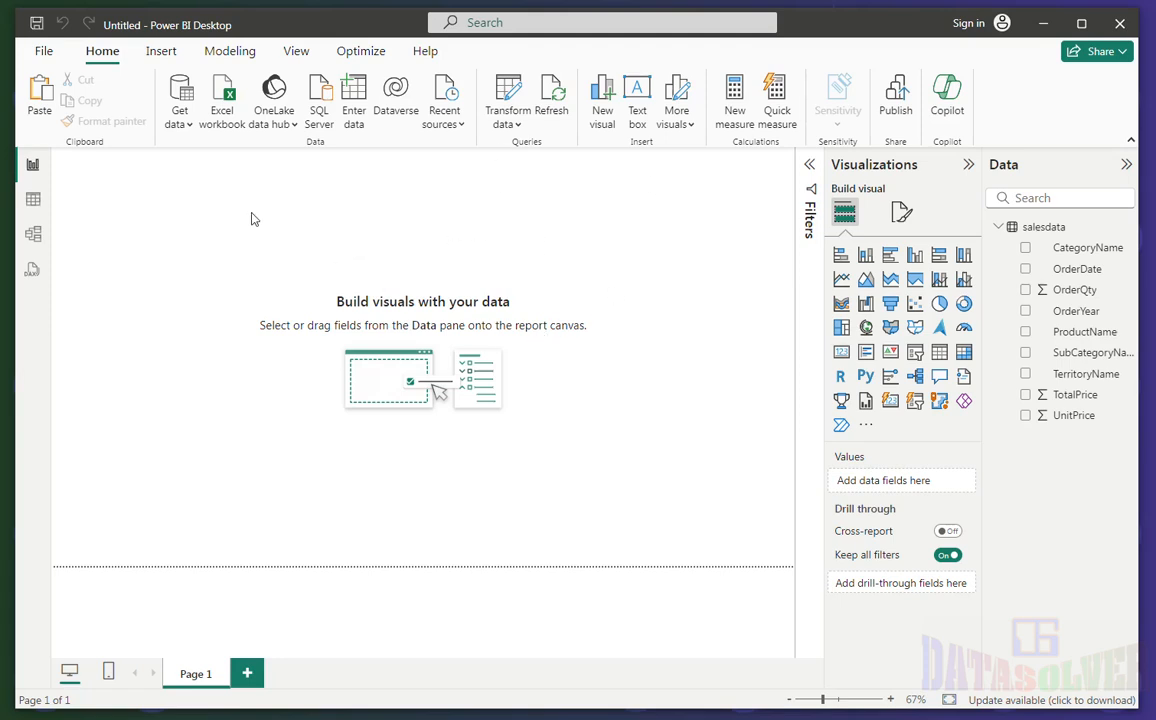
- Set the report page's canvas to the Custom type with a height of 960 px and a width of 1440 px
{"action": "left_click", "coordinate": [899, 214]}
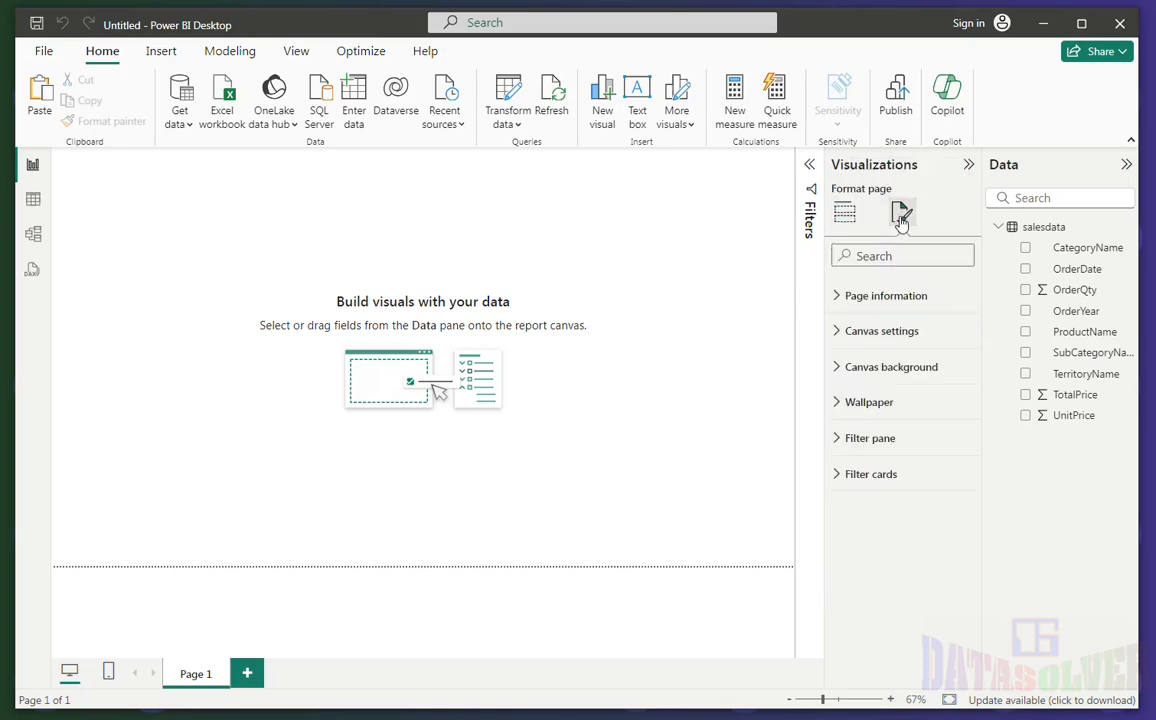
{"action": "left_click", "coordinate": [897, 338]}
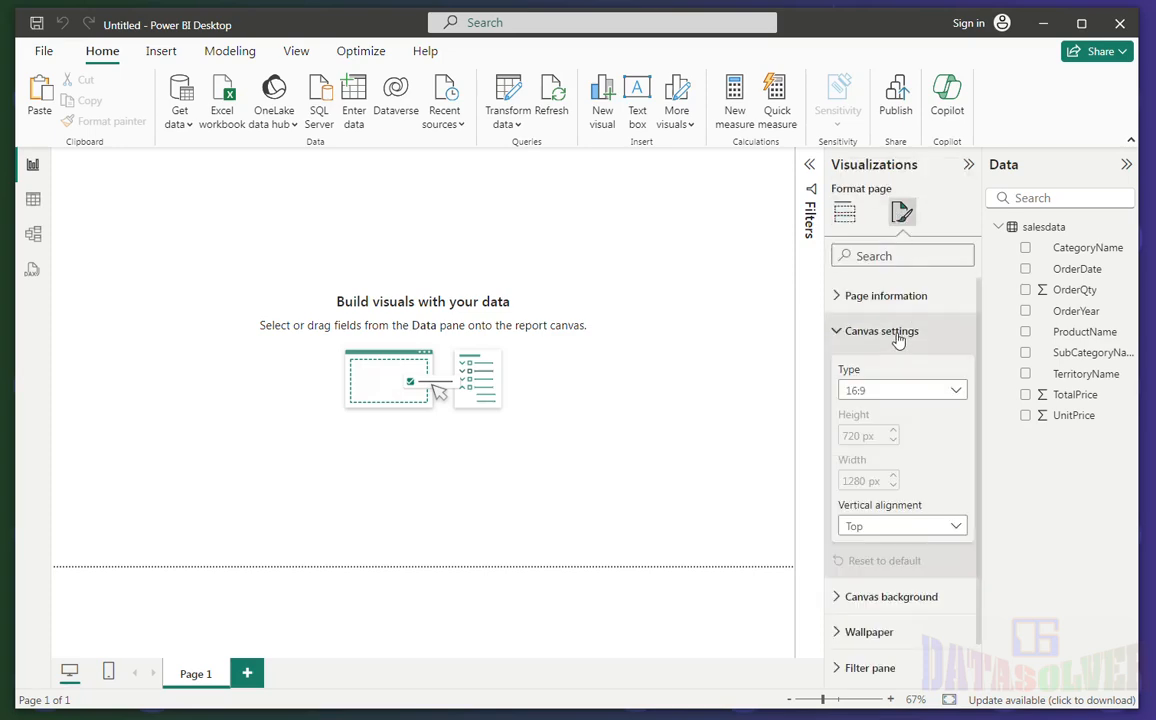
{"action": "left_click", "coordinate": [895, 395]}
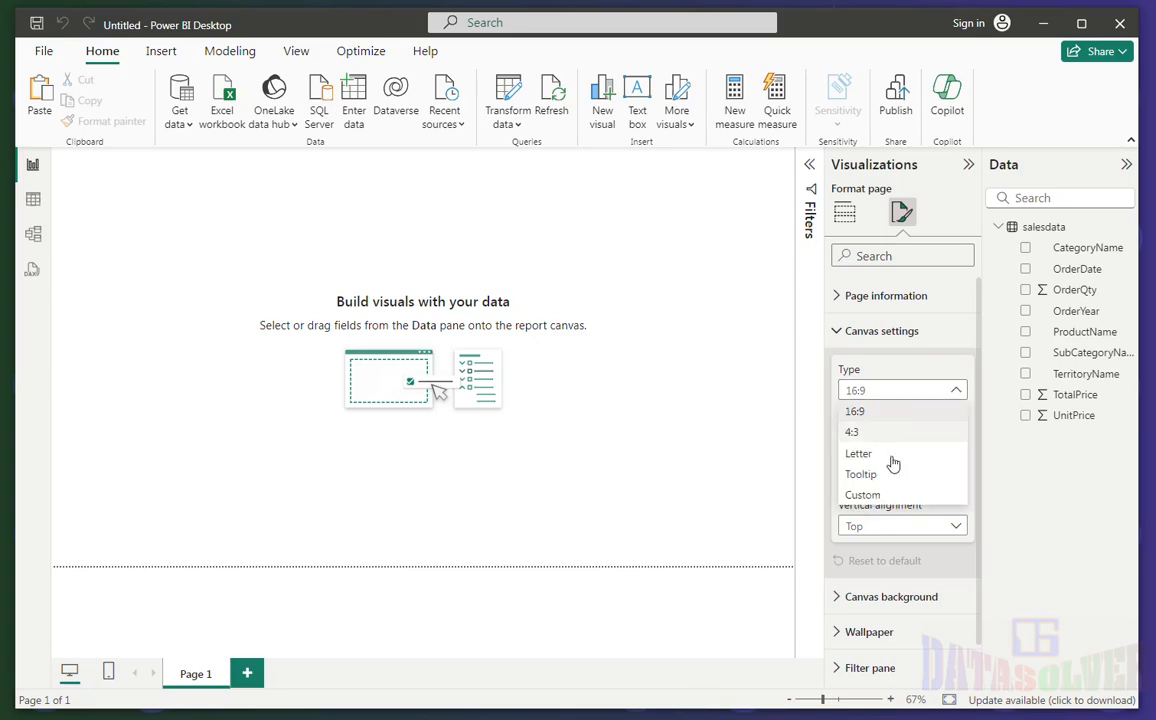
{"action": "left_click", "coordinate": [863, 495]}
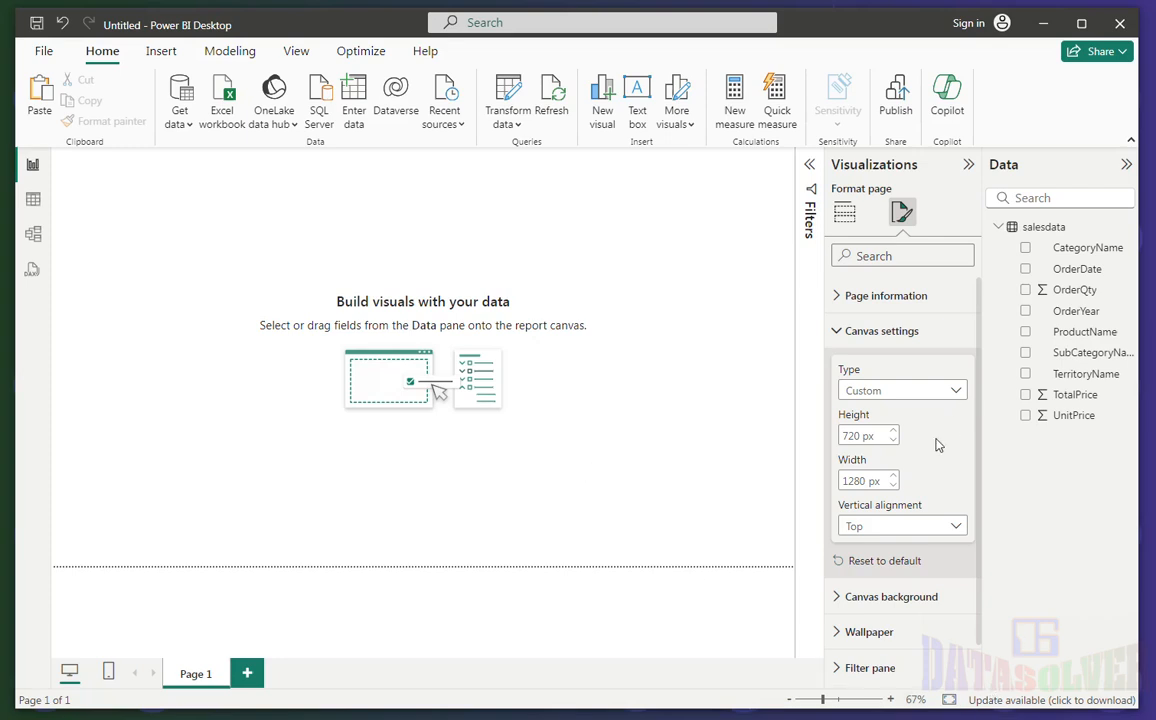
{"action": "double_click", "coordinate": [860, 438]}
{"action": "key", "text": "Return"}
{"action": "left_click", "coordinate": [852, 481]}
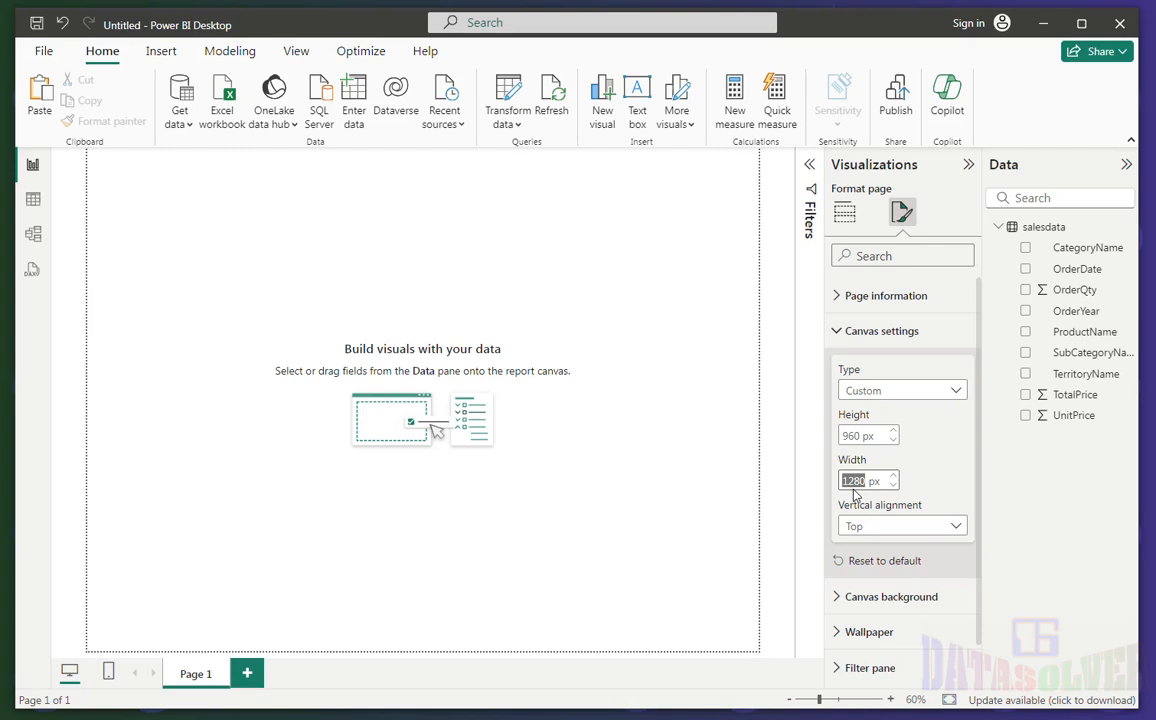
{"action": "type", "text": "144"}
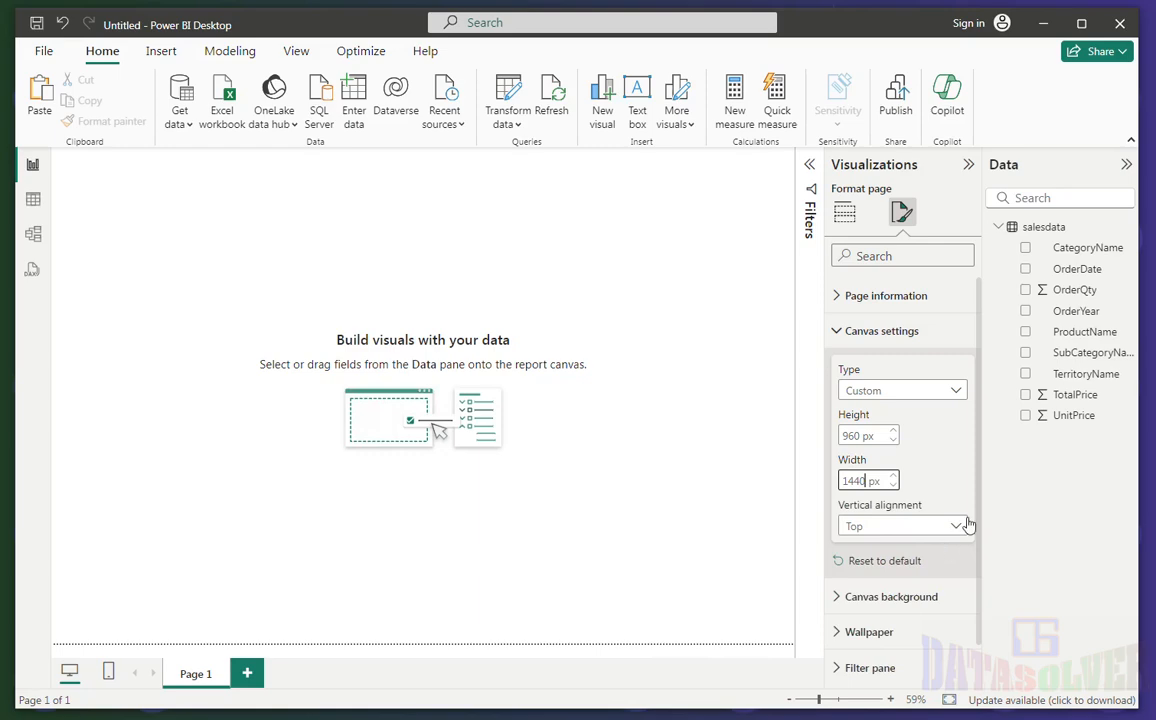
- Load the bicylebkd picture from the PowerBI-Dashboard-Pub-11-05-2025 folder as the canvas background image
{"action": "scroll", "coordinate": [972, 480], "scroll_direction": "down", "scroll_amount": 1}
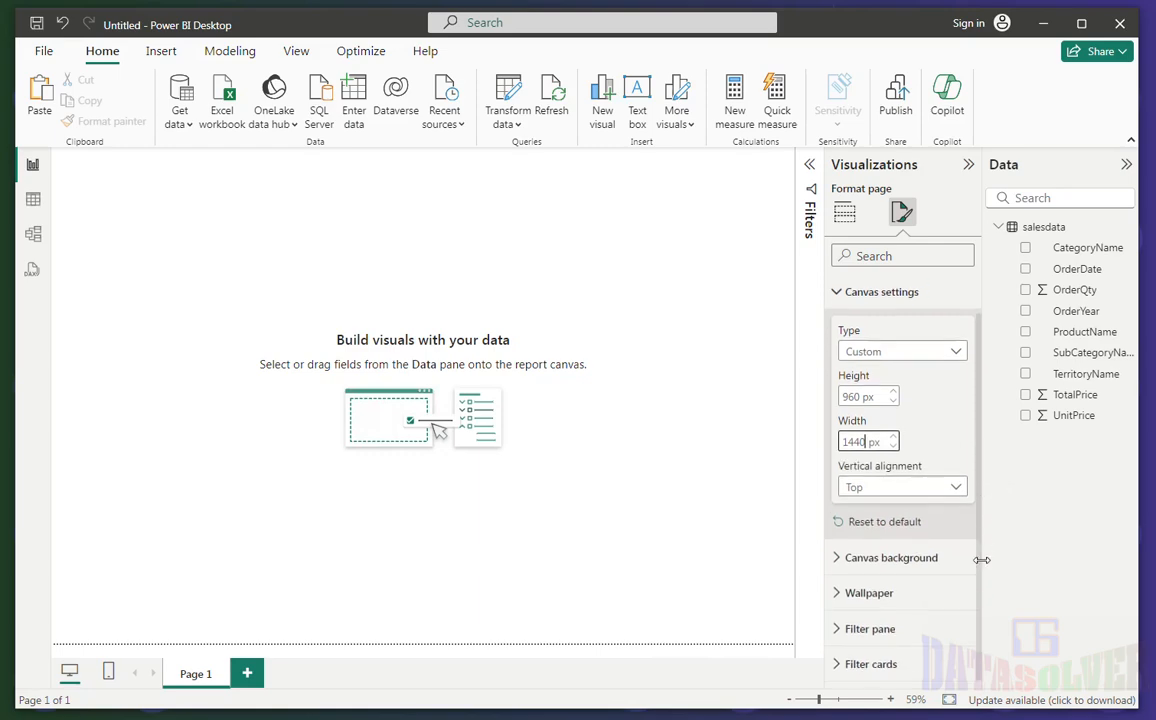
{"action": "left_click", "coordinate": [866, 562]}
{"action": "left_click_drag", "start_coordinate": [980, 458], "coordinate": [976, 558]}
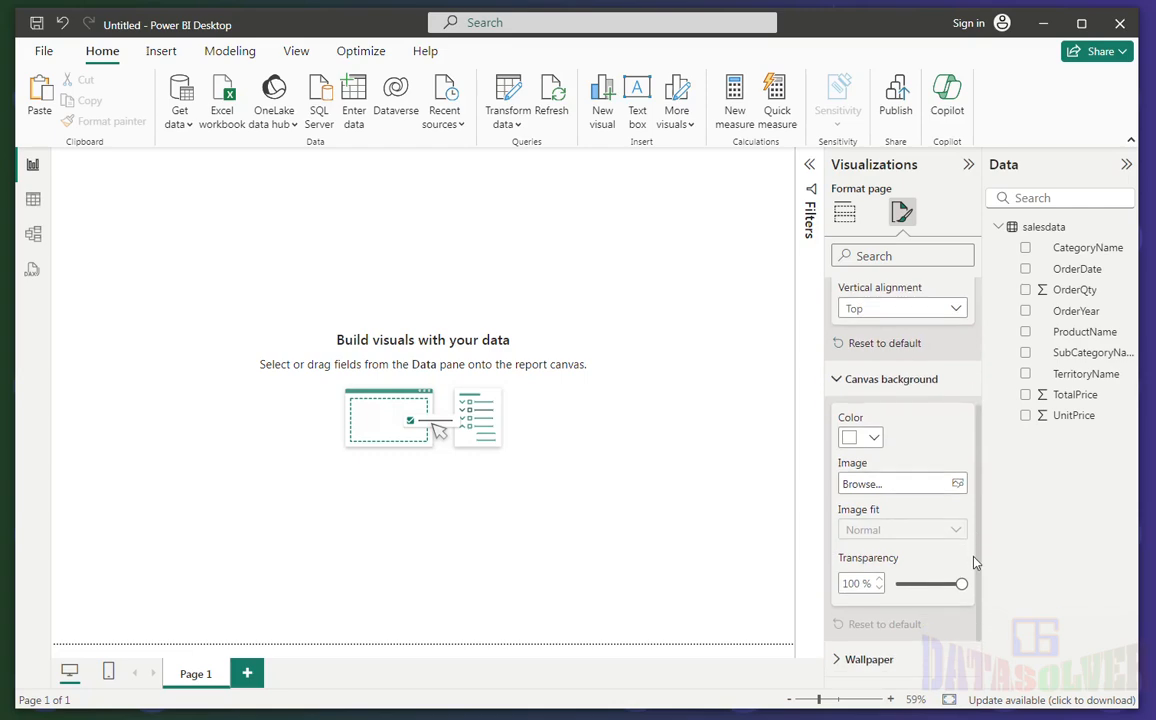
{"action": "left_click", "coordinate": [875, 484]}
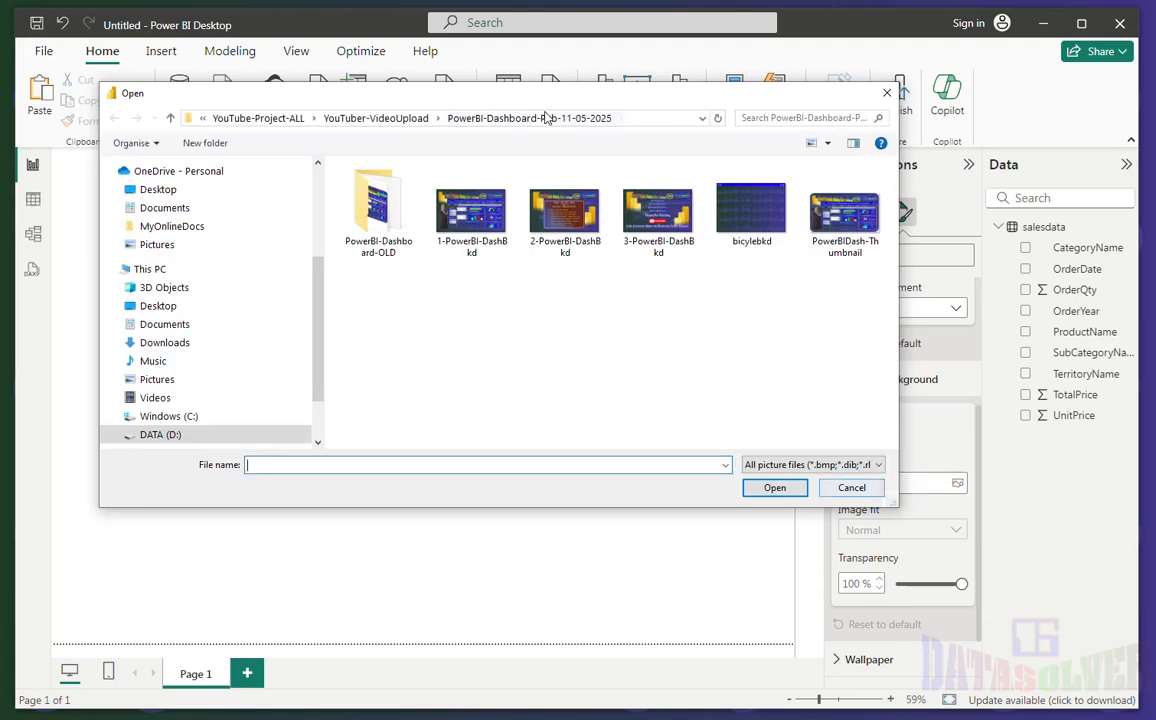
{"action": "left_click_drag", "start_coordinate": [490, 97], "coordinate": [490, 122]}
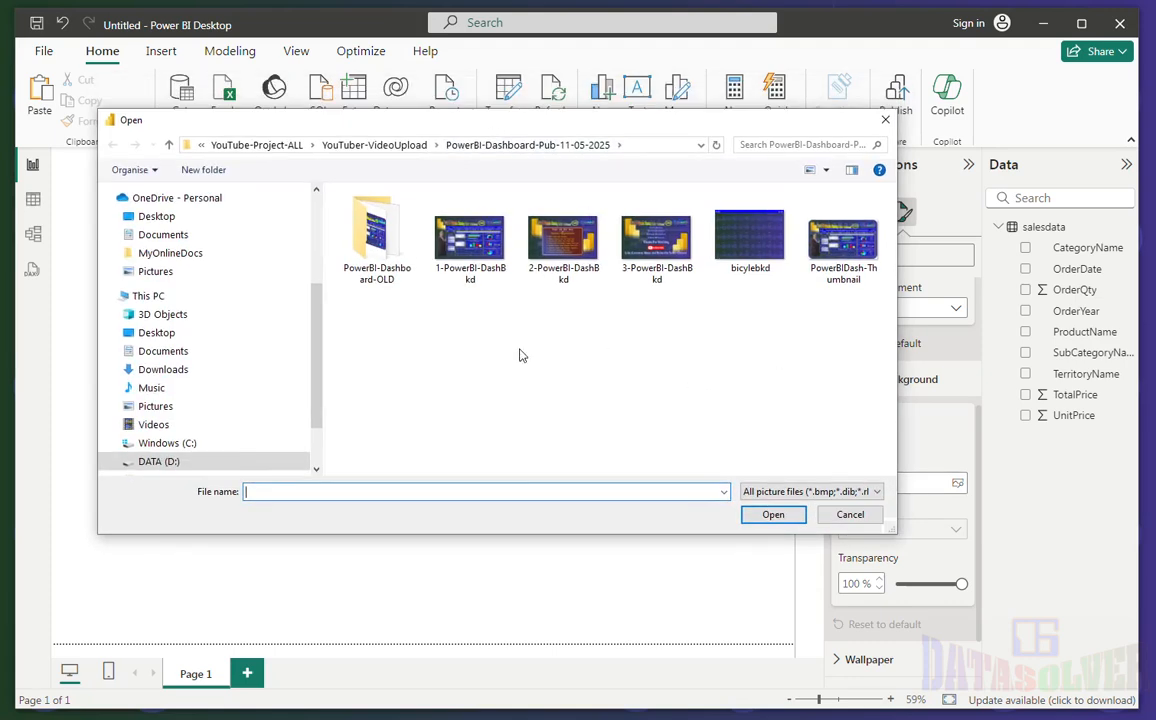
{"action": "left_click", "coordinate": [768, 240]}
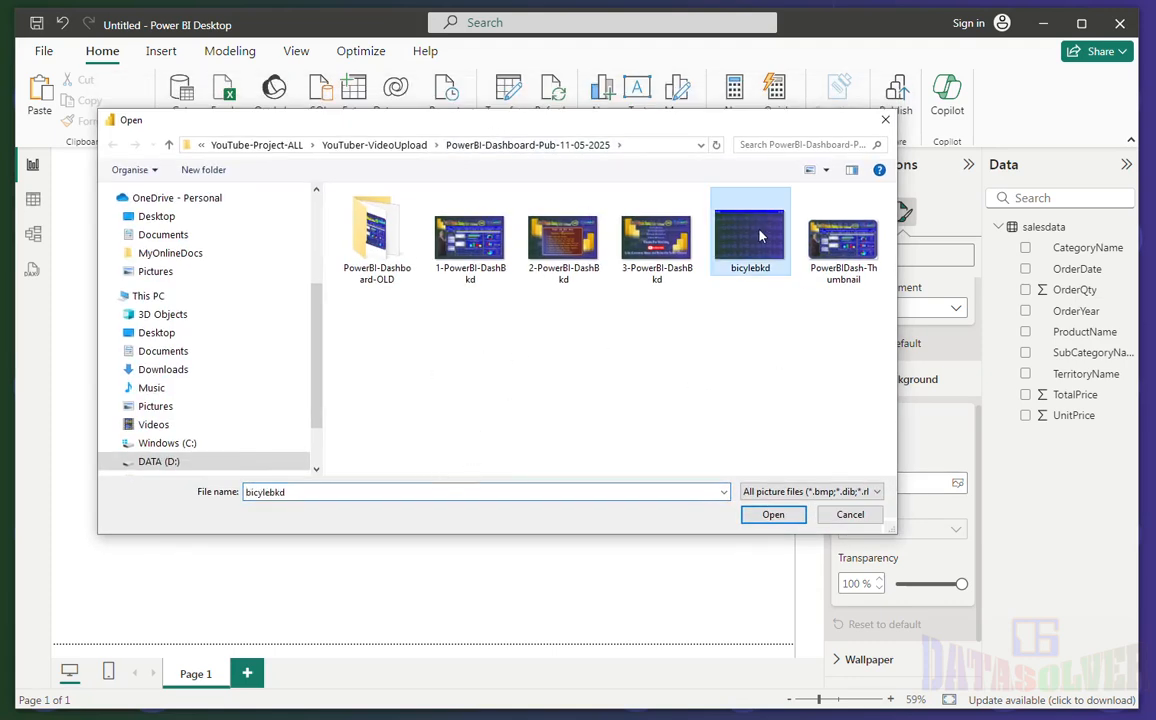
{"action": "left_click", "coordinate": [770, 513]}
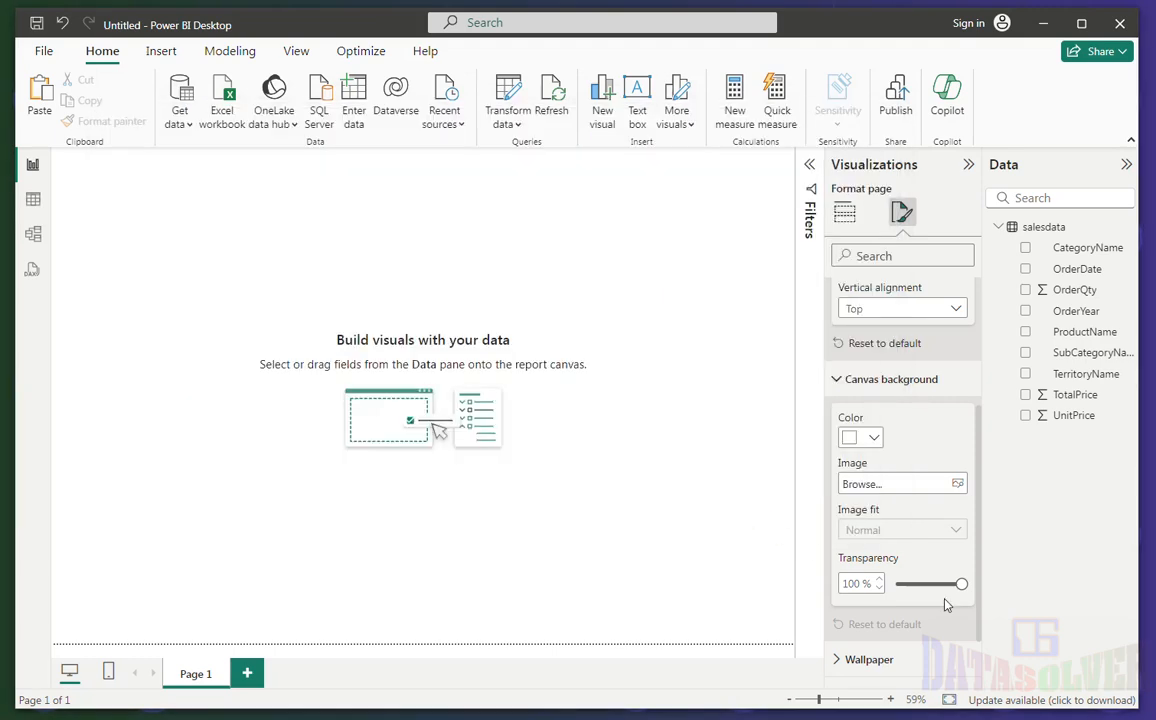
- Set the background image fit to Fit and its transparency to 0%
{"action": "left_click", "coordinate": [878, 530]}
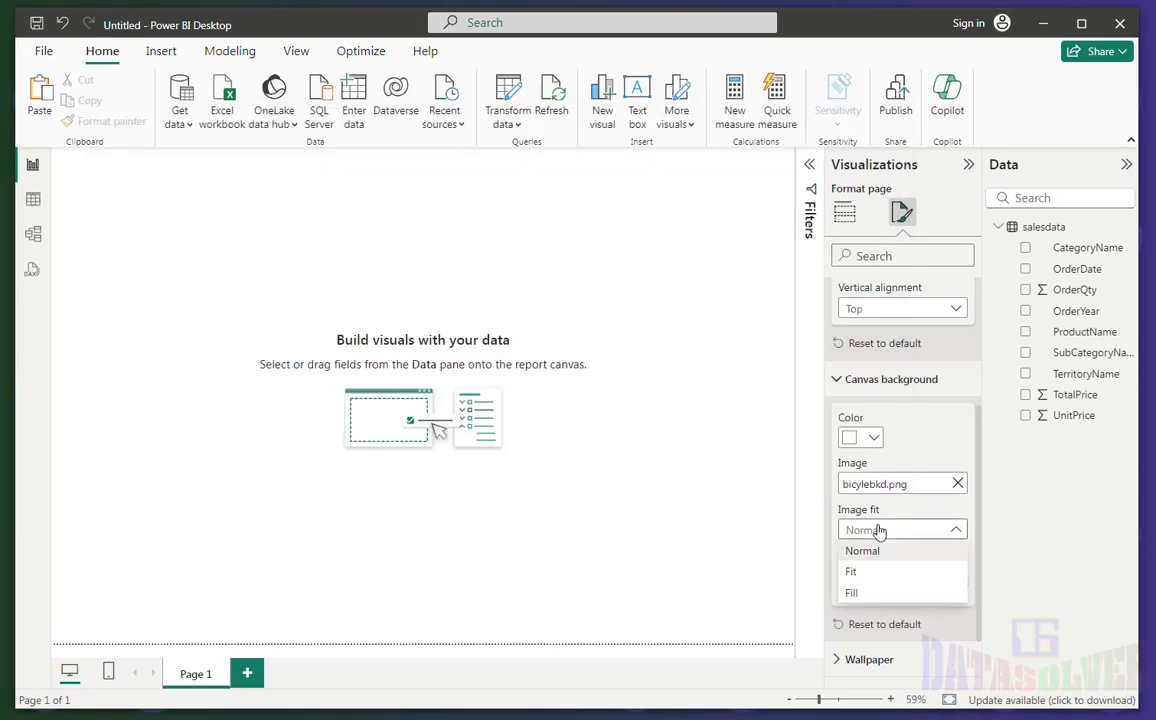
{"action": "left_click", "coordinate": [850, 572]}
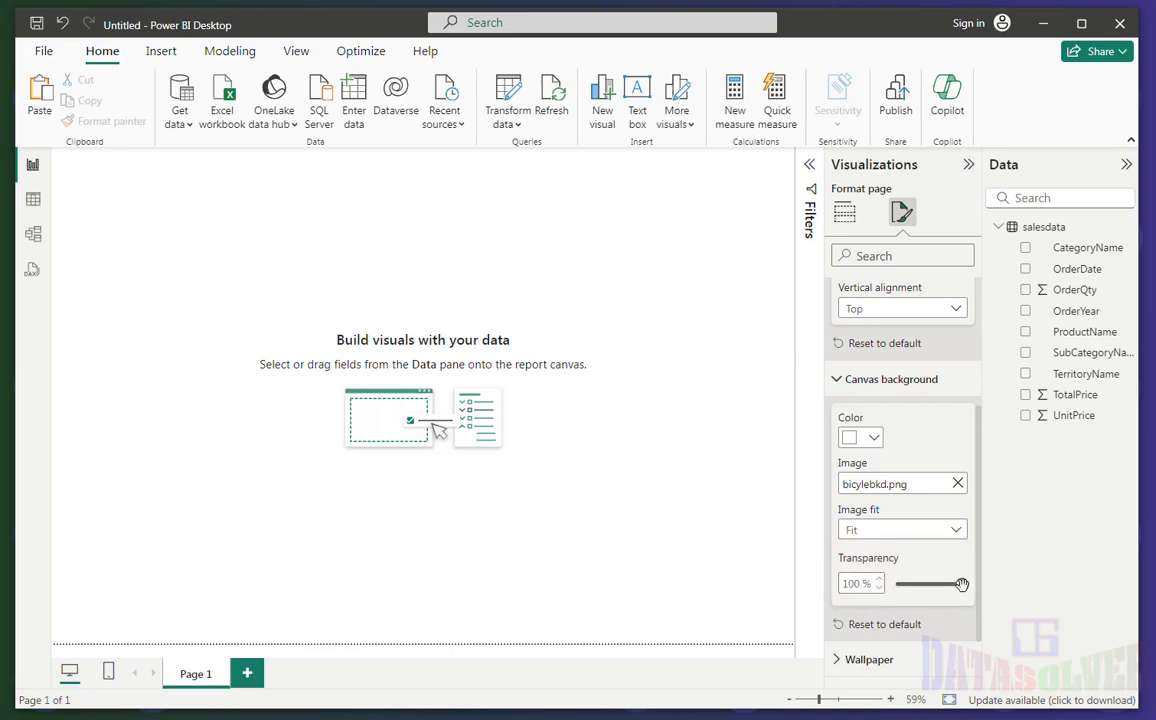
{"action": "left_click_drag", "start_coordinate": [960, 585], "coordinate": [893, 583]}
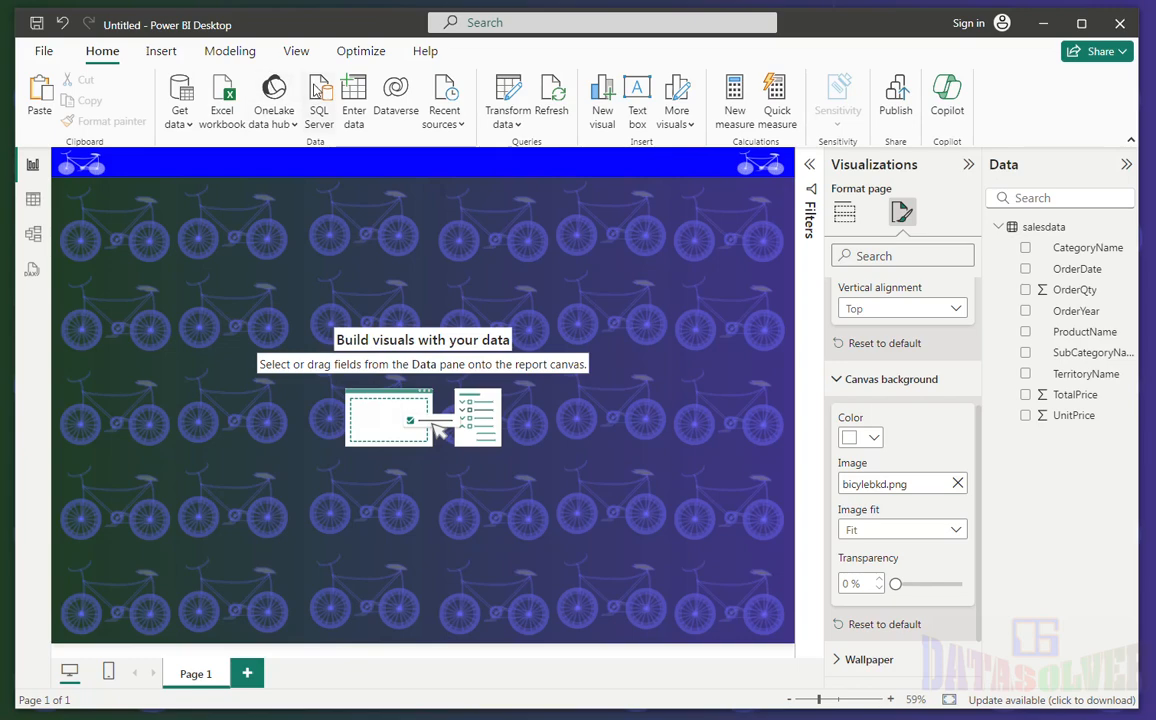
- Insert a text box and stretch it across the blue header band between the two bicycle icons
{"action": "left_click", "coordinate": [162, 51]}
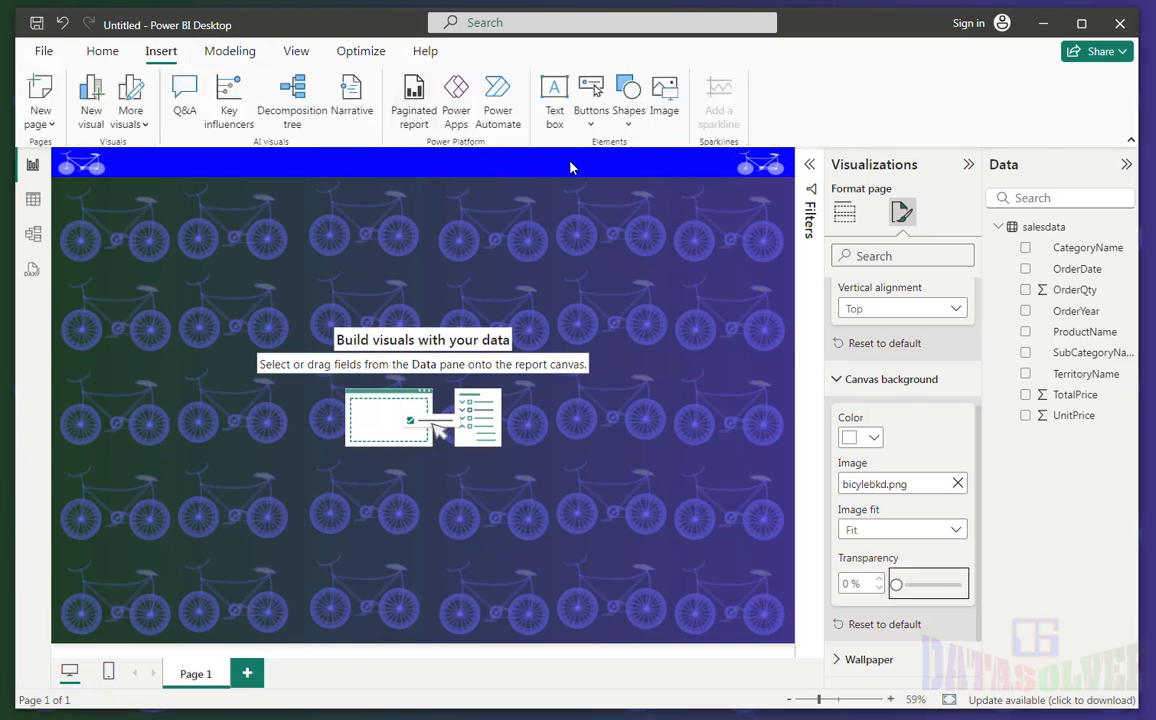
{"action": "left_click", "coordinate": [554, 100]}
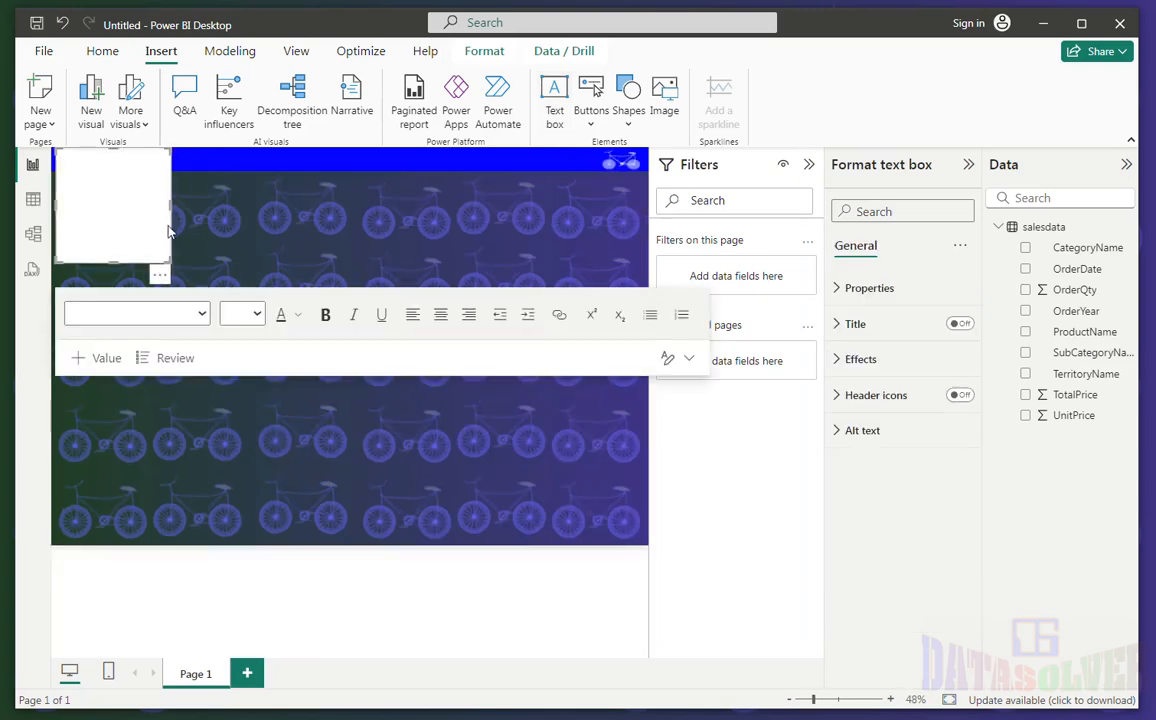
{"action": "left_click_drag", "start_coordinate": [190, 233], "coordinate": [597, 170]}
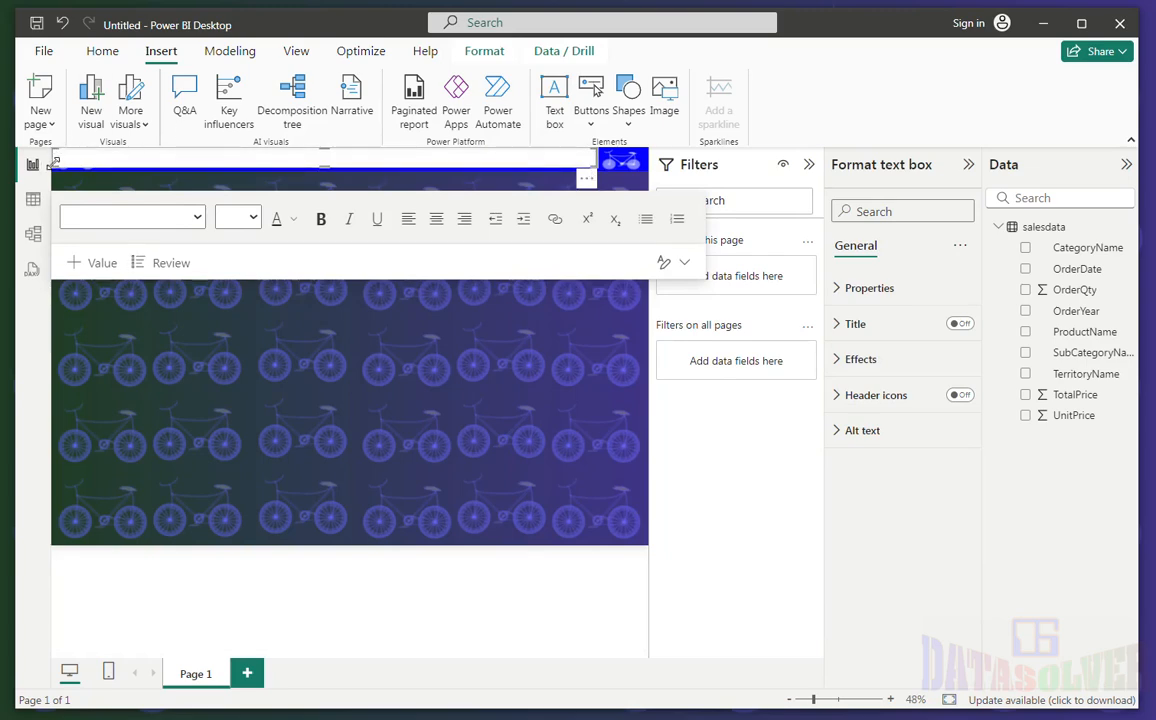
{"action": "left_click_drag", "start_coordinate": [55, 160], "coordinate": [104, 163]}
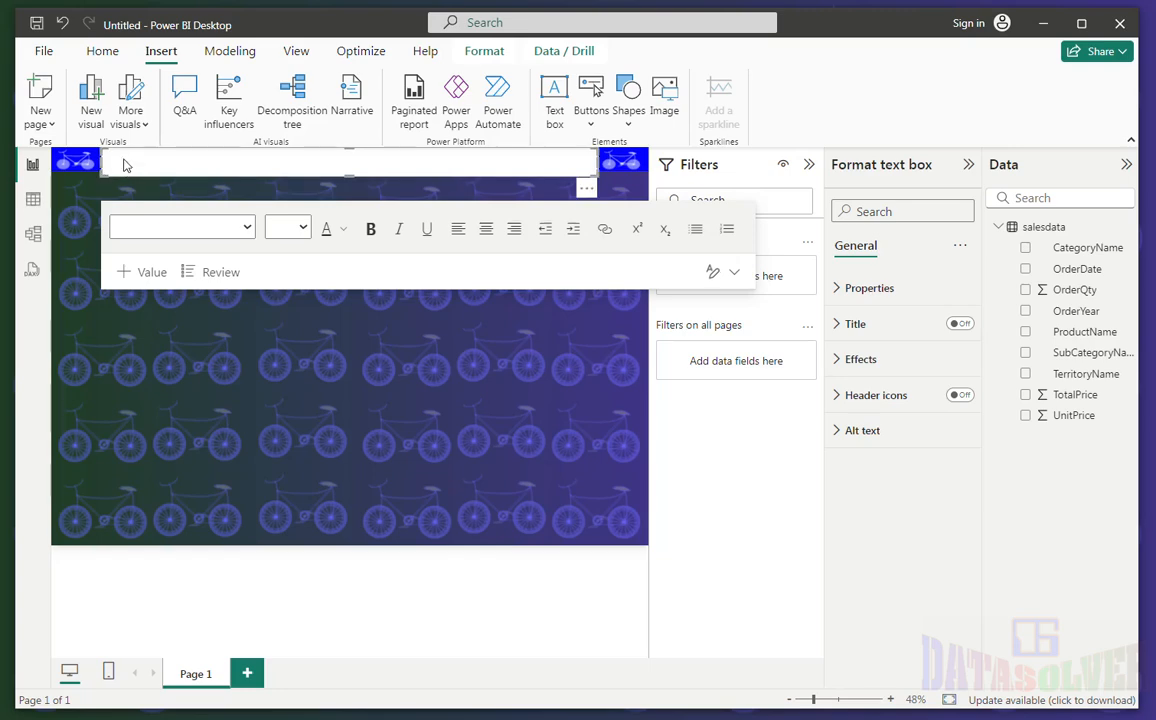
- Enter the title "Power BI Dynamic Stunning Dashboard Adventures Work Sales Data Analysis" on a single line in the header text box
{"action": "left_click", "coordinate": [124, 160]}
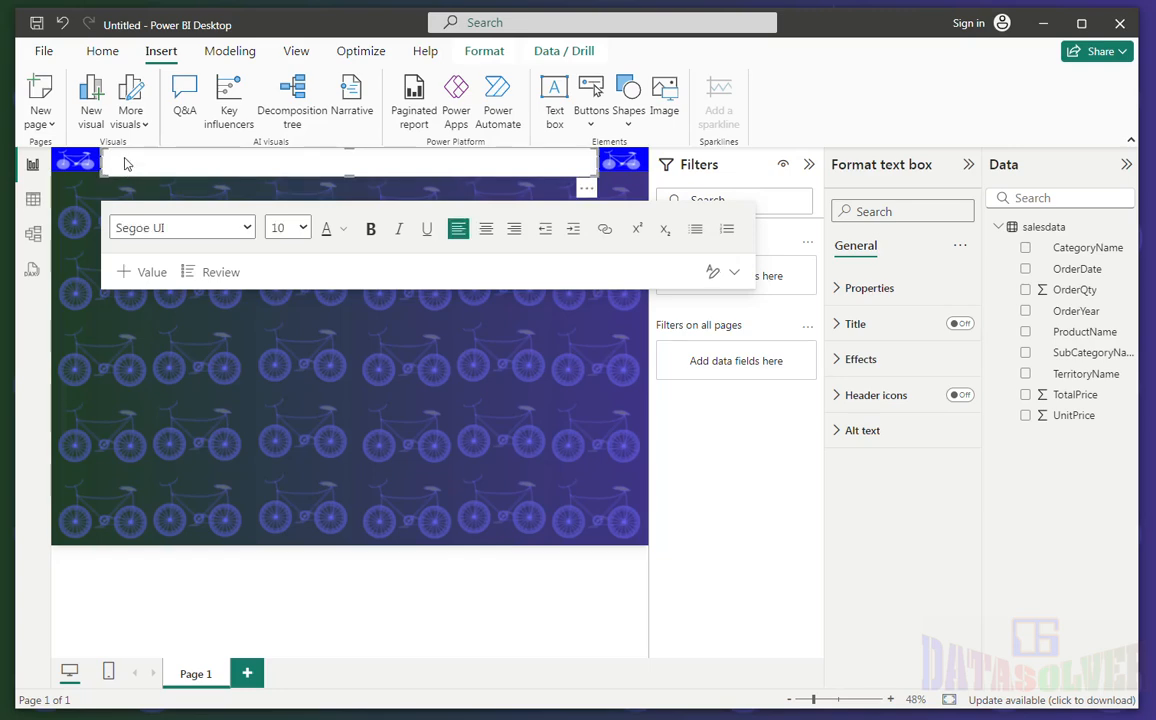
{"action": "type", "text": "Power BI Dynamic Stunning Dashboard Adventures Work Sales Data Analysis"}
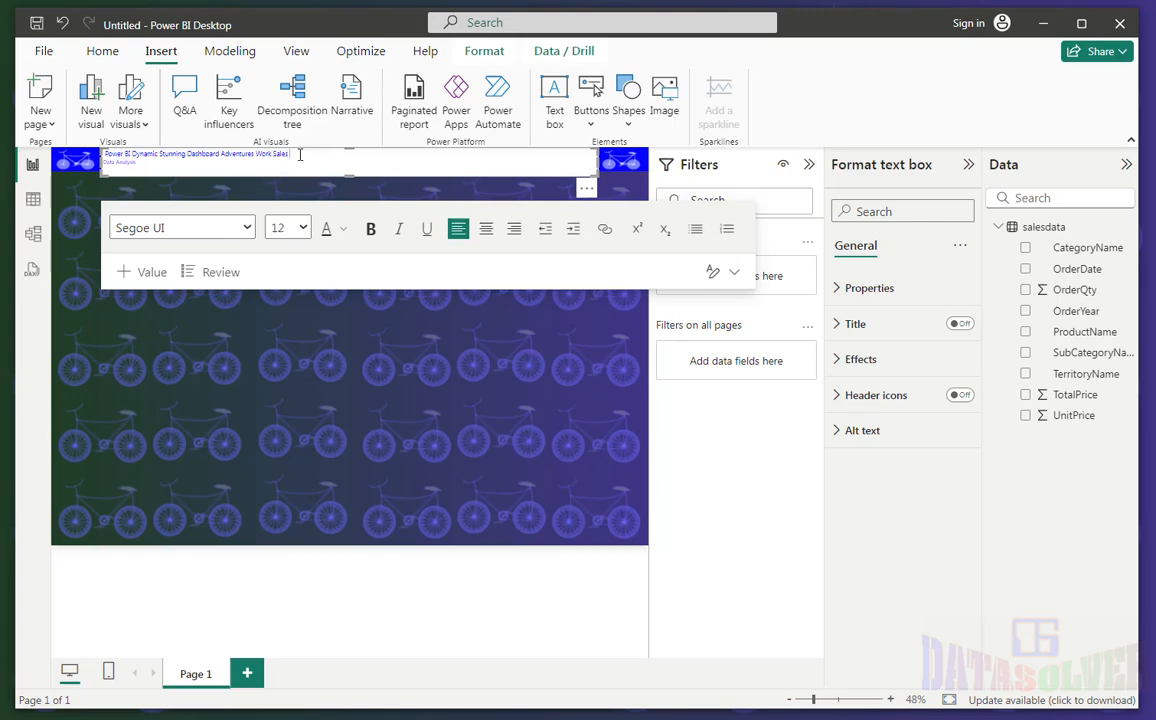
{"action": "key", "text": "Delete"}
- Format the whole header title as size 24, bold, white and centred
{"action": "left_click_drag", "start_coordinate": [340, 155], "coordinate": [107, 161]}
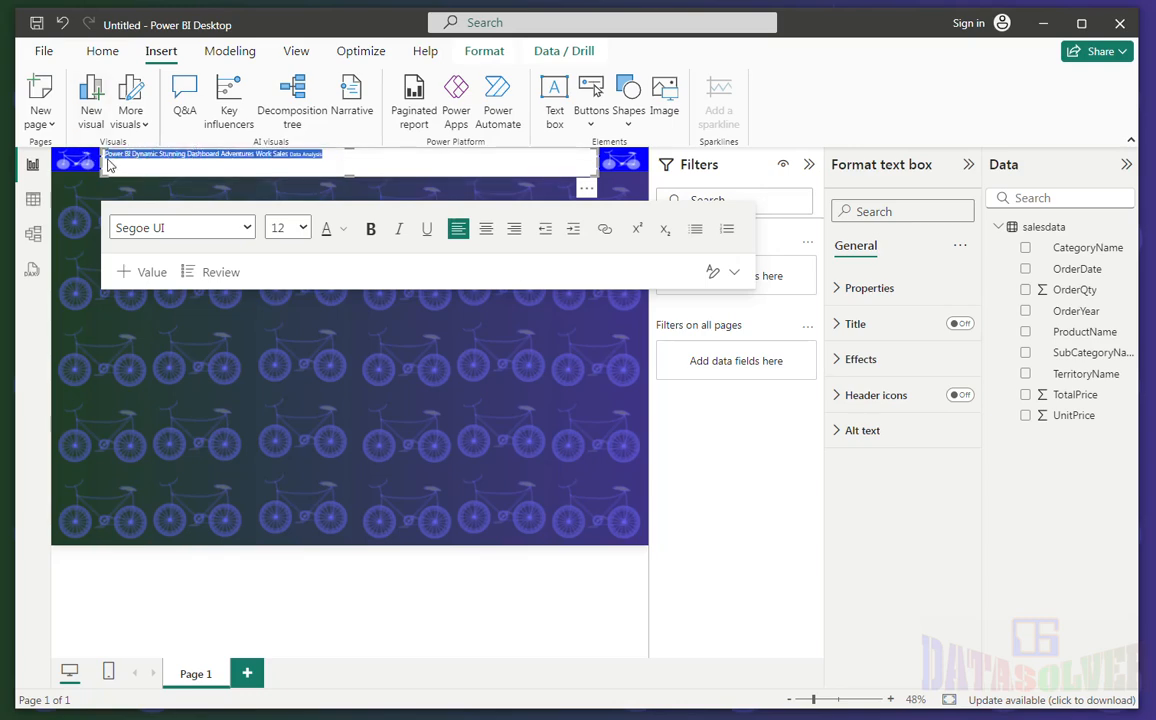
{"action": "left_click", "coordinate": [302, 228]}
{"action": "left_click", "coordinate": [294, 420]}
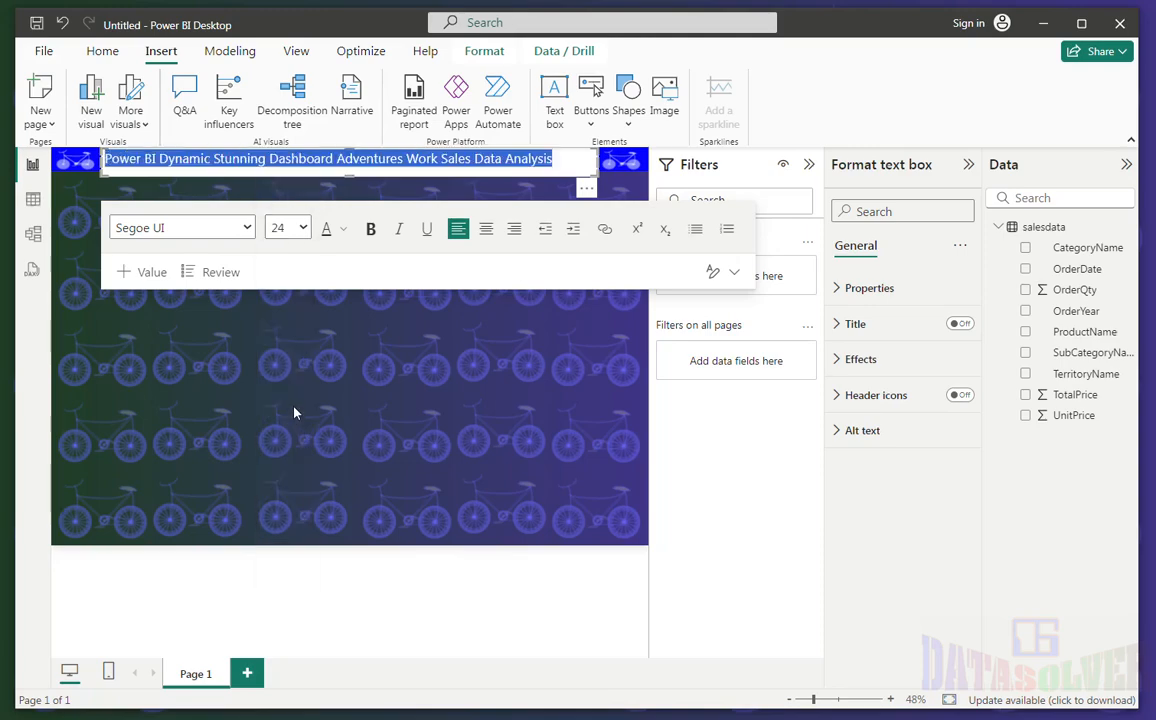
{"action": "left_click", "coordinate": [371, 230]}
{"action": "left_click", "coordinate": [344, 230]}
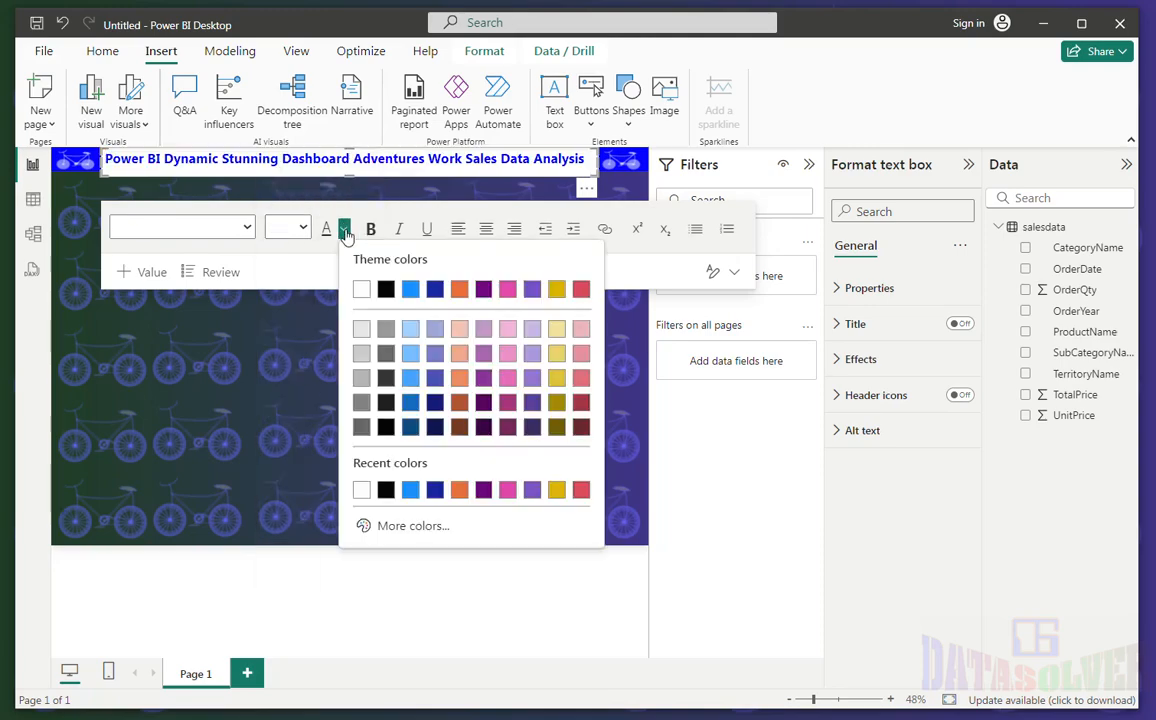
{"action": "left_click", "coordinate": [325, 283]}
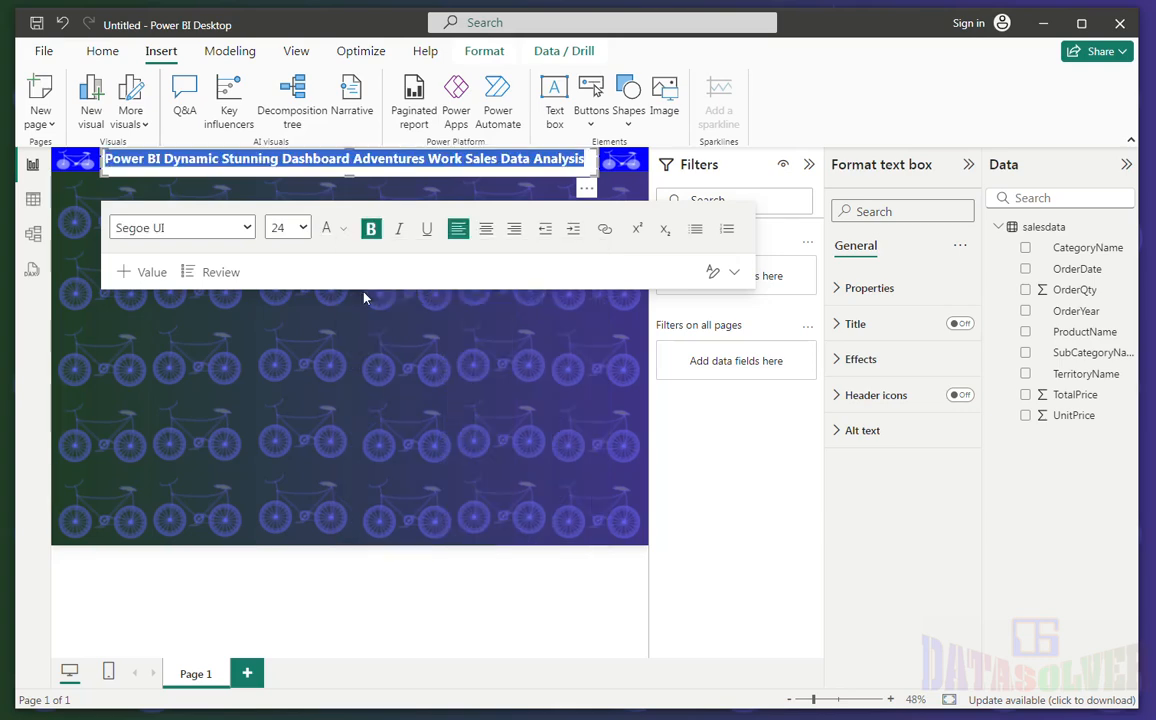
{"action": "left_click", "coordinate": [488, 234]}
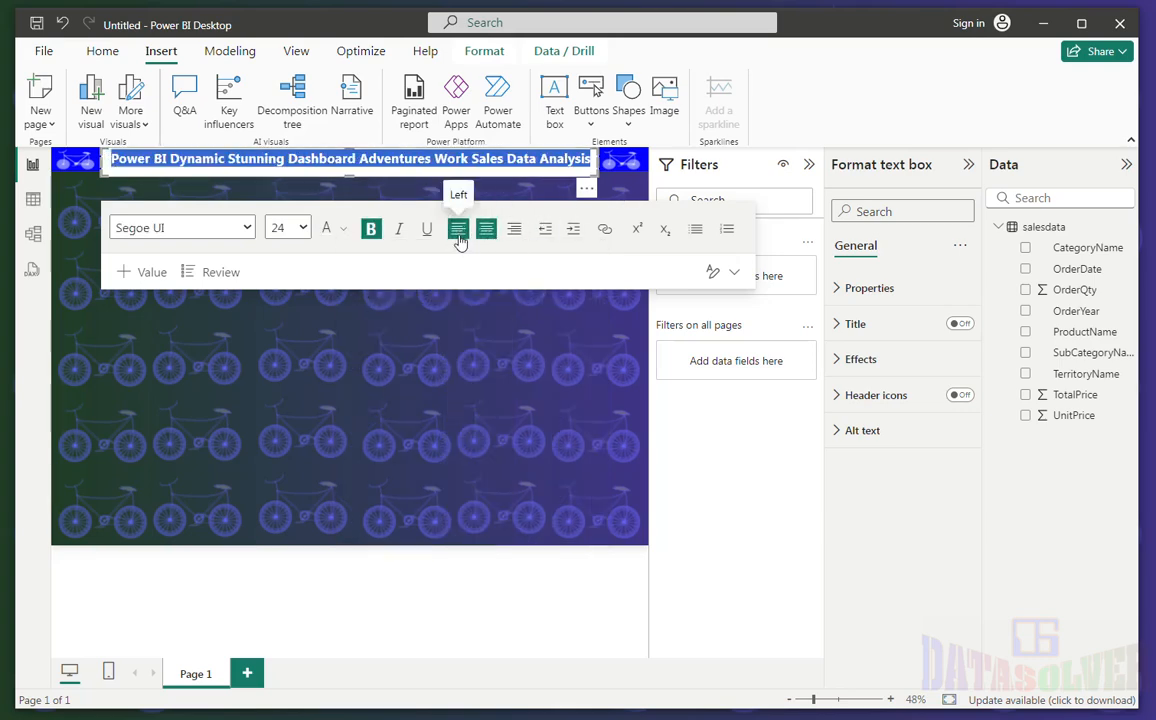
- Set the header text box's background transparency to 100%
{"action": "left_click", "coordinate": [866, 250]}
{"action": "left_click", "coordinate": [861, 359]}
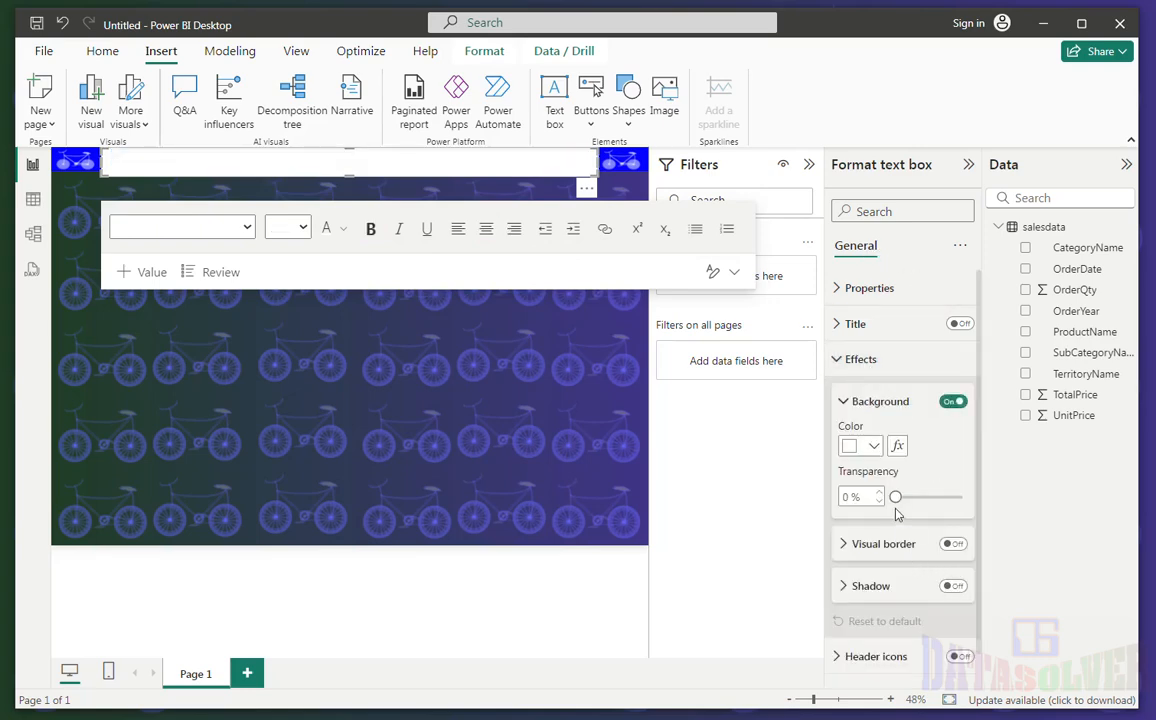
{"action": "left_click_drag", "start_coordinate": [891, 497], "coordinate": [958, 500]}
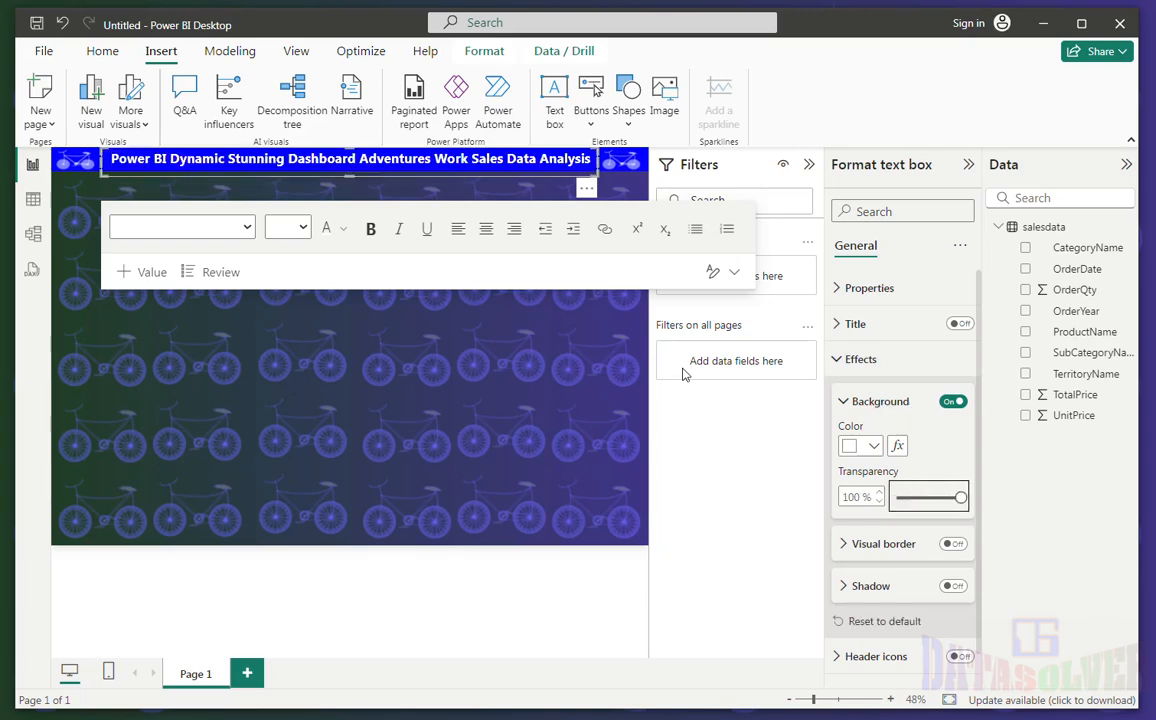
- Add an empty Card visual below the header title and shrink it to a small box near the page's upper left
{"action": "left_click", "coordinate": [366, 376]}
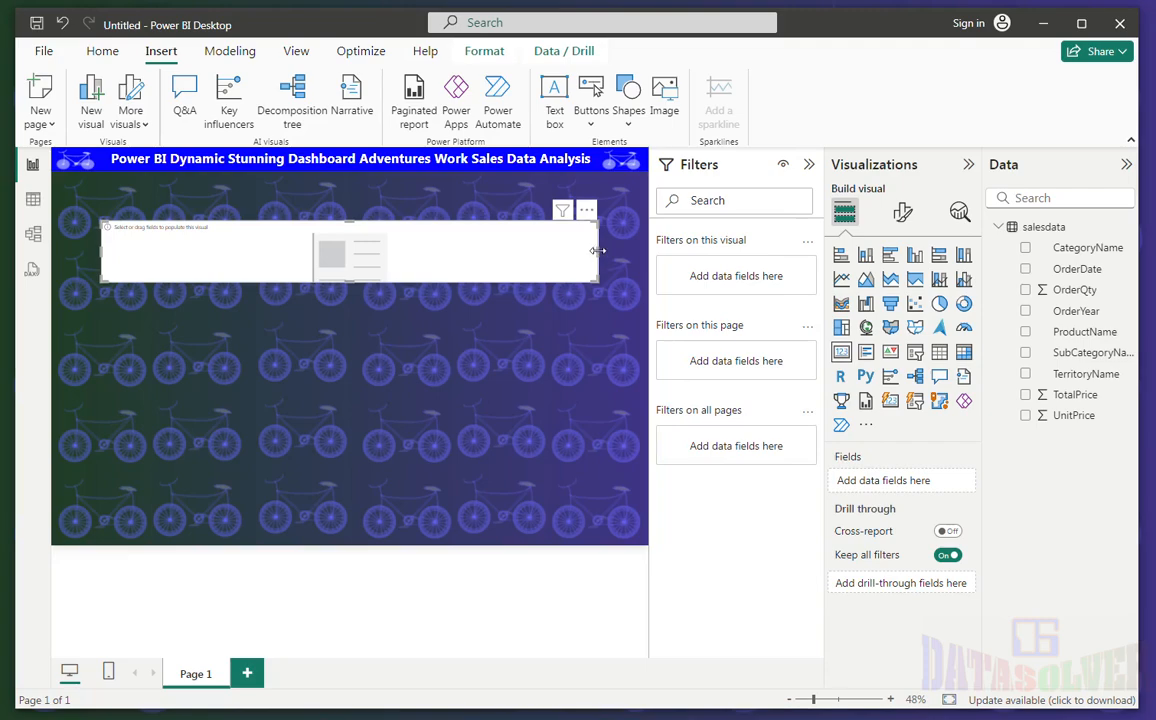
{"action": "left_click_drag", "start_coordinate": [597, 251], "coordinate": [292, 232]}
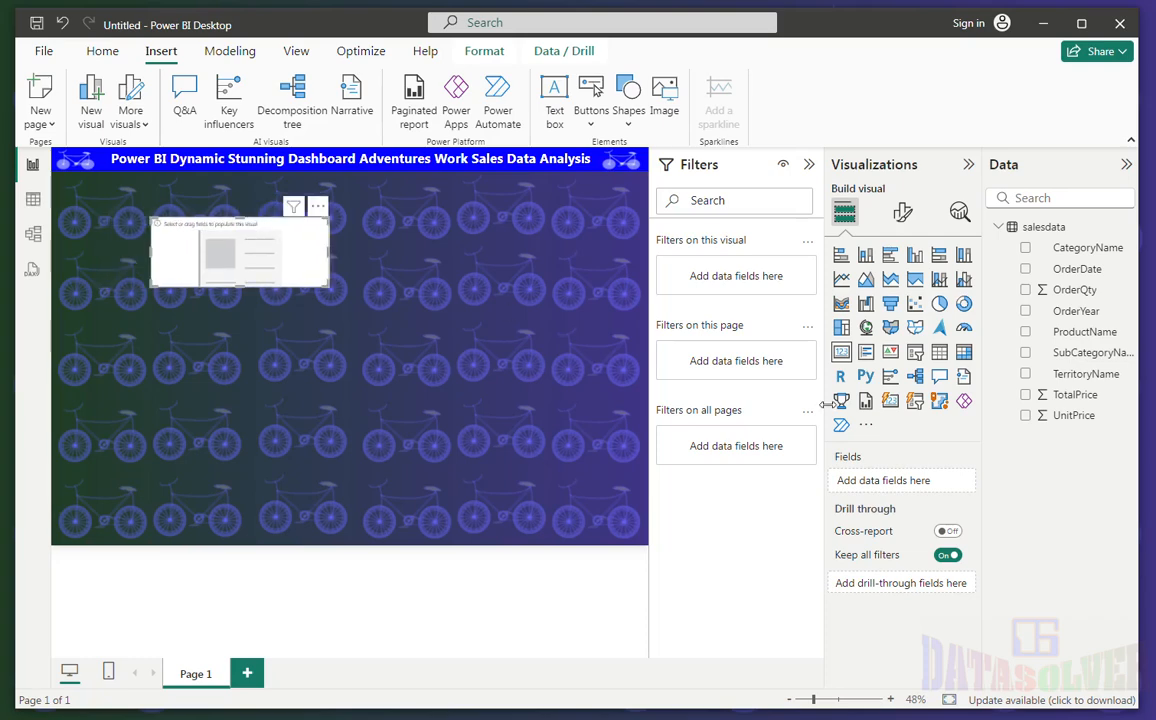
- Show TotalPrice in the card with £ English (United Kingdom) currency format, and narrow the card to about 336 wide
{"action": "left_click", "coordinate": [1025, 394]}
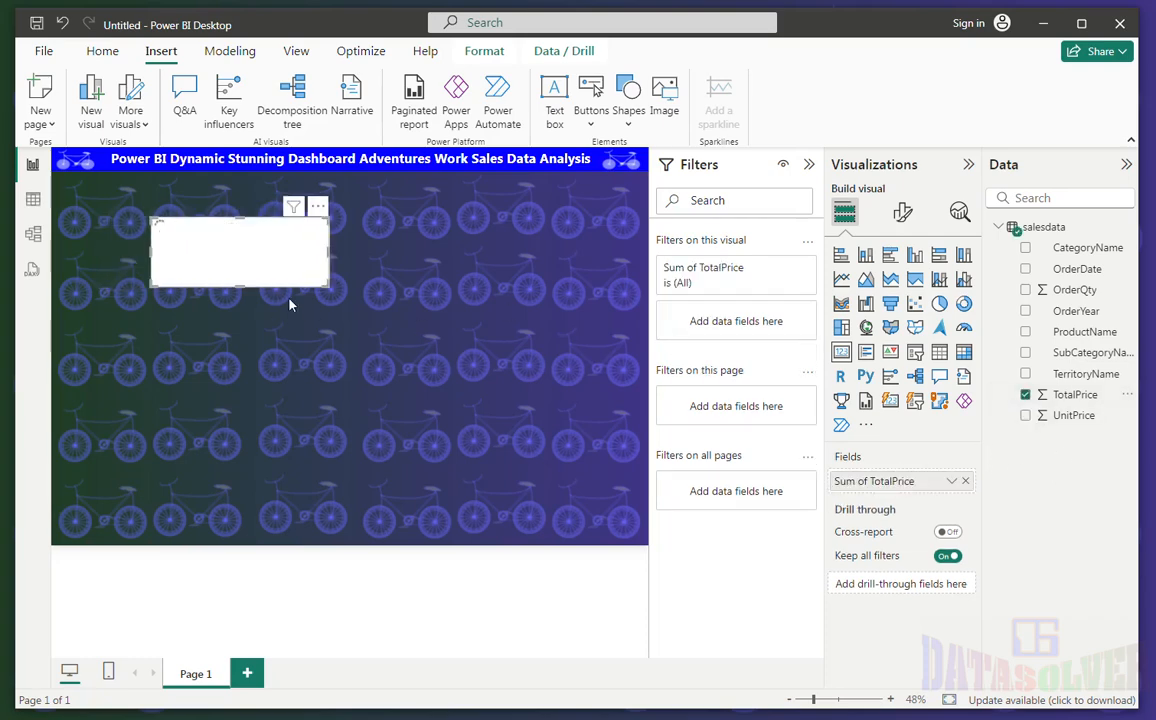
{"action": "left_click", "coordinate": [1073, 396]}
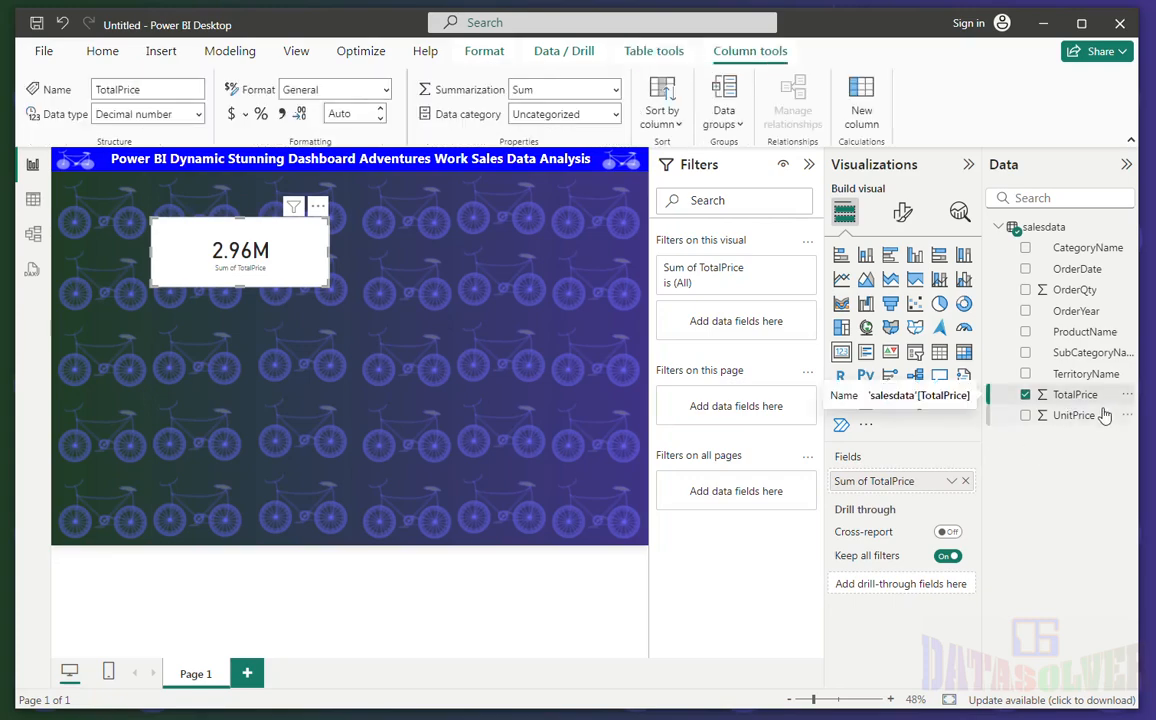
{"action": "left_click", "coordinate": [246, 116]}
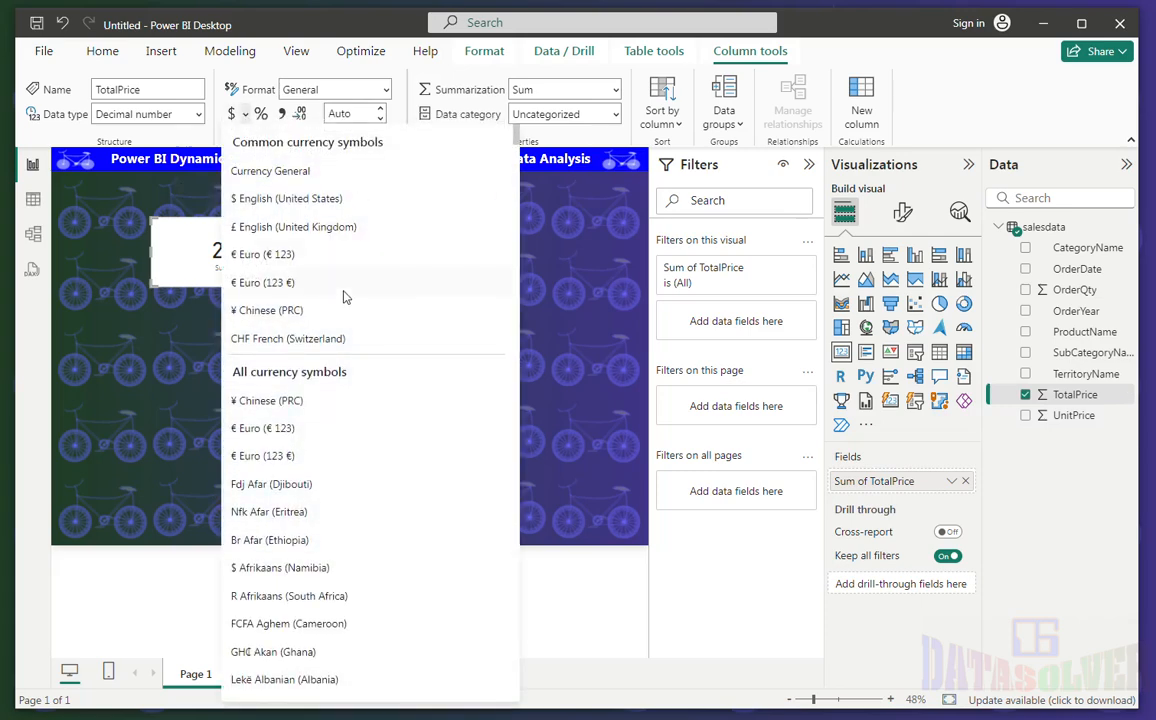
{"action": "left_click", "coordinate": [318, 226]}
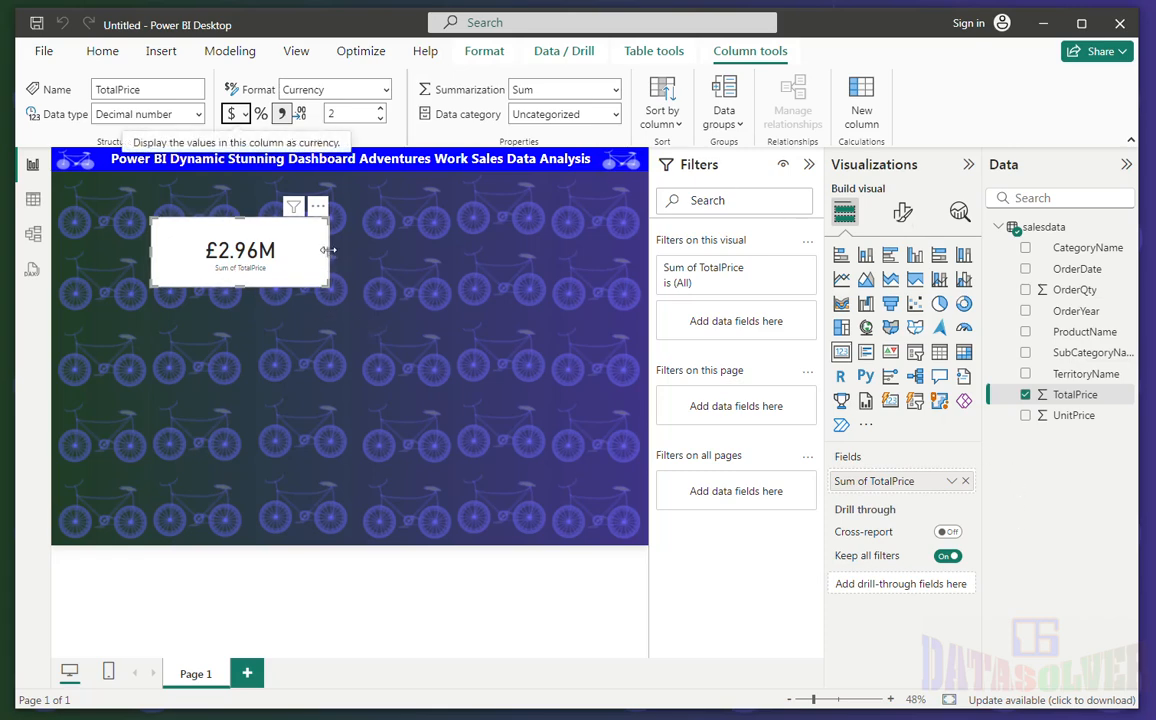
{"action": "left_click_drag", "start_coordinate": [327, 249], "coordinate": [290, 249]}
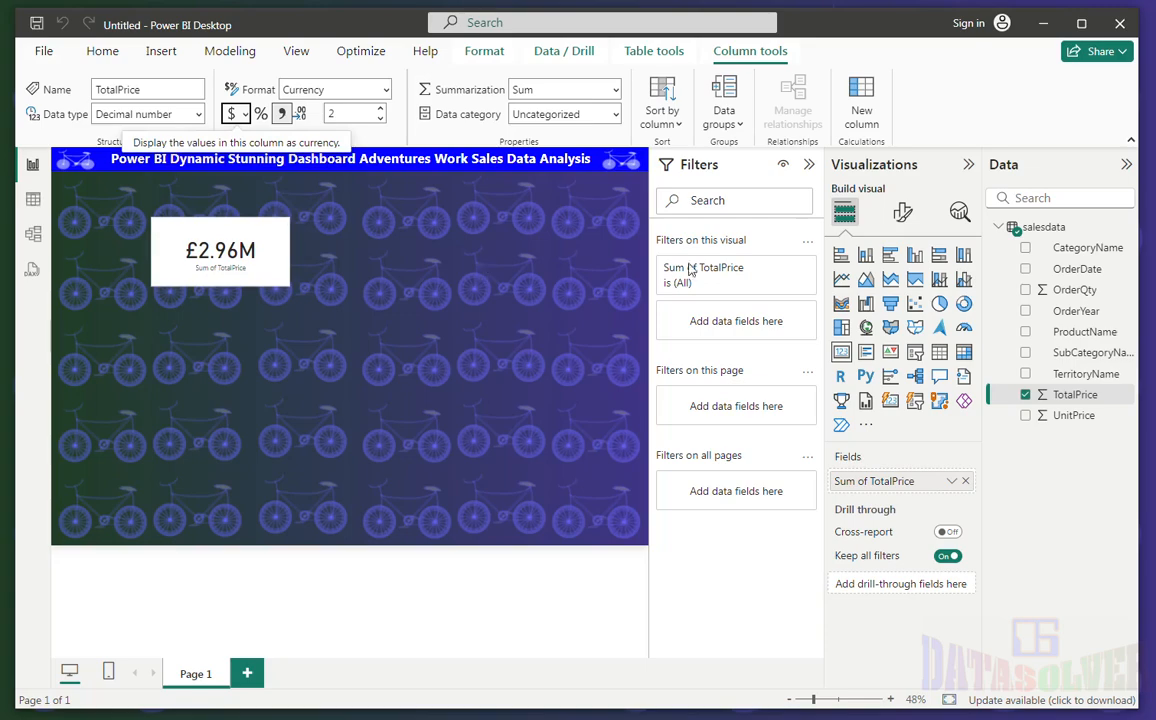
- Turn off the card's category label and format its callout value as size 20 in white
{"action": "left_click", "coordinate": [903, 214]}
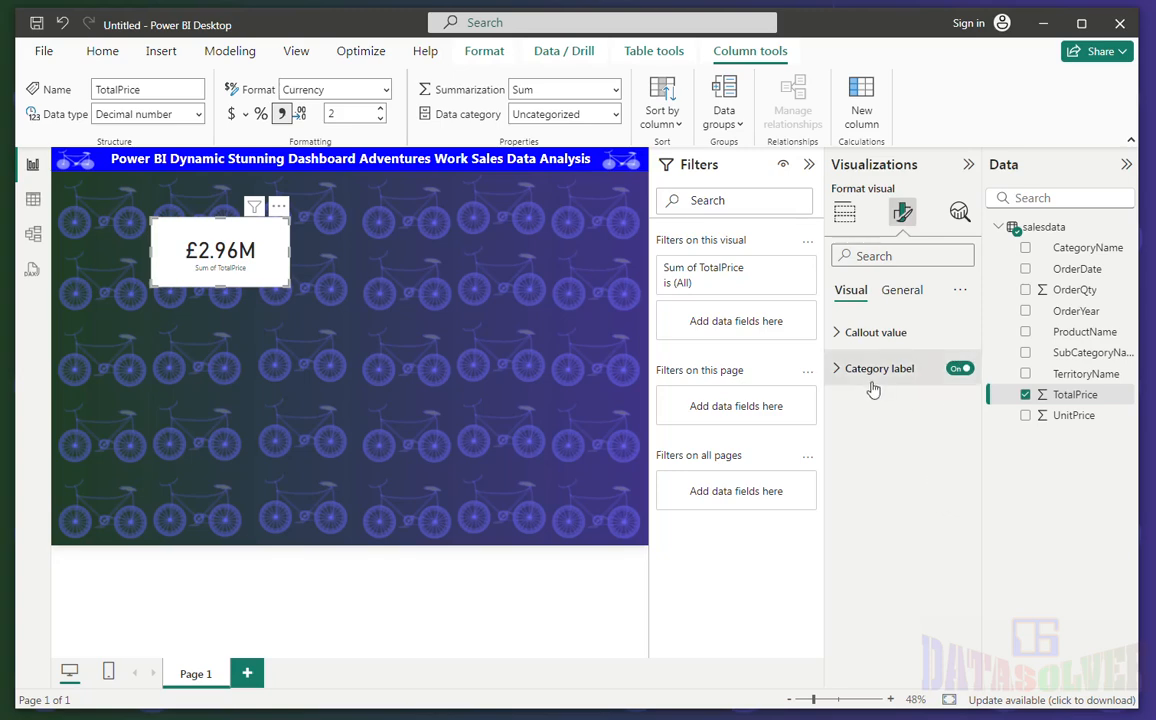
{"action": "left_click", "coordinate": [958, 369]}
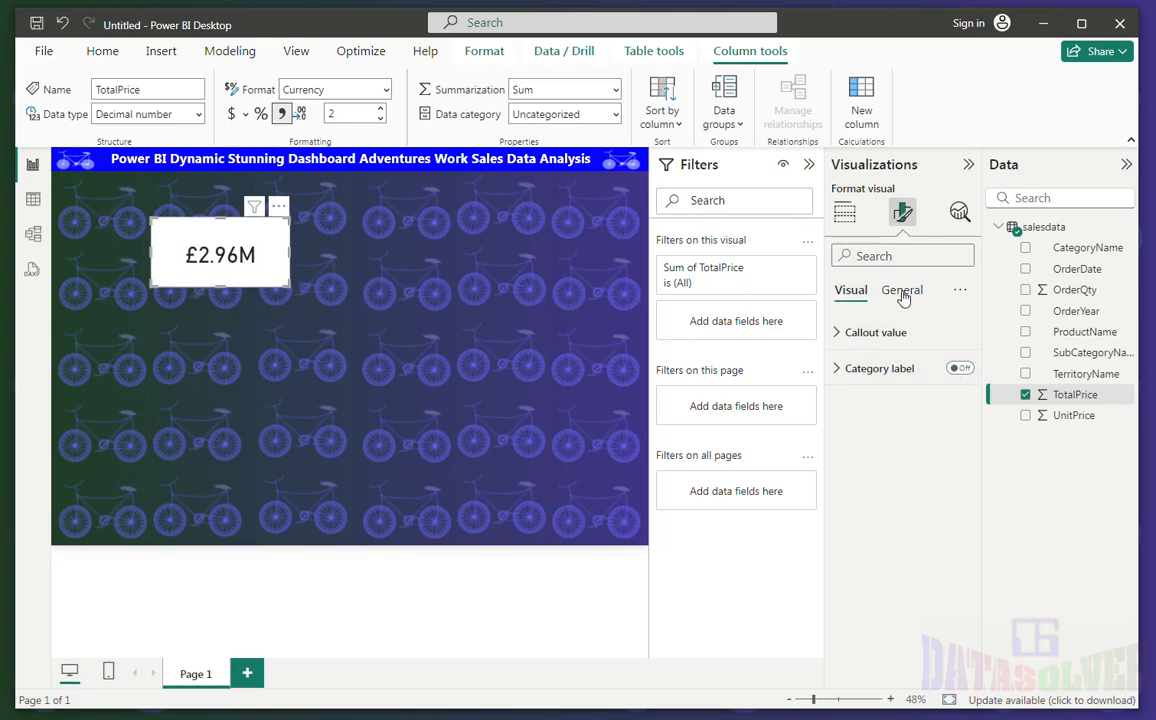
{"action": "left_click", "coordinate": [884, 336]}
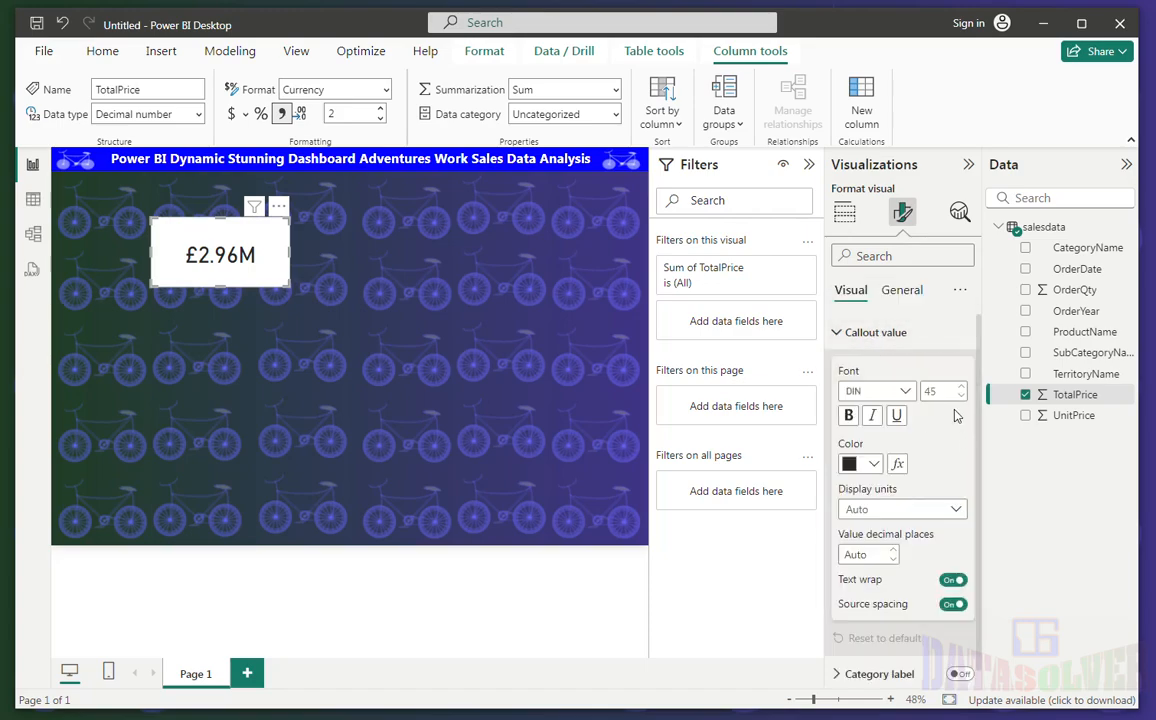
{"action": "type", "text": "20"}
{"action": "key", "text": "Tab"}
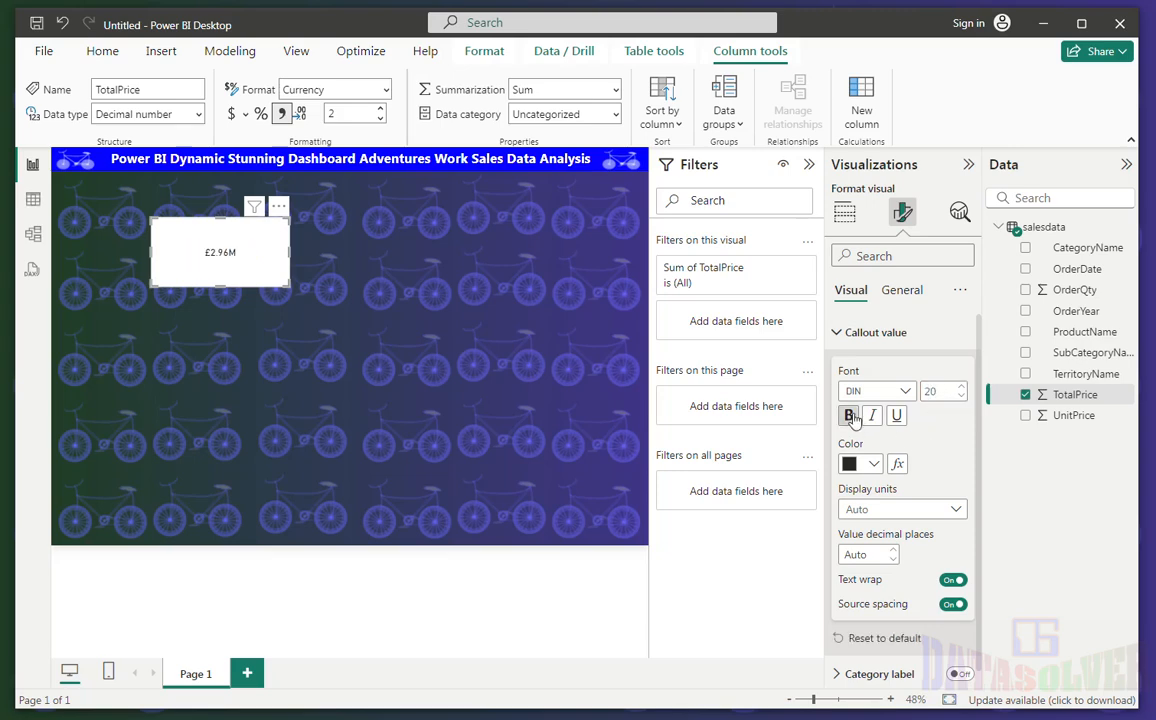
{"action": "left_click", "coordinate": [875, 466]}
{"action": "left_click", "coordinate": [862, 186]}
{"action": "left_click_drag", "start_coordinate": [978, 394], "coordinate": [974, 355]}
- Set the card's size to height 76 and width 180, and its vertical position to 64
{"action": "left_click", "coordinate": [899, 290]}
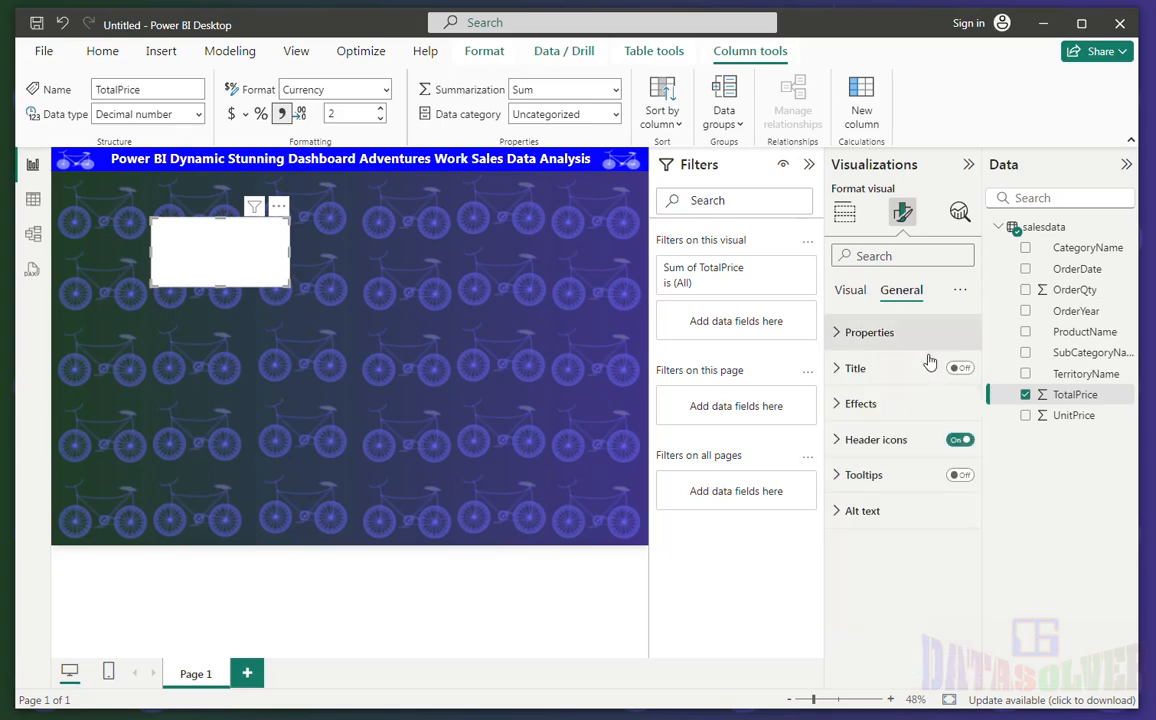
{"action": "left_click", "coordinate": [960, 290]}
{"action": "left_click", "coordinate": [970, 321]}
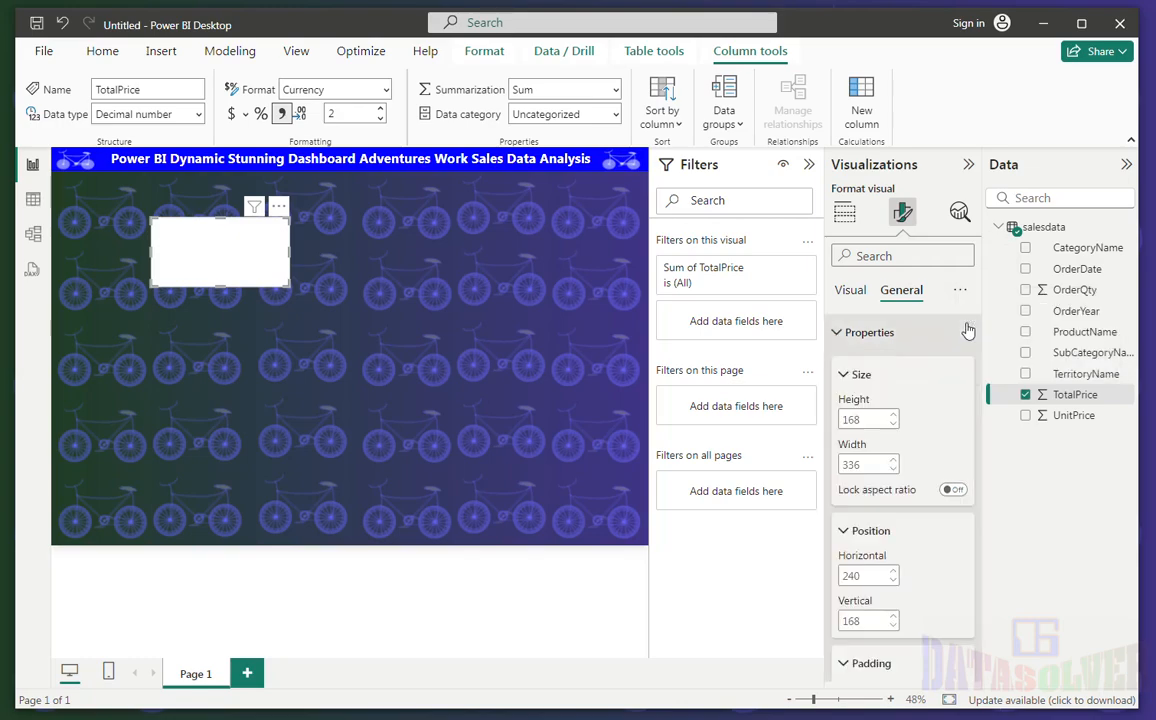
{"action": "double_click", "coordinate": [866, 419]}
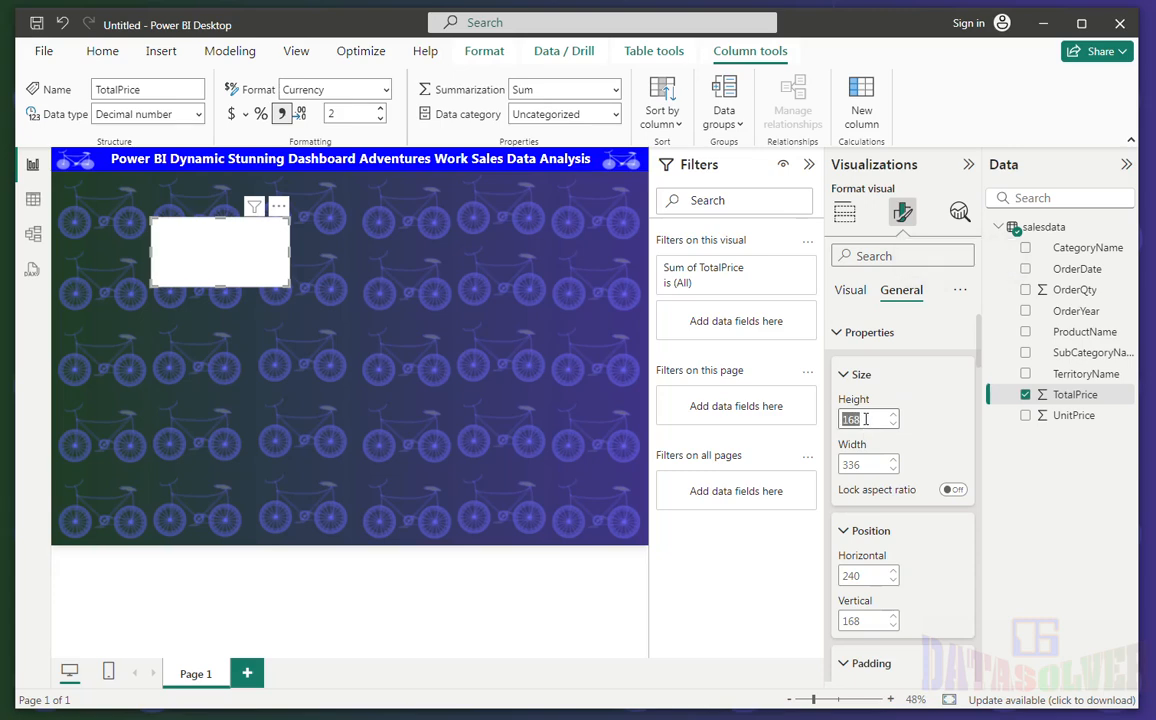
{"action": "type", "text": "76"}
{"action": "double_click", "coordinate": [871, 457]}
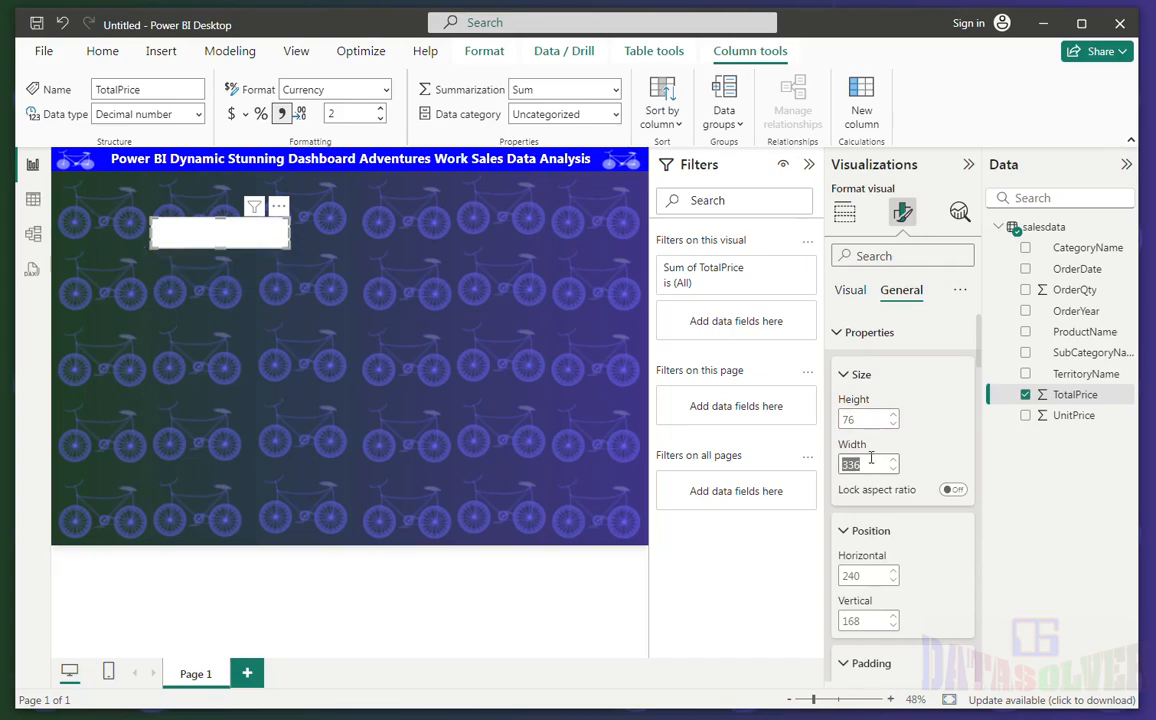
{"action": "type", "text": "1"}
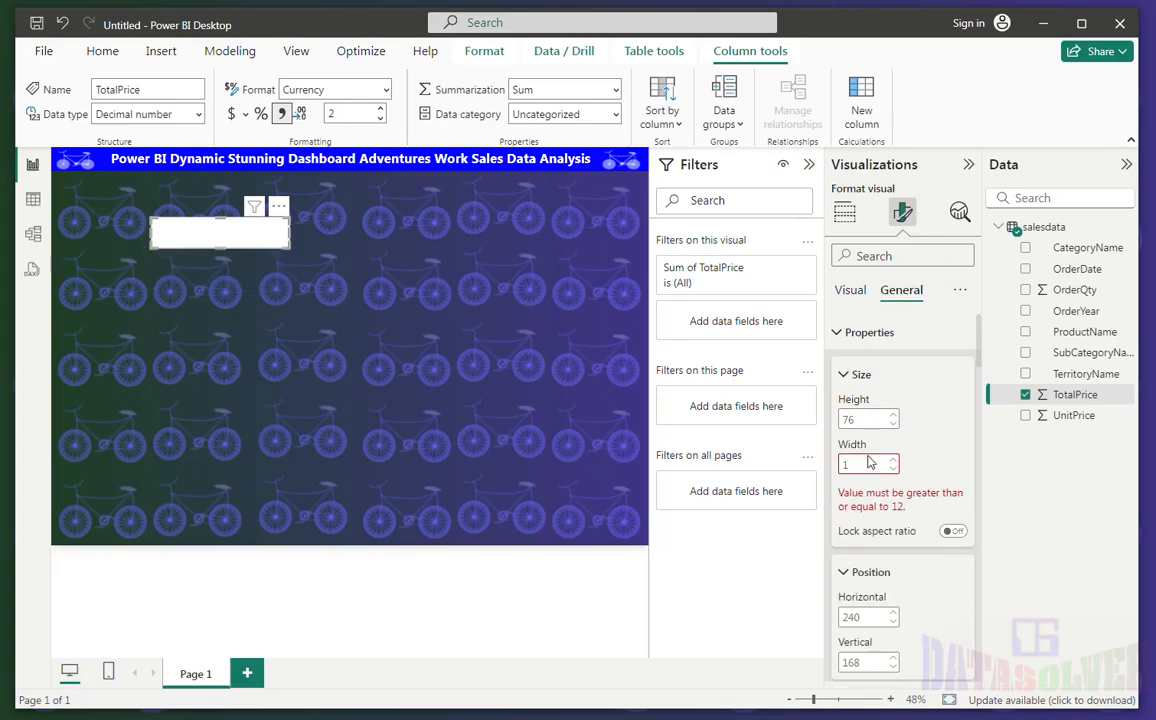
{"action": "type", "text": "80"}
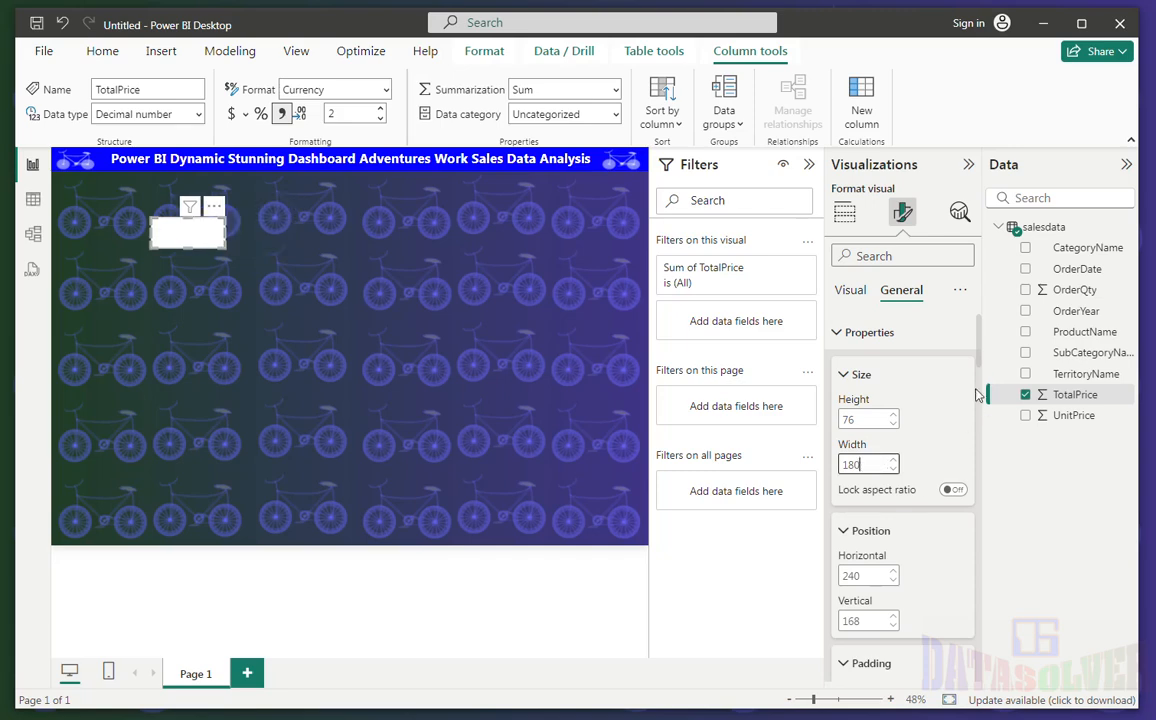
{"action": "scroll", "coordinate": [982, 372], "scroll_direction": "down", "scroll_amount": 2}
{"action": "scroll", "coordinate": [982, 375], "scroll_direction": "down", "scroll_amount": 2}
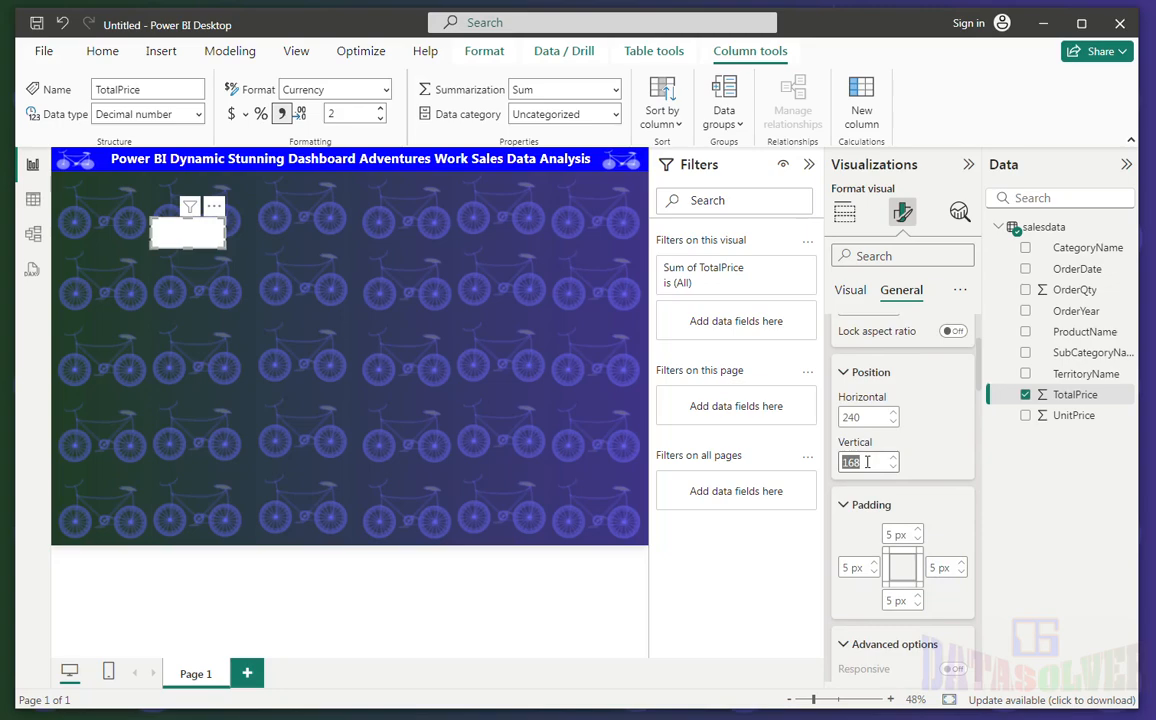
{"action": "type", "text": "64"}
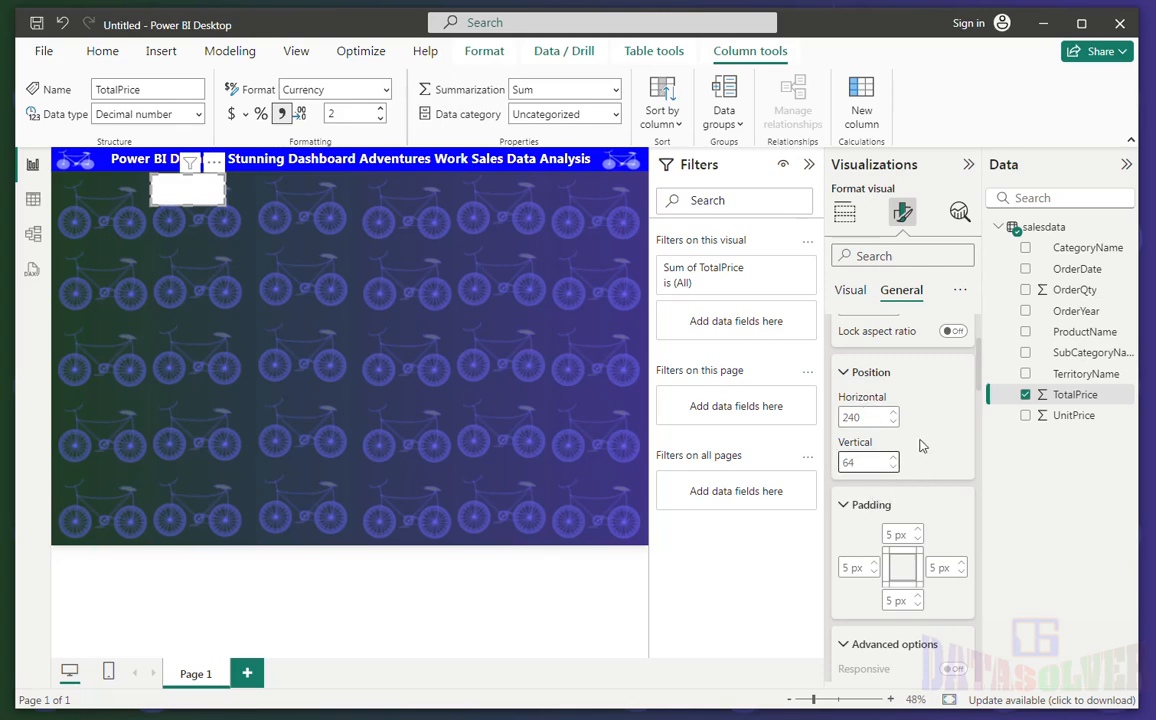
- Turn on the card's title and enter "Total Sales" as its text
{"action": "scroll", "coordinate": [980, 390], "scroll_direction": "down", "scroll_amount": 2}
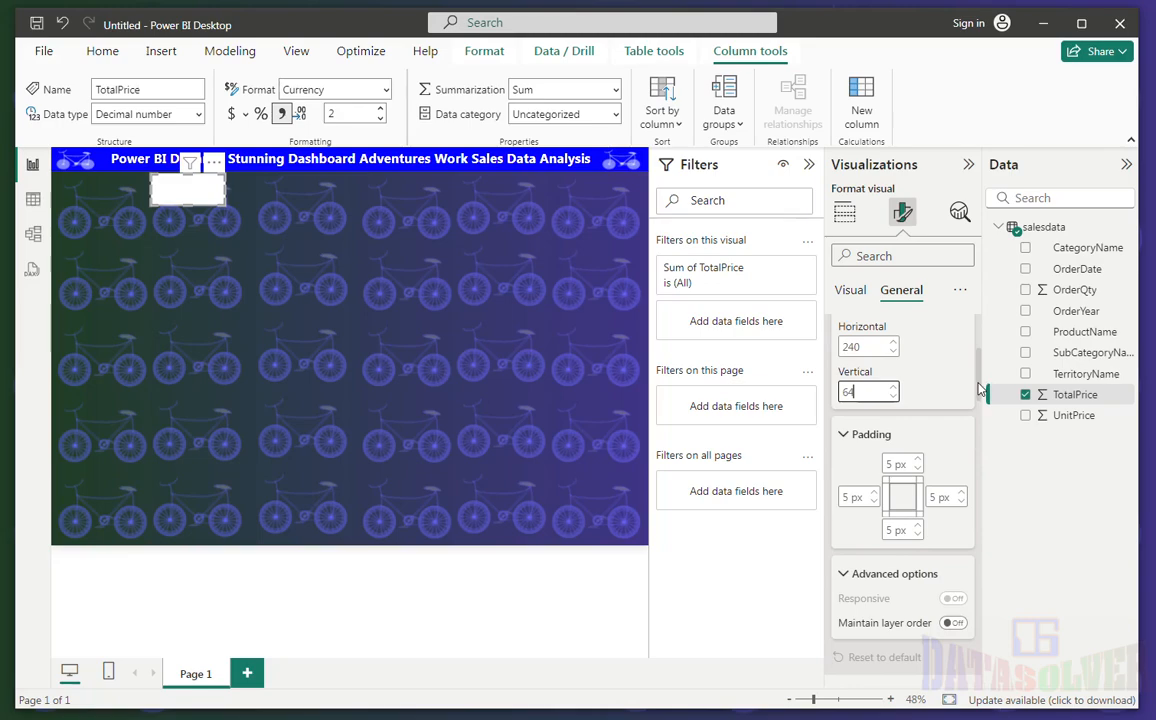
{"action": "scroll", "coordinate": [980, 390], "scroll_direction": "down", "scroll_amount": 6}
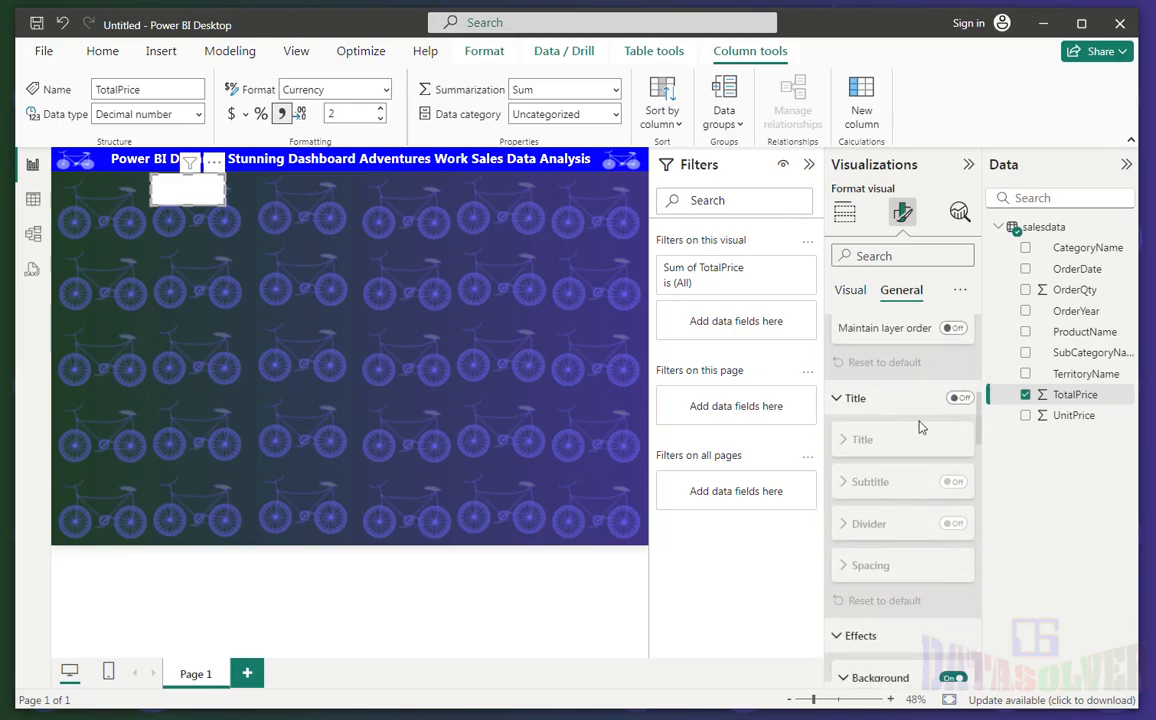
{"action": "left_click", "coordinate": [864, 402]}
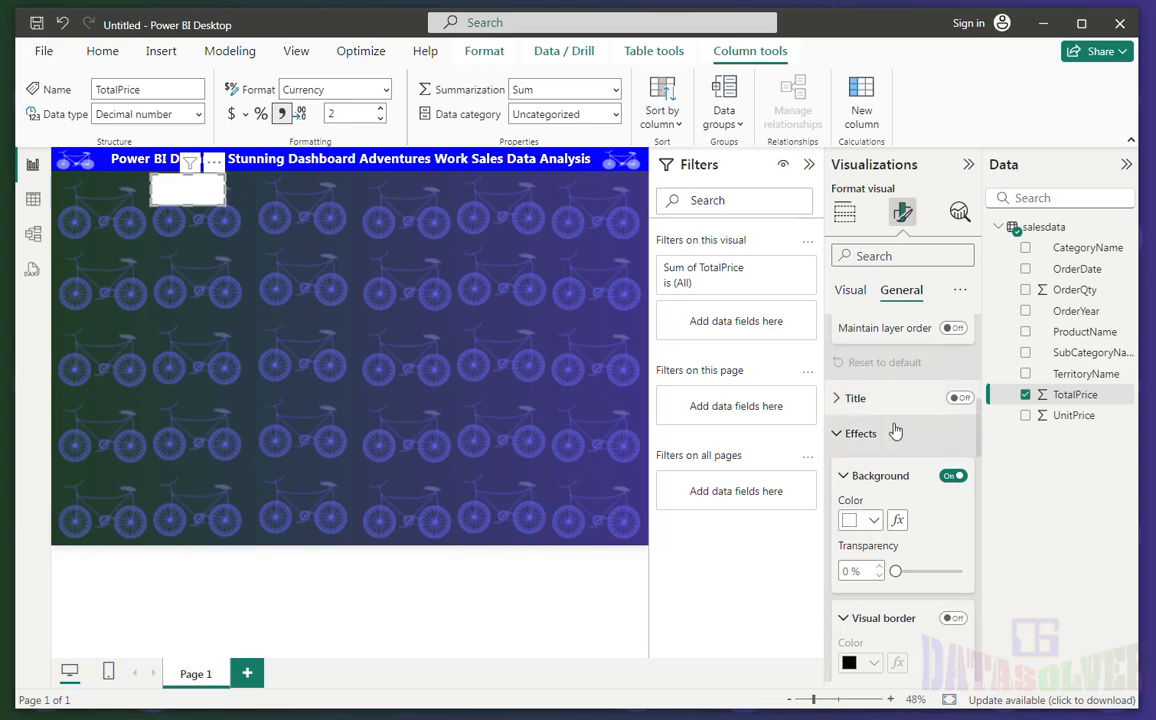
{"action": "left_click", "coordinate": [960, 398]}
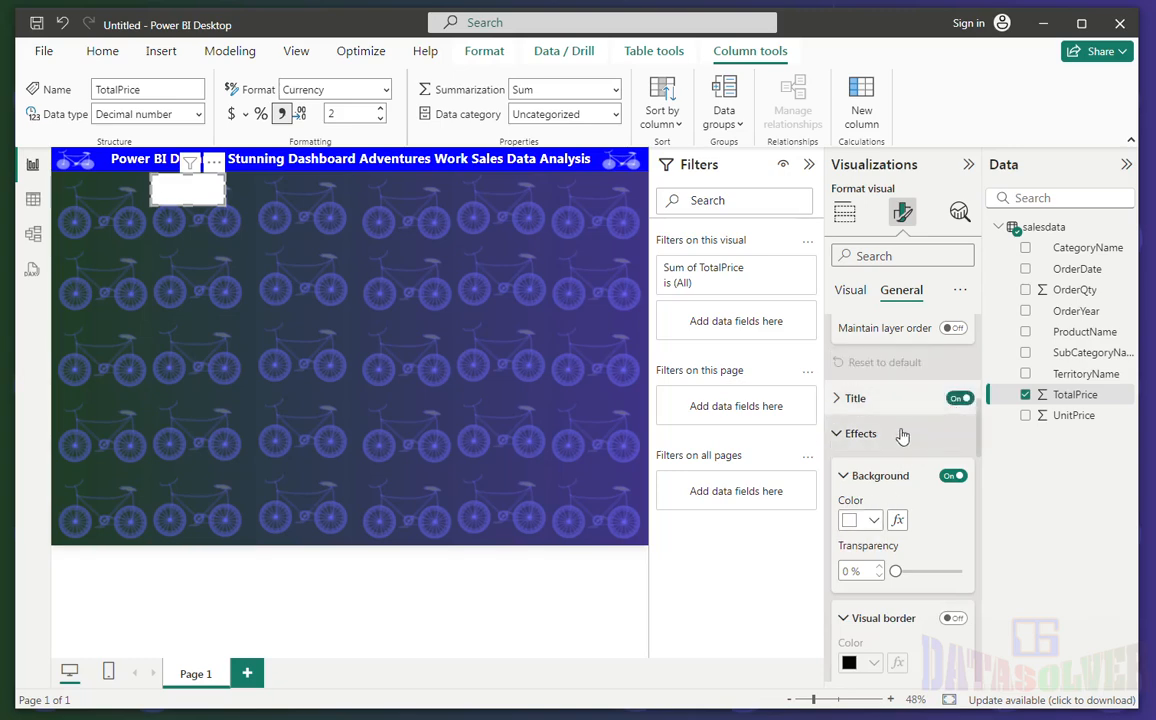
{"action": "left_click", "coordinate": [855, 400]}
{"action": "left_click", "coordinate": [865, 482]}
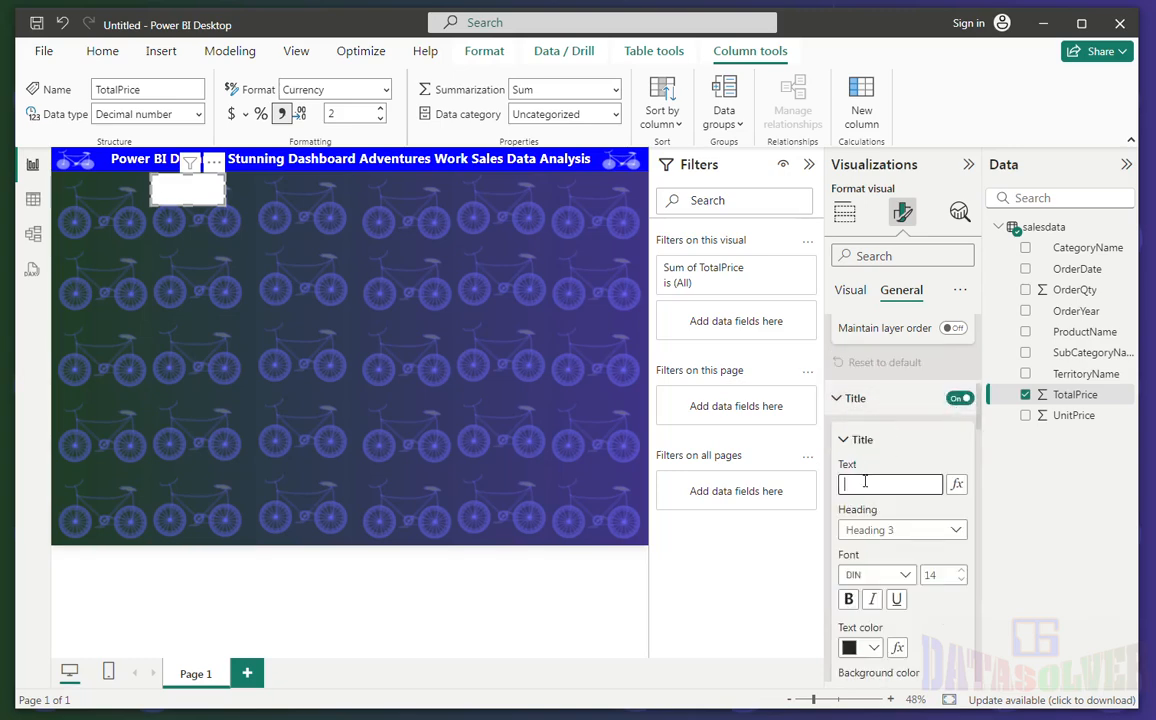
{"action": "type", "text": "Total Sales"}
- Make the card's "Total Sales" title bold with white text
{"action": "scroll", "coordinate": [979, 430], "scroll_direction": "down", "scroll_amount": 2}
{"action": "scroll", "coordinate": [979, 430], "scroll_direction": "down", "scroll_amount": 1}
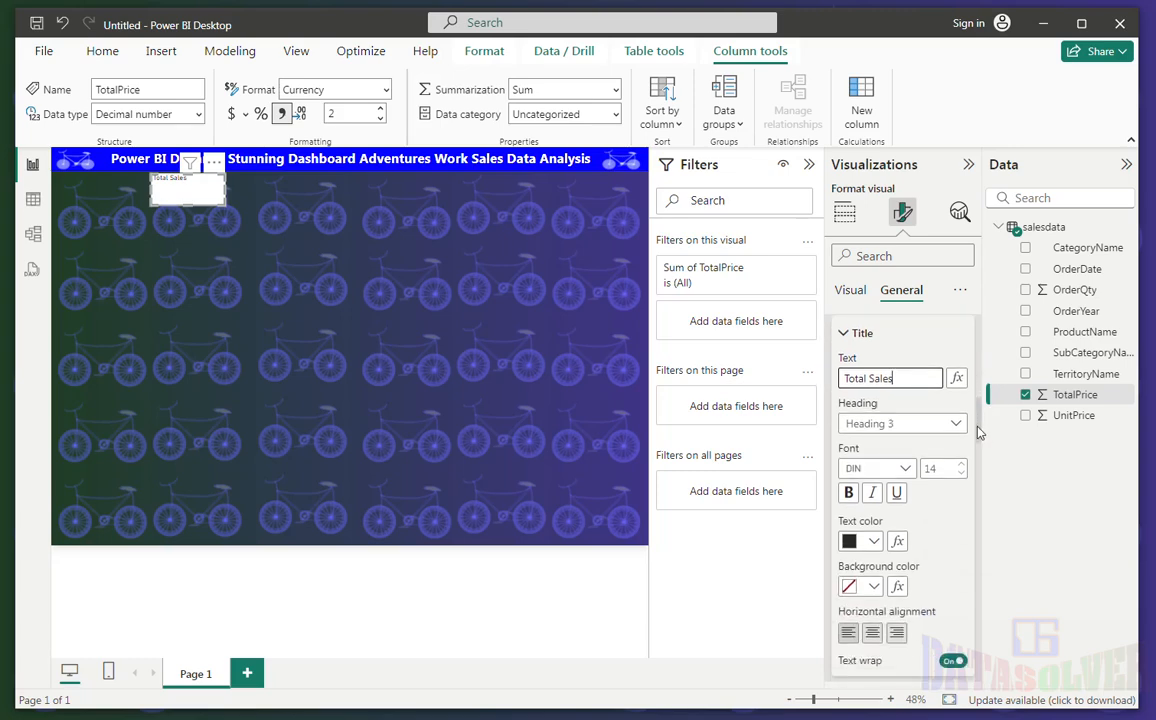
{"action": "left_click", "coordinate": [849, 491]}
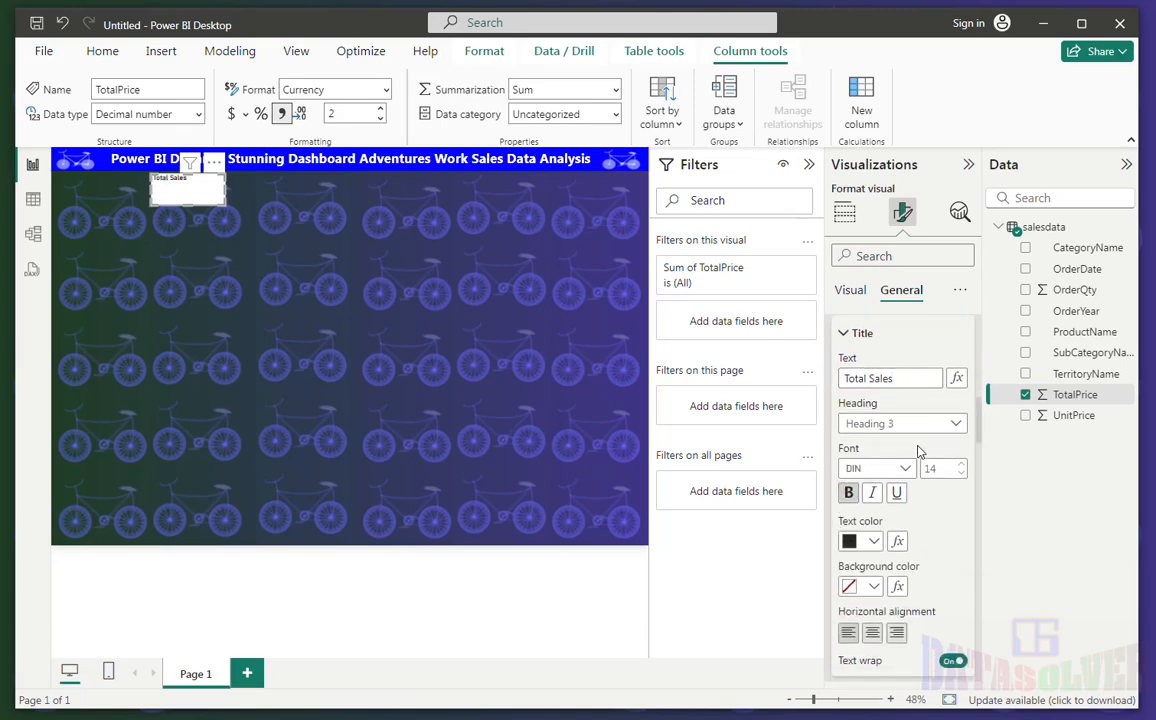
{"action": "left_click", "coordinate": [873, 541]}
{"action": "left_click", "coordinate": [861, 465]}
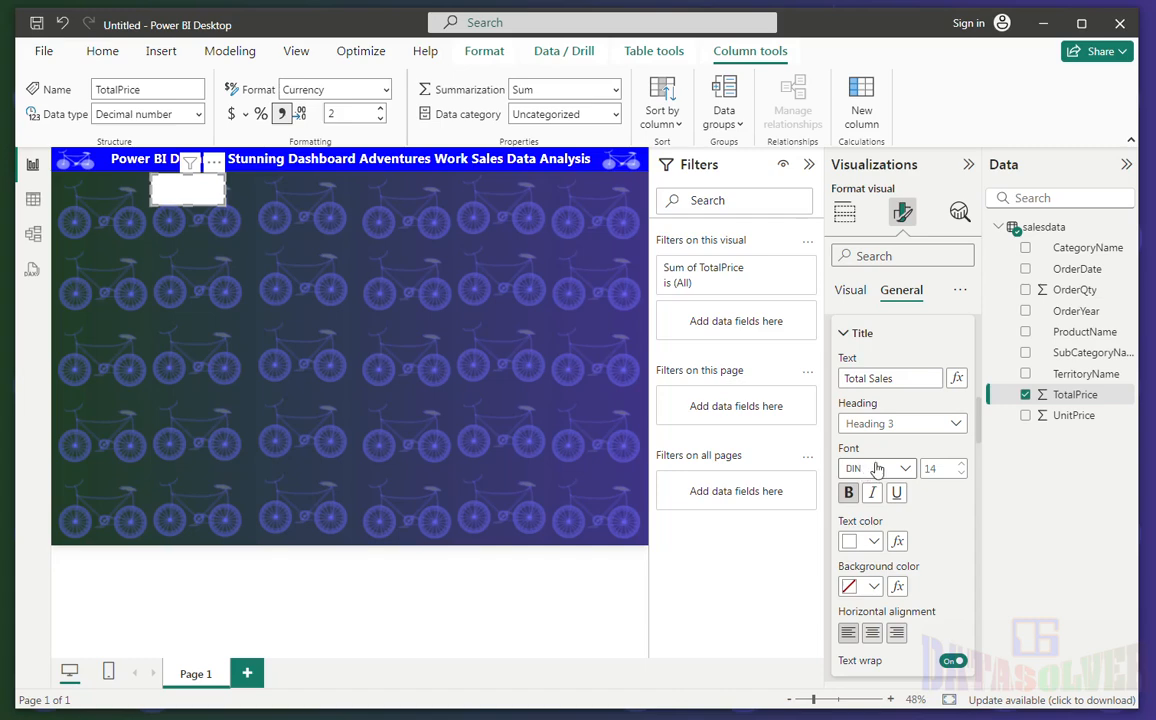
- Set the card title's background colour to #0000FF and centre the title horizontally
{"action": "left_click_drag", "start_coordinate": [977, 410], "coordinate": [977, 428]}
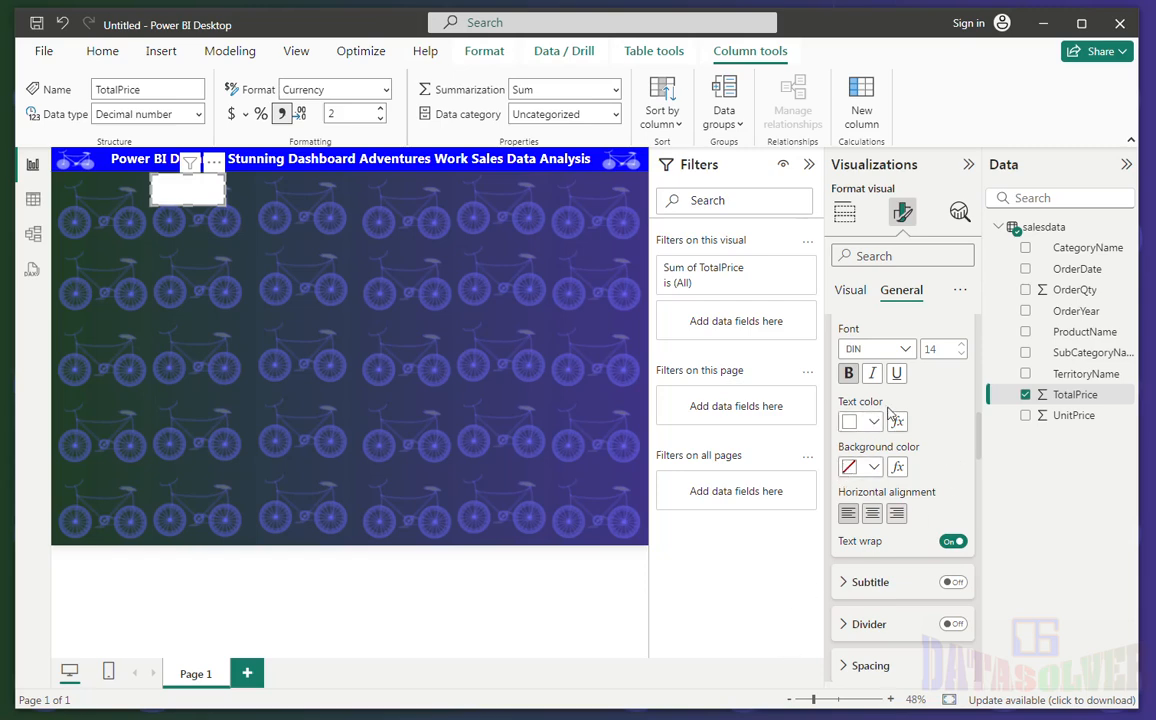
{"action": "left_click", "coordinate": [875, 468]}
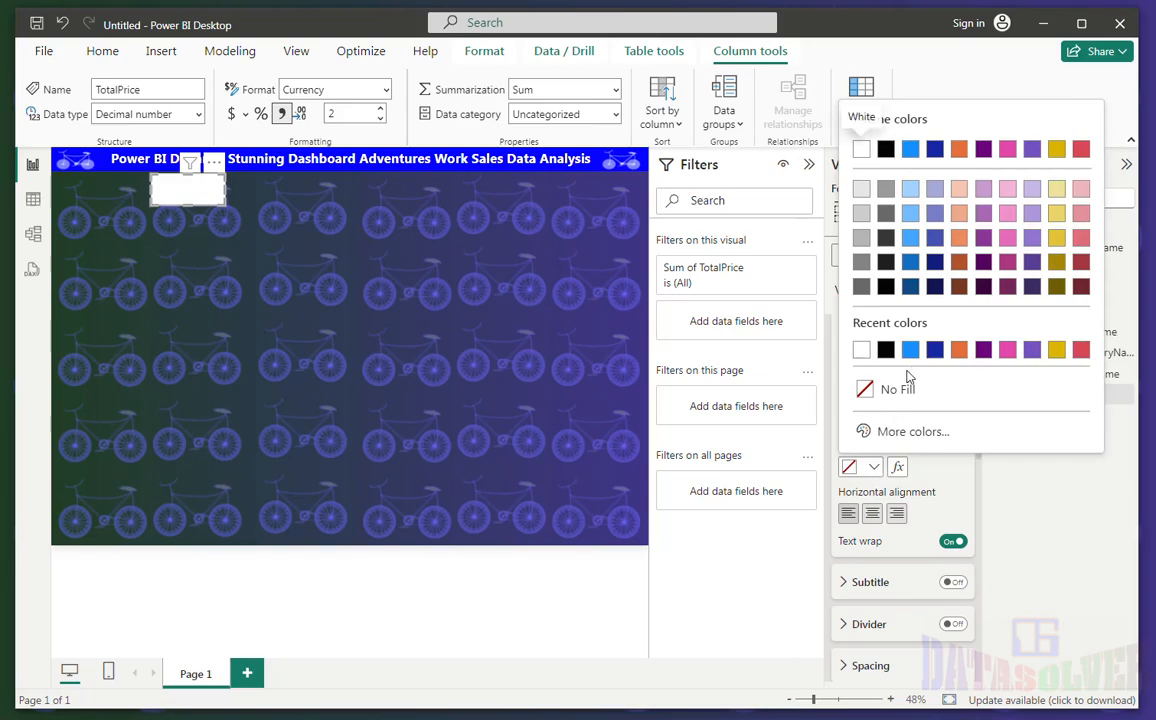
{"action": "left_click", "coordinate": [908, 434]}
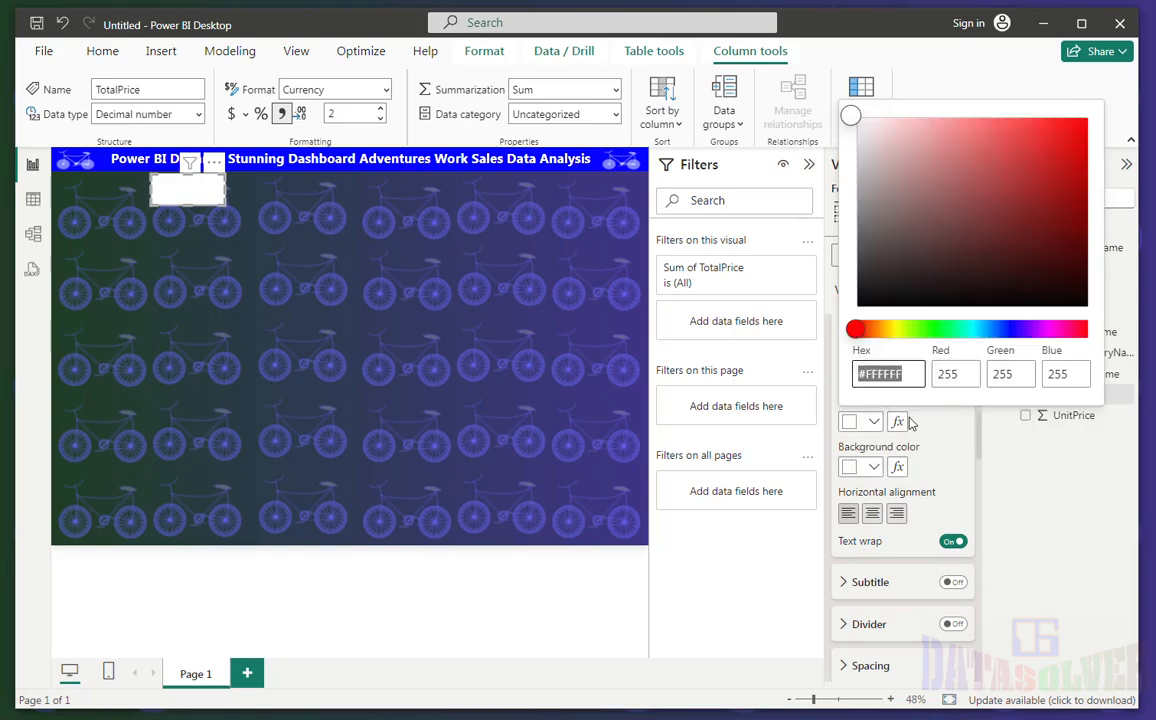
{"action": "type", "text": "#0000FF"}
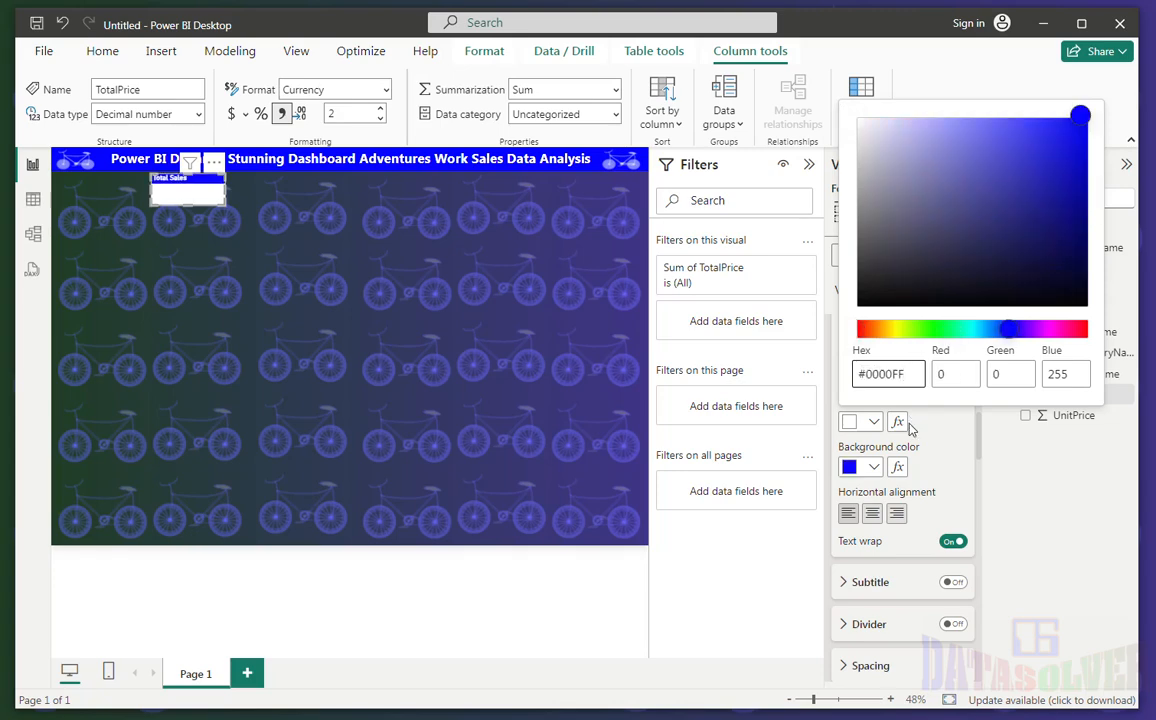
{"action": "left_click", "coordinate": [849, 469]}
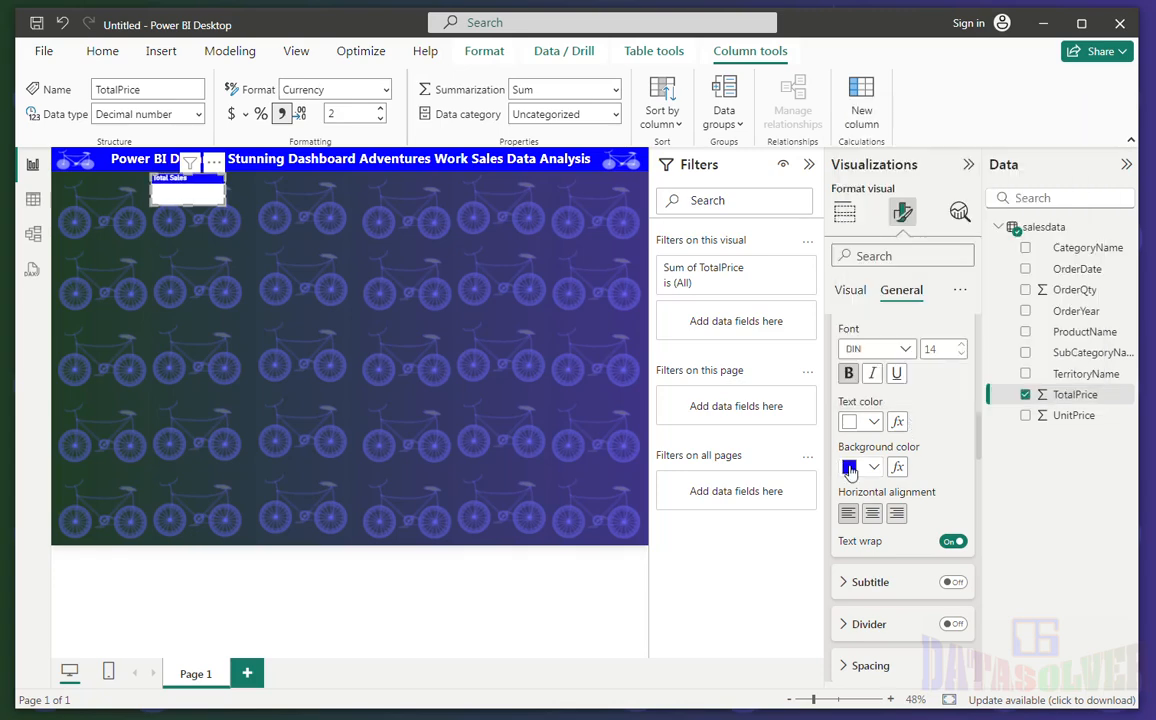
{"action": "left_click", "coordinate": [873, 513]}
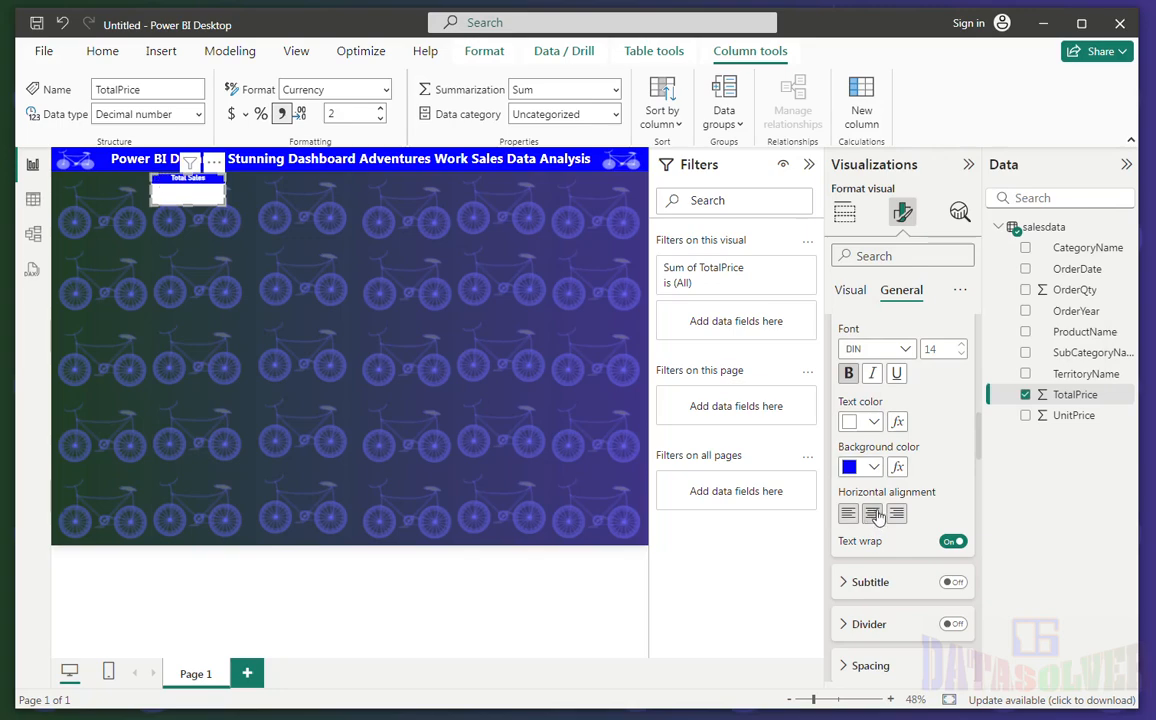
- Turn on the card title's divider and set its colour to #FFFF00 and its width to 3 px
{"action": "left_click_drag", "start_coordinate": [980, 423], "coordinate": [980, 454]}
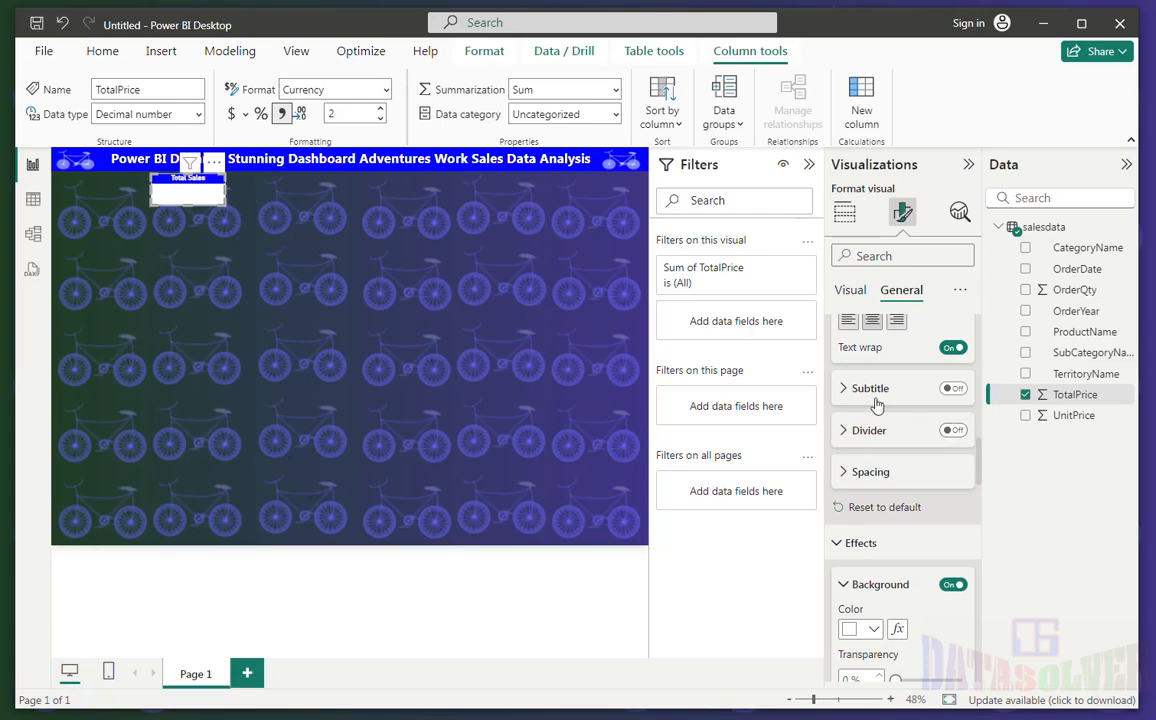
{"action": "left_click", "coordinate": [952, 431]}
{"action": "left_click", "coordinate": [860, 432]}
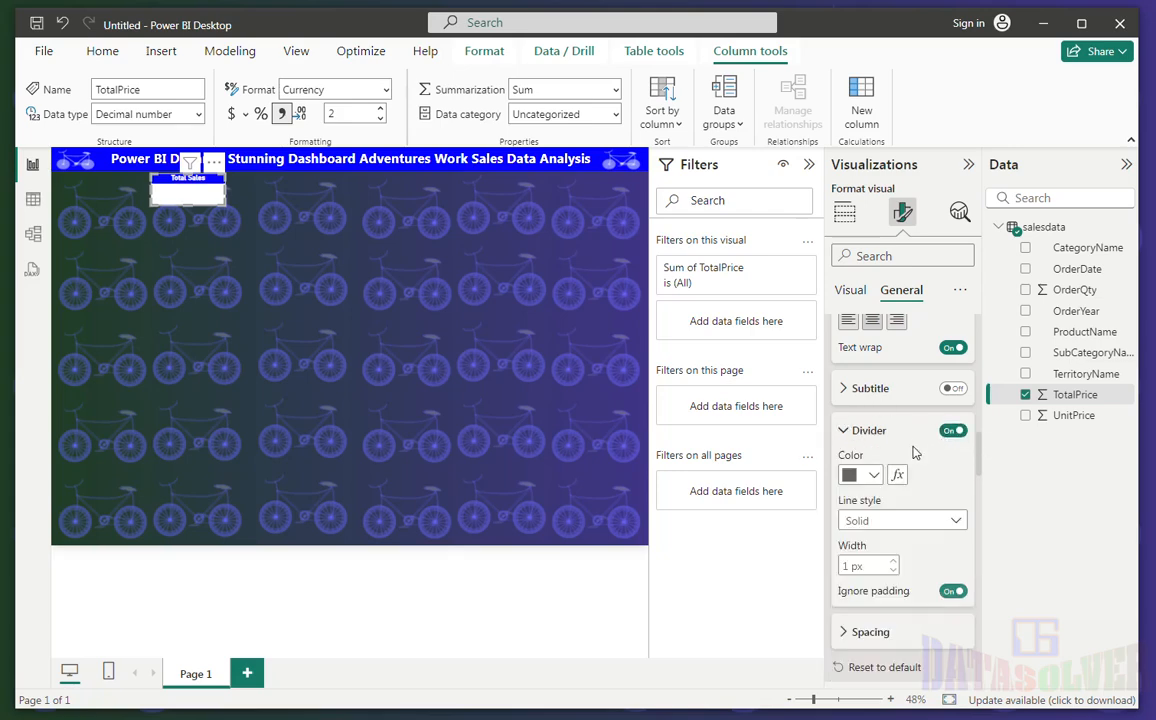
{"action": "left_click", "coordinate": [875, 477]}
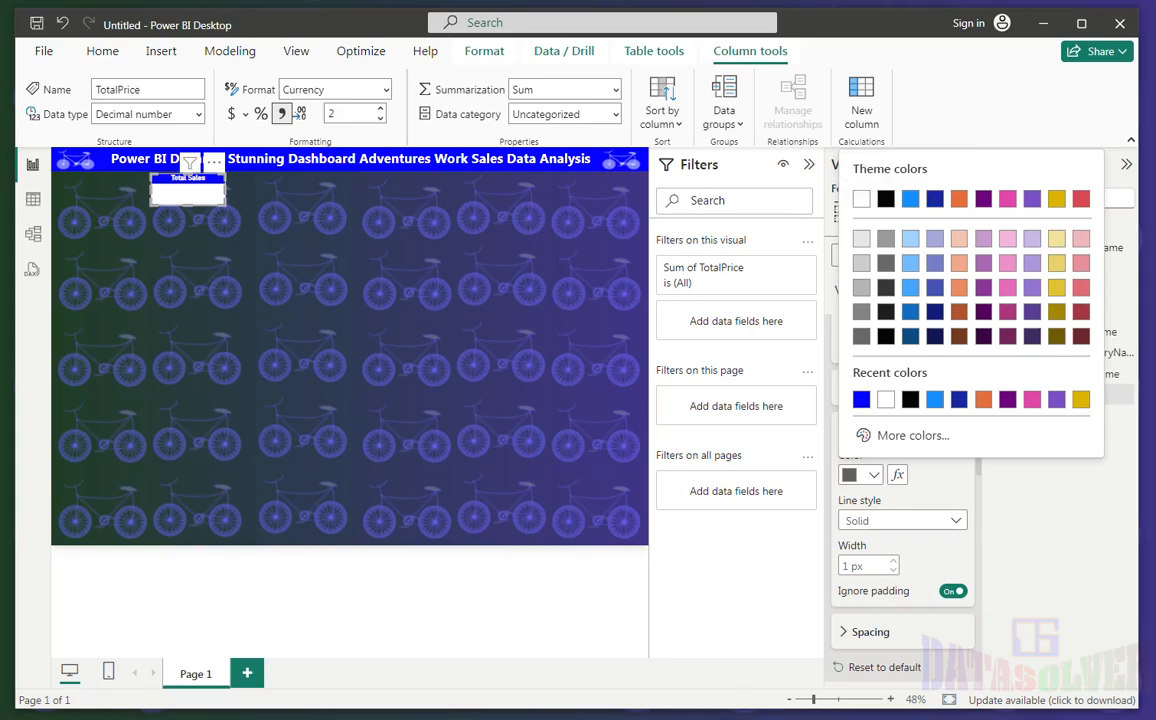
{"action": "left_click", "coordinate": [926, 440]}
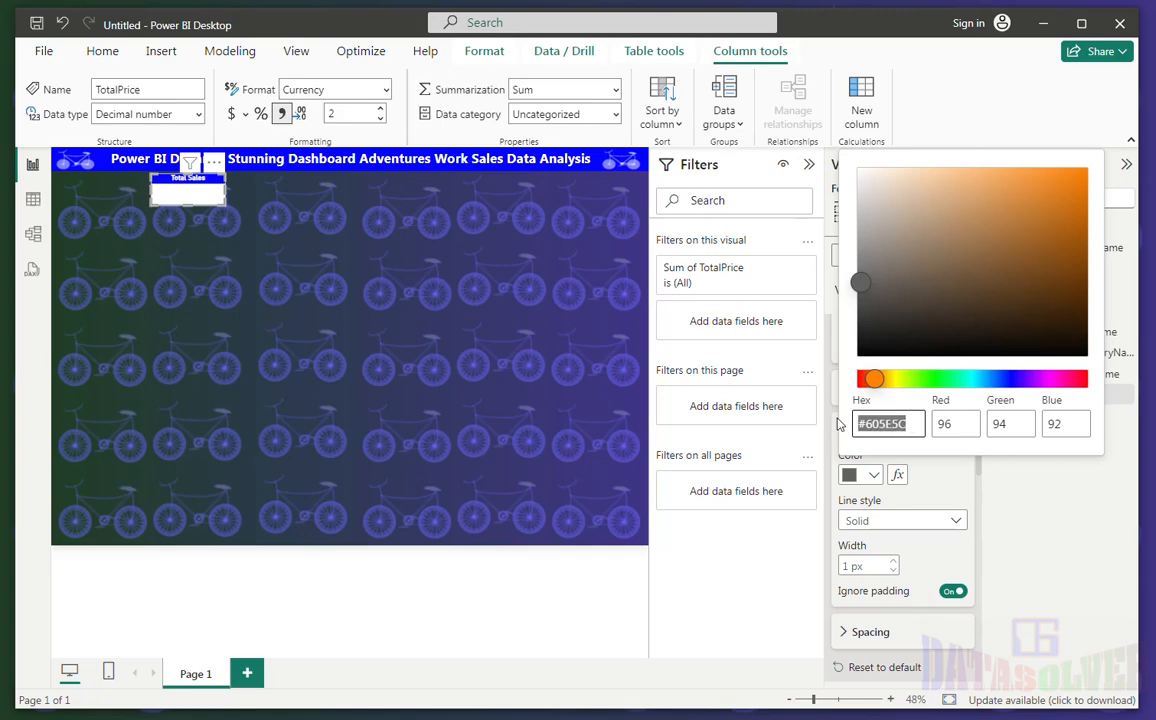
{"action": "type", "text": "#FFFF00"}
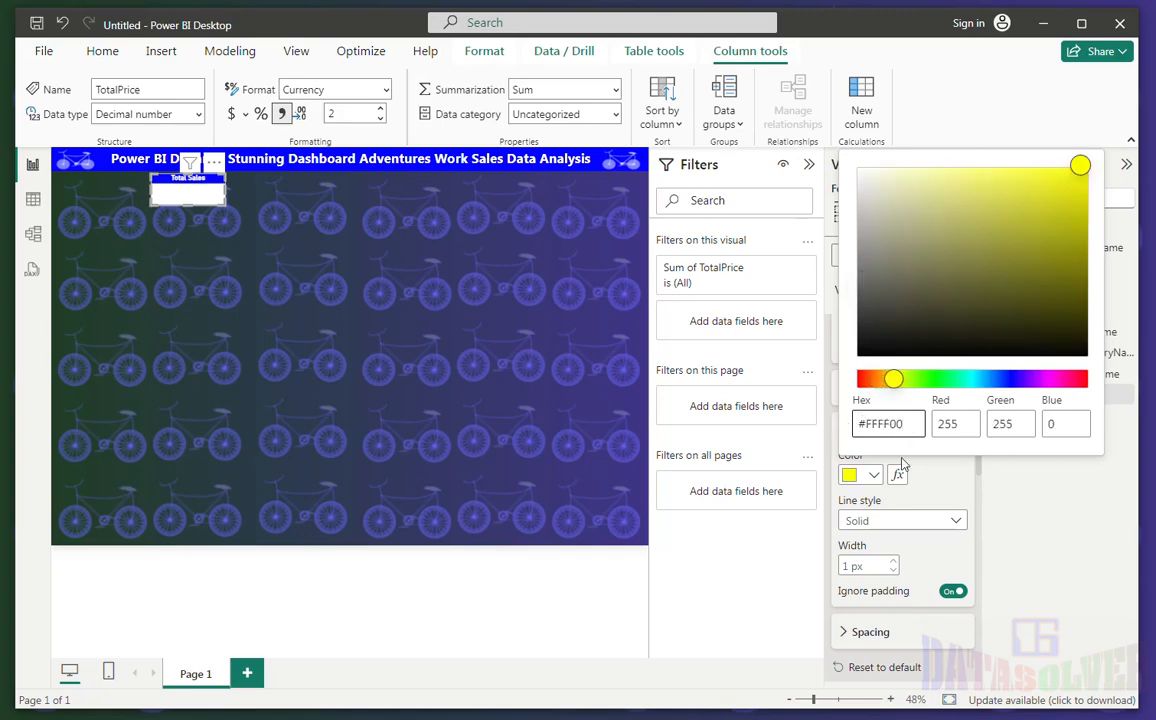
{"action": "left_click", "coordinate": [865, 476]}
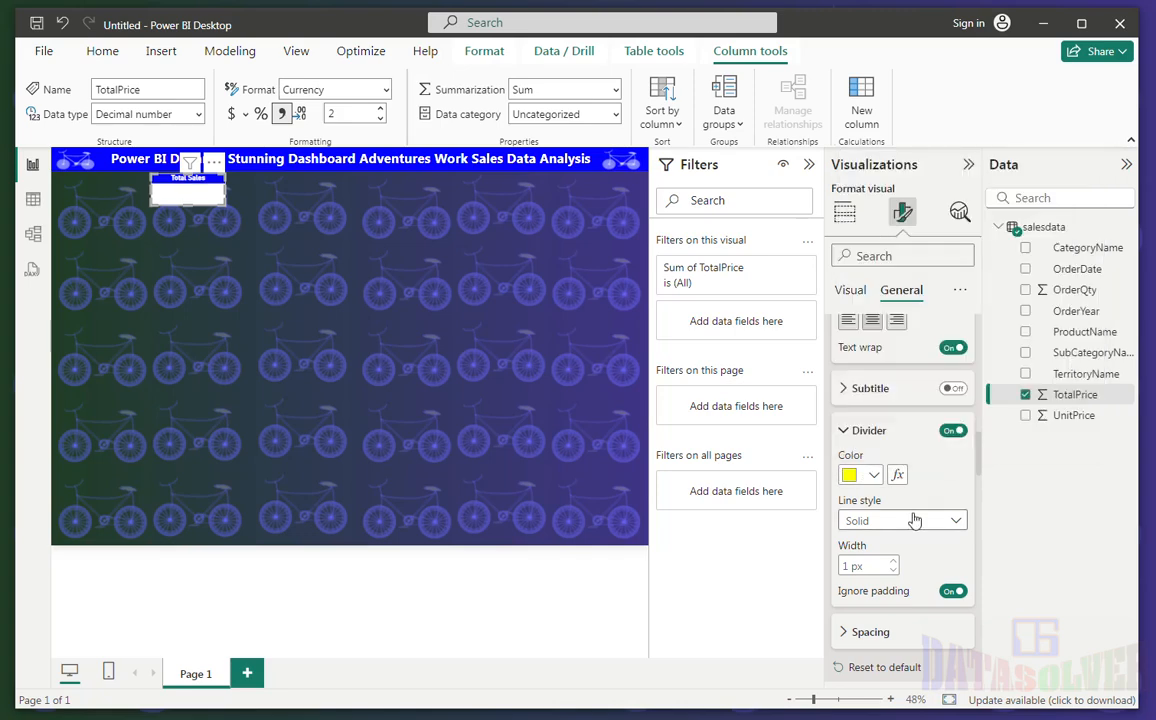
{"action": "scroll", "coordinate": [978, 462], "scroll_direction": "down", "scroll_amount": 3}
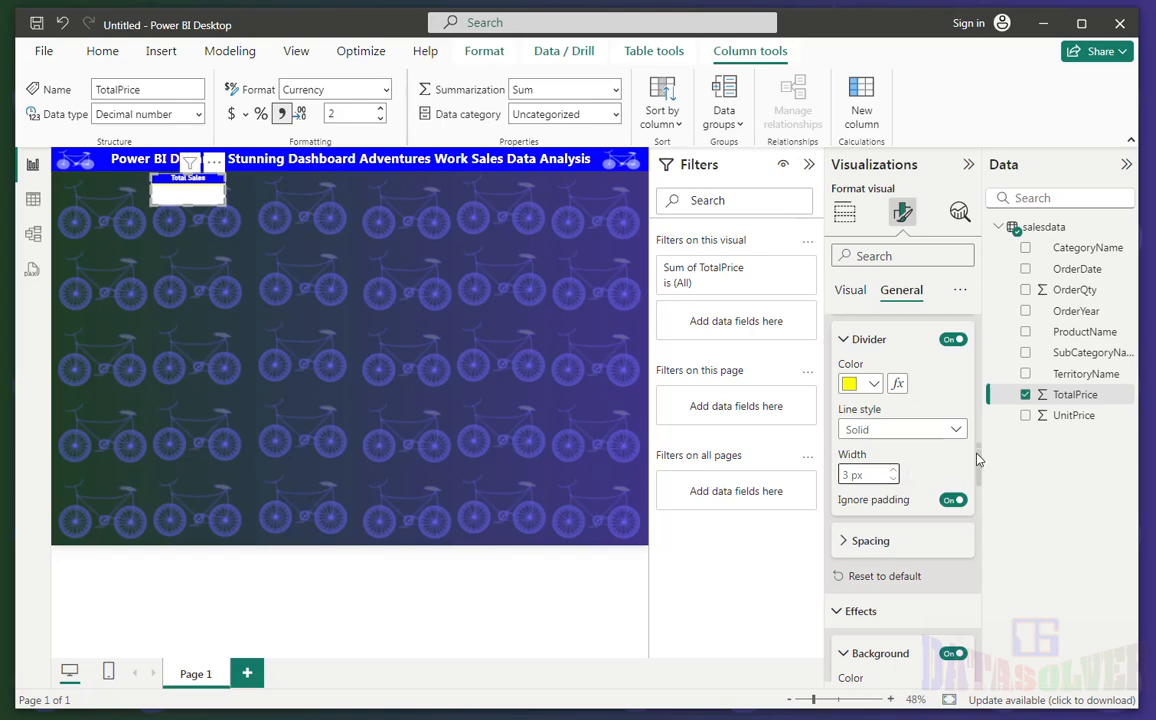
- Set the background colour of the card's header icons to the dark blue theme colour
{"action": "left_click_drag", "start_coordinate": [978, 459], "coordinate": [978, 529]}
{"action": "left_click", "coordinate": [862, 471]}
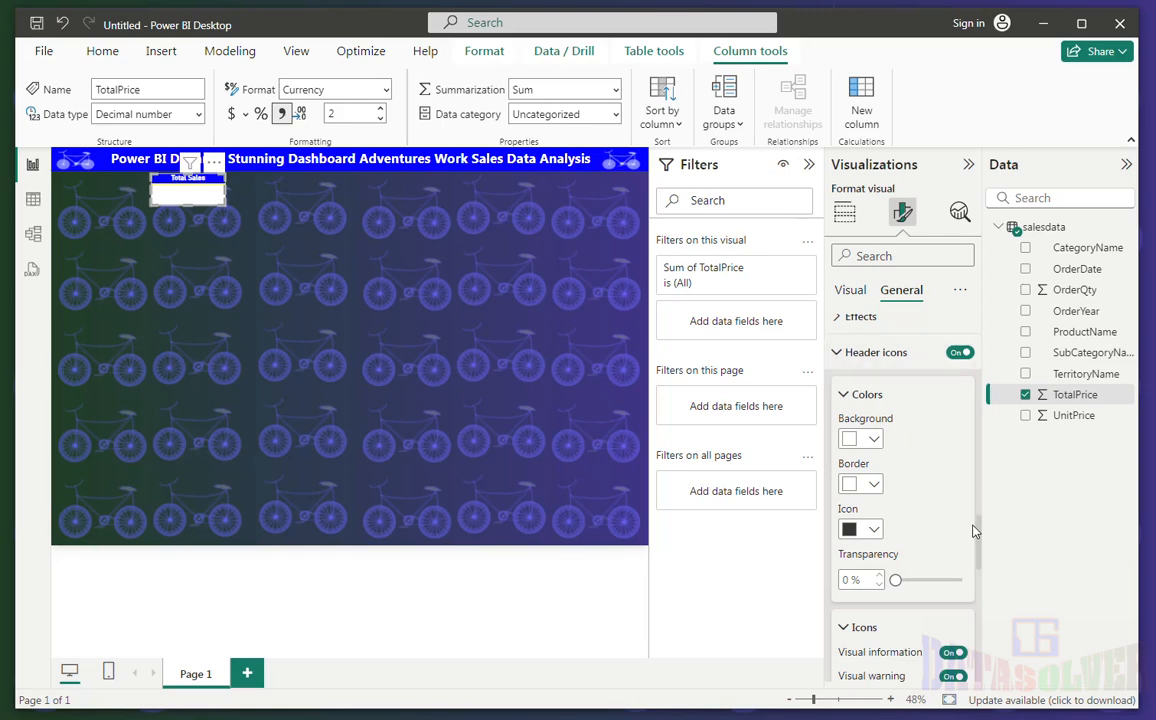
{"action": "left_click_drag", "start_coordinate": [978, 533], "coordinate": [977, 535]}
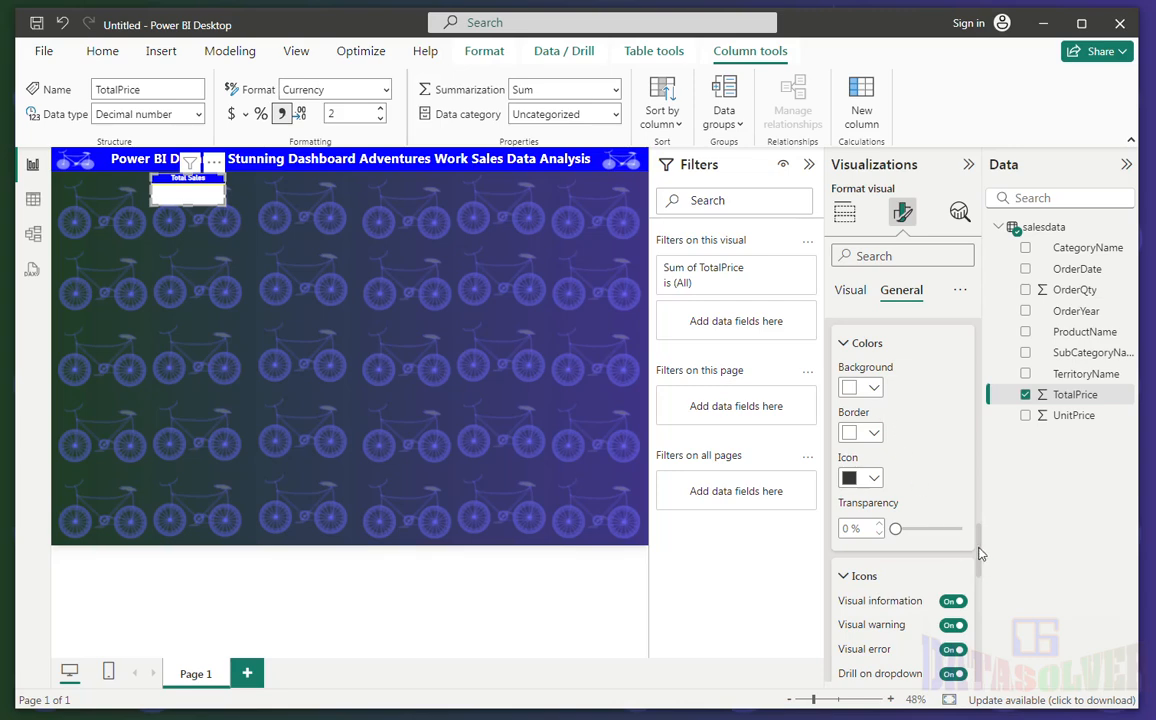
{"action": "left_click_drag", "start_coordinate": [980, 554], "coordinate": [980, 529]}
{"action": "left_click", "coordinate": [876, 457]}
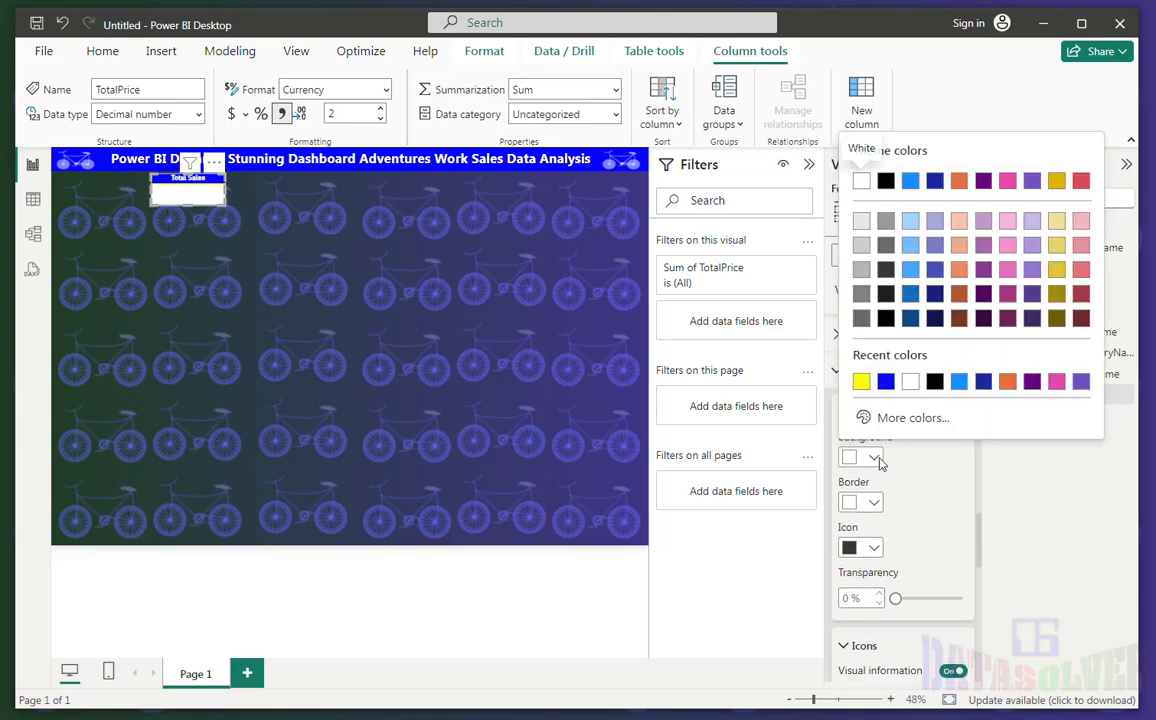
{"action": "left_click", "coordinate": [983, 381]}
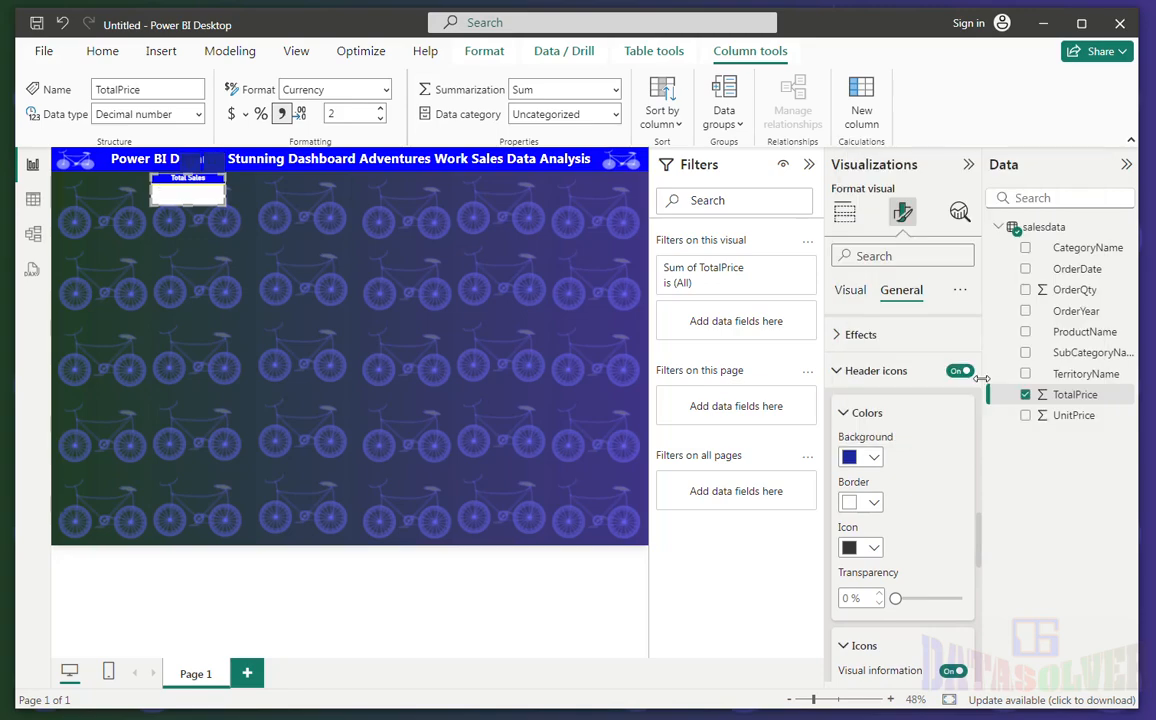
{"action": "left_click", "coordinate": [875, 461]}
{"action": "left_click", "coordinate": [875, 461]}
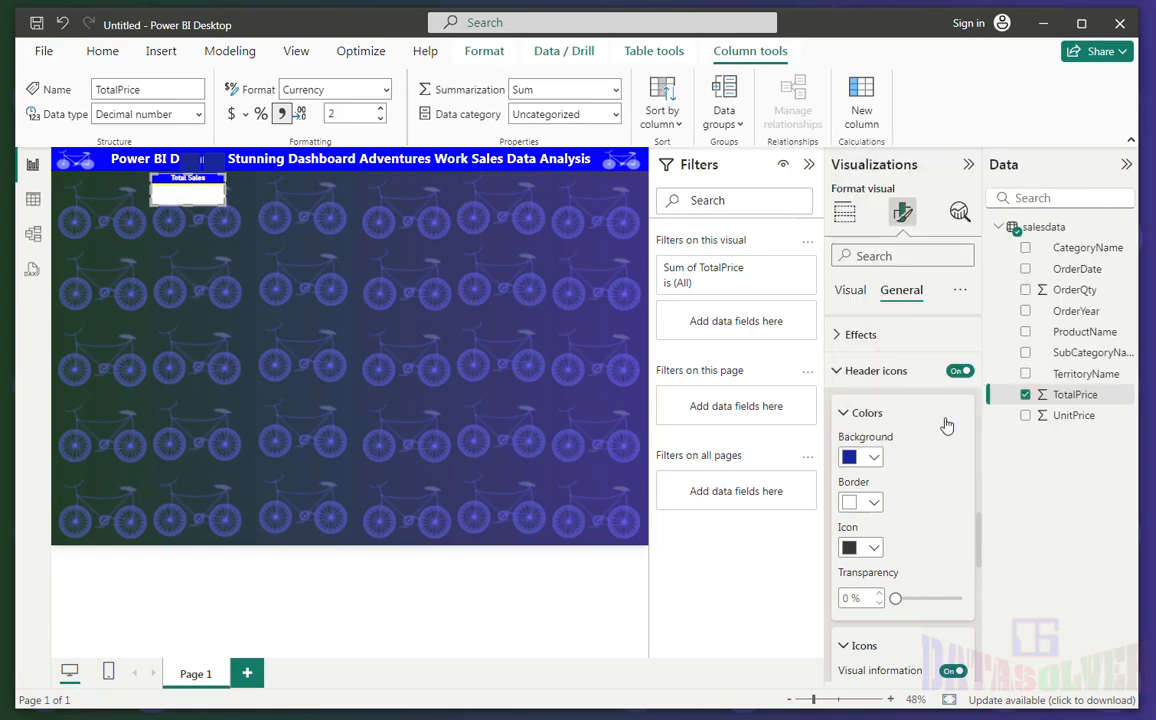
{"action": "left_click", "coordinate": [961, 372]}
- Fill the card's background with the recently used dark blue and set its transparency to 50%
{"action": "left_click", "coordinate": [862, 335]}
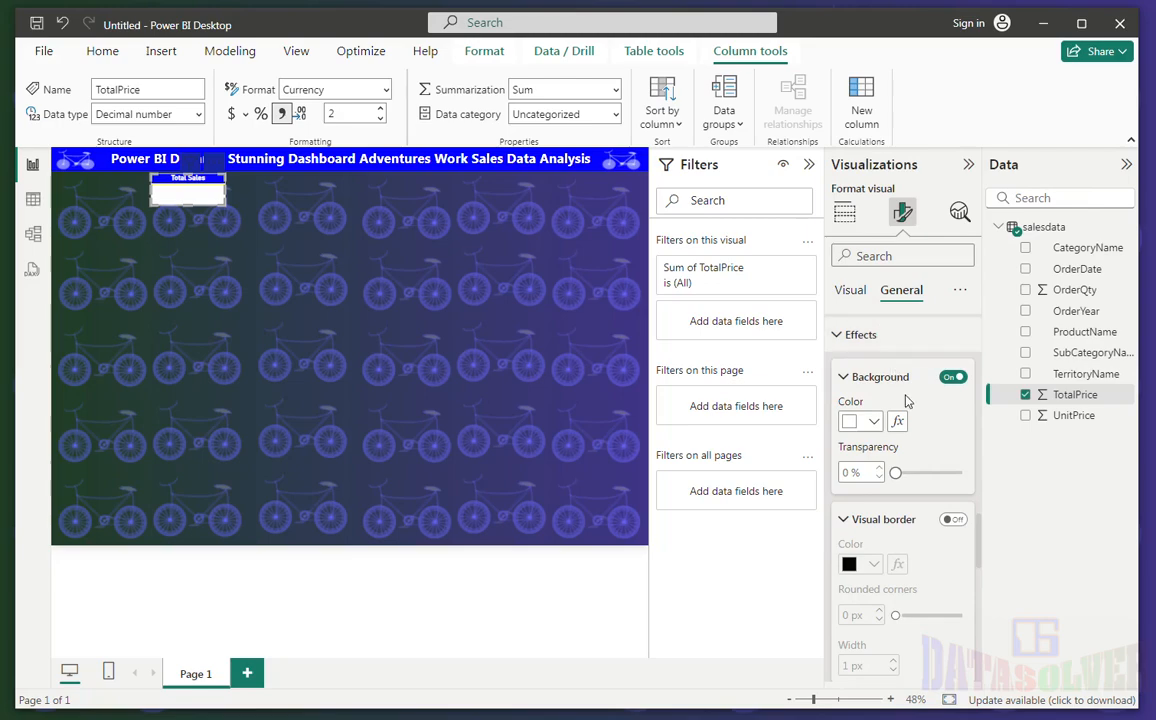
{"action": "left_click", "coordinate": [876, 421]}
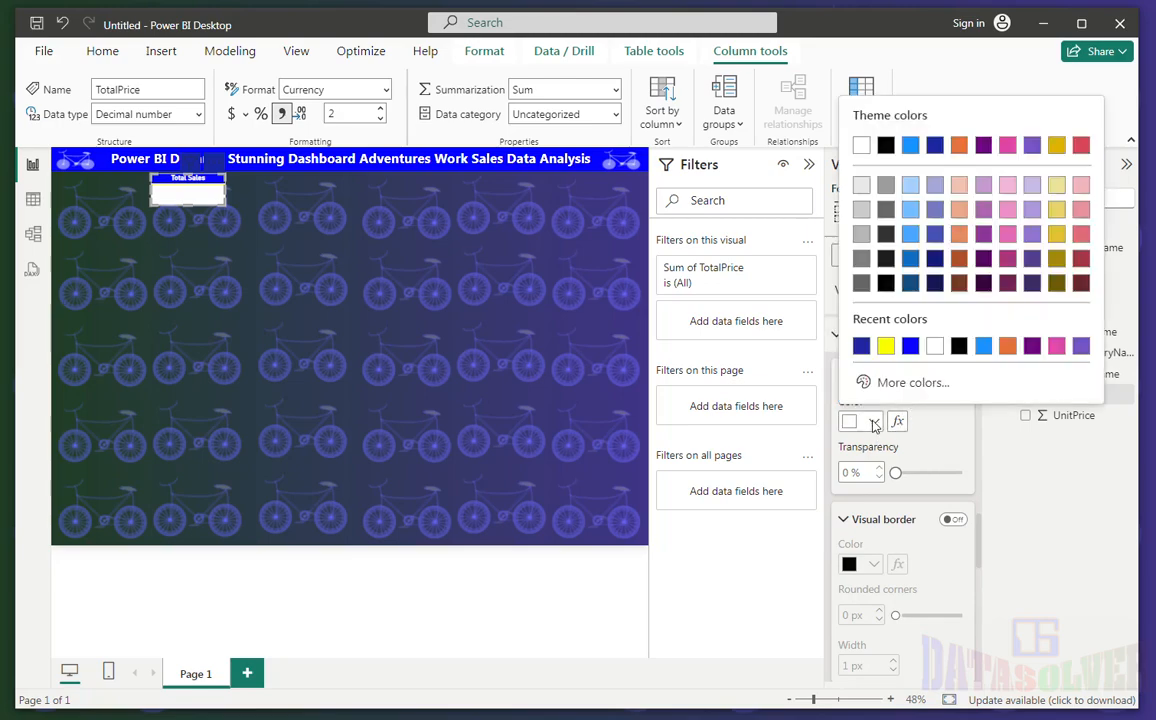
{"action": "left_click", "coordinate": [861, 345]}
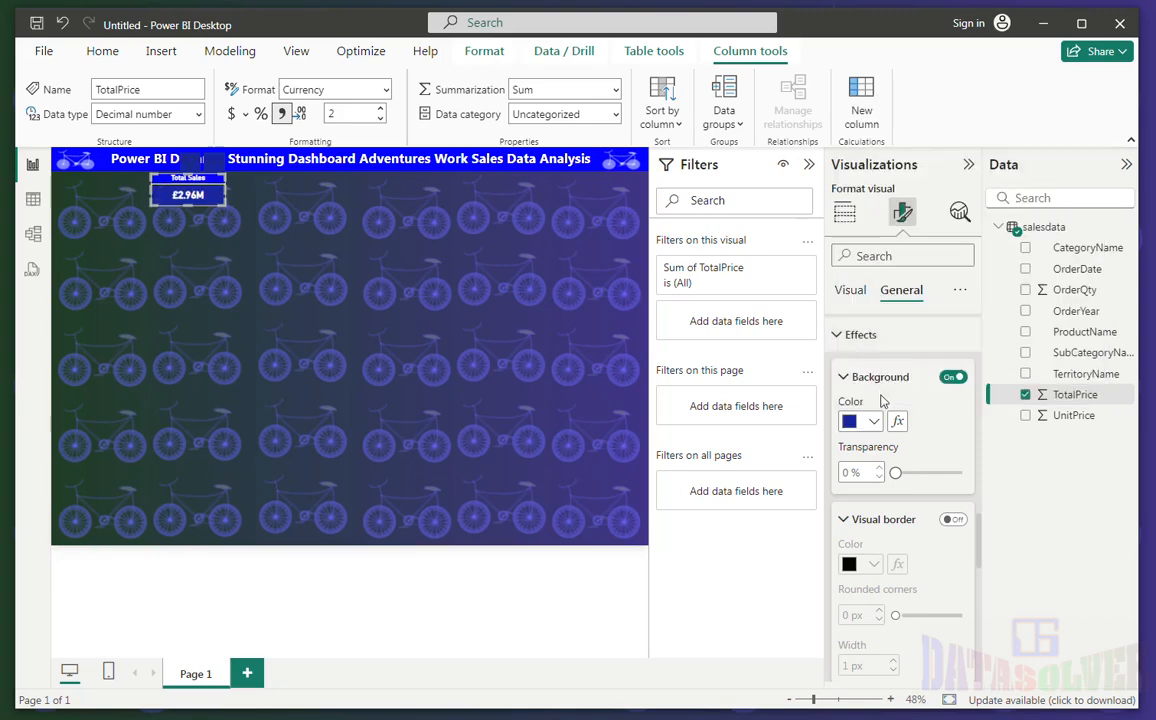
{"action": "left_click_drag", "start_coordinate": [895, 472], "coordinate": [930, 473]}
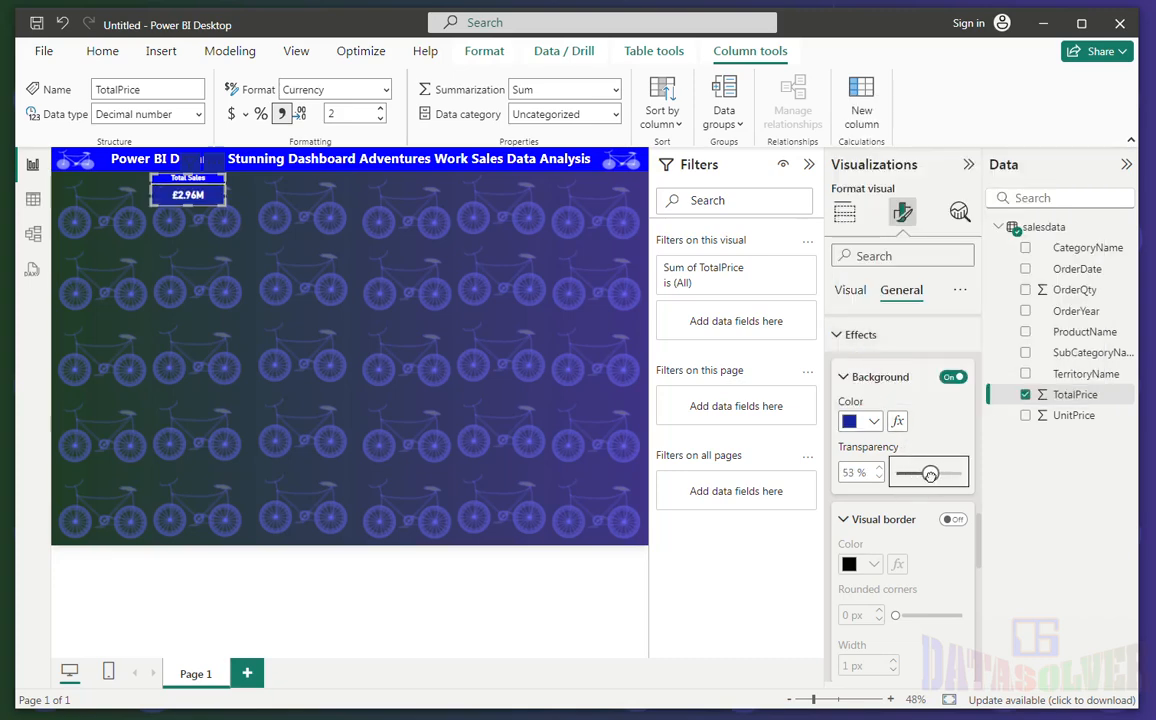
{"action": "left_click", "coordinate": [880, 478]}
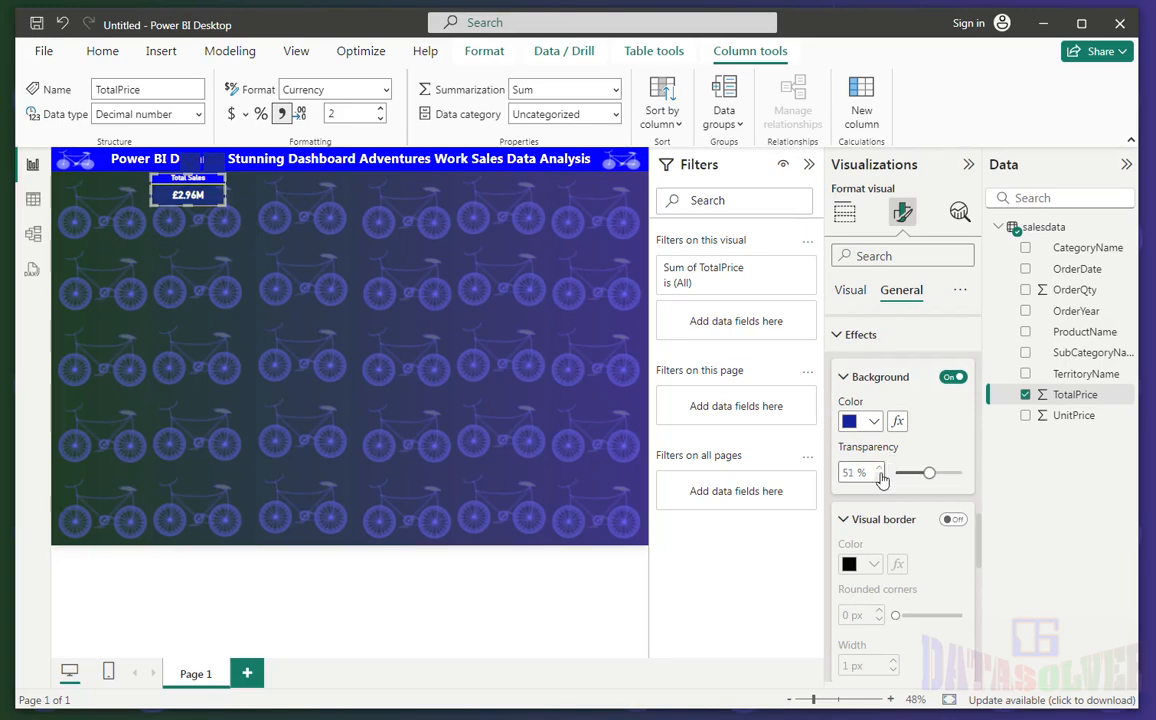
{"action": "left_click", "coordinate": [880, 478]}
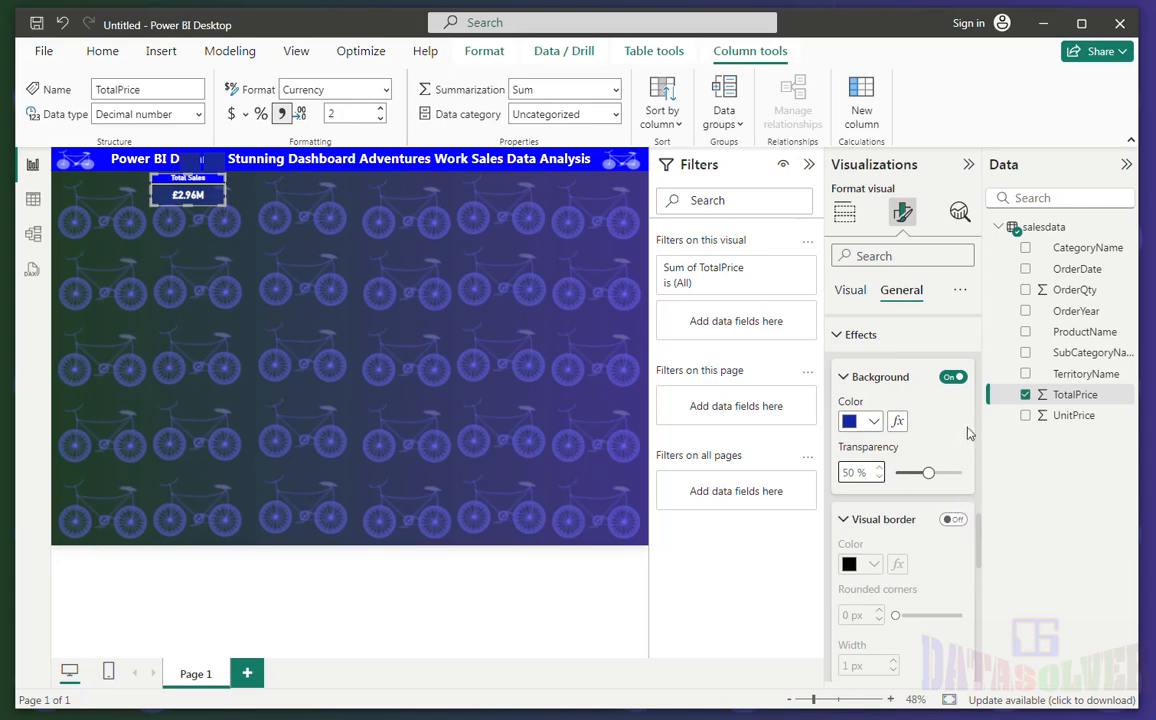
- Turn on the card's visual border in yellow with a width of 4 px and rounded corners of 15 px
{"action": "left_click", "coordinate": [952, 519]}
{"action": "left_click_drag", "start_coordinate": [978, 516], "coordinate": [977, 566]}
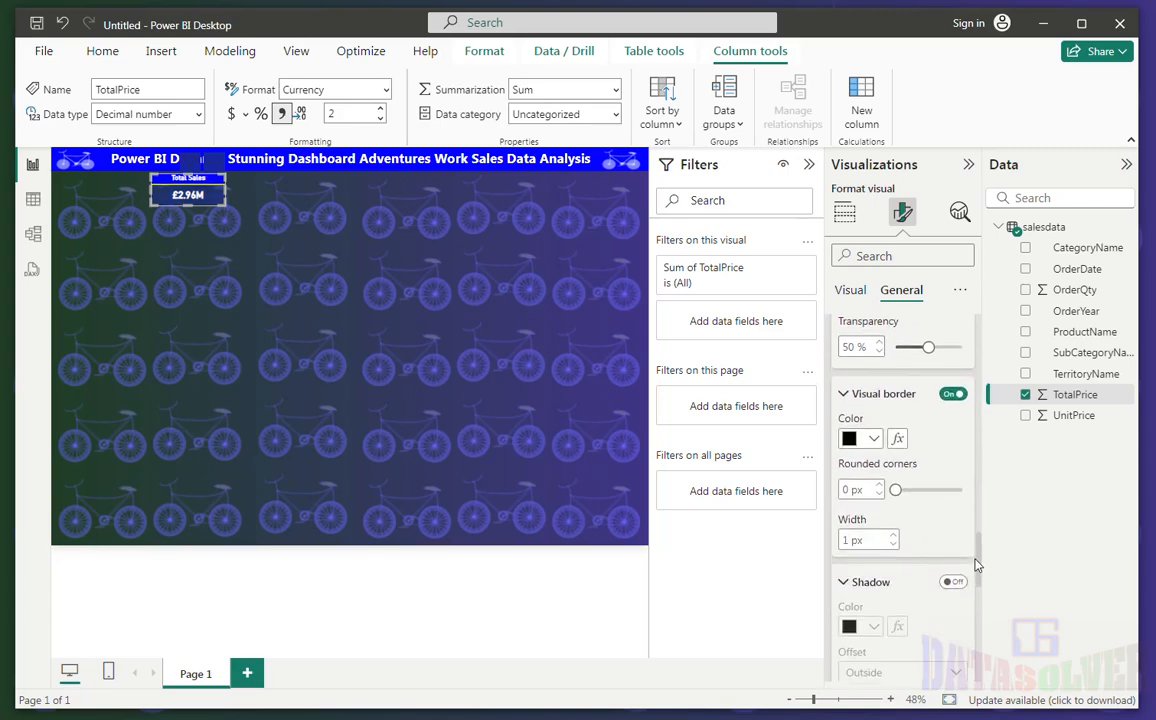
{"action": "left_click", "coordinate": [873, 438]}
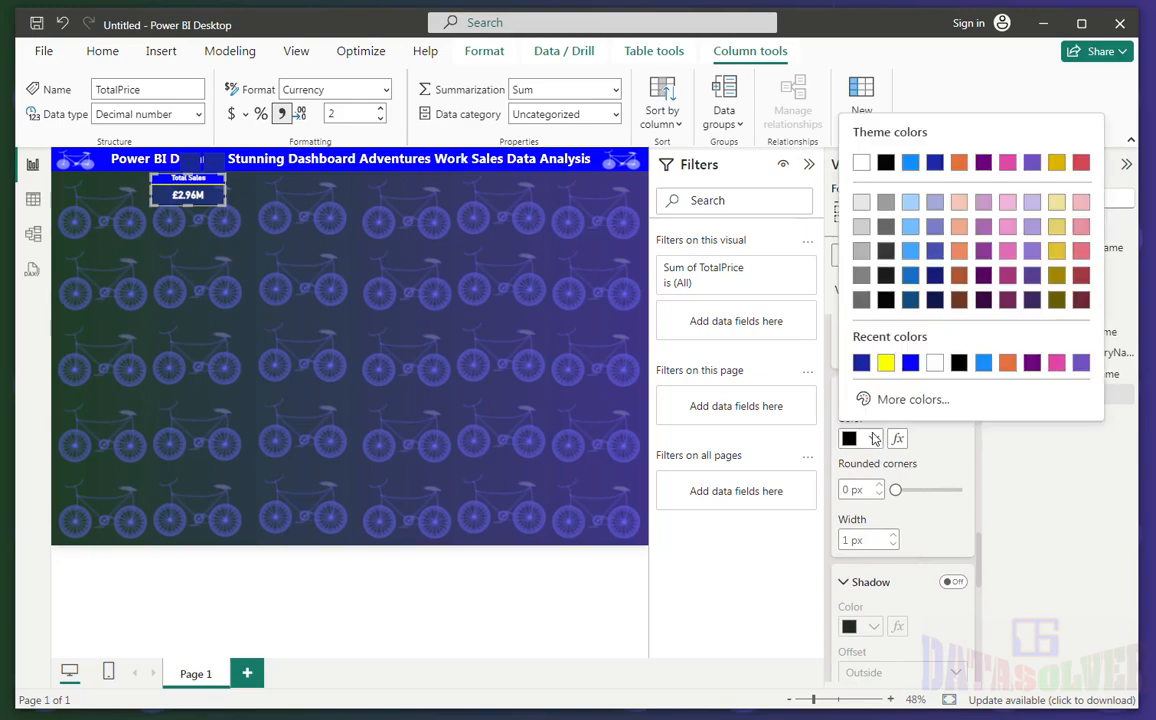
{"action": "left_click", "coordinate": [886, 363]}
{"action": "left_click", "coordinate": [893, 536]}
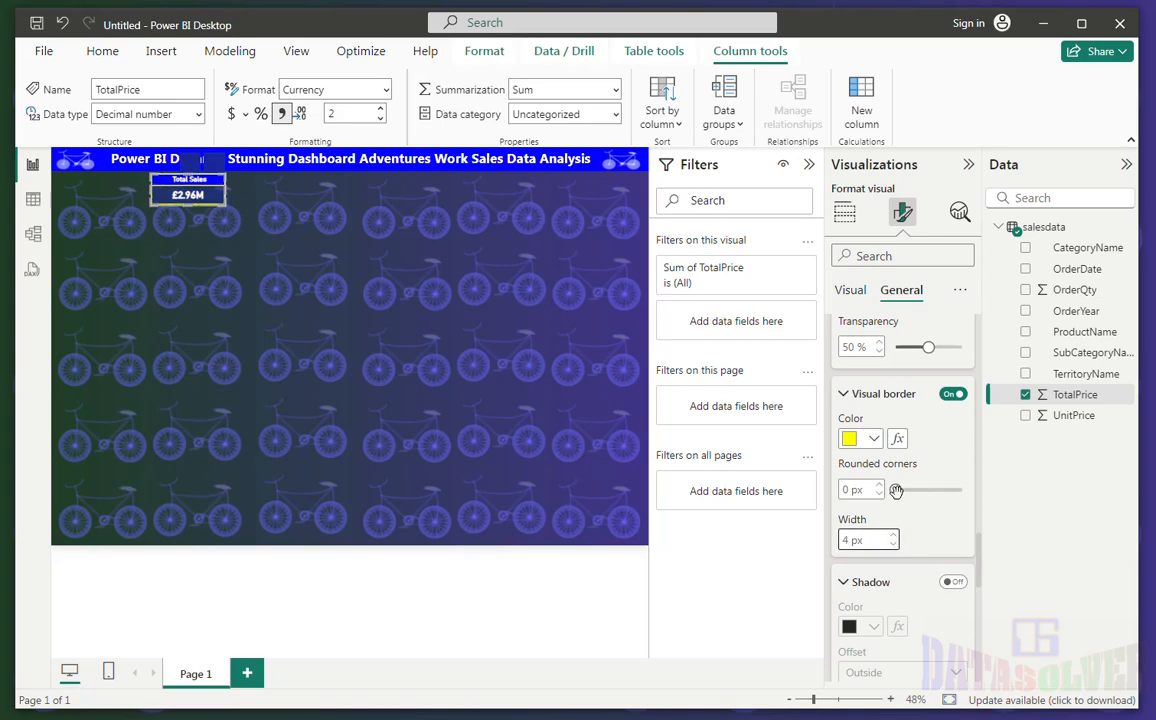
{"action": "double_click", "coordinate": [845, 489]}
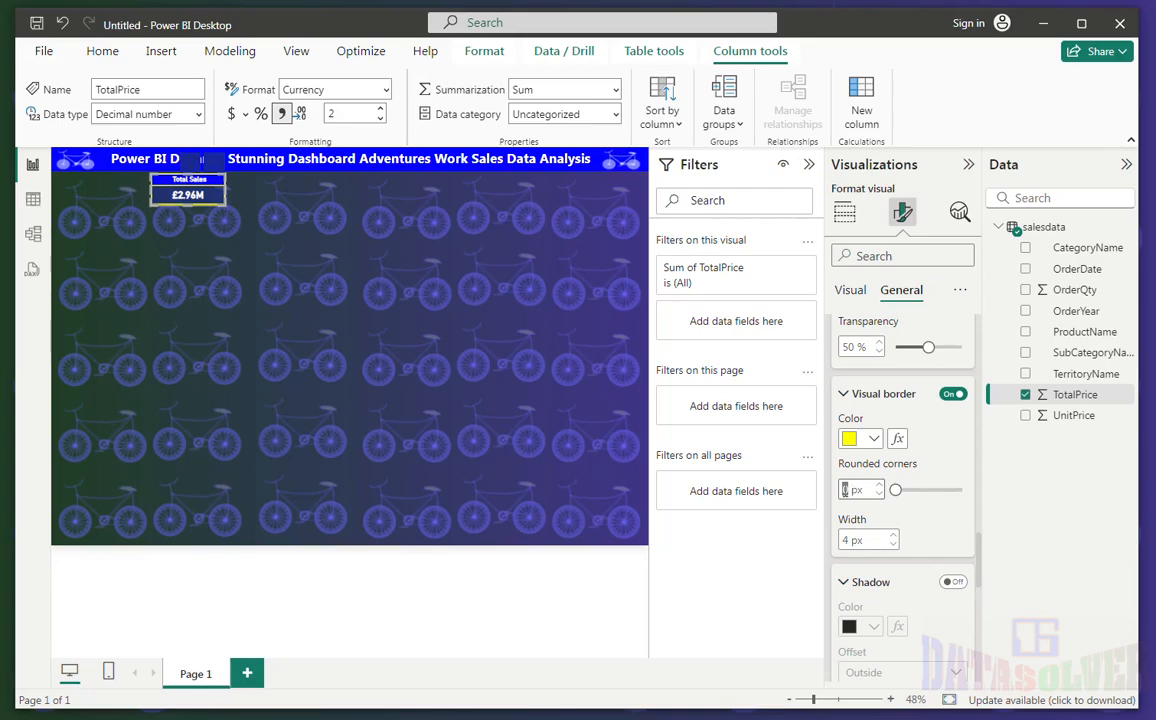
{"action": "type", "text": "15"}
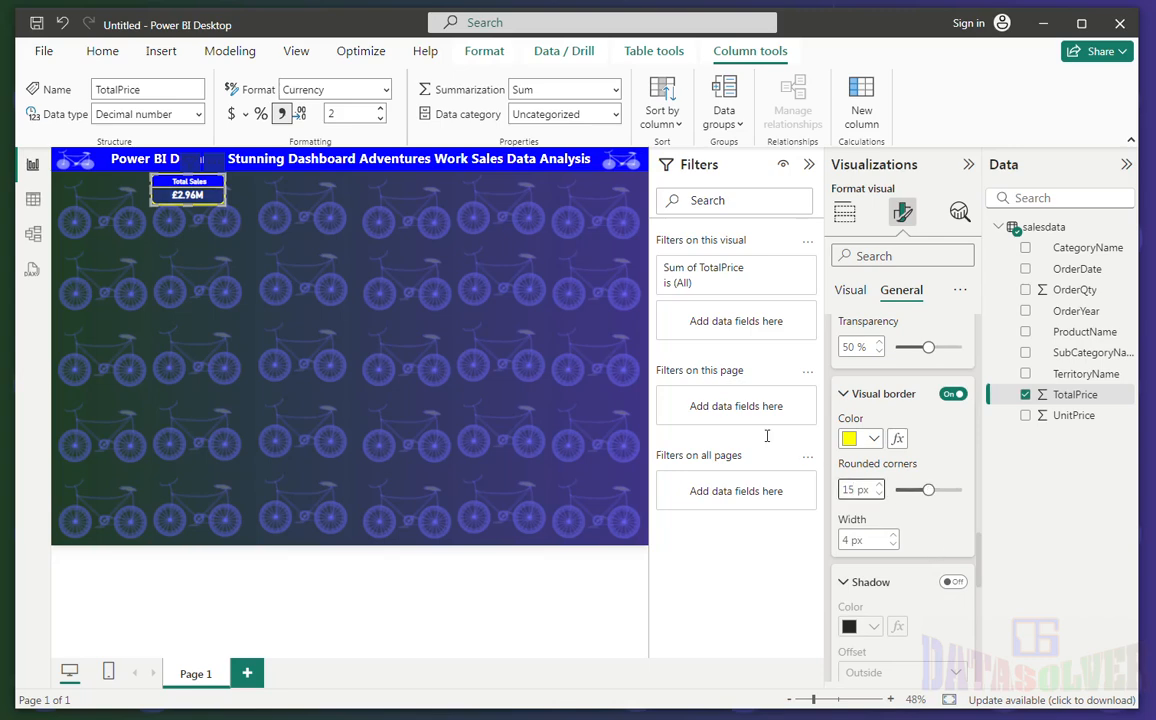
{"action": "left_click", "coordinate": [208, 224]}
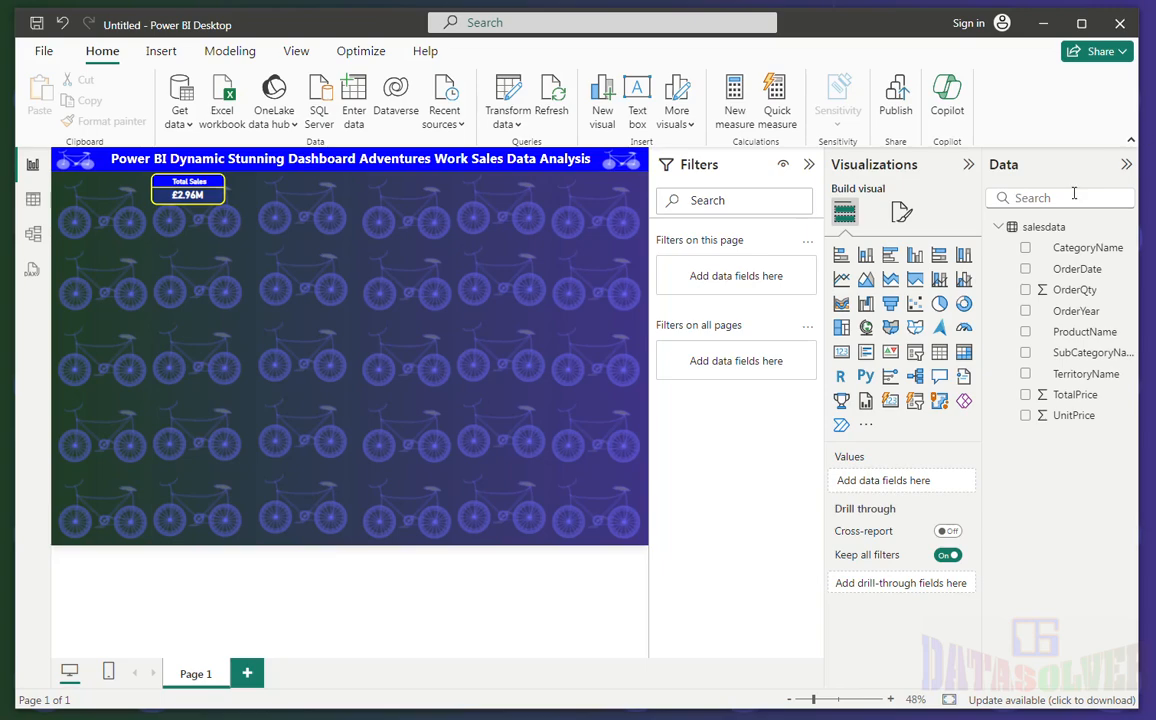
- Create a measure in salesdata: UniqTotal Accessories = CALCULATE(SUM(salesdata[TotalPrice]),salesdata[CategoryName] = "Accessories")
{"action": "right_click", "coordinate": [1050, 228]}
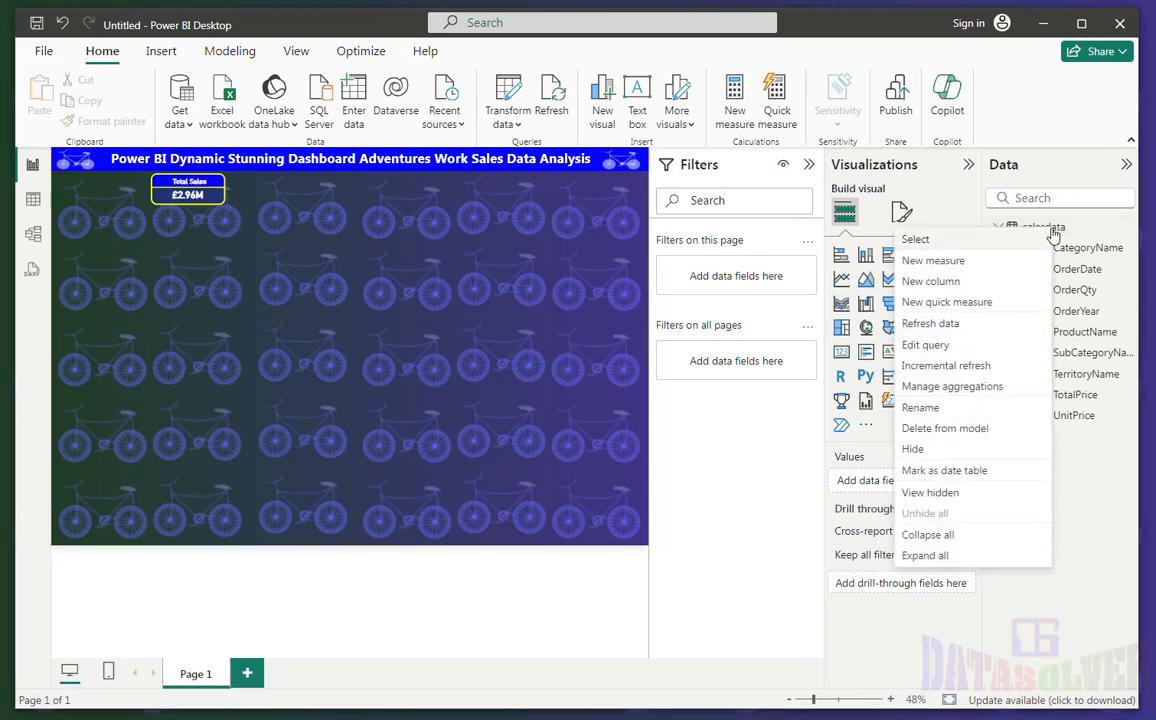
{"action": "left_click", "coordinate": [958, 264]}
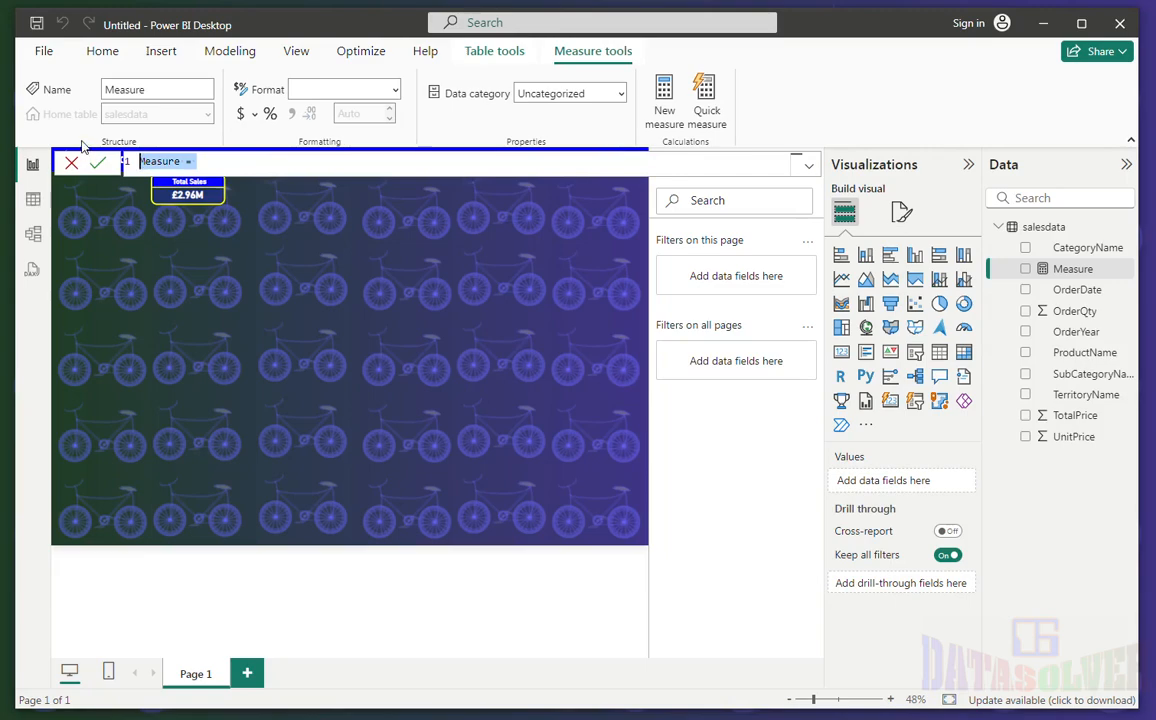
{"action": "type", "text": "UniqTotal Accessories = CALCULATE(SUM(salesdata[TotalPrice]),salesdata[CategoryName] = \"Accessories\")"}
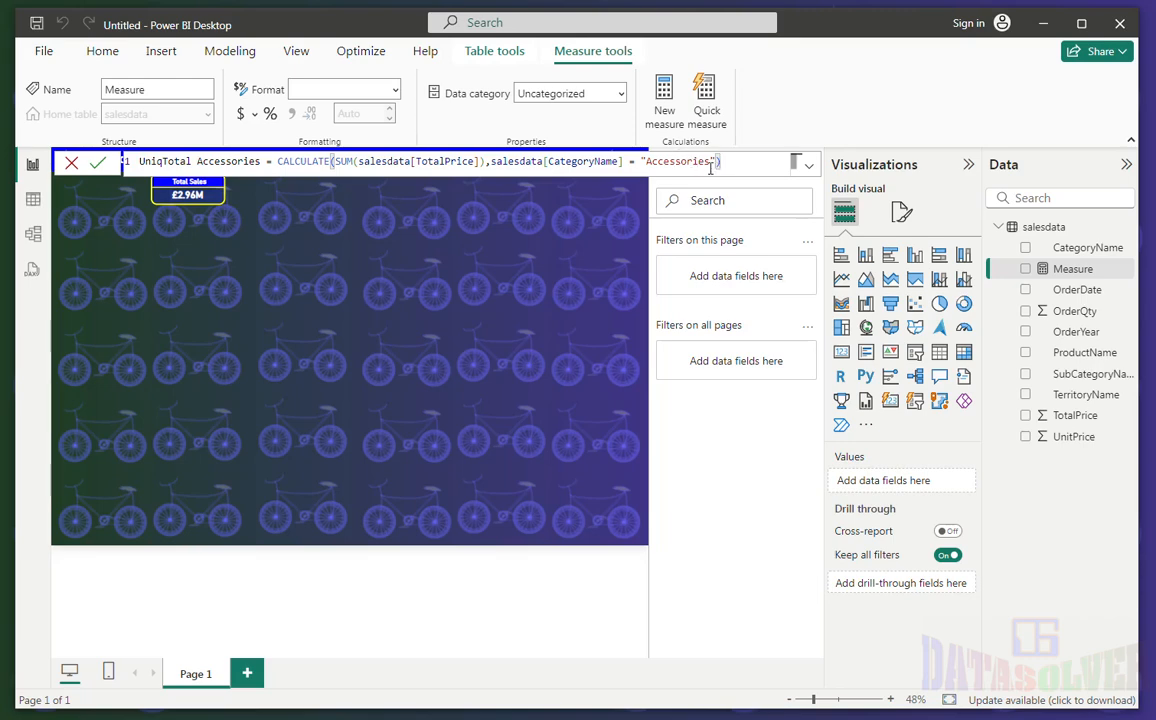
{"action": "left_click", "coordinate": [100, 163]}
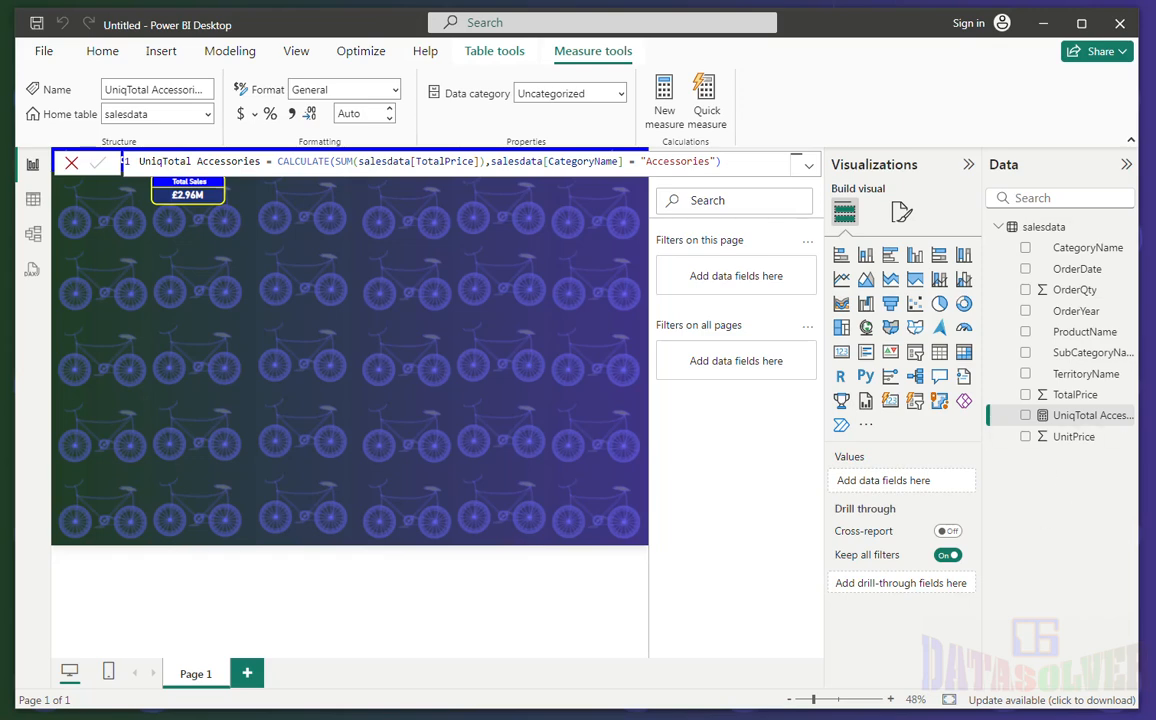
- Create a measure in salesdata: UniqTotal Bikes = CALCULATE(SUM(salesdata[TotalPrice]),salesdata[CategoryName] = "Bikes")
{"action": "right_click", "coordinate": [1045, 227]}
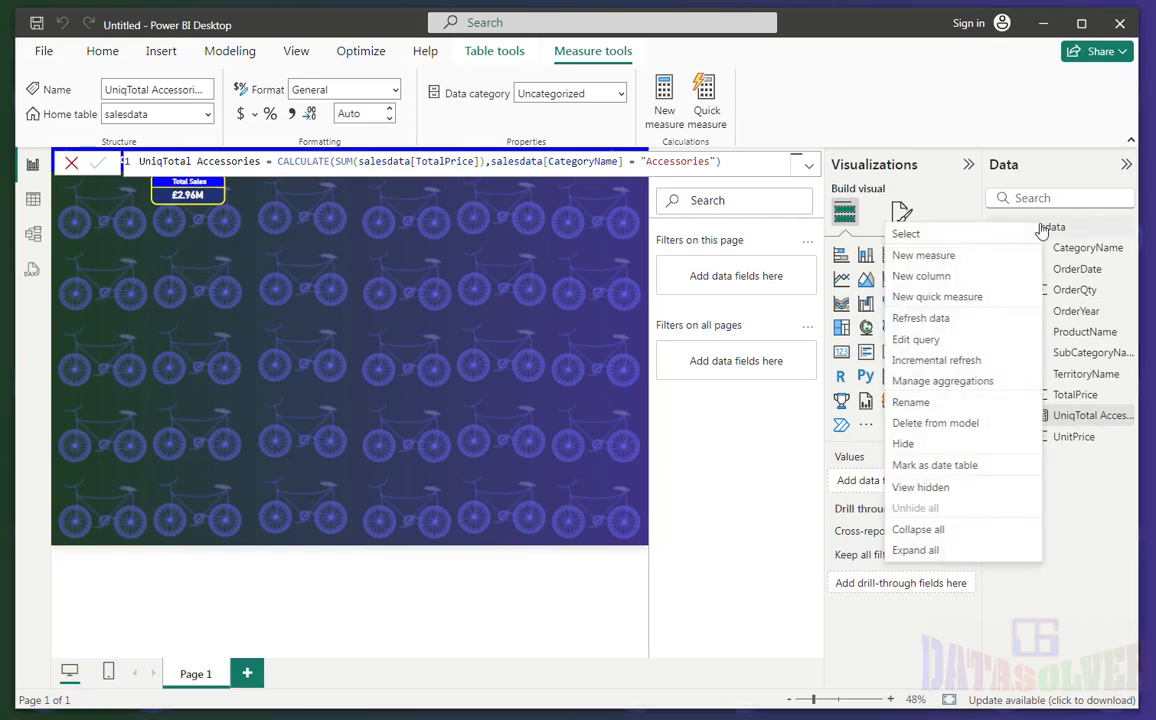
{"action": "left_click", "coordinate": [948, 265]}
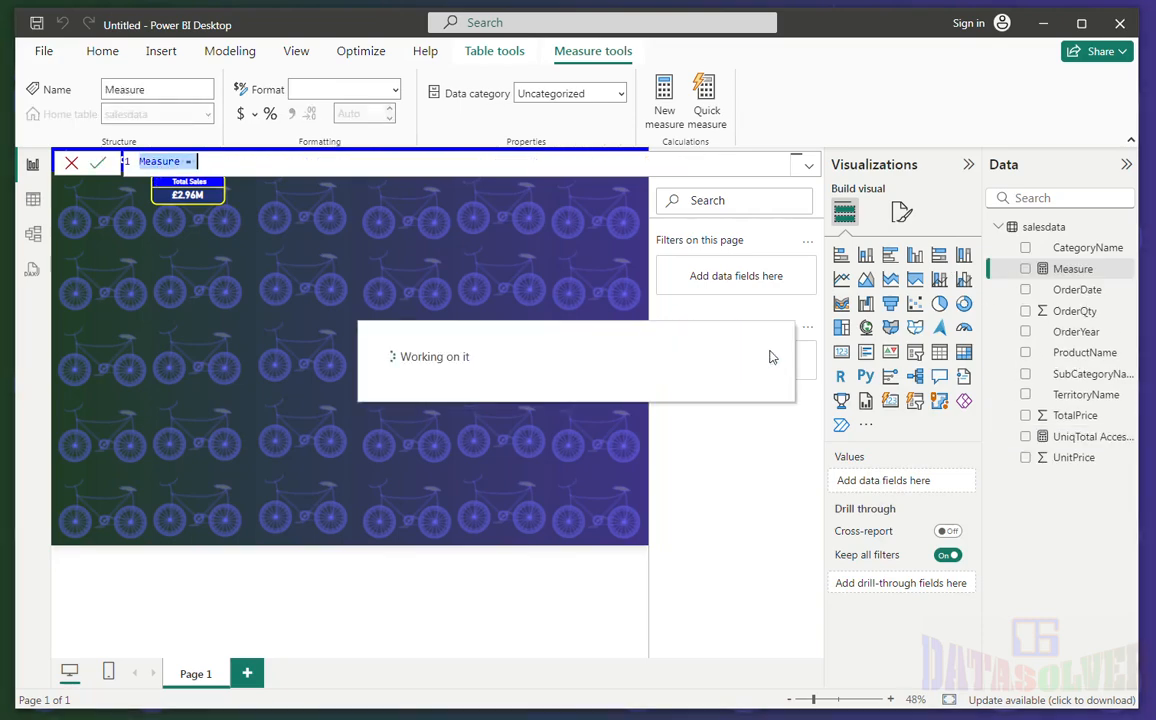
{"action": "left_click", "coordinate": [242, 160]}
{"action": "key", "text": "ctrl+a"}
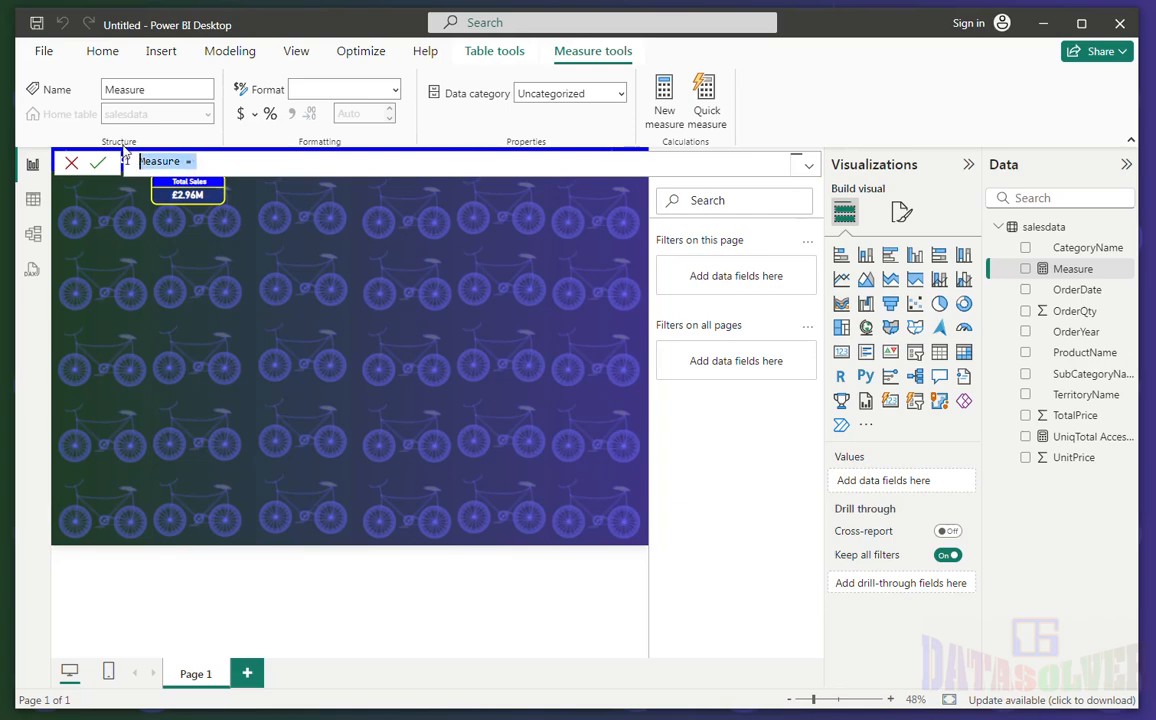
{"action": "type", "text": "UniqTotal Bikes = CALCULATE(SUM(salesdata[TotalPrice]),salesdata[CategoryName] = \"Bikes\")"}
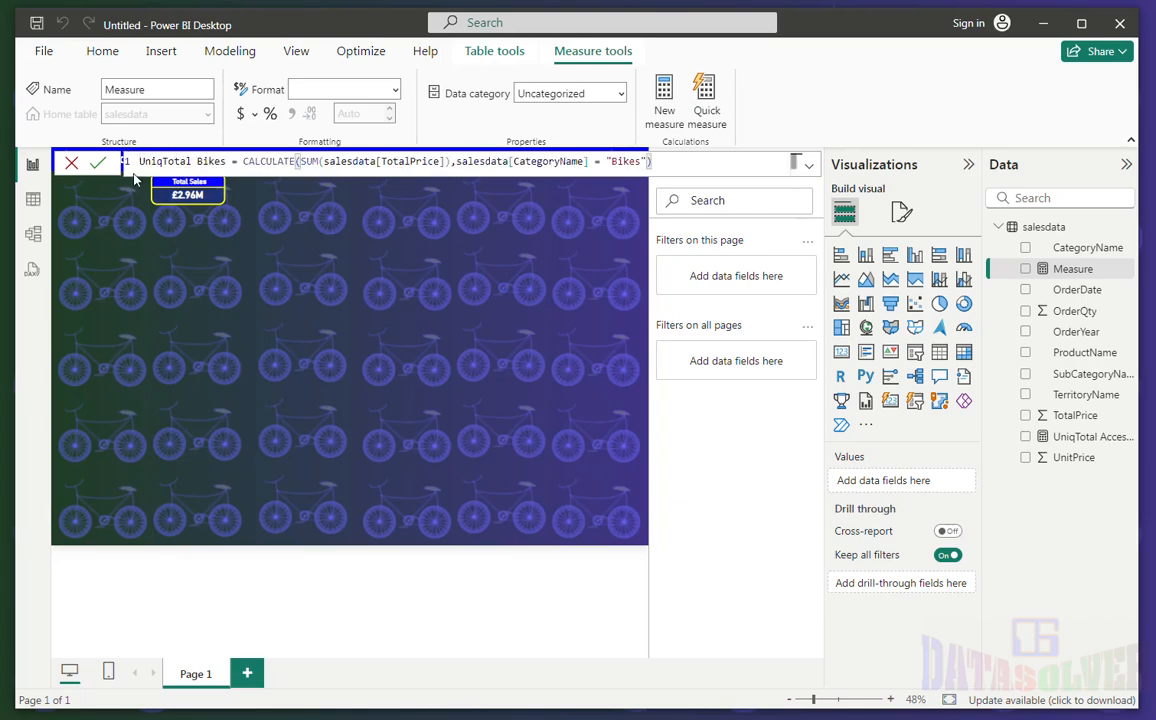
{"action": "left_click", "coordinate": [97, 162]}
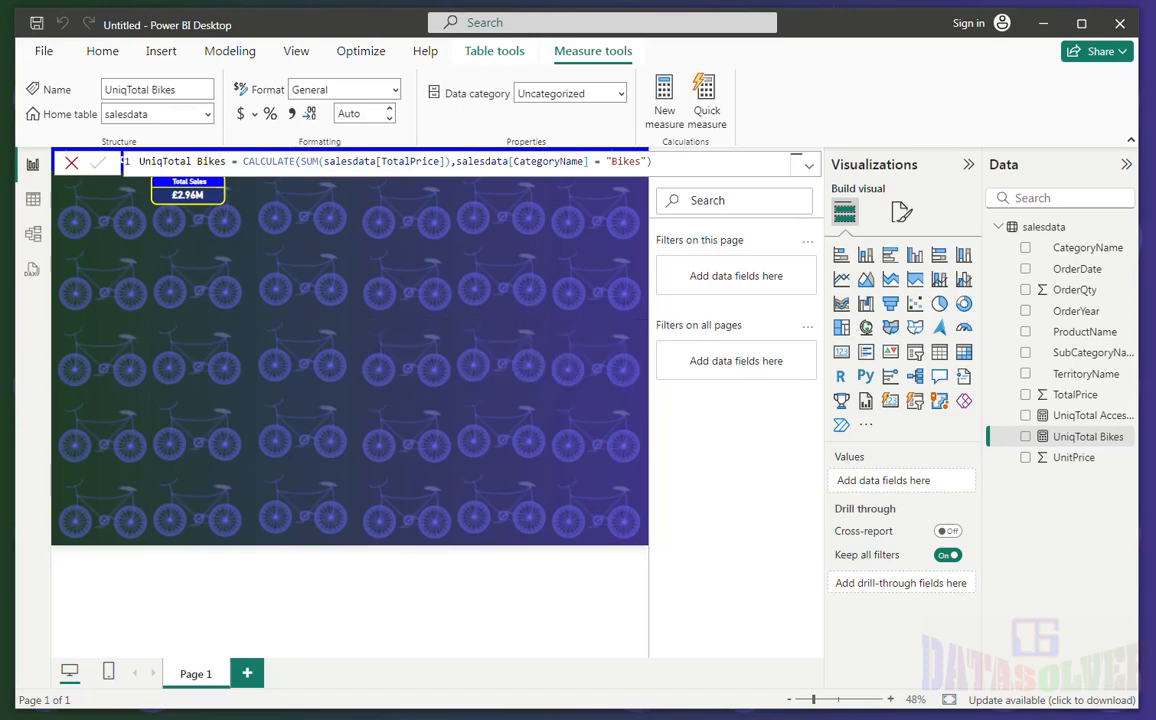
- Create a measure in salesdata: UniqTotal Clothing = CALCULATE(SUM(salesdata[TotalPrice]),salesdata[CategoryName] = "Clothing")
{"action": "right_click", "coordinate": [1050, 229]}
{"action": "left_click", "coordinate": [950, 260]}
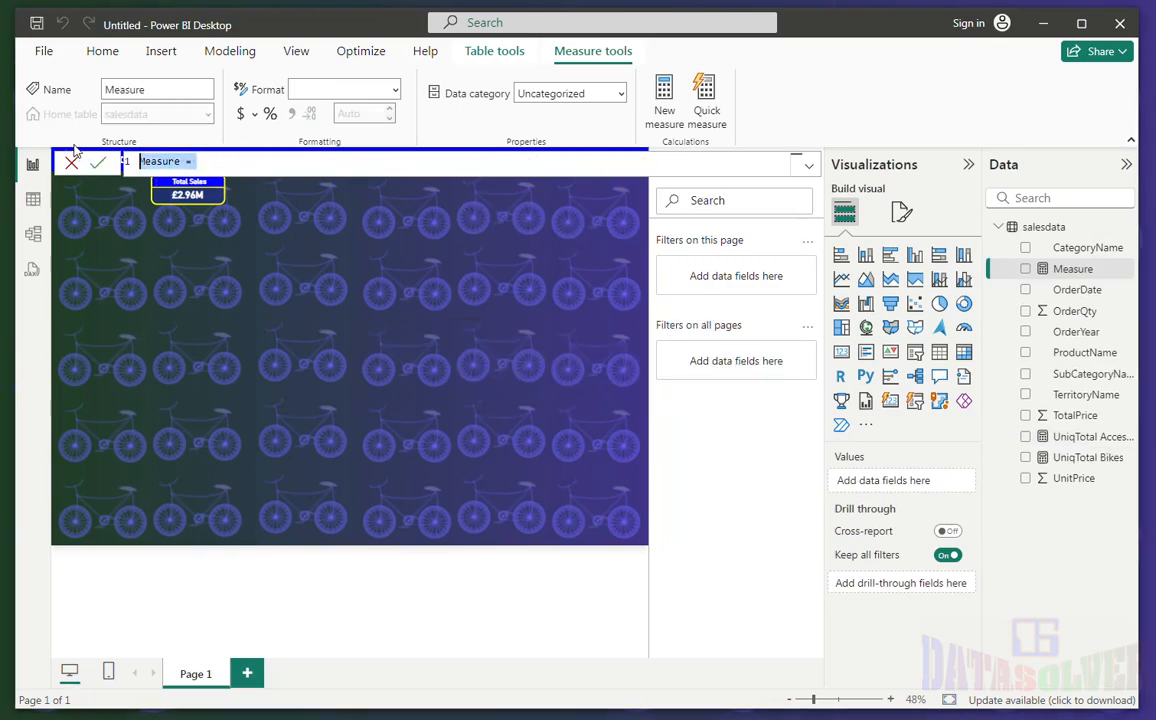
{"action": "type", "text": "UniqTotal Clothing = CALCULATE(SUM(salesdata[TotalPrice]),salesdata[CategoryName] = \"Clothing\")"}
{"action": "left_click", "coordinate": [97, 162]}
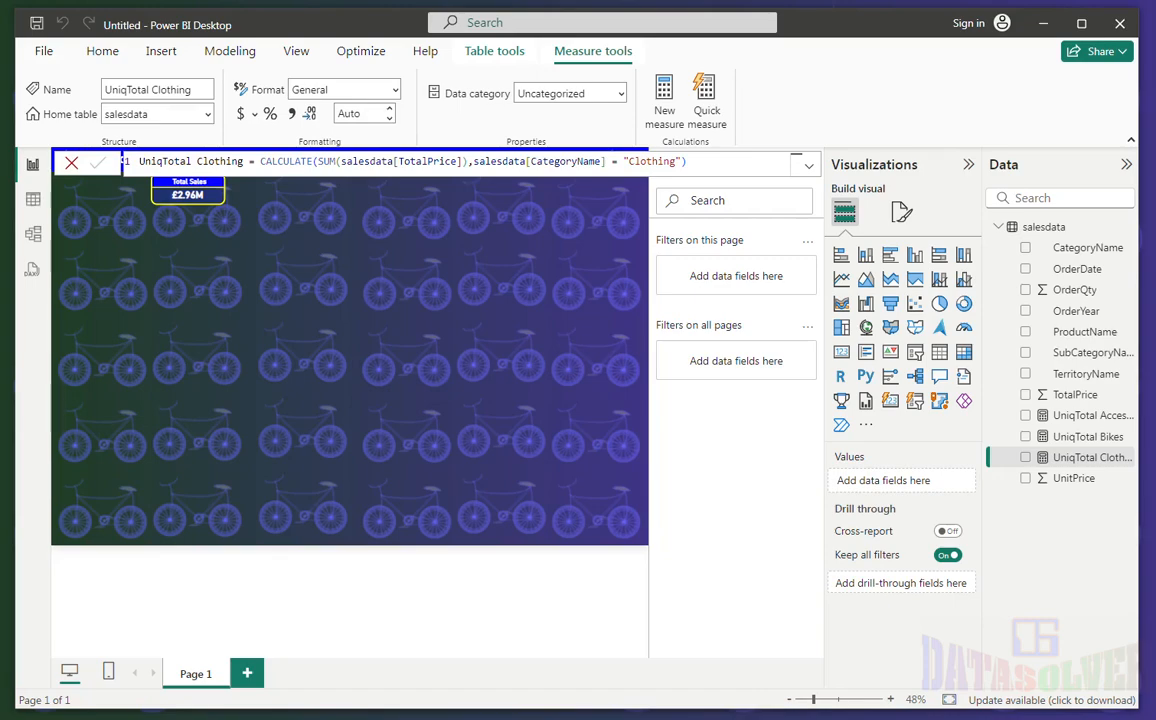
- Create a measure in salesdata: UniqTotal Components = CALCULATE(SUM(salesdata[TotalPrice]),salesdata[CategoryName] = "Components")
{"action": "right_click", "coordinate": [1040, 227]}
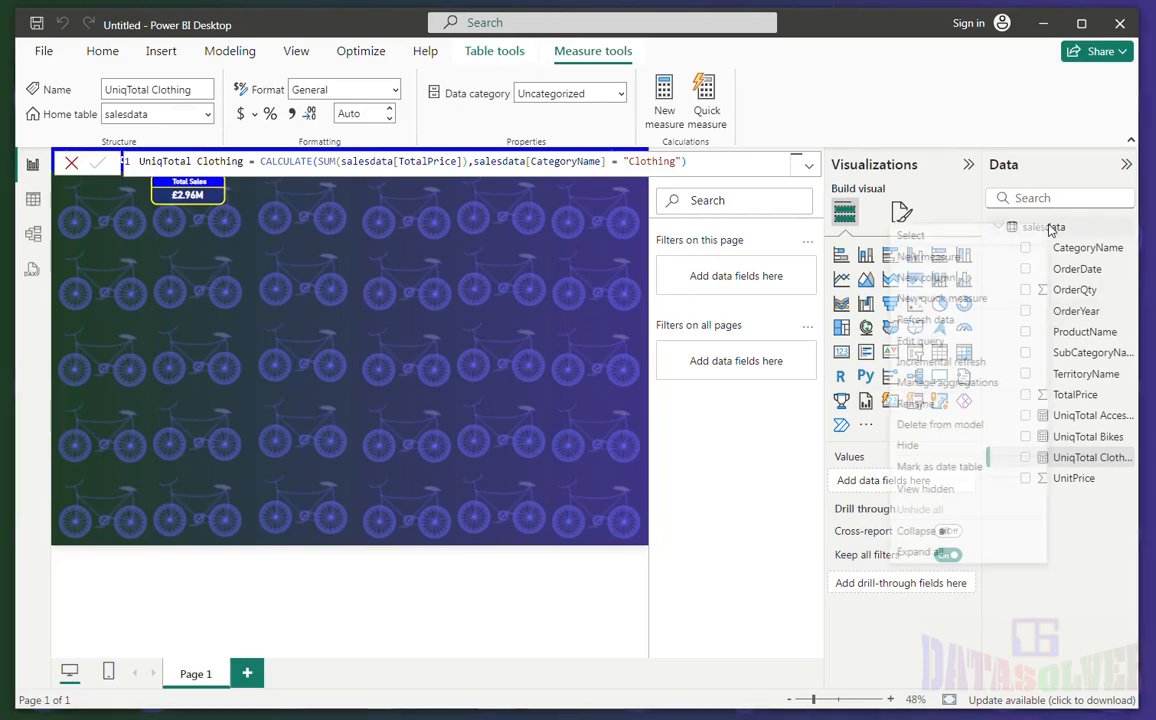
{"action": "left_click", "coordinate": [929, 257]}
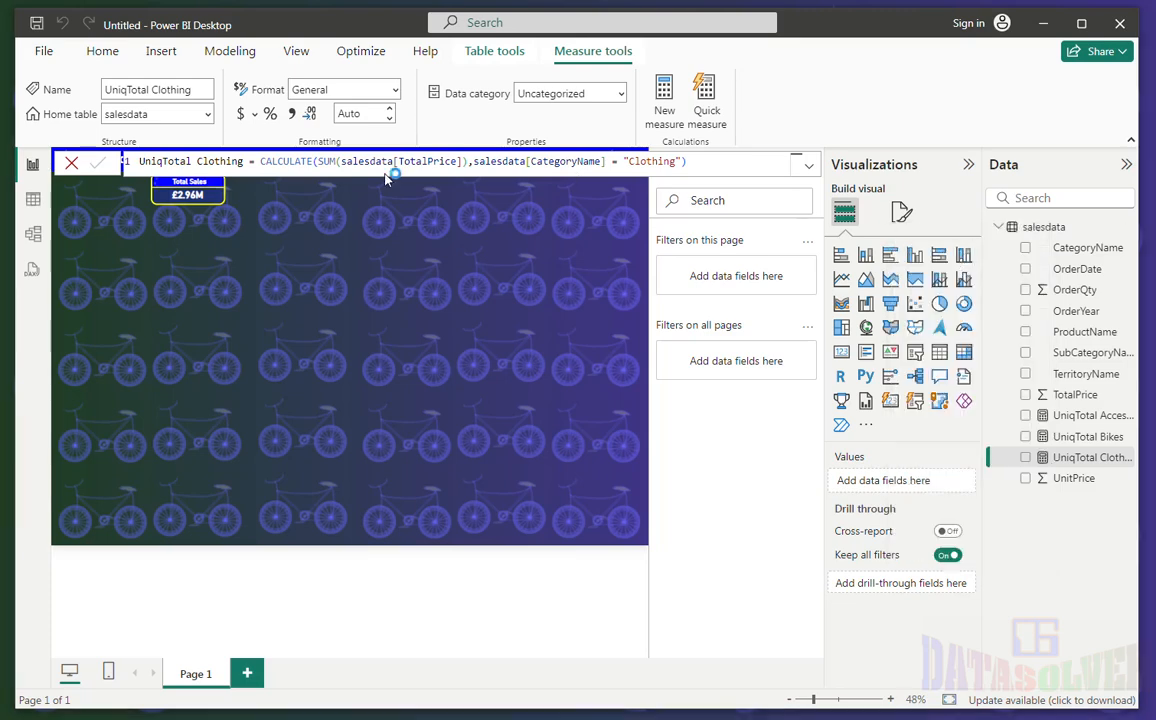
{"action": "left_click", "coordinate": [234, 160]}
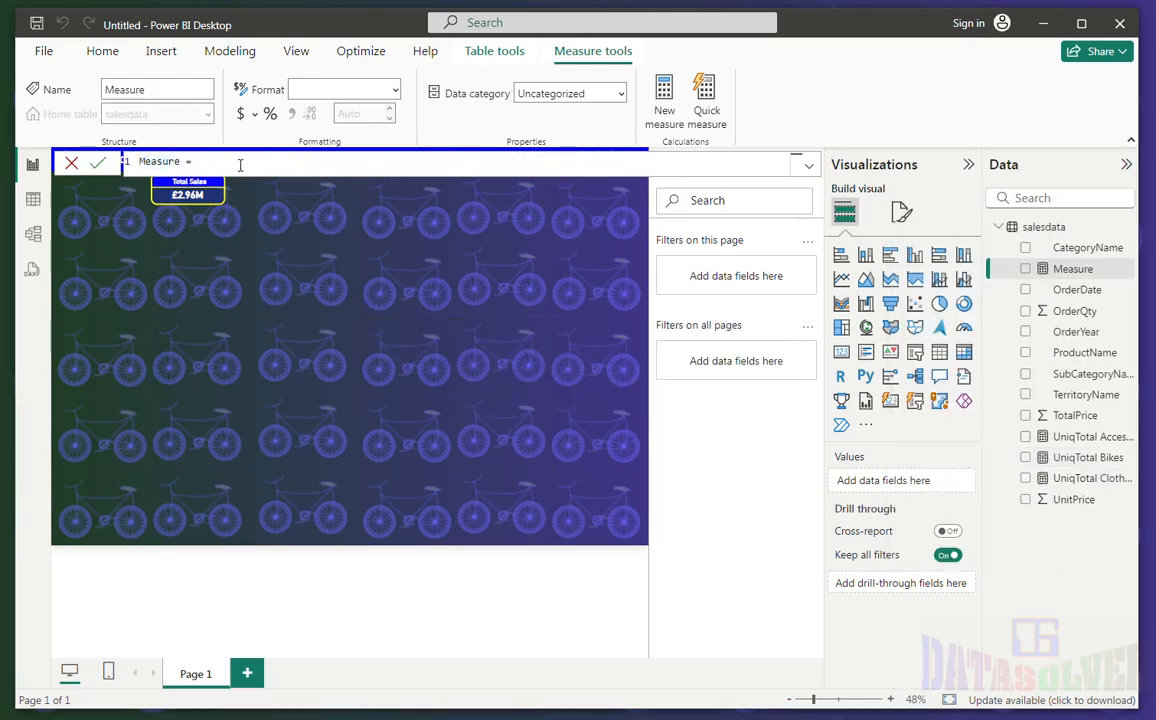
{"action": "left_click_drag", "start_coordinate": [240, 166], "coordinate": [93, 160]}
{"action": "type", "text": "UniqTotal Components = CALCULATE(SUM(salesdata[TotalPrice]),salesdata[CategoryName] = \"Components\")"}
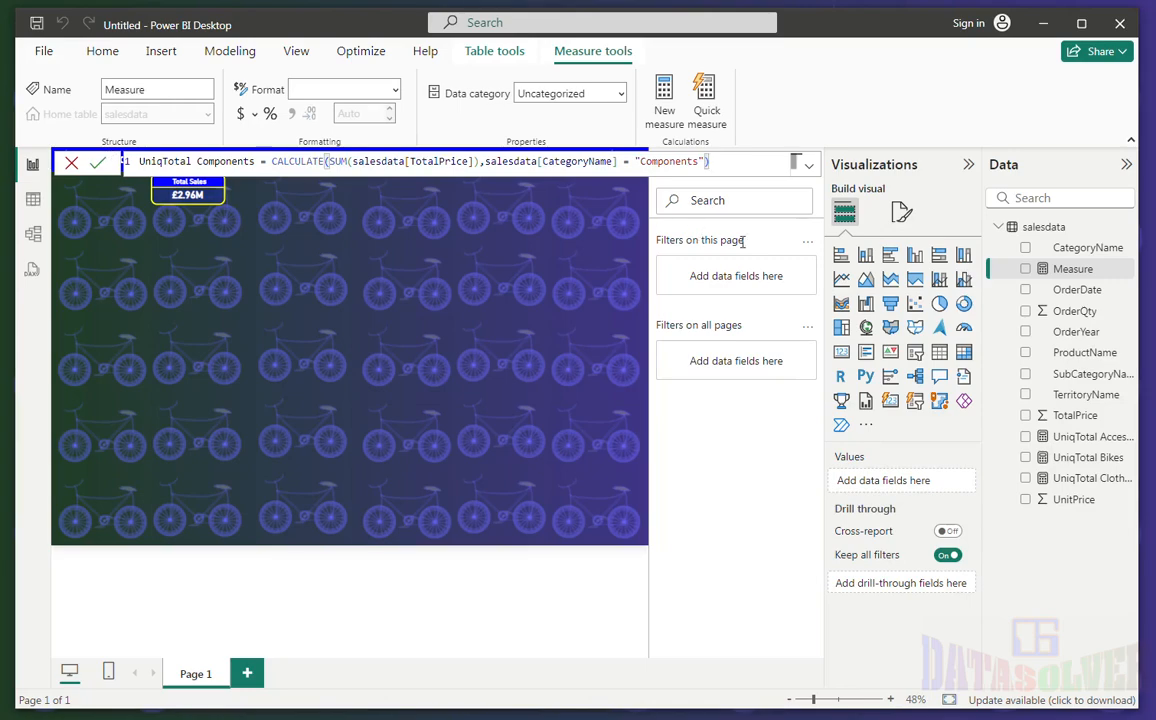
{"action": "left_click", "coordinate": [97, 162]}
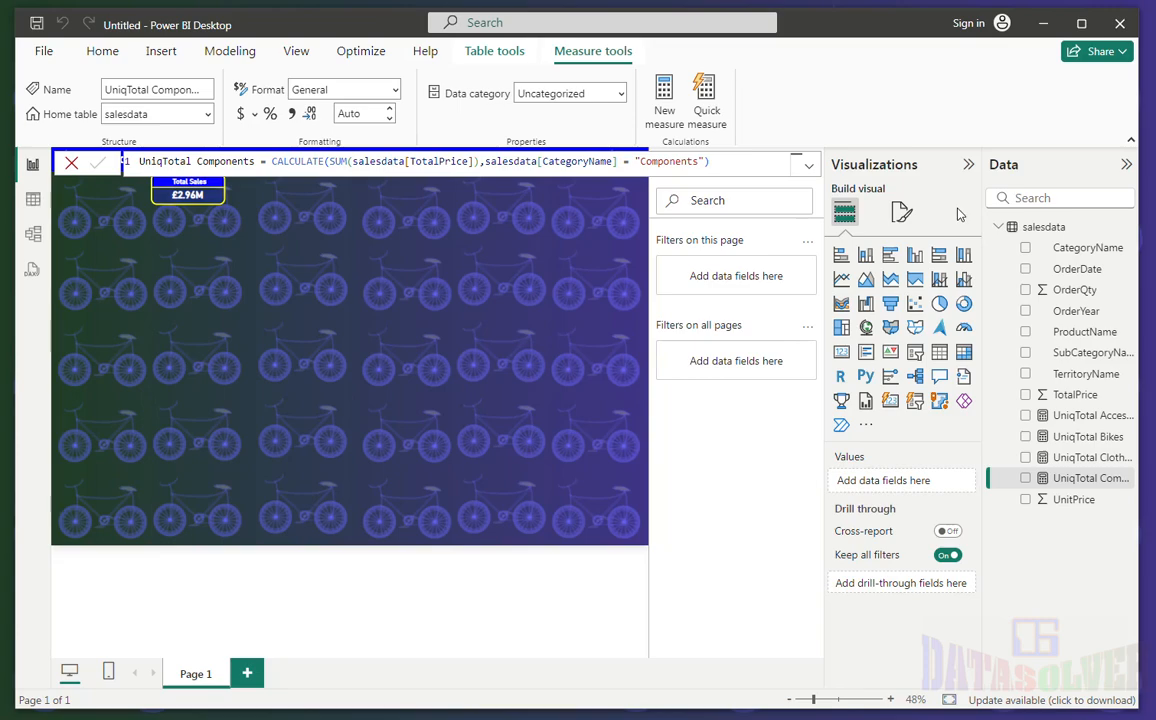
- Create a measure in salesdata: AverageQnty = AVERAGE(salesdata[OrderQty])
{"action": "right_click", "coordinate": [1044, 230]}
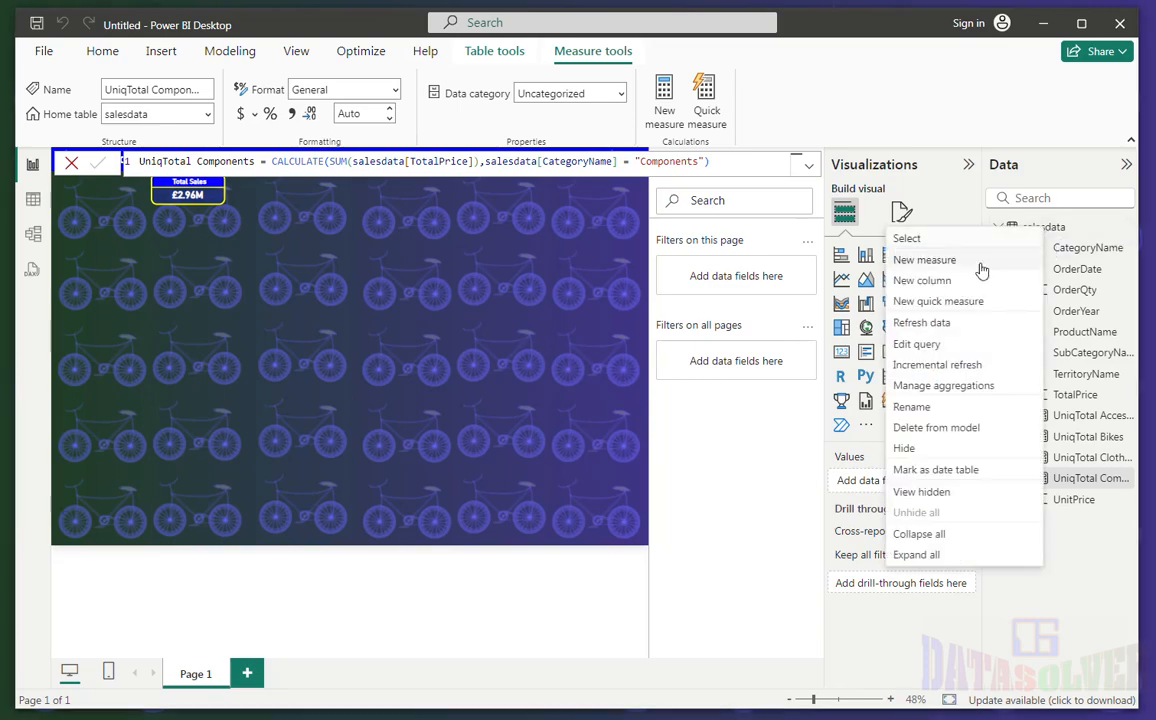
{"action": "left_click", "coordinate": [948, 261]}
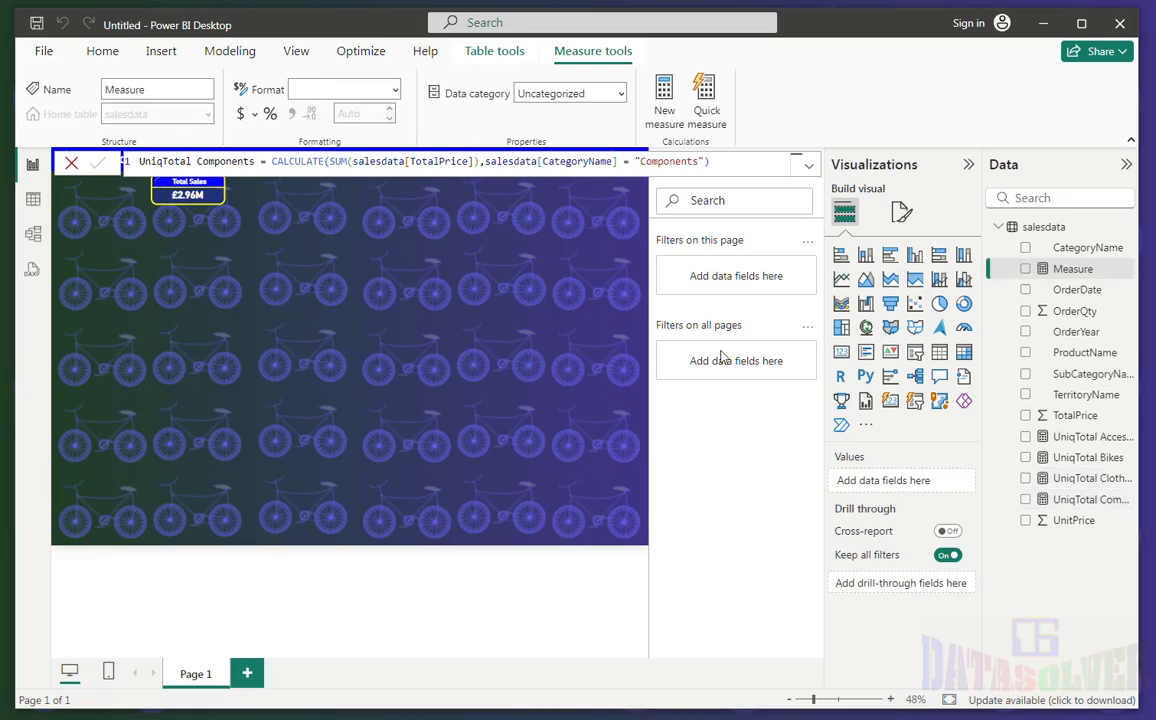
{"action": "left_click_drag", "start_coordinate": [227, 170], "coordinate": [82, 163]}
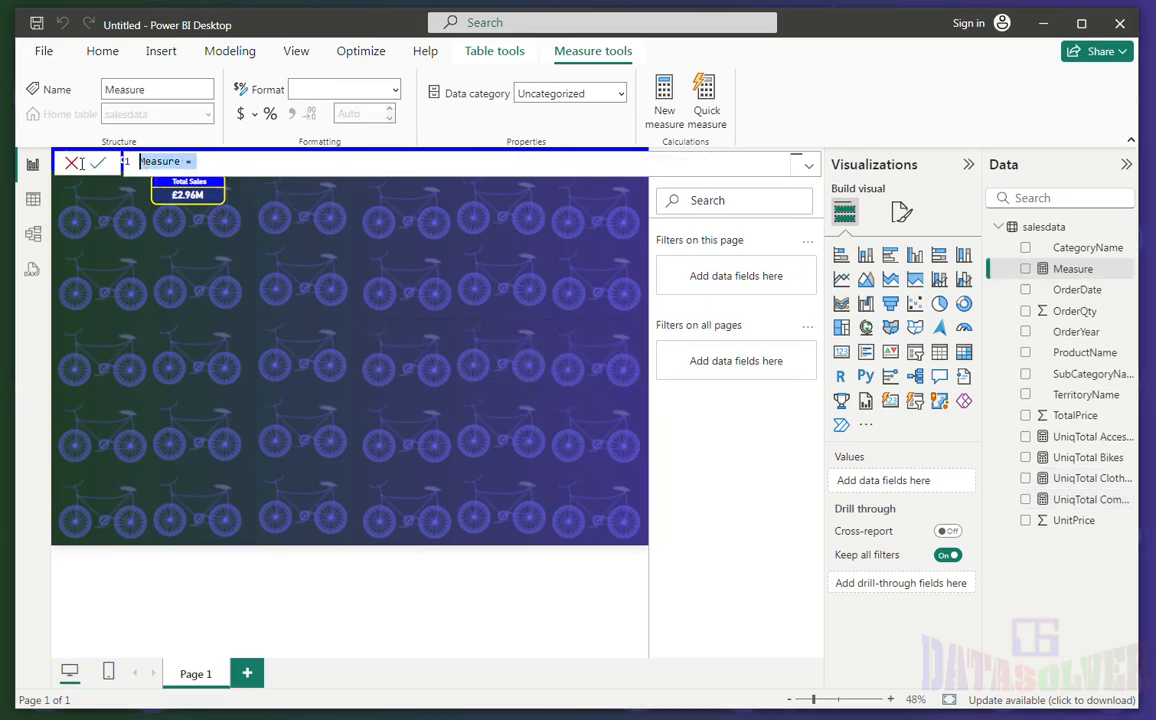
{"action": "type", "text": "AverageQnty = AVERAGE(salesdata[OrderQty])"}
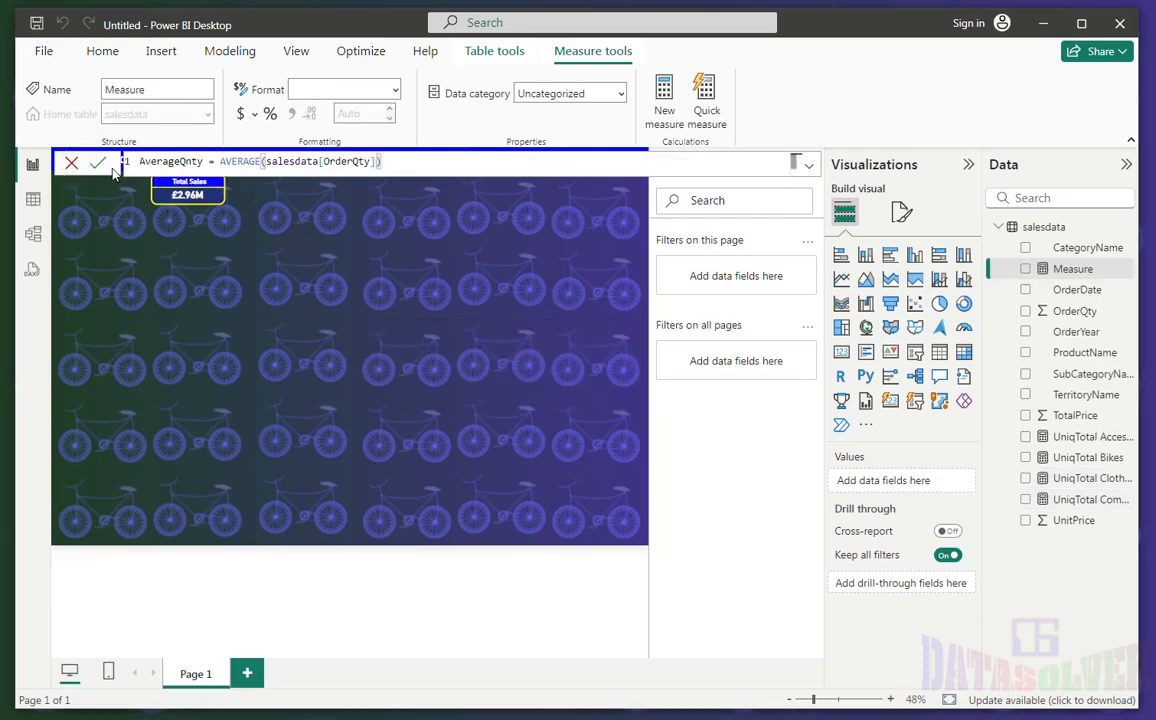
{"action": "left_click", "coordinate": [99, 165]}
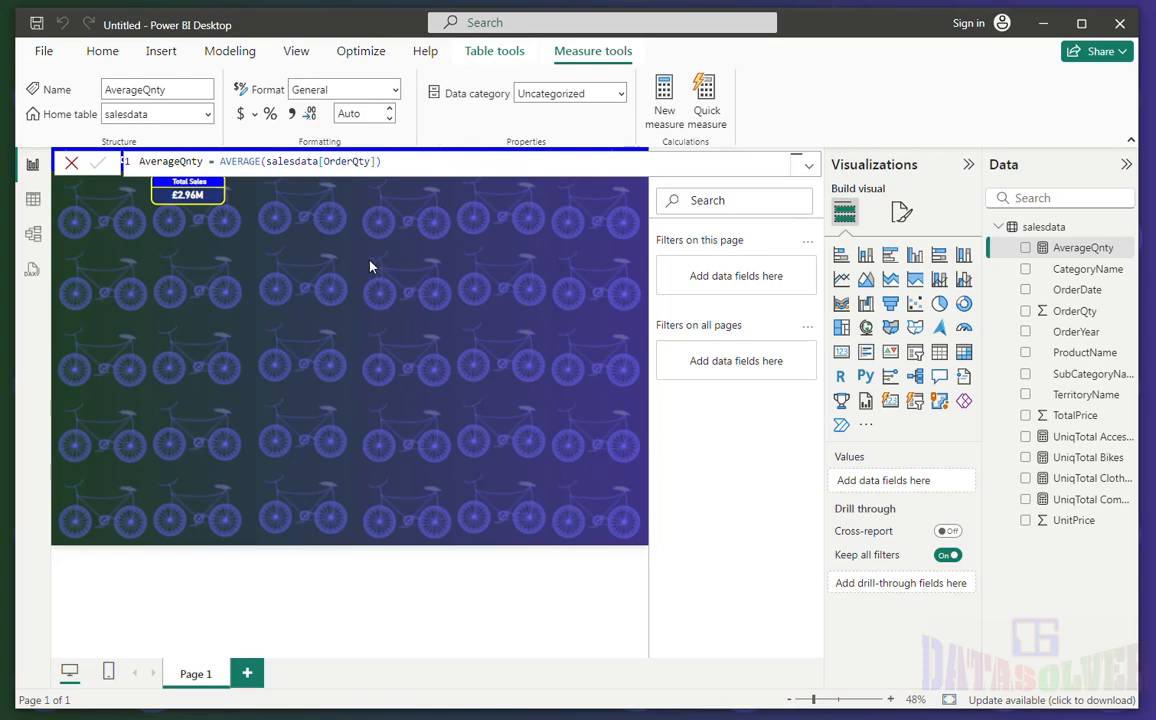
{"action": "left_click", "coordinate": [221, 267]}
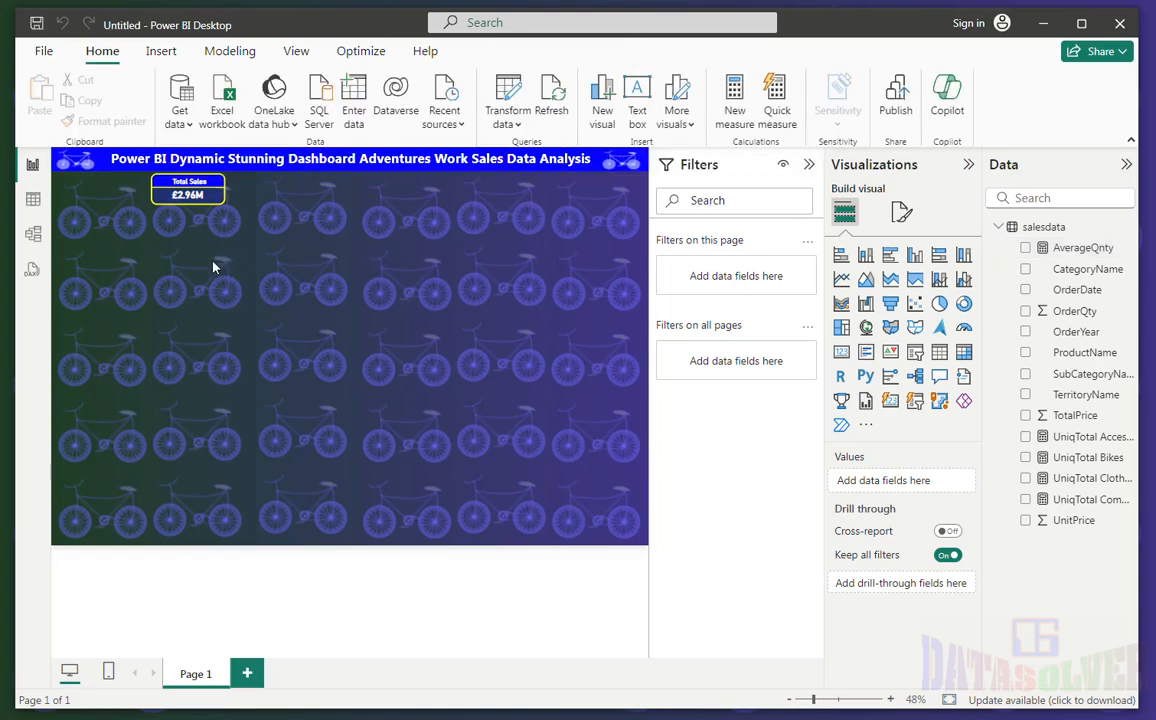
- Duplicate the Total Sales card and place the copy beside the original on its right
{"action": "left_click", "coordinate": [156, 195]}
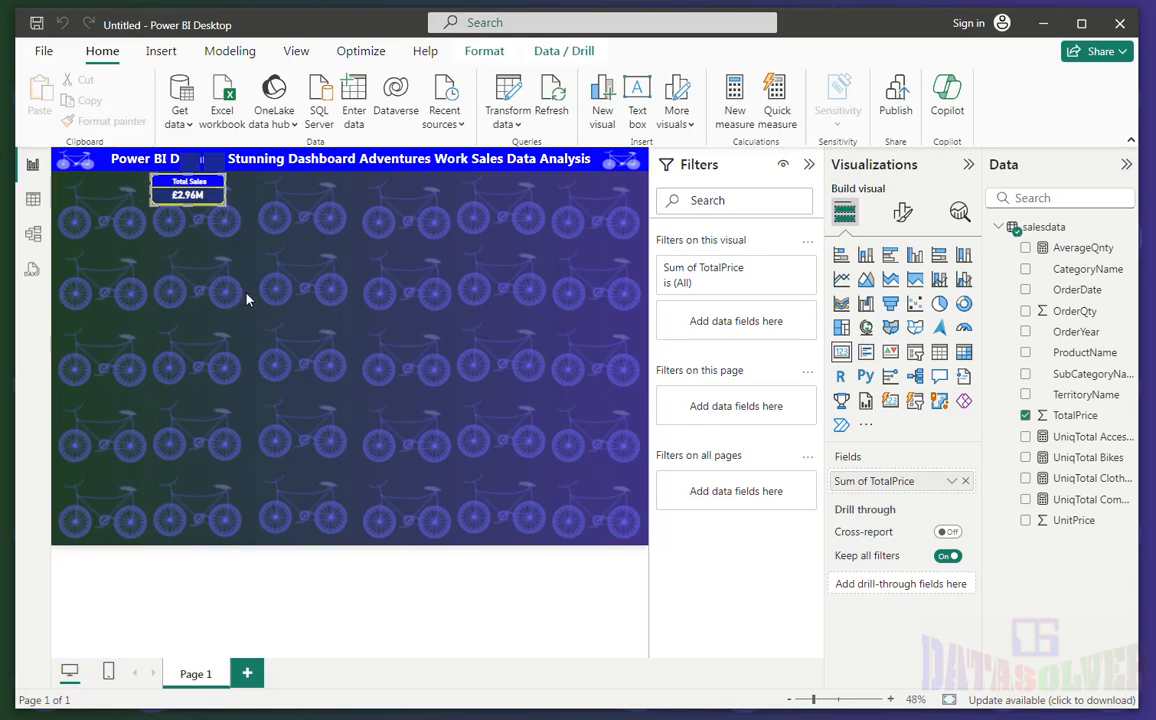
{"action": "key", "text": "ctrl+c"}
{"action": "key", "text": "ctrl+v"}
{"action": "left_click_drag", "start_coordinate": [179, 183], "coordinate": [270, 187]}
{"action": "left_click", "coordinate": [141, 249]}
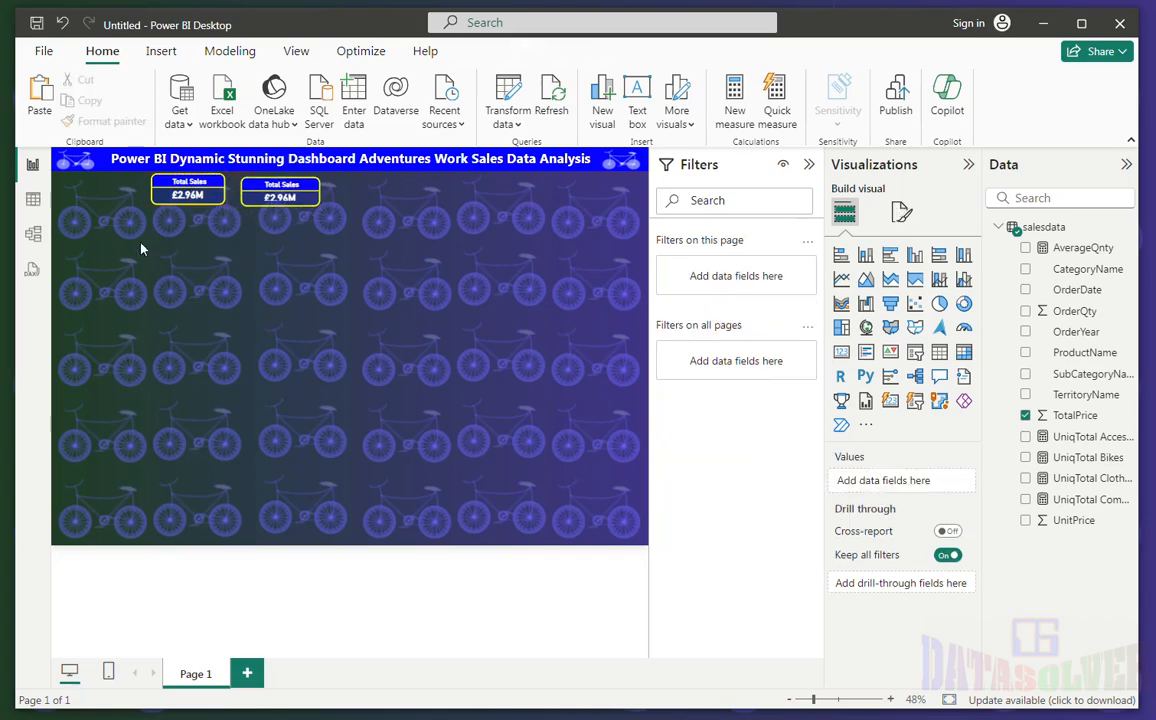
- Move both Total Sales cards slightly lower beneath the header title, keeping them side by side in one row
{"action": "left_click_drag", "start_coordinate": [133, 240], "coordinate": [341, 184]}
{"action": "left_click_drag", "start_coordinate": [267, 202], "coordinate": [267, 232]}
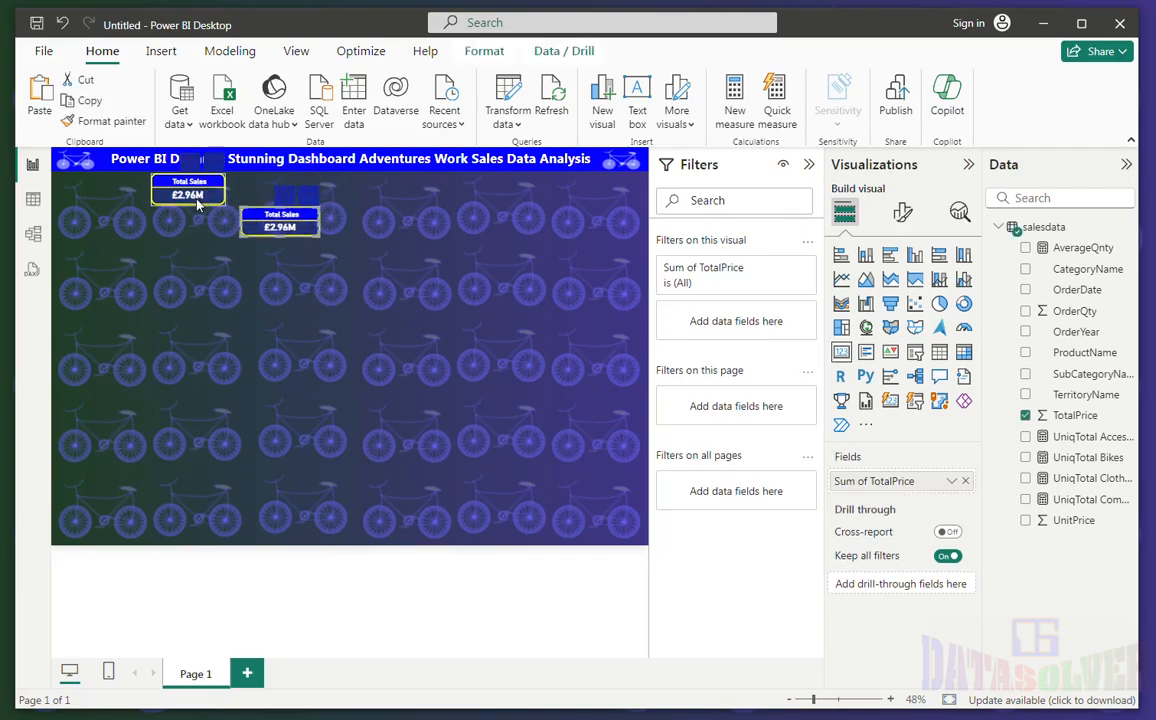
{"action": "left_click_drag", "start_coordinate": [197, 204], "coordinate": [199, 236]}
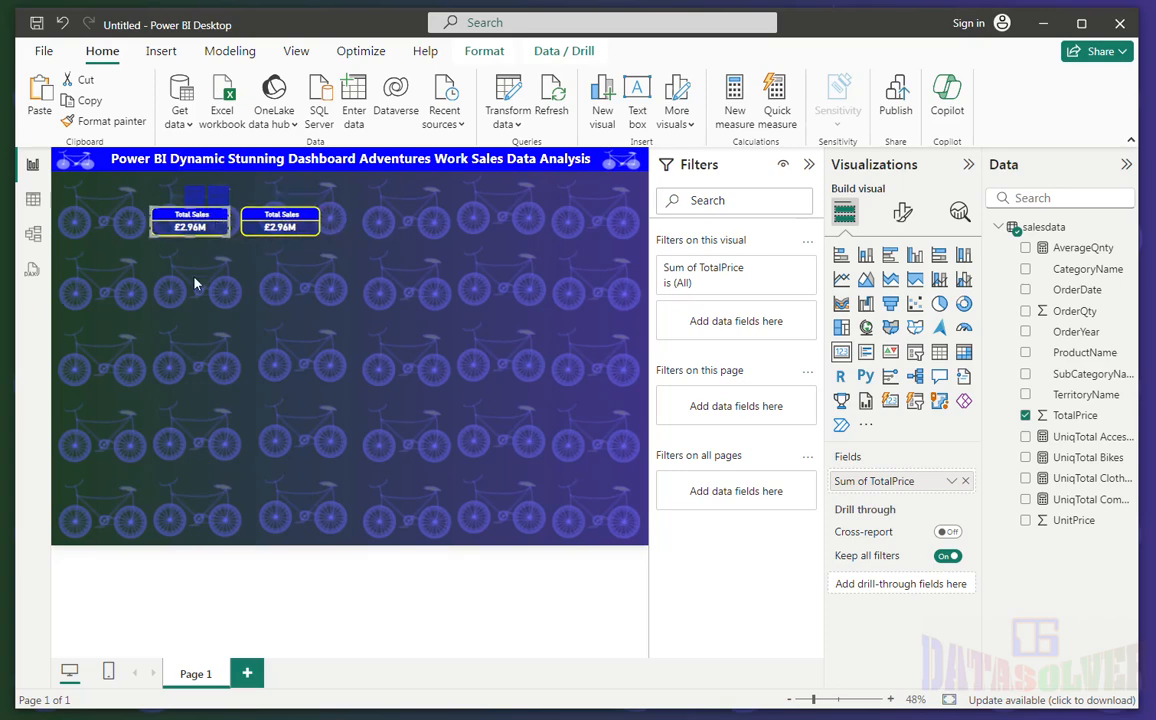
- Duplicate the two Total Sales cards together and place the copies to their right, making a row of four
{"action": "left_click_drag", "start_coordinate": [133, 195], "coordinate": [362, 267]}
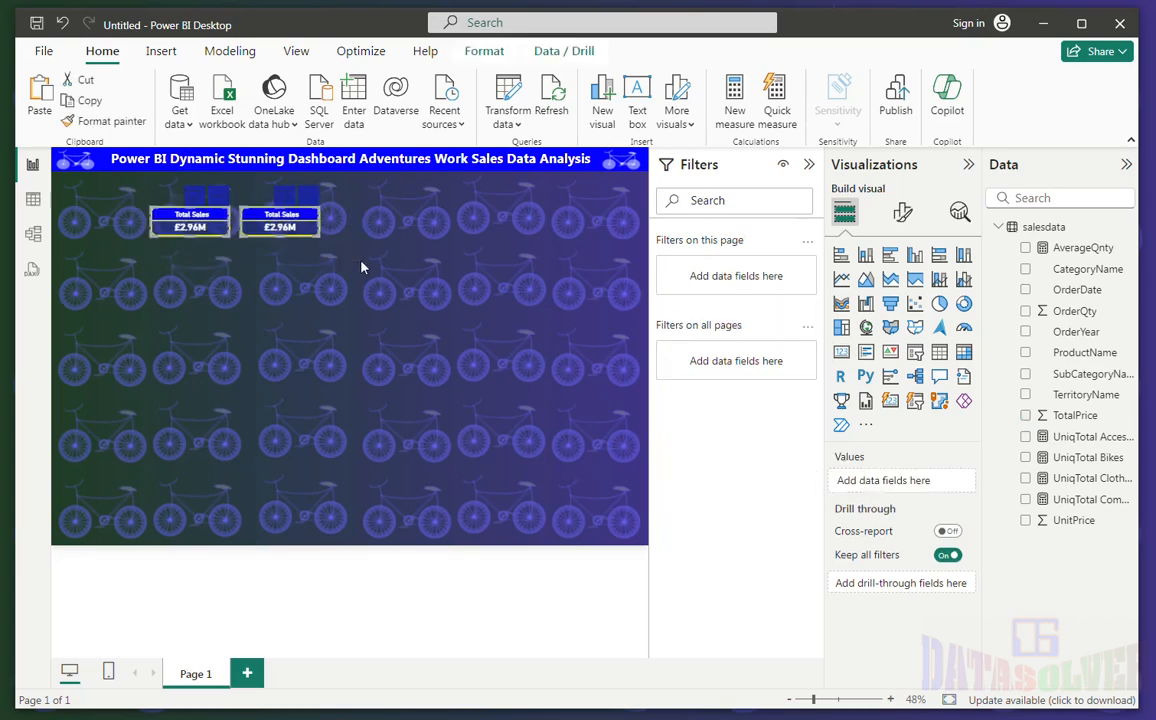
{"action": "left_click_drag", "start_coordinate": [321, 229], "coordinate": [349, 251]}
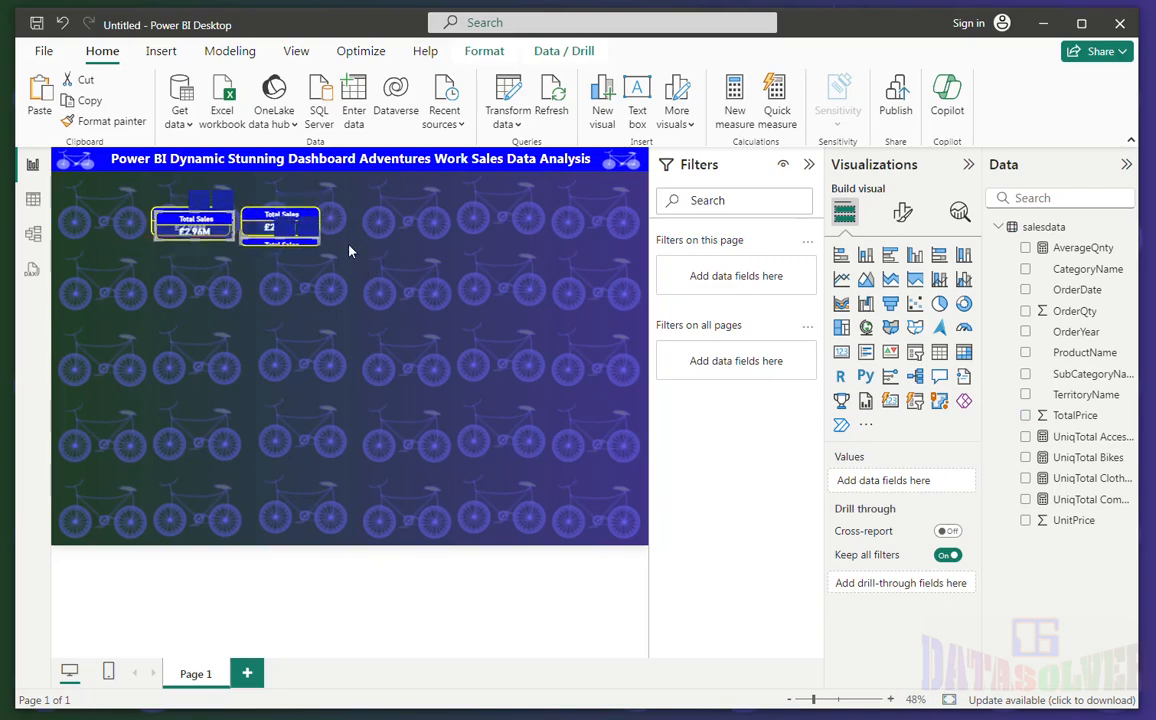
{"action": "key", "text": "ctrl+z"}
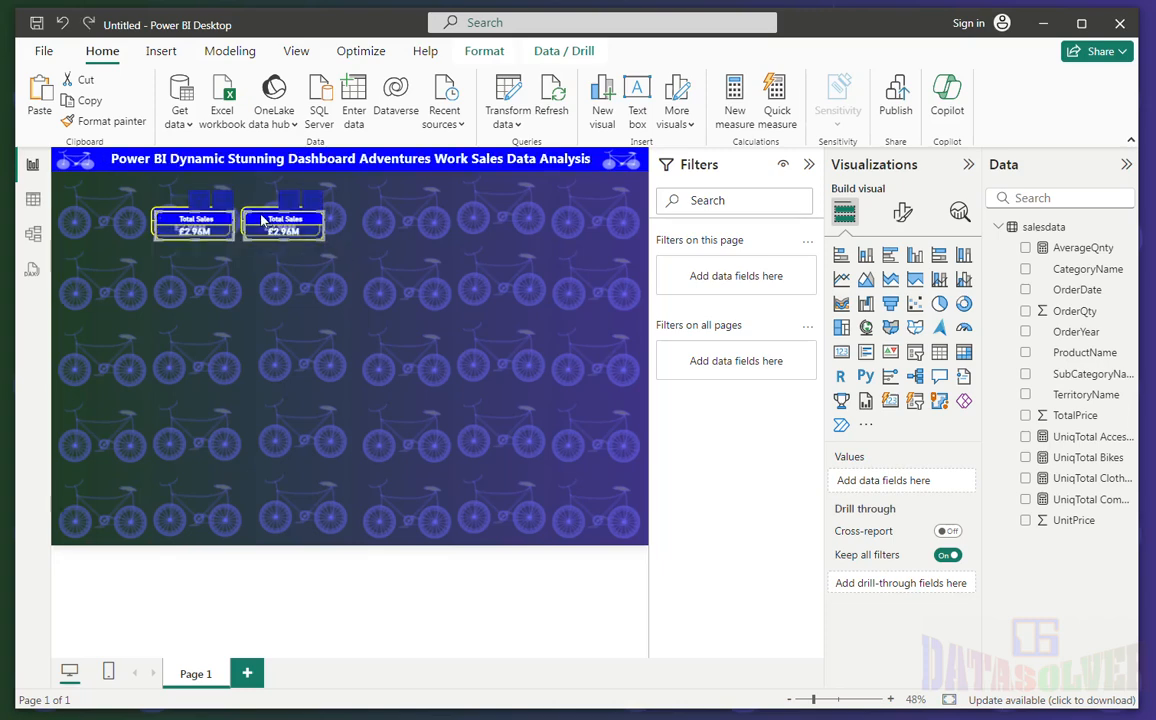
{"action": "left_click_drag", "start_coordinate": [255, 215], "coordinate": [430, 212]}
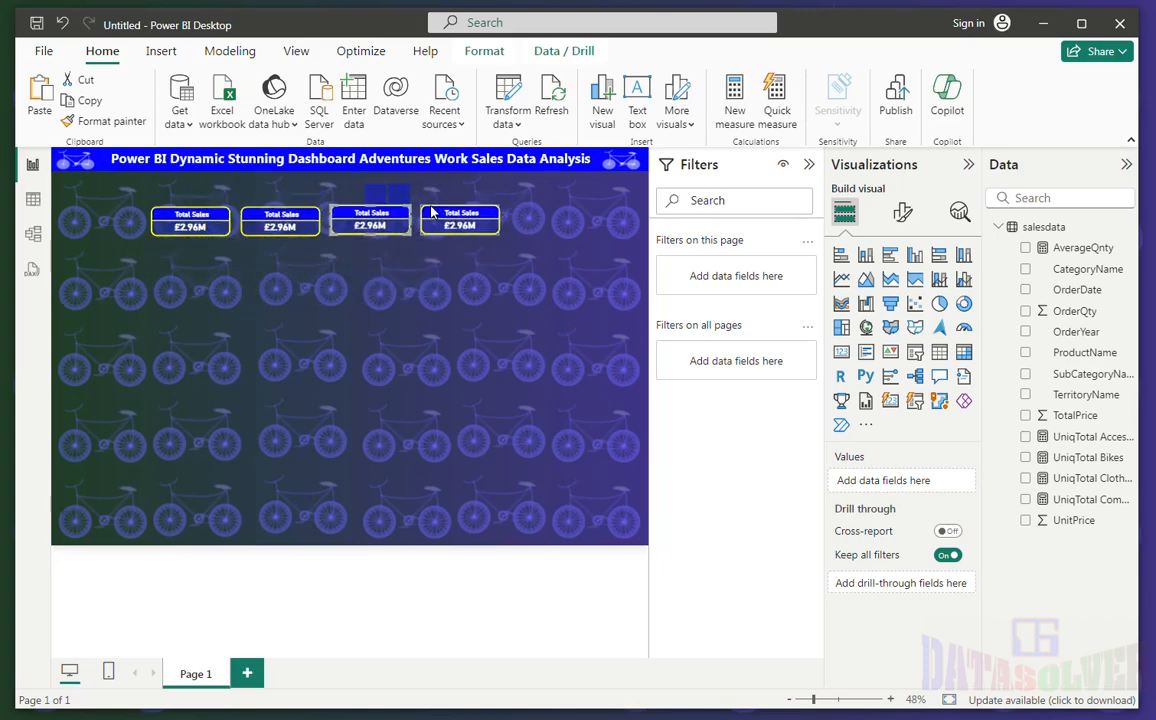
- Shift the whole row of four cards to the left to make room for more cards
{"action": "left_click", "coordinate": [305, 272]}
{"action": "left_click_drag", "start_coordinate": [133, 193], "coordinate": [322, 257]}
{"action": "left_click", "coordinate": [178, 270]}
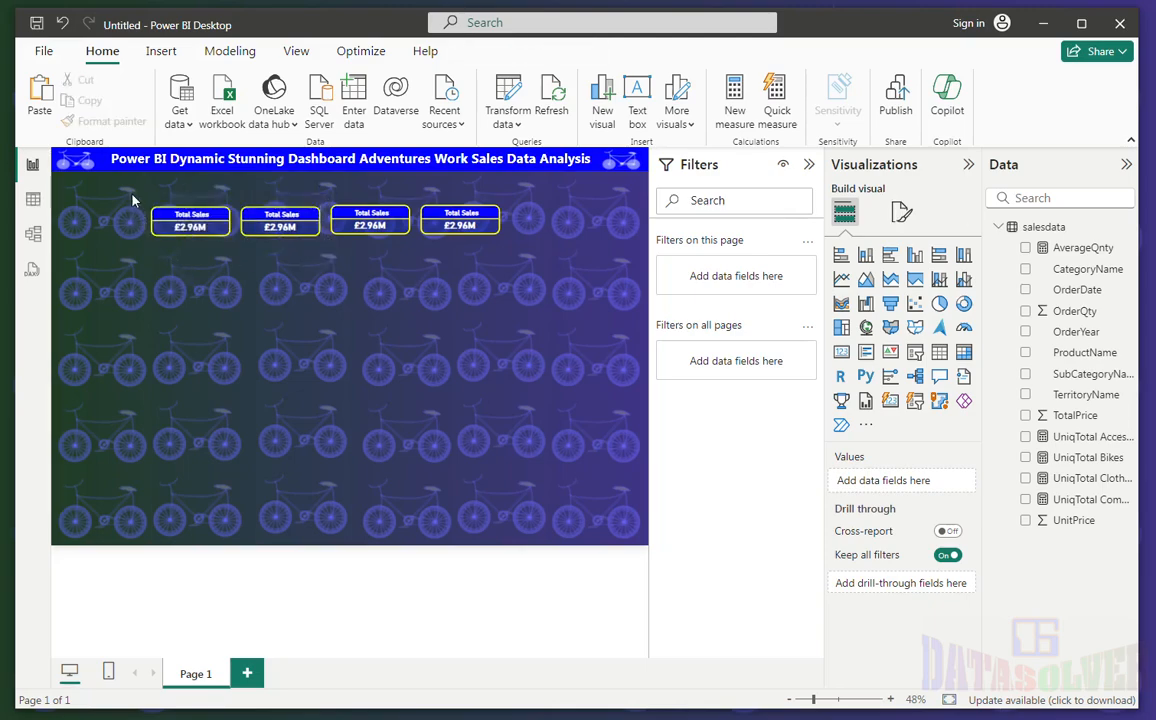
{"action": "left_click_drag", "start_coordinate": [134, 193], "coordinate": [538, 262]}
{"action": "left_click_drag", "start_coordinate": [435, 218], "coordinate": [391, 218]}
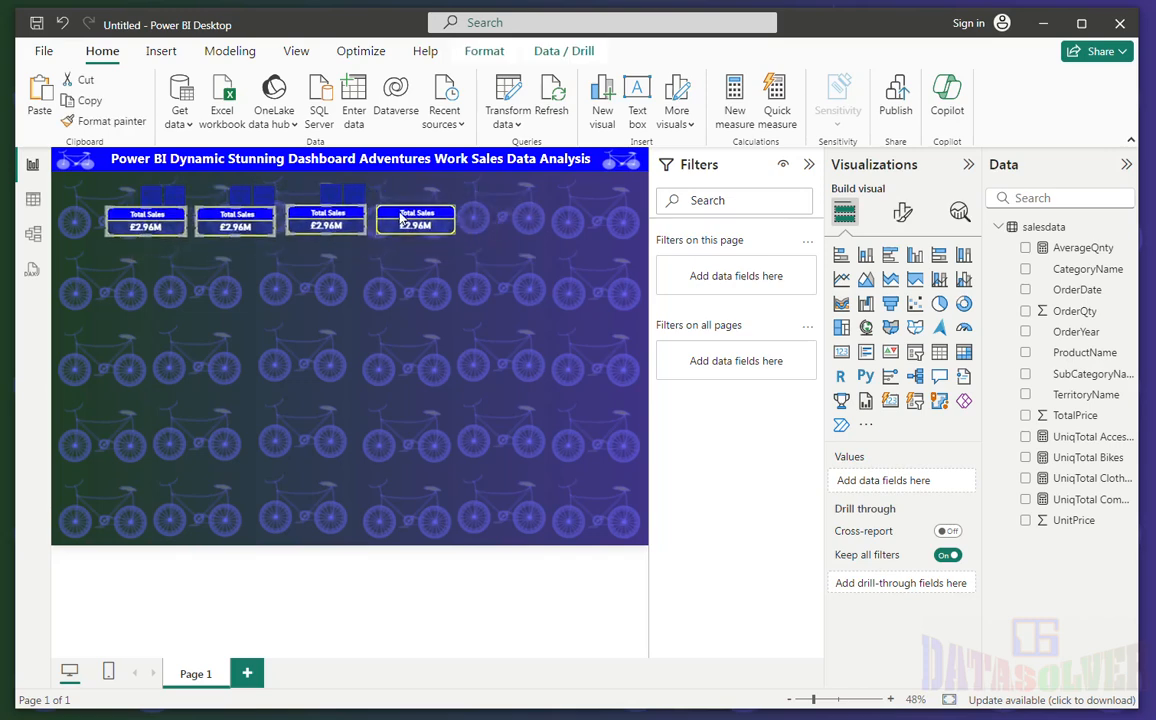
- Duplicate the third and fourth cards and place the copies at the right end, making a row of six
{"action": "left_click", "coordinate": [323, 256]}
{"action": "left_click_drag", "start_coordinate": [260, 168], "coordinate": [437, 240]}
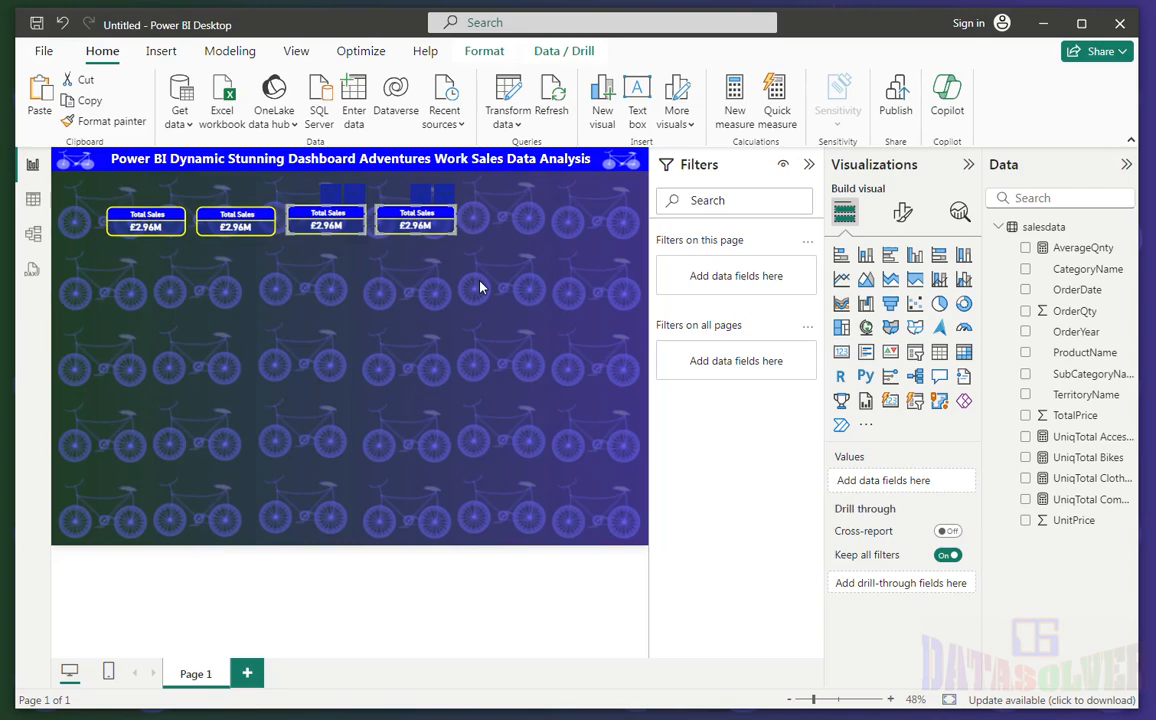
{"action": "key", "text": "ctrl+c"}
{"action": "key", "text": "ctrl+v"}
{"action": "left_click_drag", "start_coordinate": [411, 284], "coordinate": [546, 235]}
{"action": "left_click", "coordinate": [445, 285]}
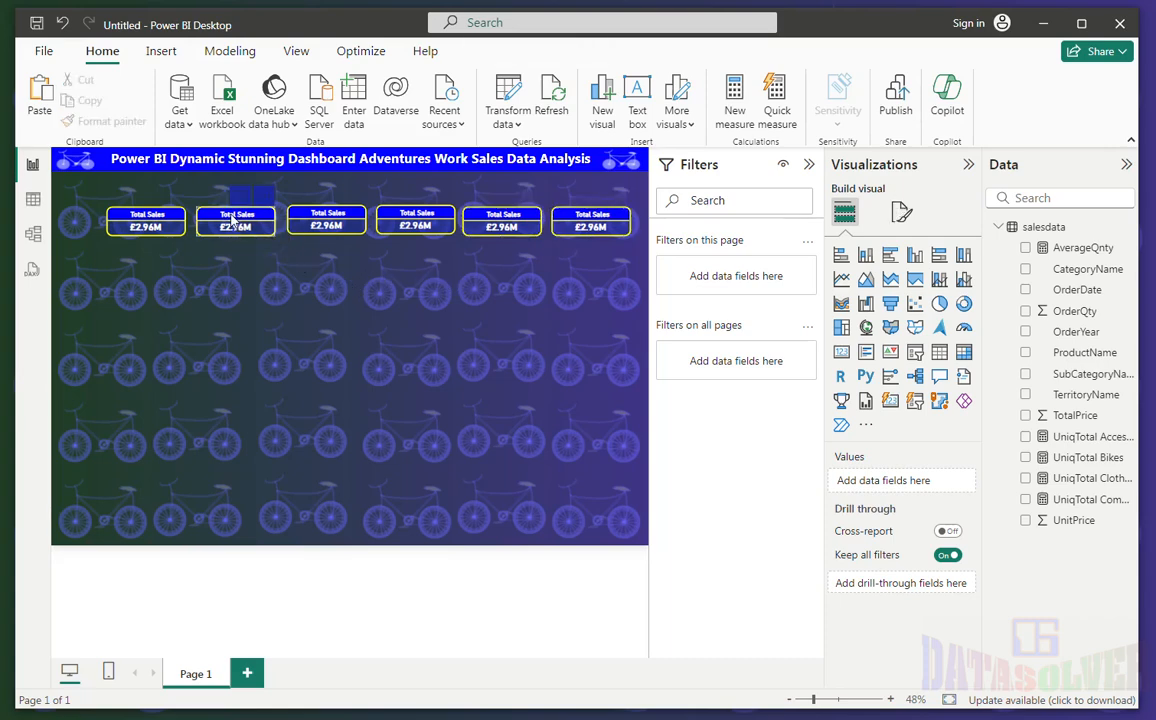
- Replace the TotalPrice field with UniqTotal Accessories on the second card and with UniqTotal Bikes on the third card
{"action": "left_click", "coordinate": [232, 219]}
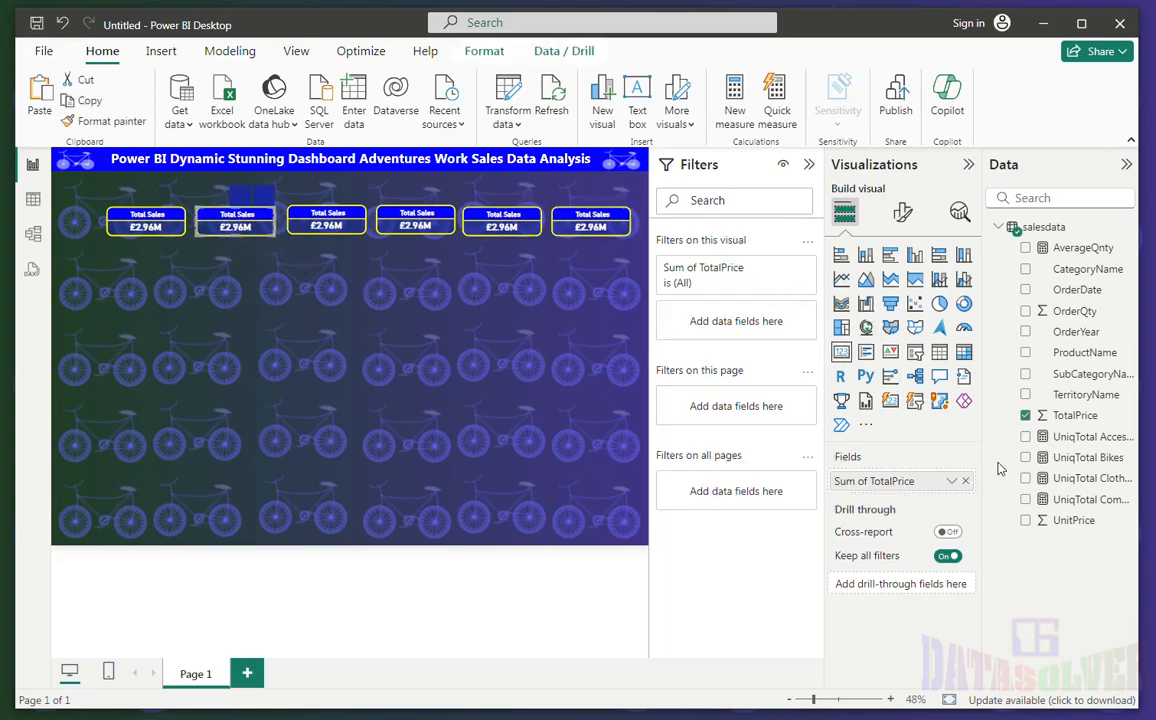
{"action": "left_click", "coordinate": [1025, 415]}
{"action": "left_click", "coordinate": [1058, 438]}
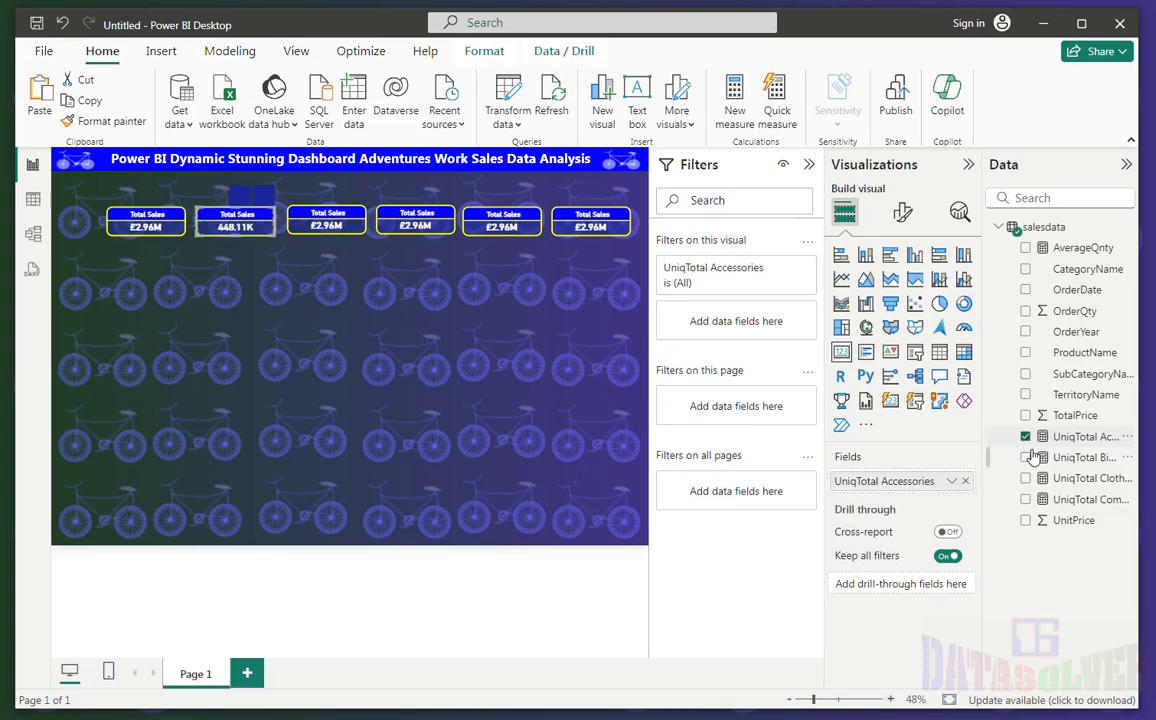
{"action": "left_click", "coordinate": [328, 220]}
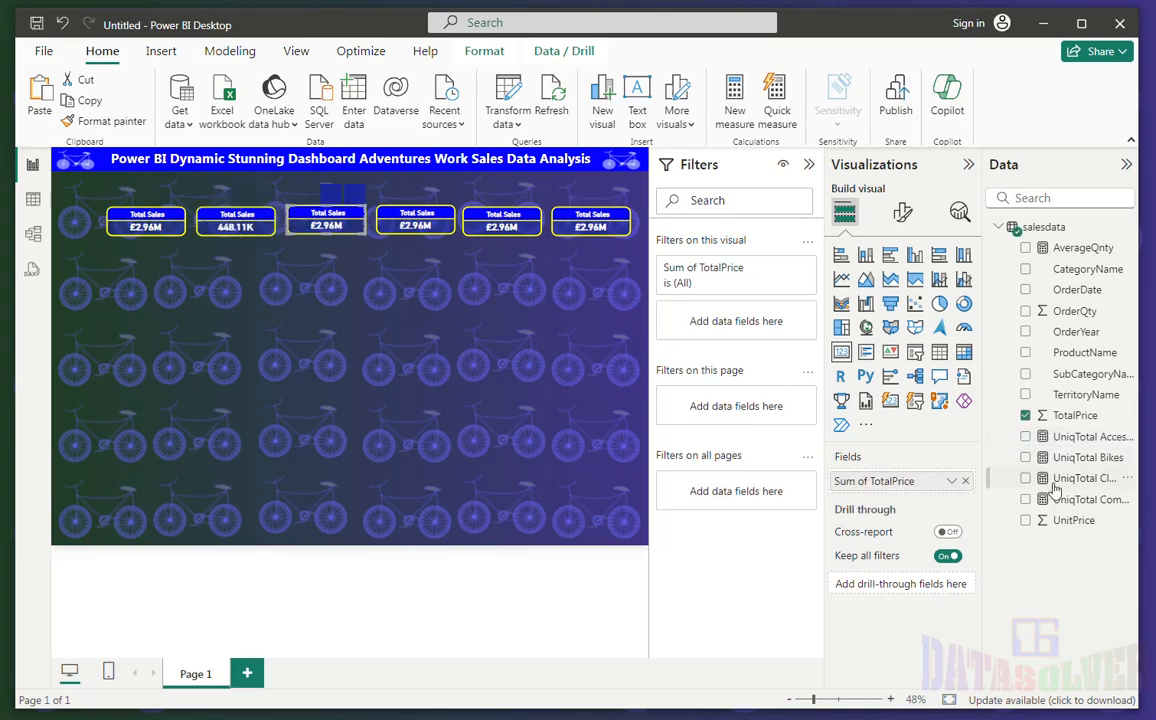
{"action": "left_click", "coordinate": [1025, 415]}
{"action": "left_click", "coordinate": [1025, 457]}
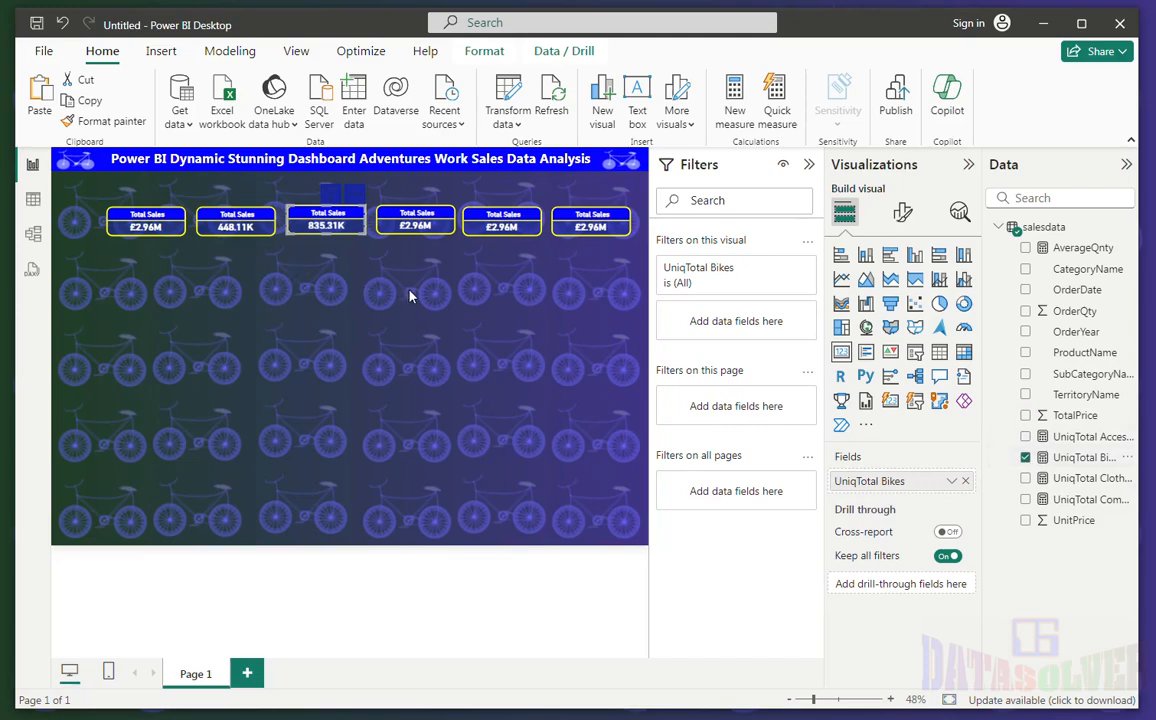
{"action": "left_click_drag", "start_coordinate": [983, 505], "coordinate": [969, 505]}
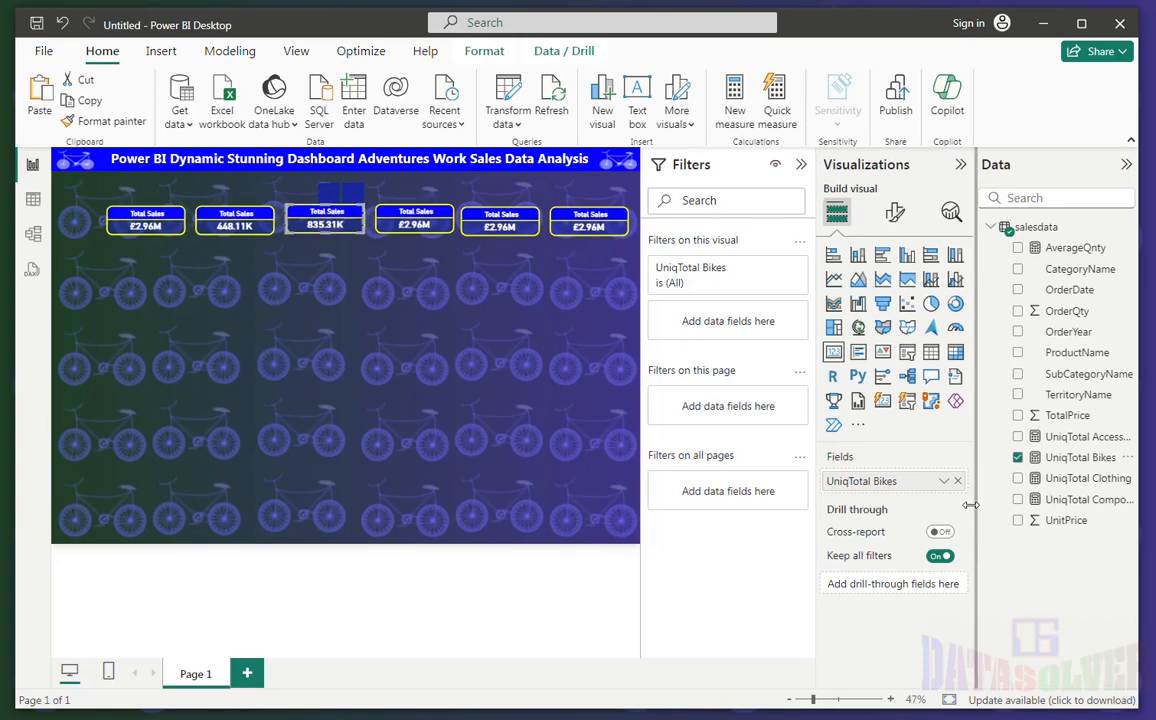
- Replace the TotalPrice field with UniqTotal Clothing on the fourth card and with UniqTotal Components on the fifth card
{"action": "left_click", "coordinate": [418, 222]}
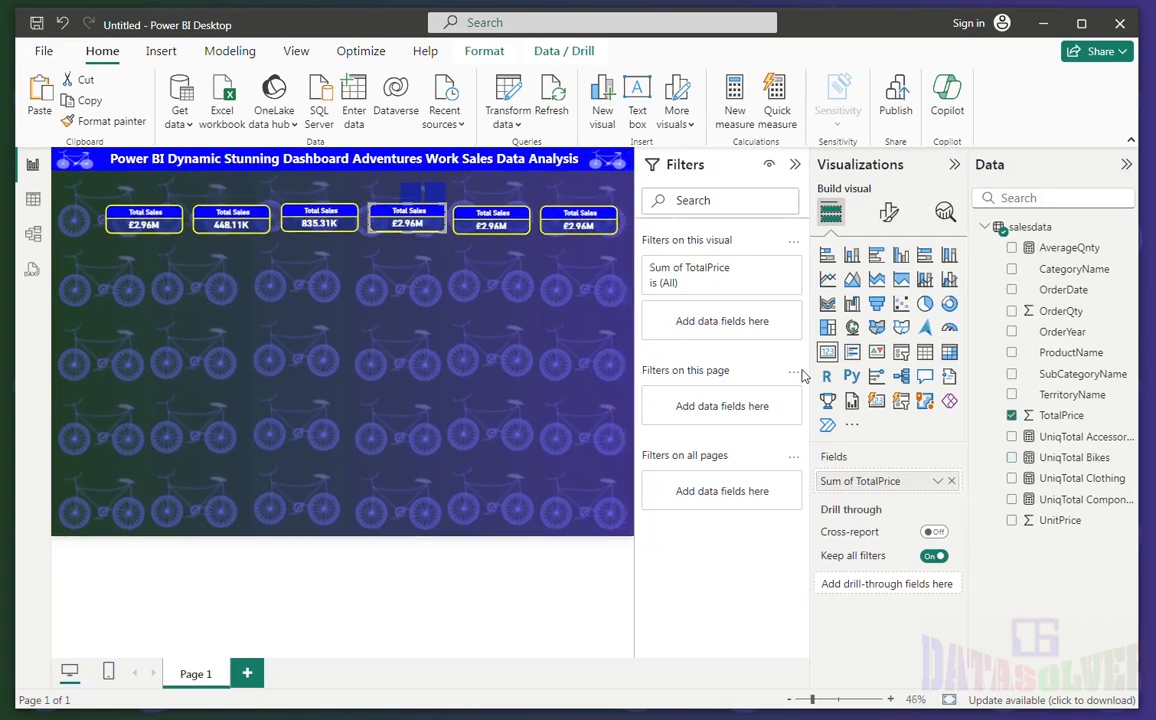
{"action": "left_click", "coordinate": [1012, 416]}
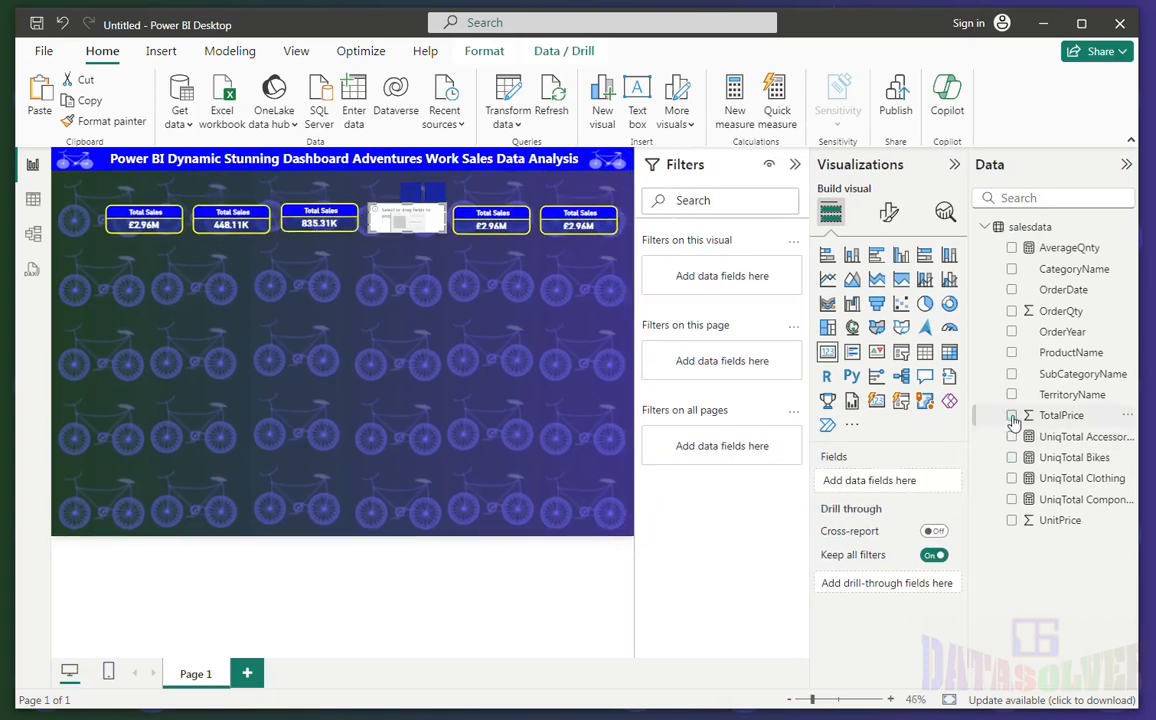
{"action": "left_click", "coordinate": [1012, 478]}
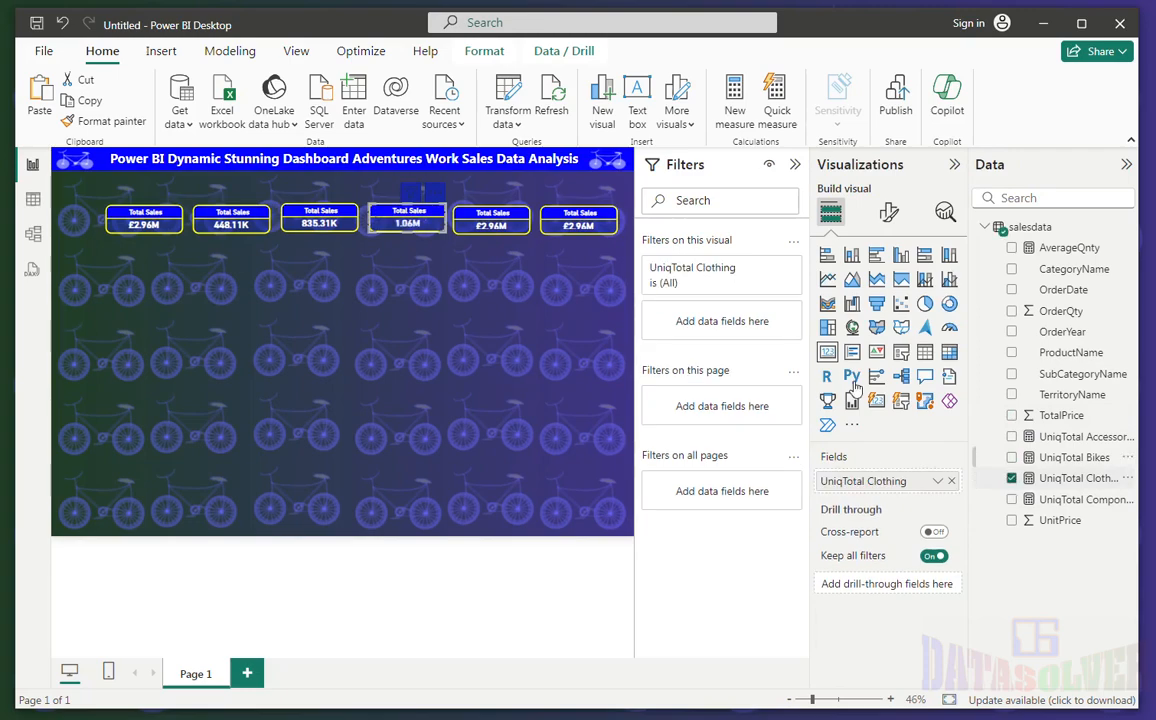
{"action": "left_click", "coordinate": [491, 220]}
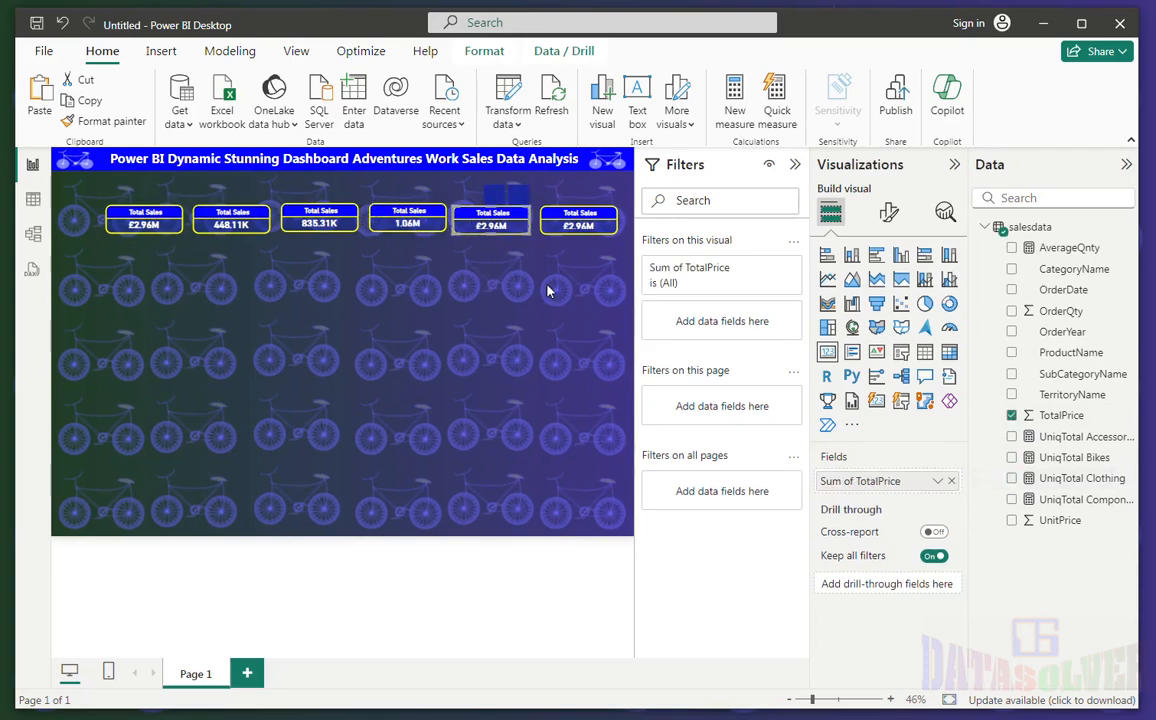
{"action": "left_click", "coordinate": [1012, 415]}
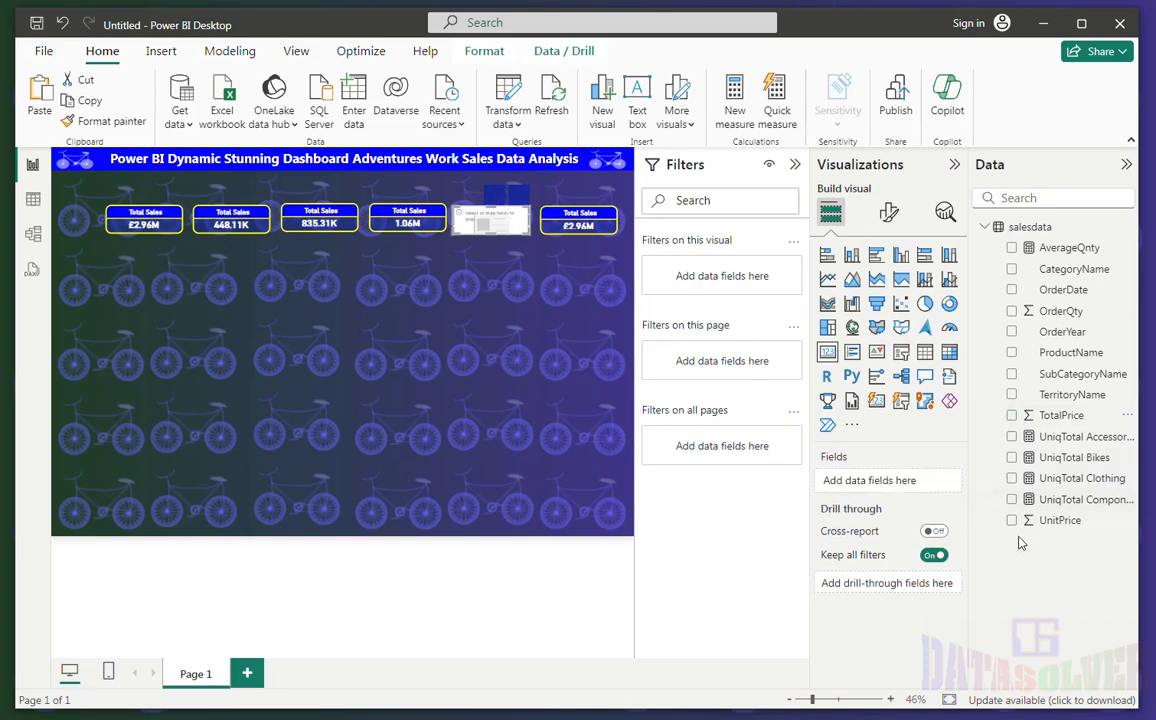
{"action": "left_click", "coordinate": [1012, 499]}
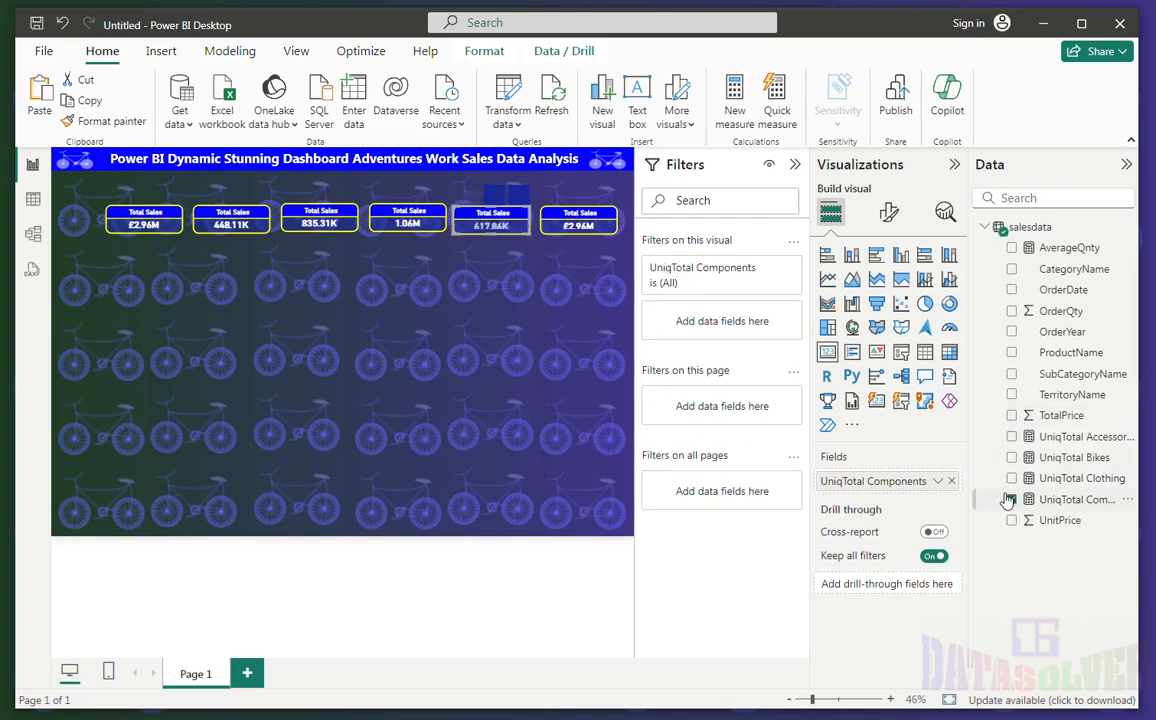
- Replace the TotalPrice field with AverageQnty on the sixth card and show its callout value without decimal places
{"action": "left_click", "coordinate": [558, 226]}
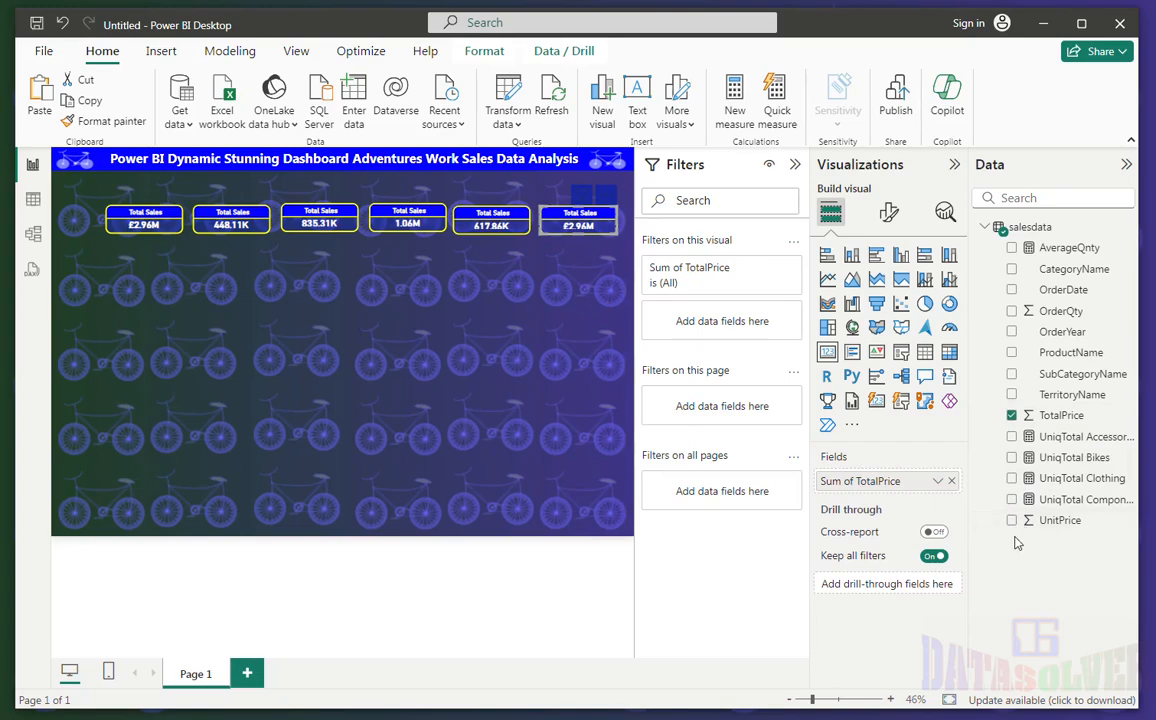
{"action": "left_click", "coordinate": [1012, 415]}
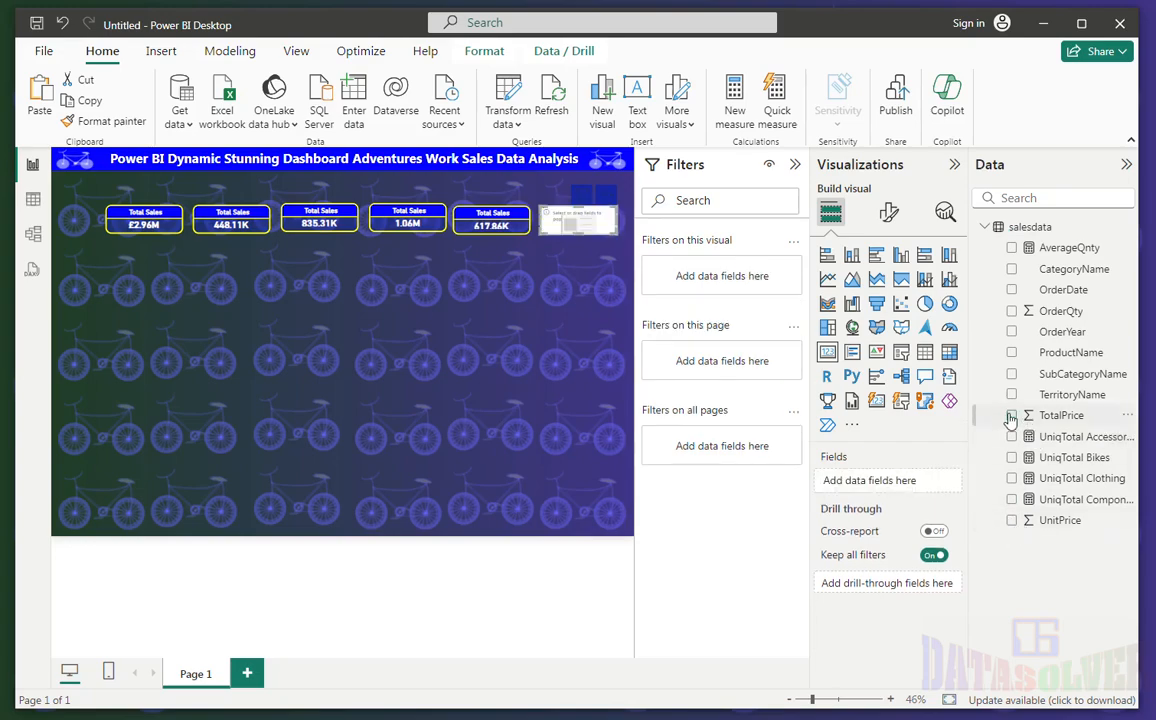
{"action": "left_click", "coordinate": [1011, 249]}
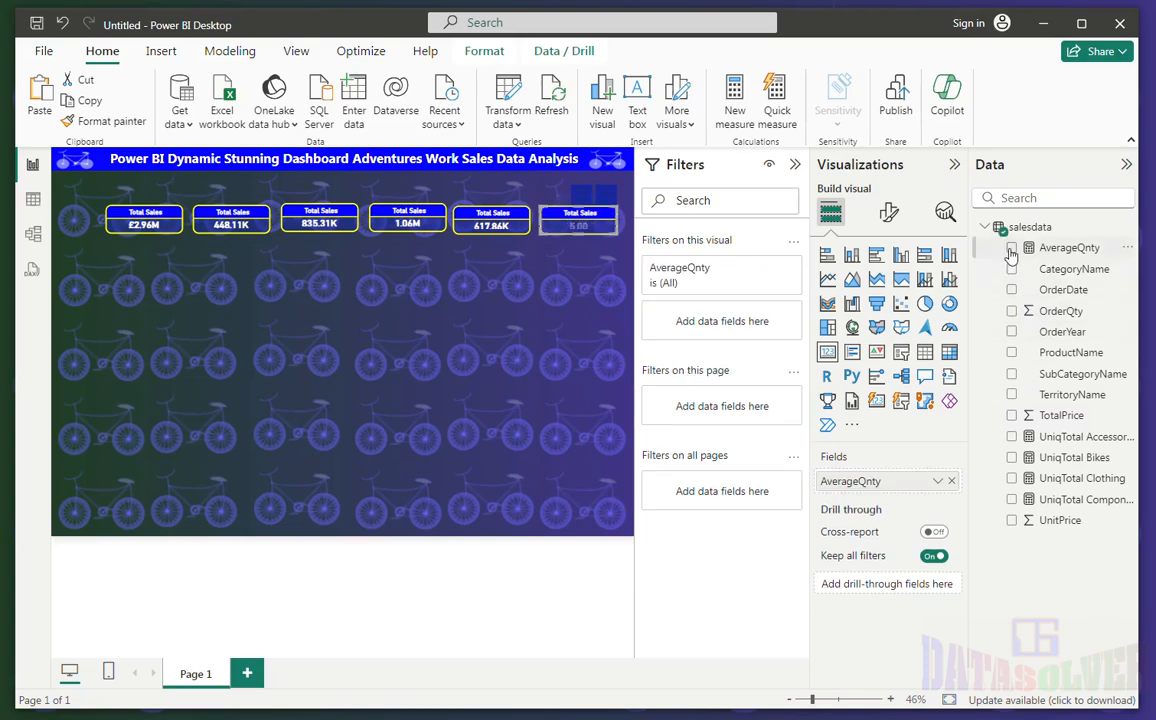
{"action": "left_click", "coordinate": [889, 214]}
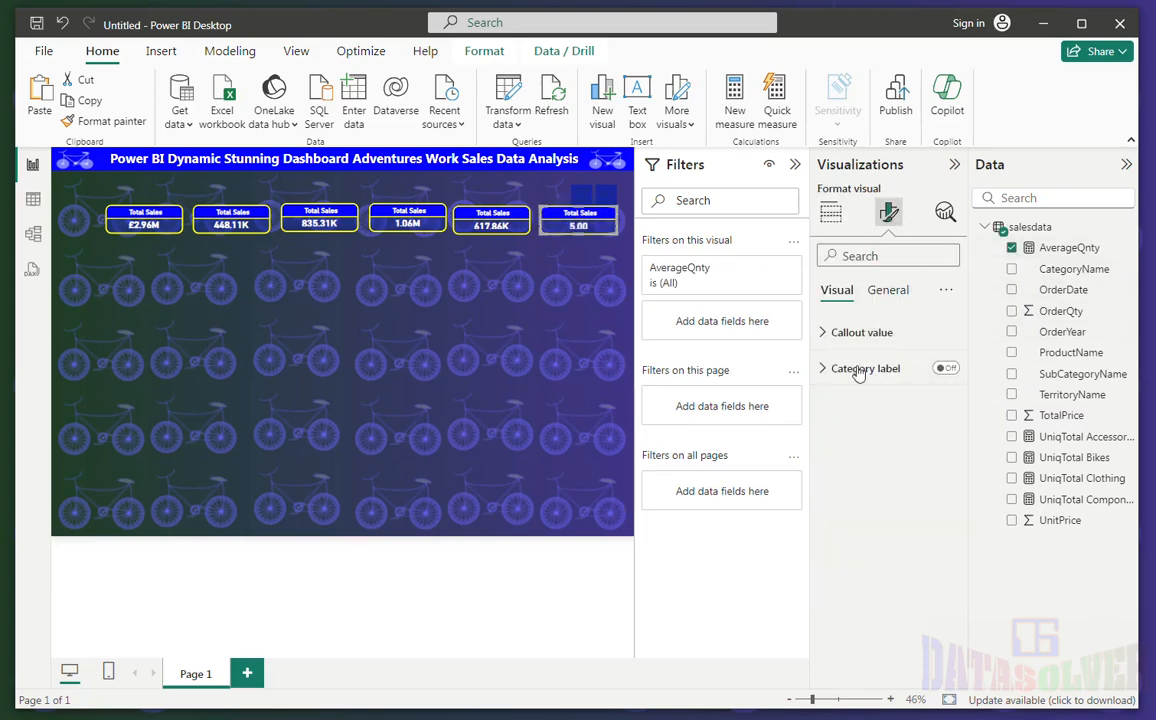
{"action": "left_click", "coordinate": [866, 336]}
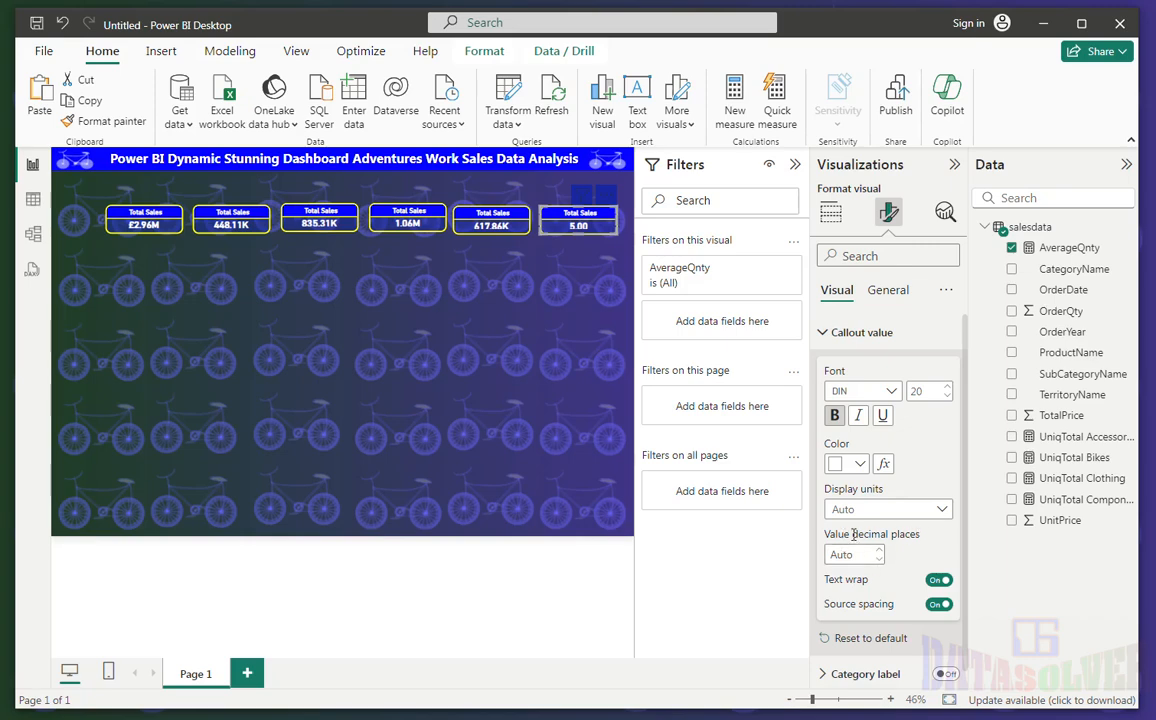
{"action": "left_click", "coordinate": [877, 559]}
{"action": "left_click", "coordinate": [400, 320]}
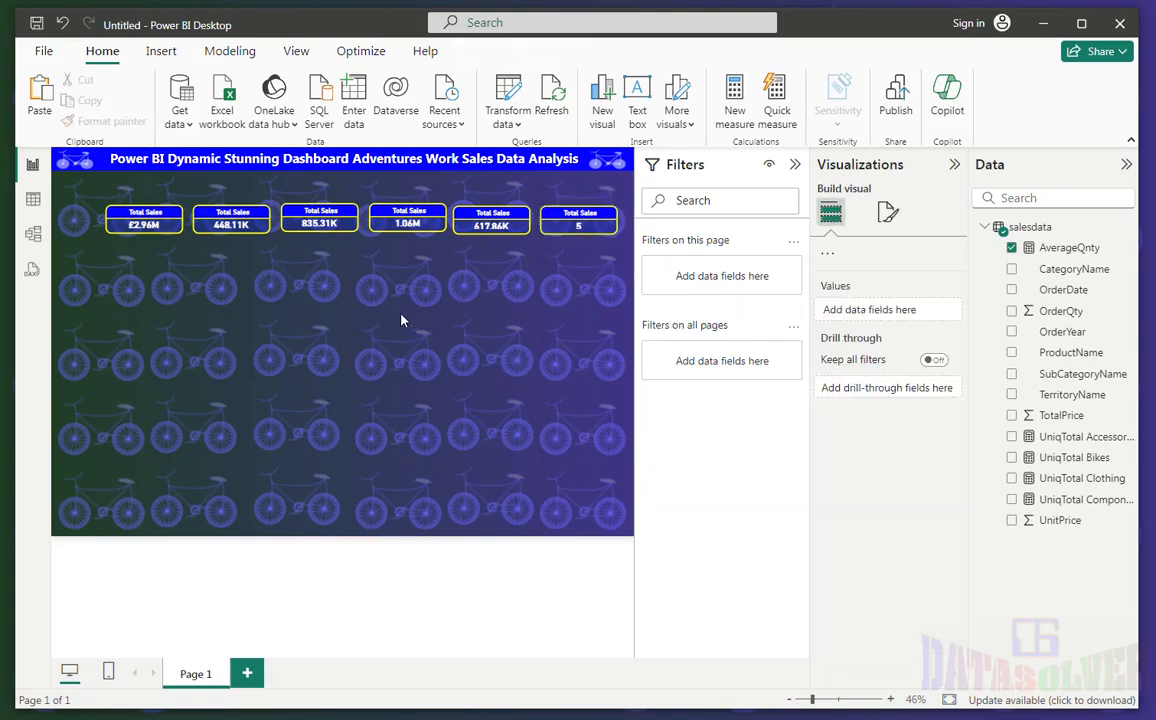
- Change the title text of the second card to "Accessories Total"
{"action": "left_click", "coordinate": [227, 216]}
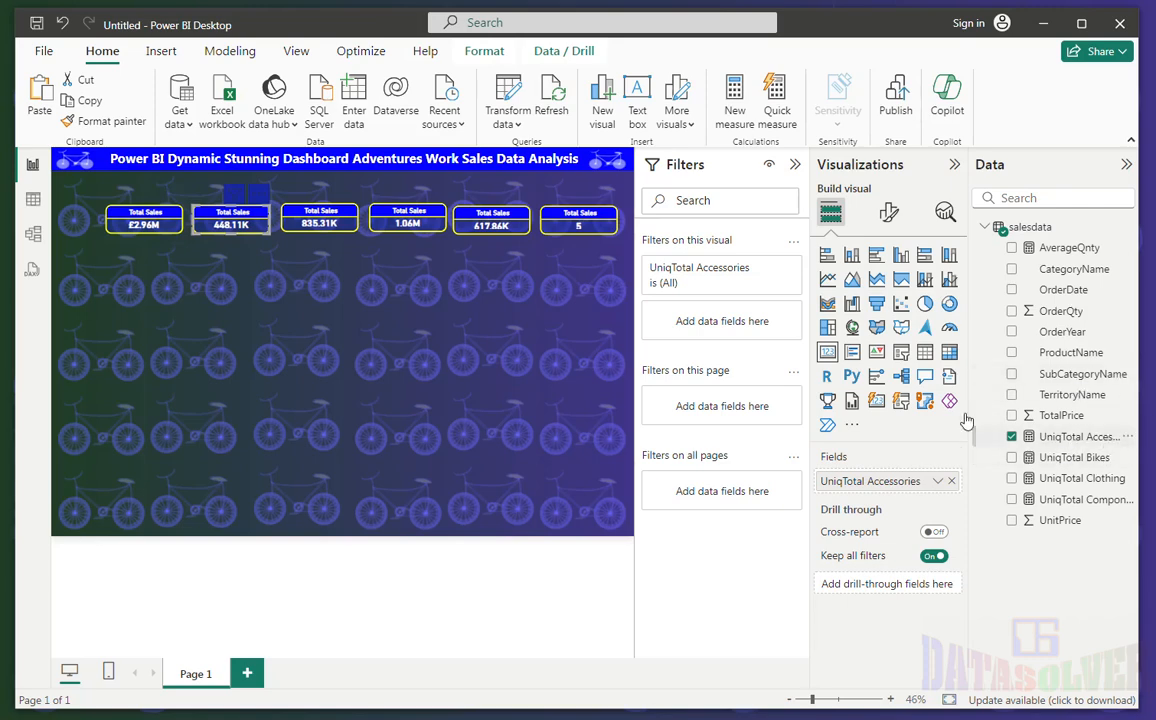
{"action": "left_click", "coordinate": [888, 213]}
{"action": "left_click", "coordinate": [888, 290]}
{"action": "left_click", "coordinate": [845, 368]}
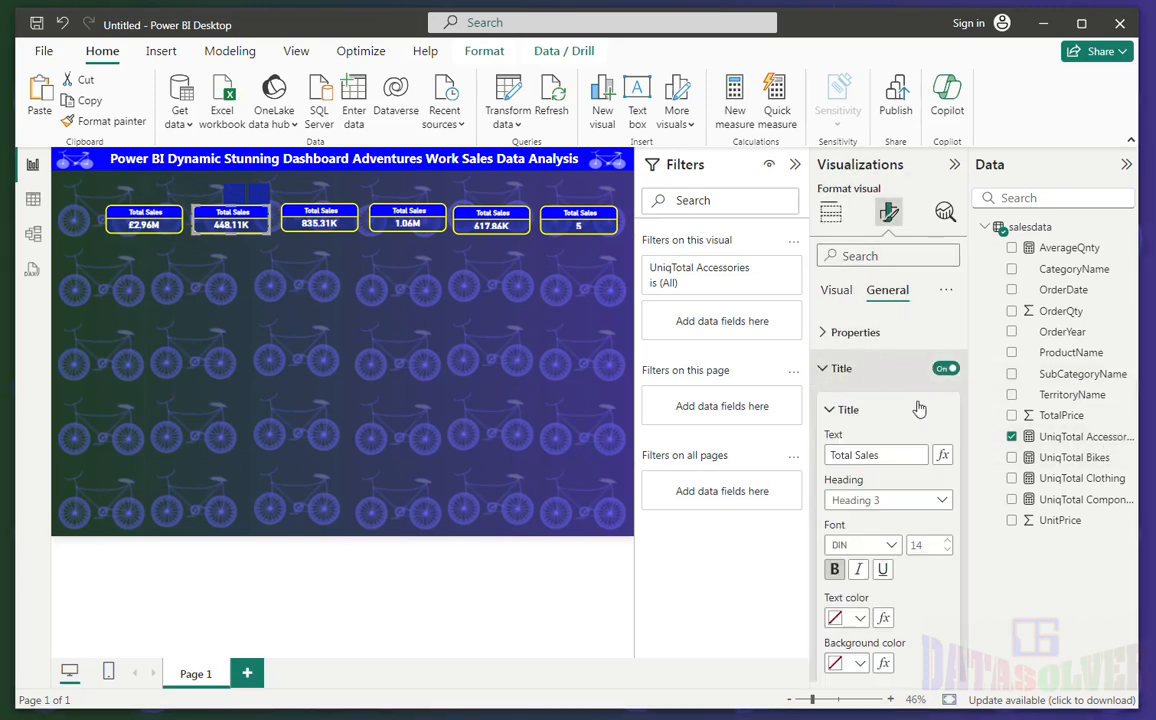
{"action": "left_click_drag", "start_coordinate": [855, 455], "coordinate": [876, 456]}
{"action": "key", "text": "ctrl+a"}
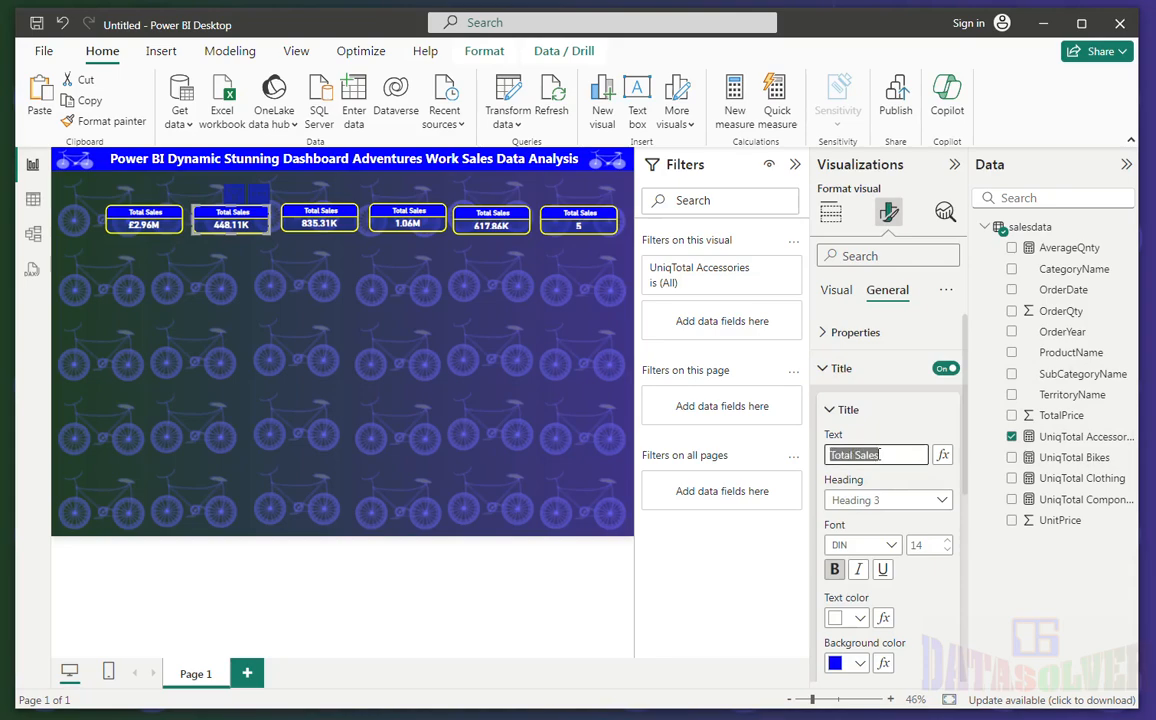
{"action": "type", "text": "Accessories Total"}
{"action": "key", "text": "Return"}
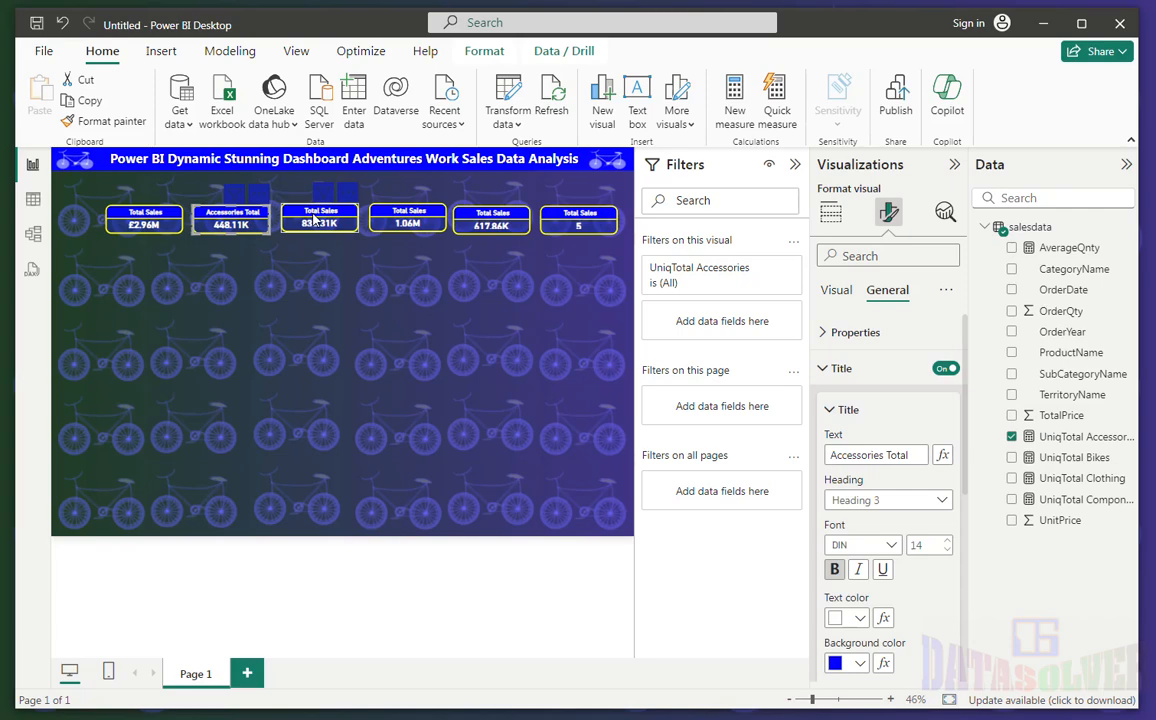
- Change the title text of the third card to "Bikes Total" and of the fourth card to "Clothing Total"
{"action": "left_click", "coordinate": [314, 220]}
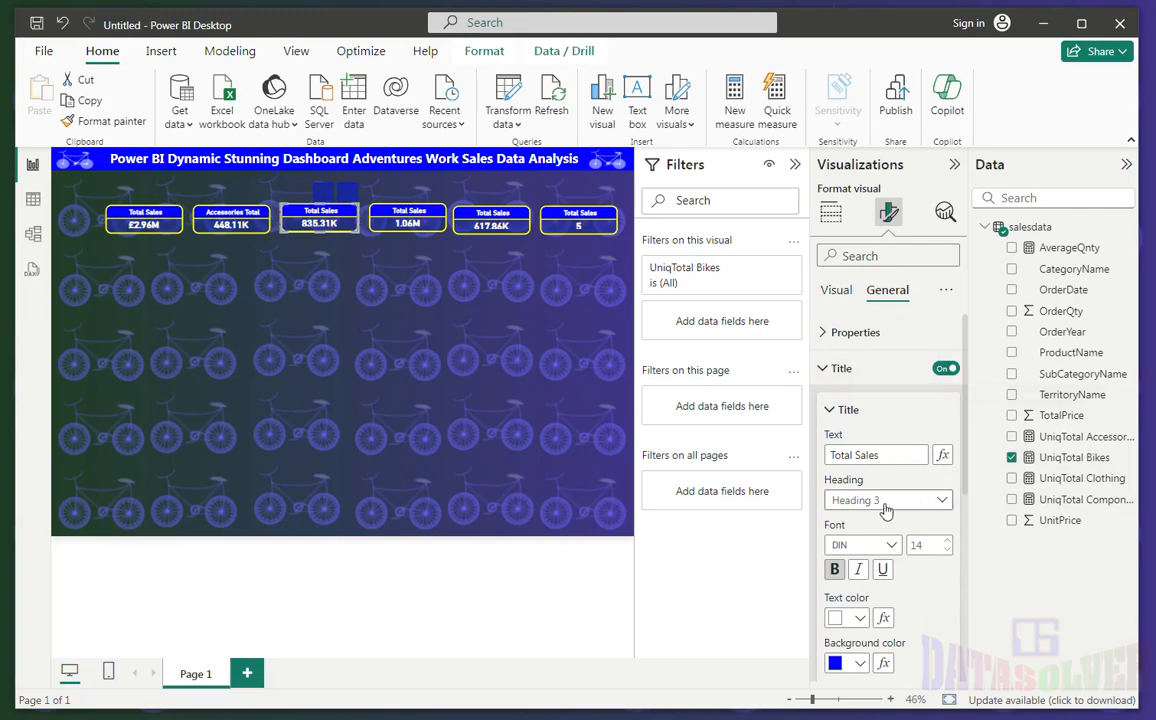
{"action": "left_click", "coordinate": [903, 456]}
{"action": "left_click_drag", "start_coordinate": [903, 456], "coordinate": [749, 454]}
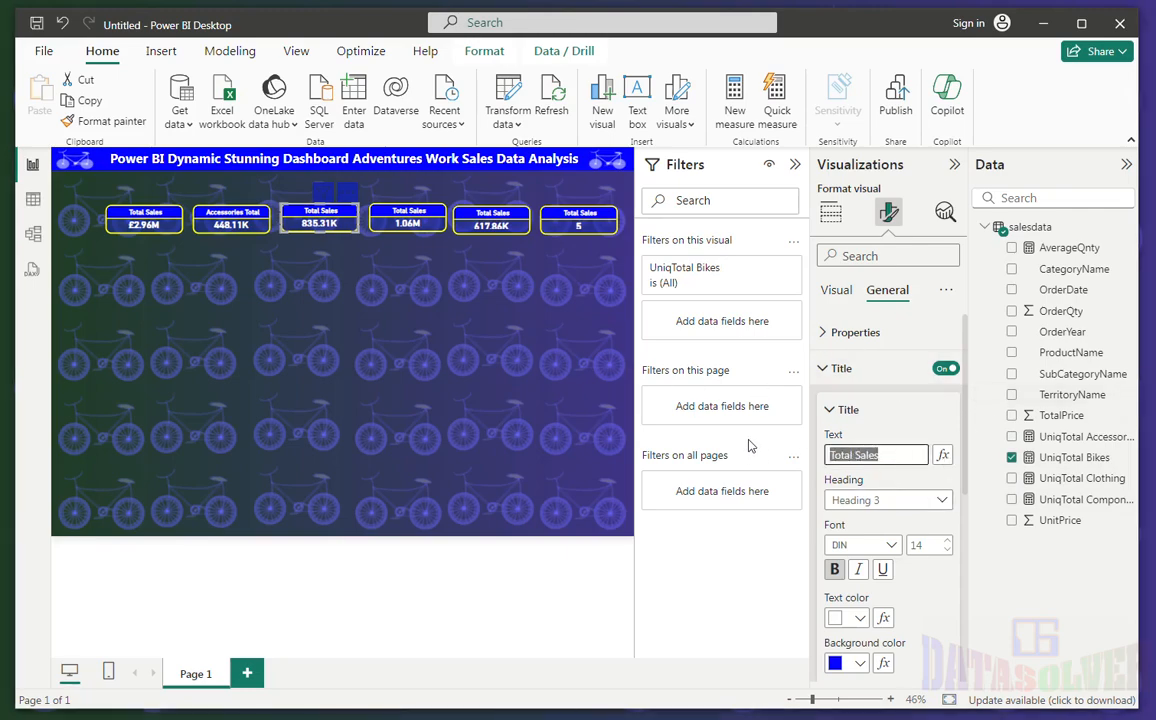
{"action": "type", "text": "Bikes Total"}
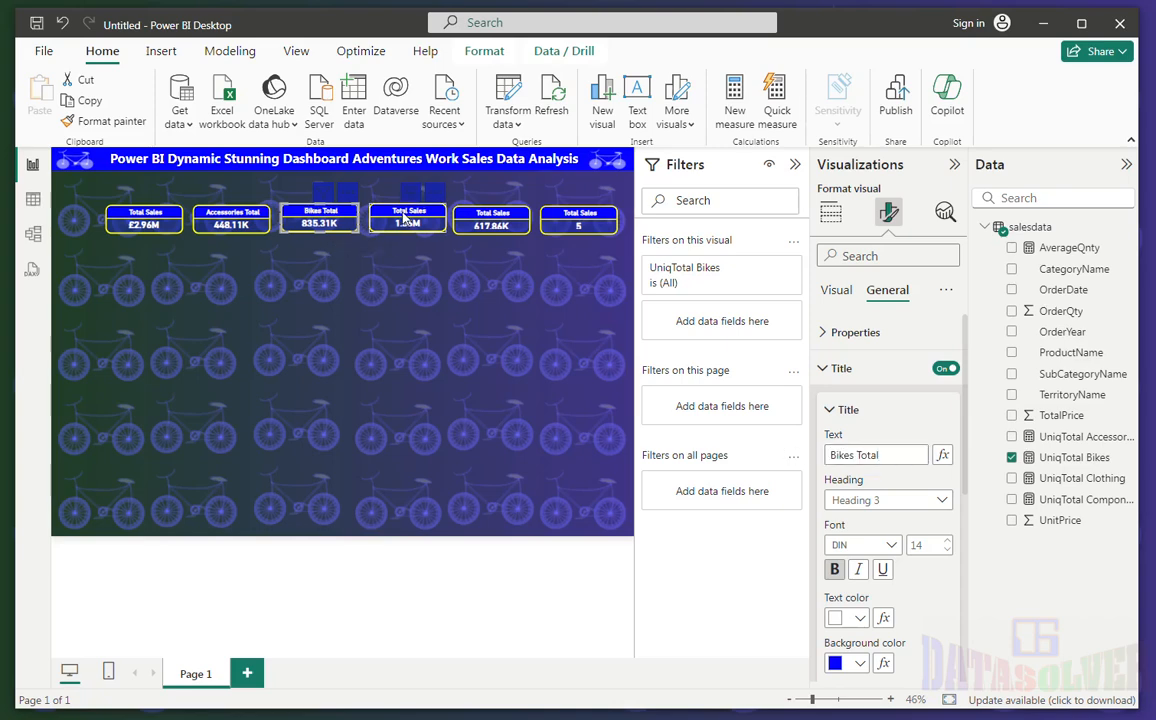
{"action": "left_click", "coordinate": [405, 218]}
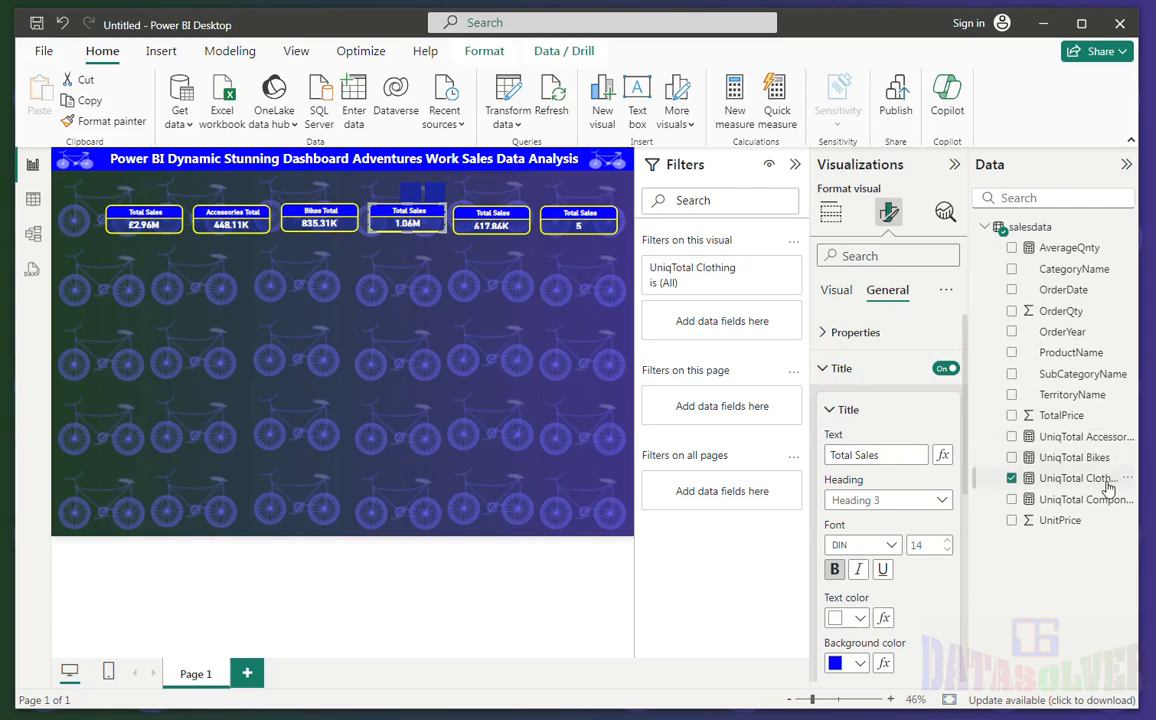
{"action": "double_click", "coordinate": [866, 455]}
{"action": "key", "text": "ctrl+a"}
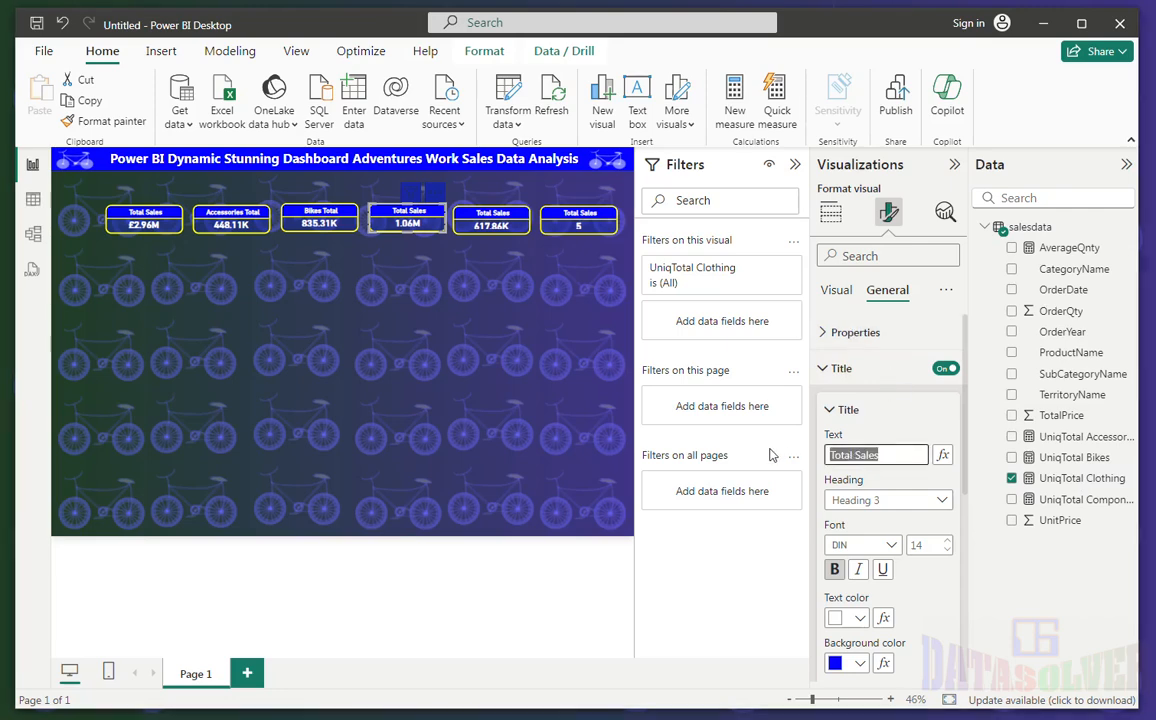
{"action": "type", "text": "Clothing Total"}
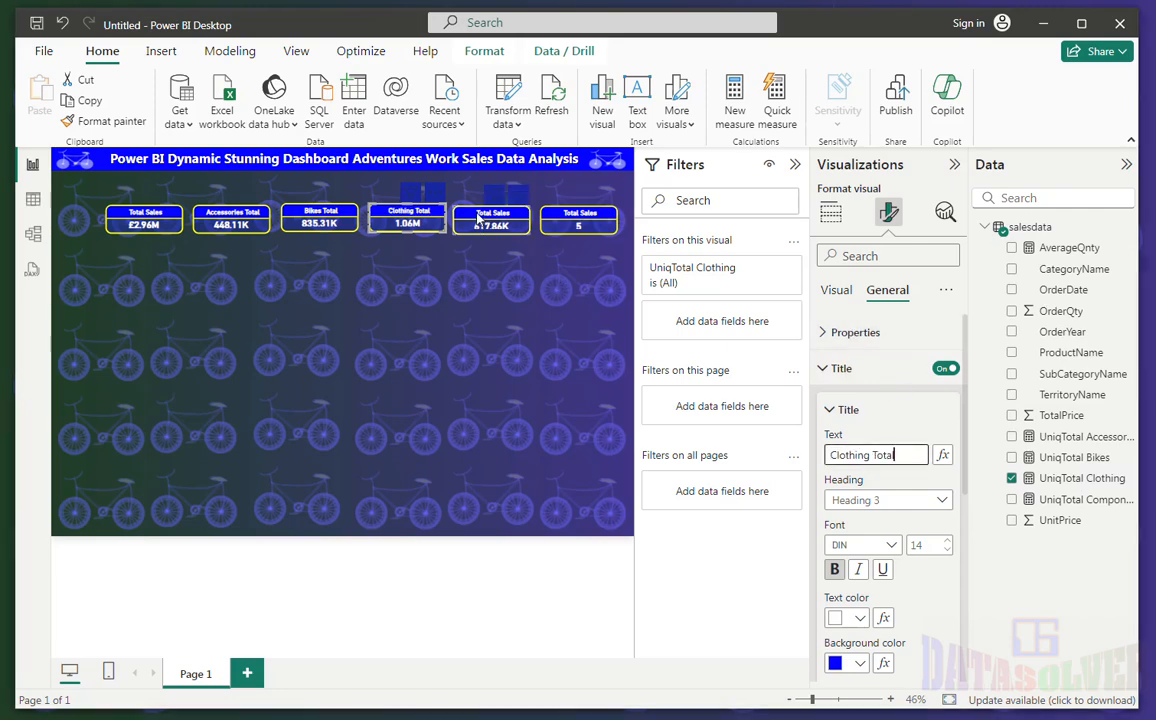
- Change the title text of the fifth card to "Components Total" and of the sixth card to "Average Qnty"
{"action": "left_click", "coordinate": [491, 220]}
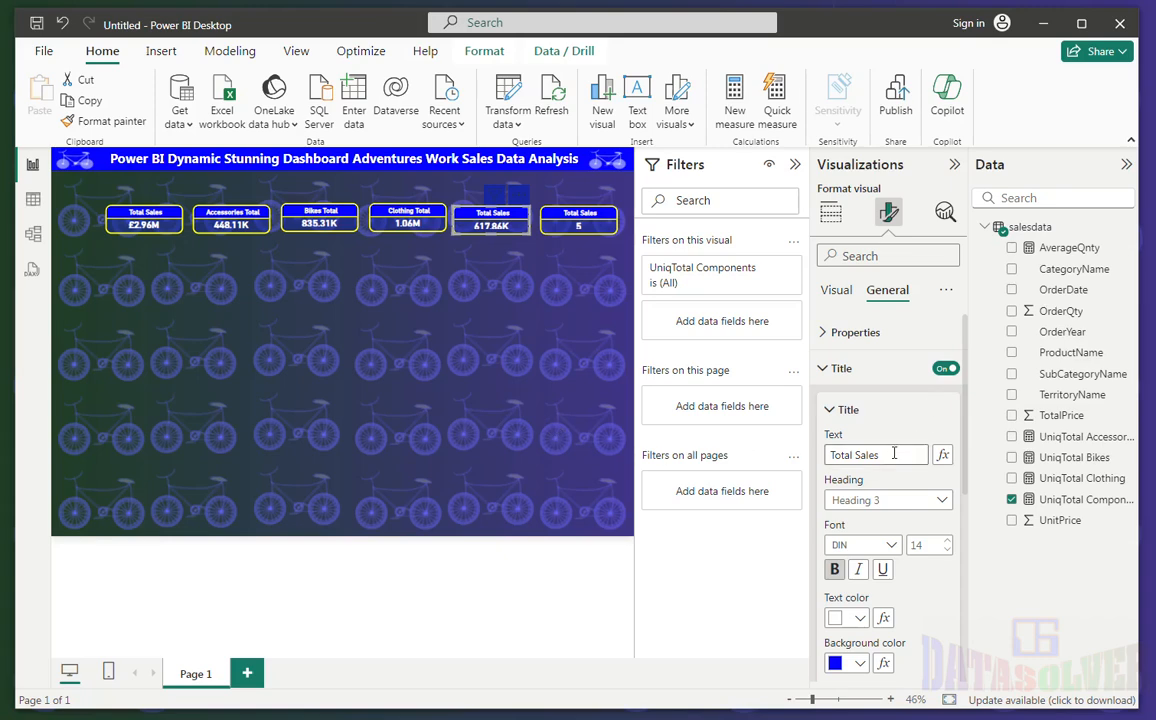
{"action": "left_click_drag", "start_coordinate": [874, 455], "coordinate": [805, 453]}
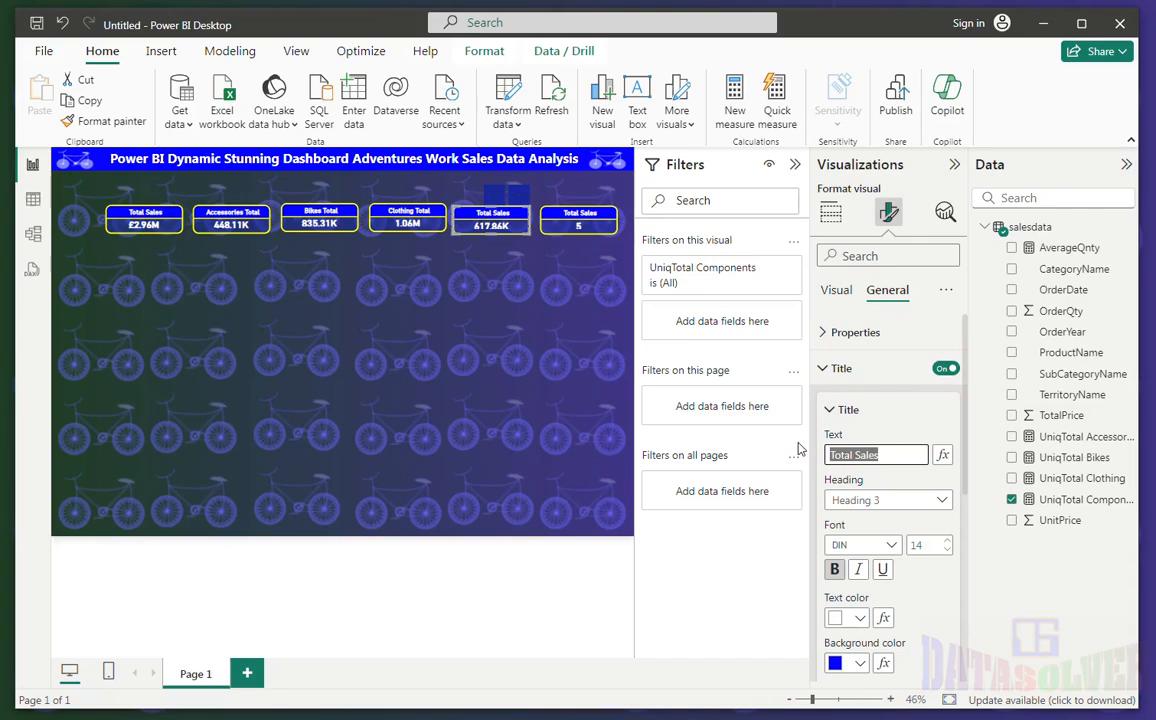
{"action": "type", "text": "Components Total"}
{"action": "left_click", "coordinate": [546, 219]}
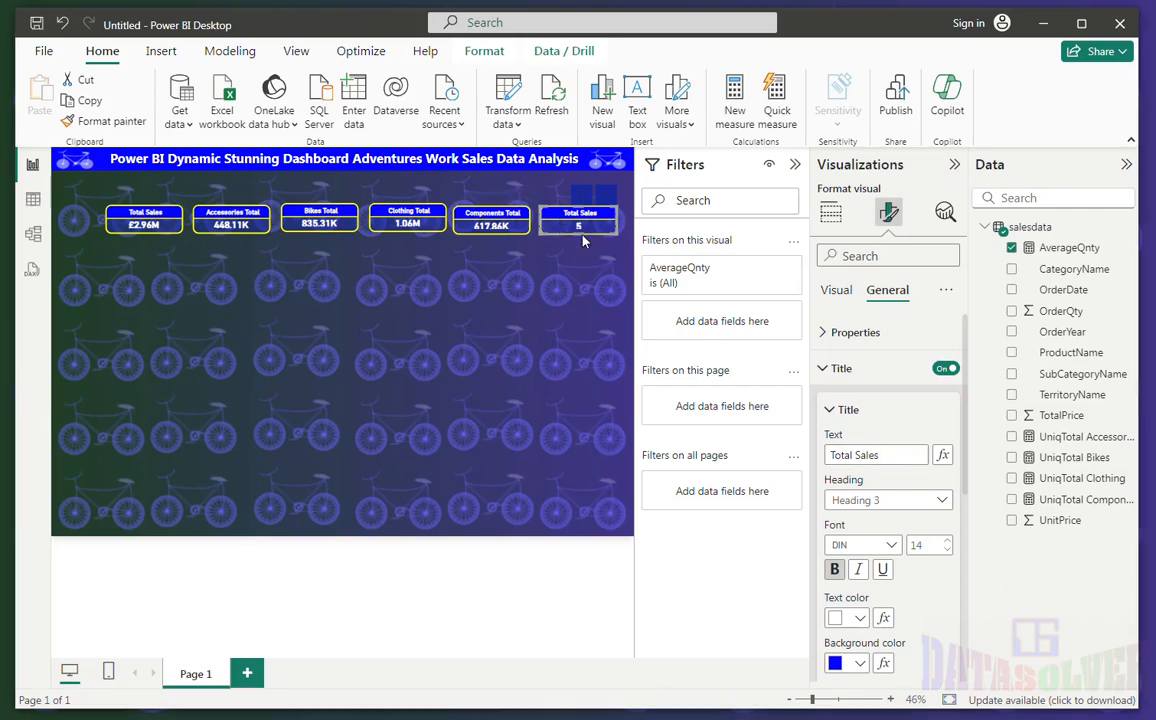
{"action": "left_click_drag", "start_coordinate": [882, 455], "coordinate": [808, 451]}
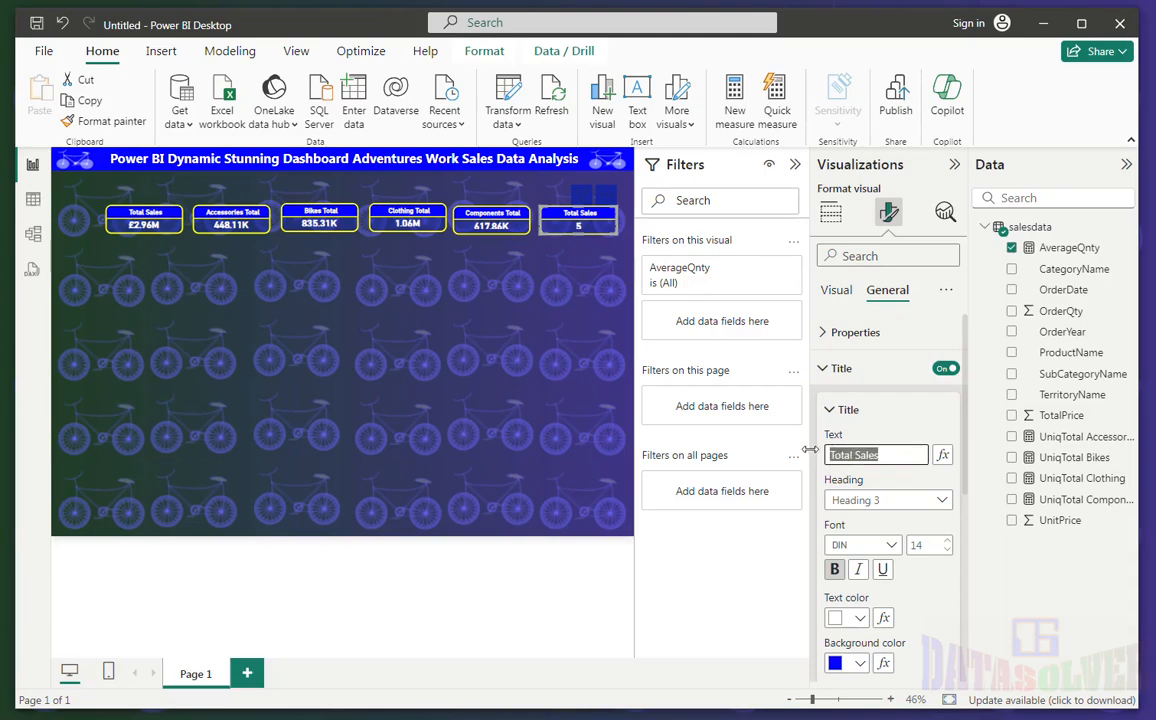
{"action": "type", "text": "Average Qnty"}
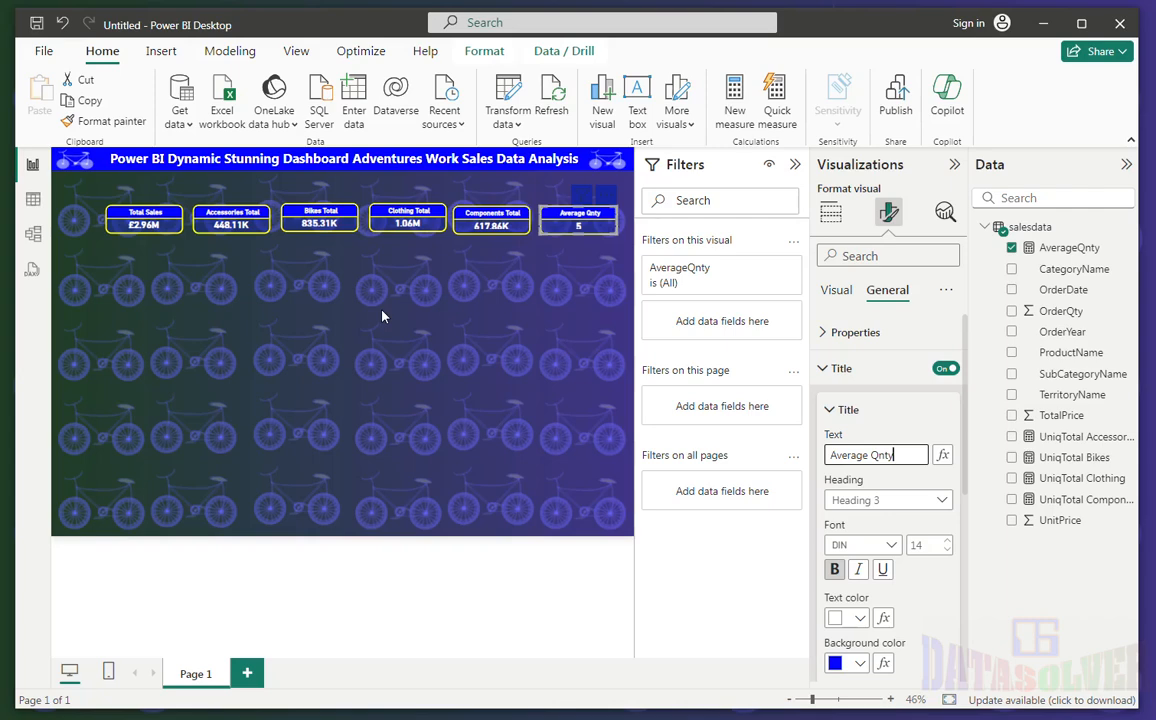
{"action": "left_click", "coordinate": [382, 316]}
- Resize all six cards together to a height of 76 and a width of 180
{"action": "left_click_drag", "start_coordinate": [84, 197], "coordinate": [563, 233]}
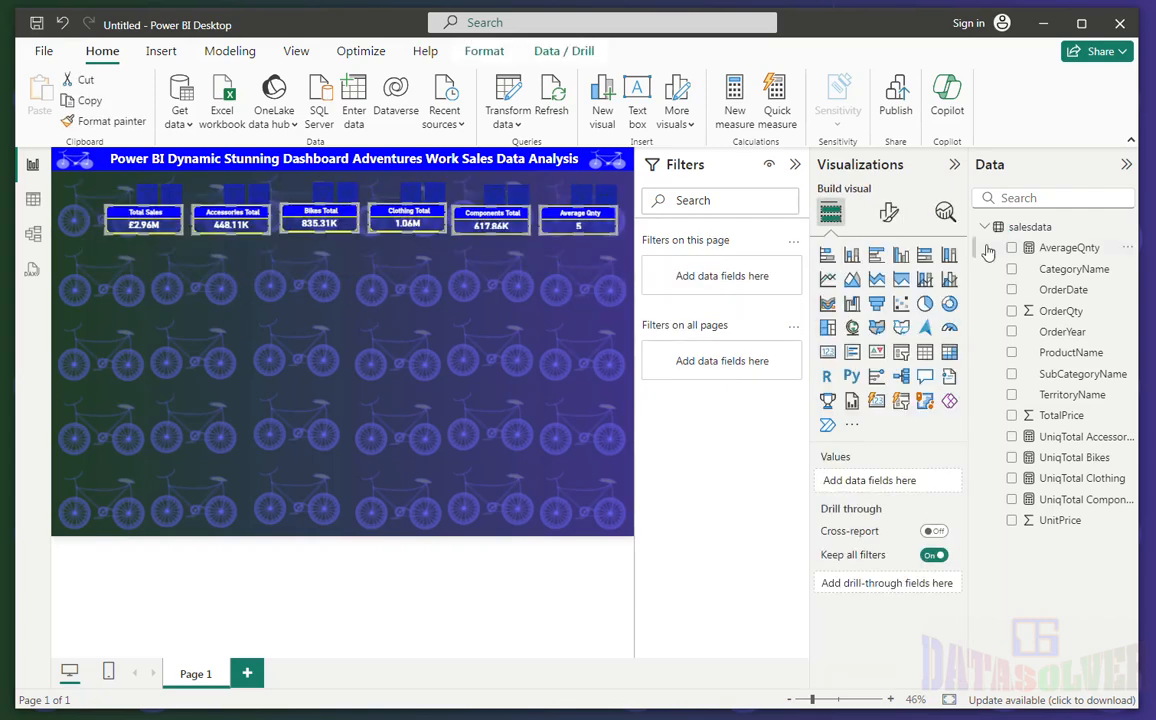
{"action": "left_click", "coordinate": [889, 213]}
{"action": "left_click", "coordinate": [880, 290]}
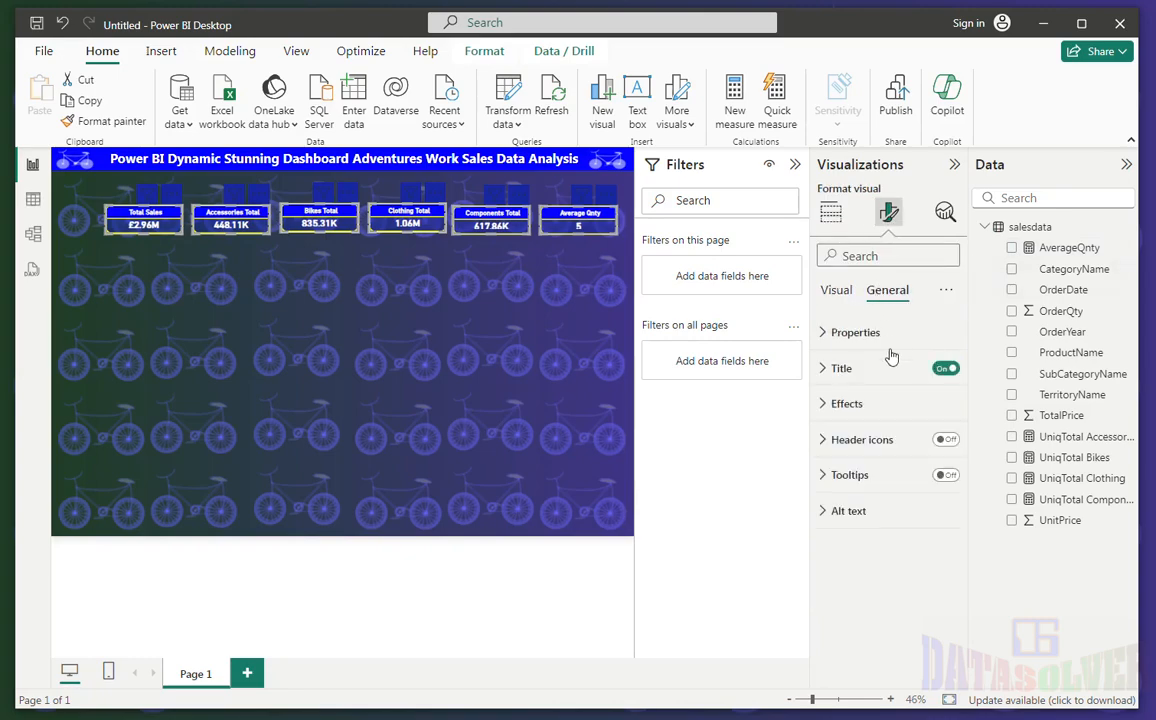
{"action": "left_click", "coordinate": [875, 335]}
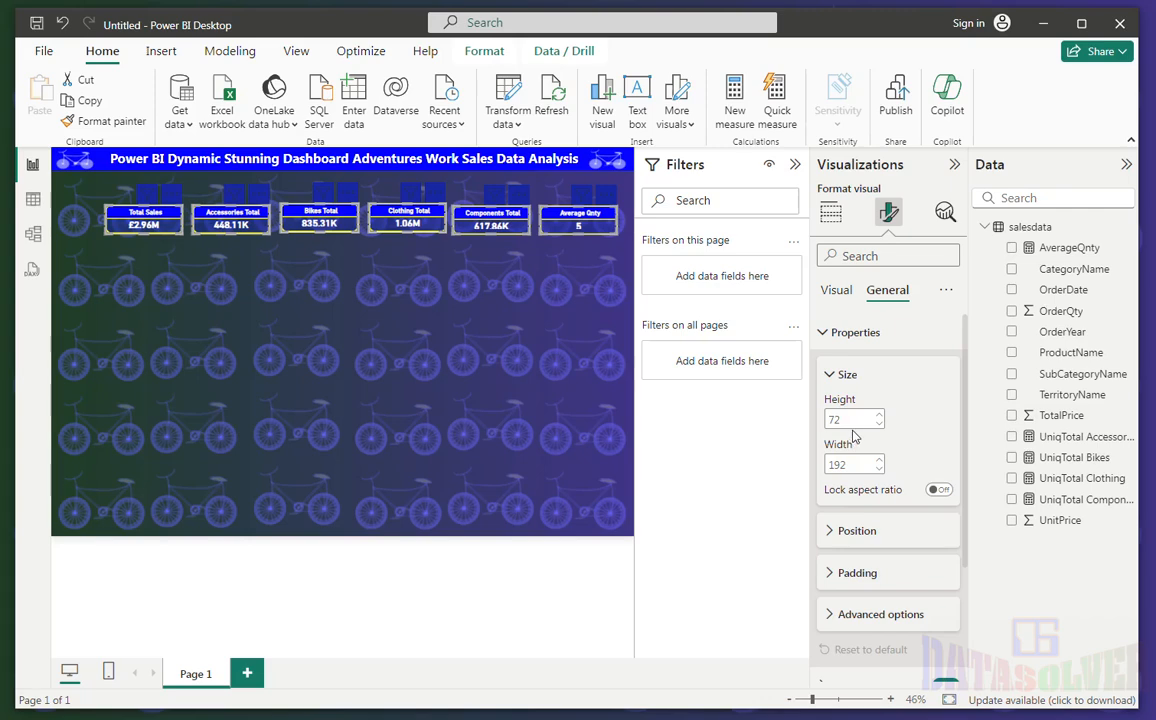
{"action": "left_click", "coordinate": [854, 420]}
{"action": "left_click", "coordinate": [855, 462]}
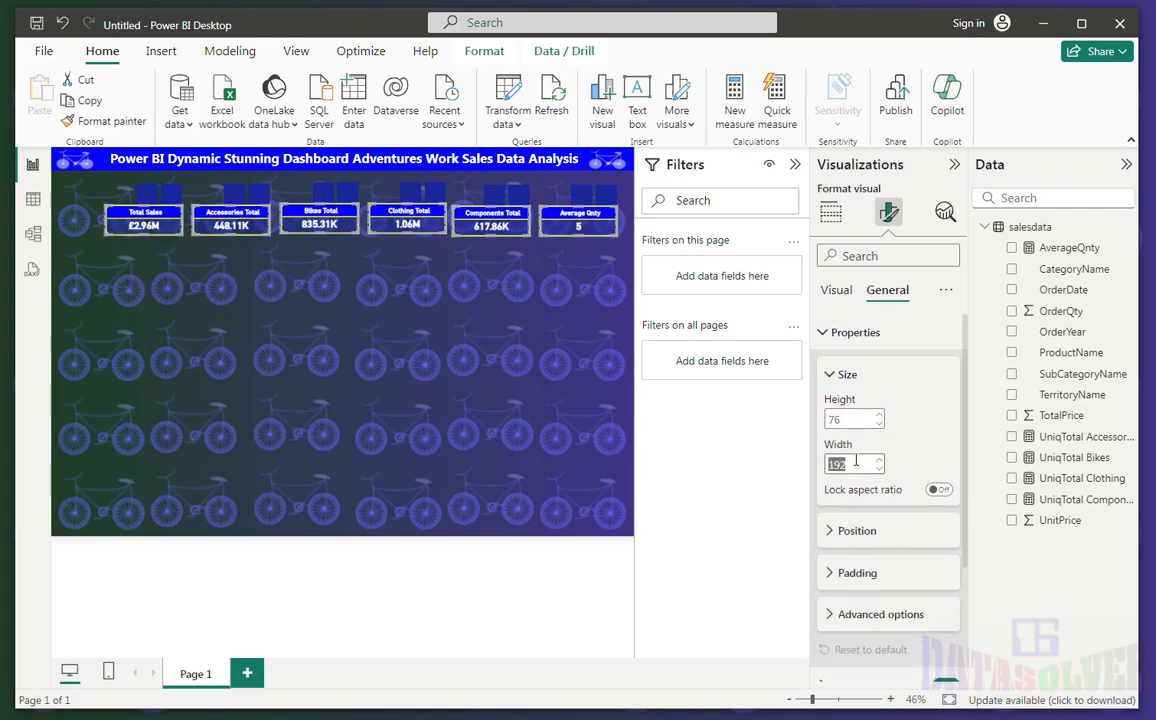
{"action": "type", "text": "180"}
{"action": "left_click", "coordinate": [344, 328]}
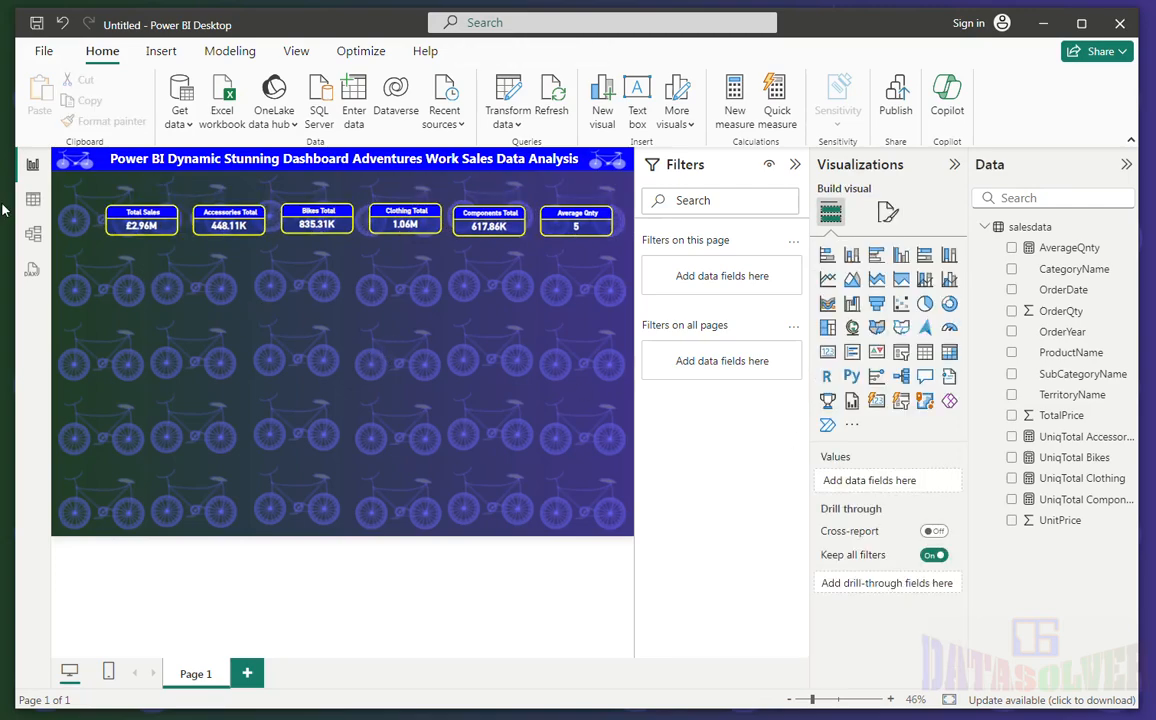
- Move the whole row of six cards up and slightly to the right, just beneath the header title
{"action": "left_click_drag", "start_coordinate": [83, 195], "coordinate": [625, 255]}
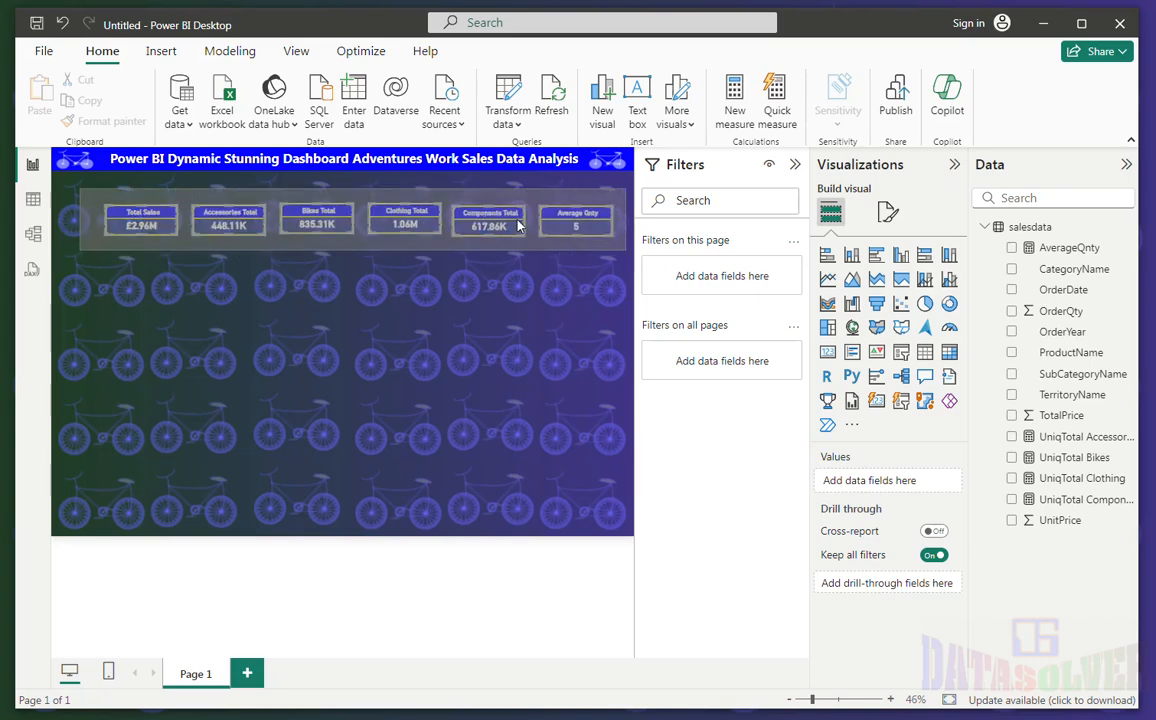
{"action": "left_click_drag", "start_coordinate": [501, 216], "coordinate": [510, 196]}
{"action": "left_click", "coordinate": [377, 289]}
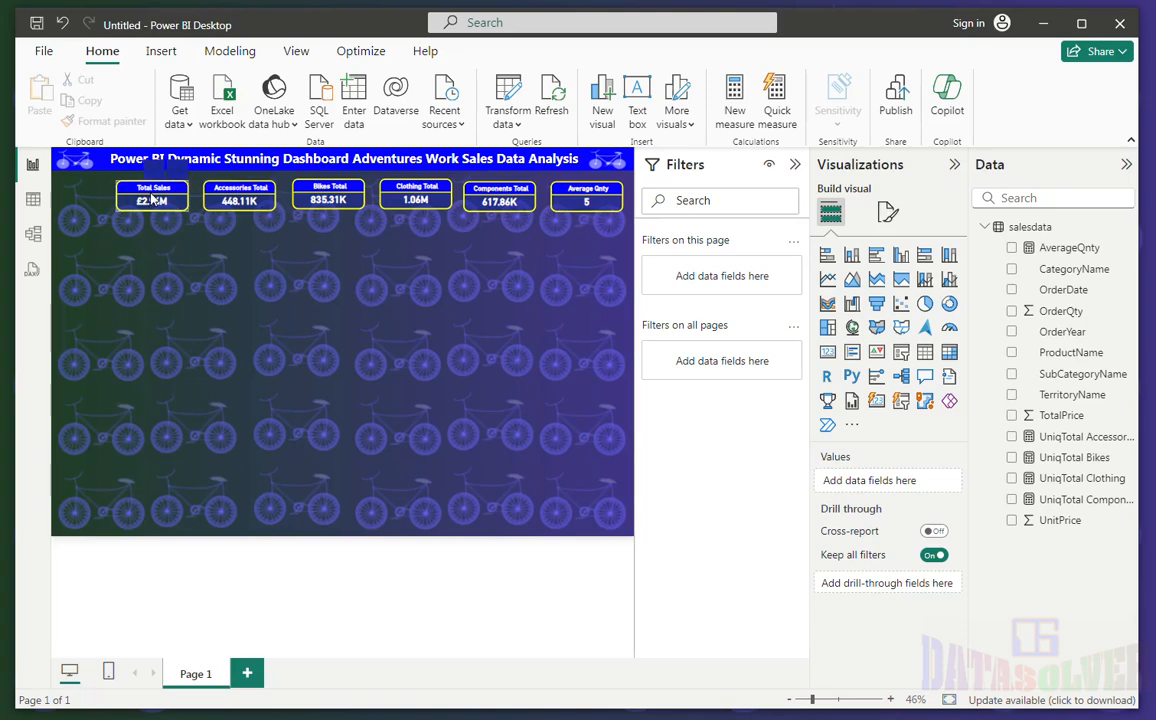
- Shift the Accessories Total card to the right toward the Bikes Total card and make it larger
{"action": "left_click", "coordinate": [246, 195]}
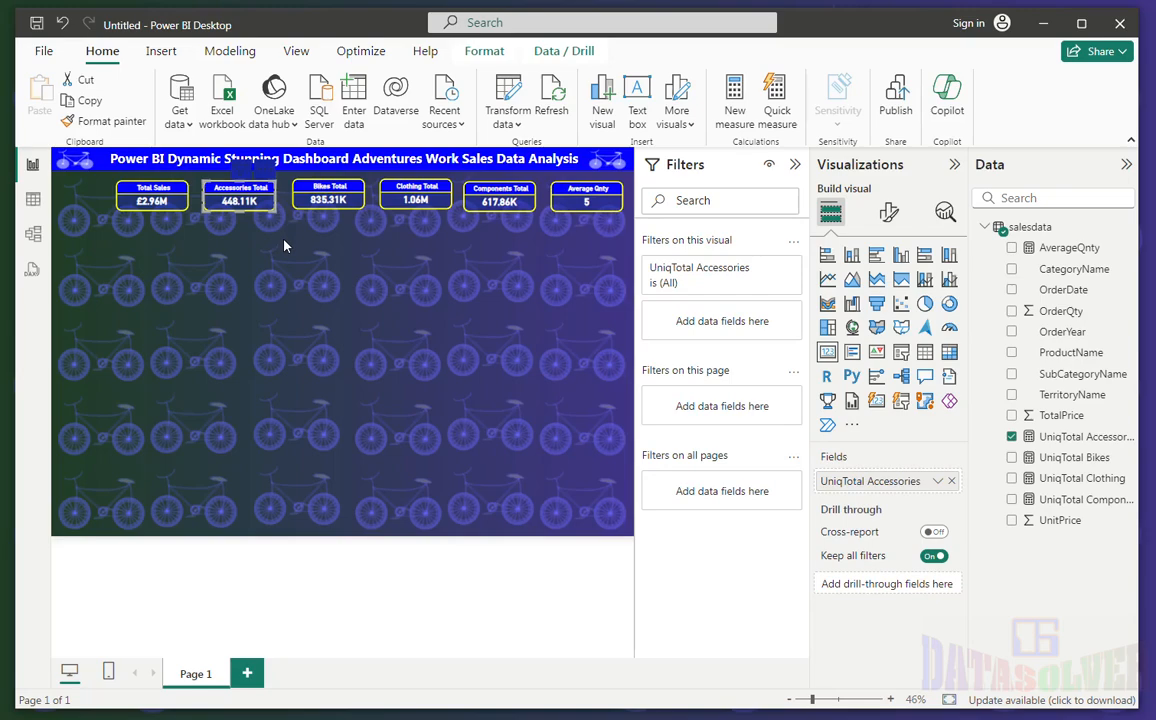
{"action": "key", "text": "Right"}
{"action": "key", "text": "Right"}
{"action": "key", "text": "Right"}
{"action": "left_click", "coordinate": [332, 260]}
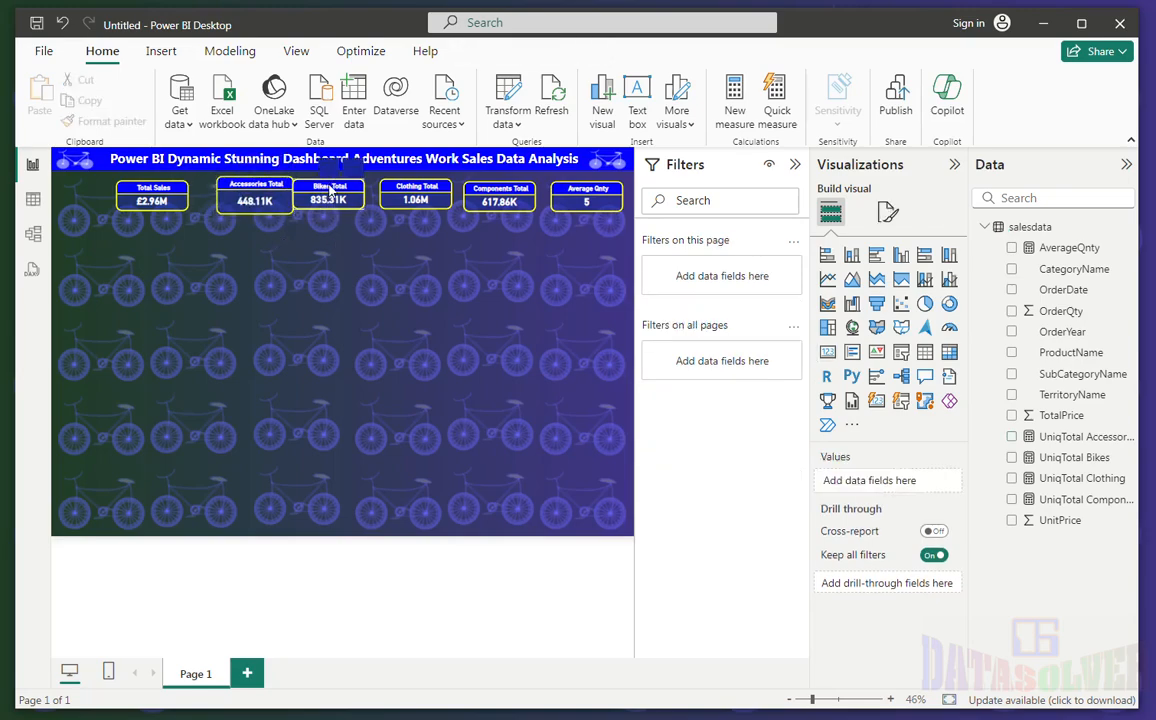
- Shift the Bikes Total card slightly to the right and move the Total Sales card right toward the Accessories Total card
{"action": "left_click", "coordinate": [342, 221]}
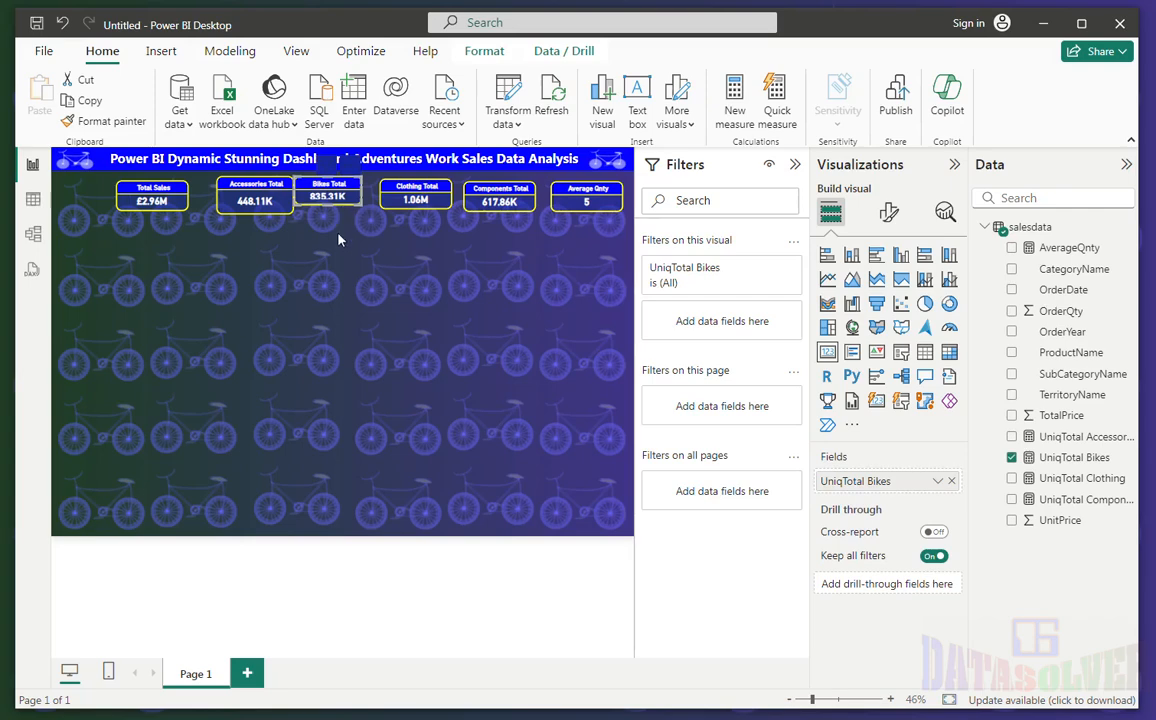
{"action": "left_click", "coordinate": [306, 214]}
{"action": "mouse_move", "coordinate": [318, 189]}
{"action": "left_mouse_down"}
{"action": "mouse_move", "coordinate": [347, 187]}
{"action": "mouse_move", "coordinate": [329, 185]}
{"action": "left_mouse_up"}
{"action": "left_click_drag", "start_coordinate": [150, 192], "coordinate": [209, 192]}
- Select all six measure cards together and set their height to 76 and width to 180
{"action": "left_click_drag", "start_coordinate": [163, 284], "coordinate": [630, 178]}
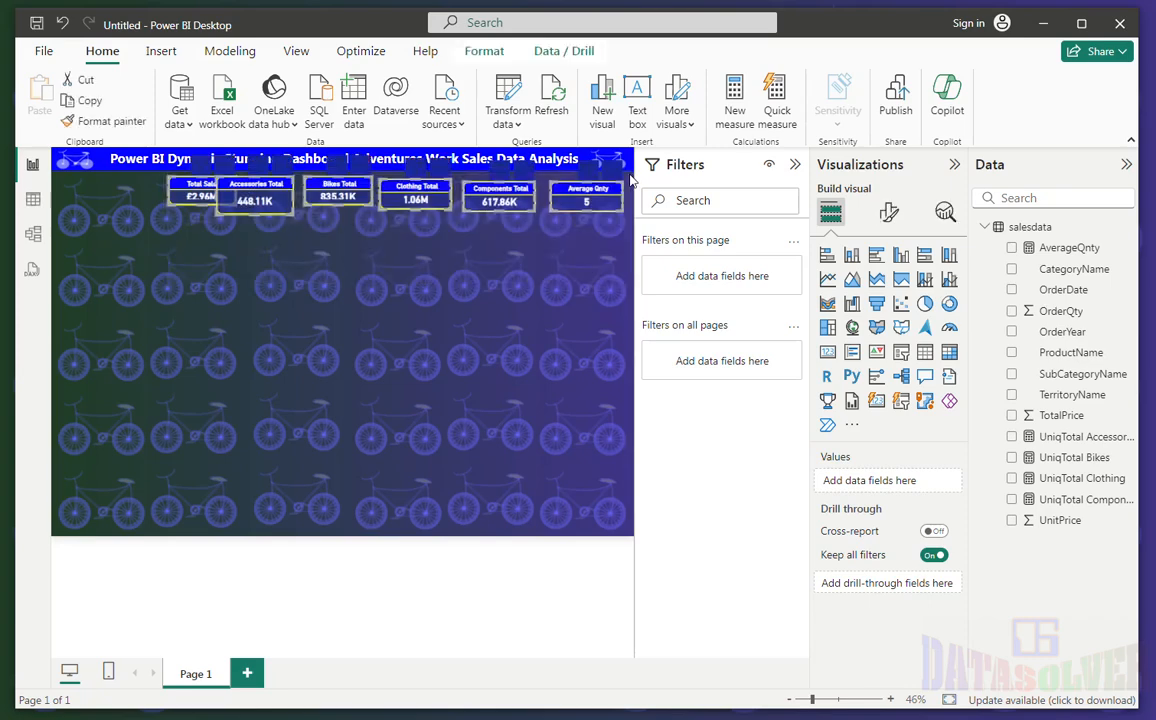
{"action": "left_click", "coordinate": [889, 212]}
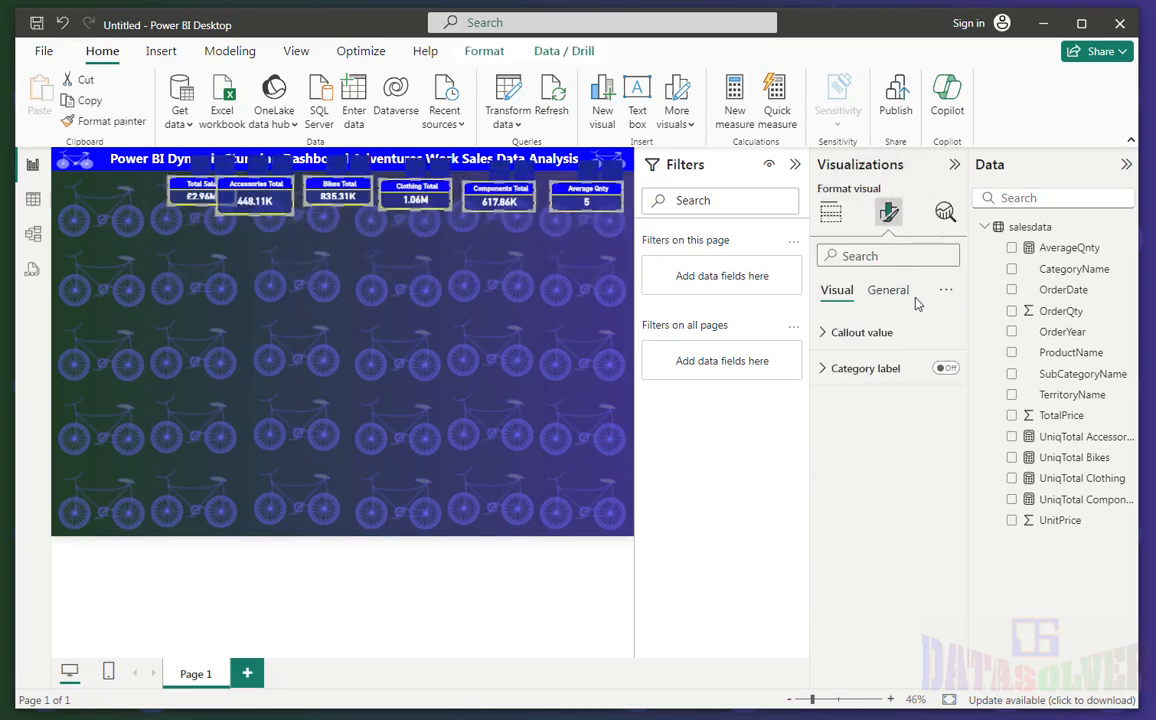
{"action": "left_click", "coordinate": [880, 291]}
{"action": "left_click", "coordinate": [868, 334]}
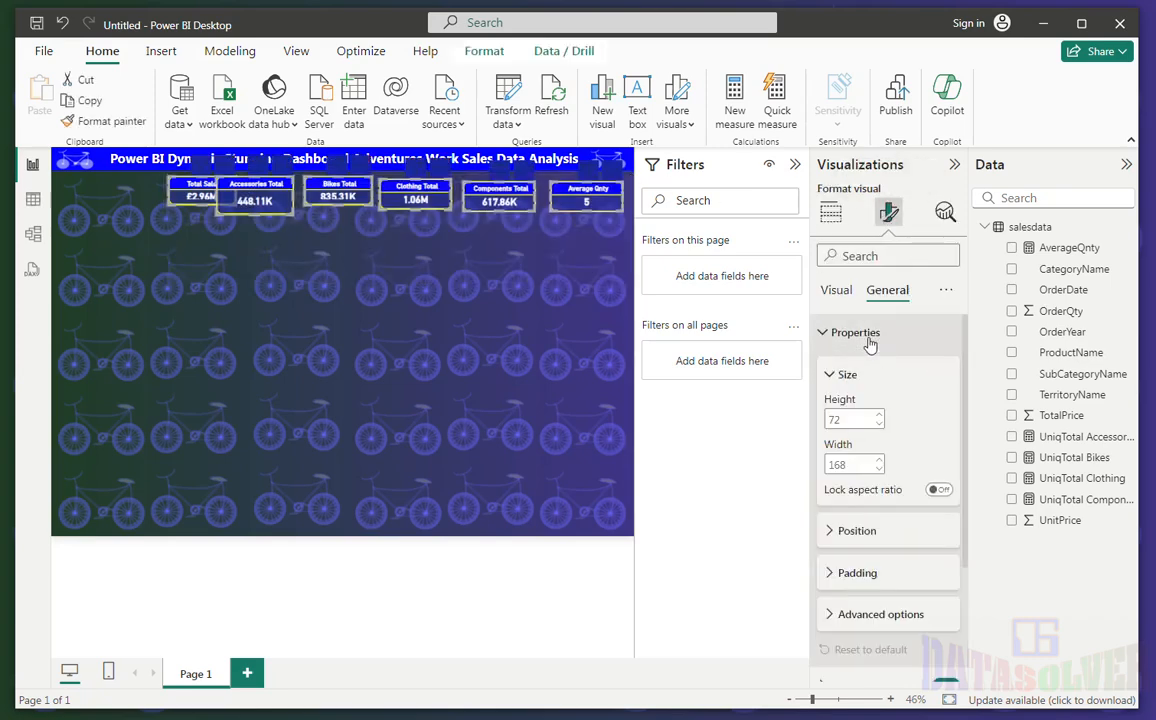
{"action": "left_click", "coordinate": [856, 420]}
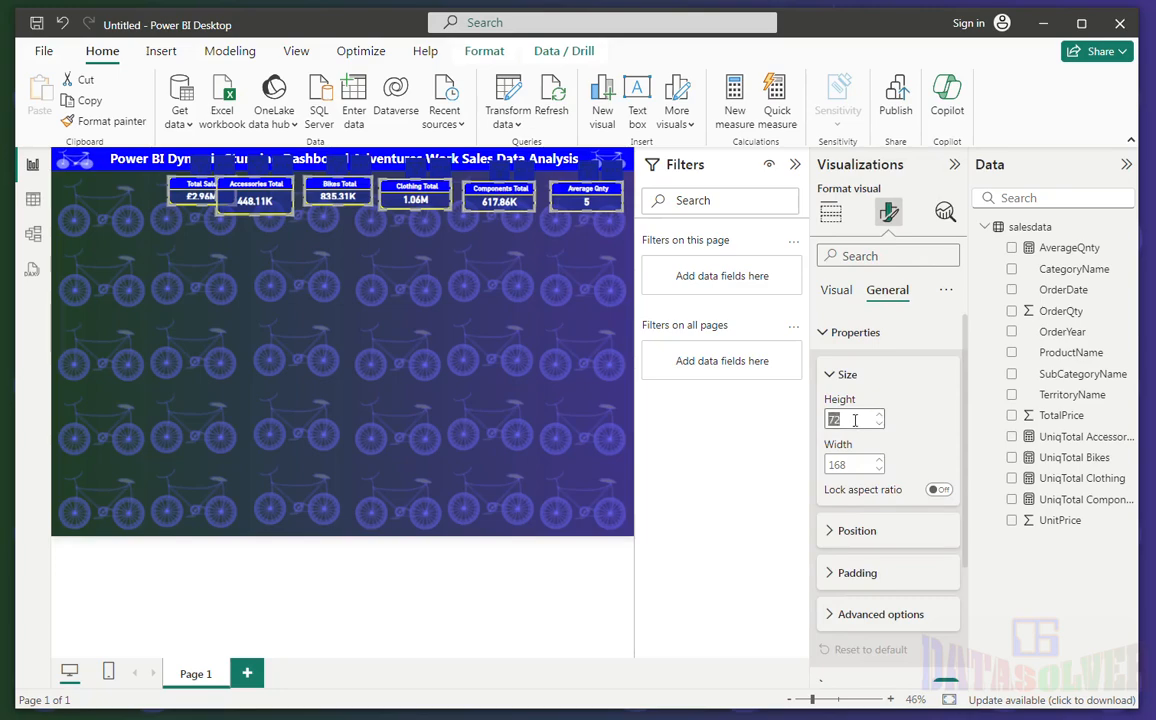
{"action": "type", "text": "76"}
{"action": "left_click", "coordinate": [861, 466]}
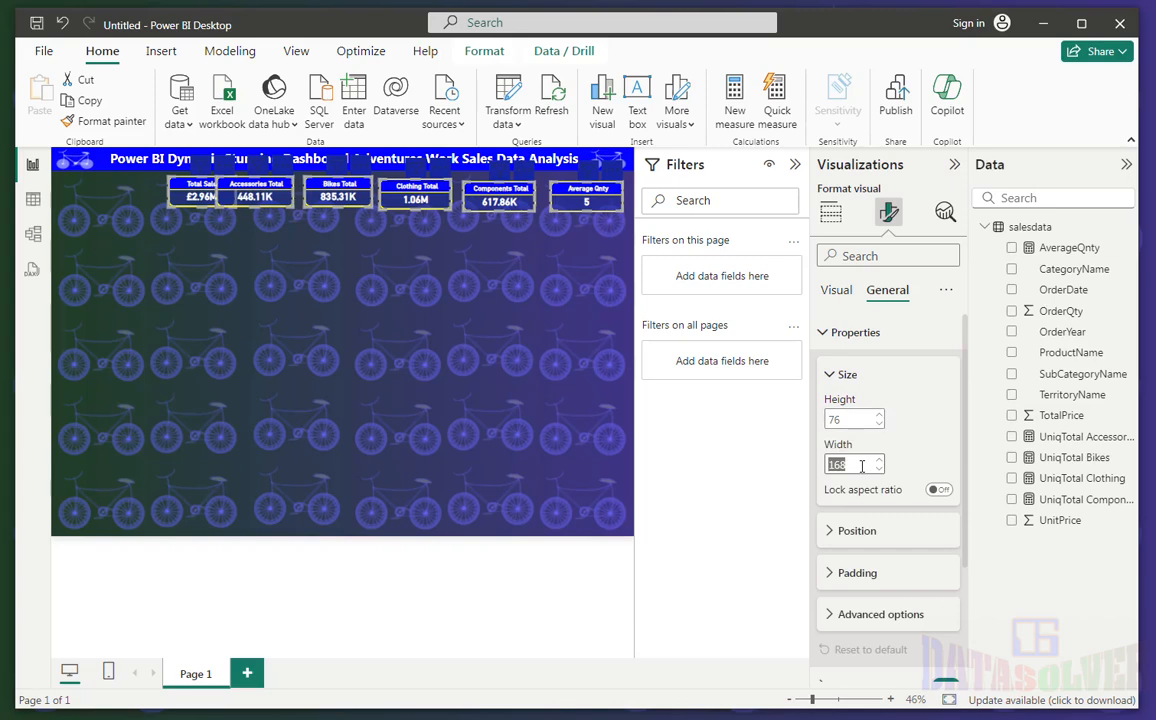
{"action": "type", "text": "18"}
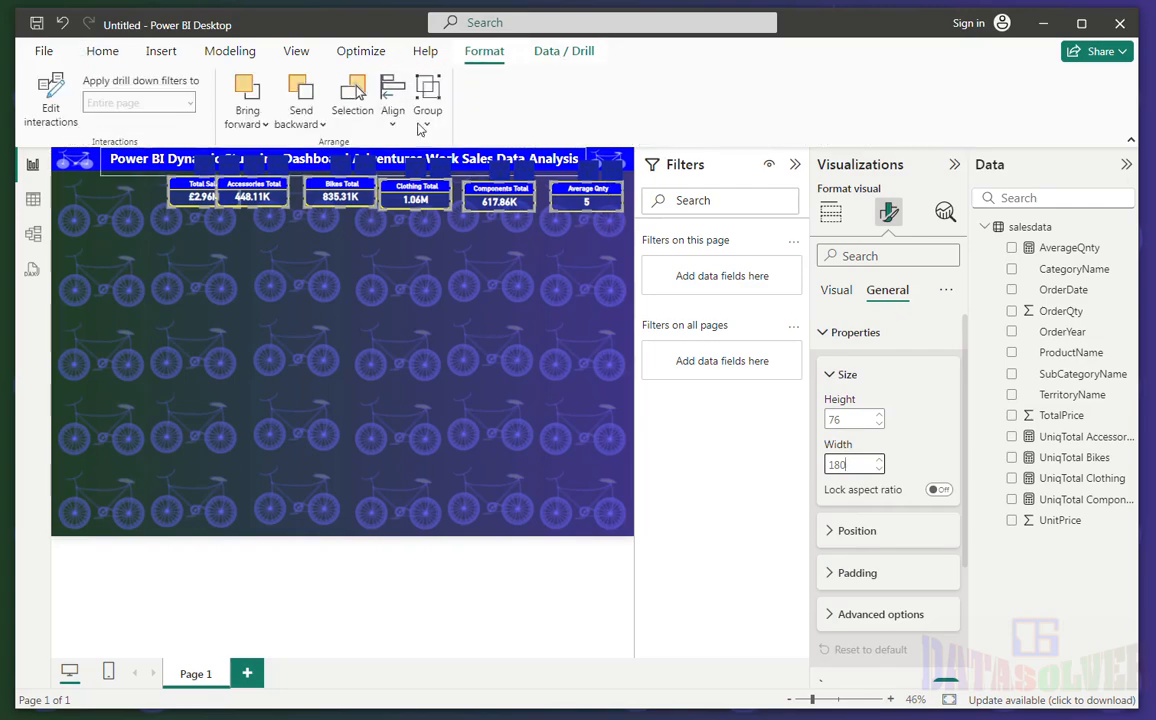
- Distribute the six selected cards horizontally so they are evenly spaced beneath the header title
{"action": "left_click", "coordinate": [392, 112]}
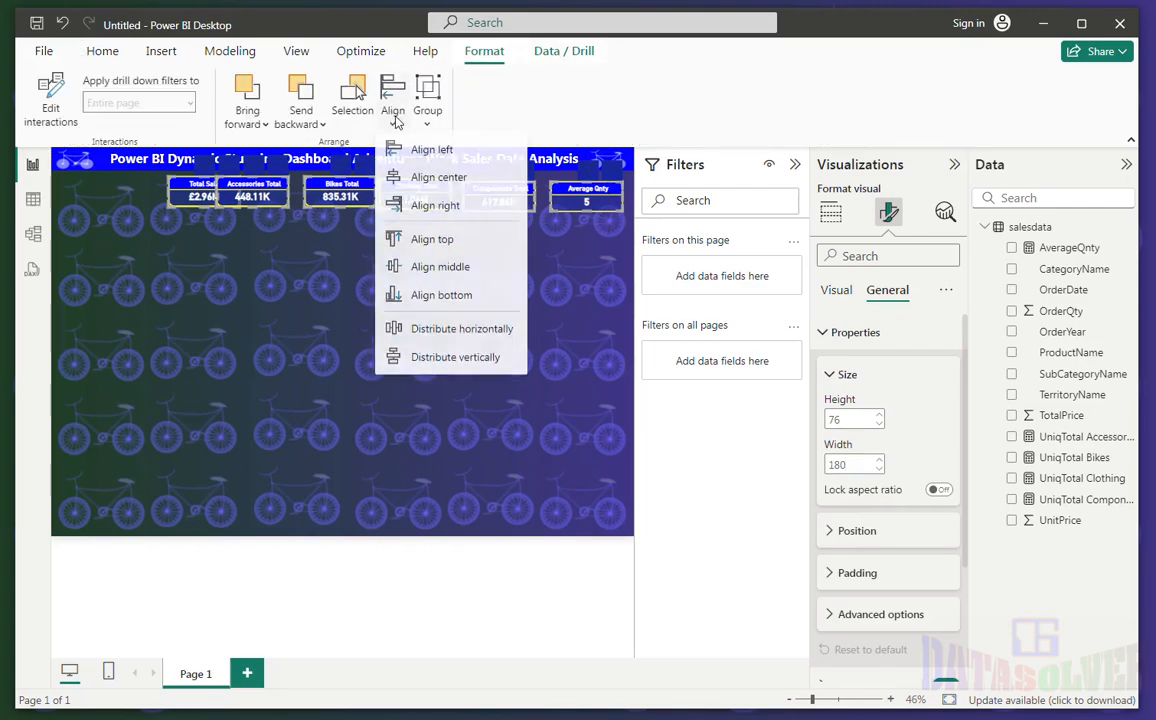
{"action": "left_click", "coordinate": [441, 341]}
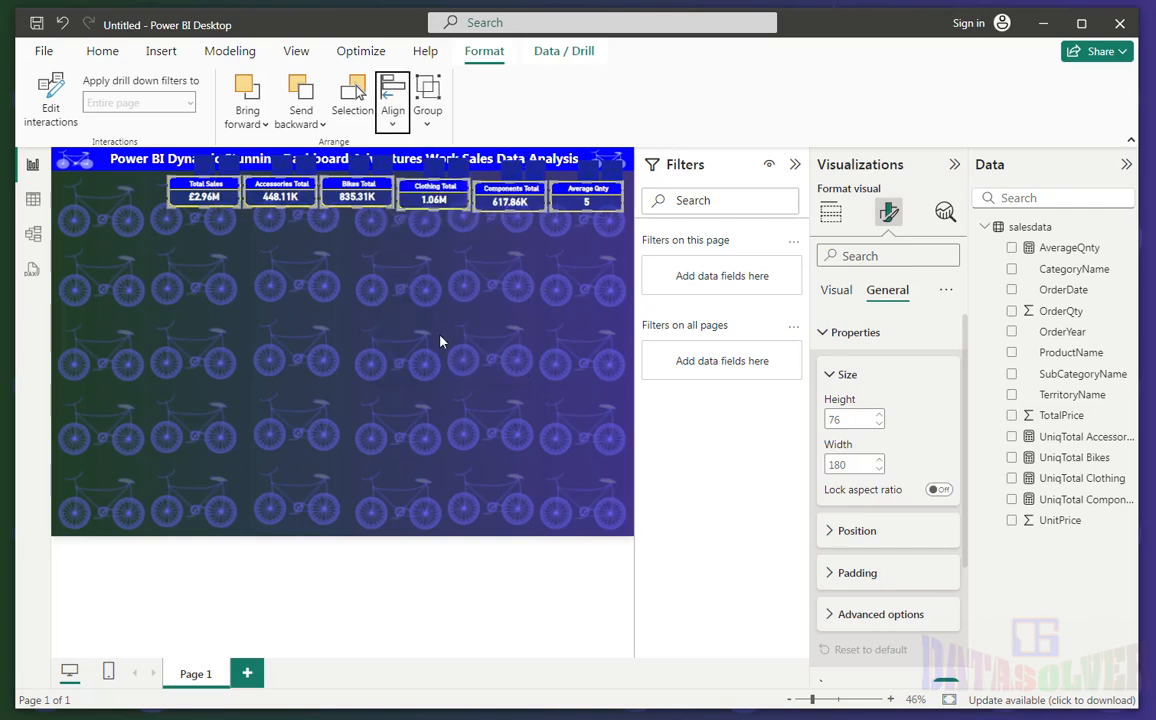
{"action": "left_click", "coordinate": [267, 319]}
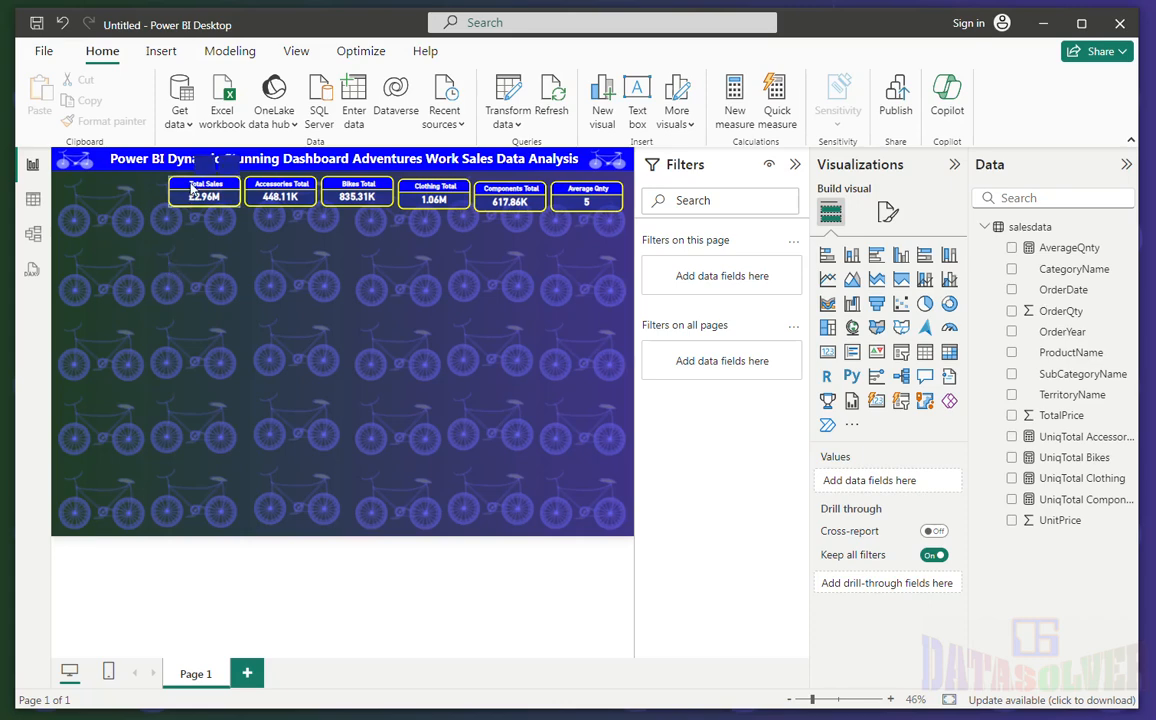
- Duplicate the Total Sales card, place the copy below the card row and enlarge it
{"action": "left_click", "coordinate": [193, 189]}
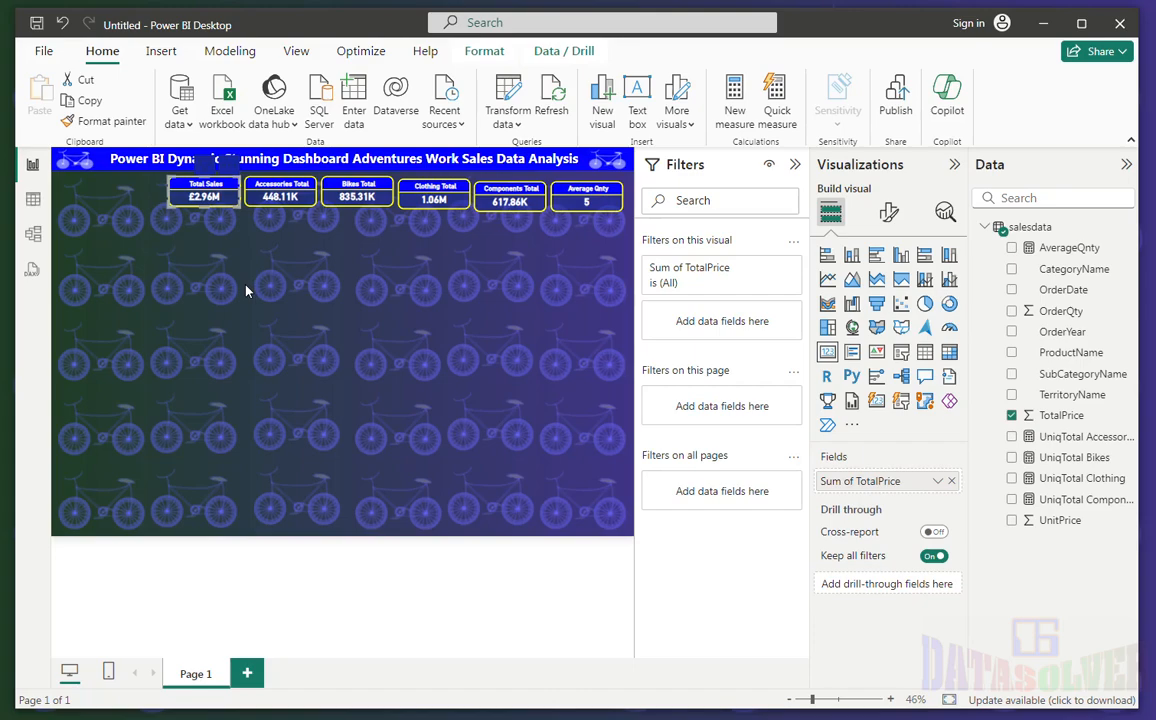
{"action": "key", "text": "ctrl+c"}
{"action": "key", "text": "ctrl+v"}
{"action": "left_click_drag", "start_coordinate": [186, 192], "coordinate": [177, 267]}
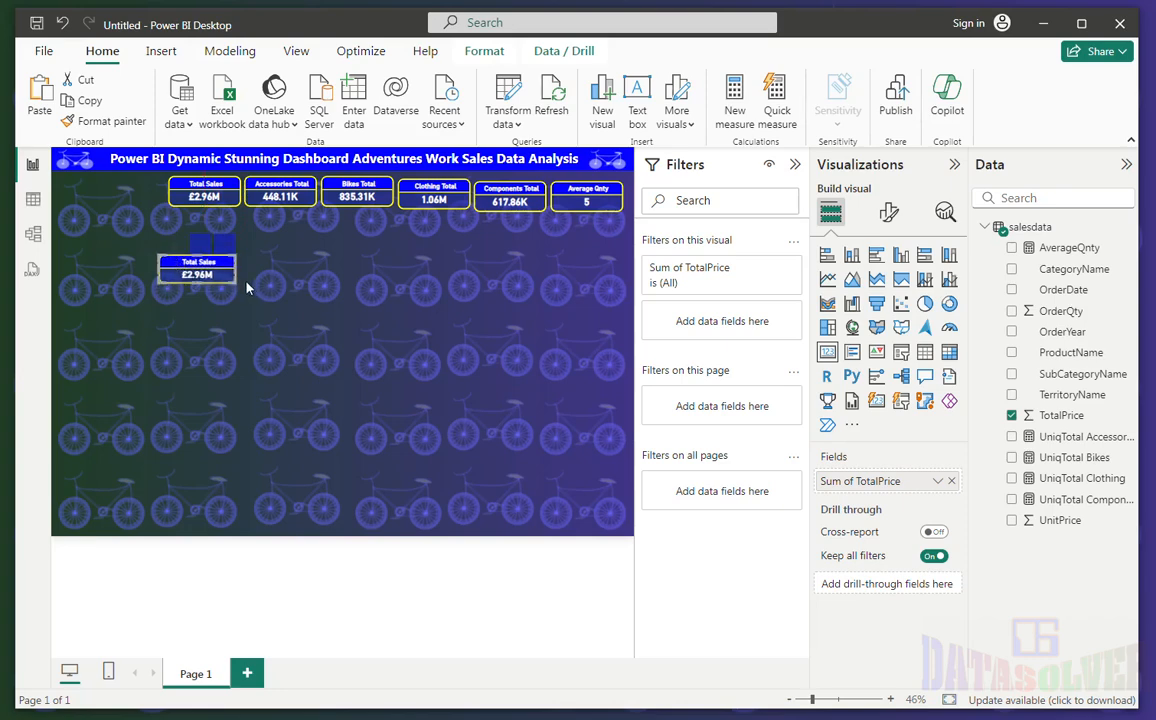
{"action": "left_click_drag", "start_coordinate": [230, 279], "coordinate": [264, 311]}
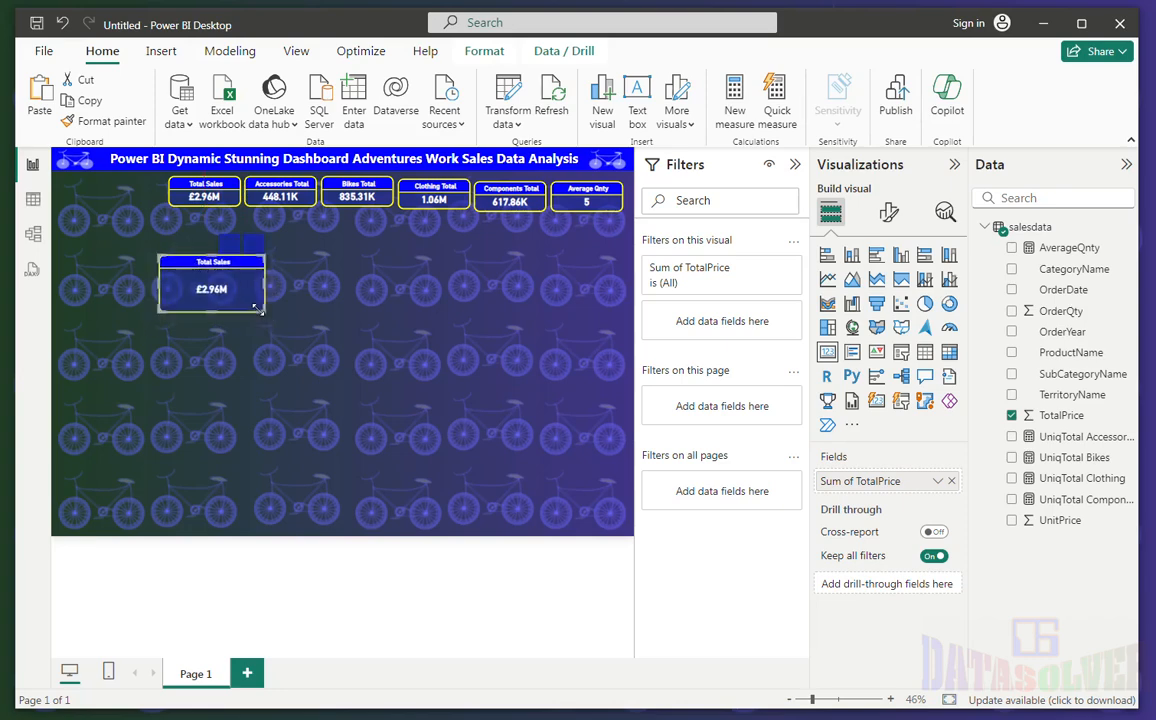
- Convert the copied Total Sales card into a slicer and replace its TotalPrice field with OrderDate
{"action": "left_click", "coordinate": [902, 355]}
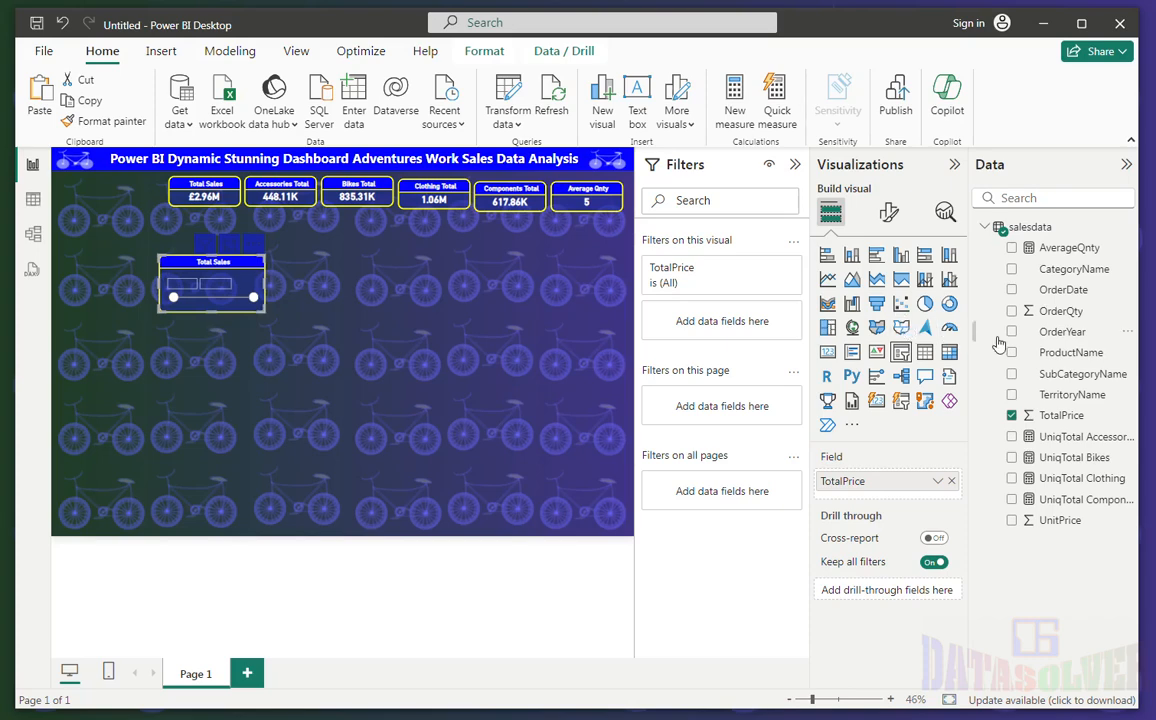
{"action": "left_click", "coordinate": [1012, 417]}
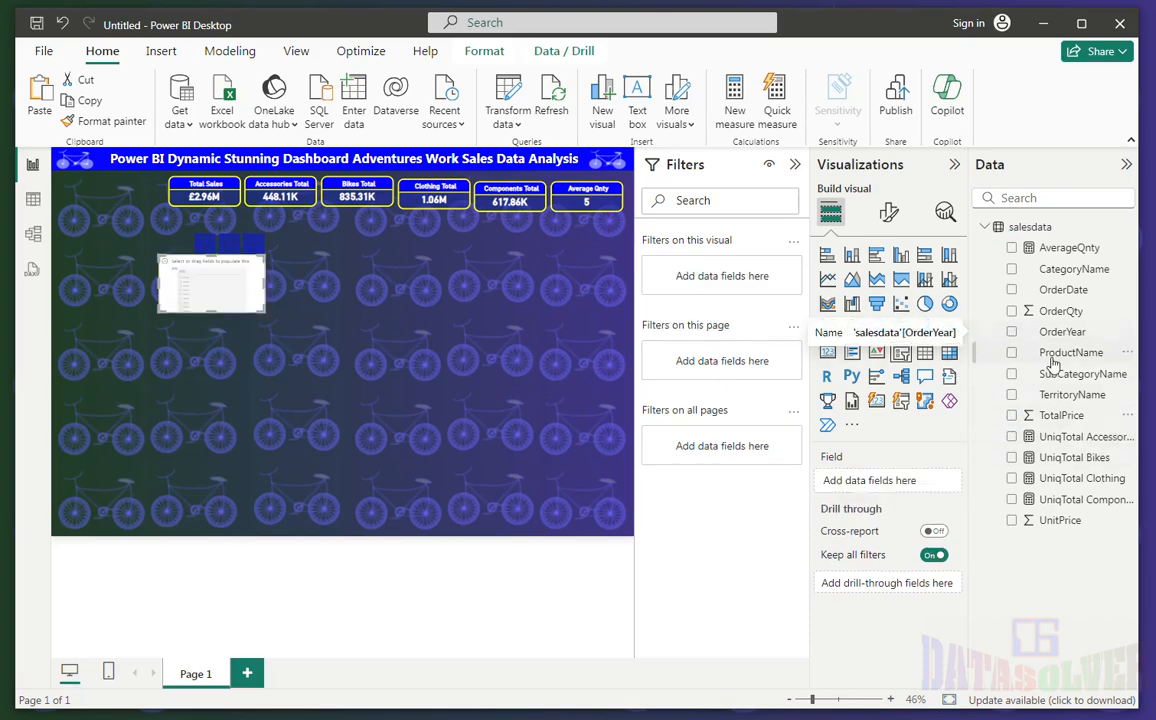
{"action": "left_click", "coordinate": [1012, 290]}
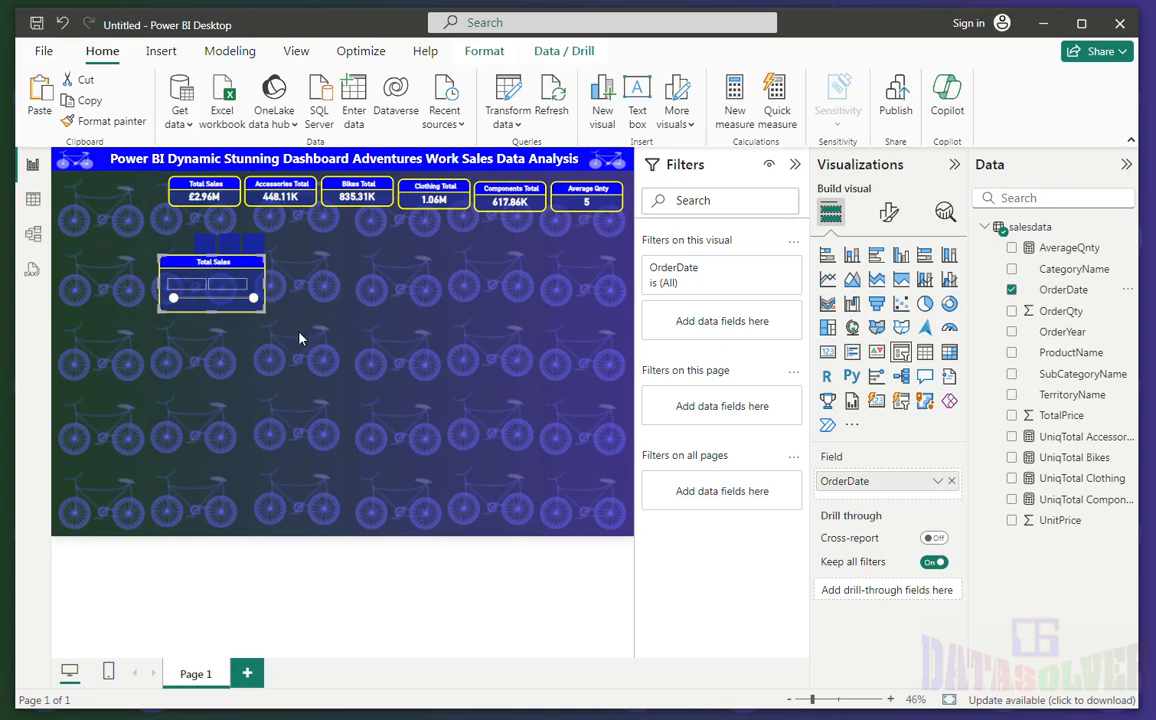
- Turn off the OrderDate slicer's header and make its date values bold and yellow
{"action": "left_click", "coordinate": [889, 214]}
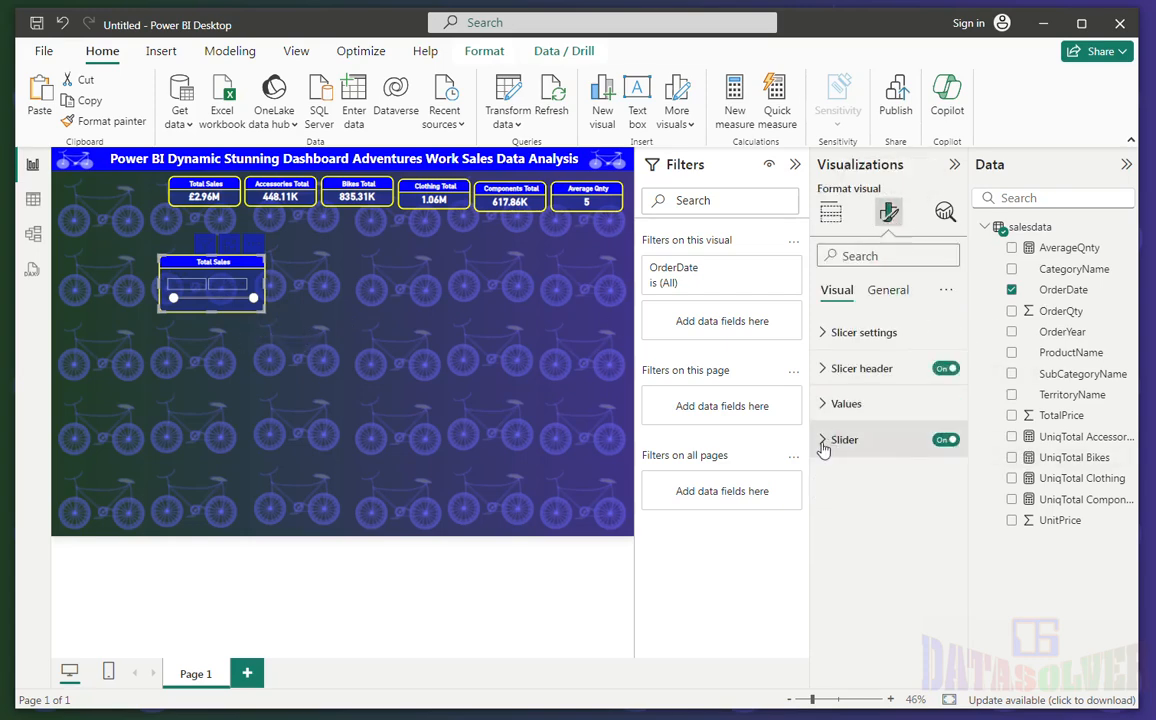
{"action": "left_click", "coordinate": [945, 368]}
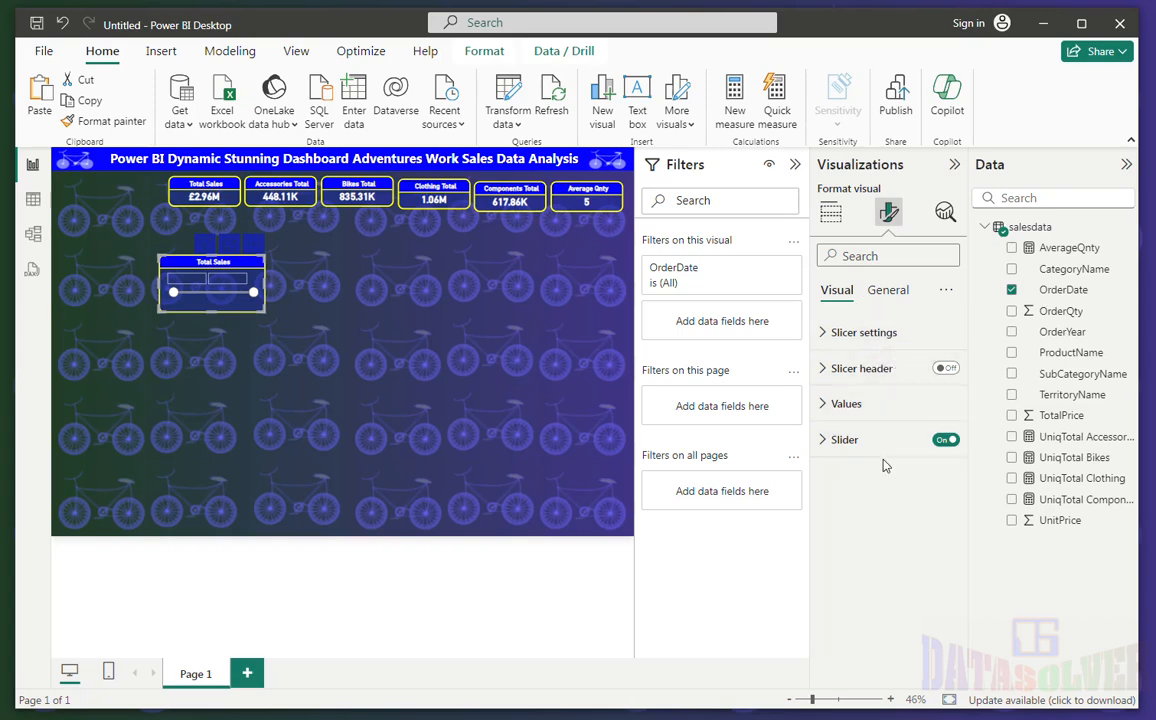
{"action": "left_click", "coordinate": [863, 411]}
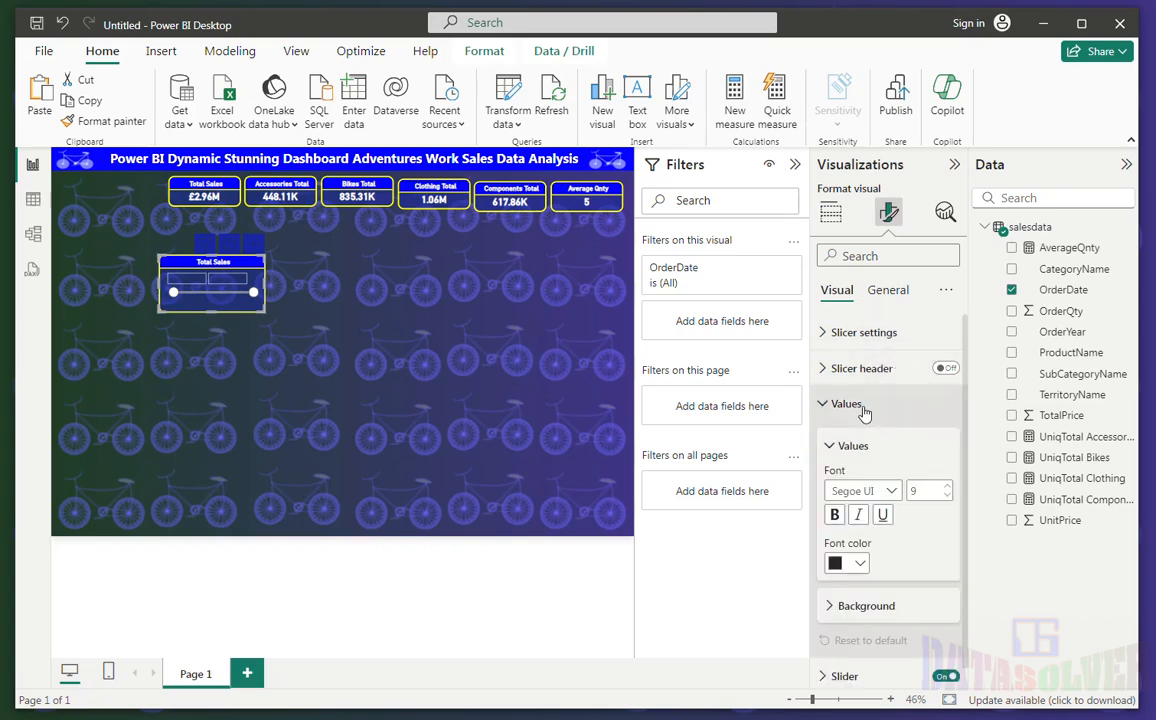
{"action": "left_click", "coordinate": [860, 563]}
{"action": "left_click", "coordinate": [850, 483]}
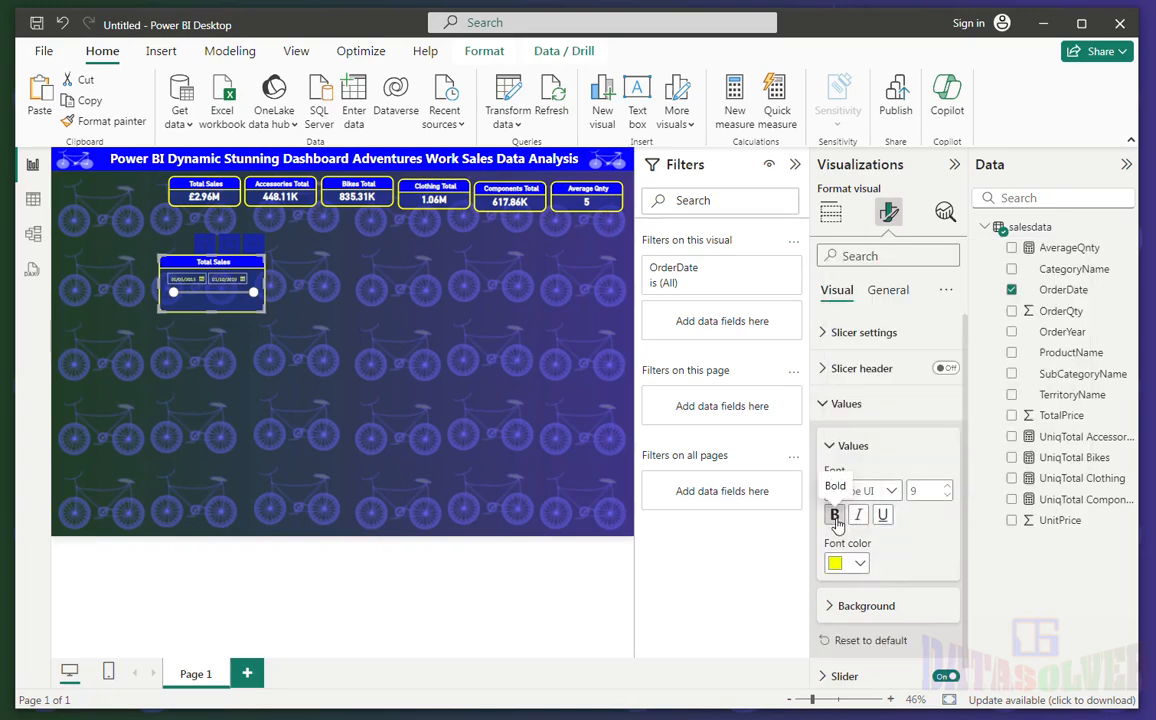
{"action": "left_click", "coordinate": [835, 516]}
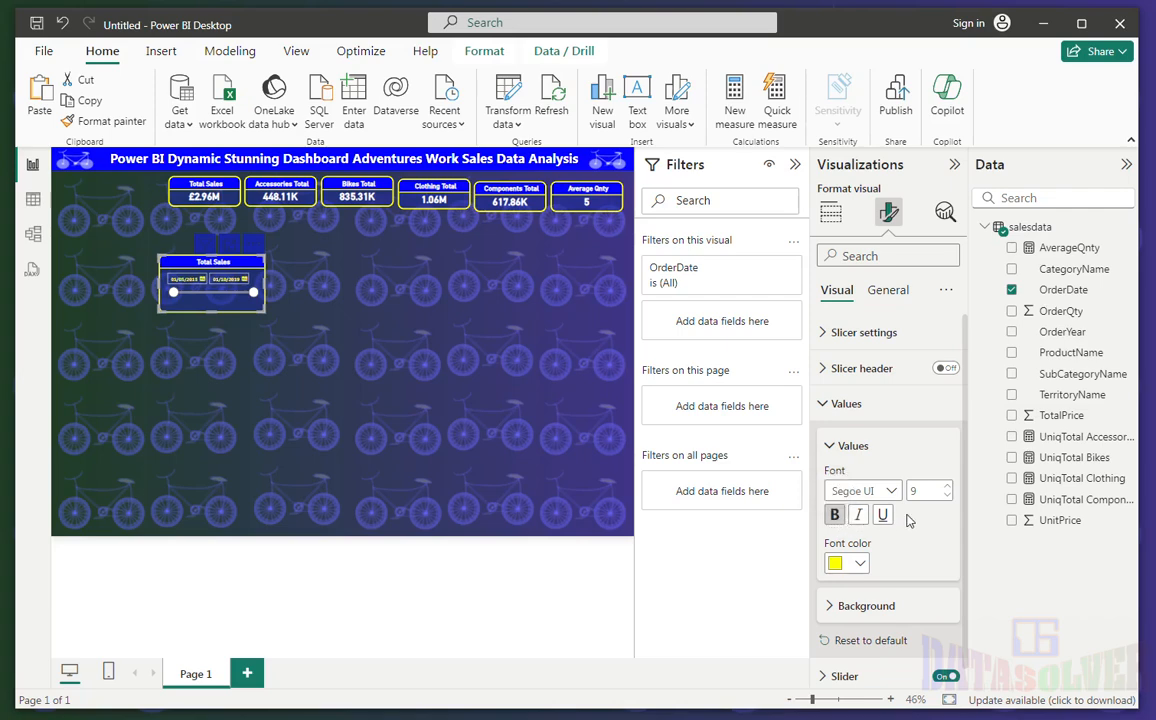
- Change the OrderDate slicer's title text to "Date Range"
{"action": "left_click", "coordinate": [887, 290]}
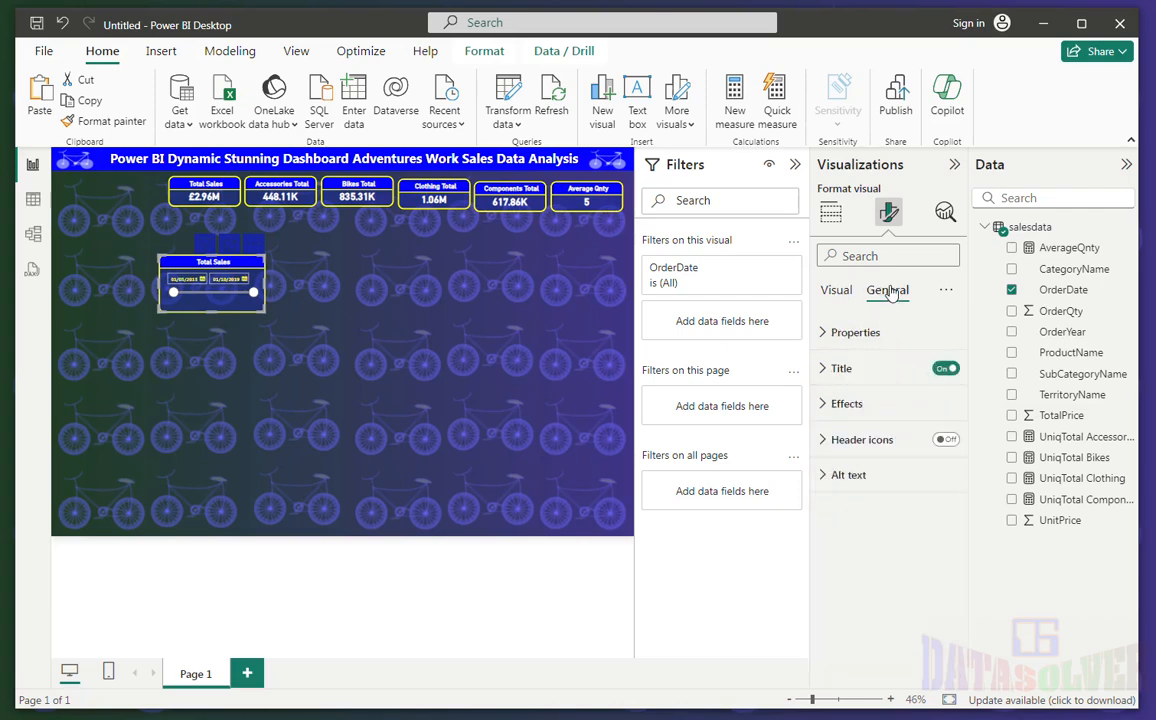
{"action": "left_click", "coordinate": [852, 371]}
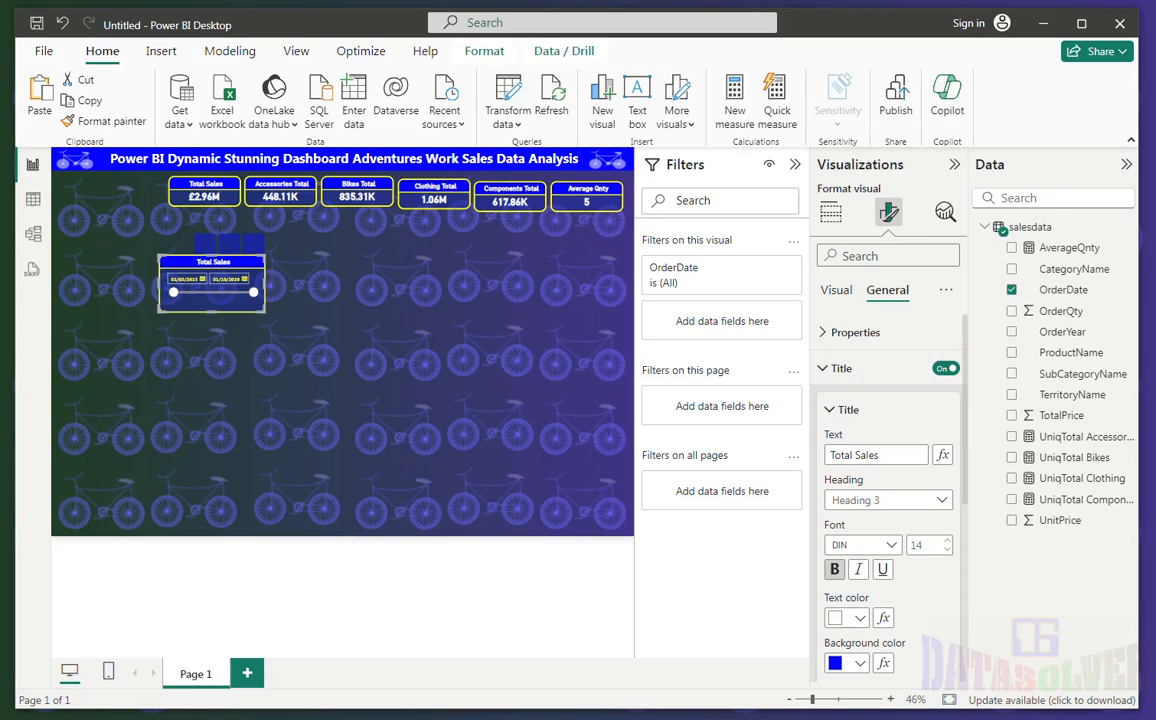
{"action": "left_click_drag", "start_coordinate": [879, 455], "coordinate": [829, 456]}
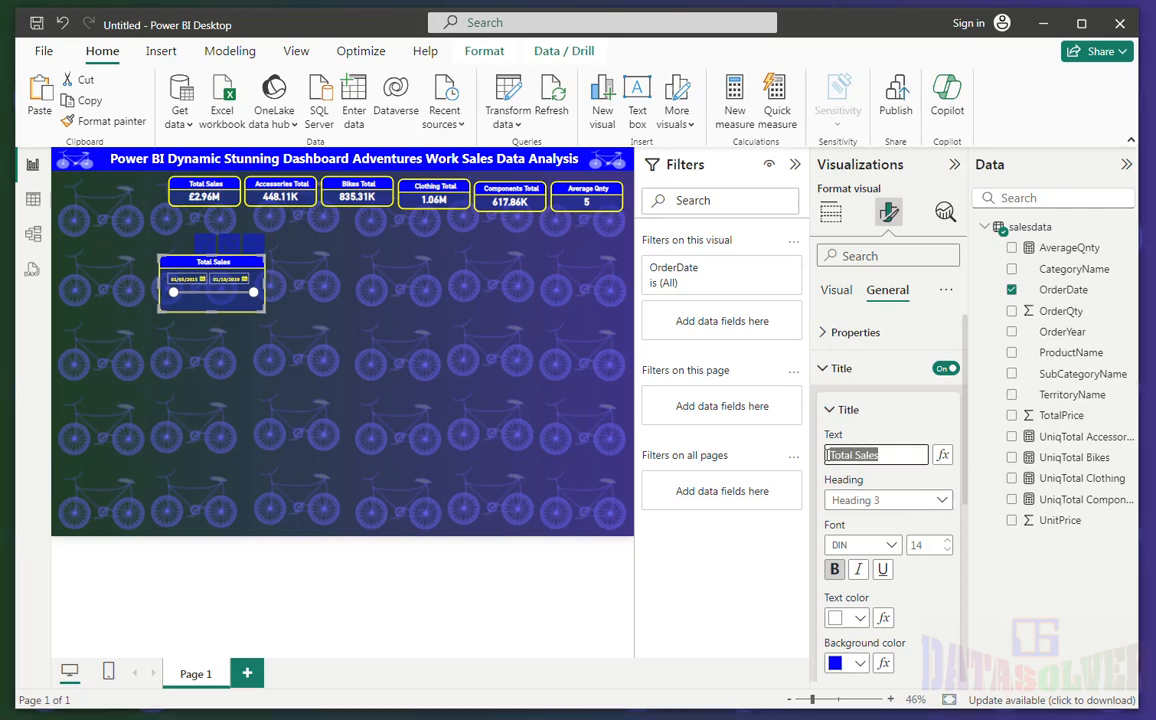
{"action": "type", "text": "Date Range"}
{"action": "key", "text": "Return"}
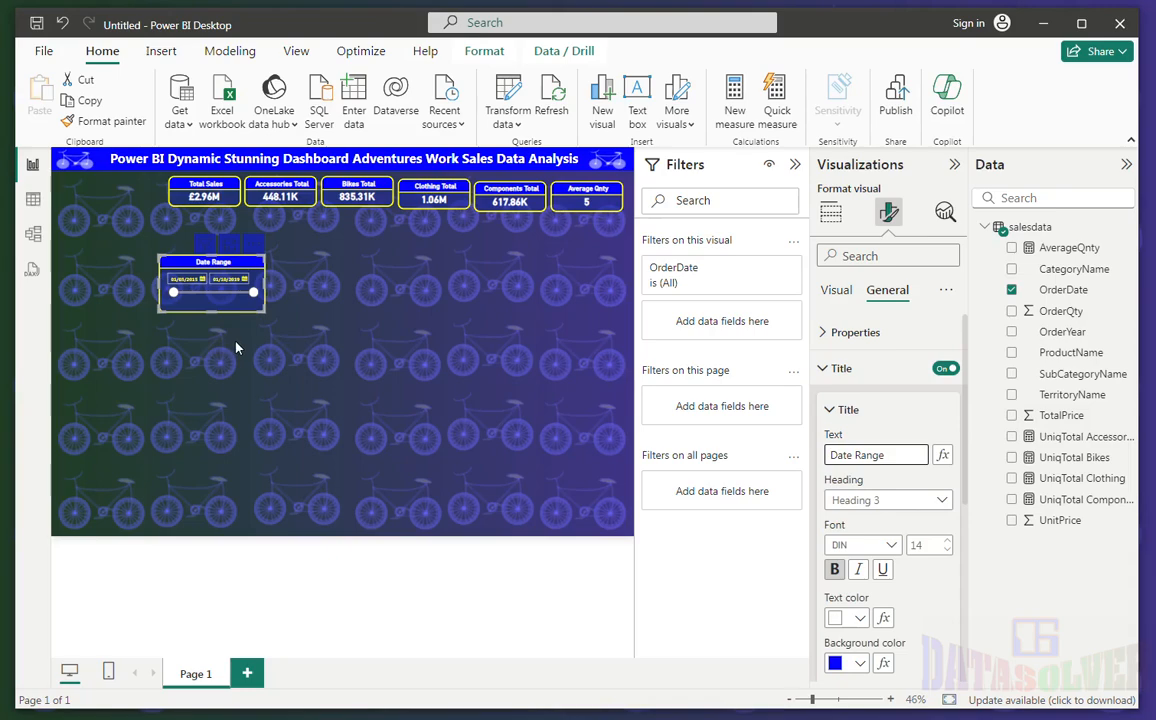
{"action": "left_click", "coordinate": [400, 366]}
{"action": "left_click", "coordinate": [213, 309]}
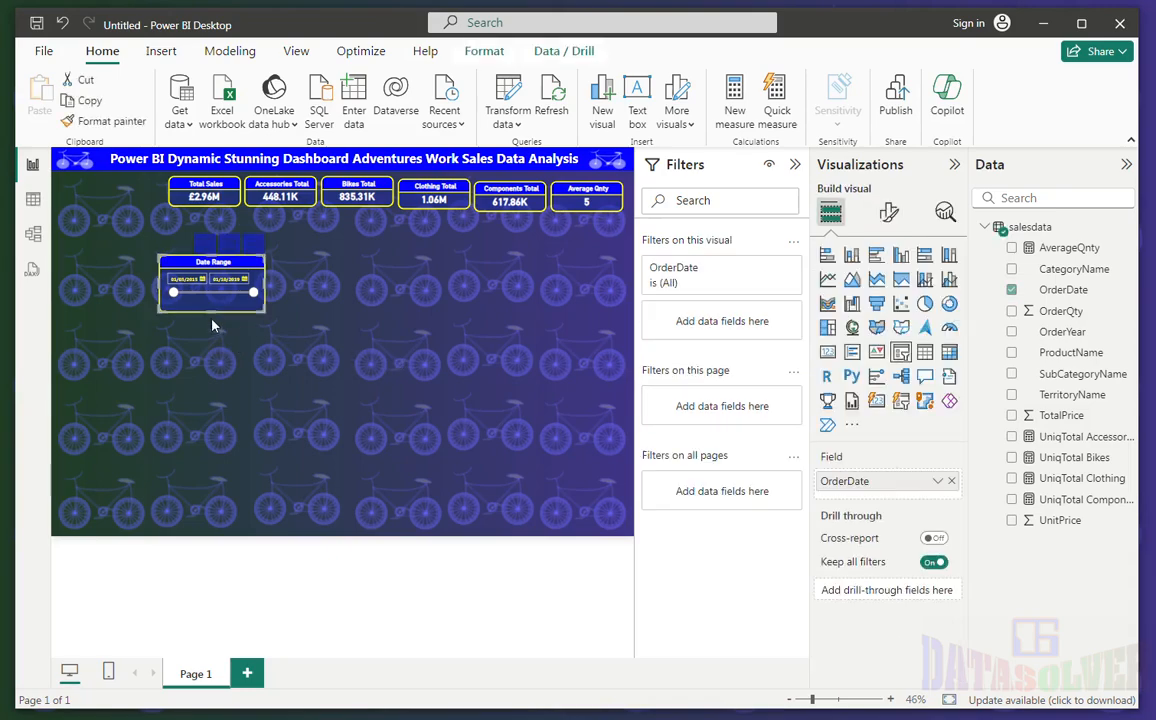
{"action": "left_click_drag", "start_coordinate": [212, 312], "coordinate": [212, 303]}
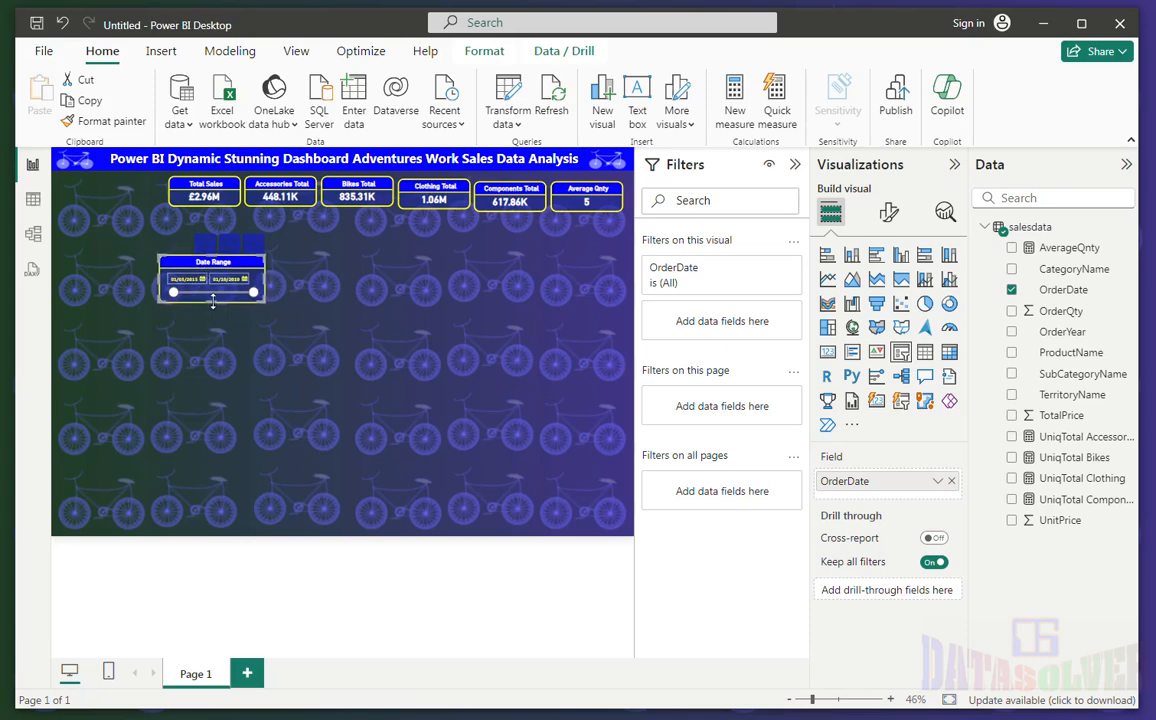
{"action": "left_click_drag", "start_coordinate": [213, 301], "coordinate": [213, 312]}
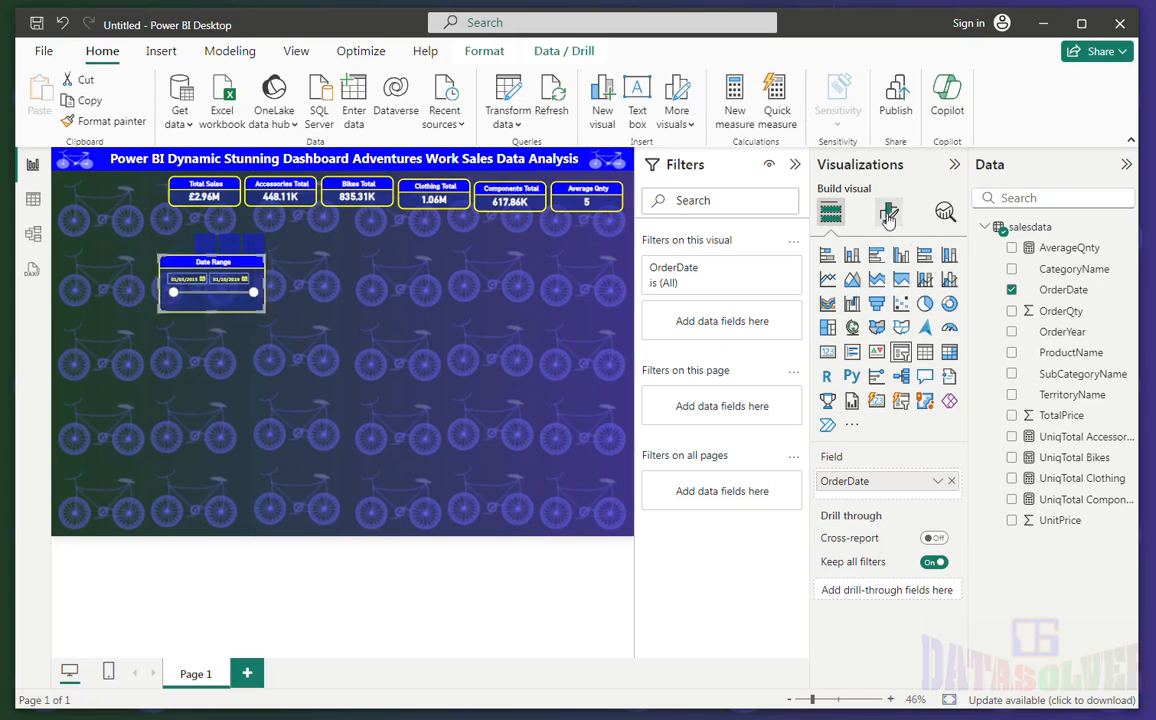
- Set the rounded corners of the Date Range slicer's visual border to 0 px
{"action": "left_click", "coordinate": [888, 213]}
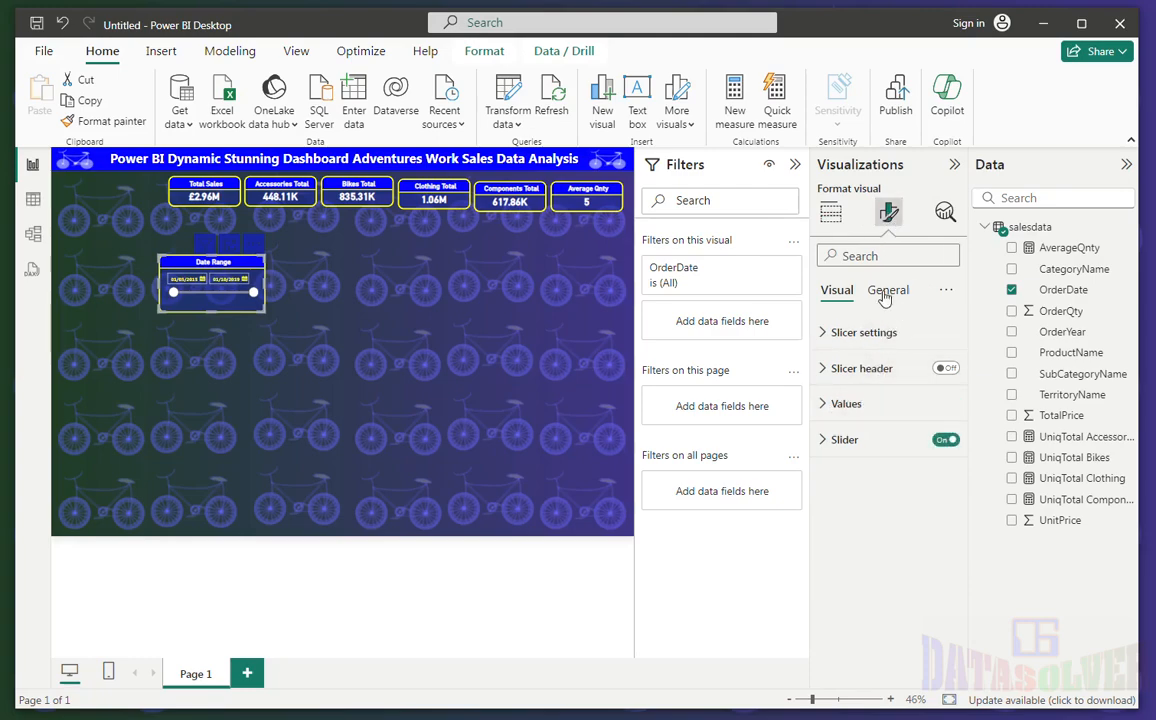
{"action": "left_click", "coordinate": [886, 290]}
{"action": "left_click", "coordinate": [945, 290]}
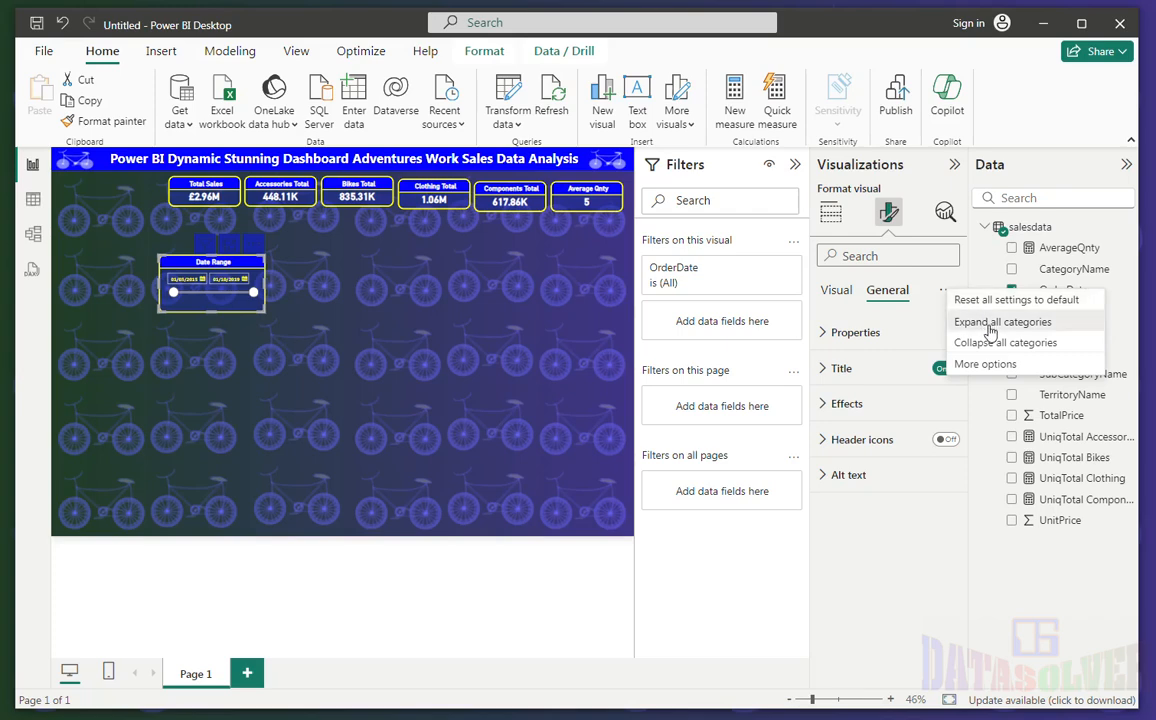
{"action": "left_click", "coordinate": [990, 322]}
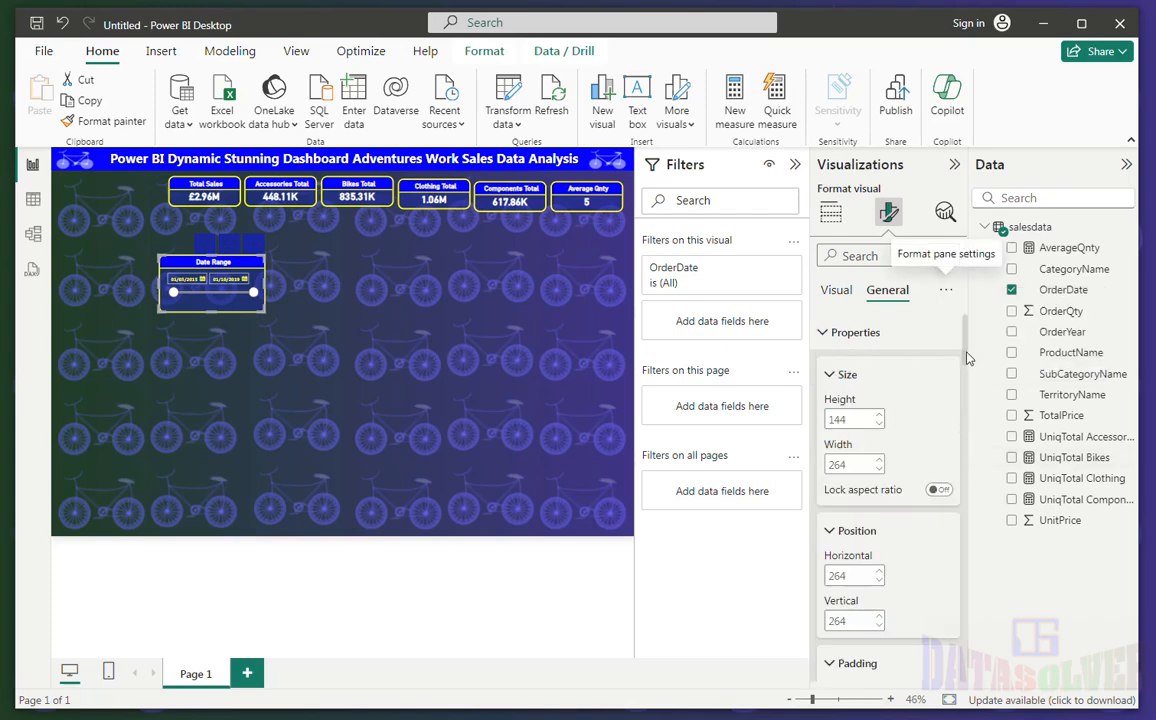
{"action": "left_click_drag", "start_coordinate": [966, 358], "coordinate": [966, 572]}
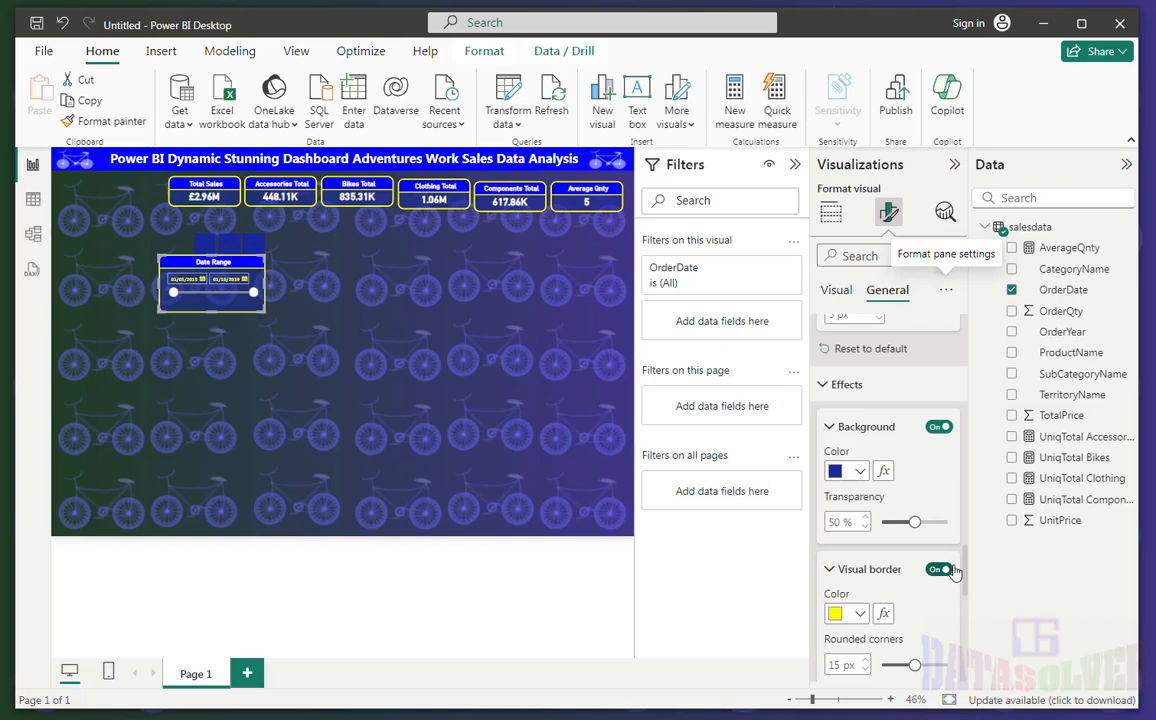
{"action": "scroll", "coordinate": [872, 520], "scroll_direction": "down", "scroll_amount": 3}
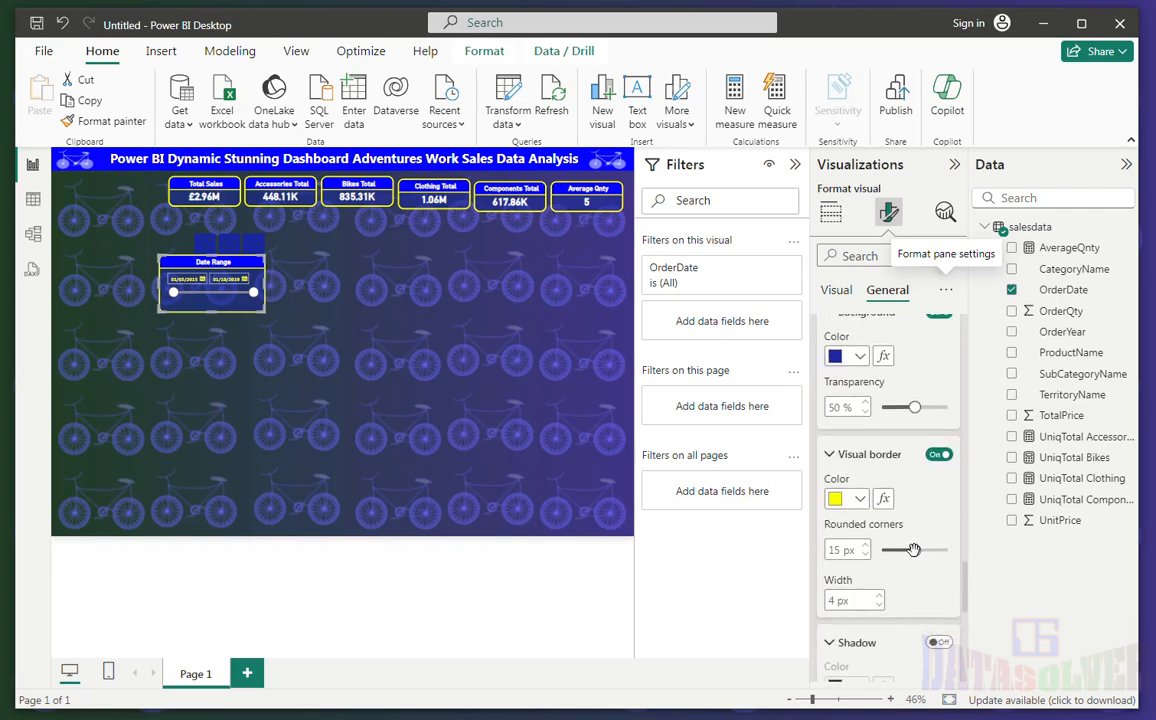
{"action": "left_click_drag", "start_coordinate": [913, 549], "coordinate": [882, 549]}
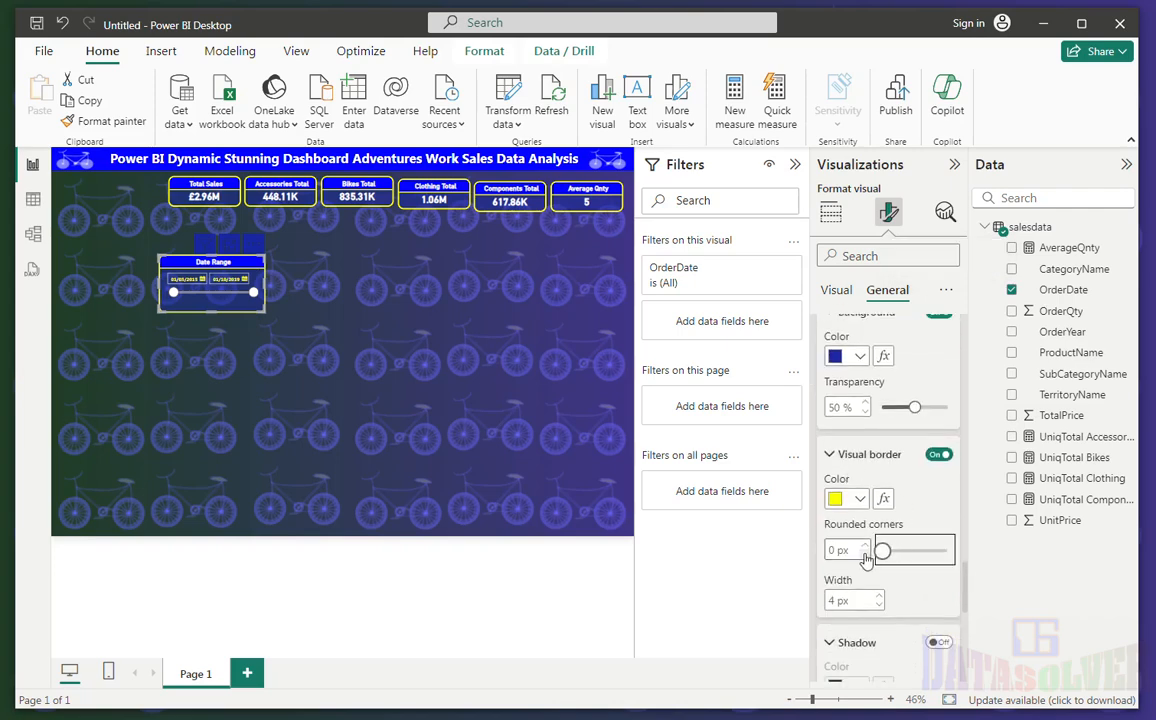
{"action": "left_click", "coordinate": [244, 351]}
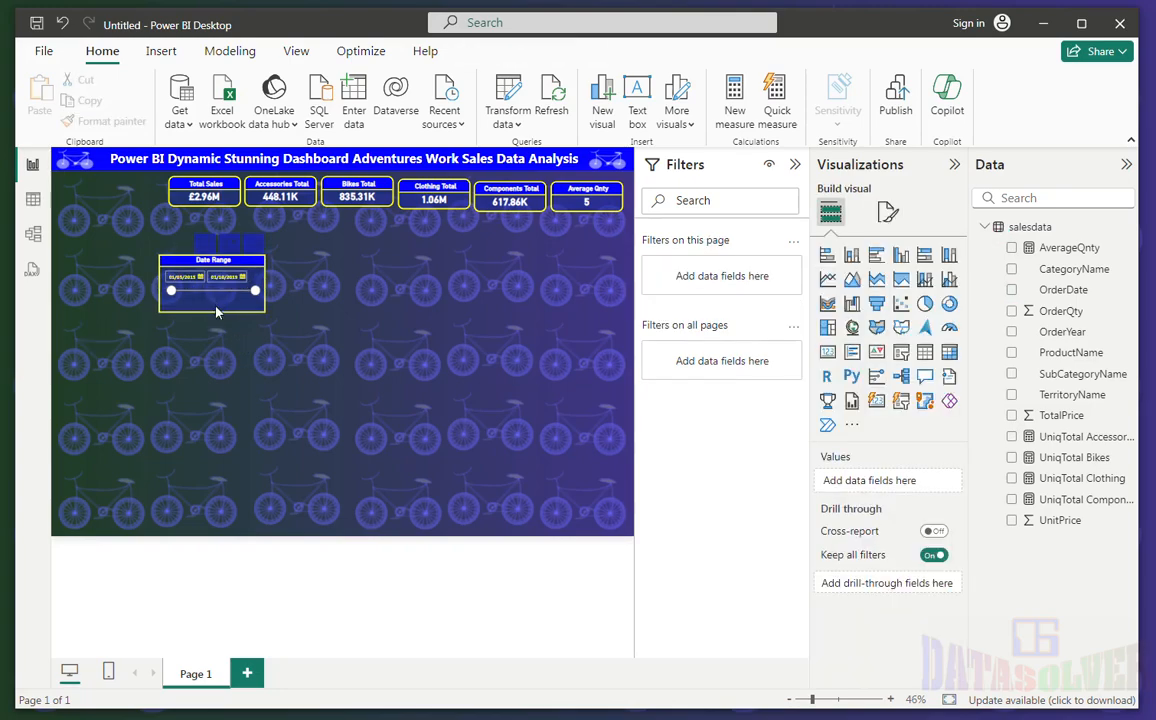
- Reduce the Date Range slicer's height and move it toward the report's left edge, just below the Total Sales card
{"action": "left_click", "coordinate": [215, 320]}
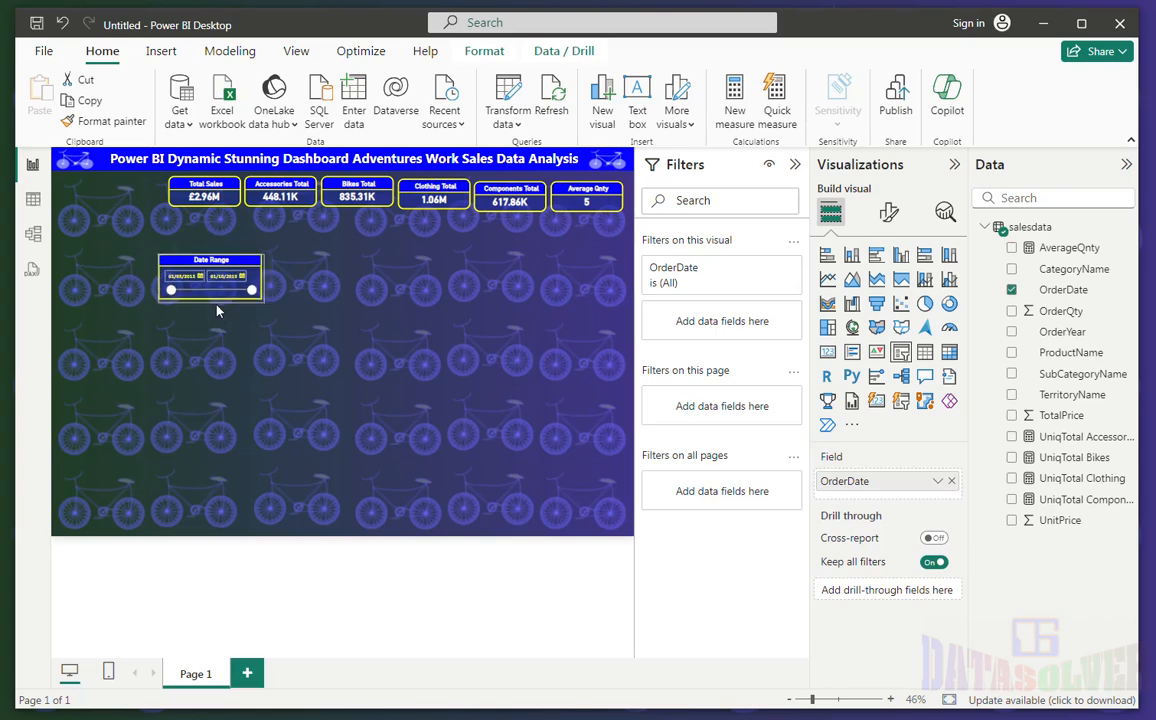
{"action": "left_click_drag", "start_coordinate": [197, 268], "coordinate": [110, 233]}
{"action": "left_click", "coordinate": [165, 325]}
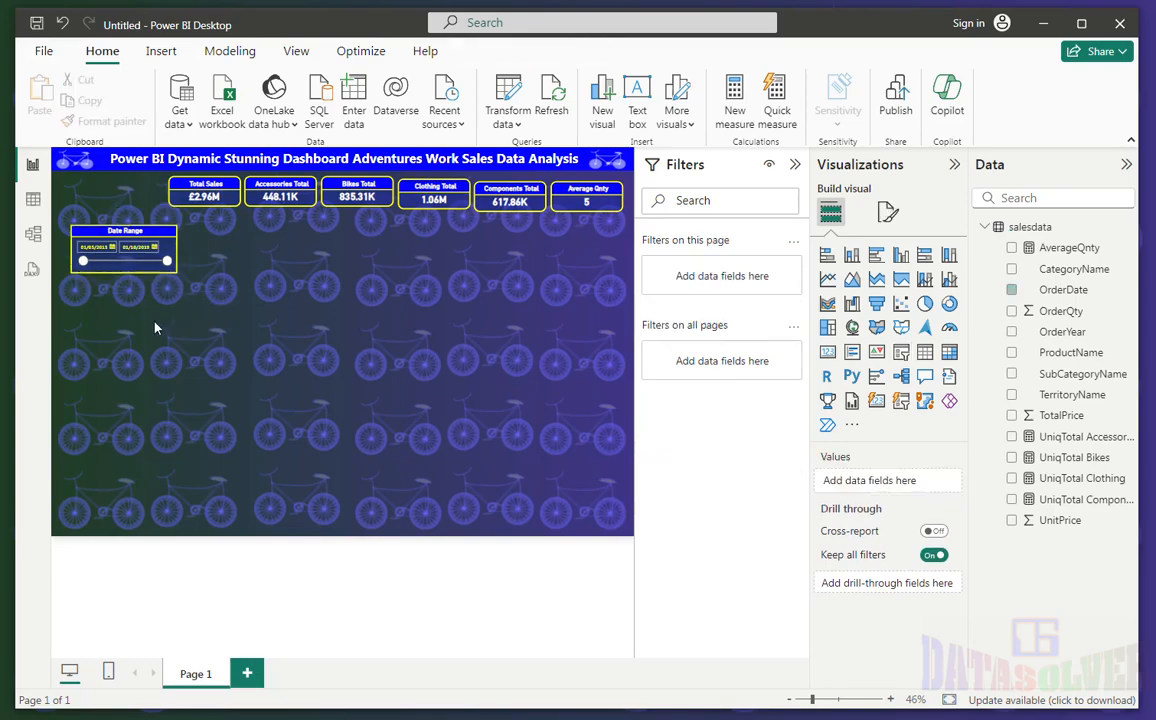
- Duplicate the Date Range slicer and place the copy on the empty canvas below the original
{"action": "left_click", "coordinate": [140, 237]}
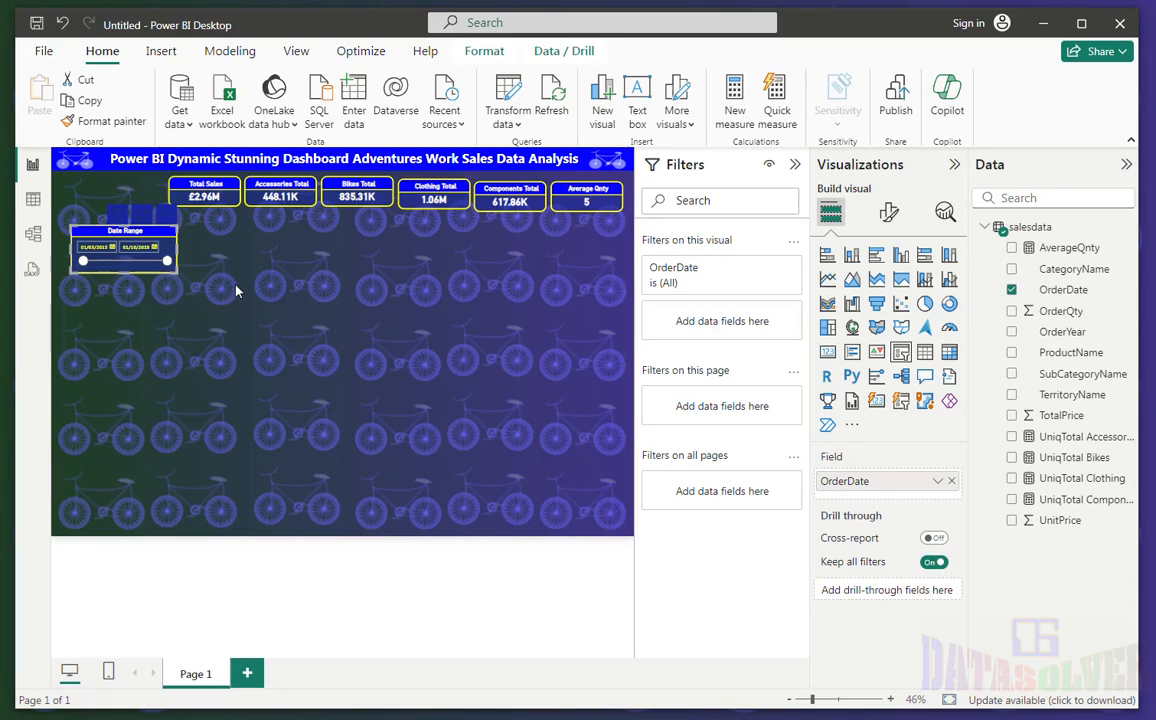
{"action": "key", "text": "ctrl+c"}
{"action": "key", "text": "ctrl+v"}
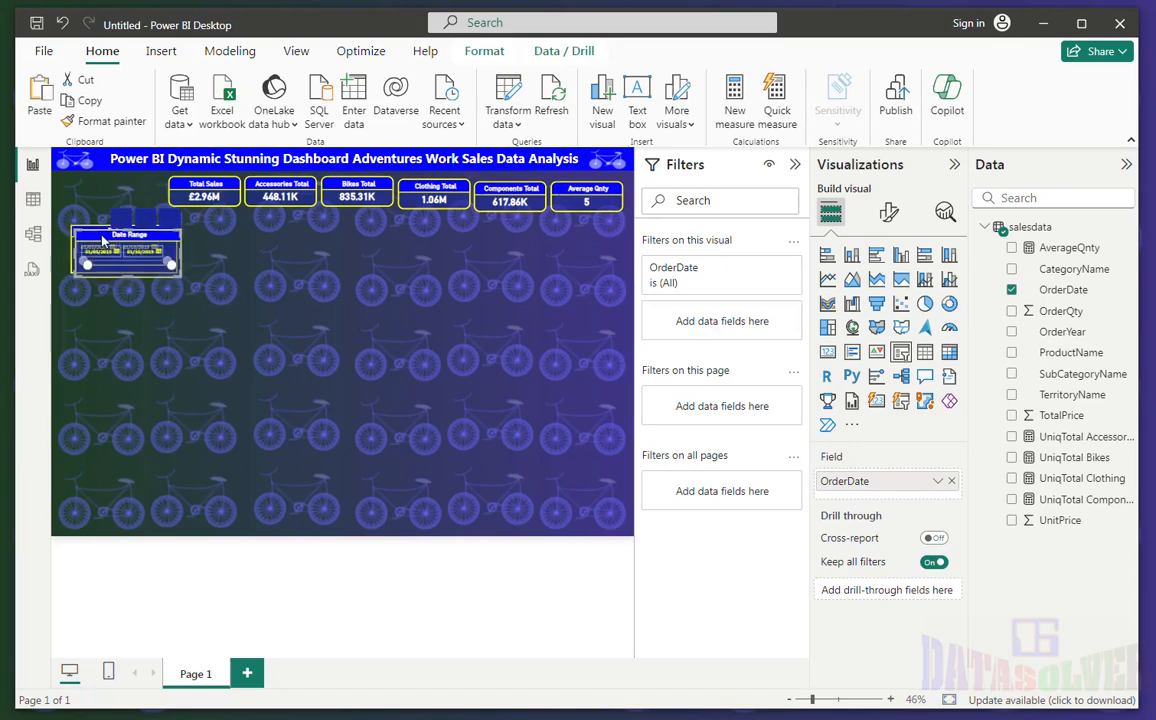
{"action": "left_click_drag", "start_coordinate": [103, 240], "coordinate": [179, 334]}
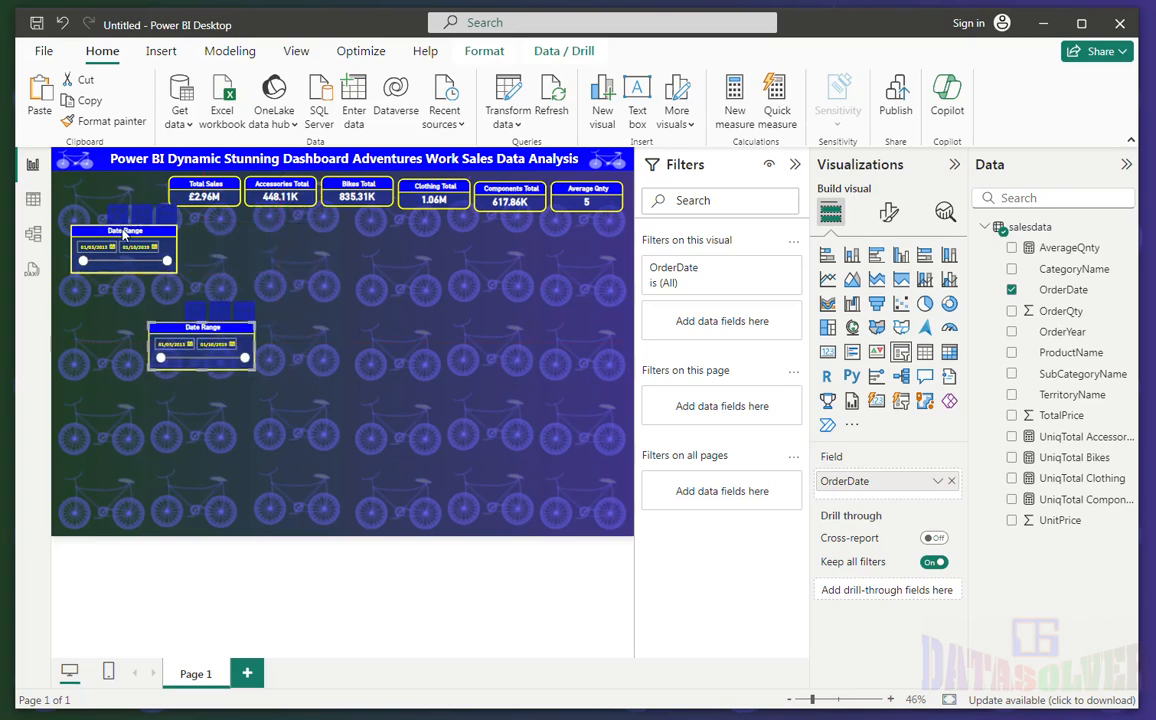
- Move the original Date Range slicer beside the Total Sales card and stretch its copy across most of the report's width
{"action": "left_click_drag", "start_coordinate": [126, 218], "coordinate": [110, 191]}
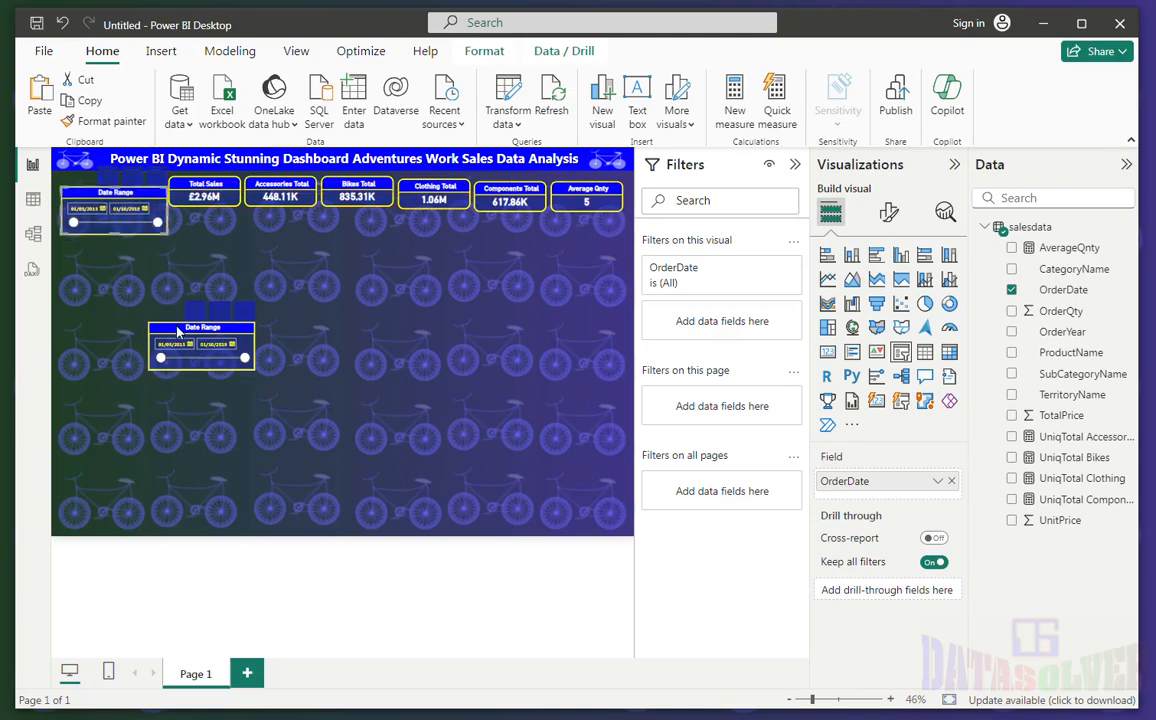
{"action": "left_click_drag", "start_coordinate": [178, 332], "coordinate": [168, 294]}
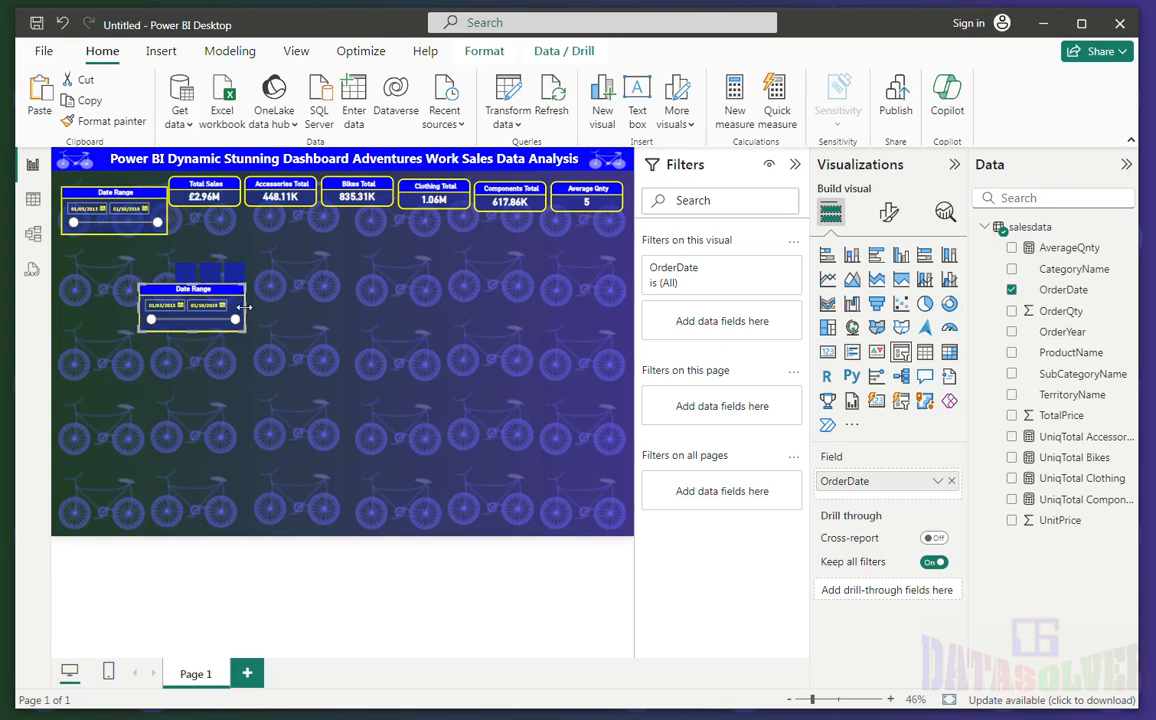
{"action": "left_click_drag", "start_coordinate": [244, 307], "coordinate": [545, 307]}
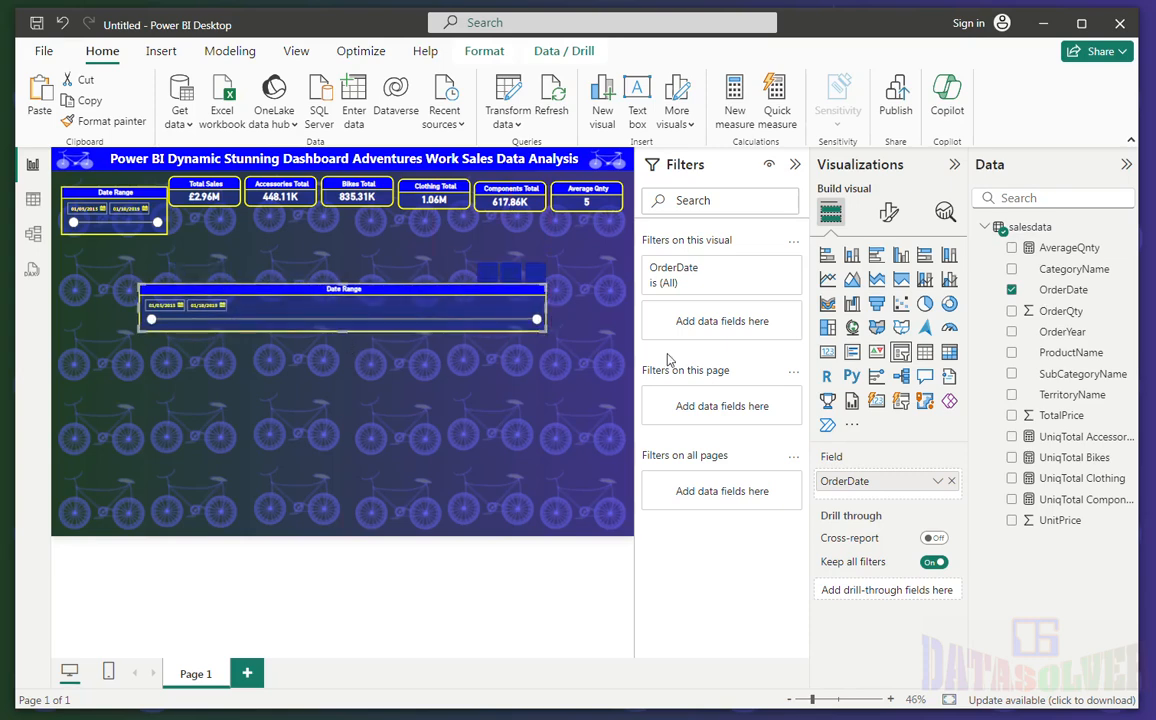
- Turn off the wide slicer's title and replace its OrderDate field with TerritoryName
{"action": "left_click", "coordinate": [888, 212]}
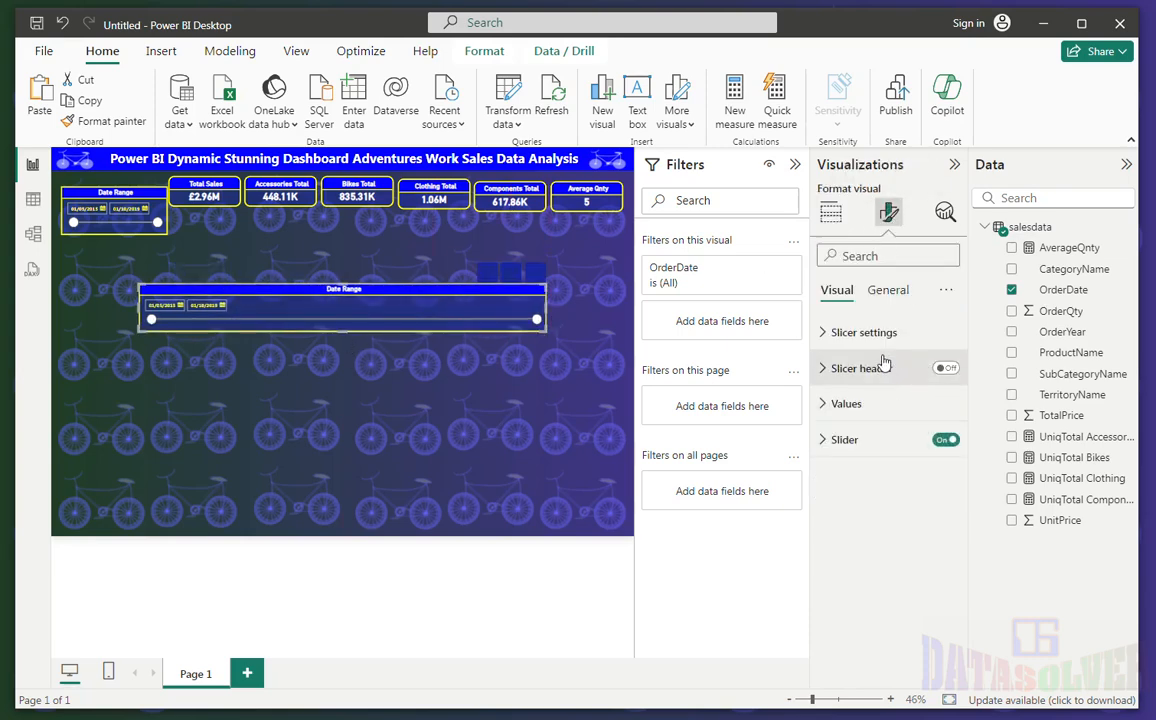
{"action": "left_click", "coordinate": [898, 295]}
{"action": "left_click", "coordinate": [885, 375]}
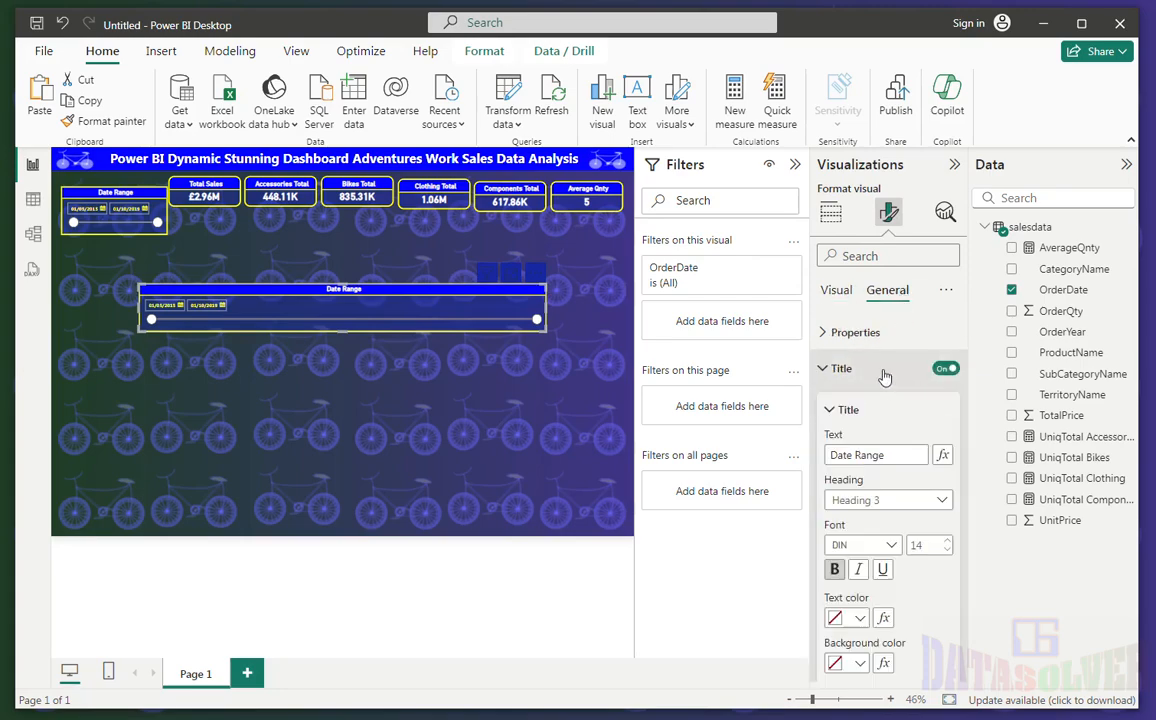
{"action": "left_click", "coordinate": [940, 370]}
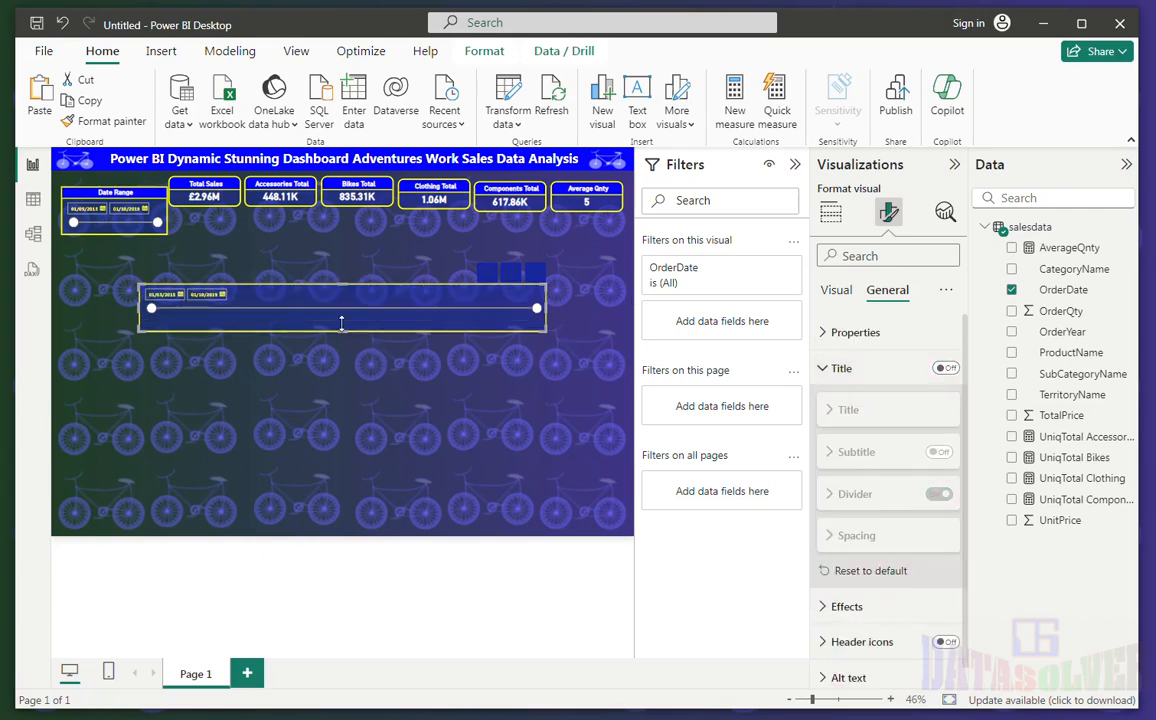
{"action": "left_click", "coordinate": [1012, 291]}
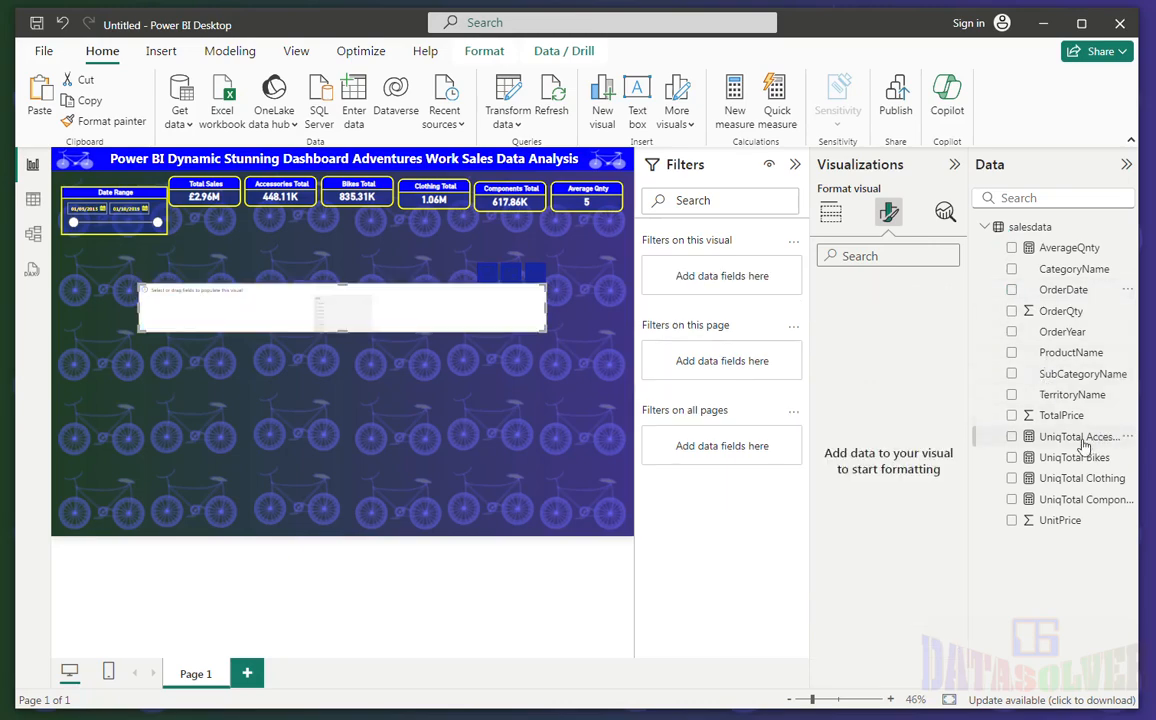
{"action": "left_click", "coordinate": [1011, 394]}
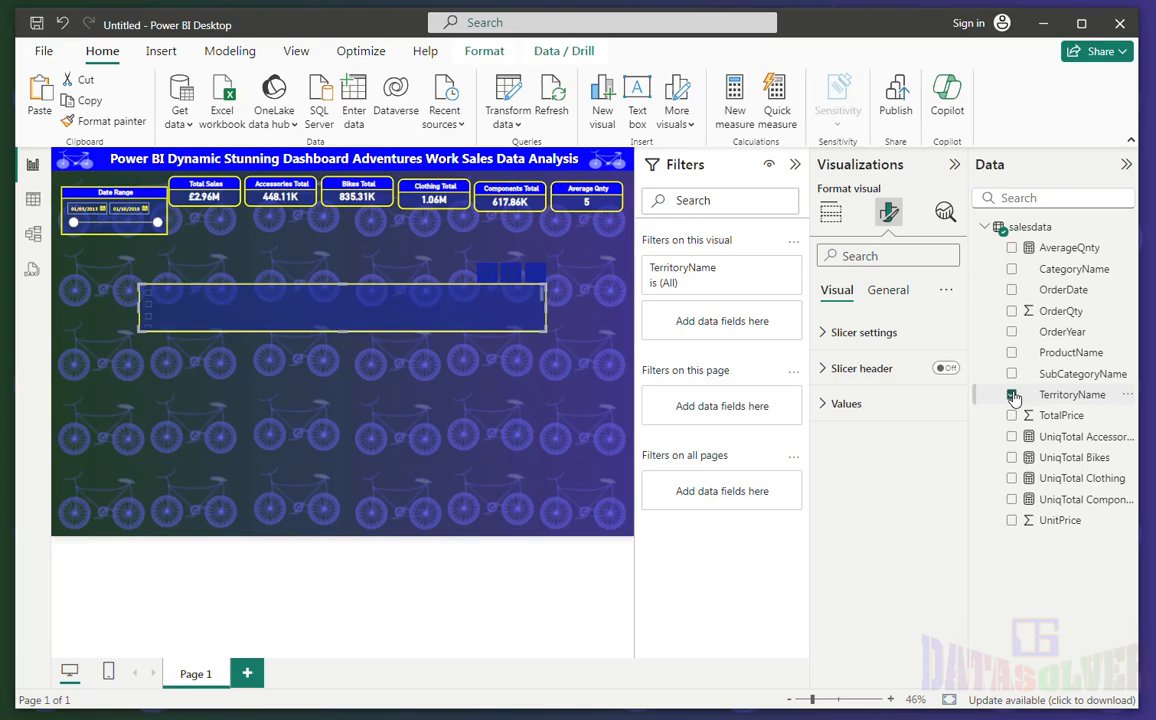
- Set the TerritoryName slicer's style to Tile and enable its "Select all" option
{"action": "left_click", "coordinate": [874, 335]}
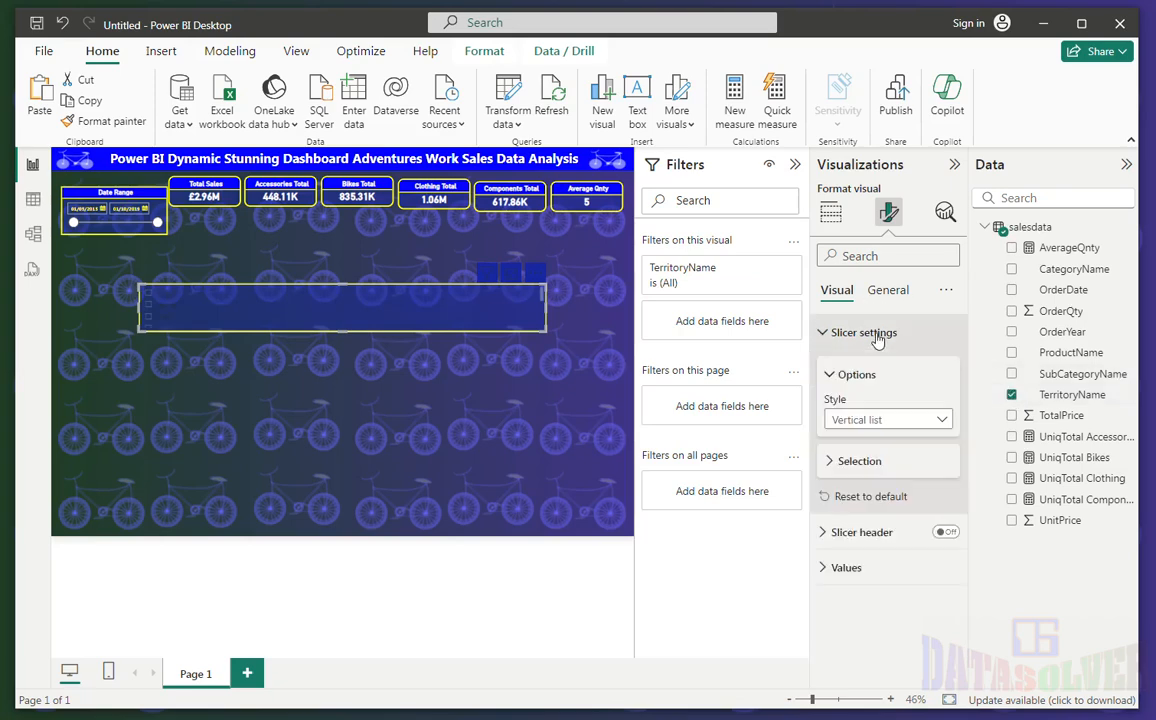
{"action": "left_click", "coordinate": [880, 420]}
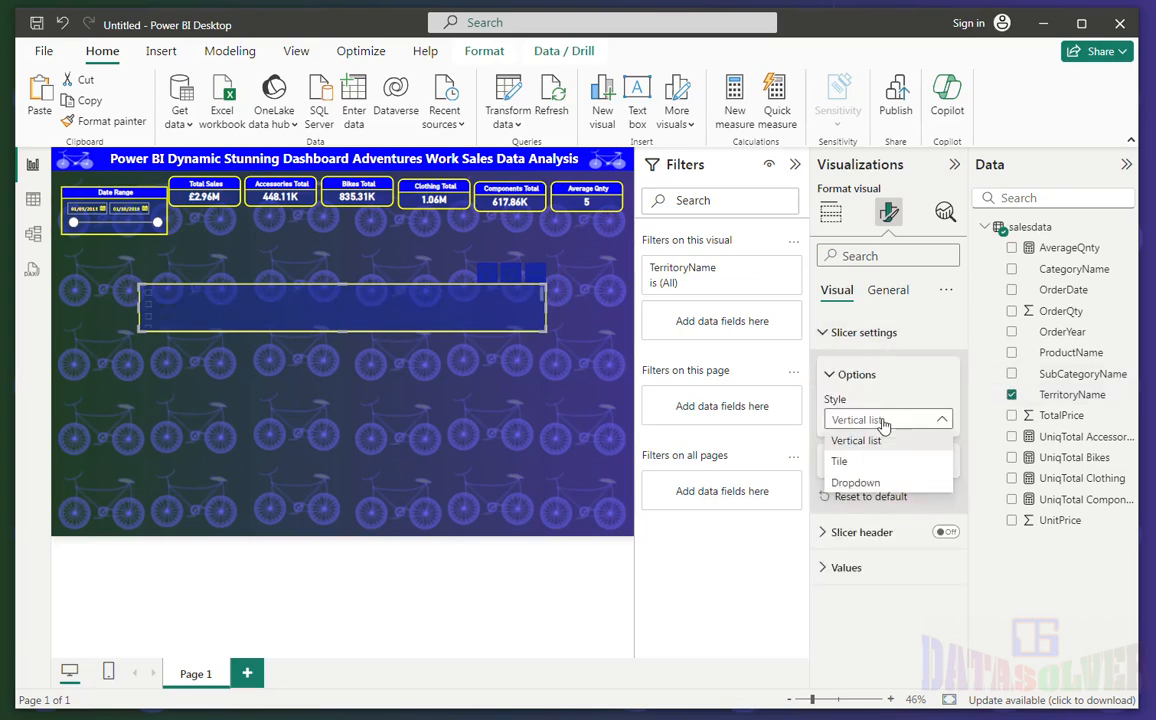
{"action": "left_click", "coordinate": [843, 457]}
{"action": "left_click", "coordinate": [850, 462]}
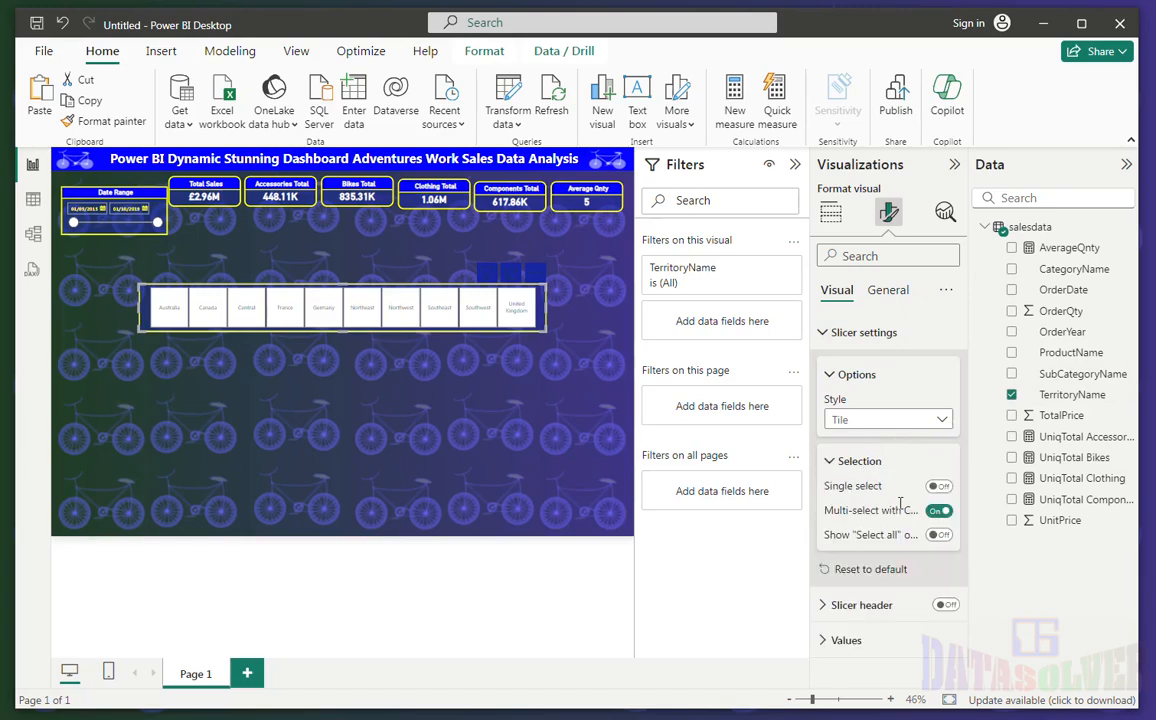
{"action": "left_click", "coordinate": [928, 537]}
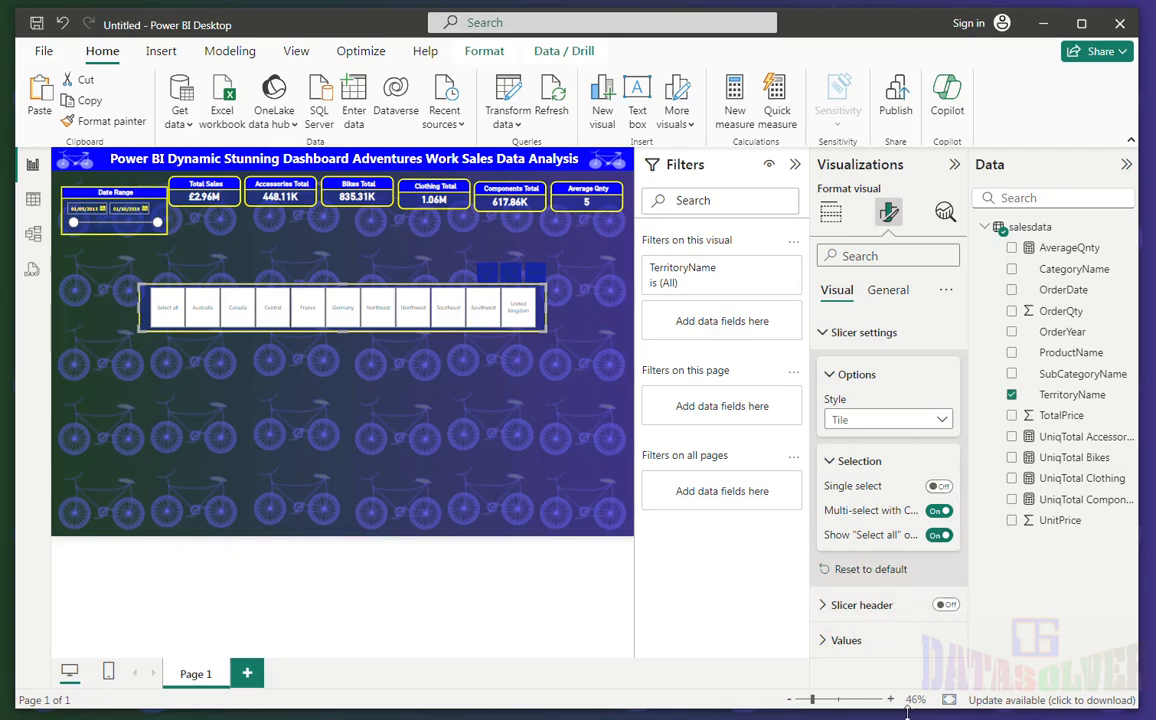
- Format the TerritoryName slicer's values as bold black text at size 12
{"action": "left_click", "coordinate": [848, 640]}
{"action": "left_click_drag", "start_coordinate": [965, 441], "coordinate": [963, 578]}
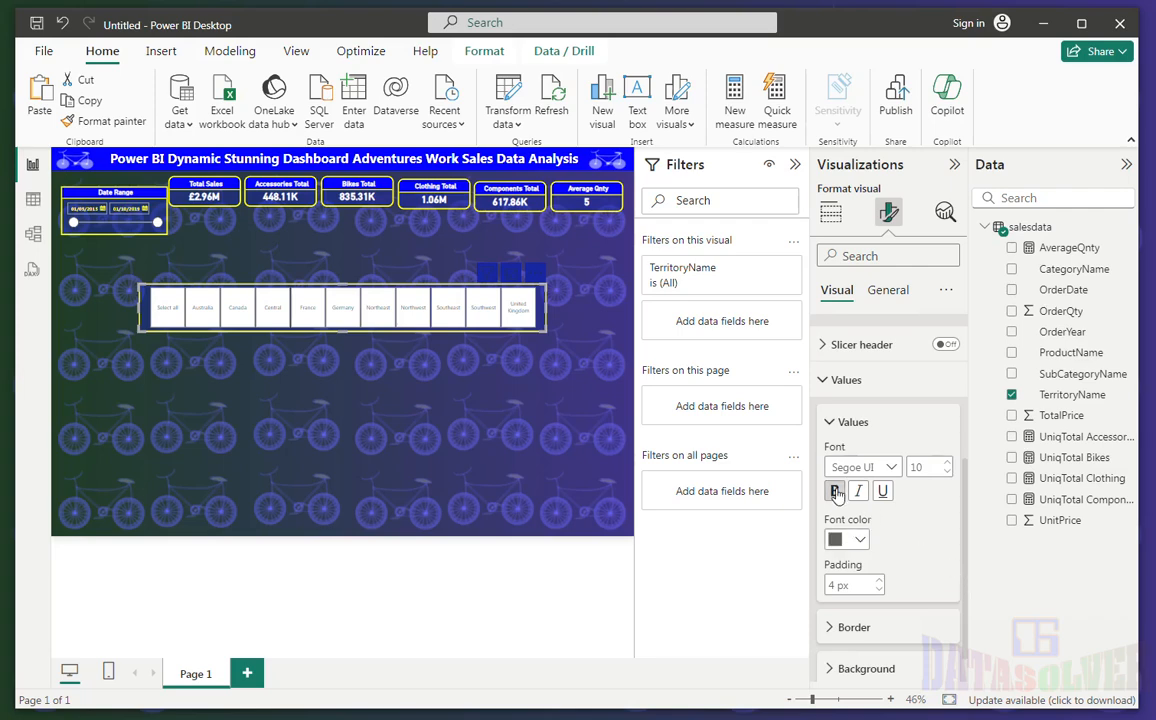
{"action": "left_click", "coordinate": [862, 541]}
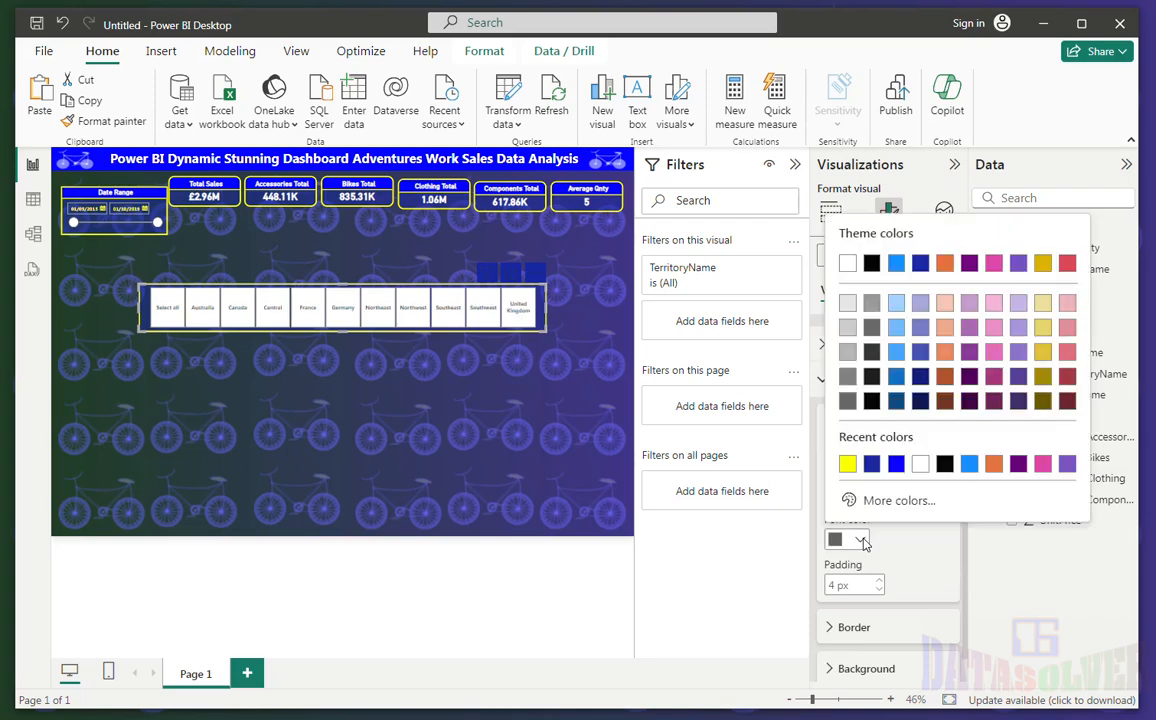
{"action": "left_click", "coordinate": [871, 262]}
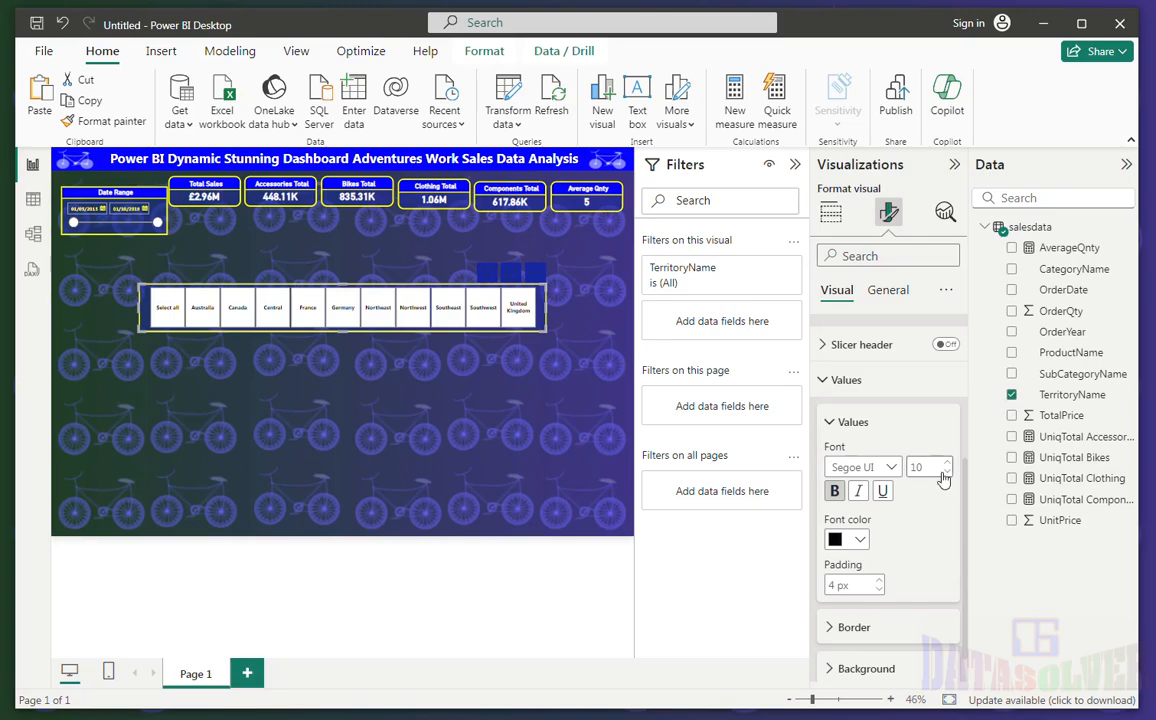
{"action": "left_click", "coordinate": [946, 463]}
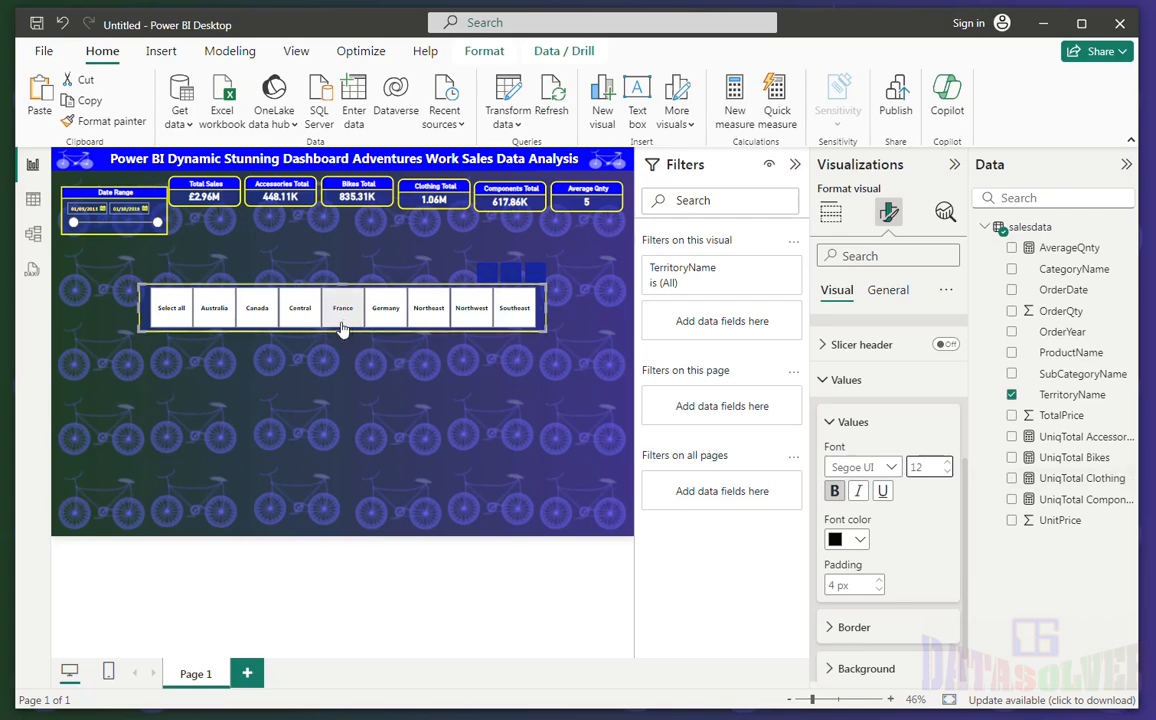
- Reduce the TerritoryName slicer's height and position it directly beneath the row of measure cards
{"action": "left_click_drag", "start_coordinate": [341, 331], "coordinate": [341, 311]}
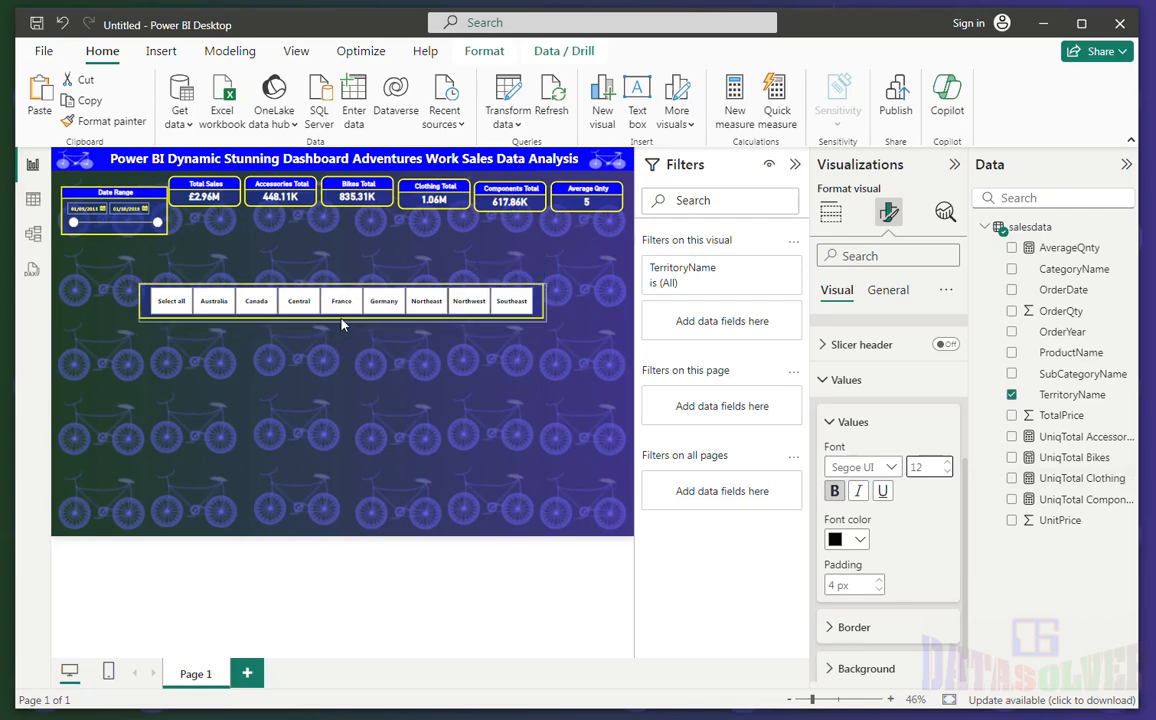
{"action": "left_click_drag", "start_coordinate": [254, 292], "coordinate": [298, 226]}
{"action": "left_click", "coordinate": [268, 277]}
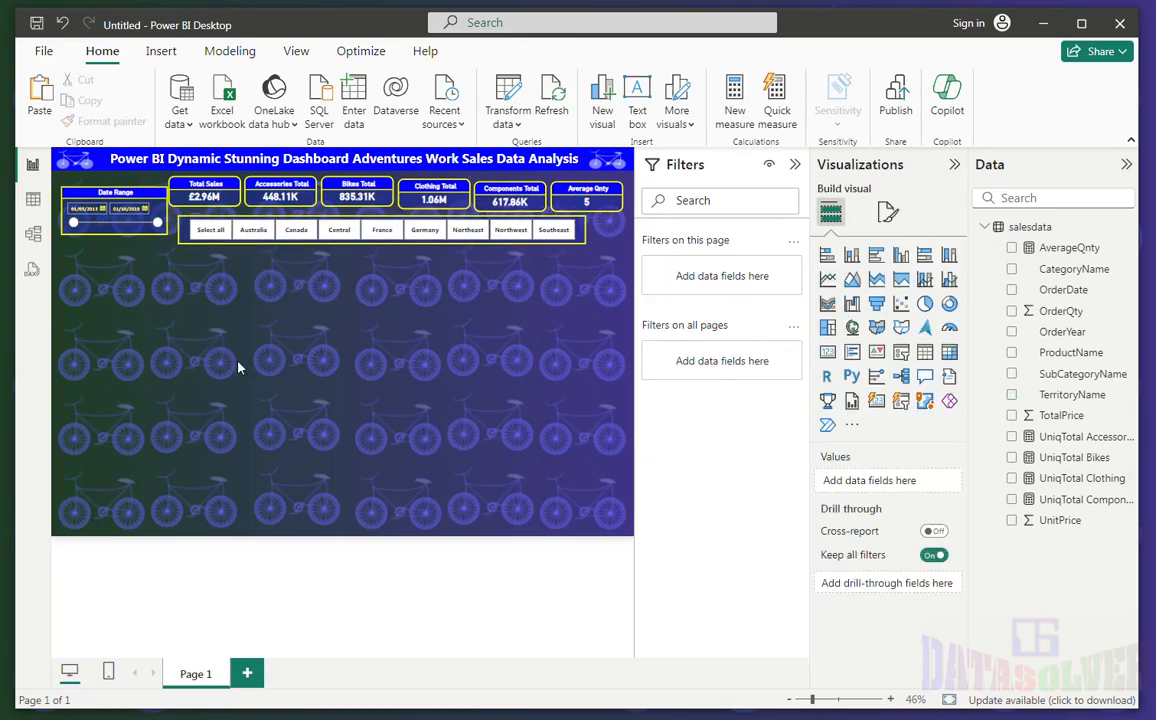
- Duplicate the Date Range slicer, place the copy directly beneath the original and make it taller
{"action": "left_click", "coordinate": [88, 195]}
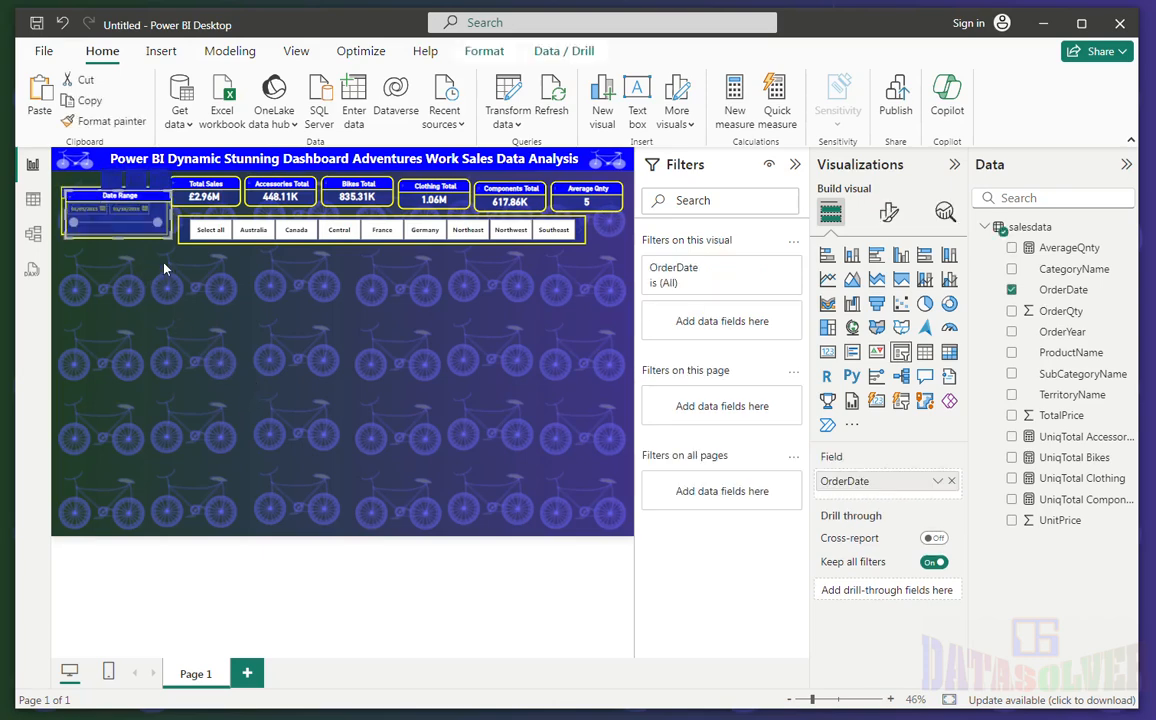
{"action": "key", "text": "ctrl+c"}
{"action": "key", "text": "ctrl+v"}
{"action": "left_click_drag", "start_coordinate": [95, 199], "coordinate": [113, 340]}
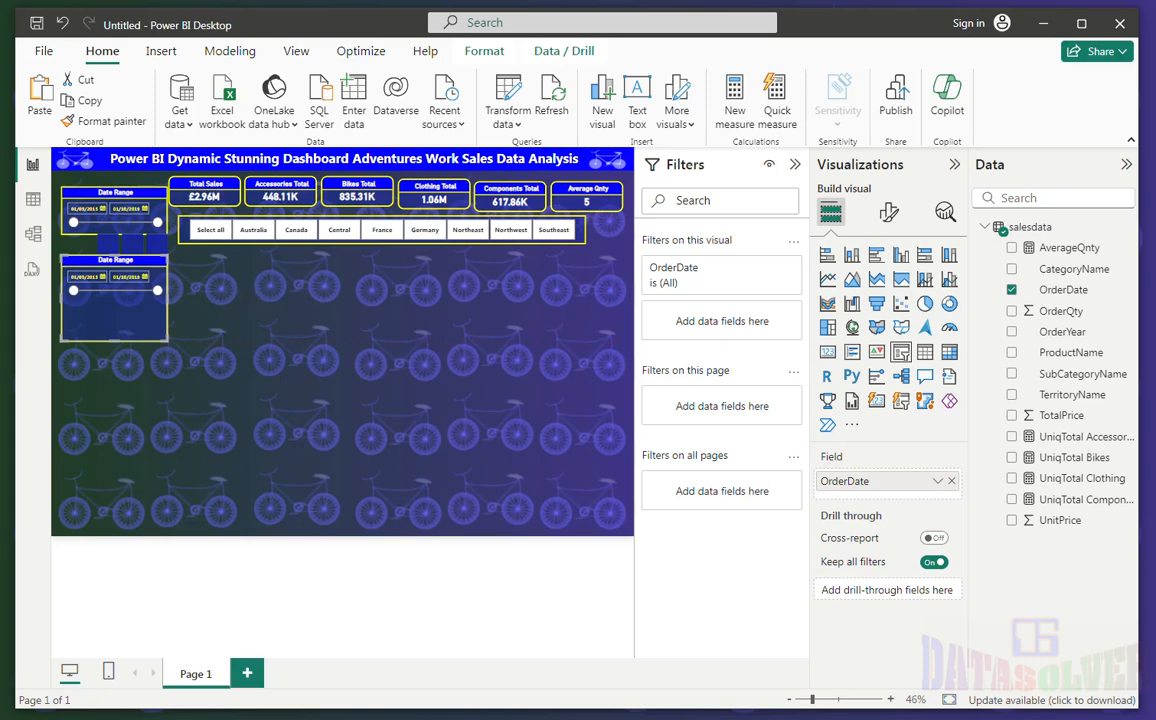
- Replace the lower Date Range slicer's OrderDate field with SubCategoryName and extend the slicer downward
{"action": "left_click", "coordinate": [1012, 290]}
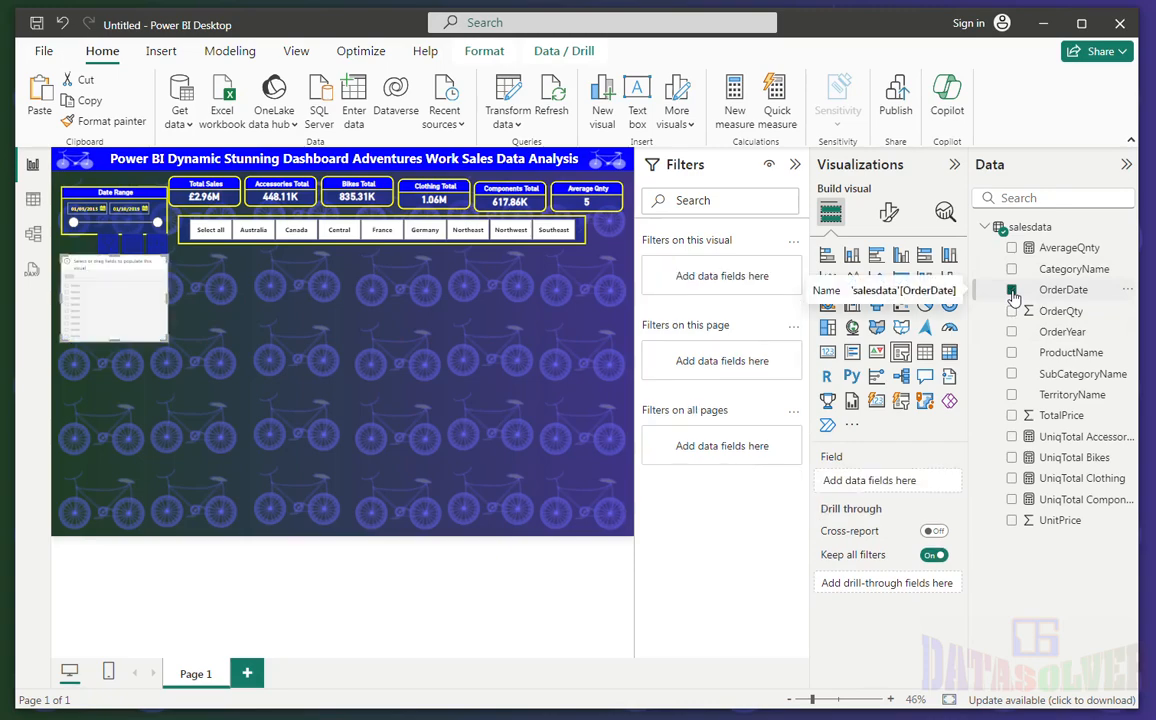
{"action": "left_click", "coordinate": [1012, 373]}
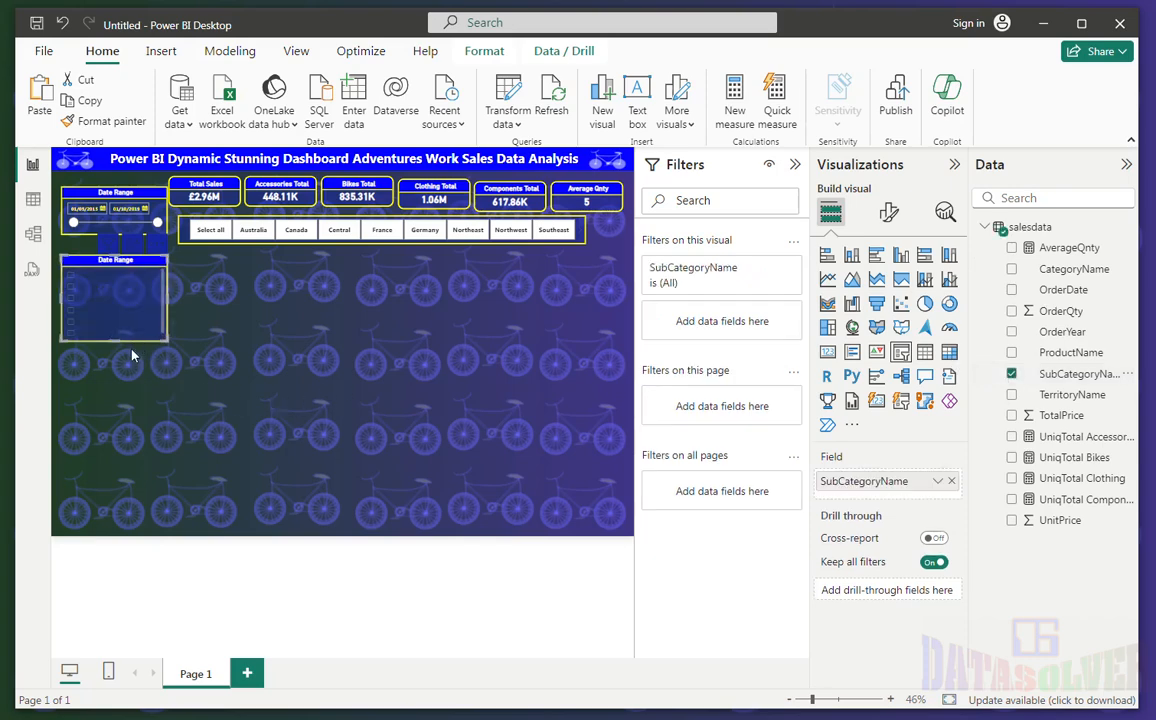
{"action": "left_click_drag", "start_coordinate": [112, 341], "coordinate": [112, 361]}
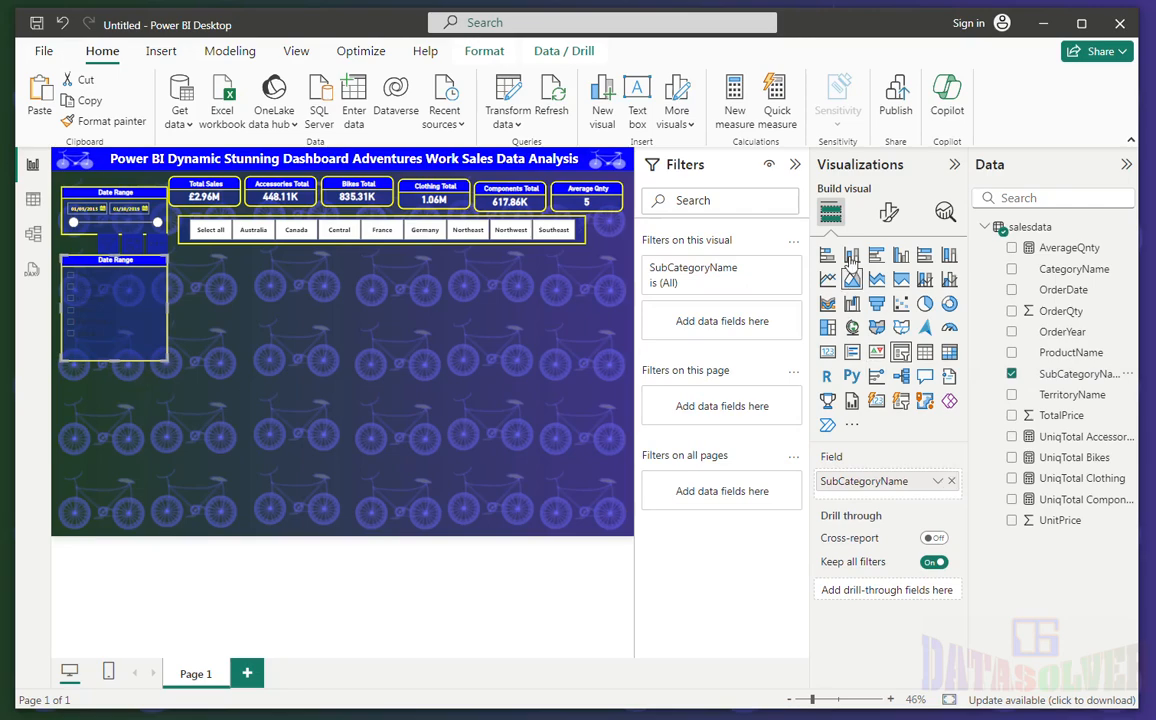
- Give the SubCategoryName slicer's values a white background and bold text
{"action": "left_click", "coordinate": [889, 212]}
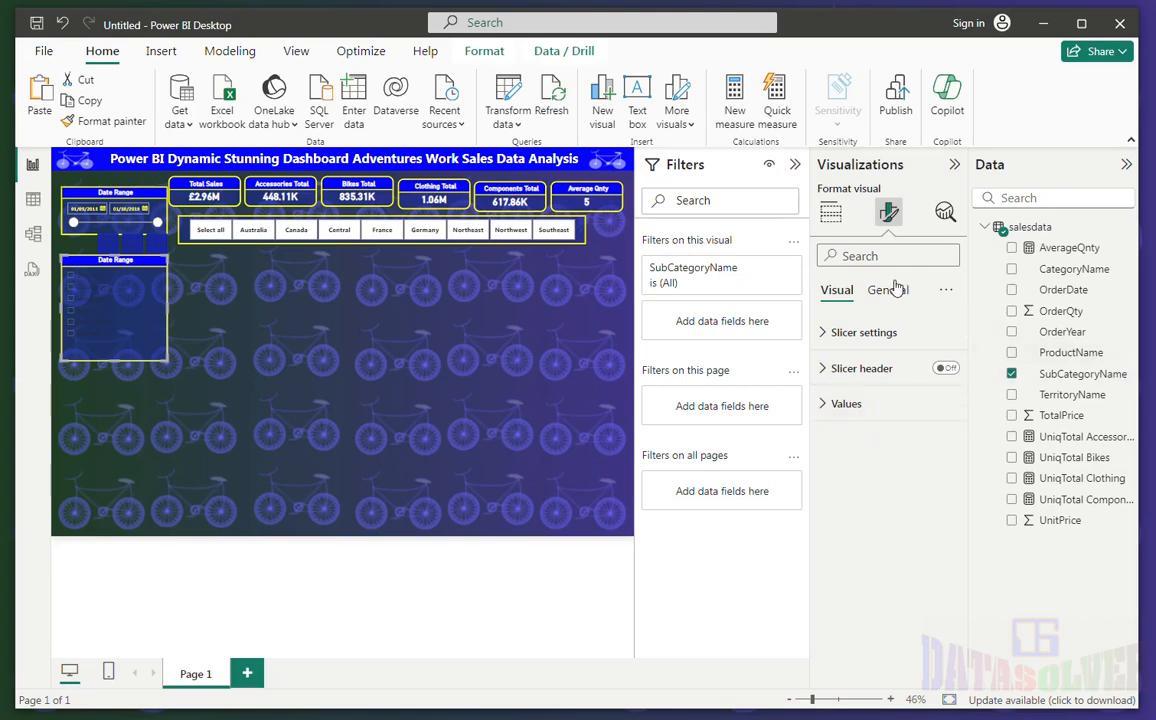
{"action": "left_click", "coordinate": [945, 289]}
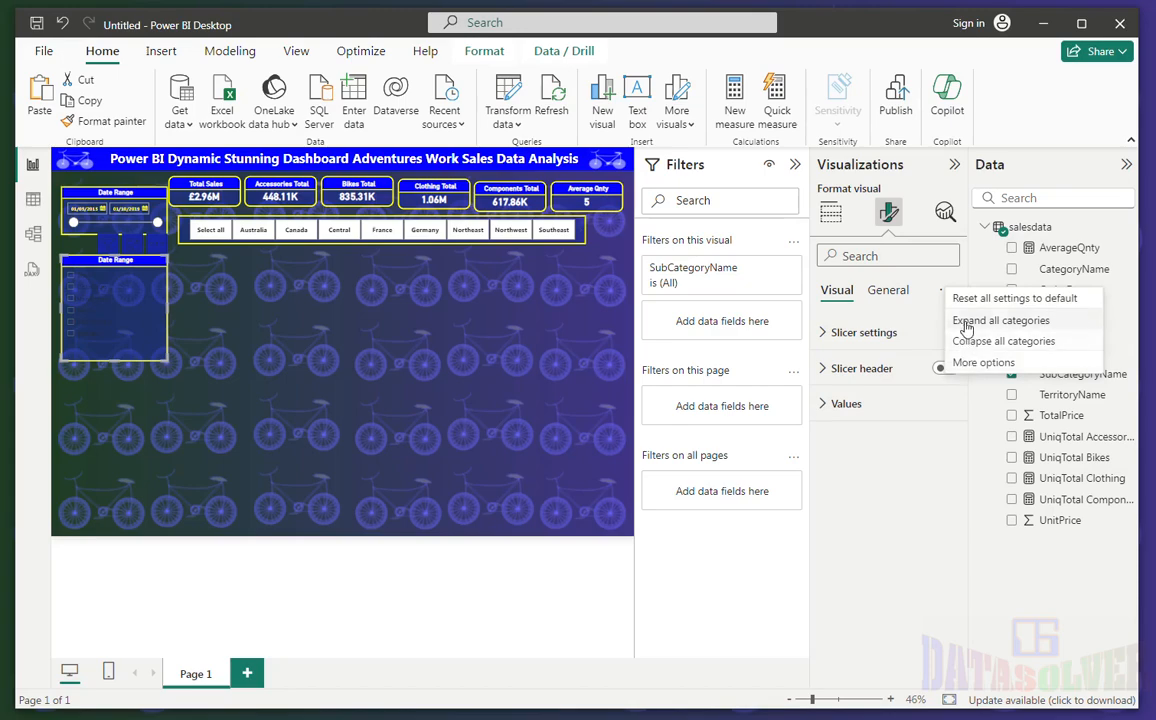
{"action": "left_click", "coordinate": [960, 320]}
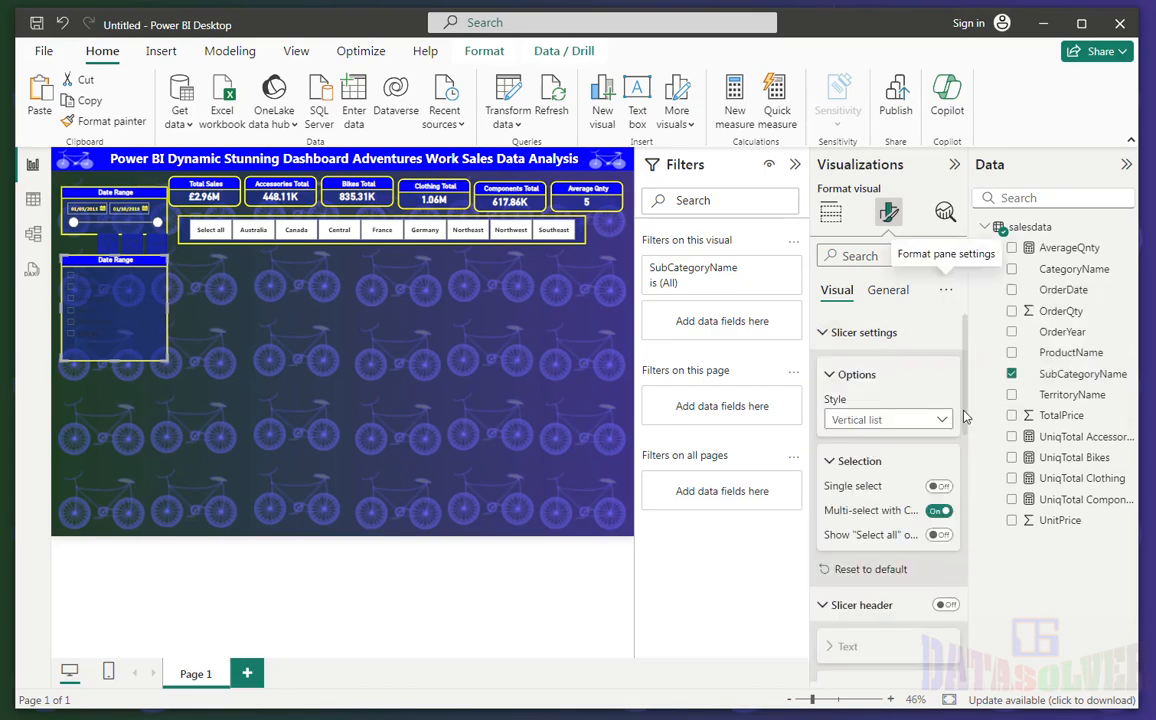
{"action": "left_click_drag", "start_coordinate": [974, 422], "coordinate": [967, 667]}
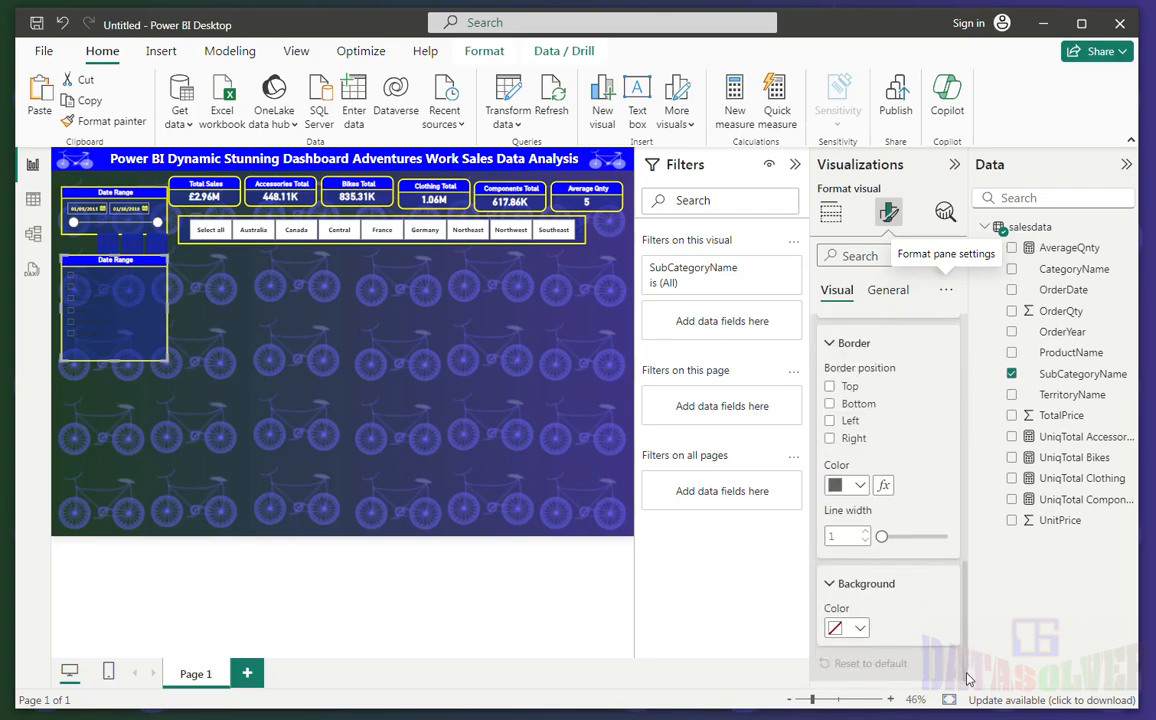
{"action": "left_click", "coordinate": [858, 628]}
{"action": "left_click", "coordinate": [945, 553]}
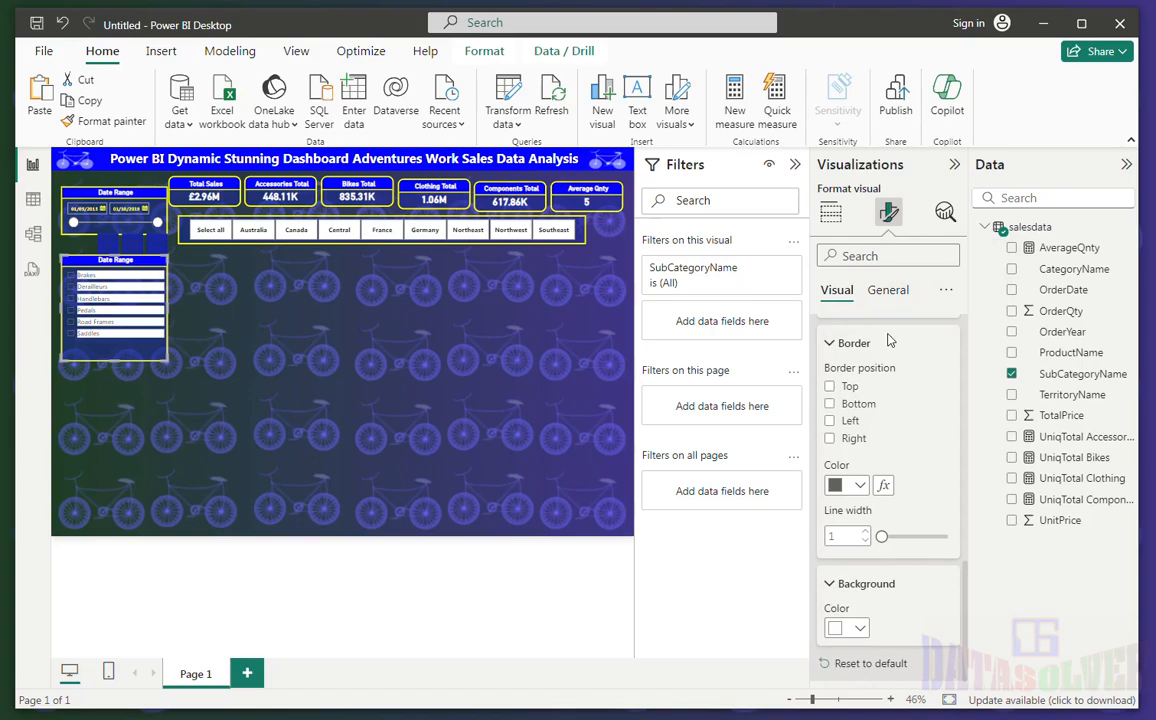
{"action": "scroll", "coordinate": [966, 615], "scroll_direction": "up", "scroll_amount": 5}
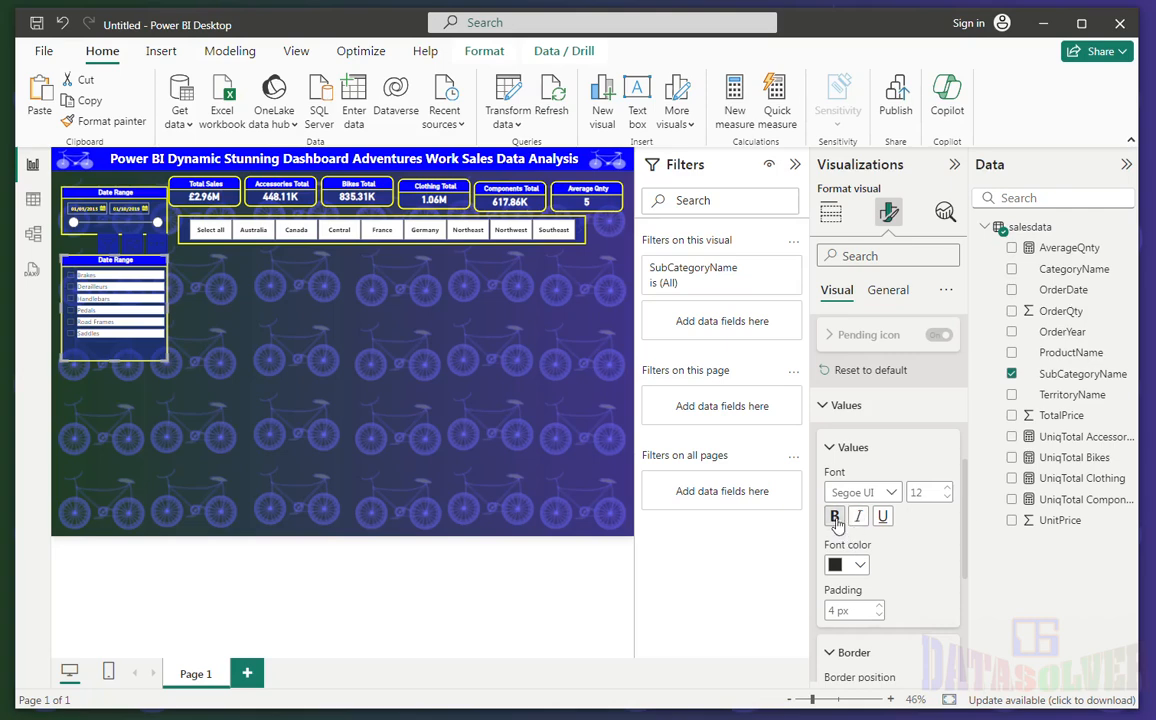
{"action": "left_click", "coordinate": [835, 517]}
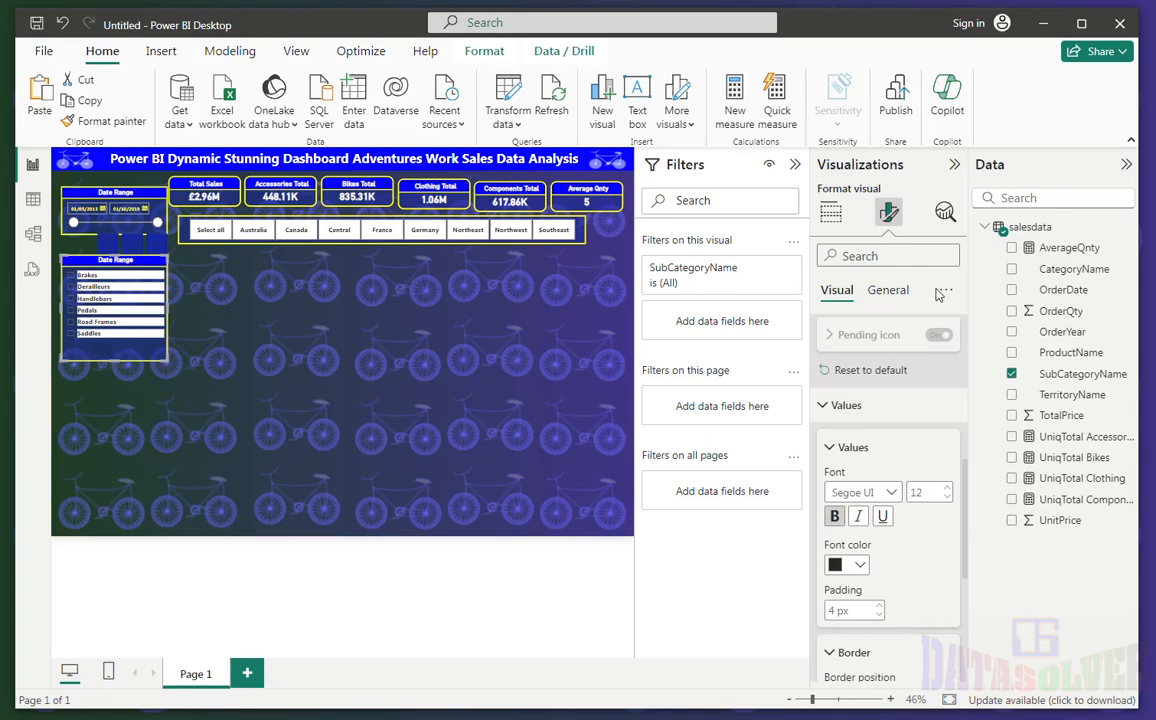
- Change the SubCategoryName slicer's title text to "SubCategory Name"
{"action": "left_click", "coordinate": [885, 290]}
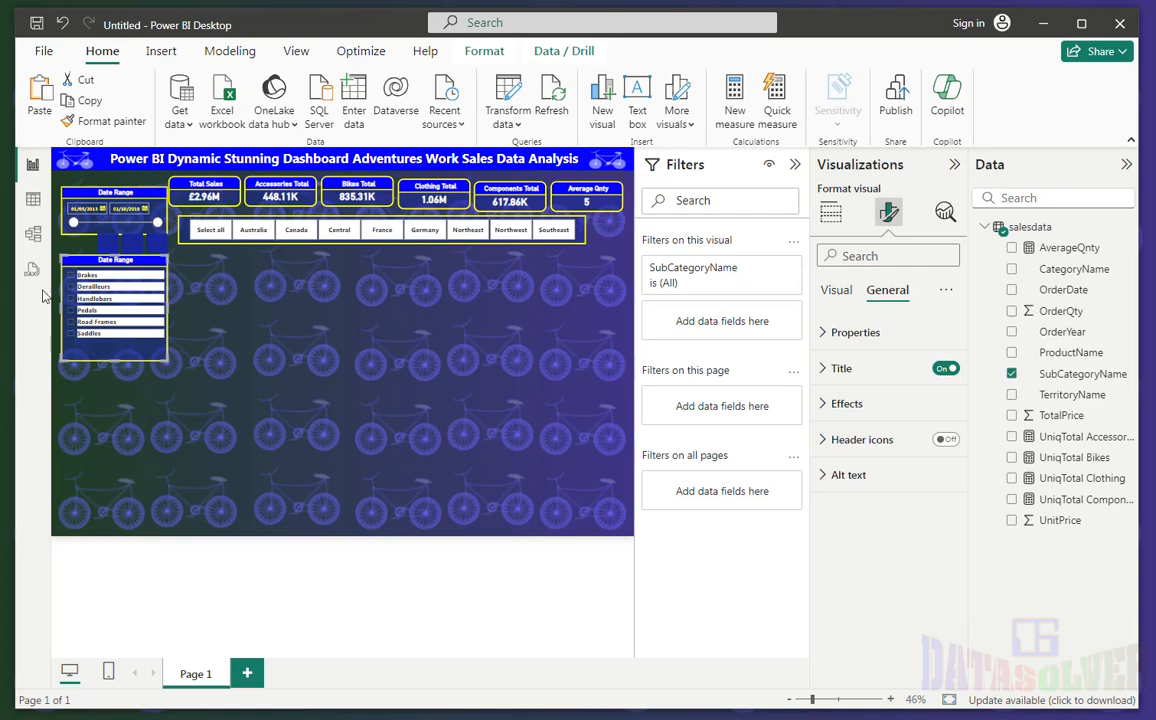
{"action": "left_click", "coordinate": [875, 375]}
{"action": "triple_click", "coordinate": [866, 457]}
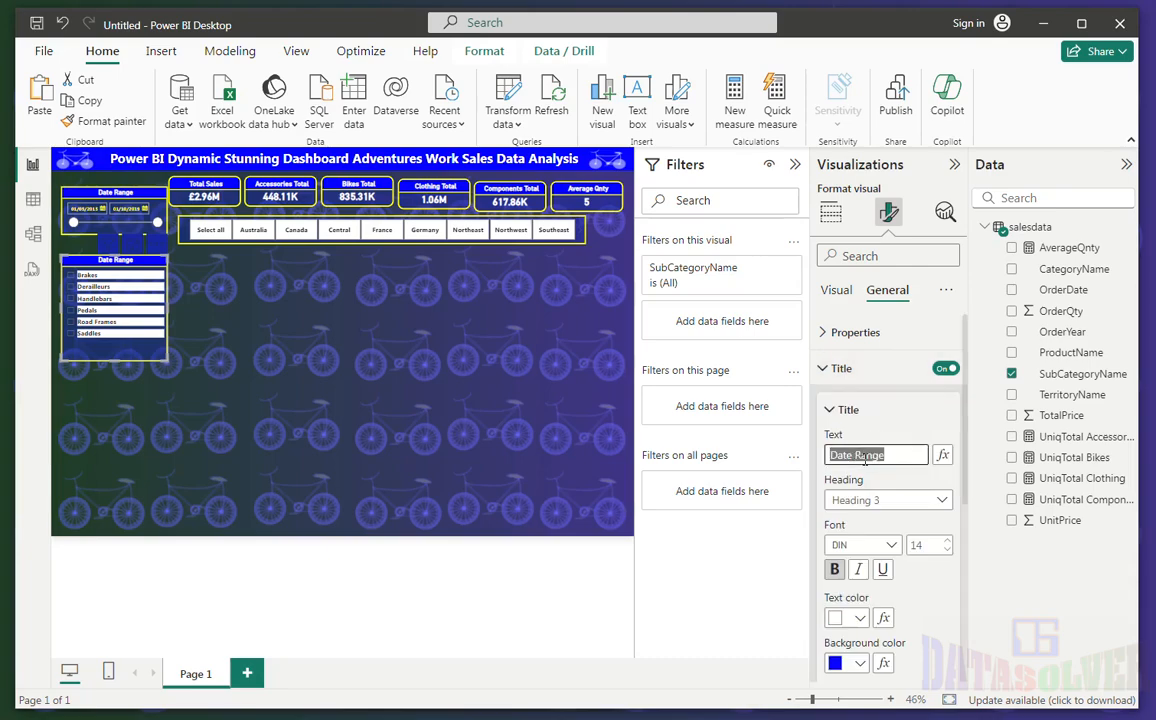
{"action": "type", "text": "SubCategory Name"}
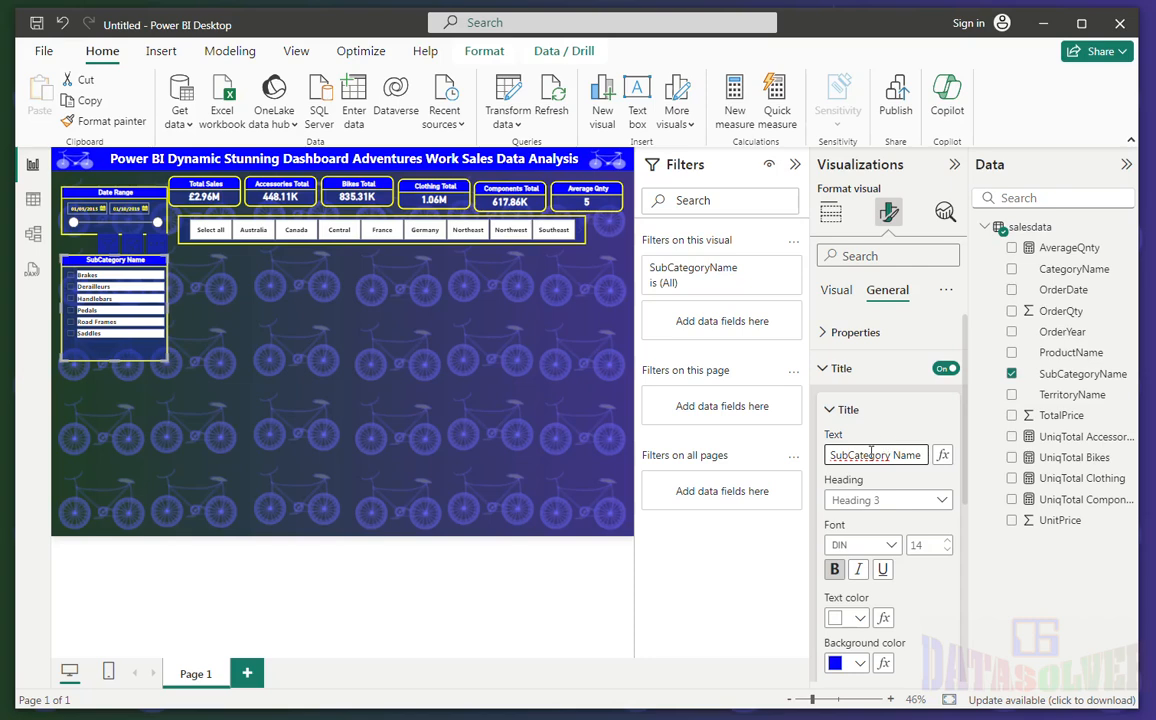
{"action": "left_click", "coordinate": [365, 360]}
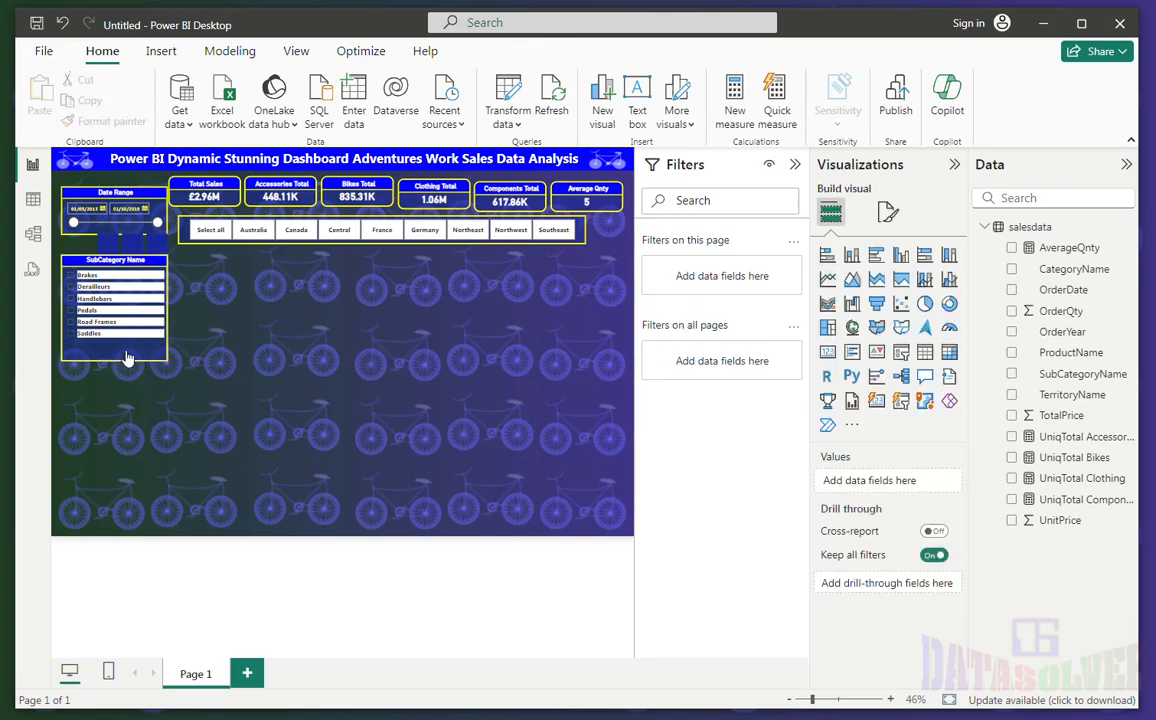
- Shorten the SubCategory Name slicer so its lower edge sits just beneath the Saddles entry
{"action": "left_click", "coordinate": [127, 356]}
{"action": "left_click_drag", "start_coordinate": [113, 362], "coordinate": [113, 350]}
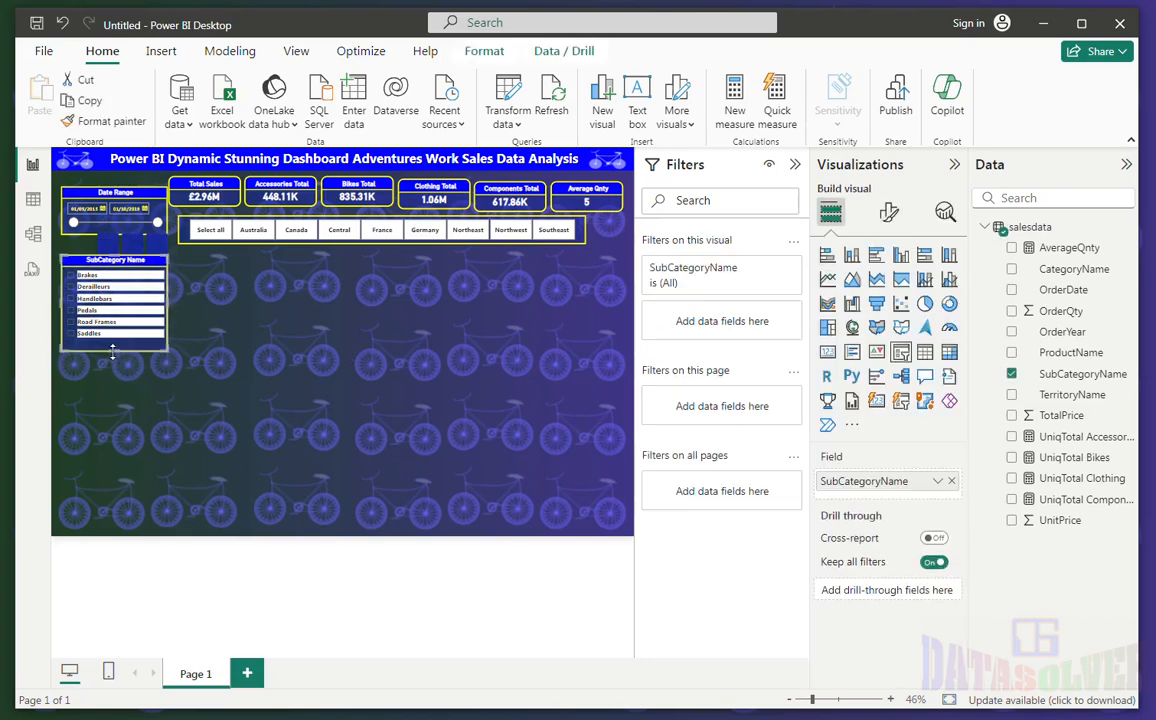
{"action": "left_click", "coordinate": [210, 372]}
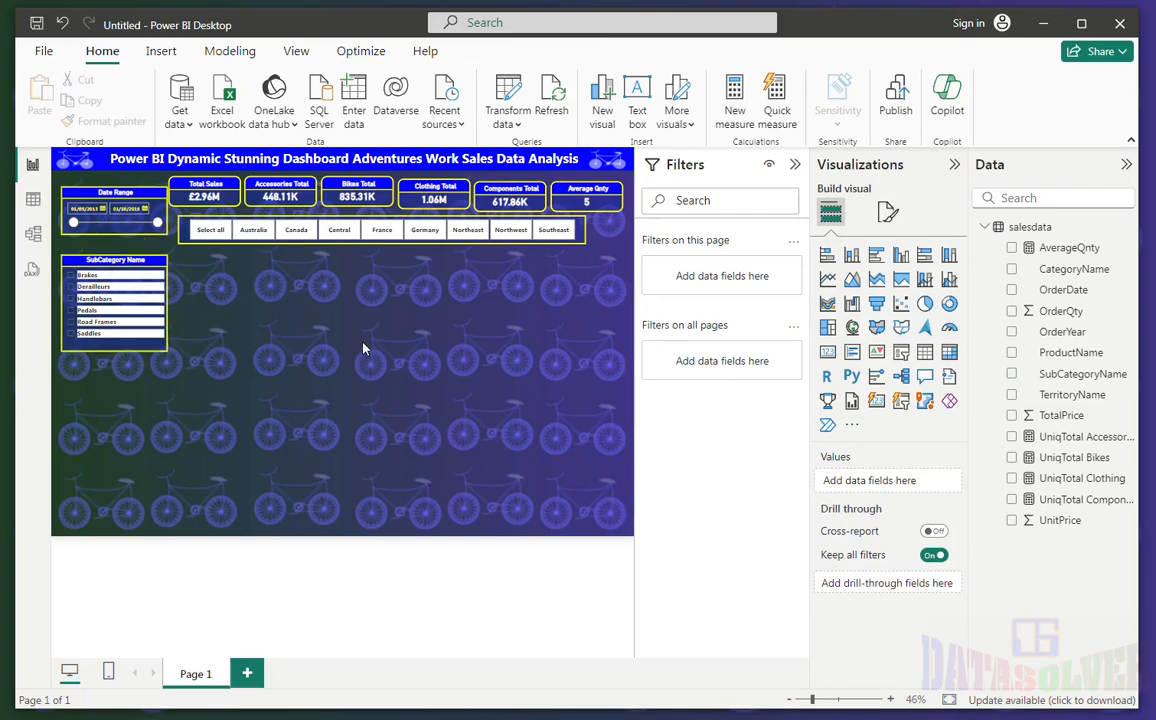
- Duplicate the SubCategory Name slicer on the report page
{"action": "left_click", "coordinate": [120, 261]}
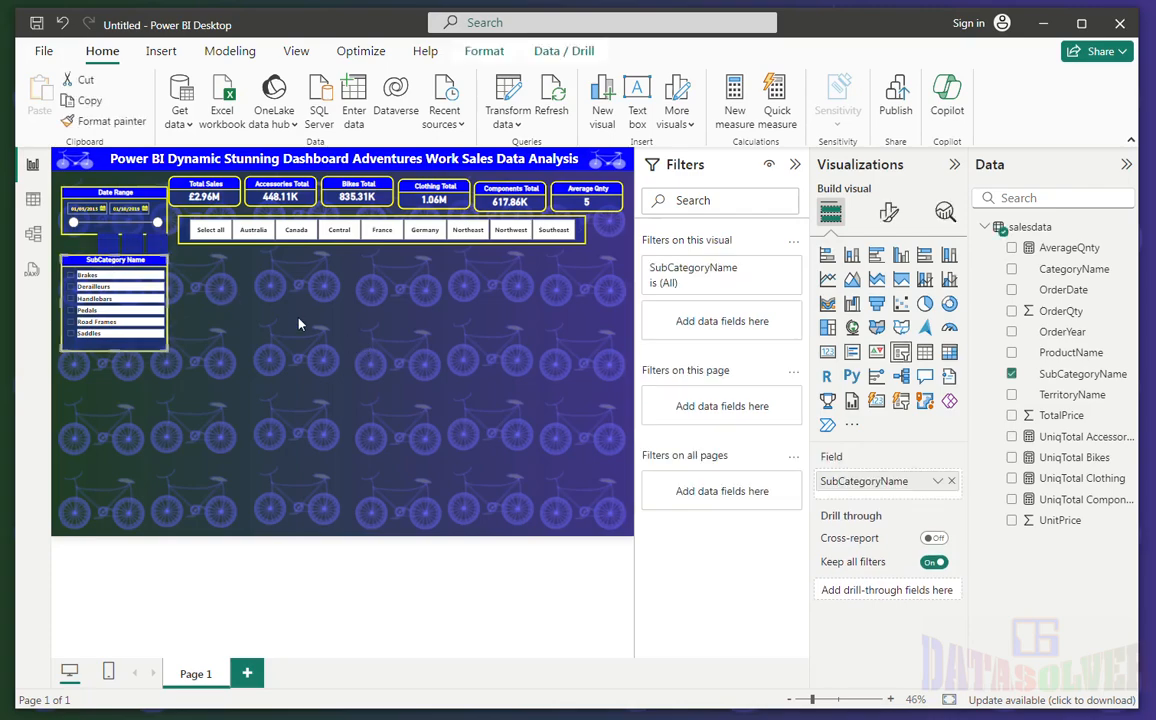
{"action": "key", "text": "ctrl+c"}
{"action": "key", "text": "ctrl+v"}
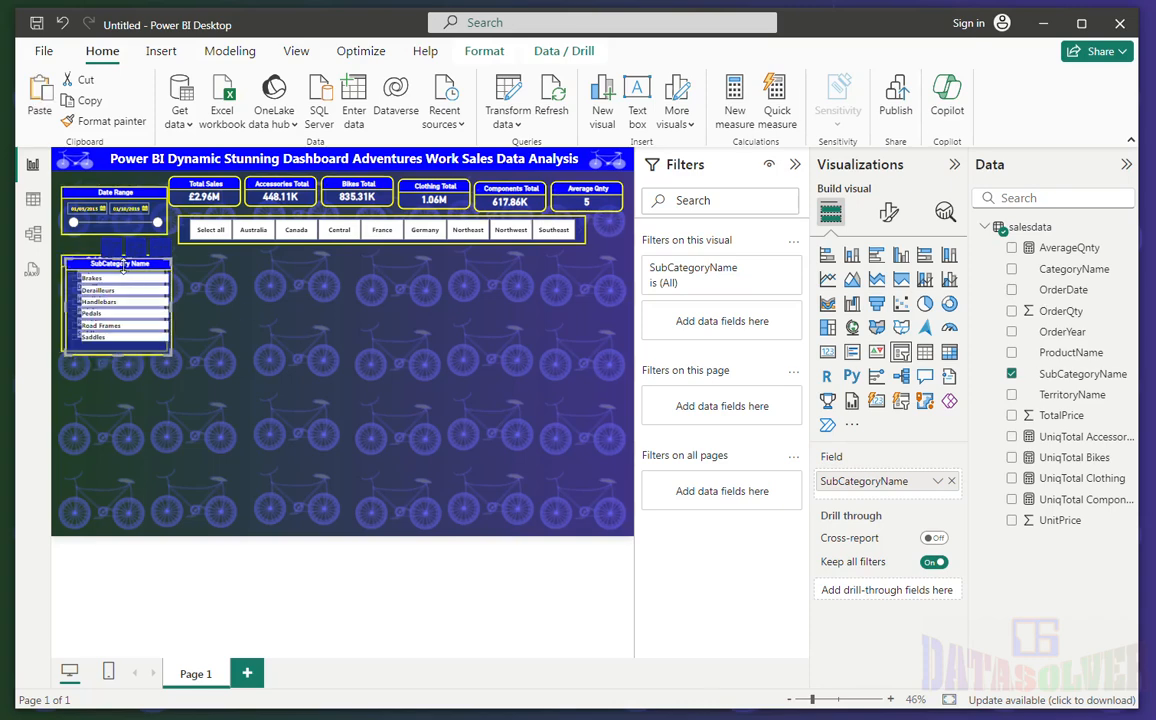
- Place the duplicated slicer below the SubCategory Name slicer and replace its SubCategoryName field with CategoryName
{"action": "left_click_drag", "start_coordinate": [101, 266], "coordinate": [97, 380]}
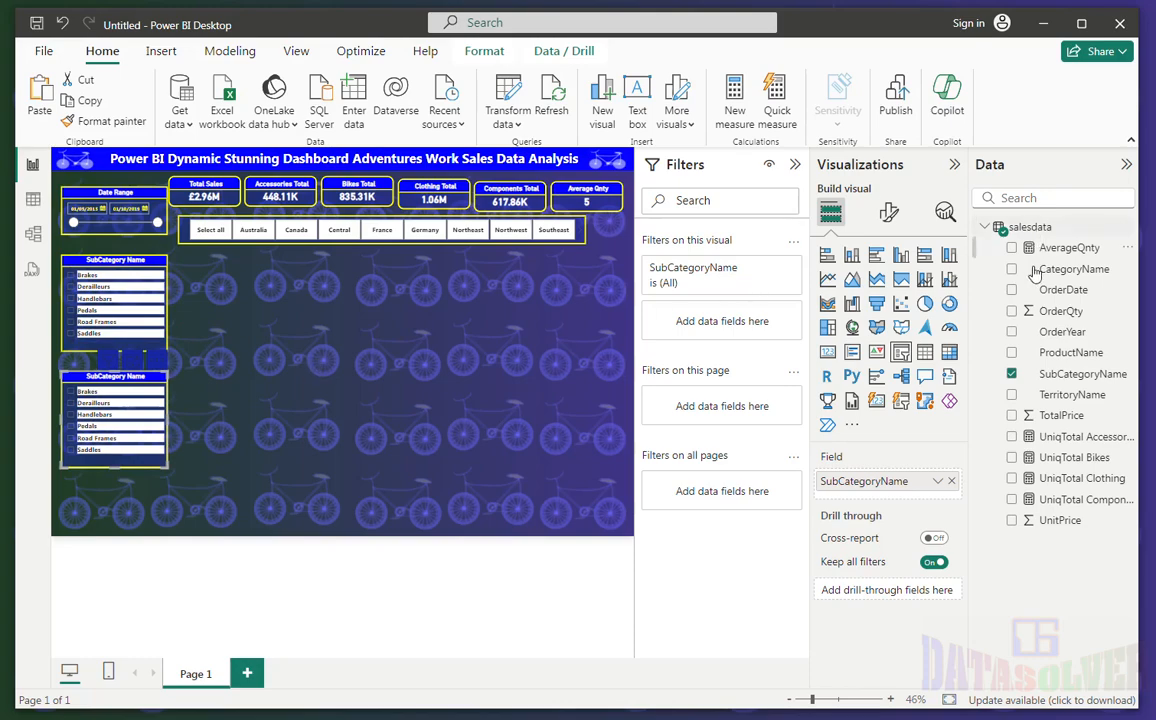
{"action": "left_click", "coordinate": [1011, 374]}
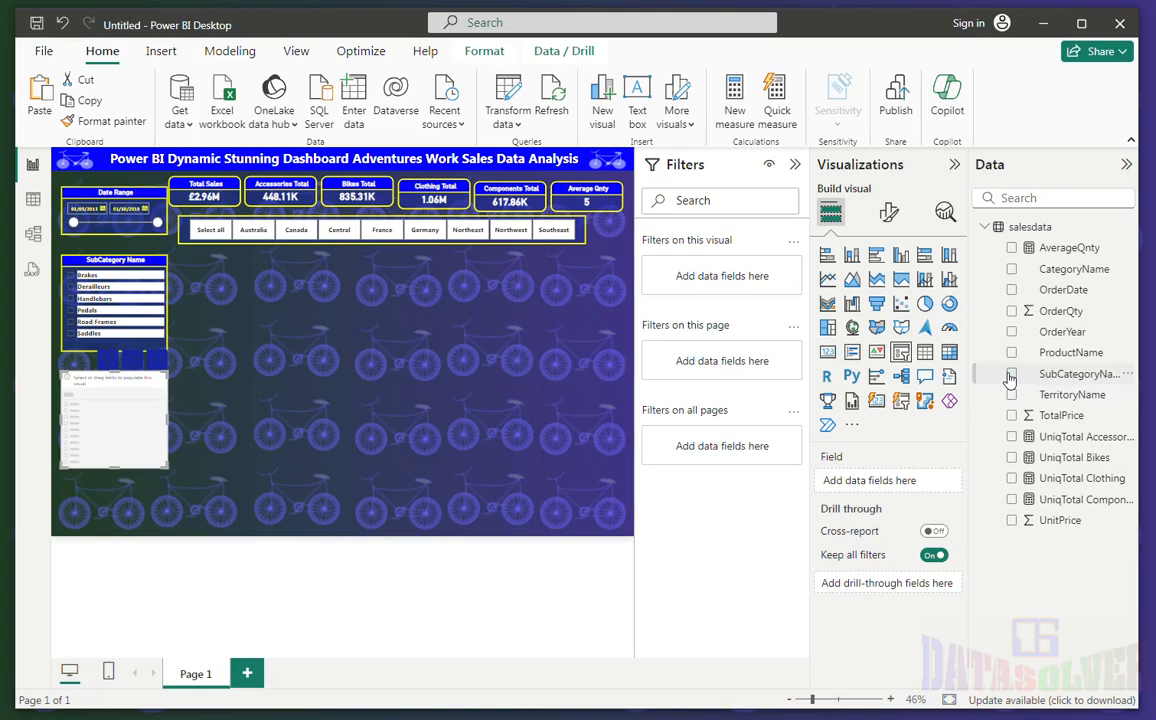
{"action": "left_click", "coordinate": [1011, 269]}
- Change the lower slicer's title text to "Category Name"
{"action": "left_click", "coordinate": [889, 212]}
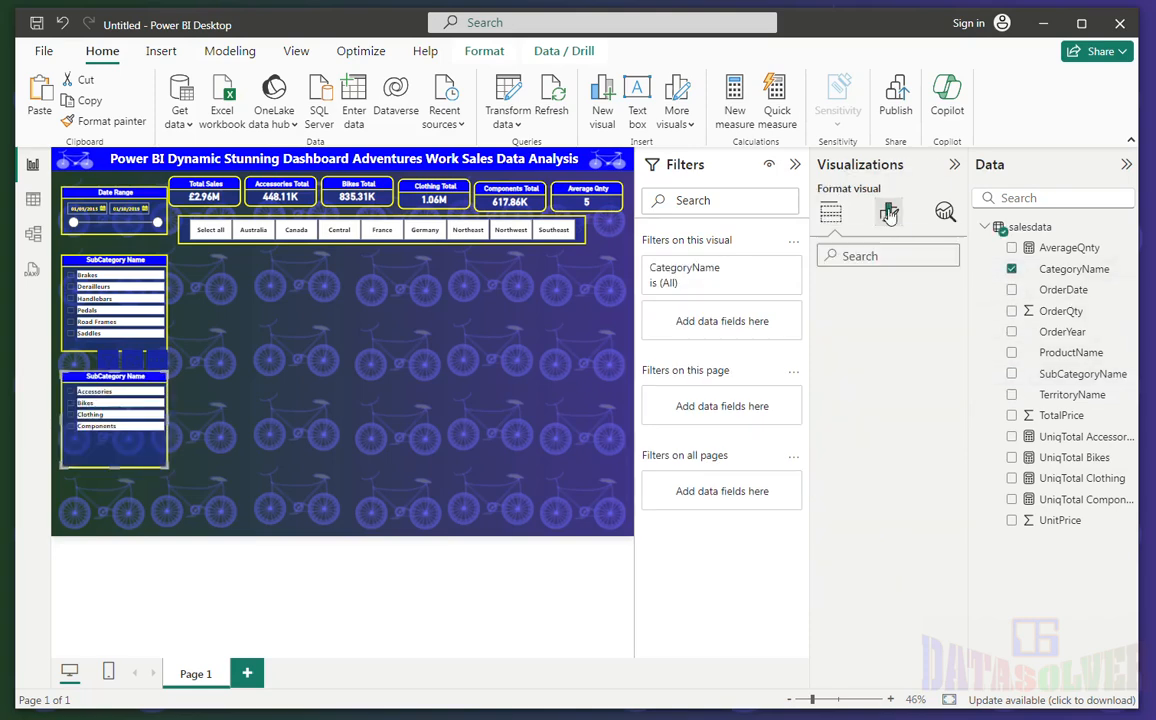
{"action": "left_click", "coordinate": [889, 290]}
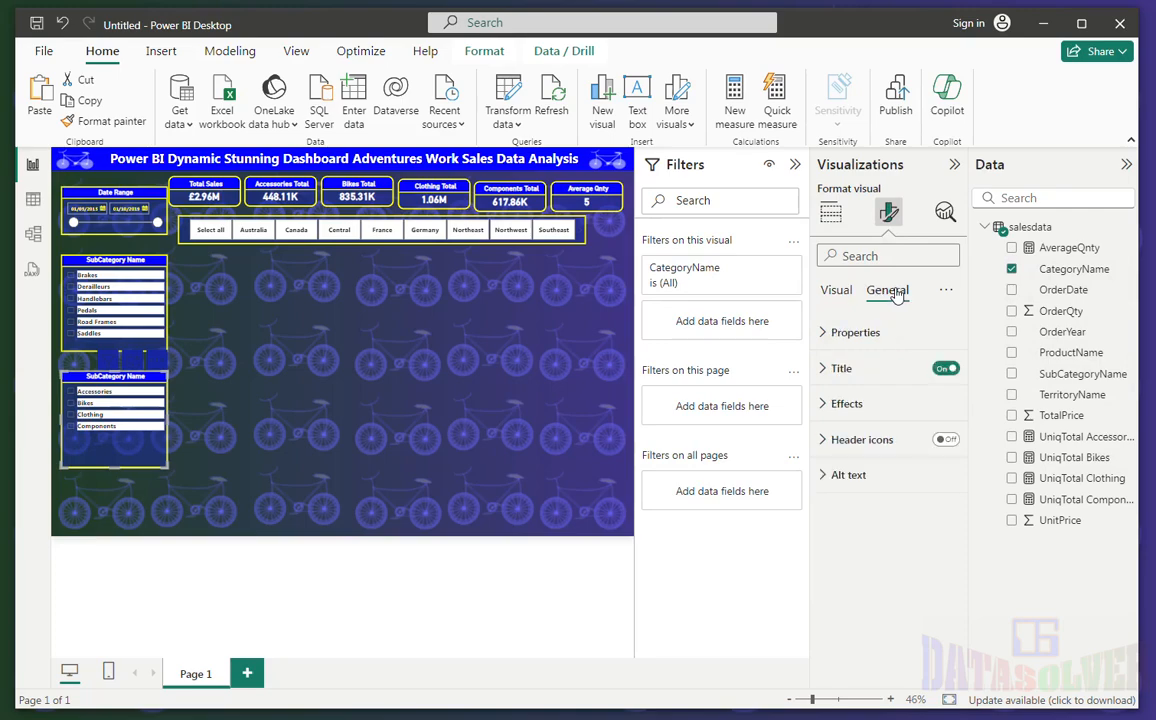
{"action": "left_click", "coordinate": [840, 368]}
{"action": "left_click", "coordinate": [852, 455]}
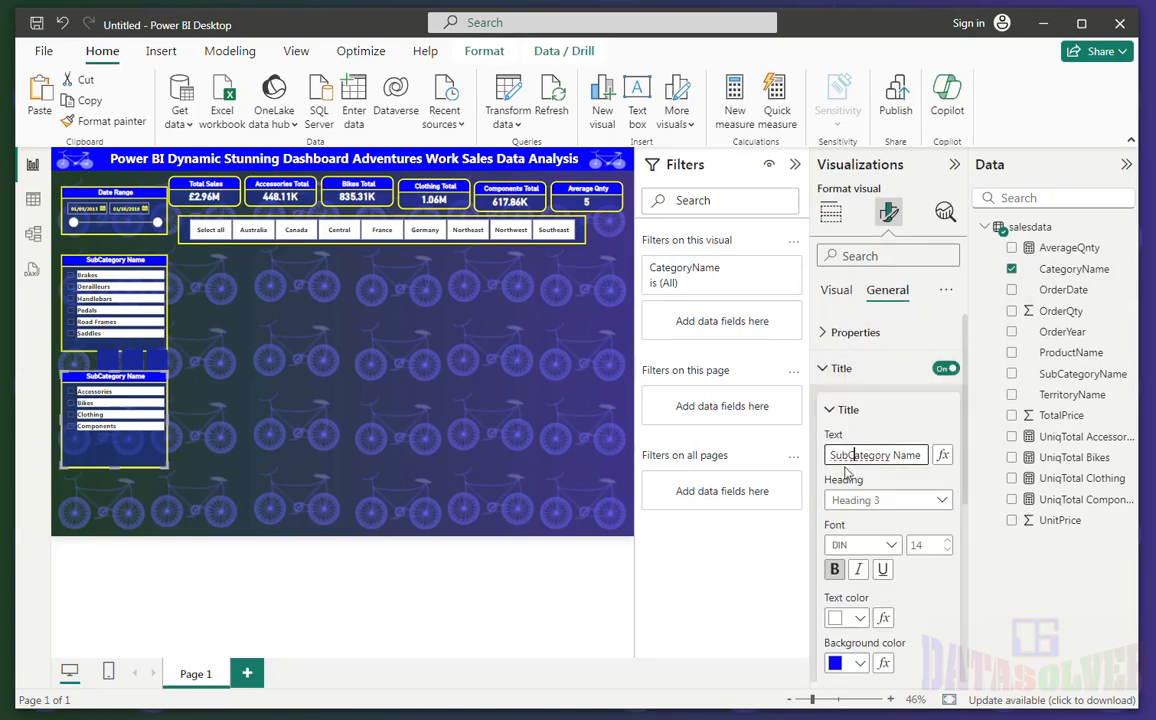
{"action": "key", "text": "BackSpace"}
{"action": "key", "text": "BackSpace"}
{"action": "key", "text": "BackSpace"}
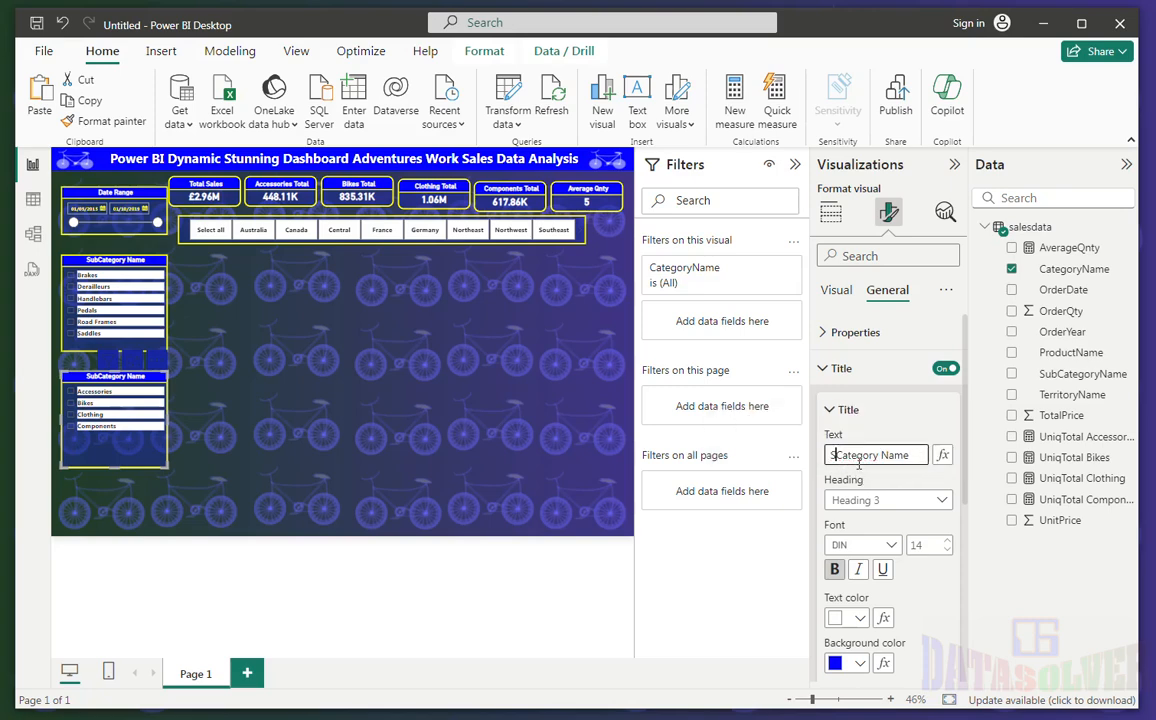
{"action": "left_click", "coordinate": [221, 432]}
- Shorten the Category Name slicer from its lower edge to end just below the Components item
{"action": "left_click", "coordinate": [119, 467]}
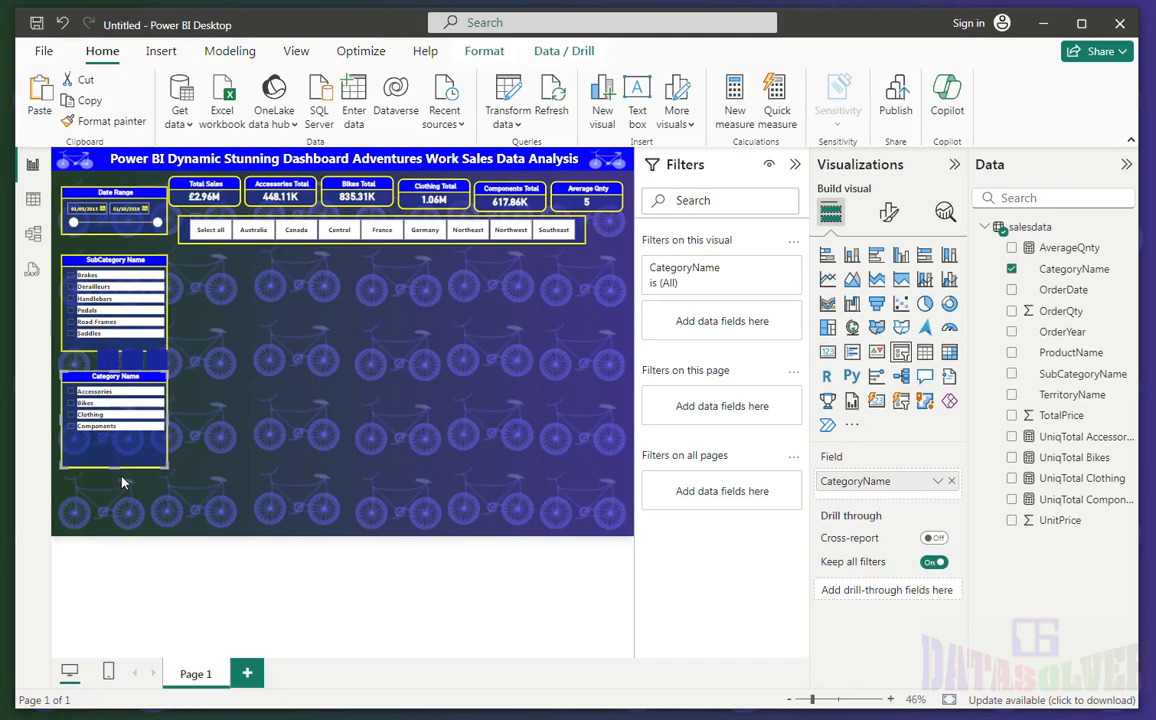
{"action": "left_click_drag", "start_coordinate": [112, 465], "coordinate": [112, 447]}
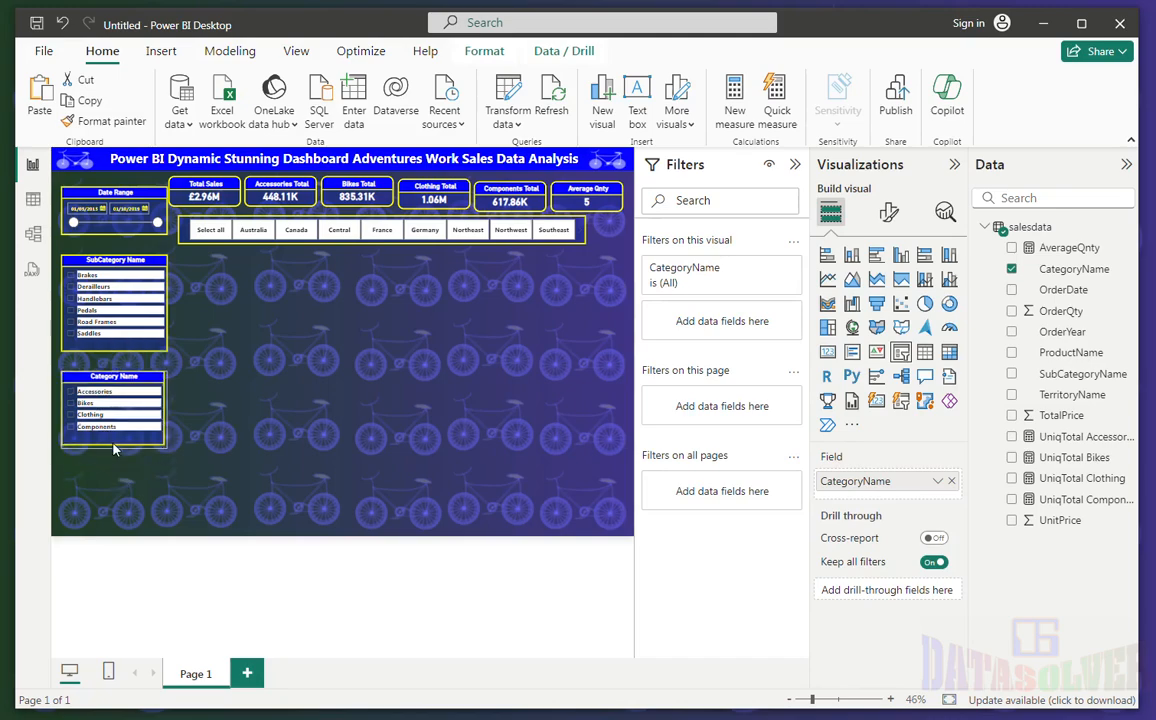
{"action": "left_click", "coordinate": [257, 362]}
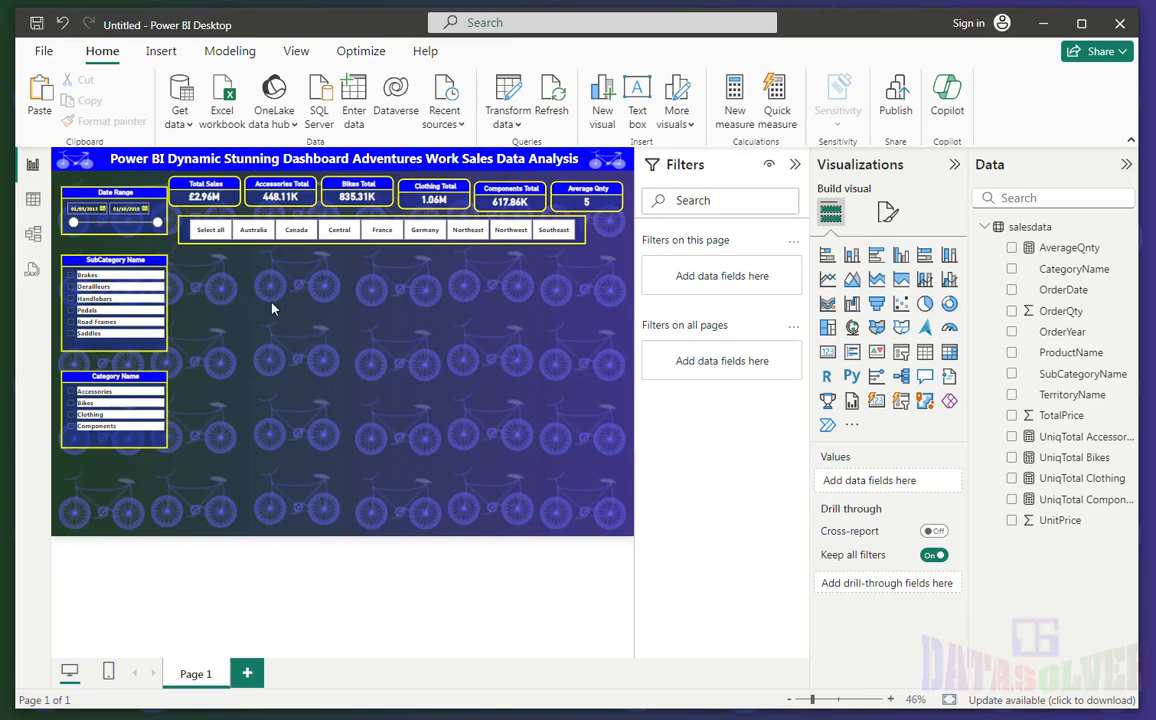
- Duplicate the SubCategory Name slicer and place the copy directly to its right, beneath the territory slicer
{"action": "left_click", "coordinate": [104, 262]}
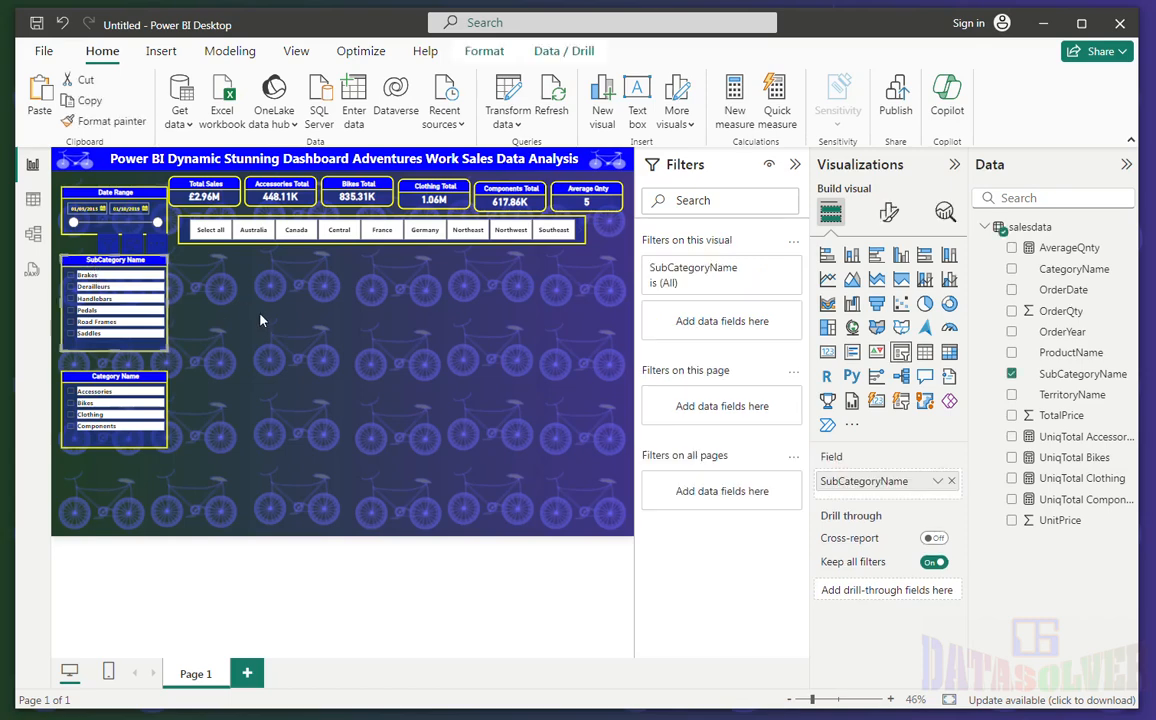
{"action": "key", "text": "ctrl+c"}
{"action": "key", "text": "ctrl+v"}
{"action": "left_click_drag", "start_coordinate": [94, 268], "coordinate": [202, 267]}
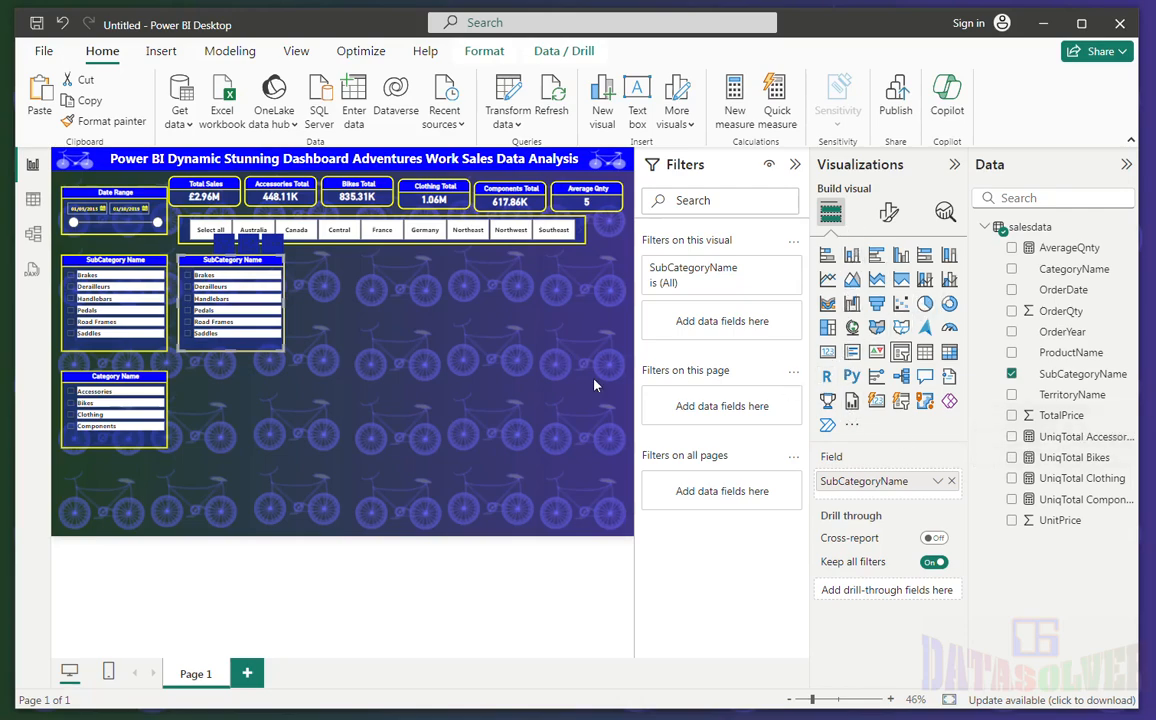
- Convert the duplicated slicer to a table and replace its SubCategoryName field with CategoryName and TotalPrice
{"action": "left_click", "coordinate": [924, 352]}
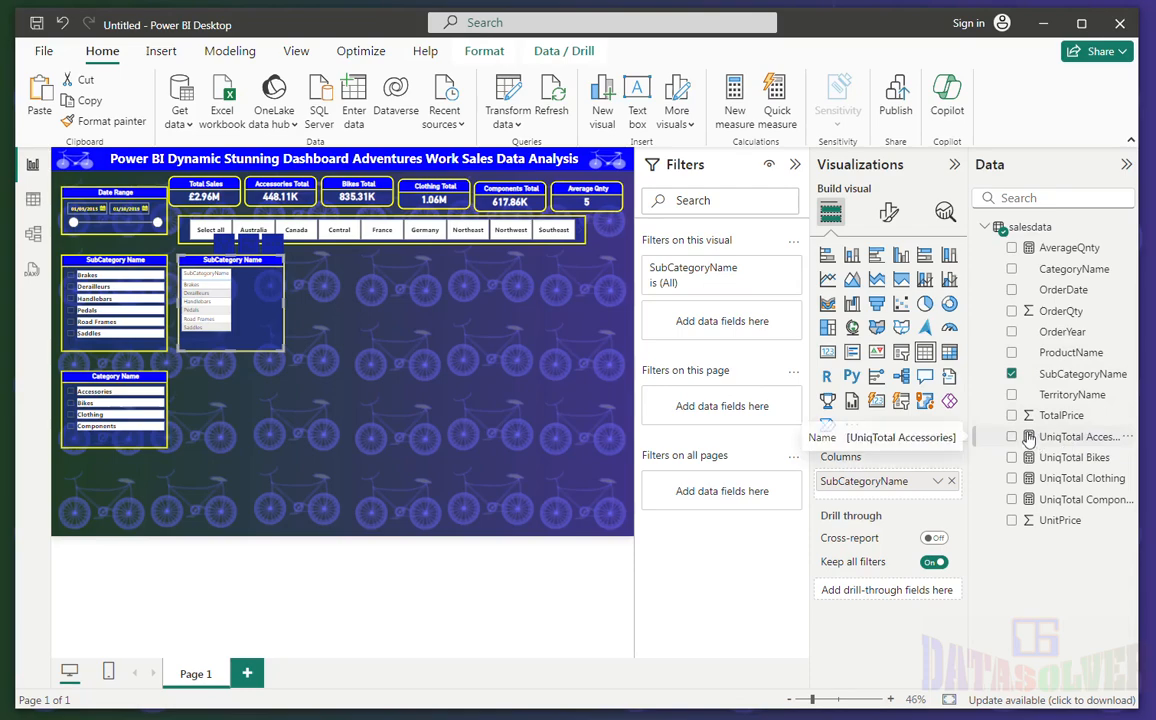
{"action": "left_click", "coordinate": [1012, 374]}
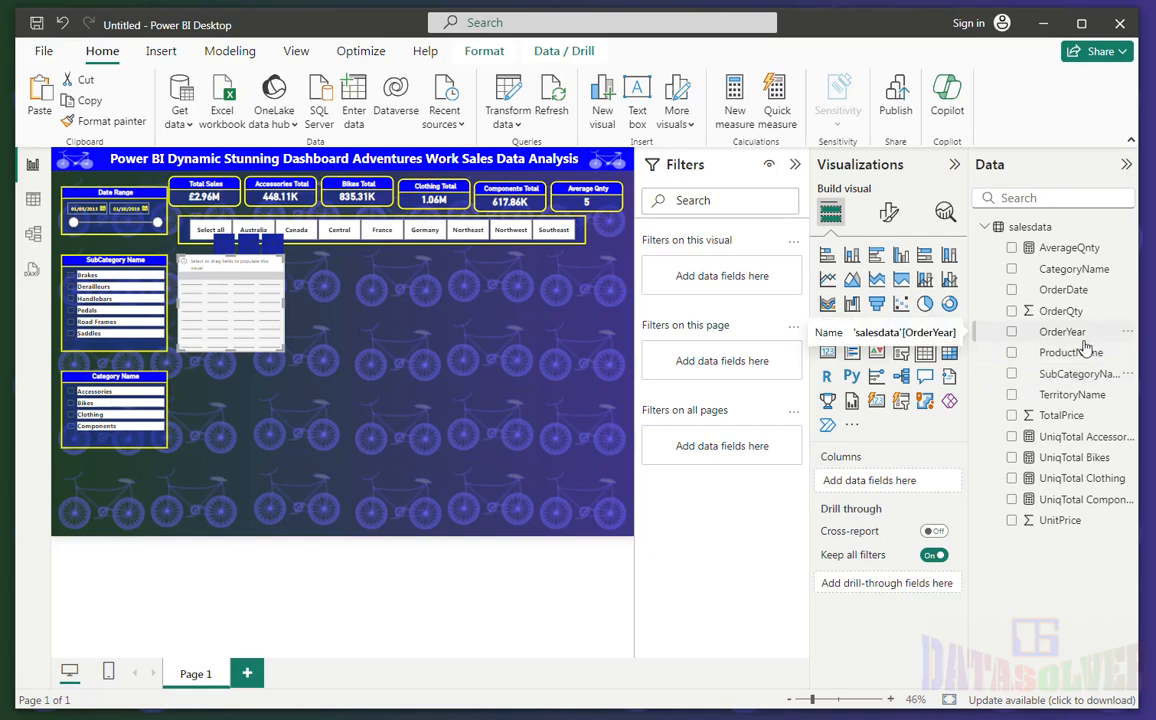
{"action": "left_click", "coordinate": [1011, 269]}
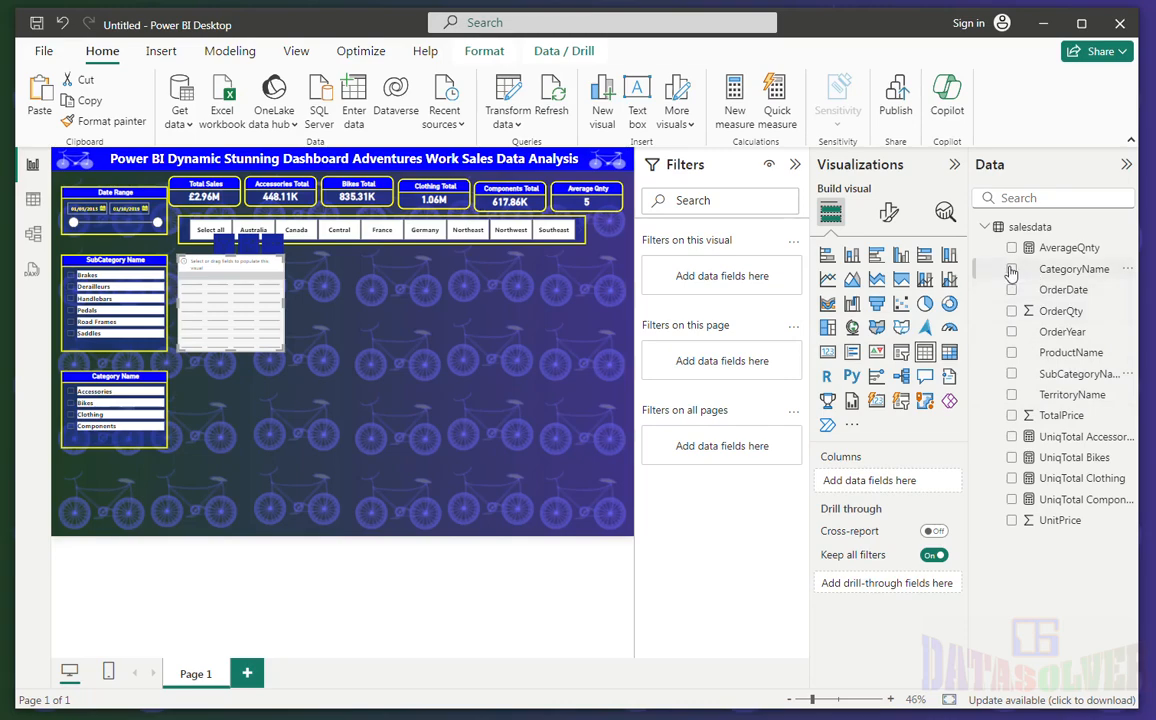
{"action": "left_click", "coordinate": [1013, 416]}
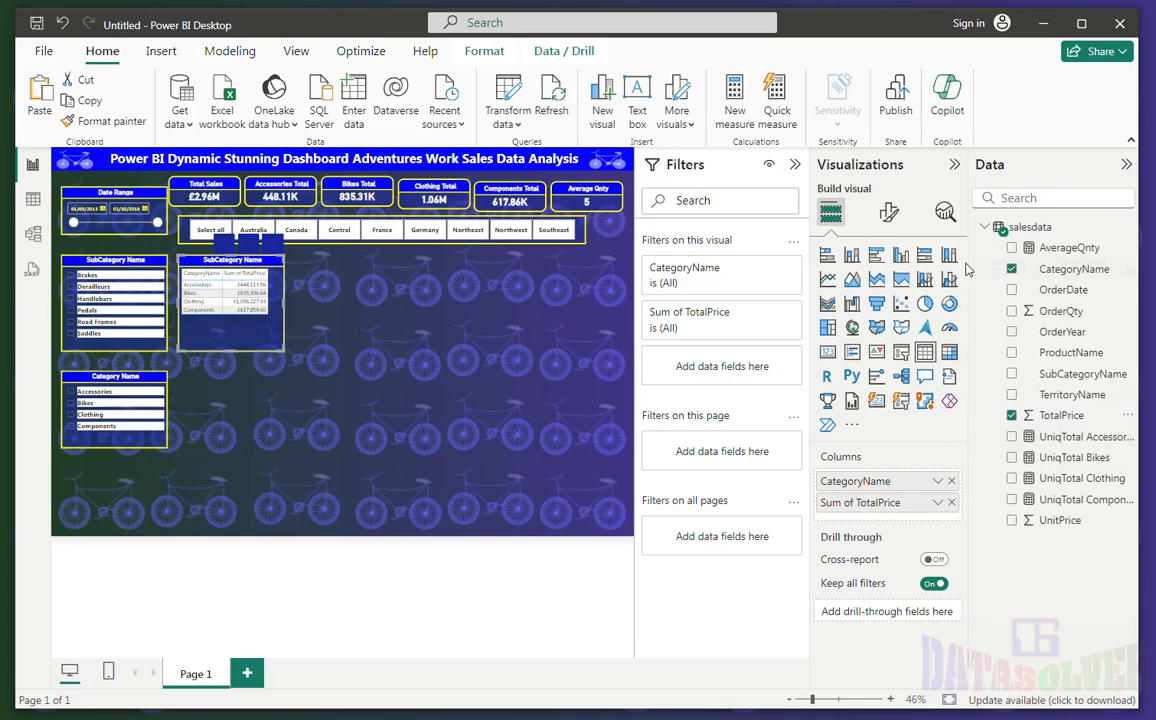
- Set the table's totals text color to yellow and change the totals font
{"action": "left_click", "coordinate": [888, 211]}
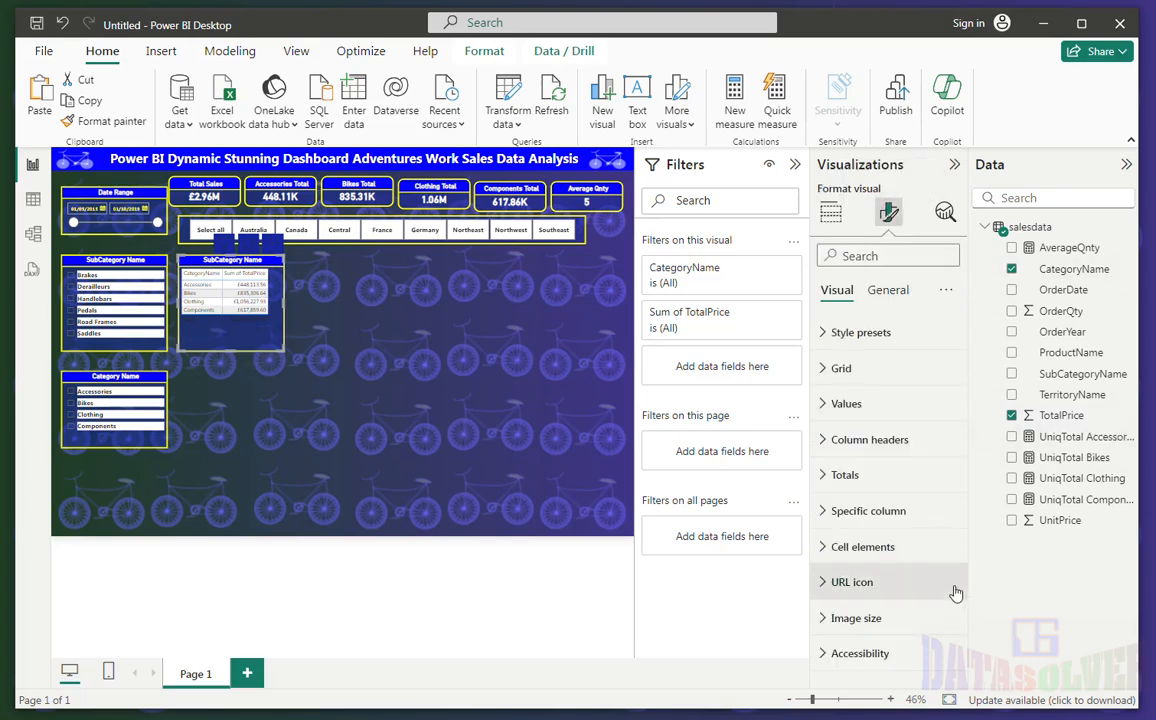
{"action": "left_click", "coordinate": [853, 477]}
{"action": "left_click", "coordinate": [938, 516]}
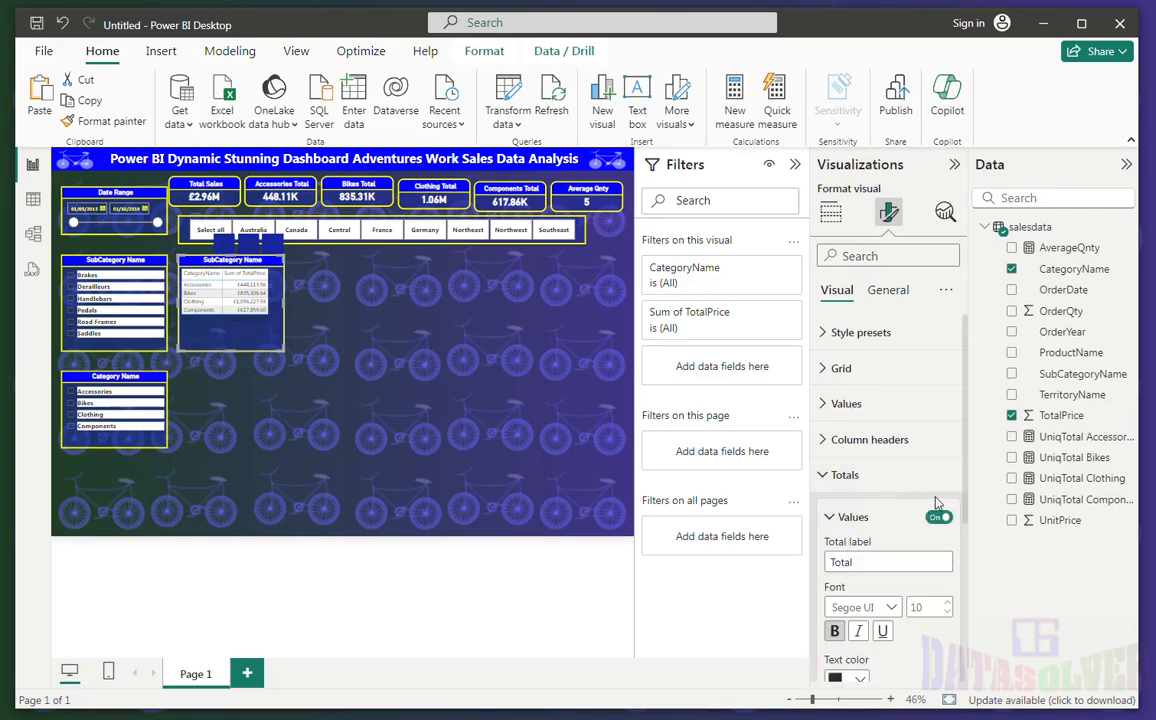
{"action": "scroll", "coordinate": [957, 560], "scroll_direction": "down", "scroll_amount": 2}
{"action": "scroll", "coordinate": [957, 560], "scroll_direction": "down", "scroll_amount": 1}
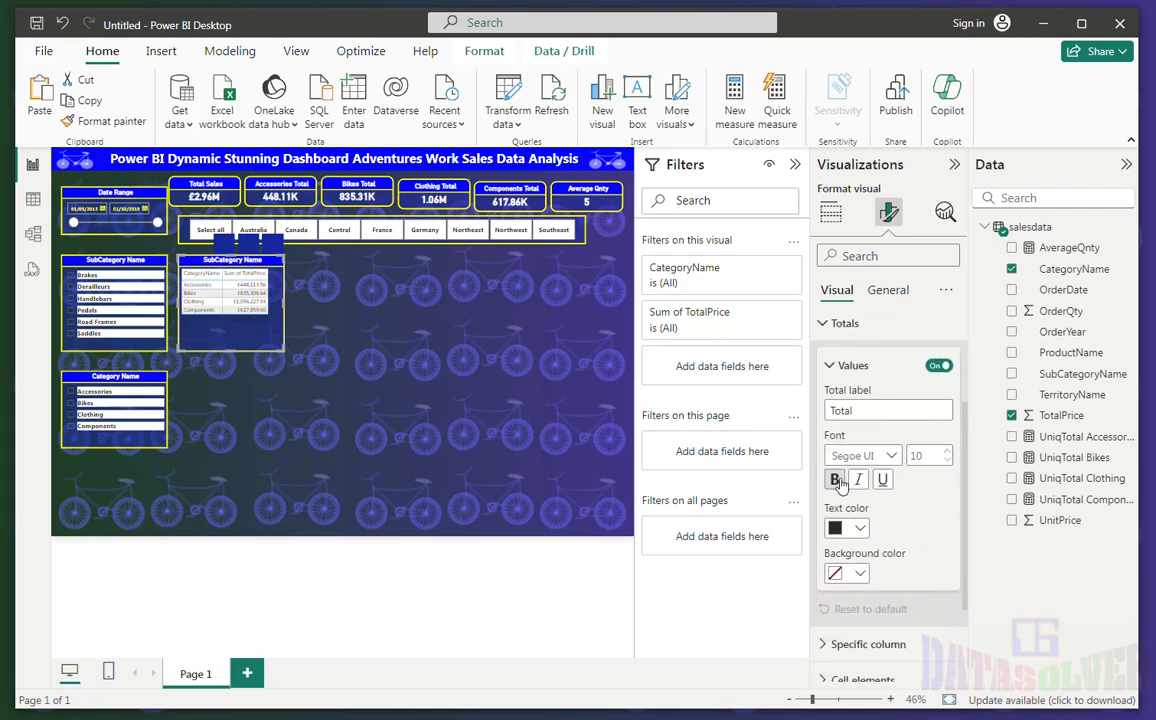
{"action": "left_click", "coordinate": [860, 529]}
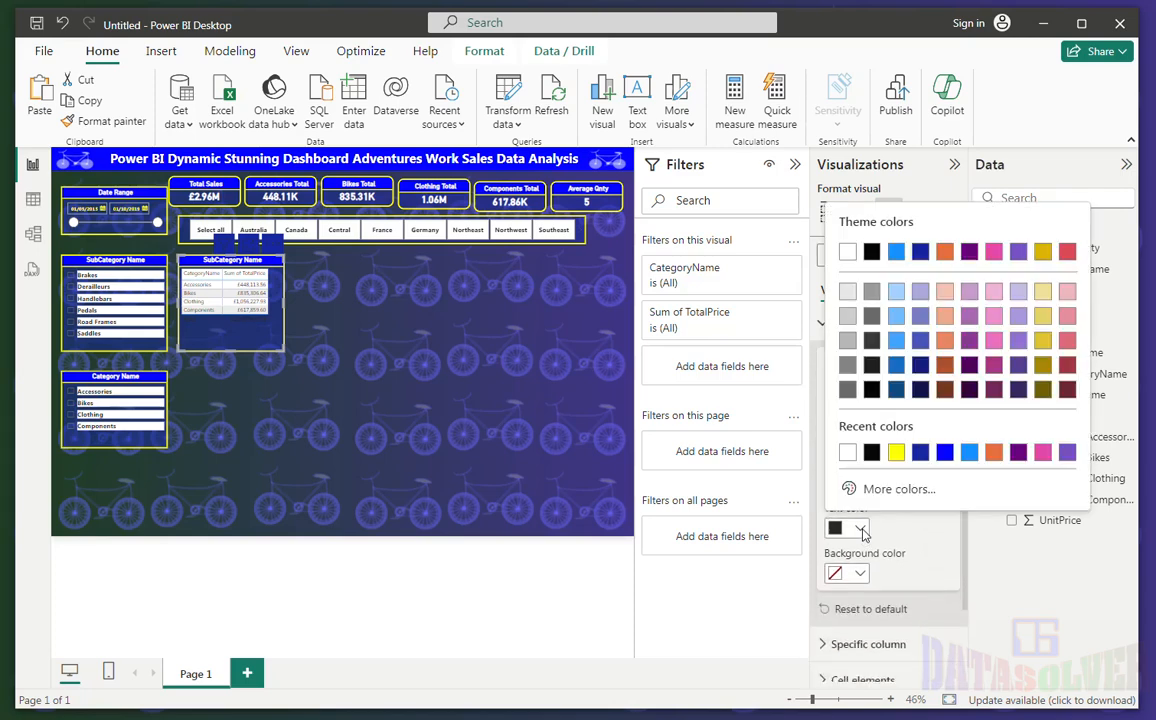
{"action": "left_click", "coordinate": [896, 452]}
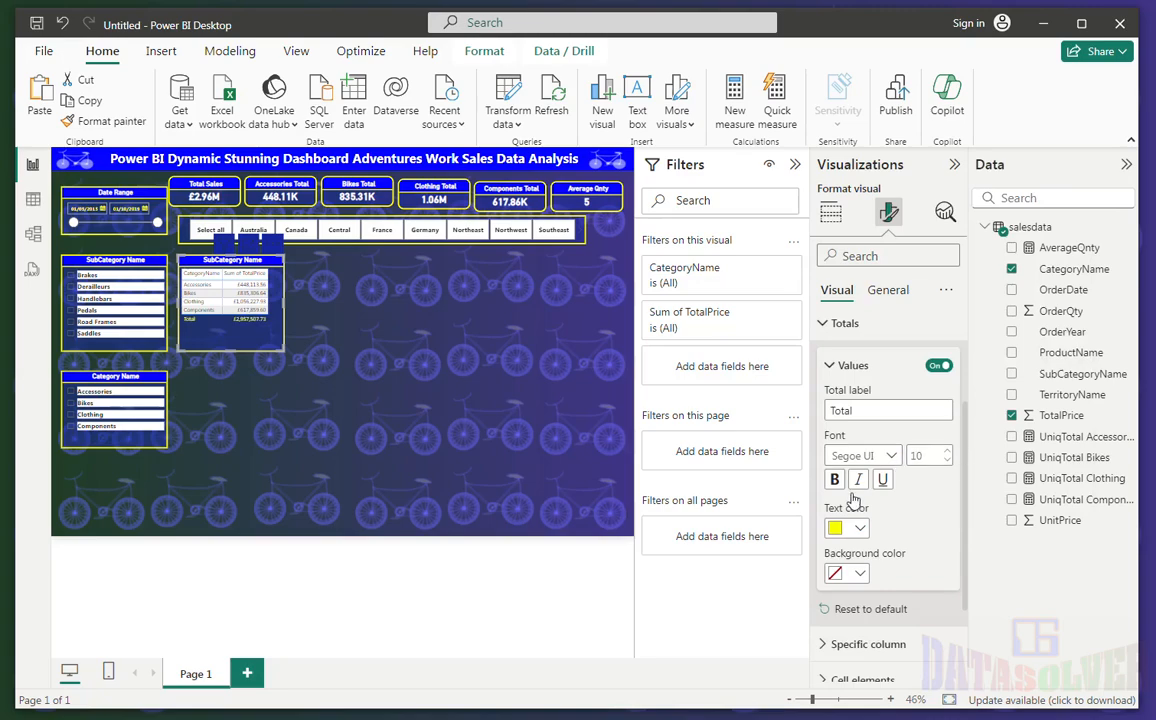
{"action": "left_click", "coordinate": [891, 456]}
{"action": "left_click", "coordinate": [893, 371]}
- Set the table's title text to "Category Total Sales"
{"action": "left_click", "coordinate": [872, 290]}
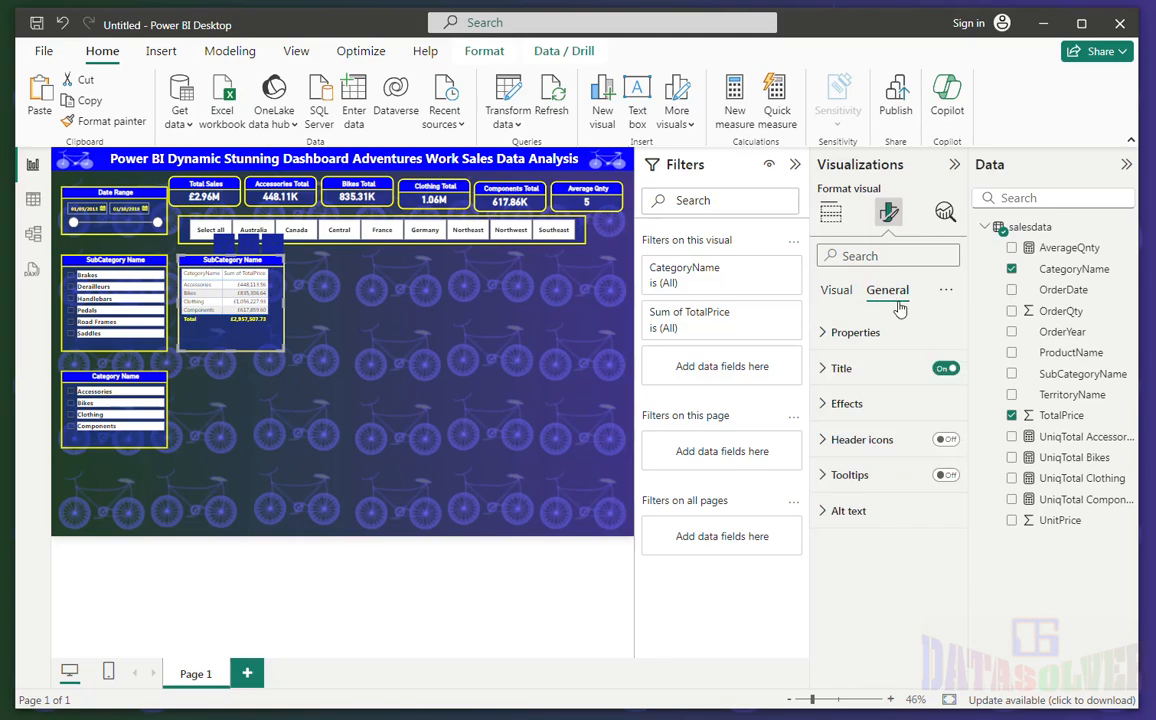
{"action": "left_click", "coordinate": [858, 375]}
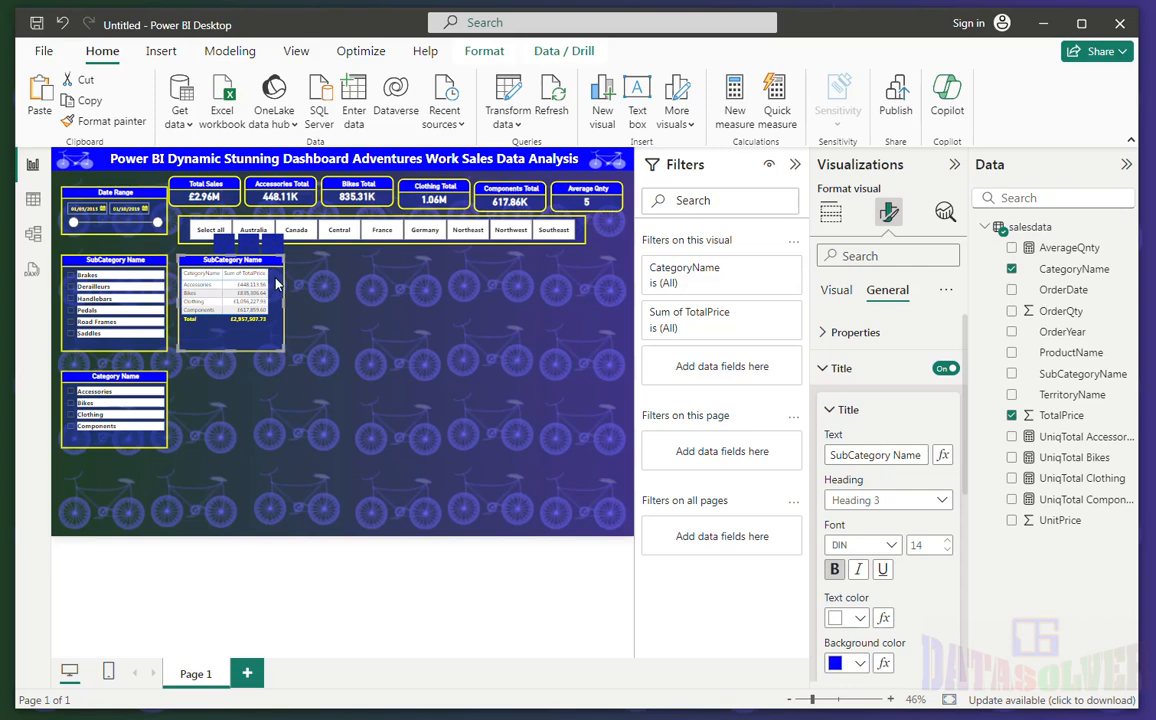
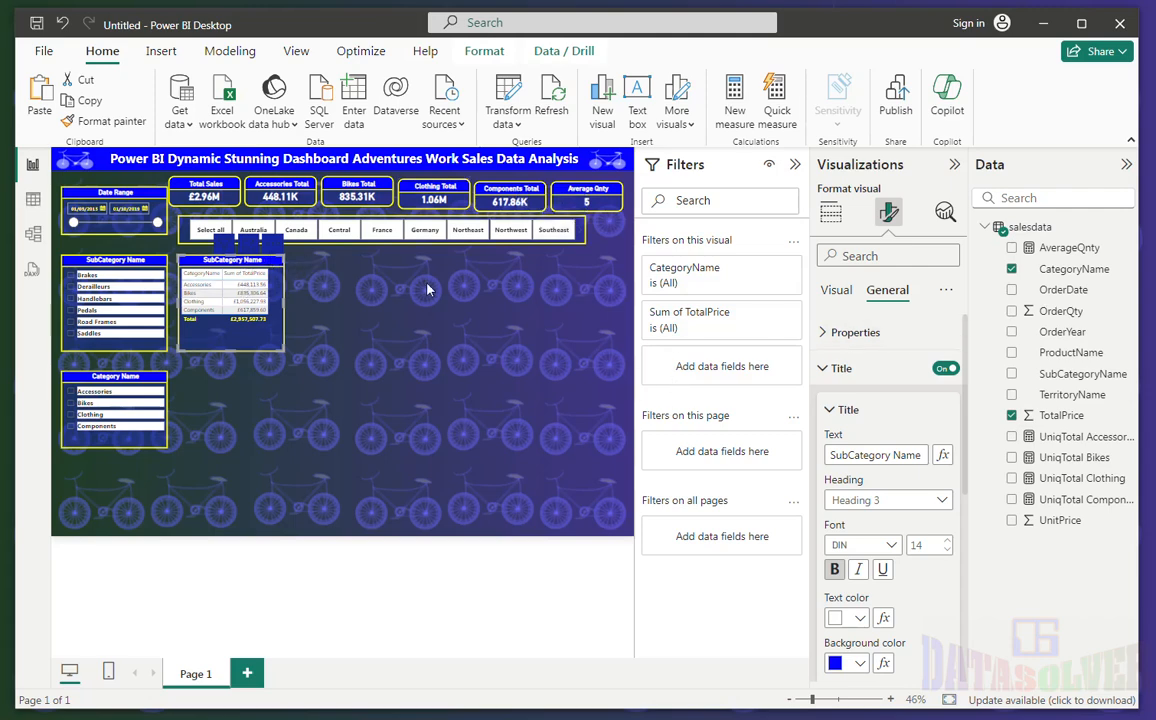
{"action": "triple_click", "coordinate": [885, 457]}
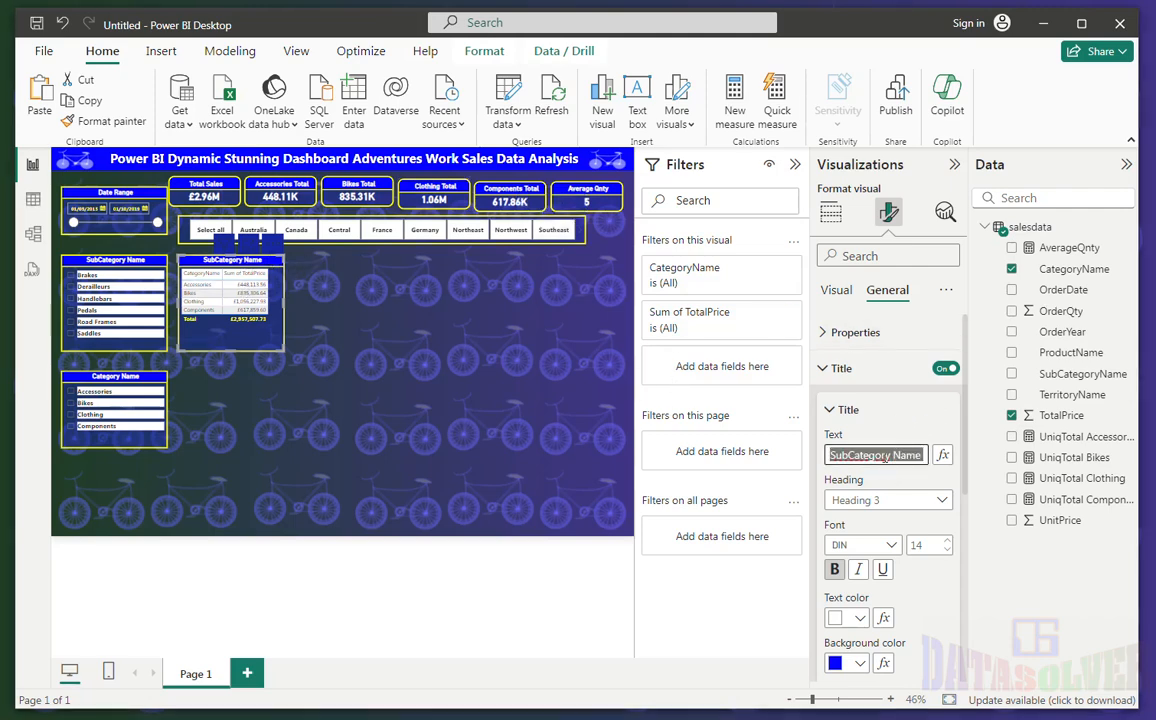
{"action": "type", "text": "Category Total Sales"}
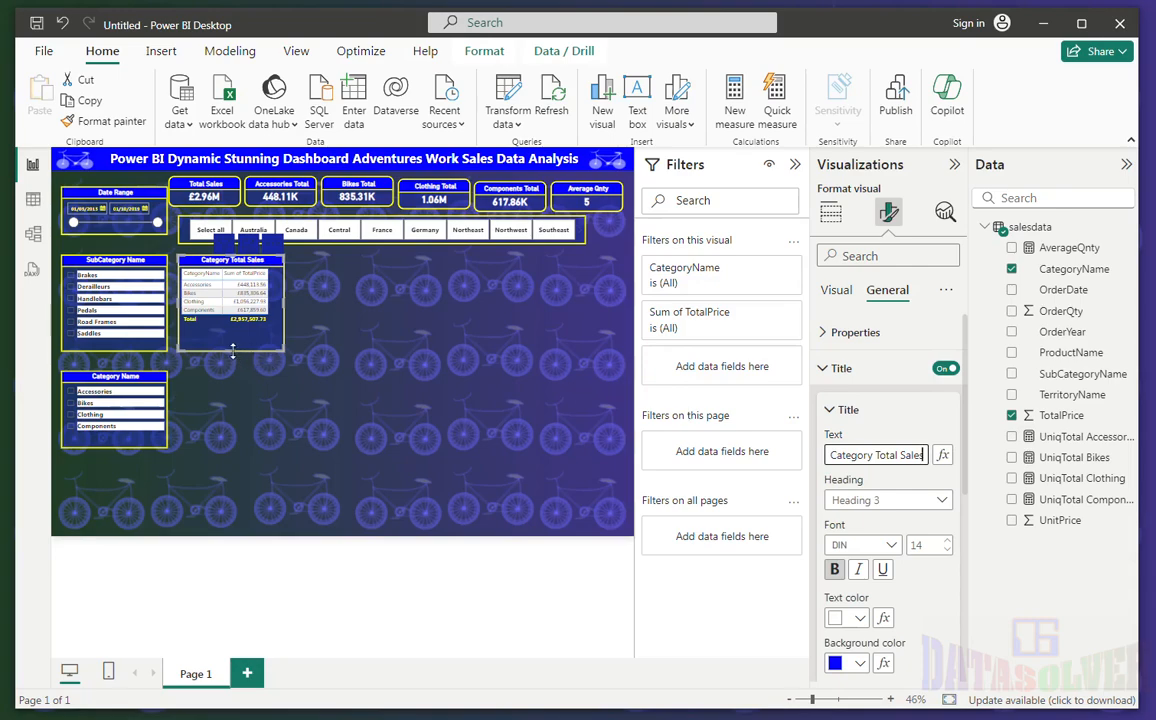
- Shorten the Category Total Sales table to end just below its Total row and widen the CategoryName column slightly
{"action": "left_click_drag", "start_coordinate": [233, 350], "coordinate": [233, 330]}
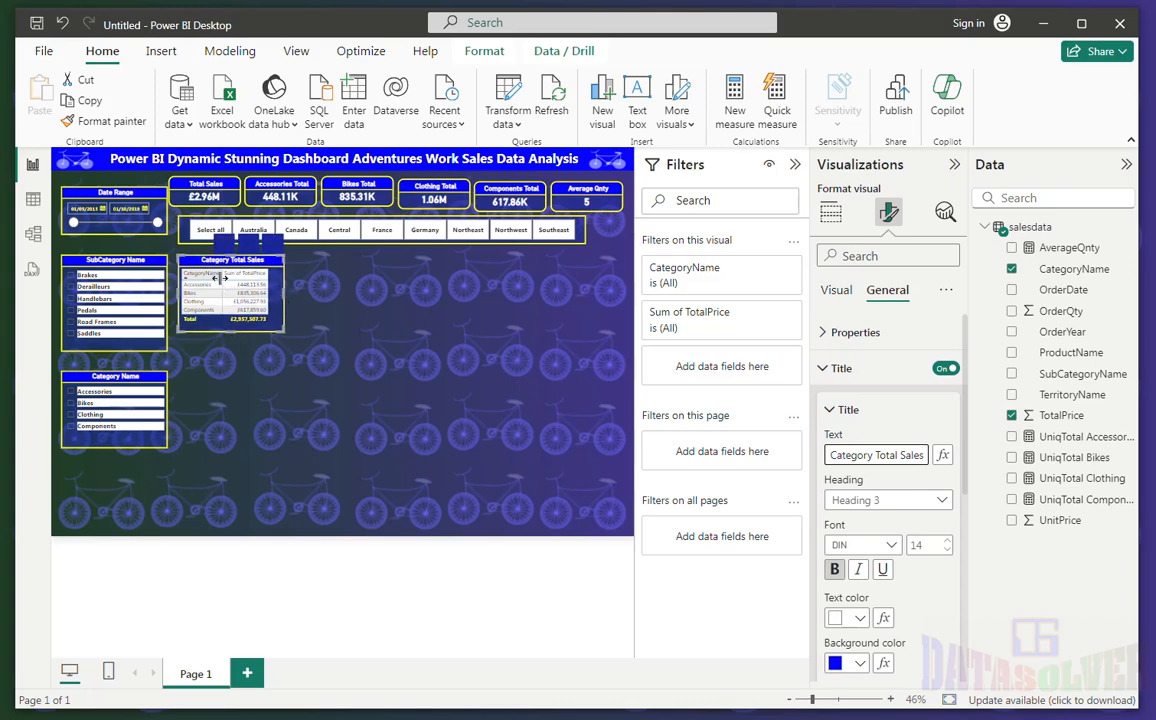
{"action": "left_click_drag", "start_coordinate": [221, 278], "coordinate": [231, 278]}
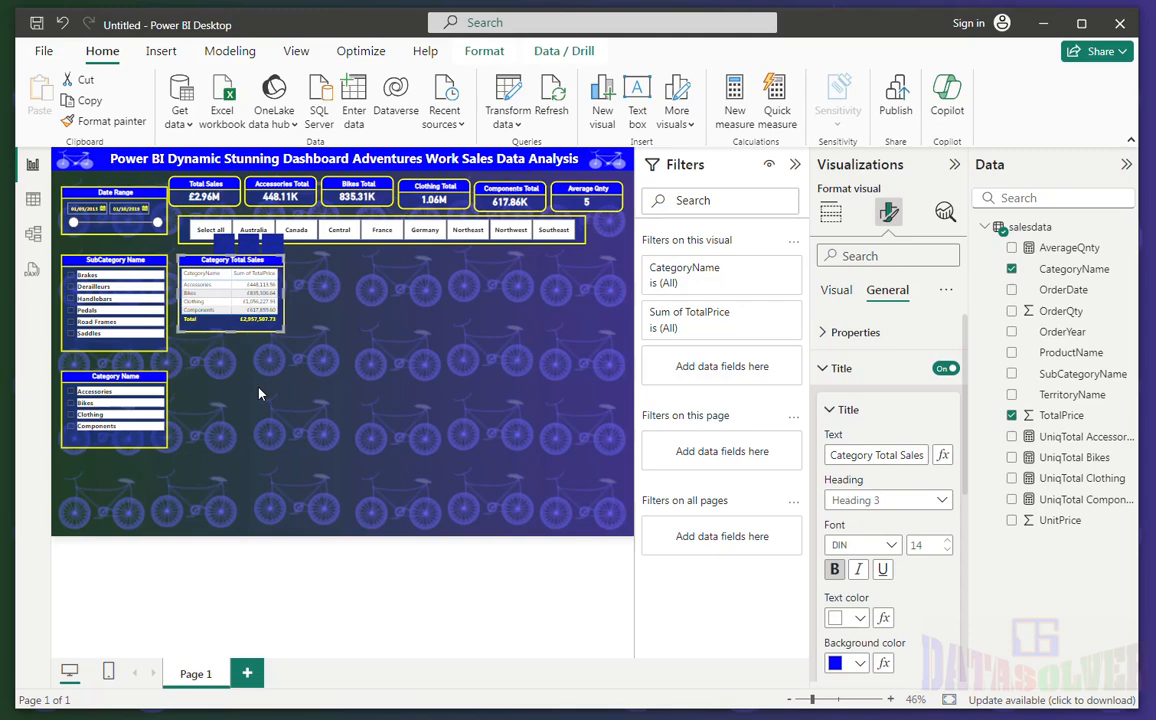
{"action": "left_click", "coordinate": [259, 388]}
- Duplicate the Category Total Sales table and place the copy below it, level with the Category Name slicer
{"action": "left_click", "coordinate": [227, 263]}
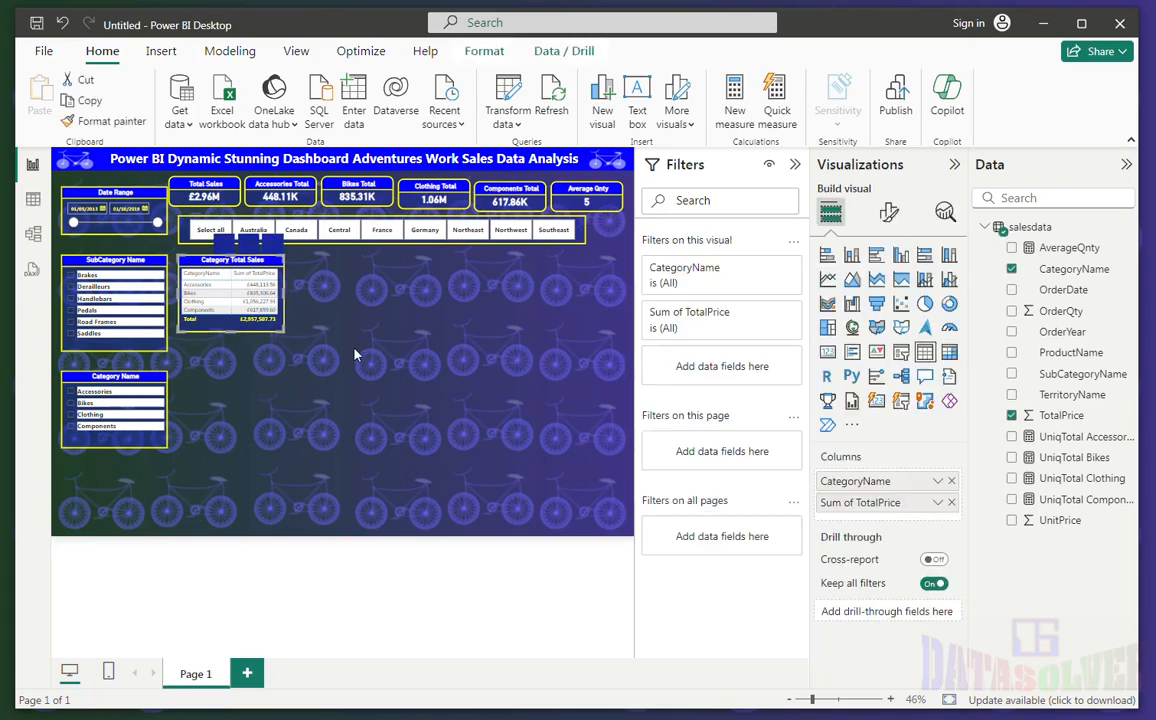
{"action": "key", "text": "ctrl+c"}
{"action": "key", "text": "ctrl+v"}
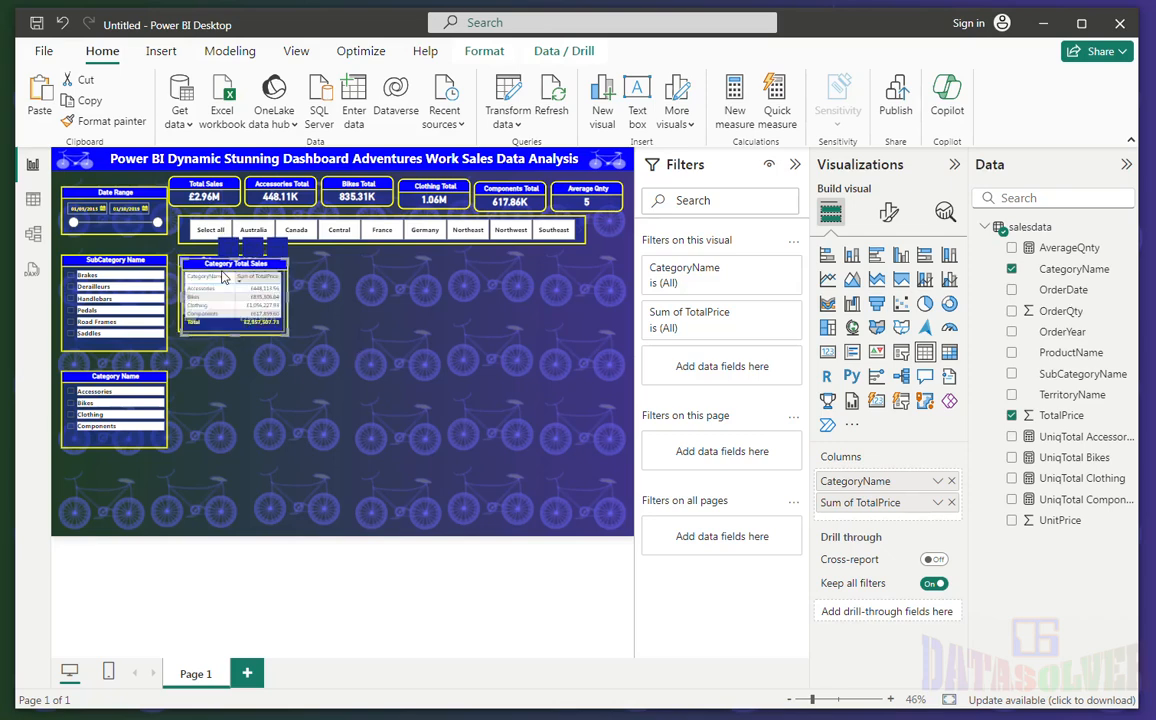
{"action": "left_click_drag", "start_coordinate": [210, 268], "coordinate": [211, 385]}
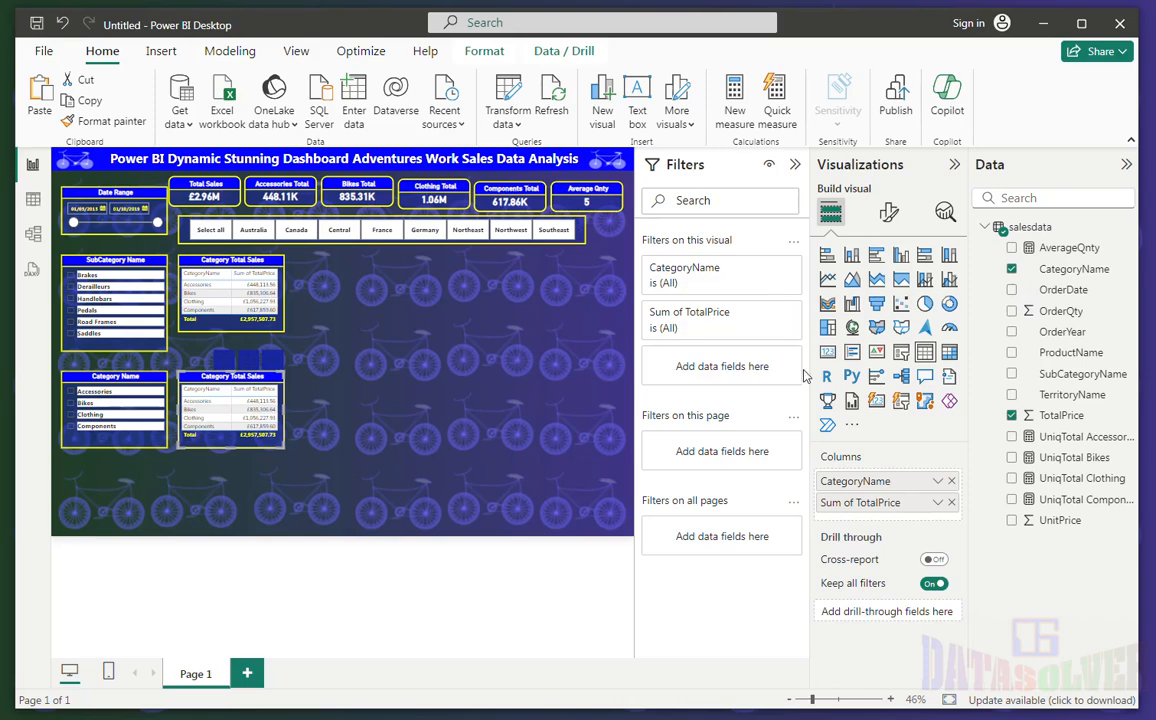
- Replace the copied table's fields with OrderYear and TotalPrice, and widen its OrderYear column
{"action": "left_click", "coordinate": [1011, 415]}
{"action": "left_click", "coordinate": [1013, 270]}
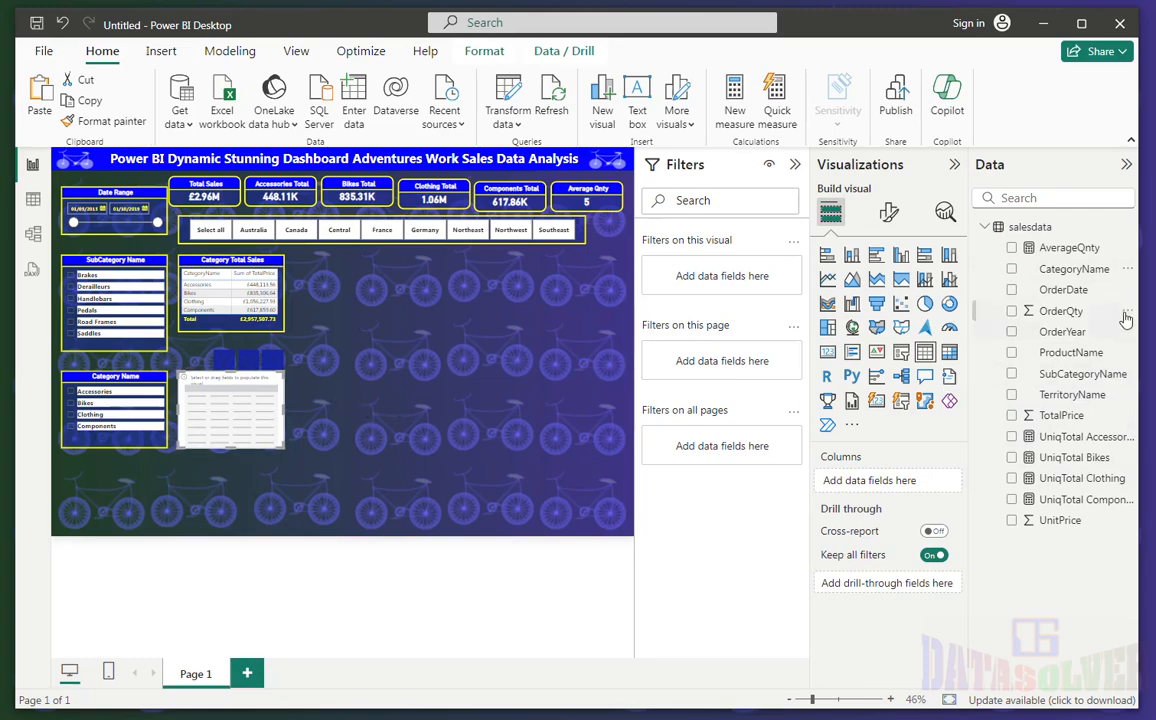
{"action": "left_click", "coordinate": [1012, 333]}
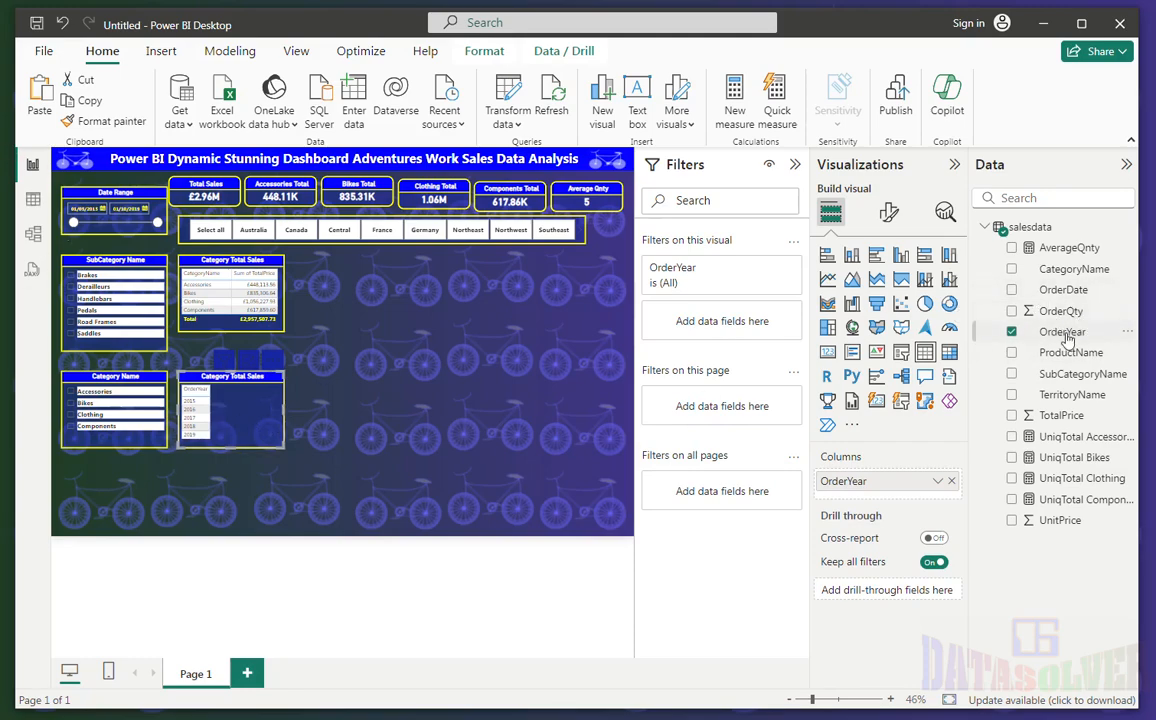
{"action": "left_click", "coordinate": [1011, 416]}
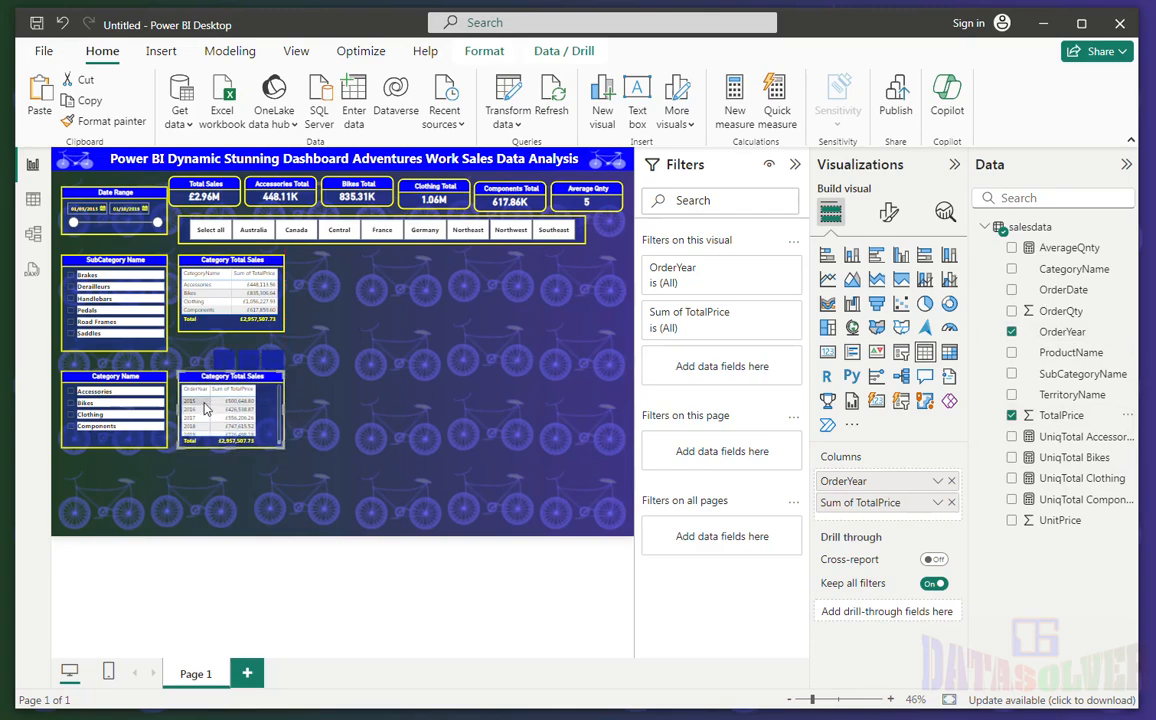
{"action": "left_click_drag", "start_coordinate": [208, 392], "coordinate": [231, 392]}
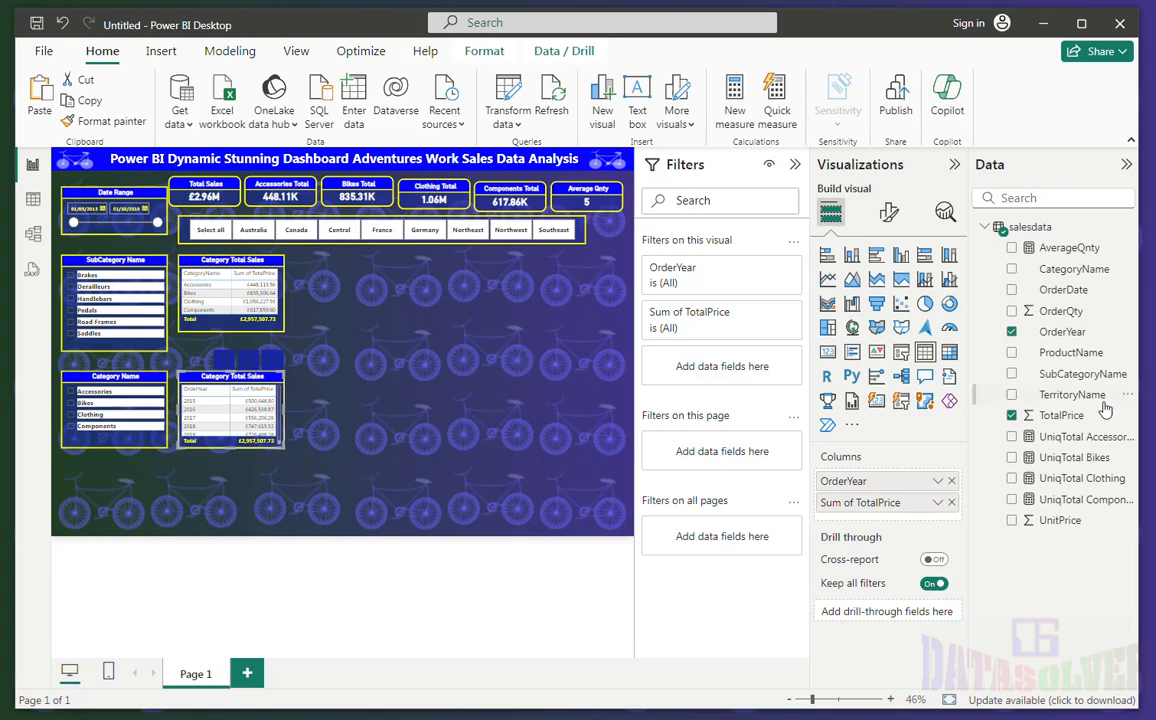
- Set the order-year table's title to "Total Sales By Year" and move the table up closer to the Category Total Sales table
{"action": "left_click", "coordinate": [889, 210]}
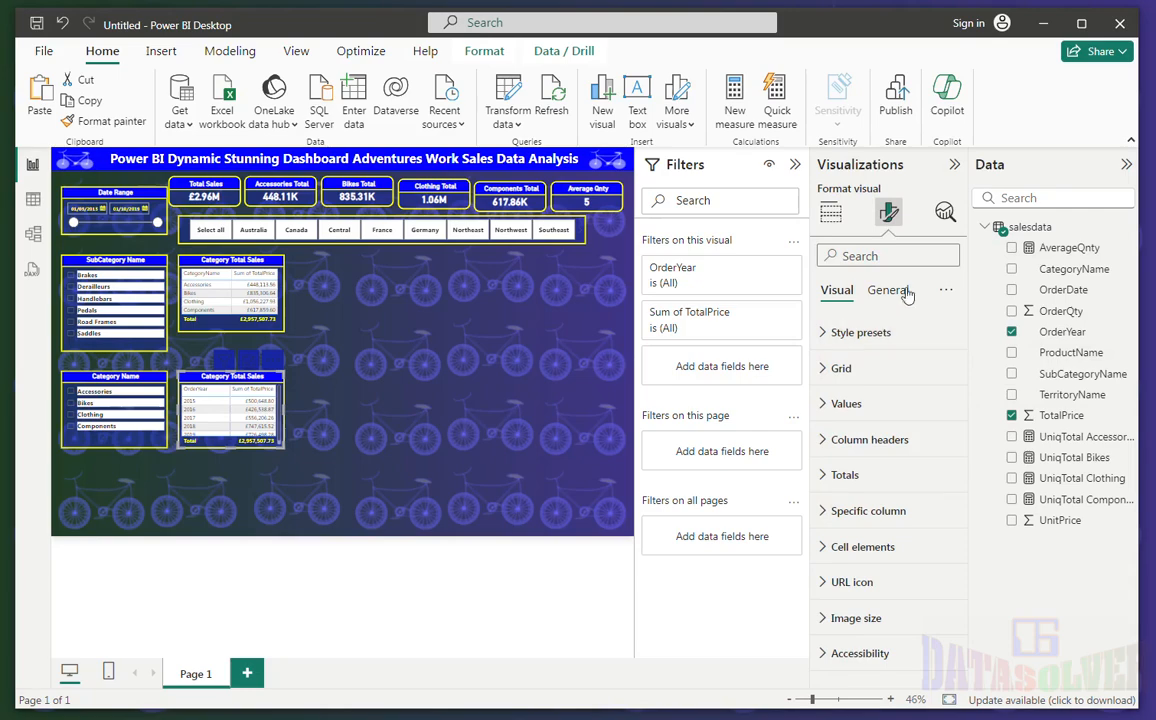
{"action": "left_click", "coordinate": [889, 290]}
{"action": "left_click", "coordinate": [862, 370]}
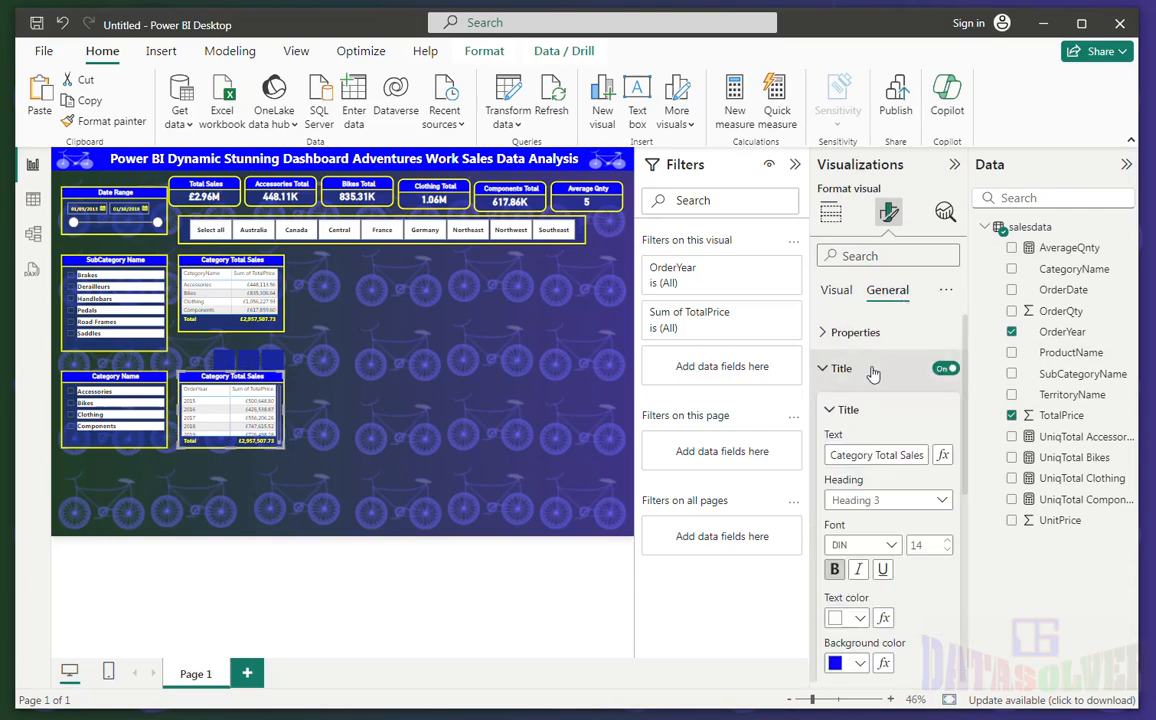
{"action": "triple_click", "coordinate": [878, 455]}
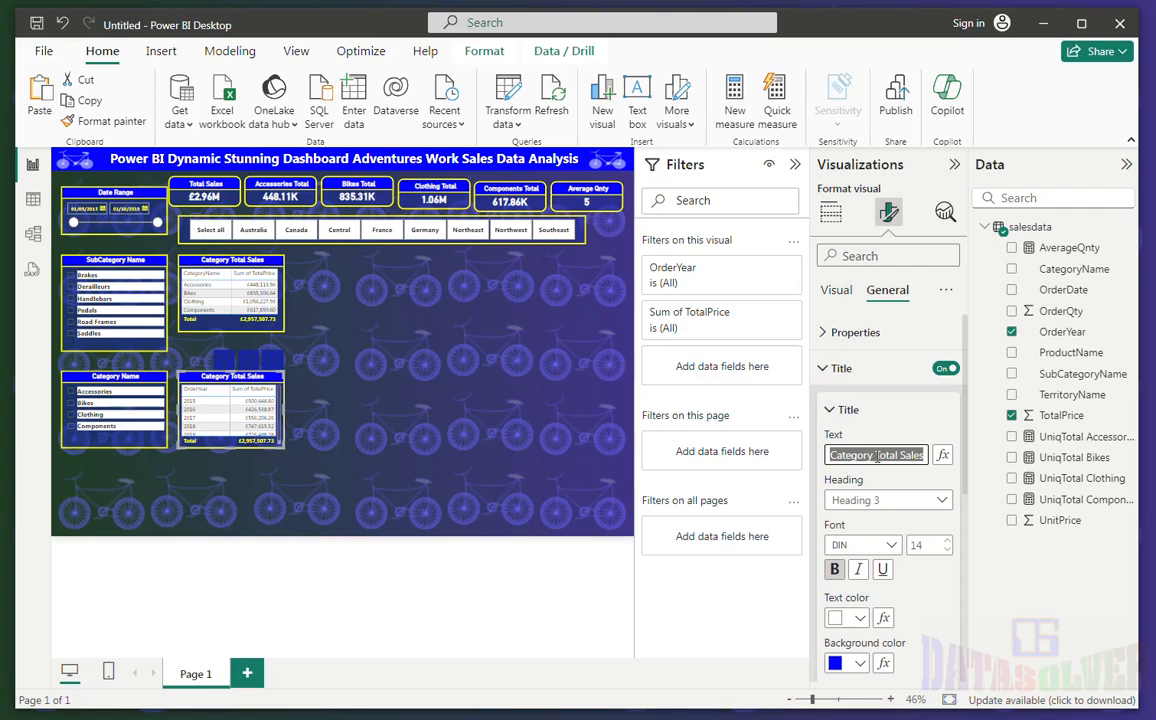
{"action": "key", "text": "ctrl+v"}
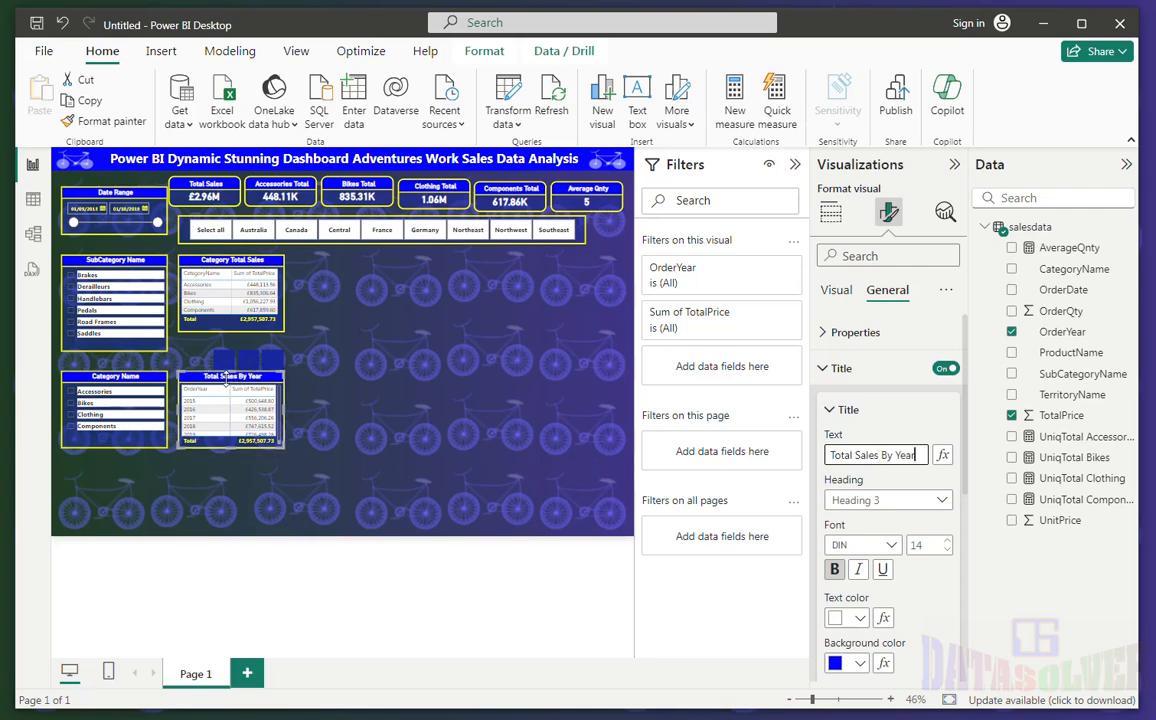
{"action": "left_click_drag", "start_coordinate": [213, 388], "coordinate": [213, 368]}
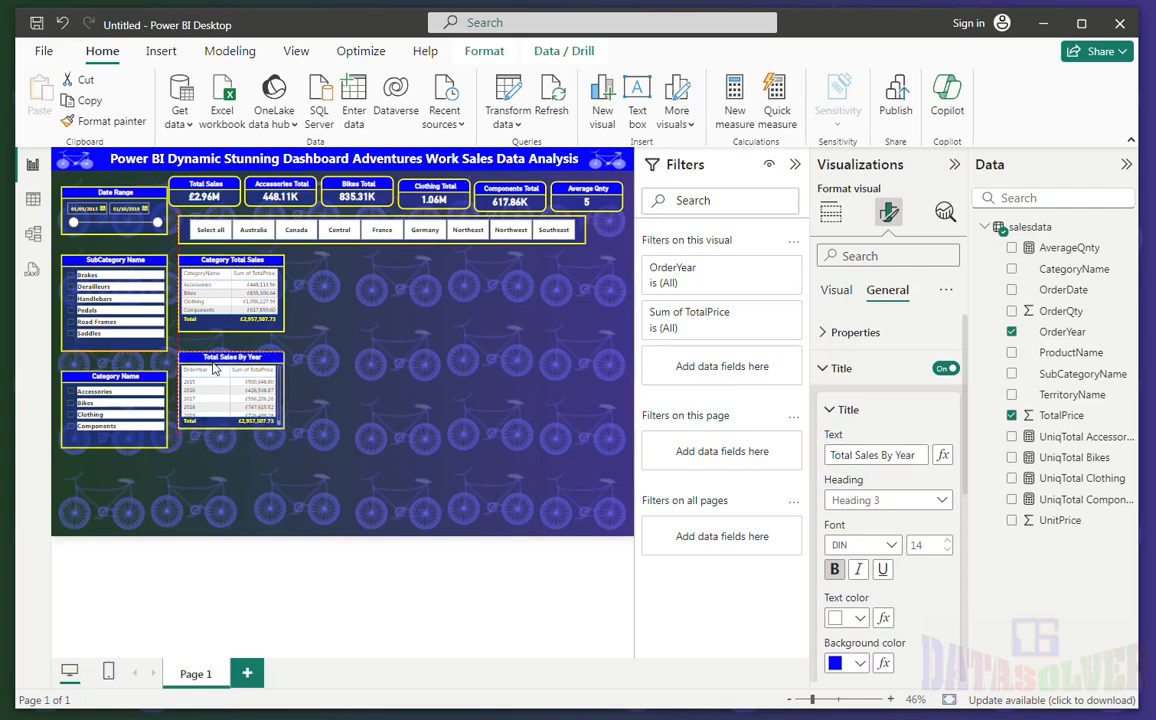
{"action": "left_click", "coordinate": [345, 393]}
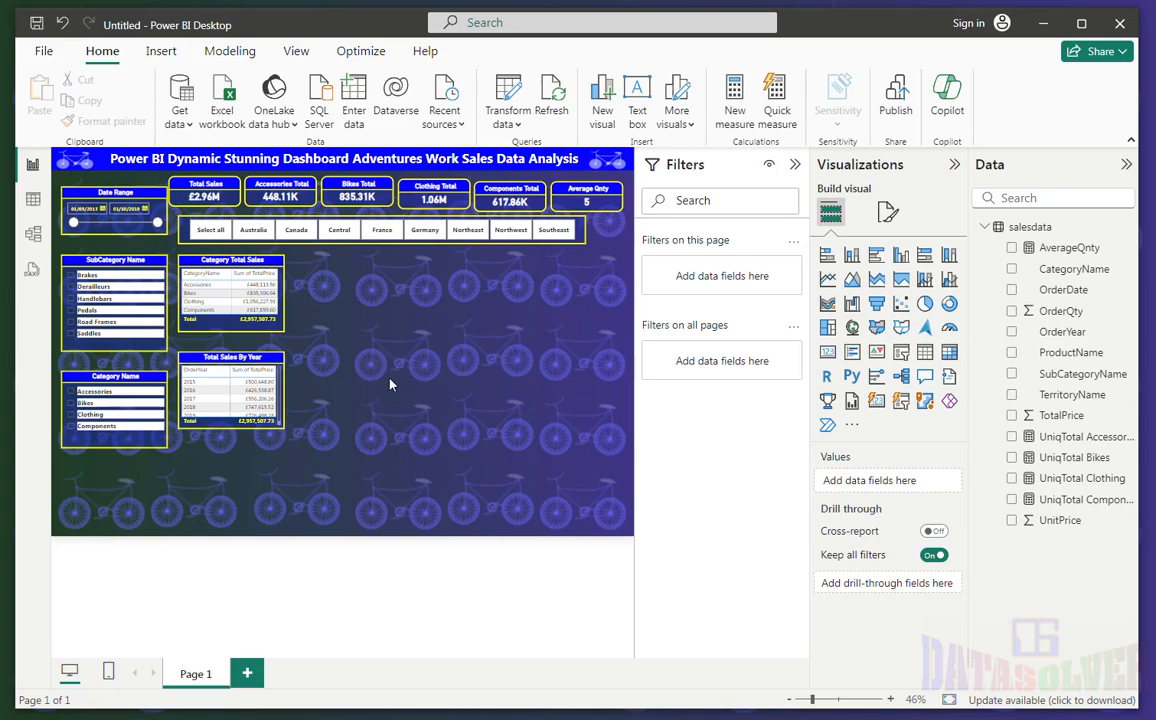
- Duplicate the Total Sales By Year table and place the copy beside the Category Total Sales table, aligned with its upper edge
{"action": "left_click", "coordinate": [263, 345]}
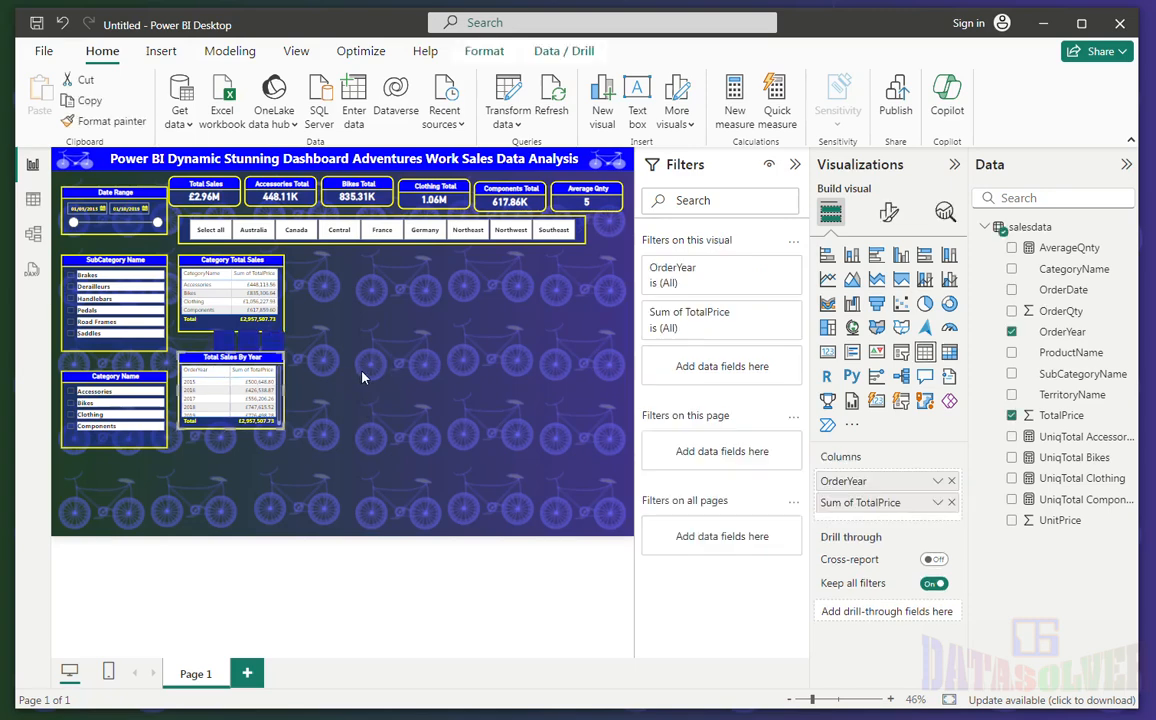
{"action": "key", "text": "ctrl+c"}
{"action": "key", "text": "ctrl+v"}
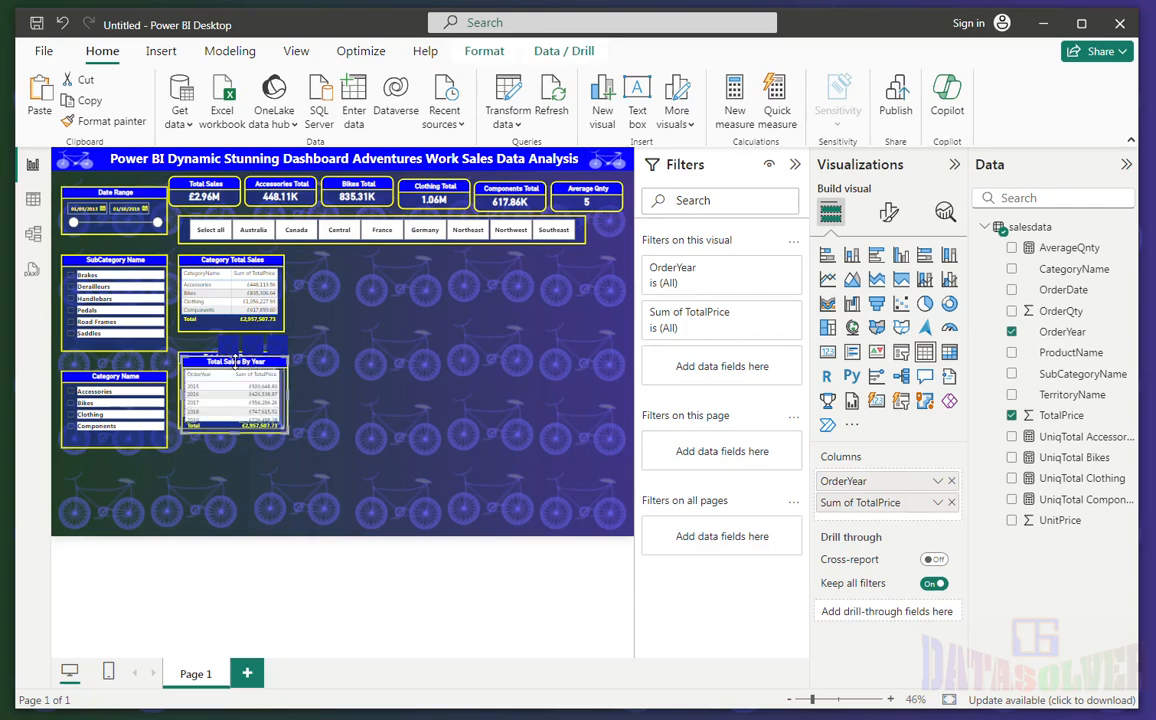
{"action": "left_click_drag", "start_coordinate": [228, 372], "coordinate": [338, 271]}
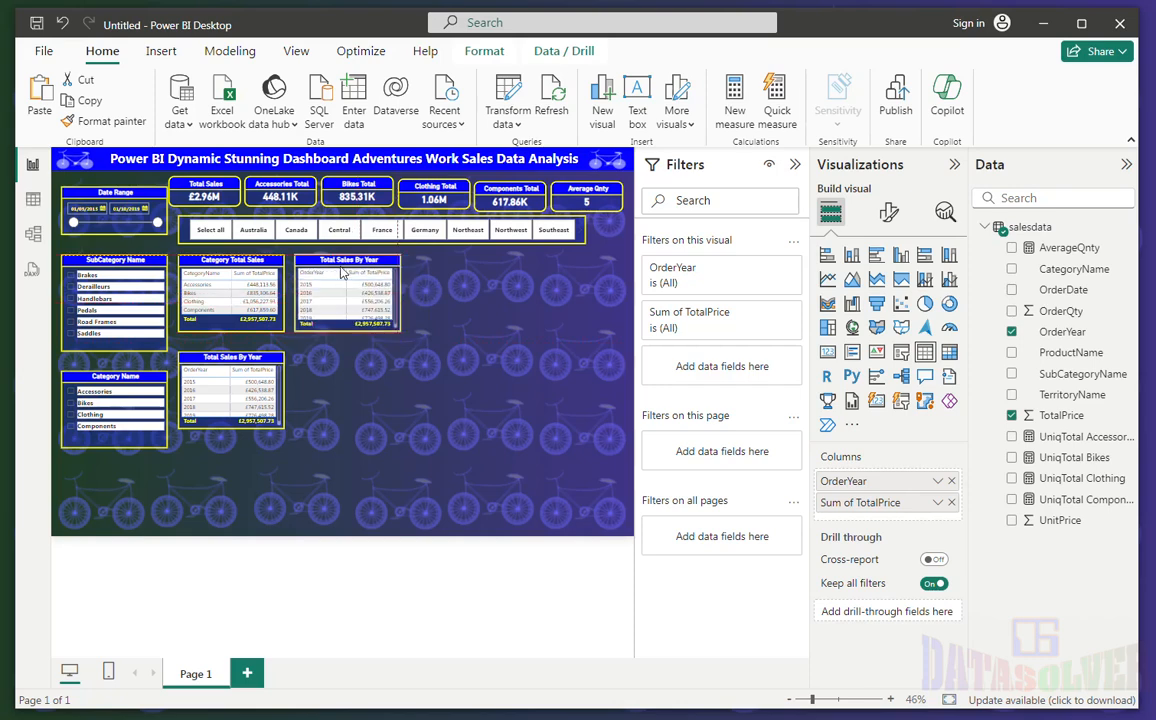
- Widen the copied Total Sales By Year table to about one and a half times its width and convert it to a clustered bar chart
{"action": "left_click_drag", "start_coordinate": [399, 294], "coordinate": [467, 300]}
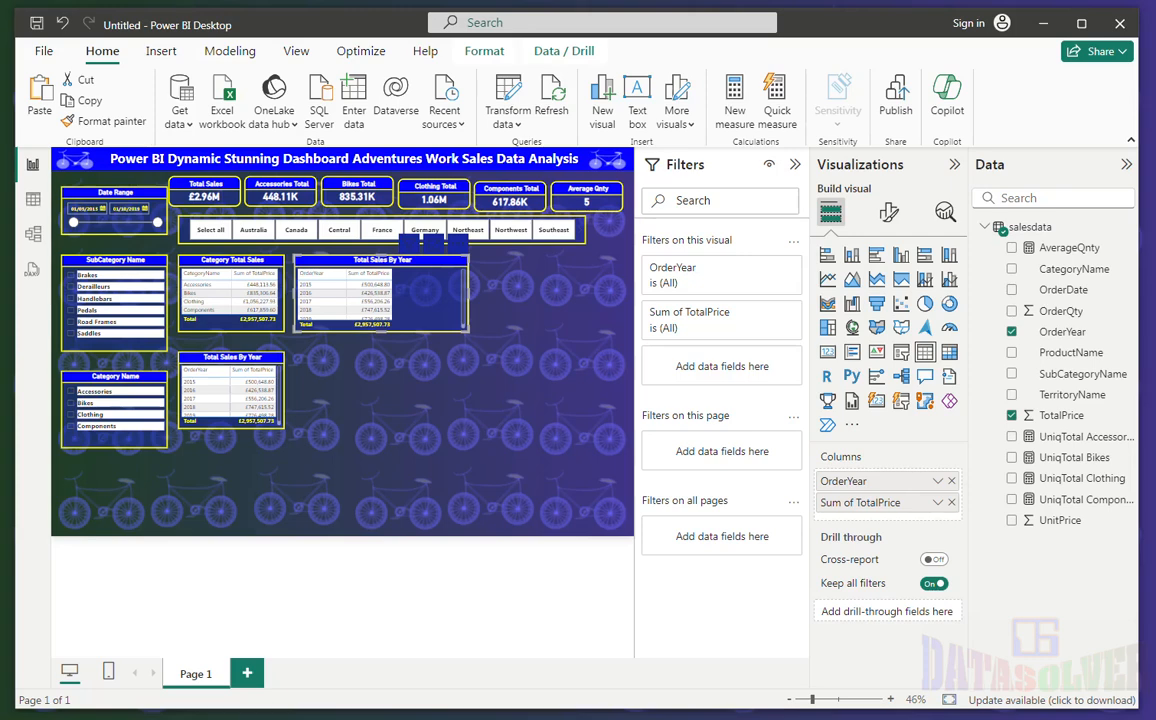
{"action": "left_click", "coordinate": [877, 257]}
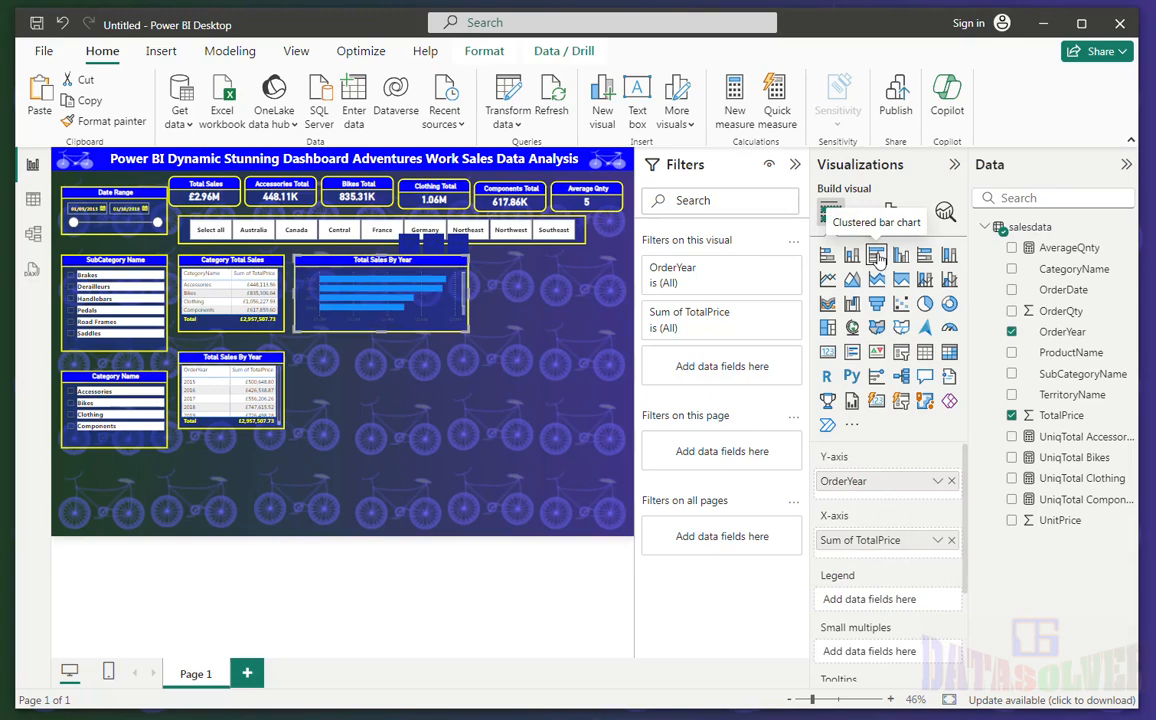
- Expand all visual format categories for the bar chart and make its Y-axis values yellow and bold
{"action": "left_click", "coordinate": [888, 212]}
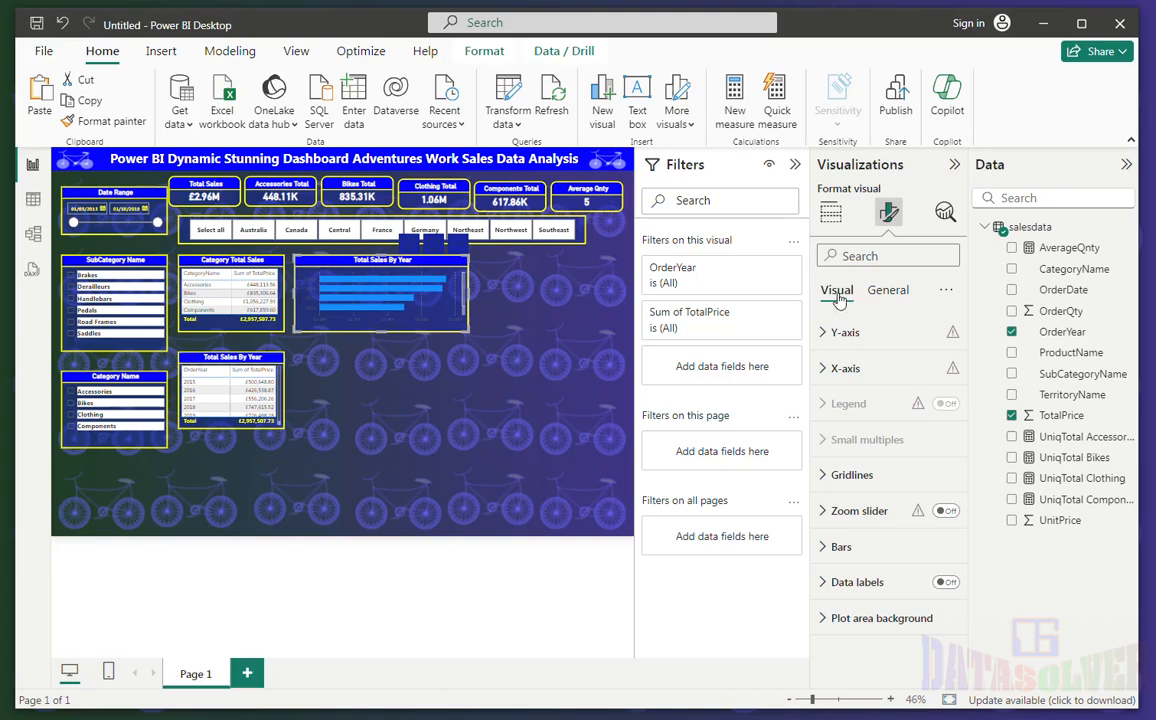
{"action": "left_click", "coordinate": [945, 292]}
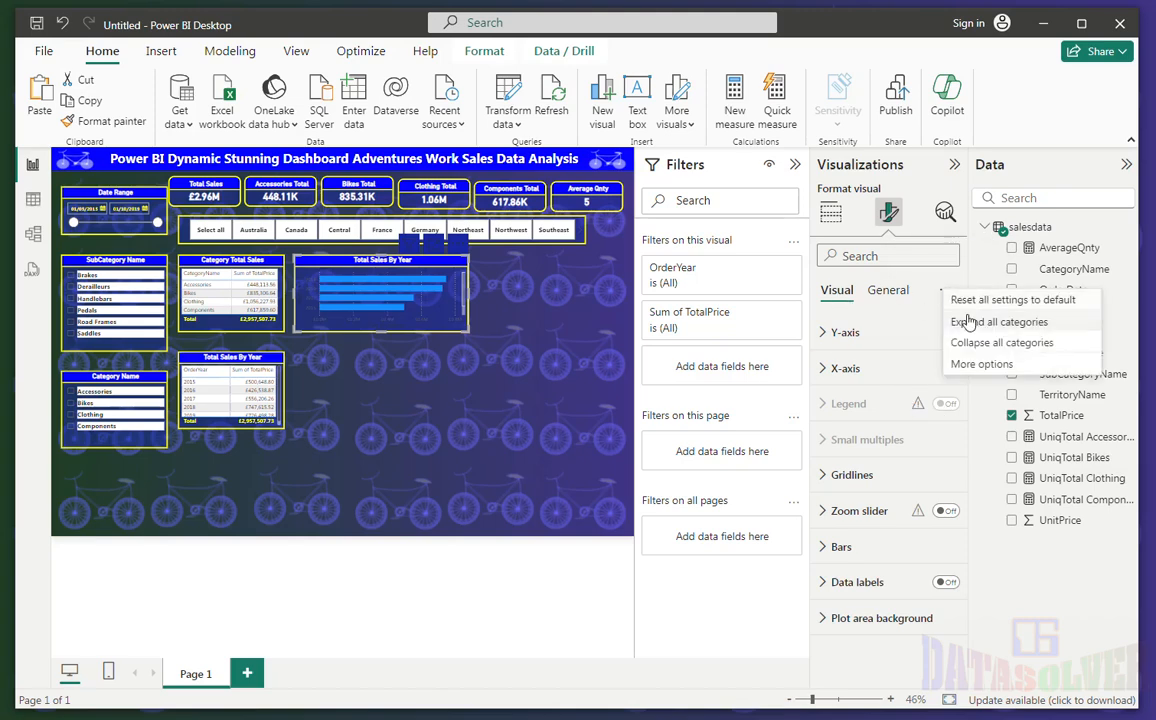
{"action": "left_click", "coordinate": [966, 322]}
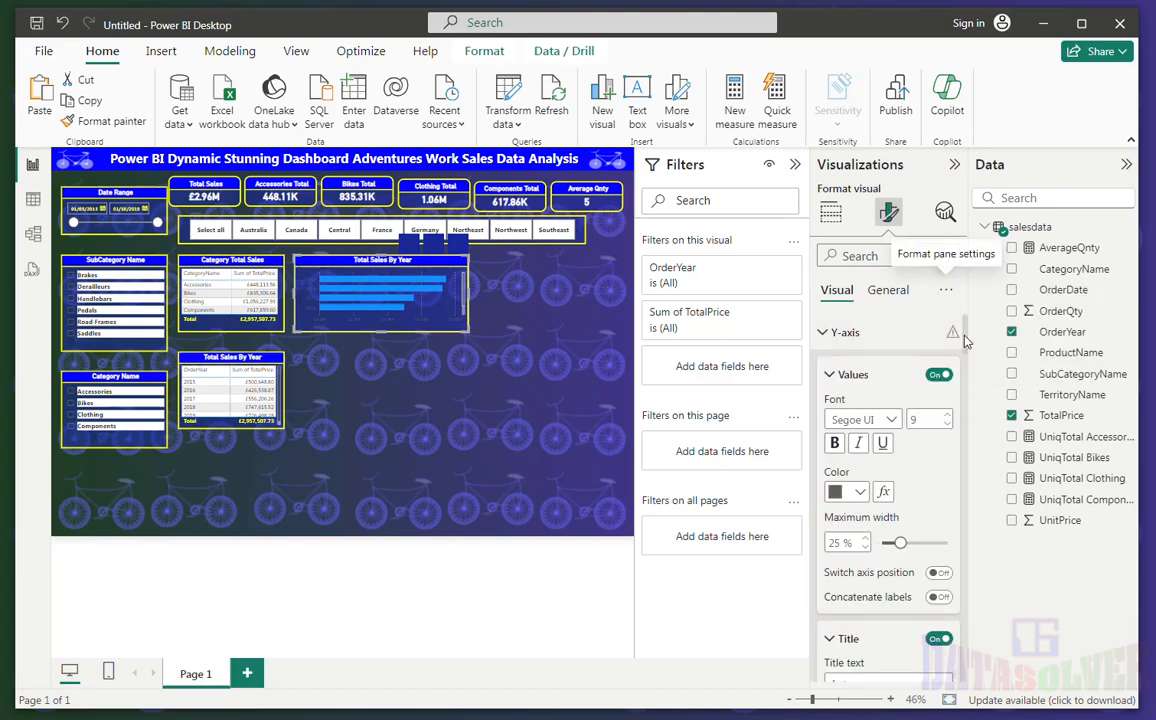
{"action": "scroll", "coordinate": [966, 344], "scroll_direction": "down", "scroll_amount": 1}
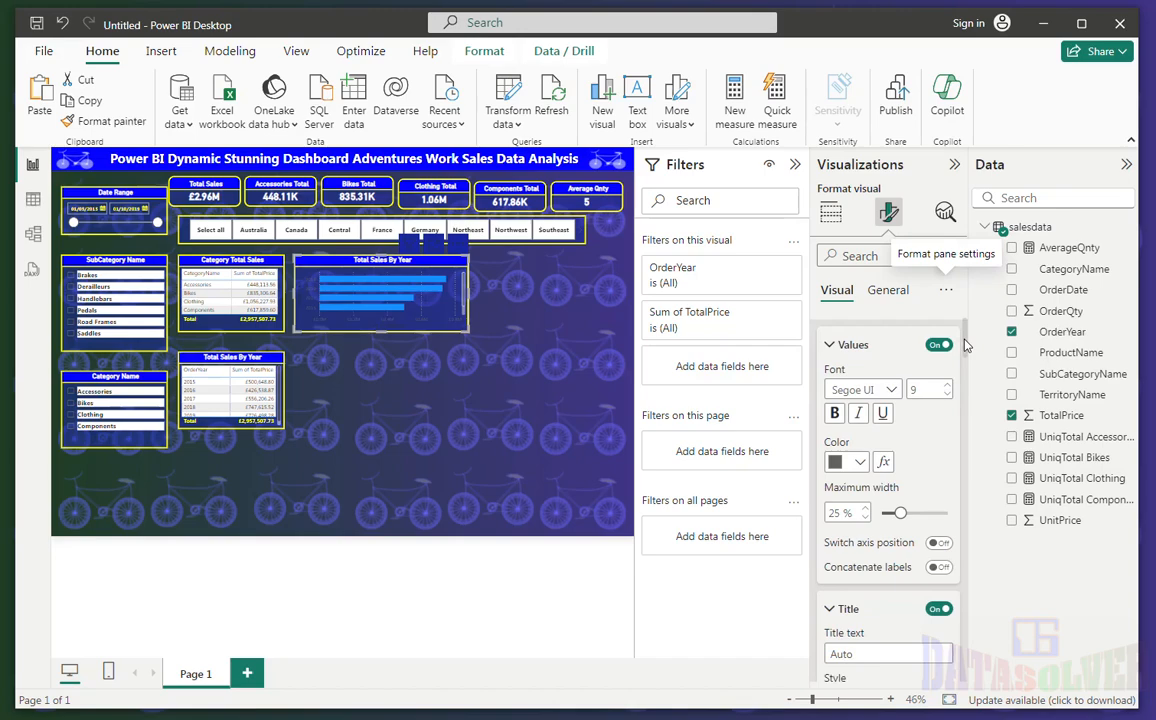
{"action": "left_click", "coordinate": [860, 462]}
{"action": "left_click", "coordinate": [847, 386]}
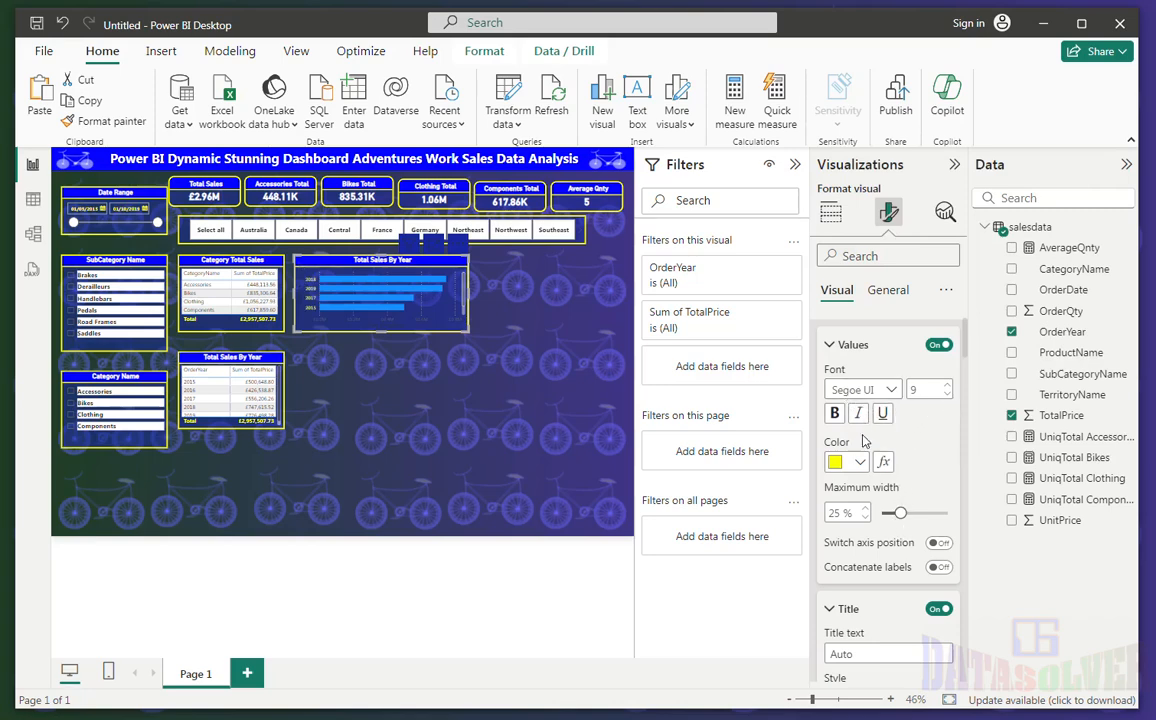
{"action": "left_click", "coordinate": [836, 414]}
- Make the bar chart's Y-axis title yellow and bold
{"action": "scroll", "coordinate": [966, 354], "scroll_direction": "down", "scroll_amount": 2}
{"action": "scroll", "coordinate": [966, 354], "scroll_direction": "down", "scroll_amount": 4}
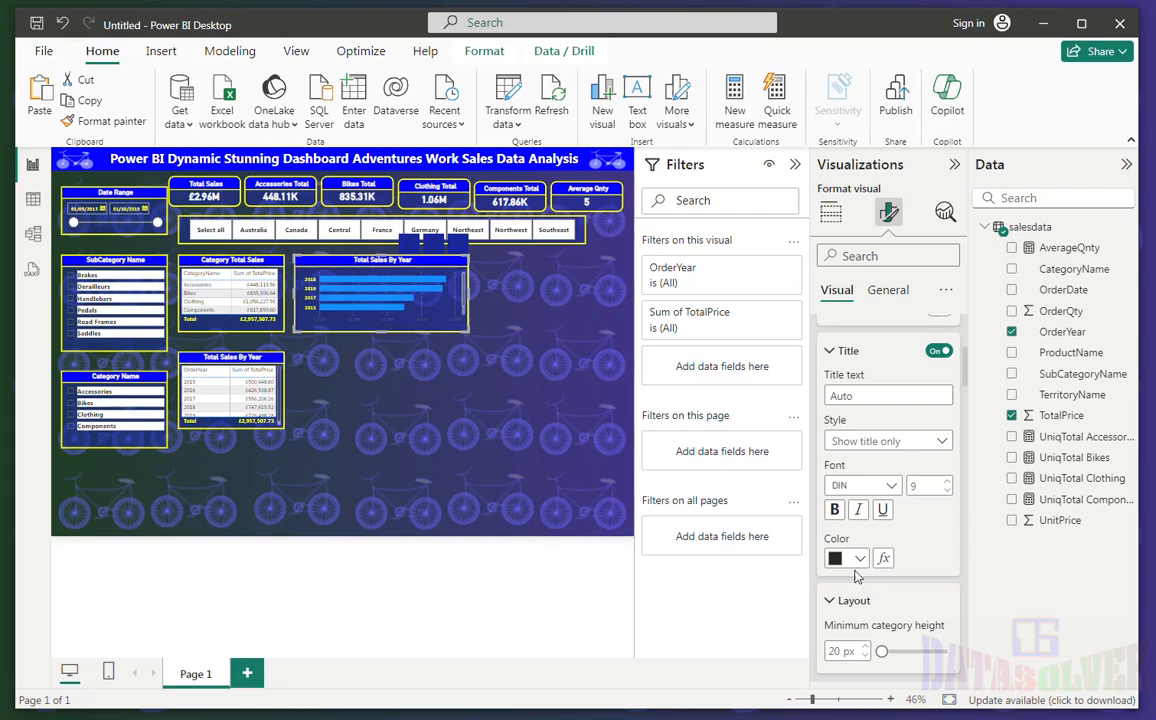
{"action": "left_click", "coordinate": [860, 559]}
{"action": "left_click", "coordinate": [847, 483]}
{"action": "left_click", "coordinate": [834, 511]}
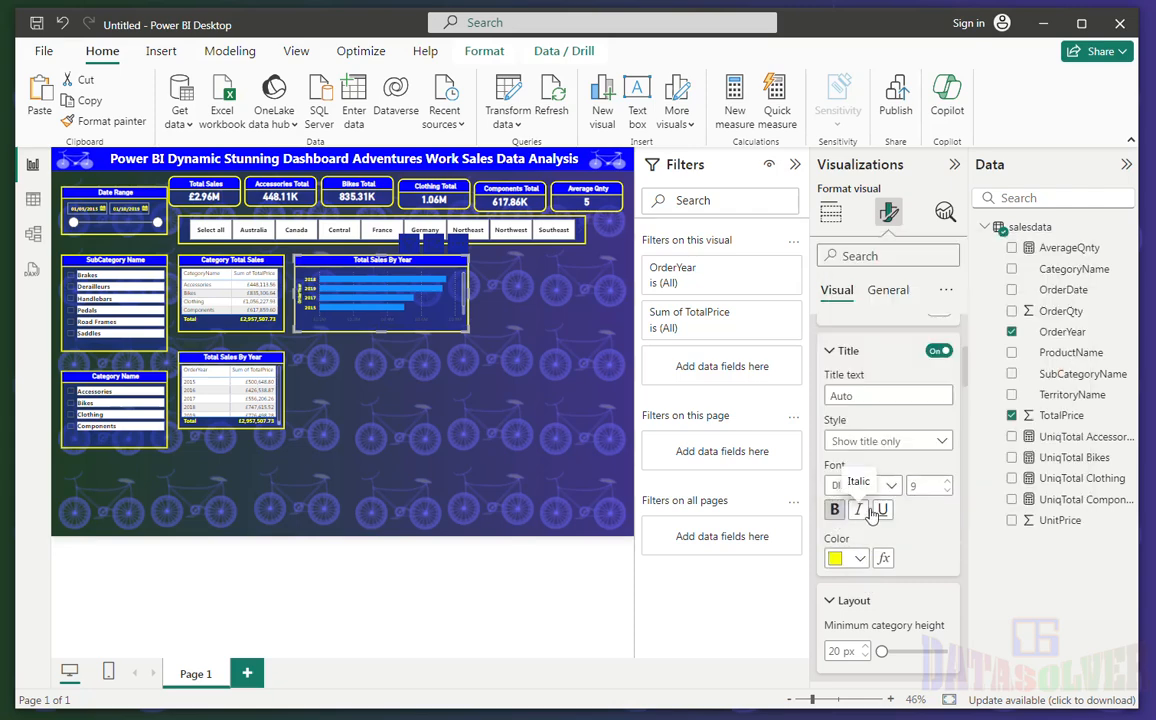
- Make the bar chart's X-axis values bold and yellow
{"action": "scroll", "coordinate": [966, 385], "scroll_direction": "down", "scroll_amount": 3}
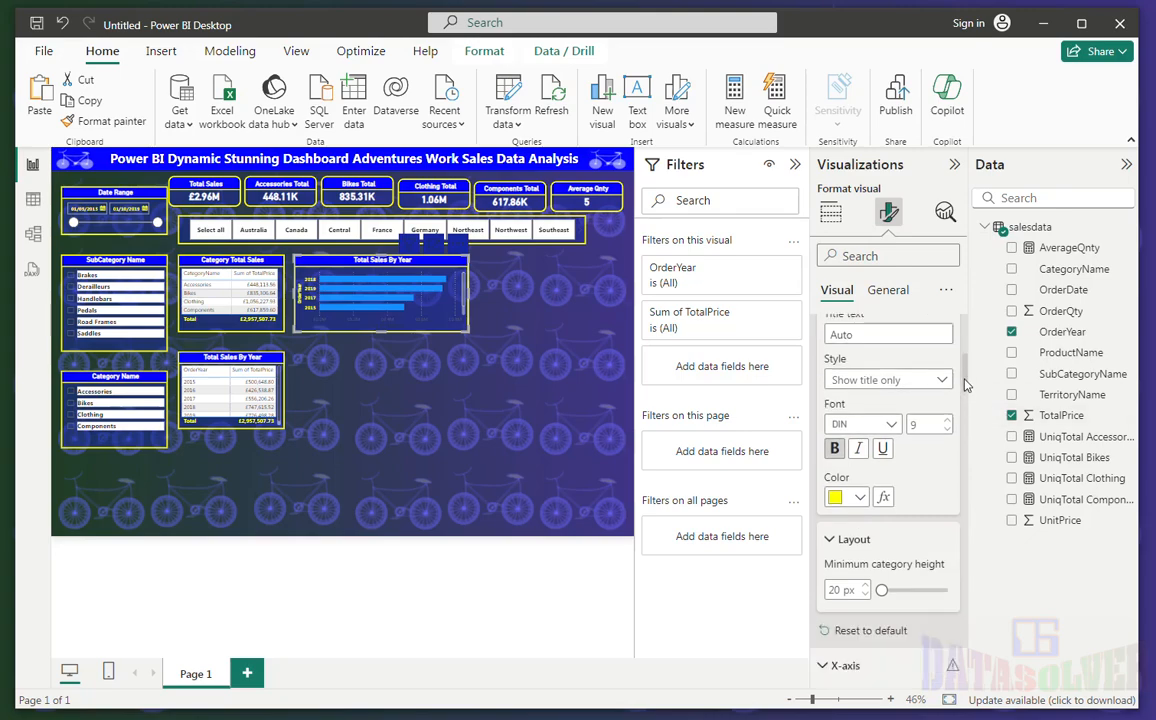
{"action": "scroll", "coordinate": [966, 395], "scroll_direction": "down", "scroll_amount": 3}
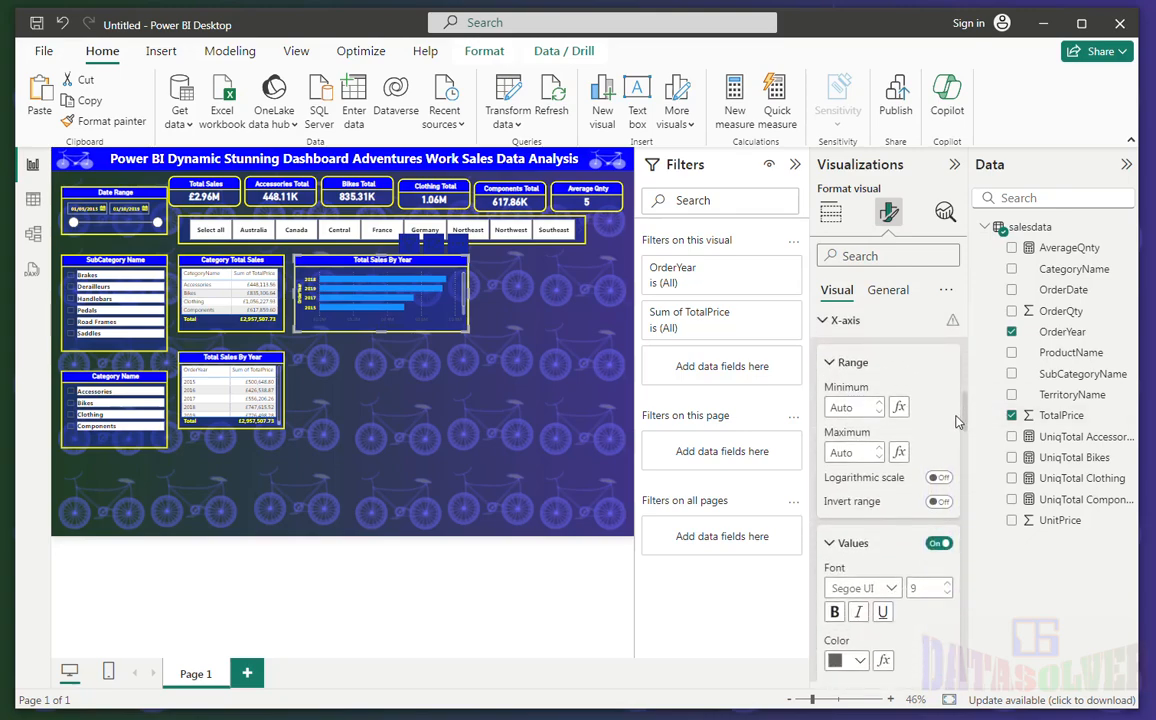
{"action": "scroll", "coordinate": [955, 425], "scroll_direction": "down", "scroll_amount": 3}
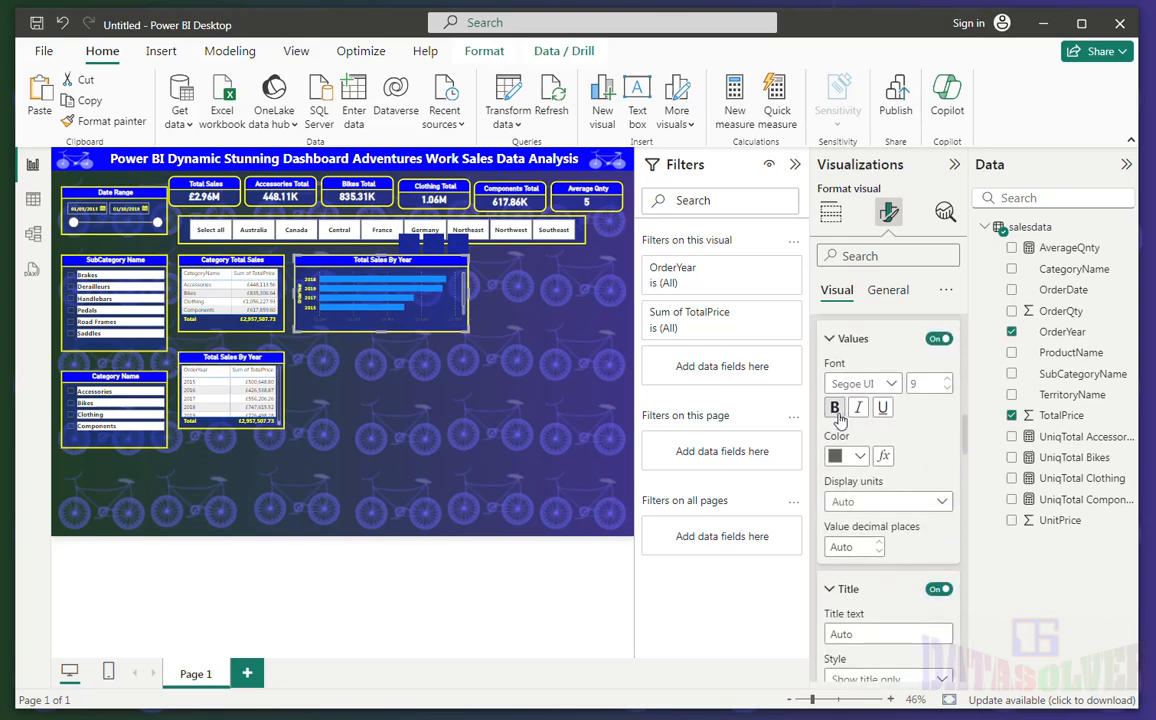
{"action": "left_click", "coordinate": [836, 408]}
{"action": "left_click", "coordinate": [859, 456]}
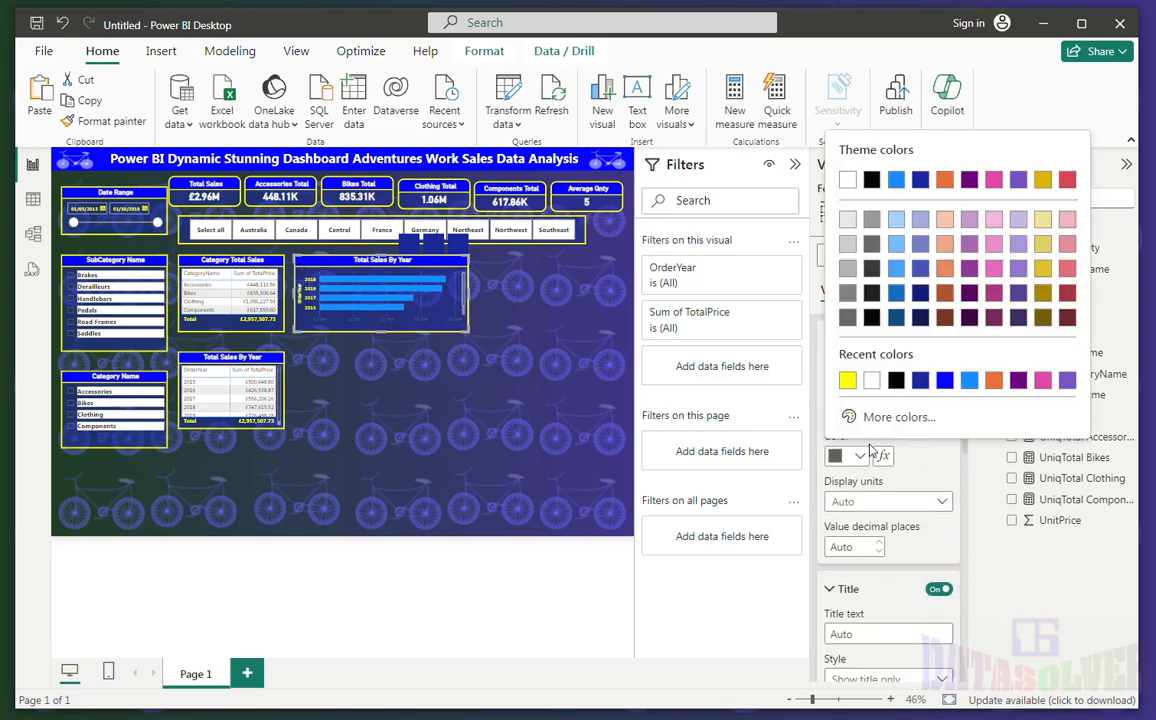
{"action": "left_click", "coordinate": [846, 380]}
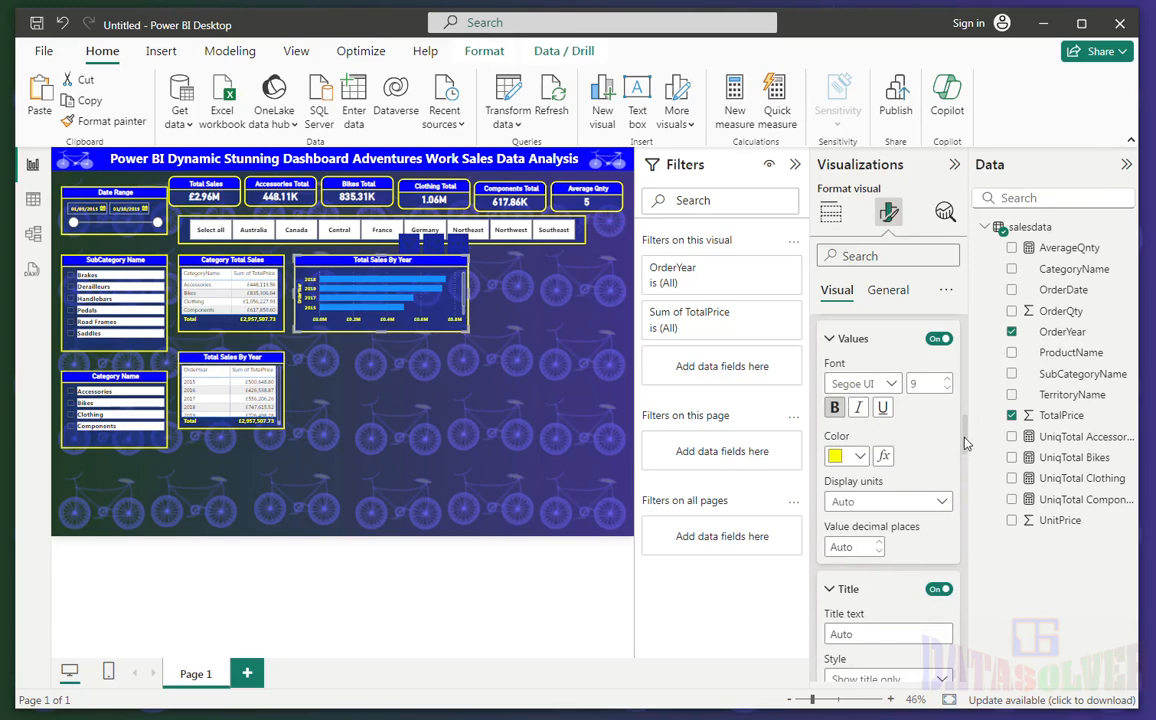
- Make the bar chart's X-axis title bold and yellow
{"action": "left_click_drag", "start_coordinate": [965, 443], "coordinate": [958, 478]}
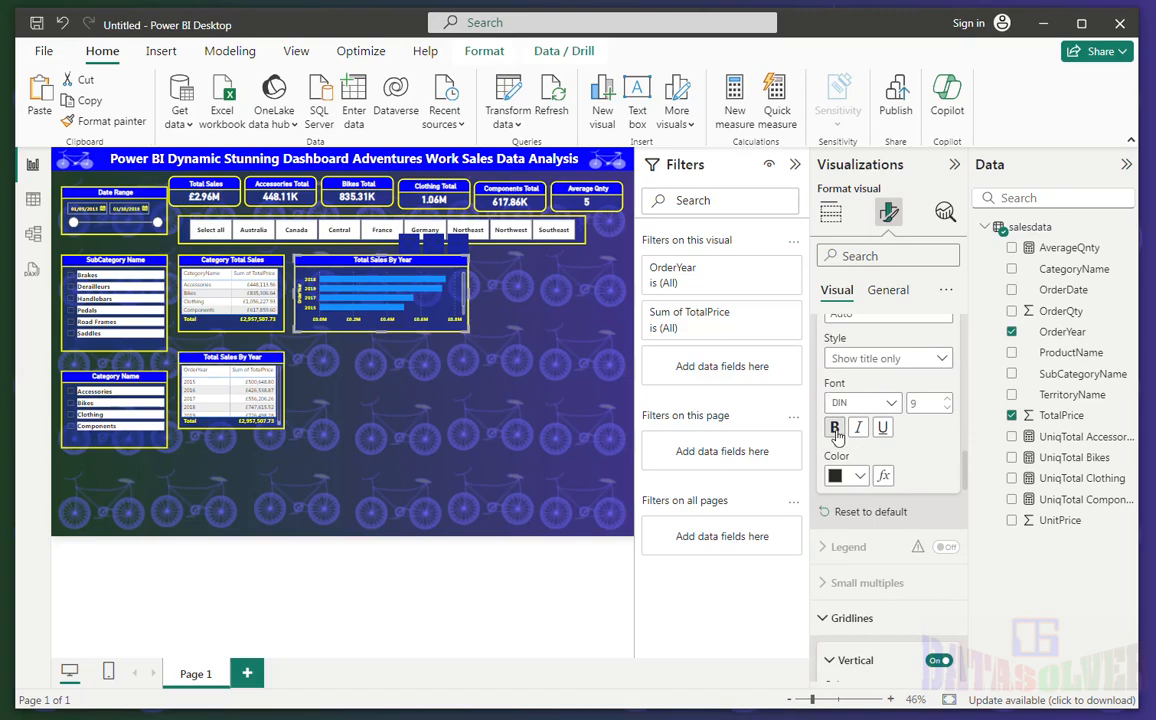
{"action": "left_click", "coordinate": [859, 476]}
{"action": "left_click", "coordinate": [846, 401]}
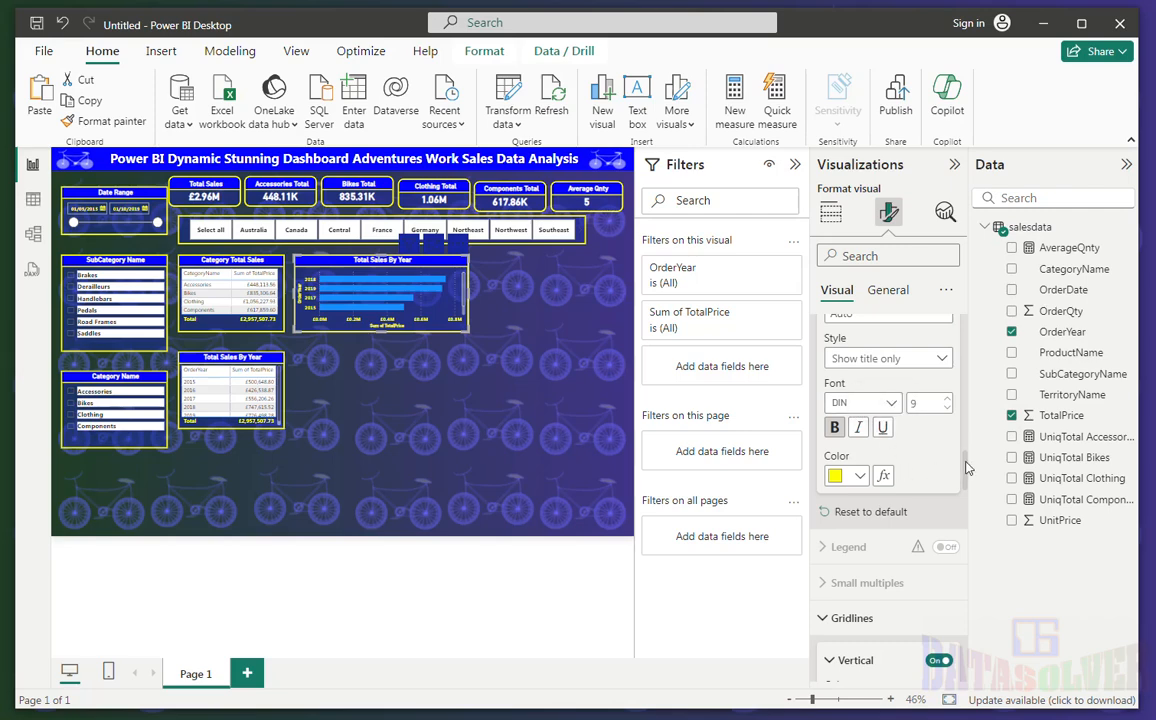
- Turn on data labels for the bar chart and make the label values yellow and bold
{"action": "left_click_drag", "start_coordinate": [966, 468], "coordinate": [968, 617]}
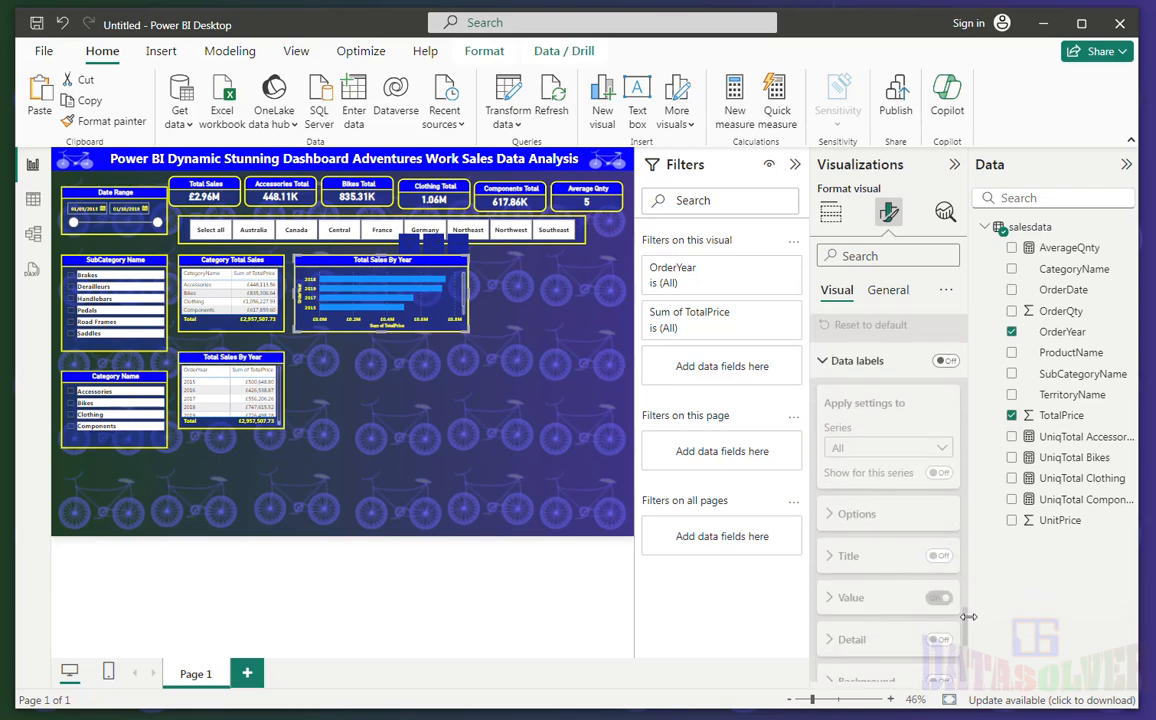
{"action": "left_click", "coordinate": [944, 362]}
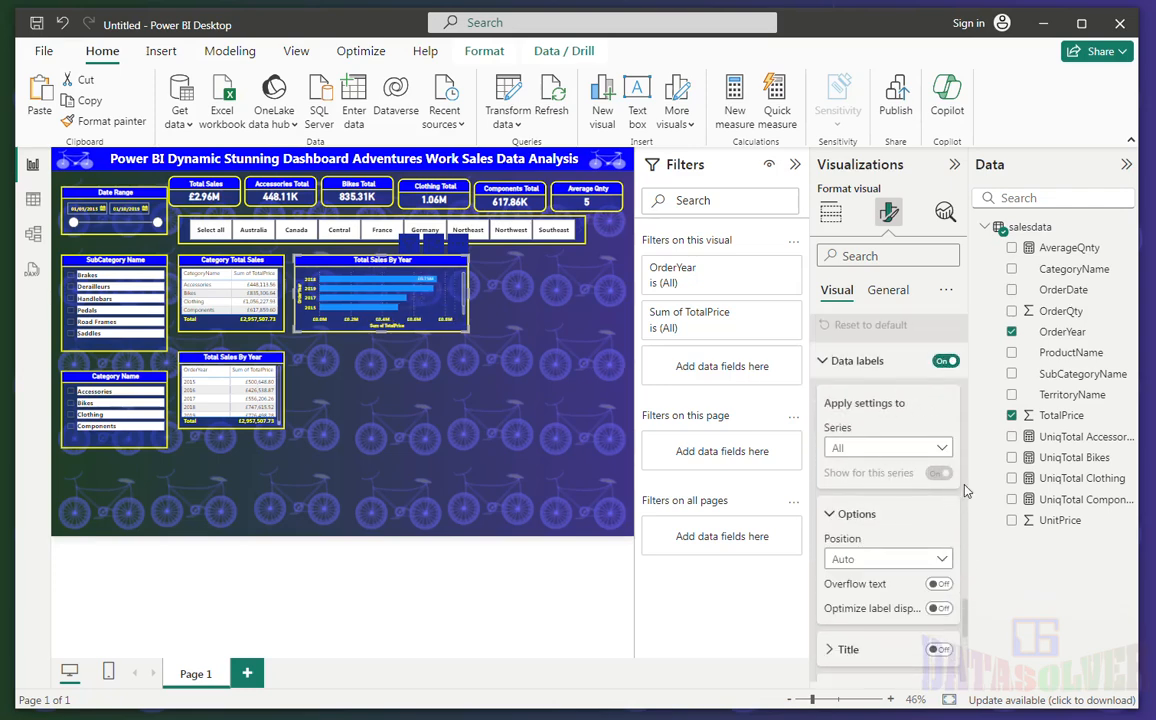
{"action": "left_click_drag", "start_coordinate": [966, 616], "coordinate": [962, 637]}
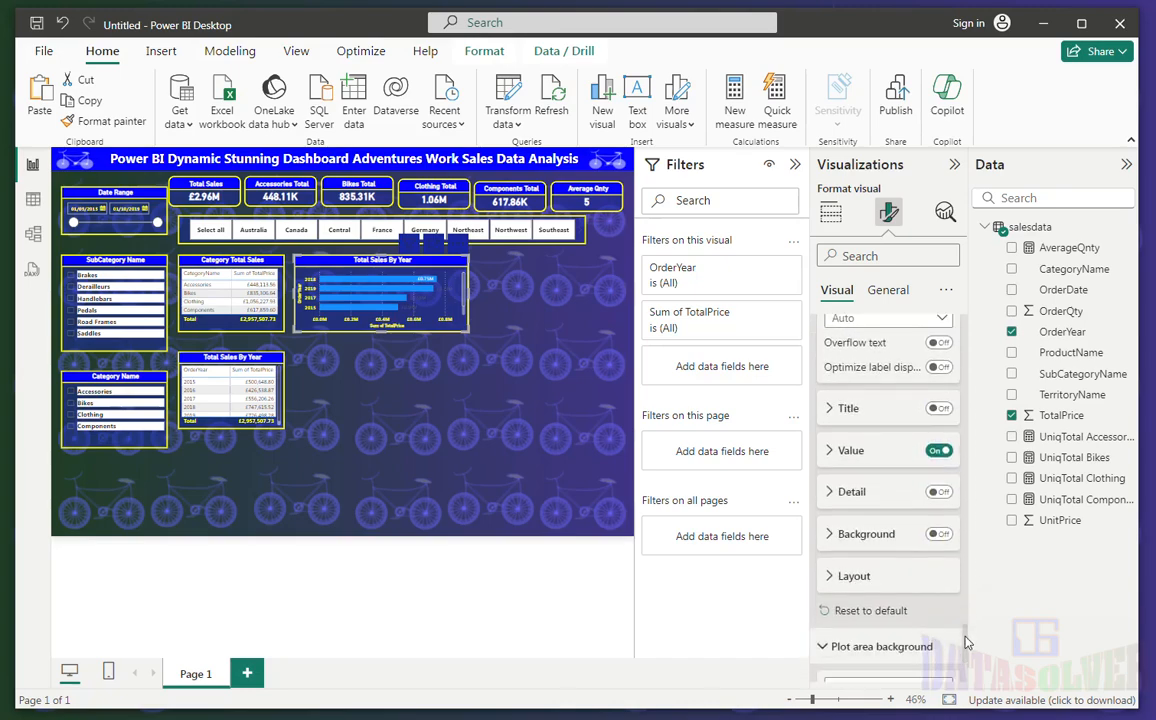
{"action": "left_click", "coordinate": [850, 458]}
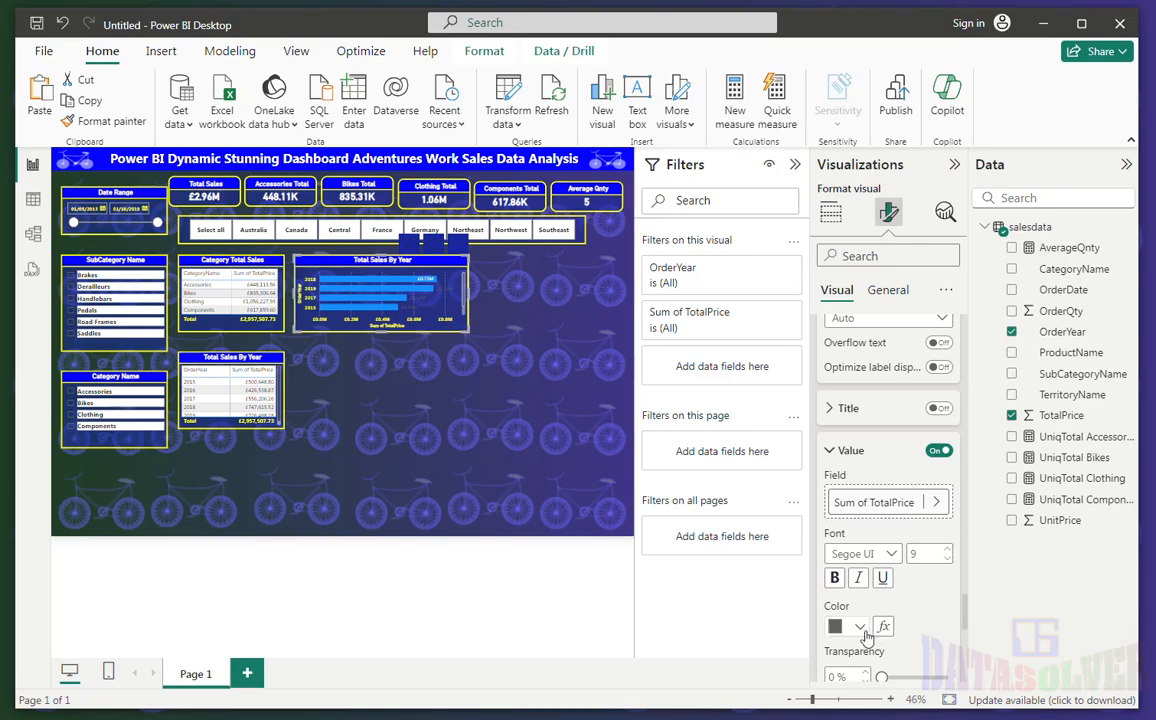
{"action": "left_click", "coordinate": [858, 626]}
{"action": "left_click", "coordinate": [847, 551]}
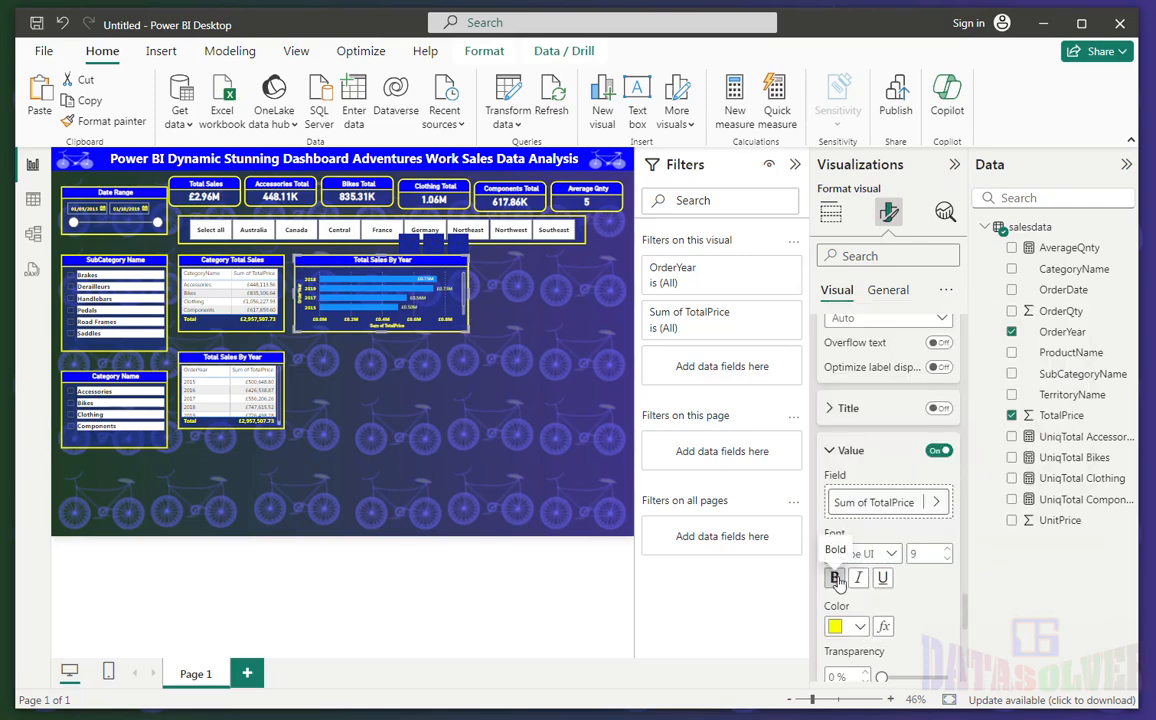
{"action": "left_click", "coordinate": [834, 578]}
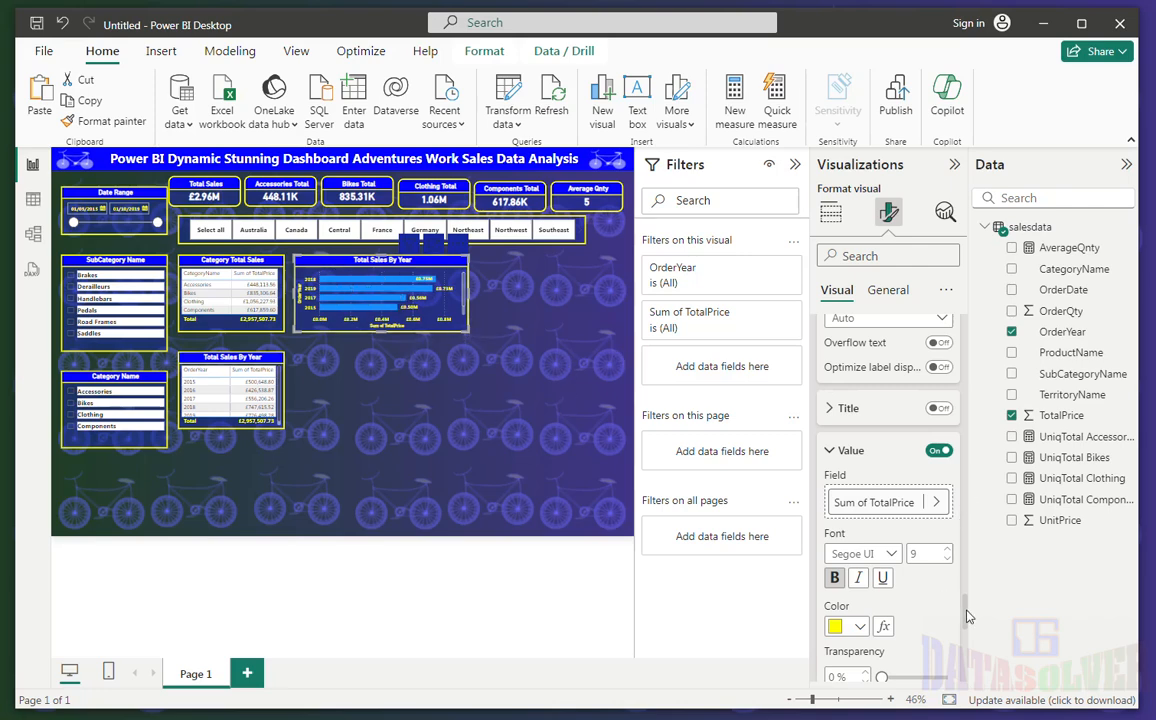
- Sort the Total Sales By Year bar chart's axis by OrderYear
{"action": "left_click_drag", "start_coordinate": [967, 616], "coordinate": [970, 566]}
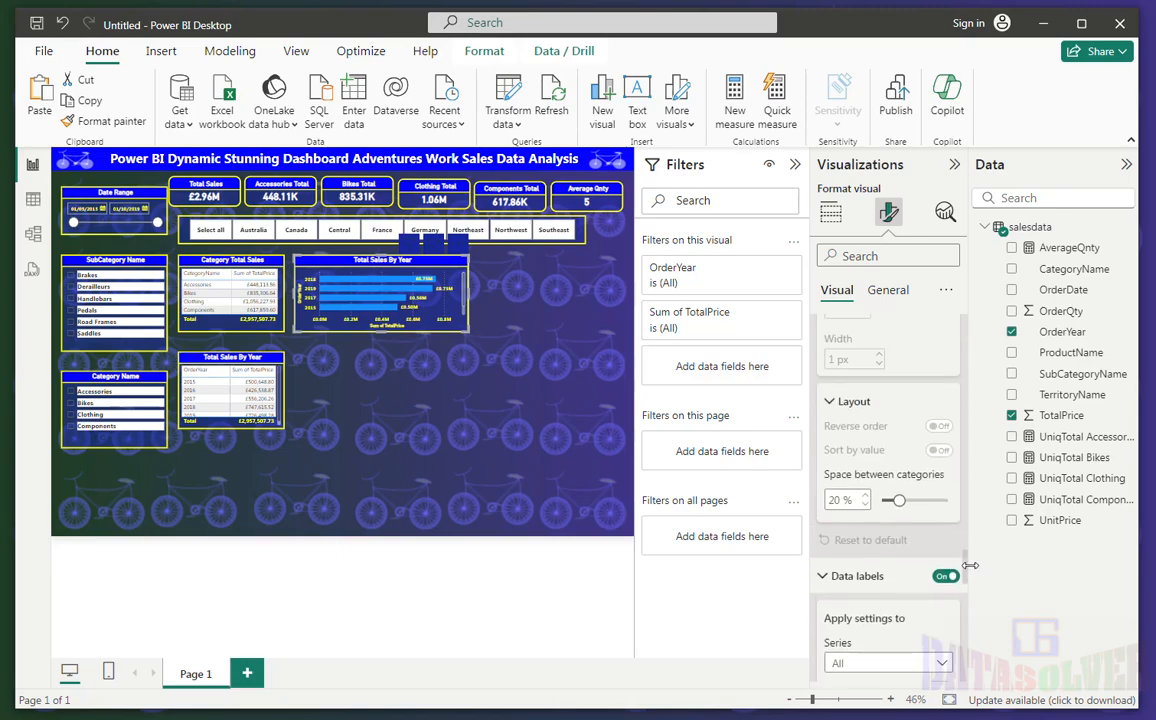
{"action": "left_click", "coordinate": [462, 250]}
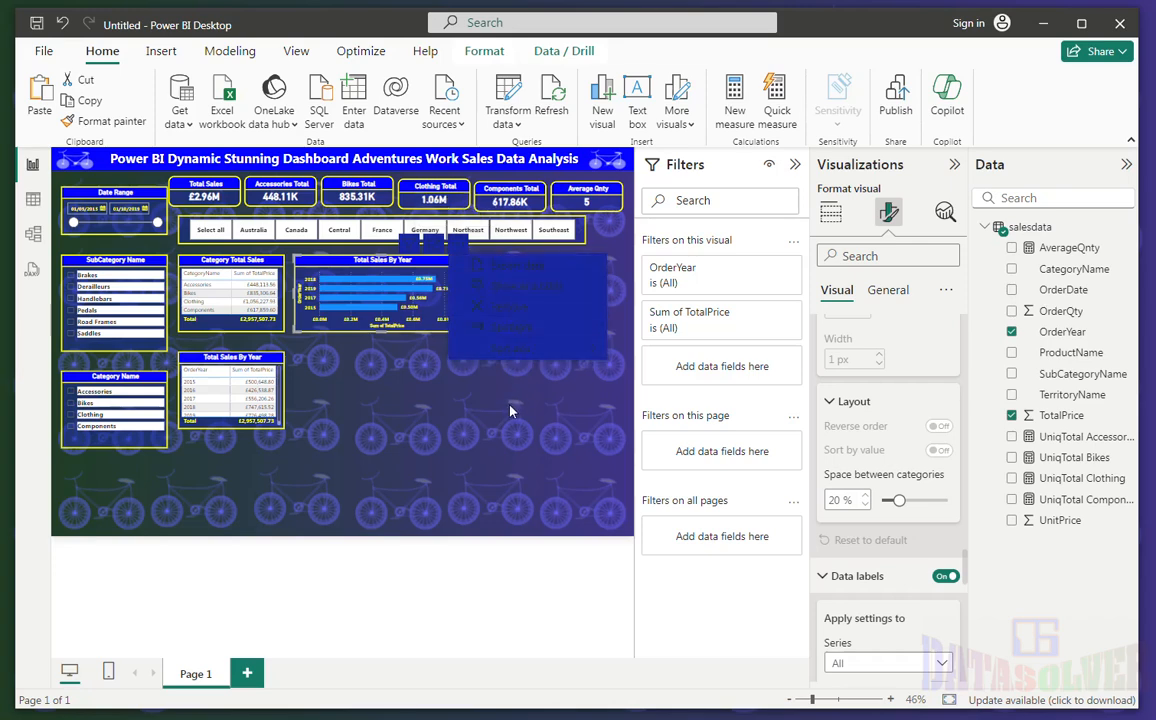
{"action": "mouse_move", "coordinate": [530, 352]}
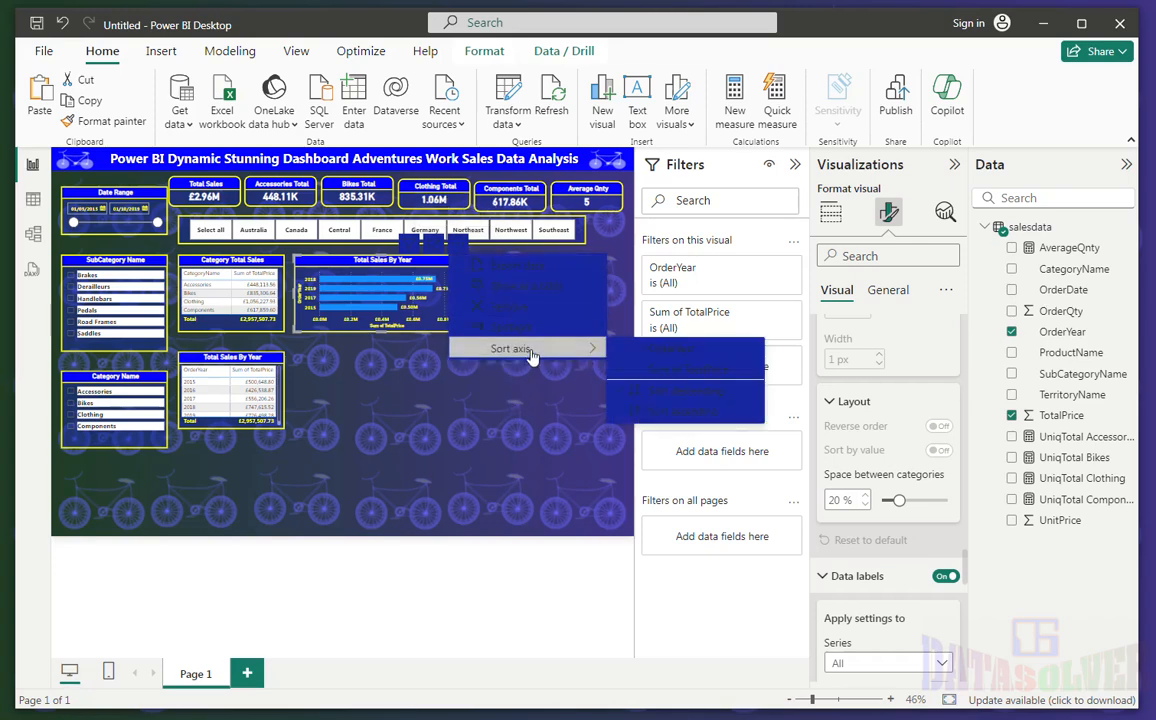
{"action": "left_click", "coordinate": [697, 350]}
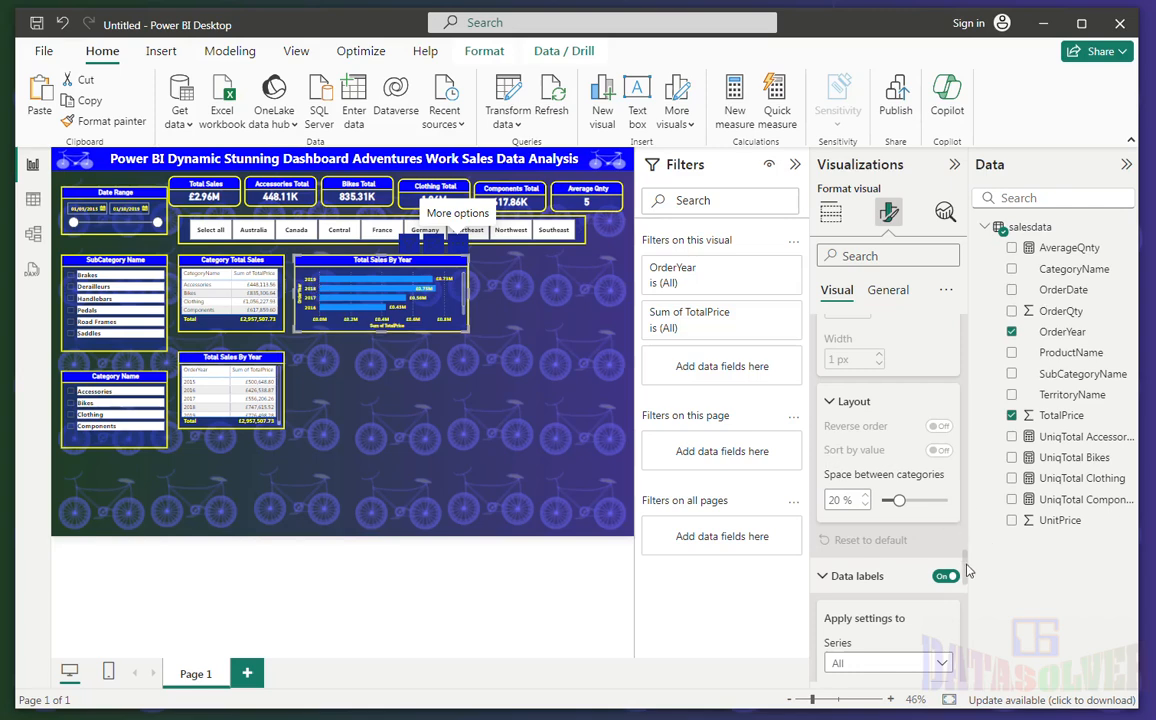
- Set the bar color of the 2019 category to yellow in the Total Sales By Year chart
{"action": "left_click_drag", "start_coordinate": [966, 573], "coordinate": [967, 535]}
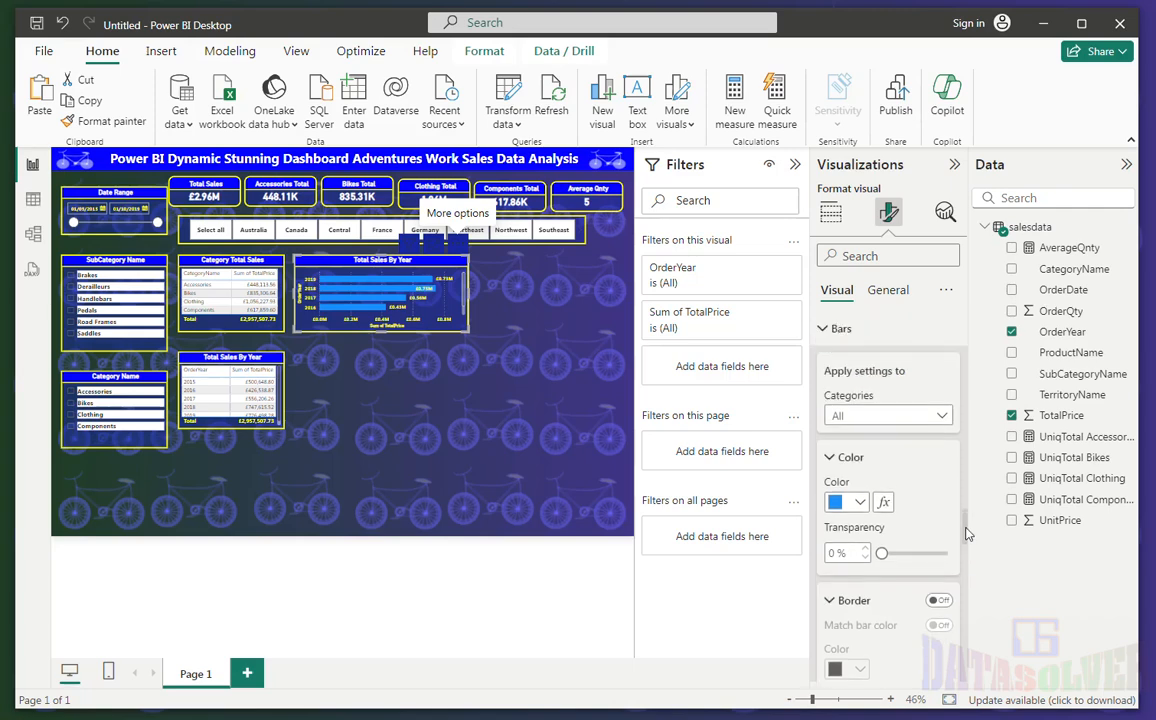
{"action": "left_click", "coordinate": [900, 420]}
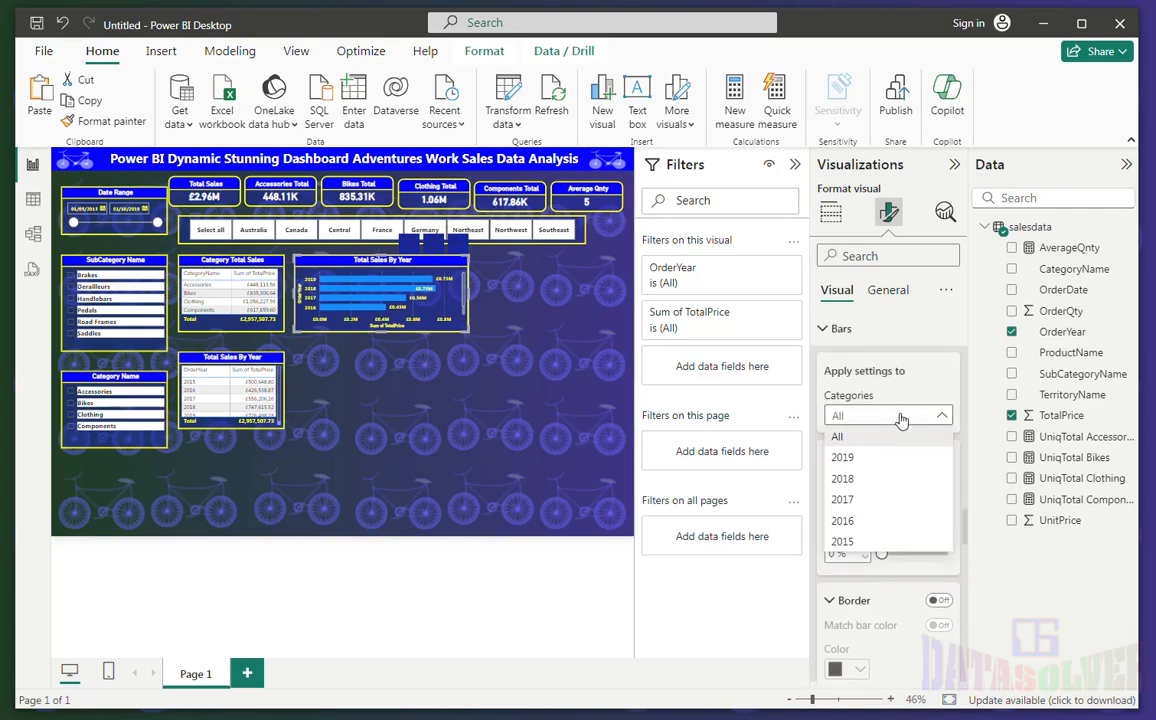
{"action": "left_click", "coordinate": [831, 457]}
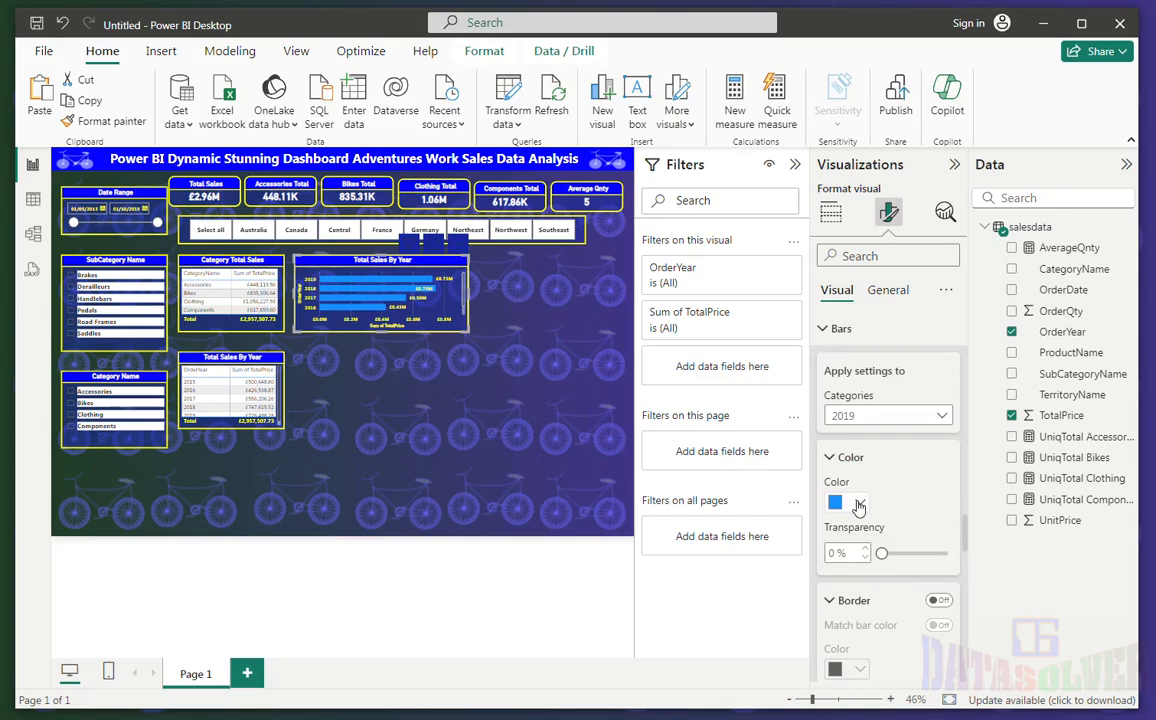
{"action": "left_click", "coordinate": [857, 502]}
{"action": "left_click", "coordinate": [847, 428]}
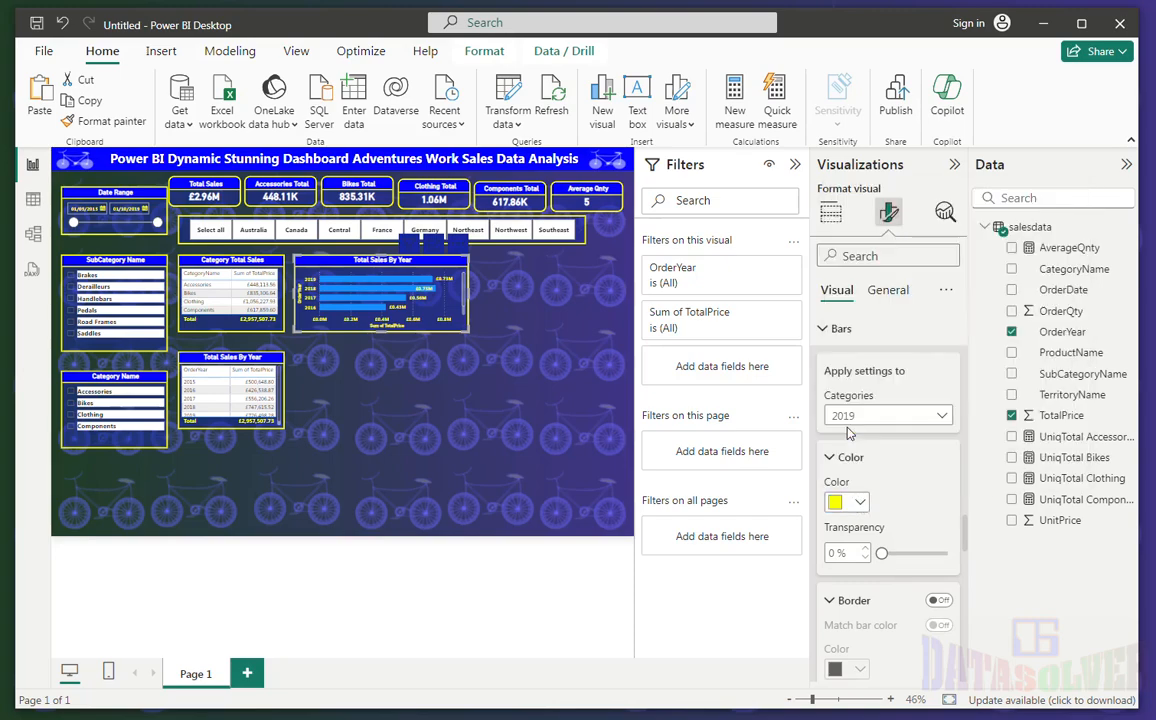
- Set the bar color of the 2018 category to dark purple
{"action": "left_click", "coordinate": [905, 416]}
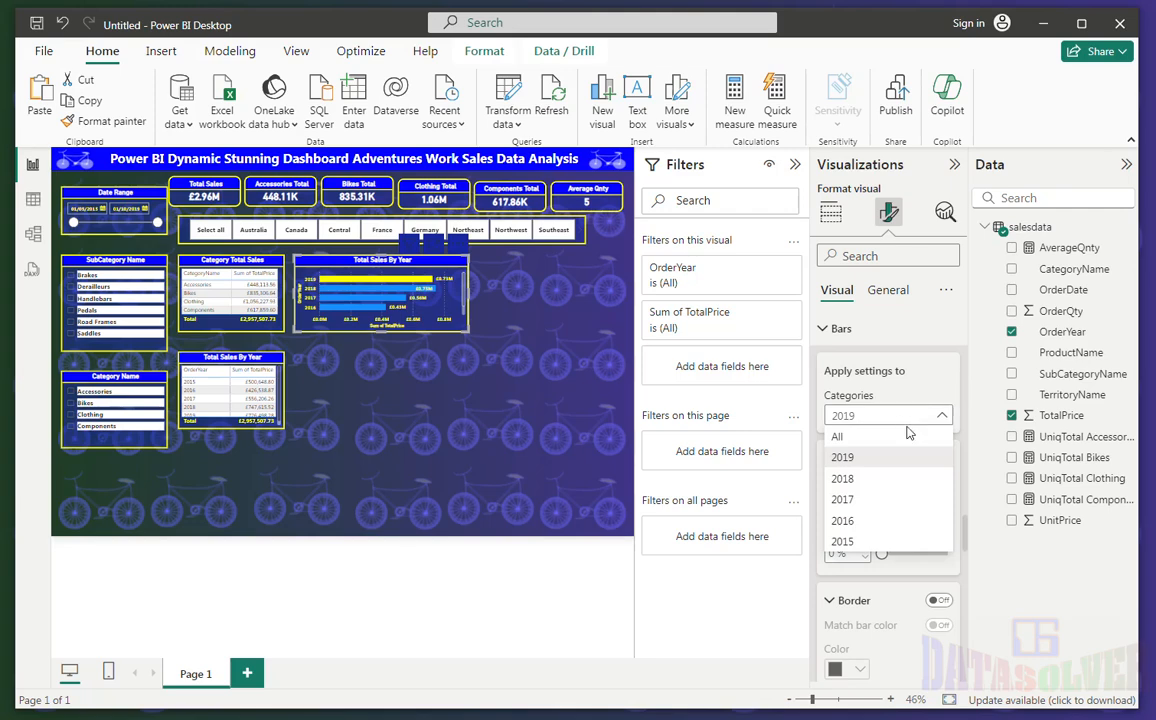
{"action": "left_click", "coordinate": [880, 479]}
{"action": "left_click", "coordinate": [859, 504]}
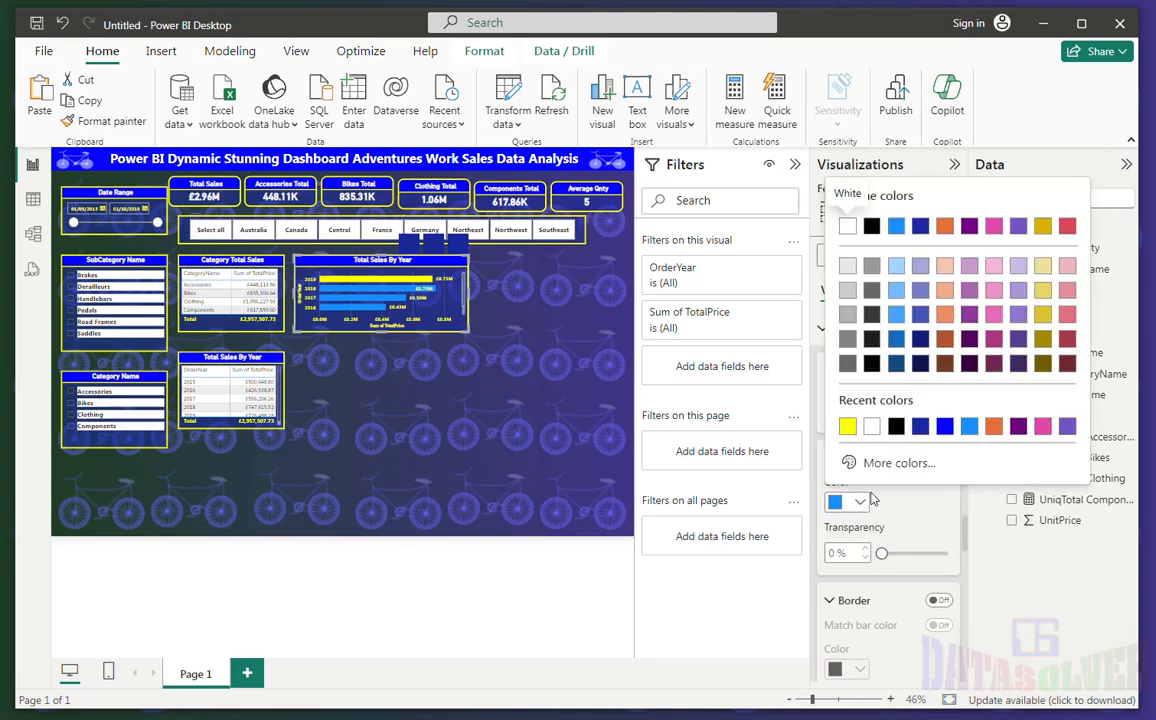
{"action": "left_click", "coordinate": [1017, 432]}
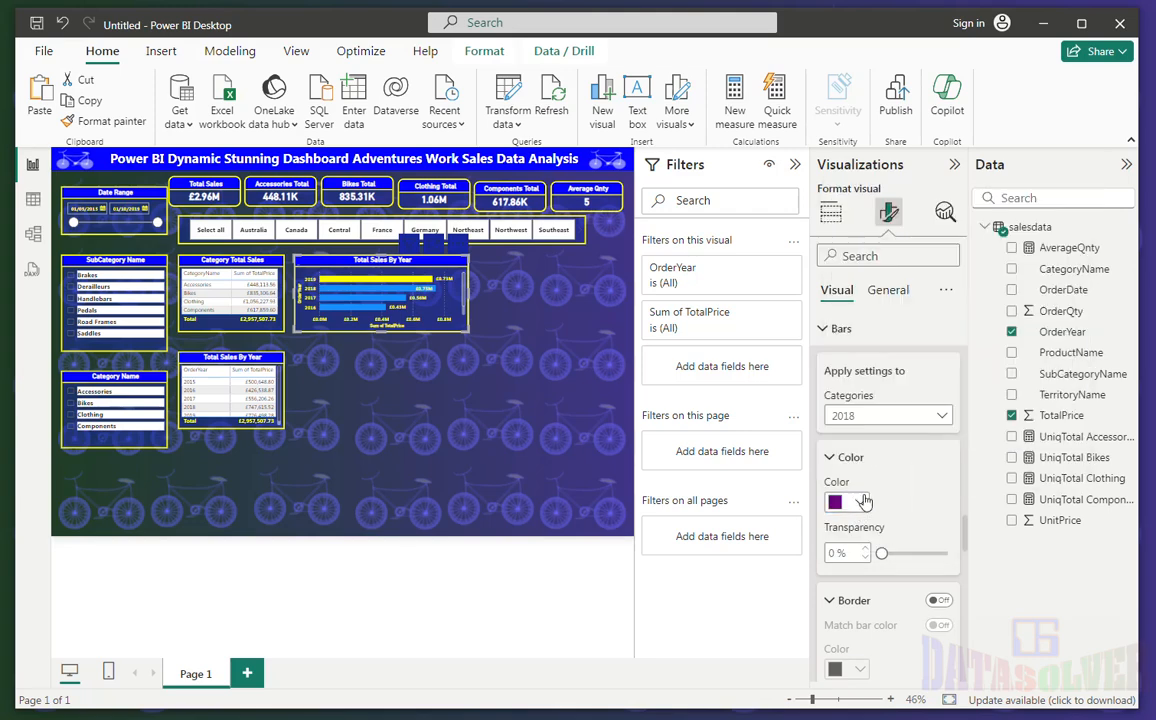
- Set the bar color of the 2017 category to a custom bright green
{"action": "left_click", "coordinate": [891, 416]}
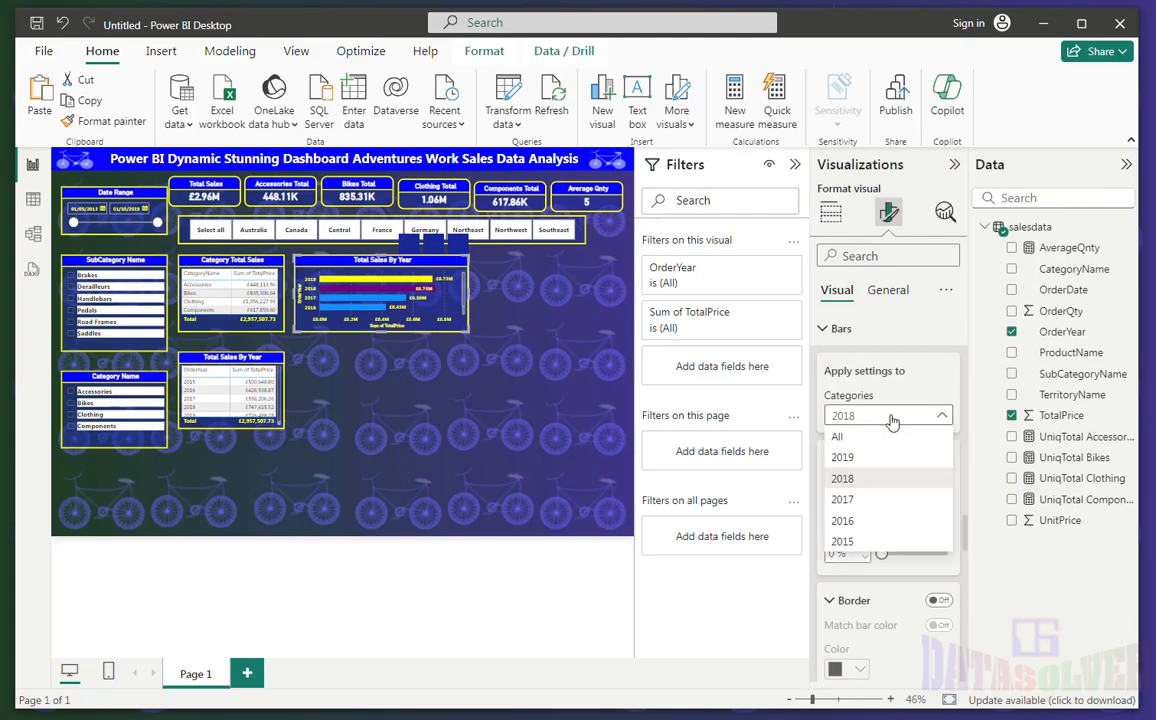
{"action": "left_click", "coordinate": [845, 499]}
{"action": "left_click", "coordinate": [860, 503]}
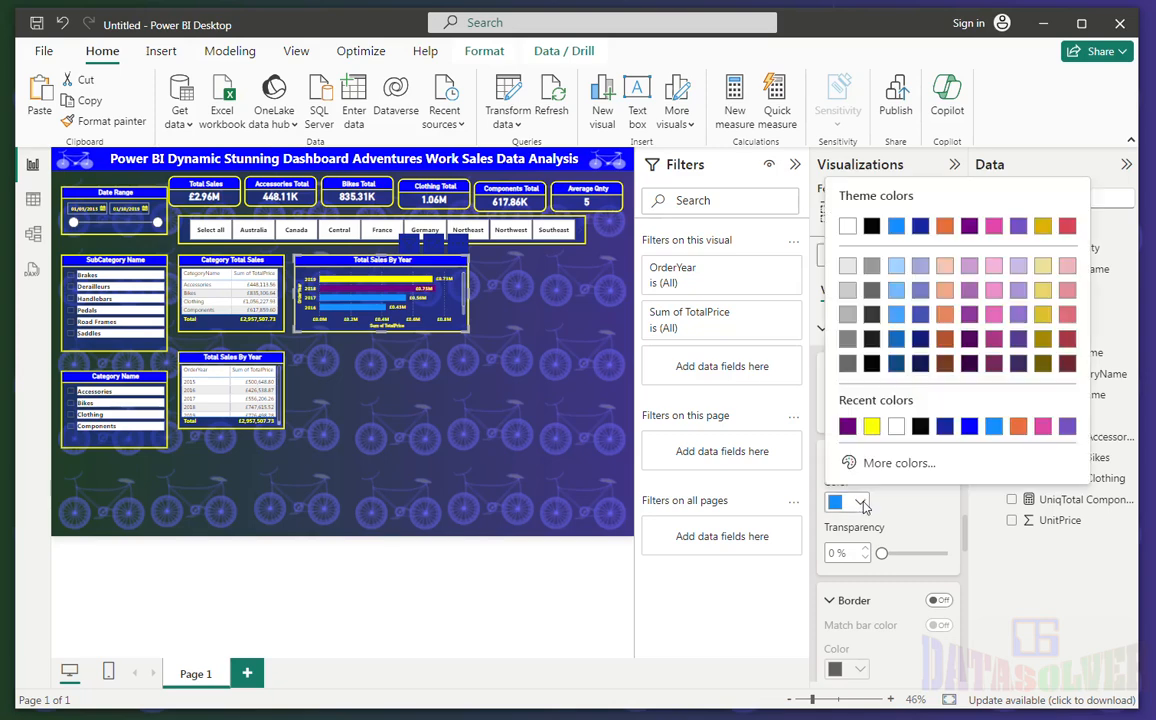
{"action": "left_click", "coordinate": [917, 465]}
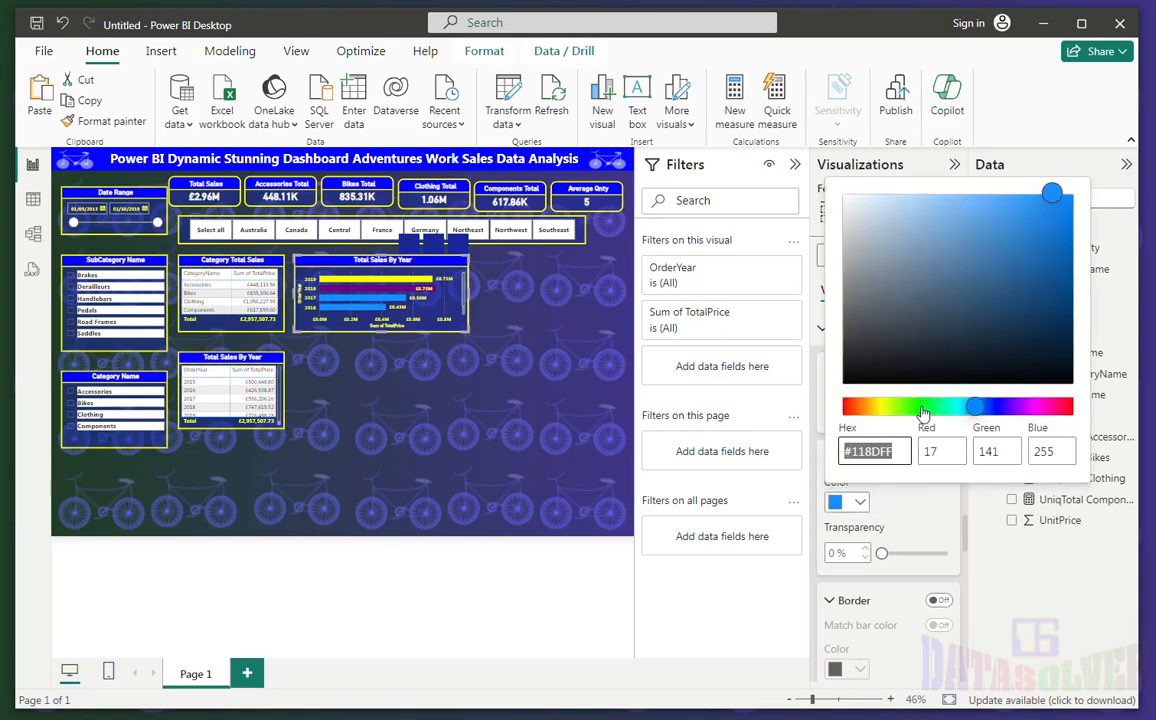
{"action": "left_click", "coordinate": [920, 406]}
{"action": "left_click", "coordinate": [893, 509]}
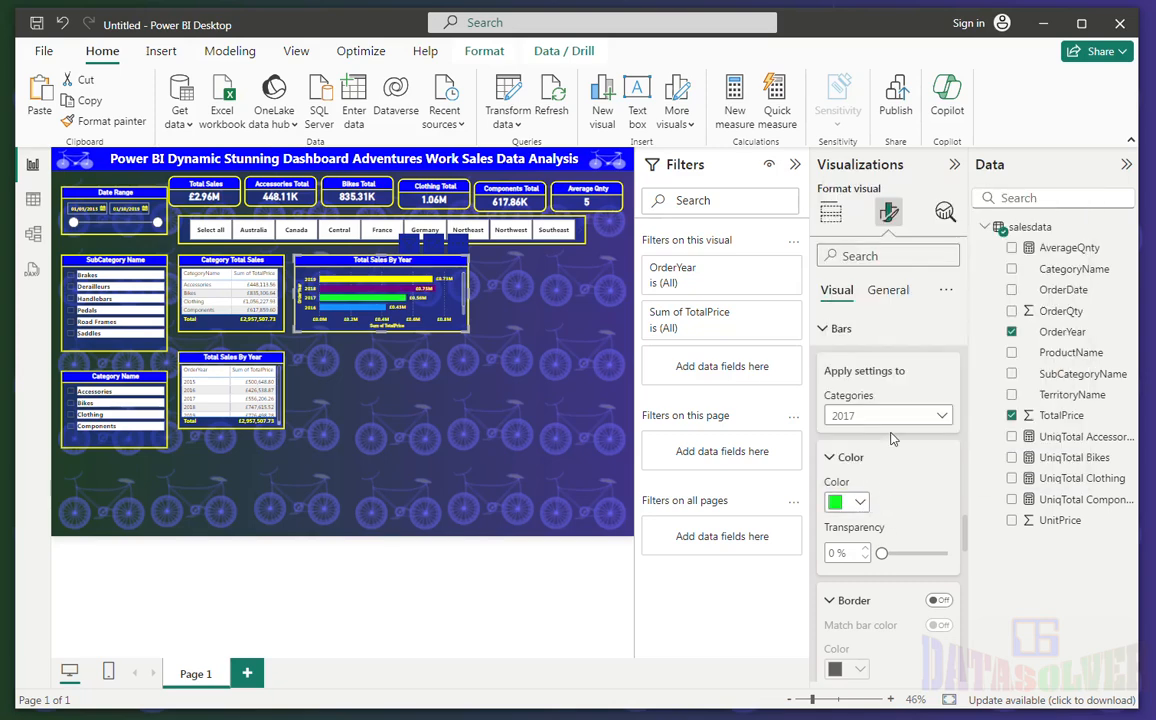
- Set the bar color of the 2016 category to pink
{"action": "left_click", "coordinate": [940, 415]}
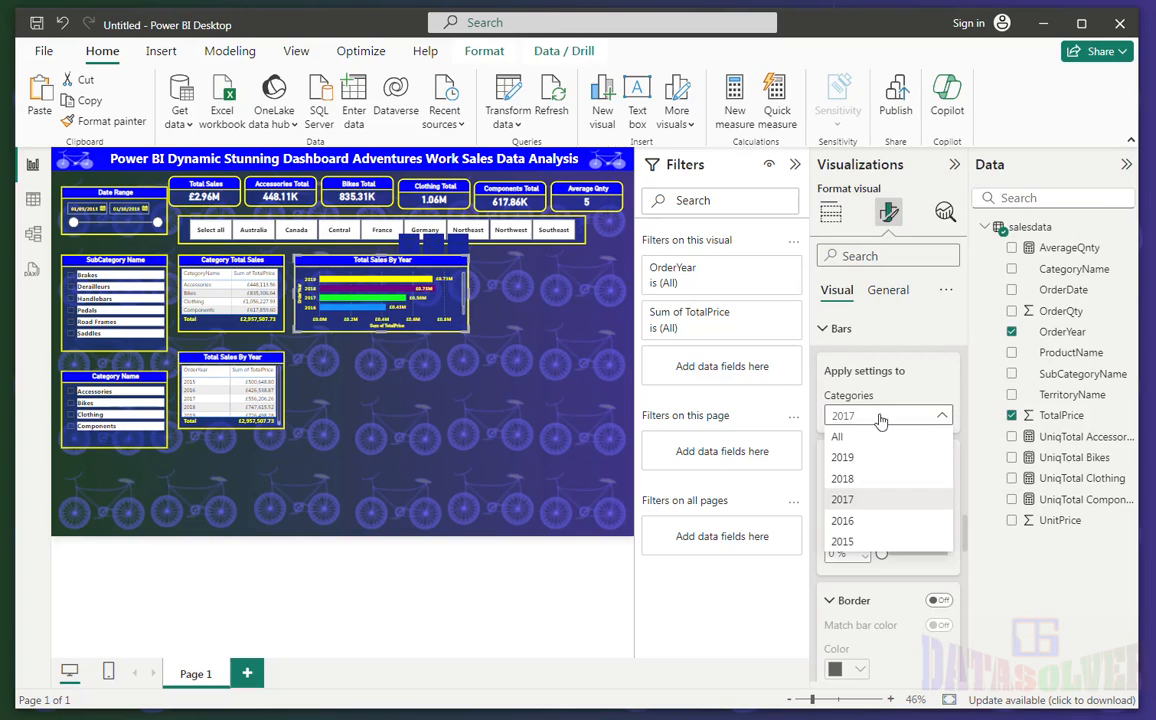
{"action": "left_click", "coordinate": [845, 521]}
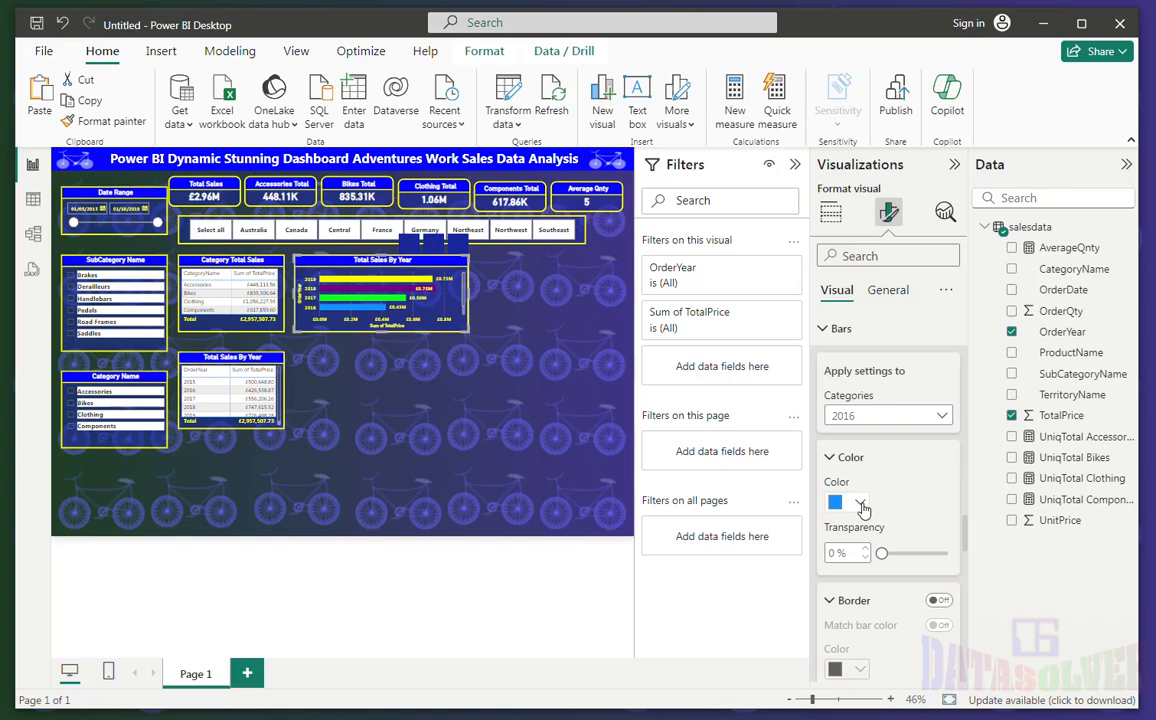
{"action": "left_click", "coordinate": [860, 502]}
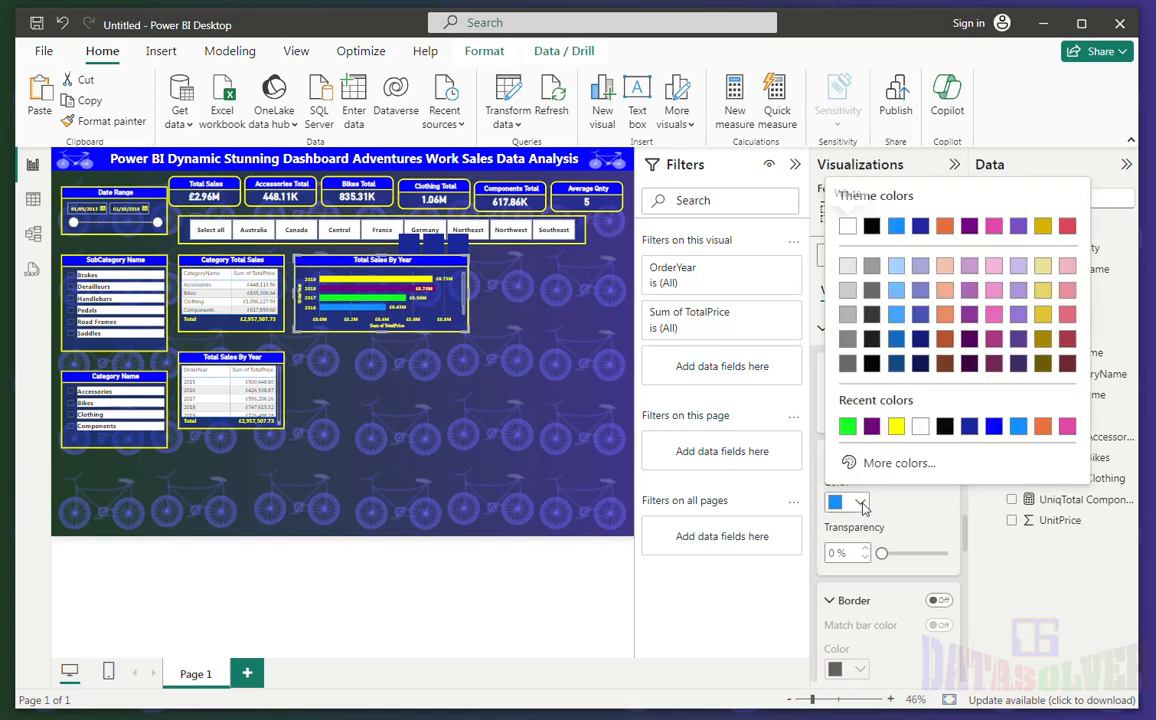
{"action": "left_click", "coordinate": [995, 315]}
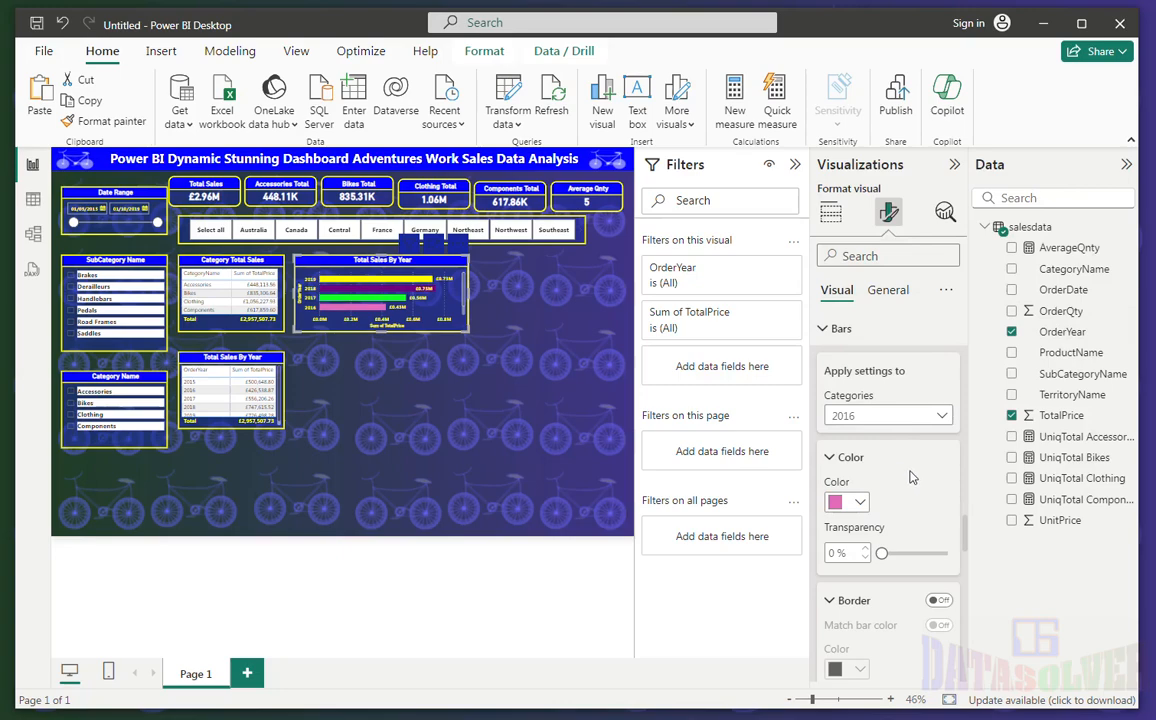
- Set the bar color of the 2015 category to gold and deselect the bar chart
{"action": "left_click", "coordinate": [892, 418]}
{"action": "left_click", "coordinate": [848, 550]}
{"action": "left_click", "coordinate": [862, 506]}
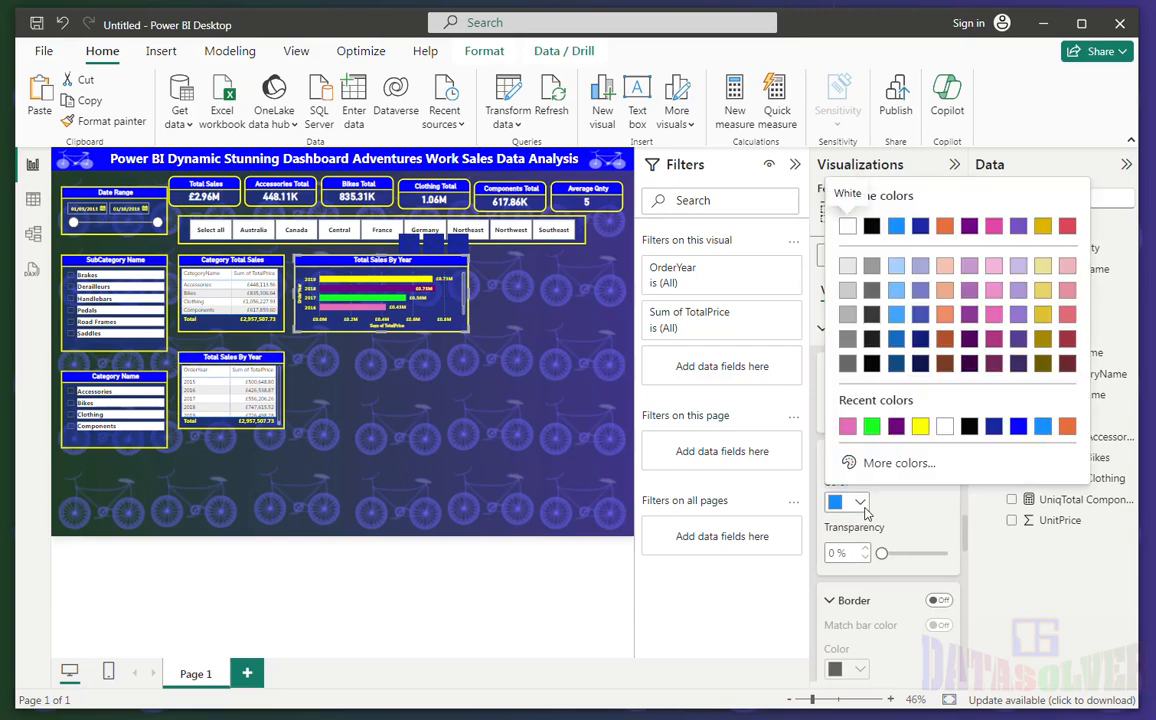
{"action": "left_click", "coordinate": [1042, 316]}
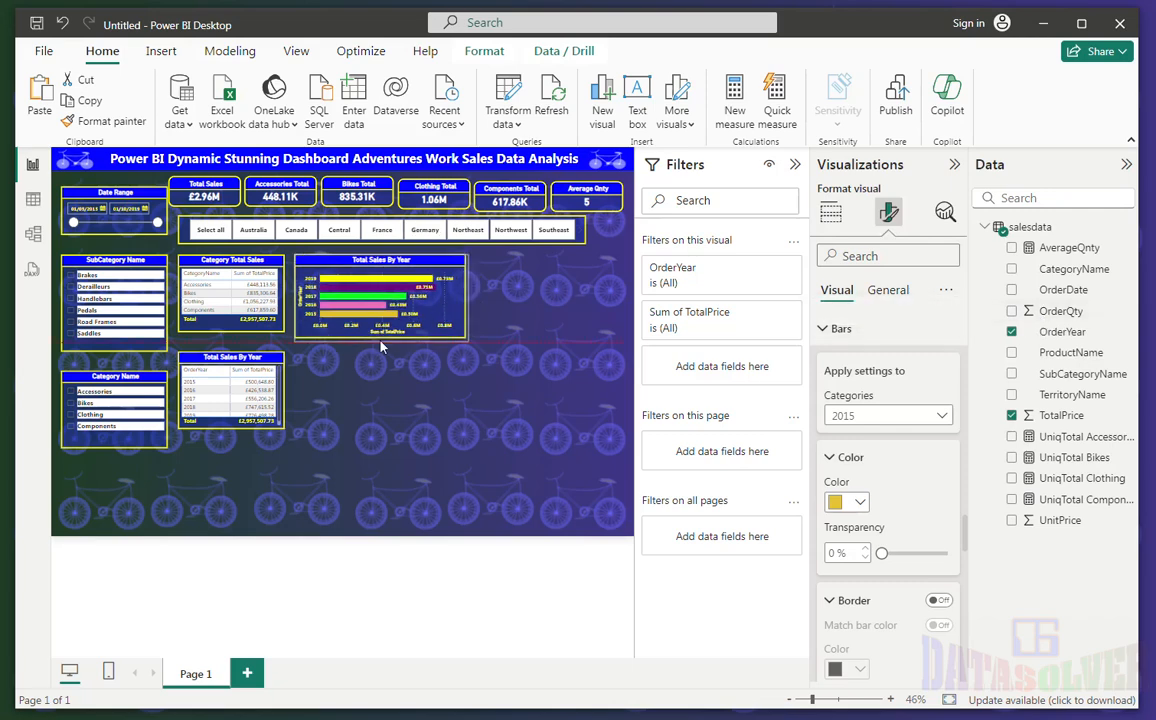
{"action": "left_click", "coordinate": [518, 390]}
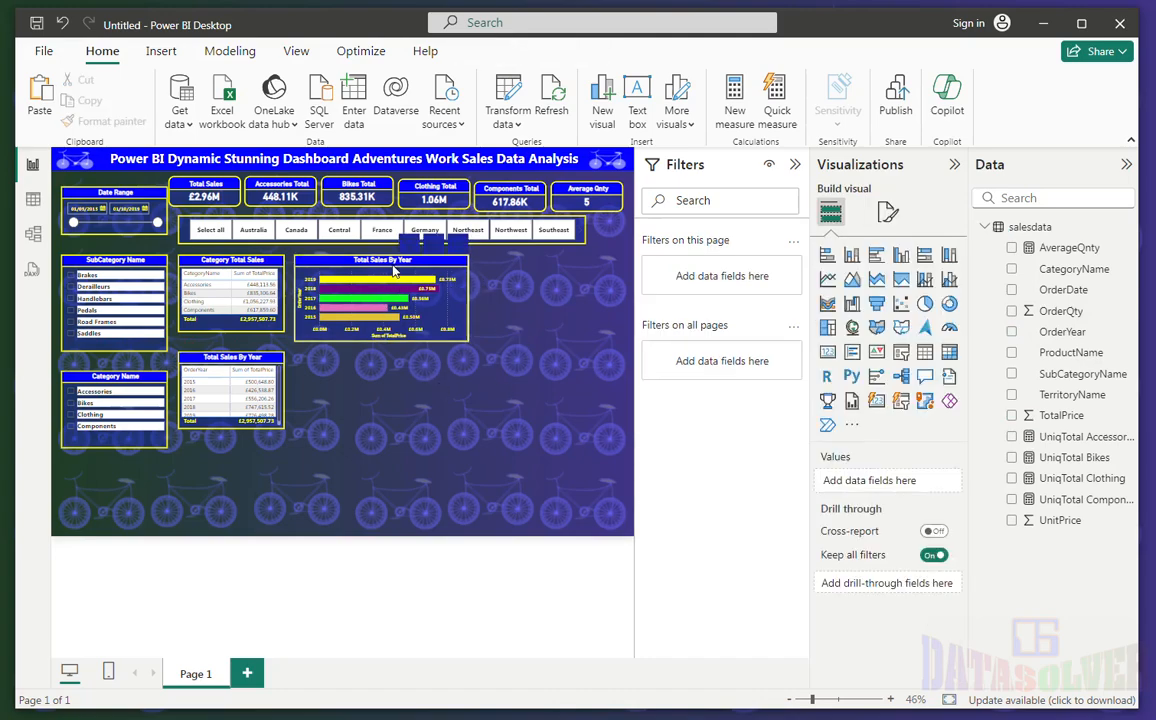
{"action": "left_click", "coordinate": [358, 263]}
{"action": "left_click", "coordinate": [445, 383]}
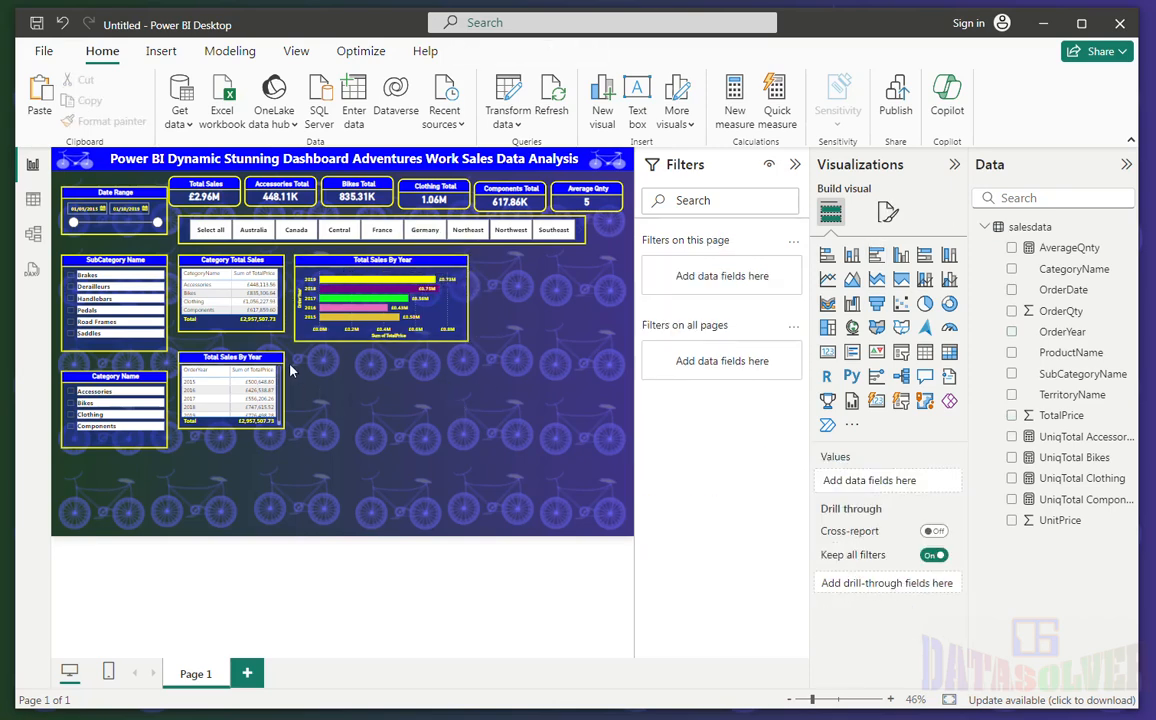
- Create a donut chart below the bar chart from an enlarged copy of the Category Total Sales table
{"action": "left_click", "coordinate": [197, 264]}
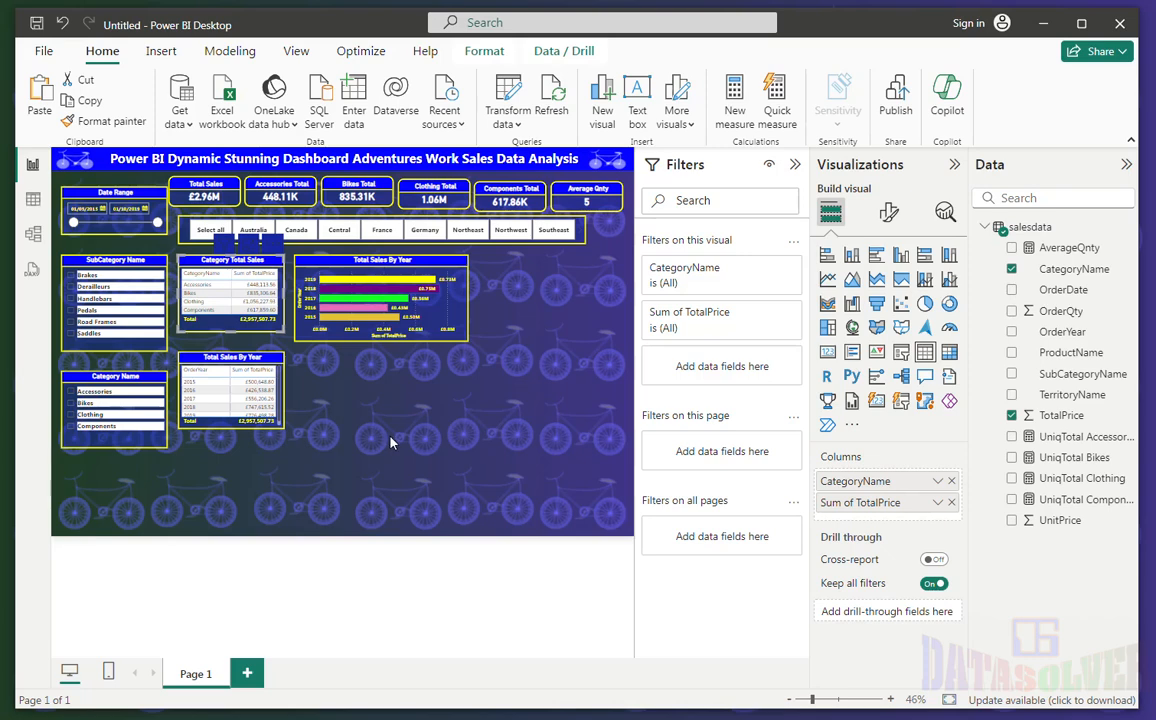
{"action": "key", "text": "ctrl+v"}
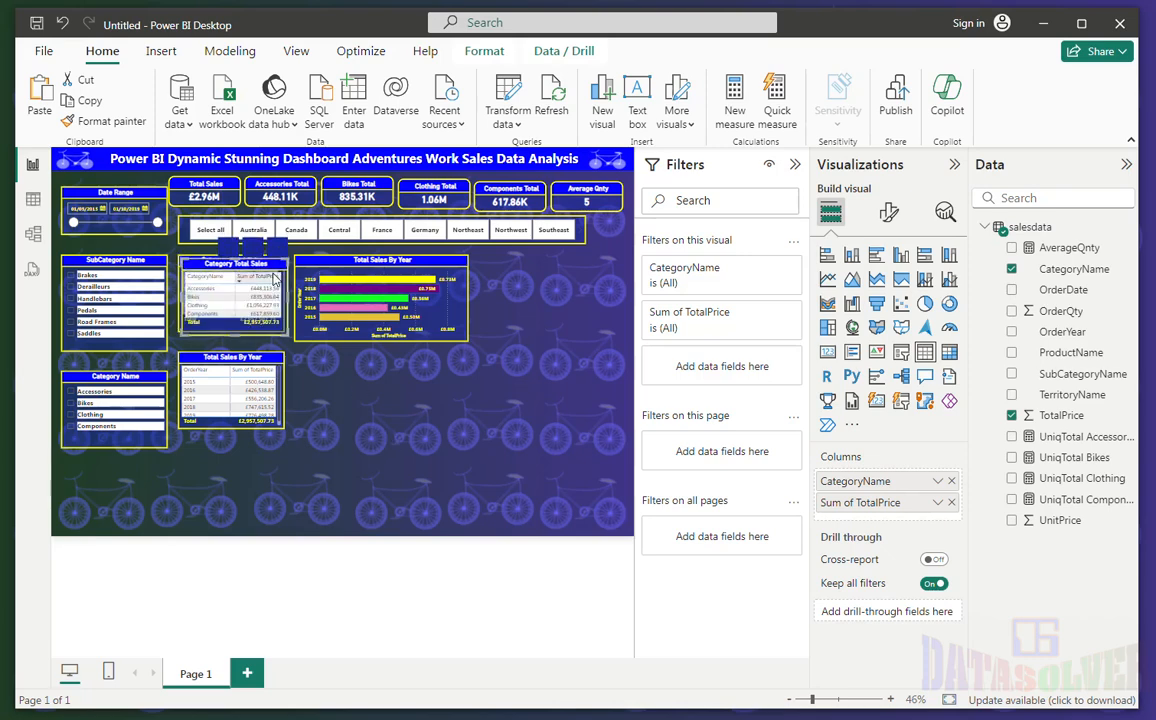
{"action": "left_click_drag", "start_coordinate": [217, 270], "coordinate": [374, 372]}
{"action": "left_click_drag", "start_coordinate": [437, 438], "coordinate": [507, 449]}
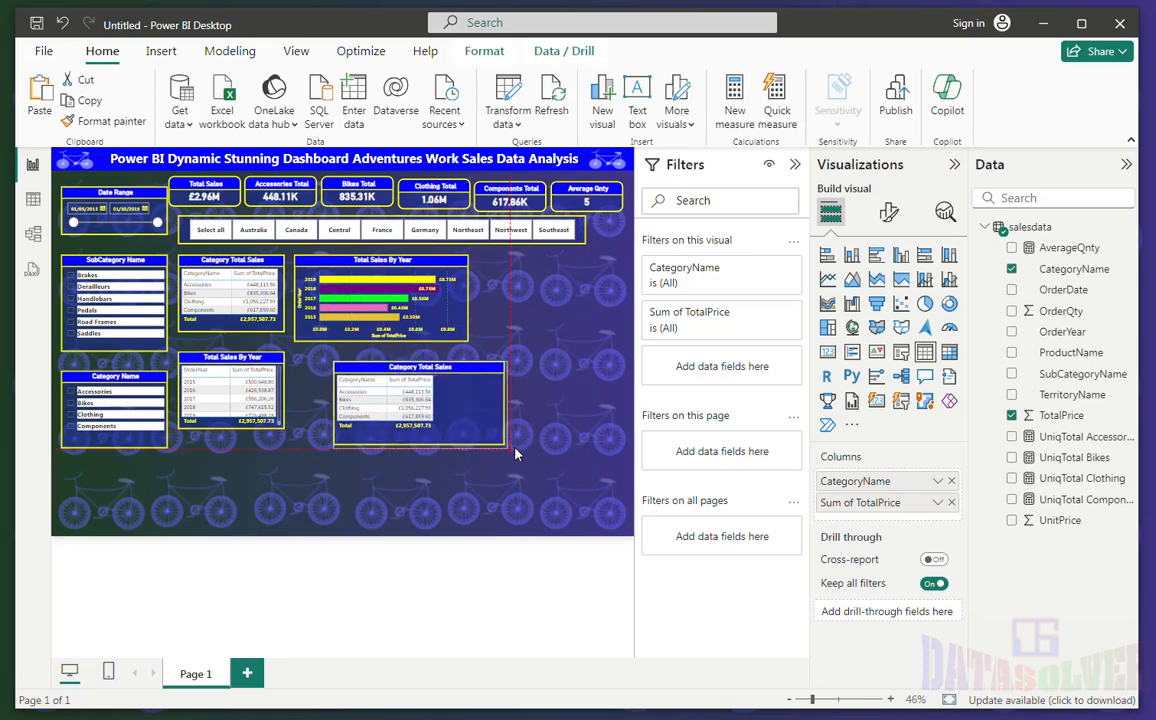
{"action": "left_click", "coordinate": [949, 305]}
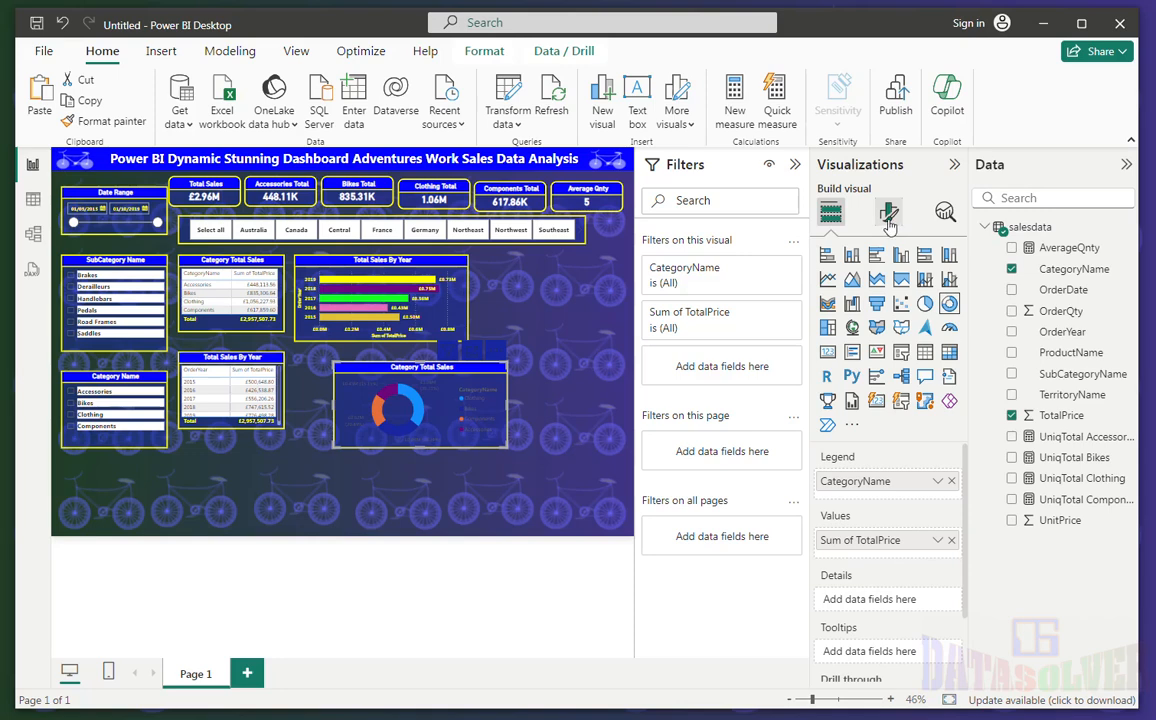
- Expand all format categories of the donut chart and make its legend text yellow and bold
{"action": "left_click", "coordinate": [889, 212]}
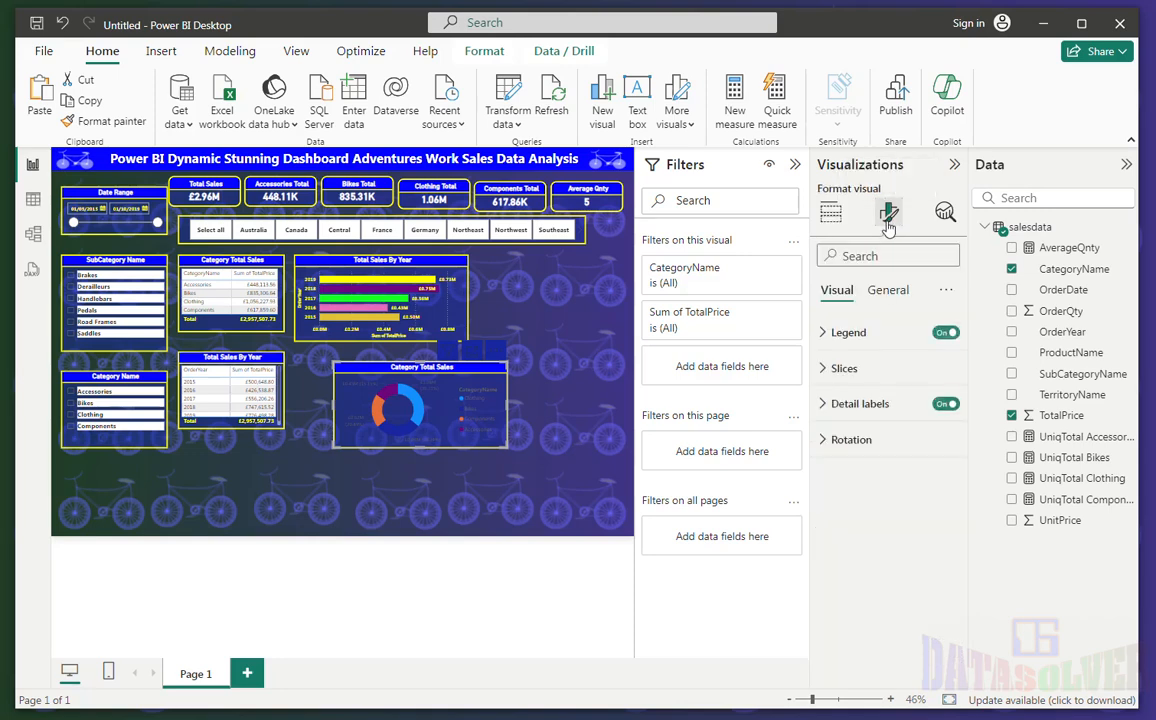
{"action": "left_click", "coordinate": [855, 332]}
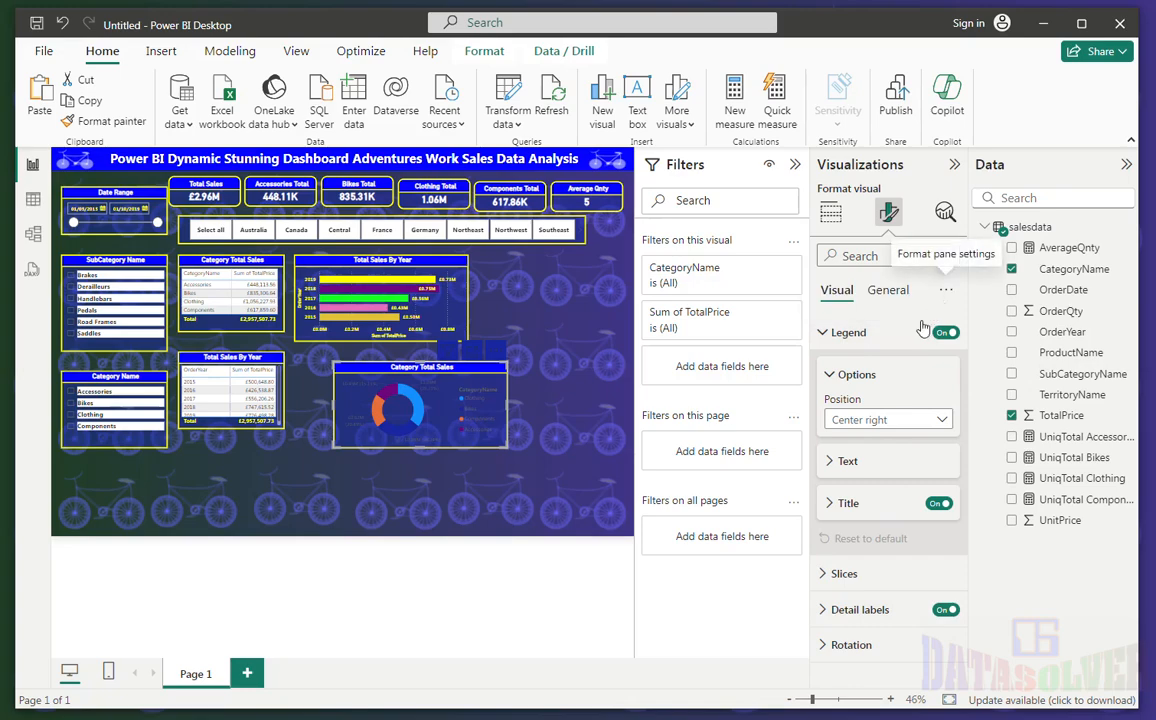
{"action": "left_click", "coordinate": [946, 291]}
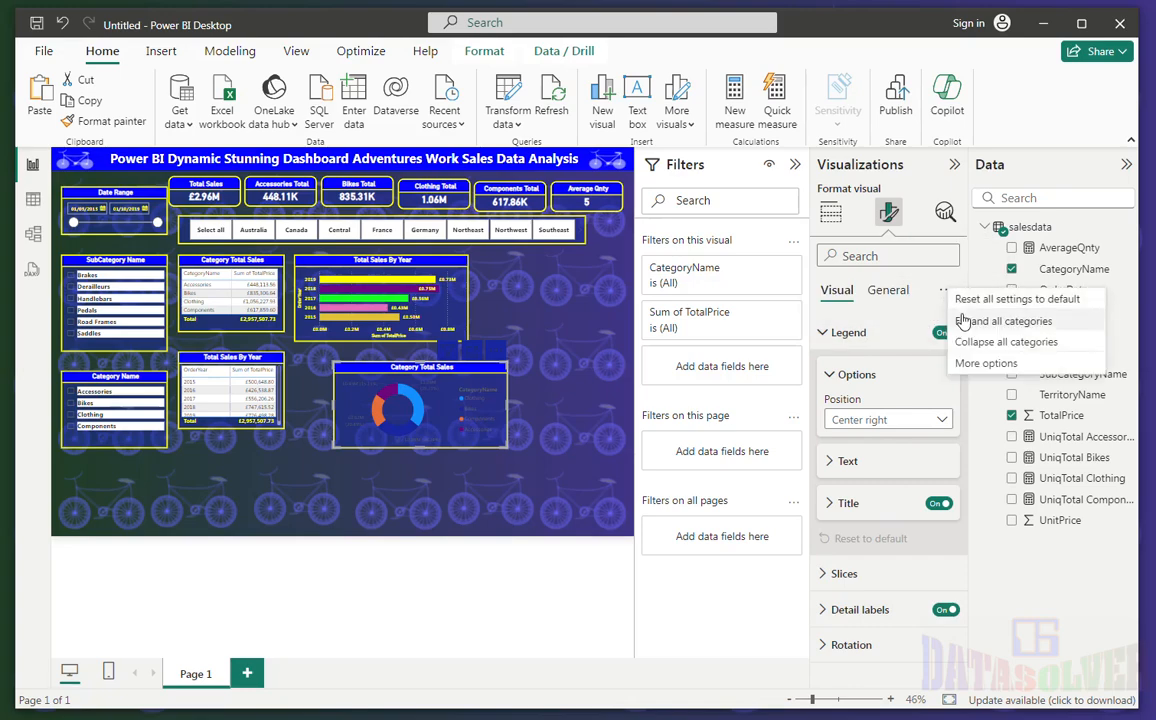
{"action": "left_click", "coordinate": [965, 321]}
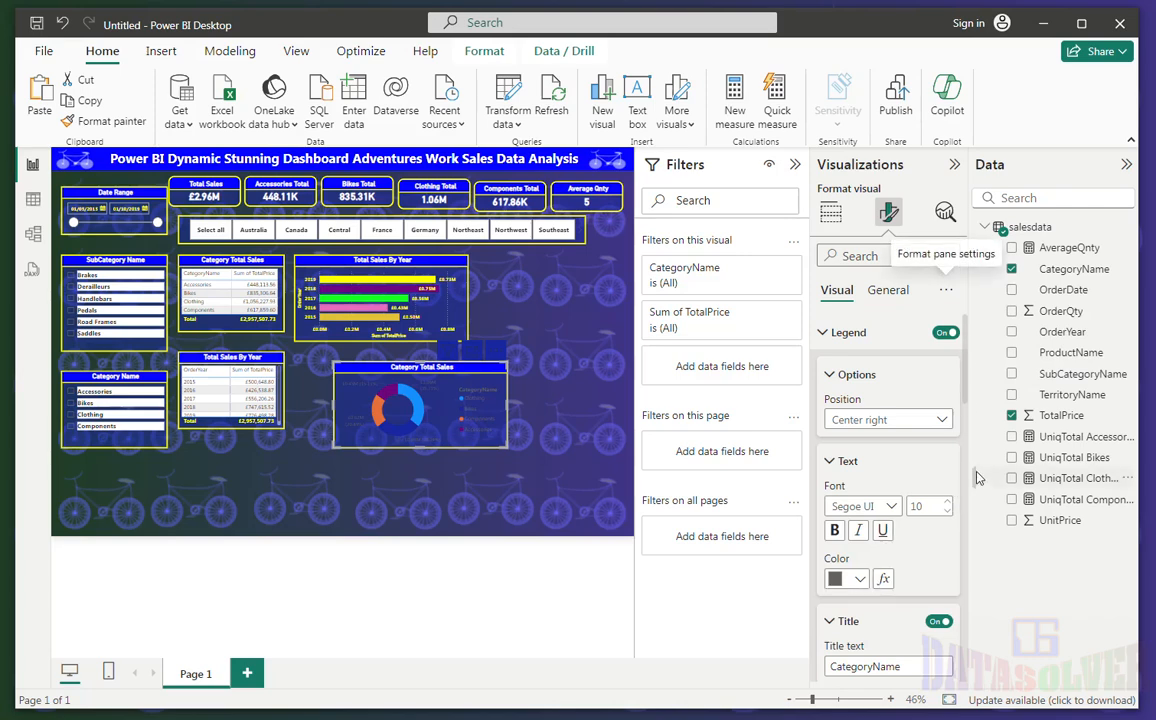
{"action": "scroll", "coordinate": [966, 373], "scroll_direction": "down", "scroll_amount": 2}
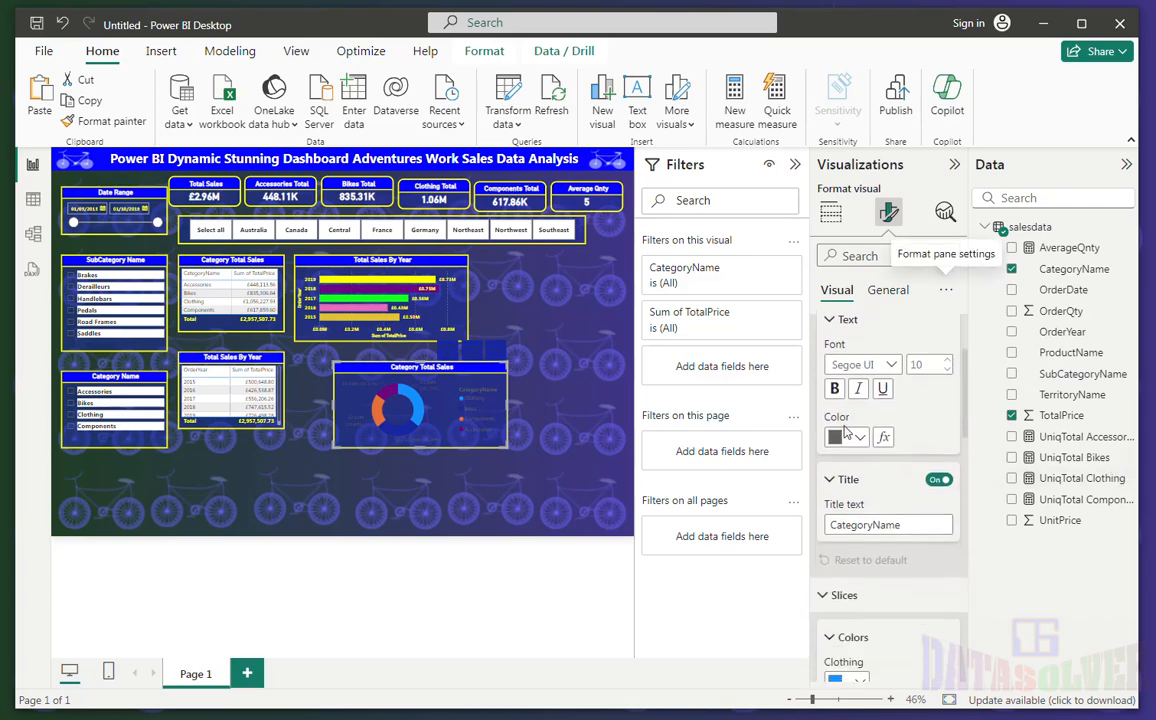
{"action": "left_click", "coordinate": [858, 437]}
{"action": "left_click", "coordinate": [945, 361]}
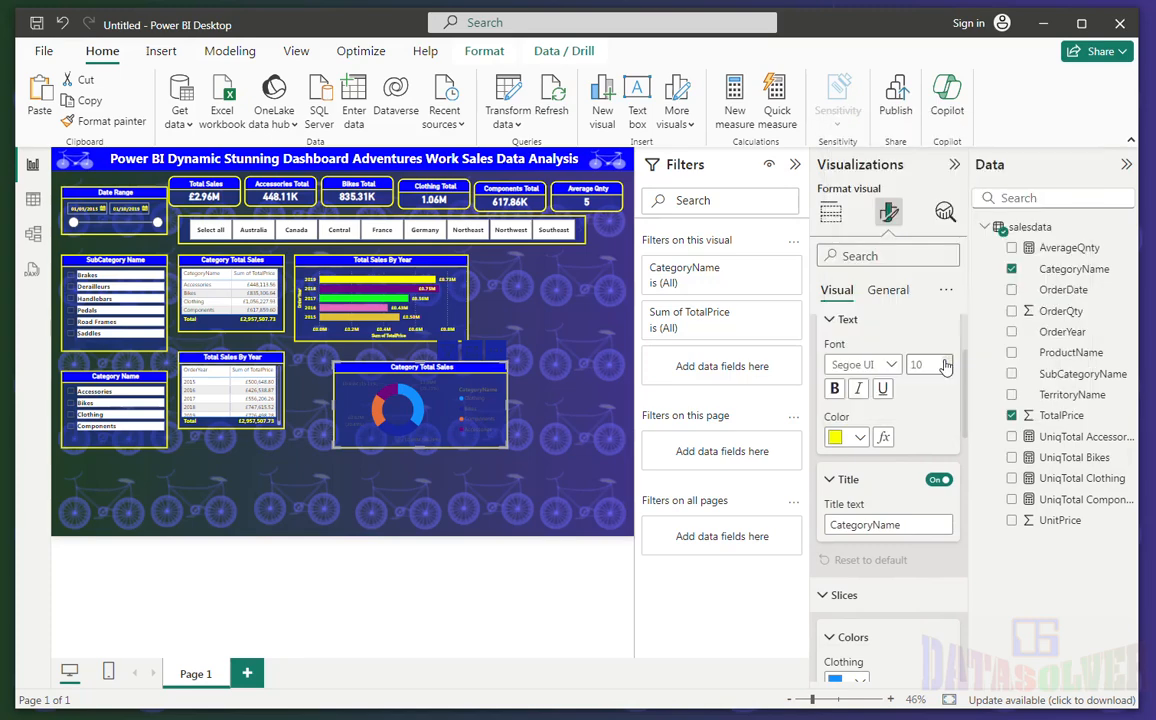
{"action": "left_click", "coordinate": [835, 390]}
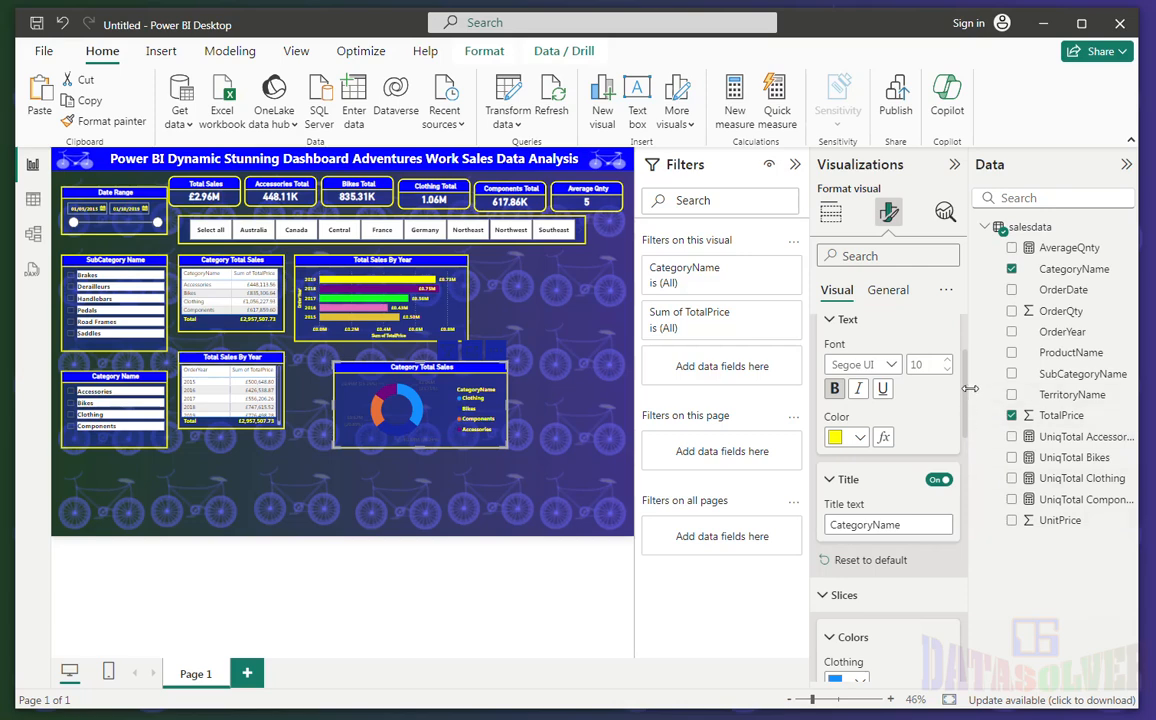
- Set the donut chart's Bikes slice color to bright green
{"action": "left_click_drag", "start_coordinate": [965, 399], "coordinate": [958, 459]}
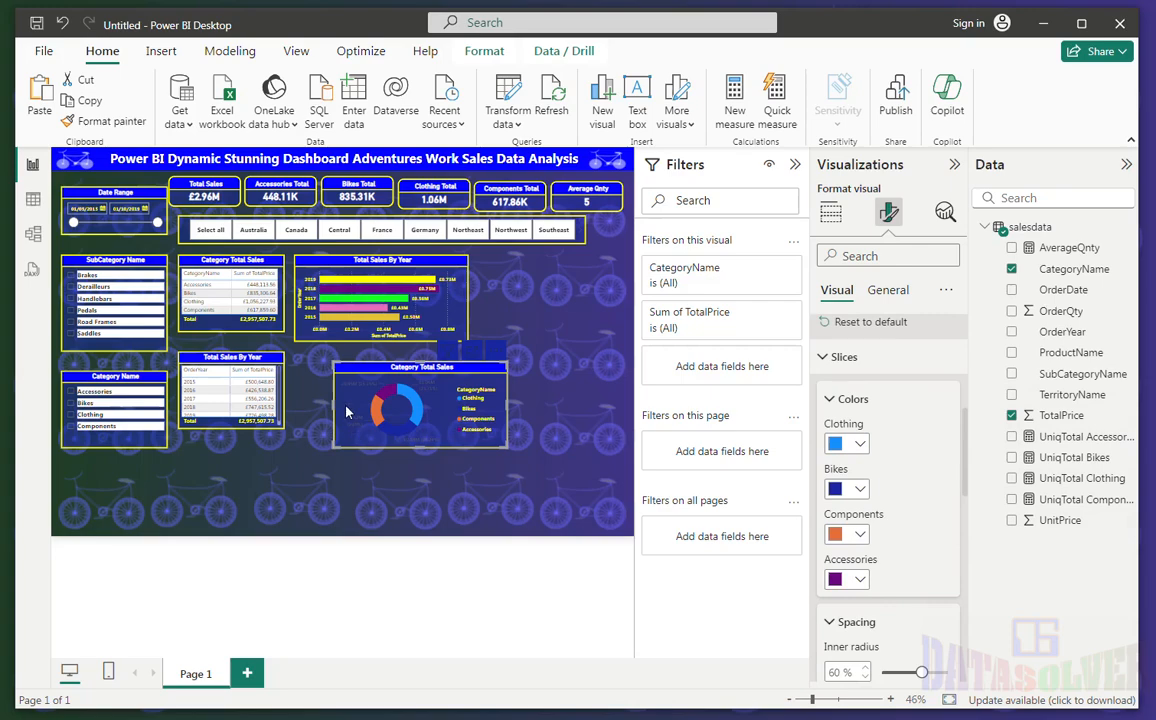
{"action": "left_click", "coordinate": [858, 489]}
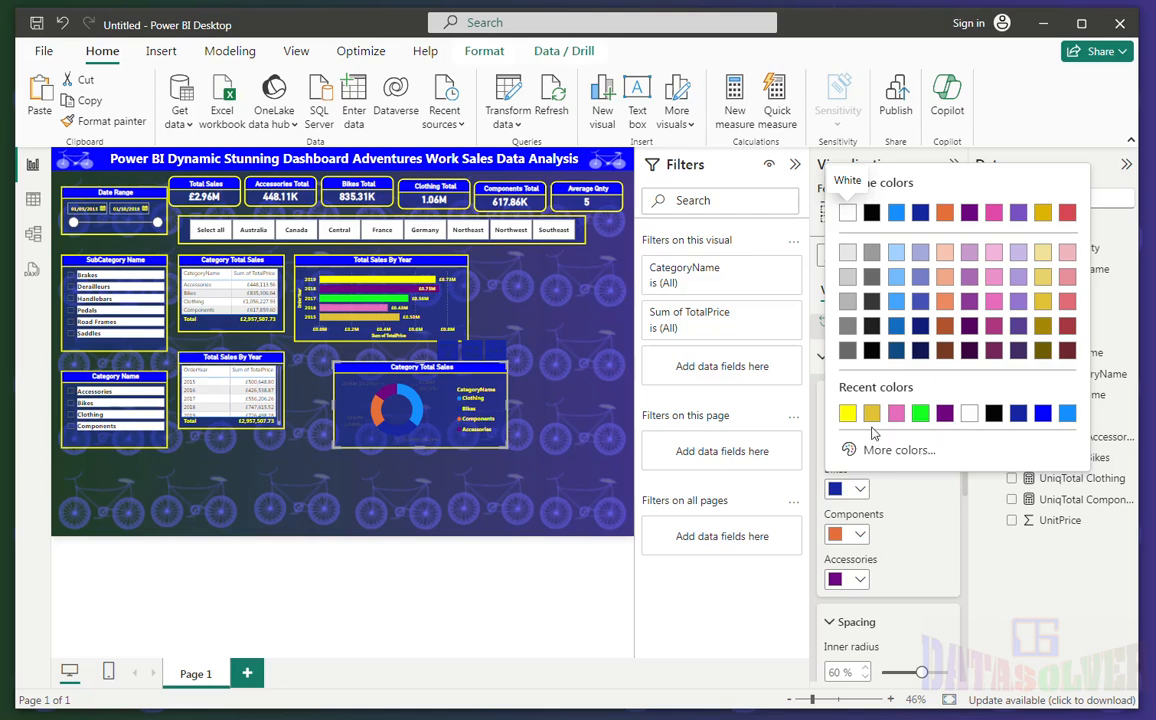
{"action": "left_click", "coordinate": [921, 414]}
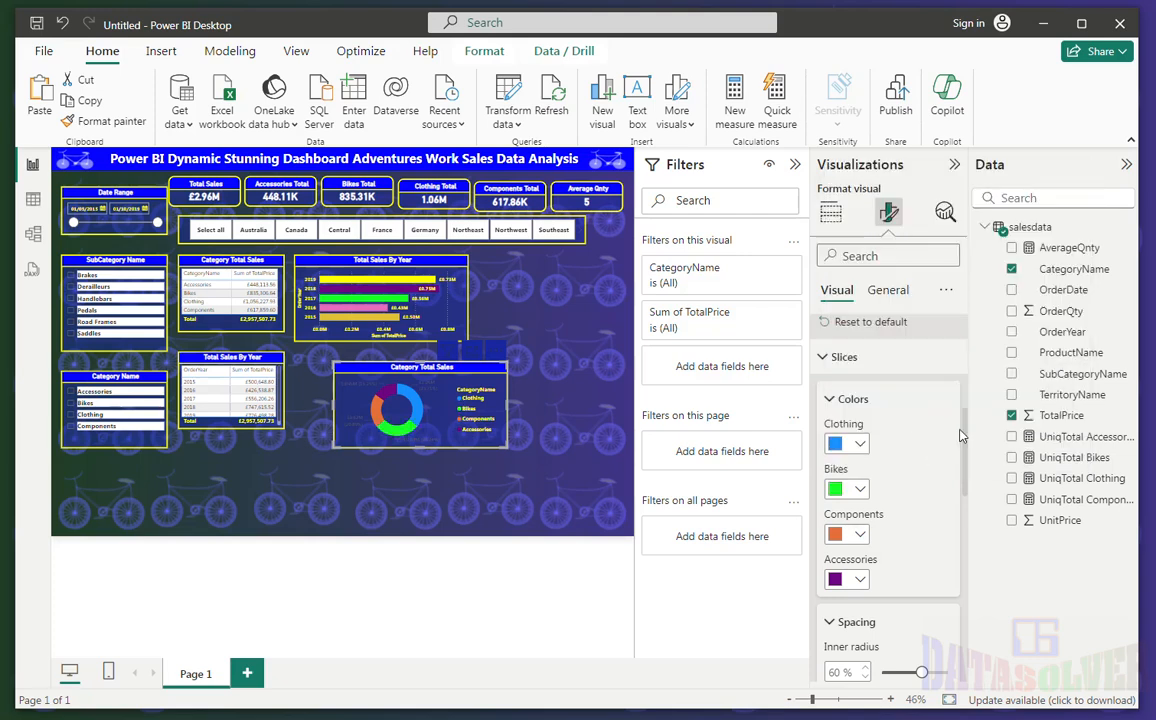
- Make the donut chart's detail label values yellow and bold
{"action": "left_click_drag", "start_coordinate": [966, 436], "coordinate": [957, 568]}
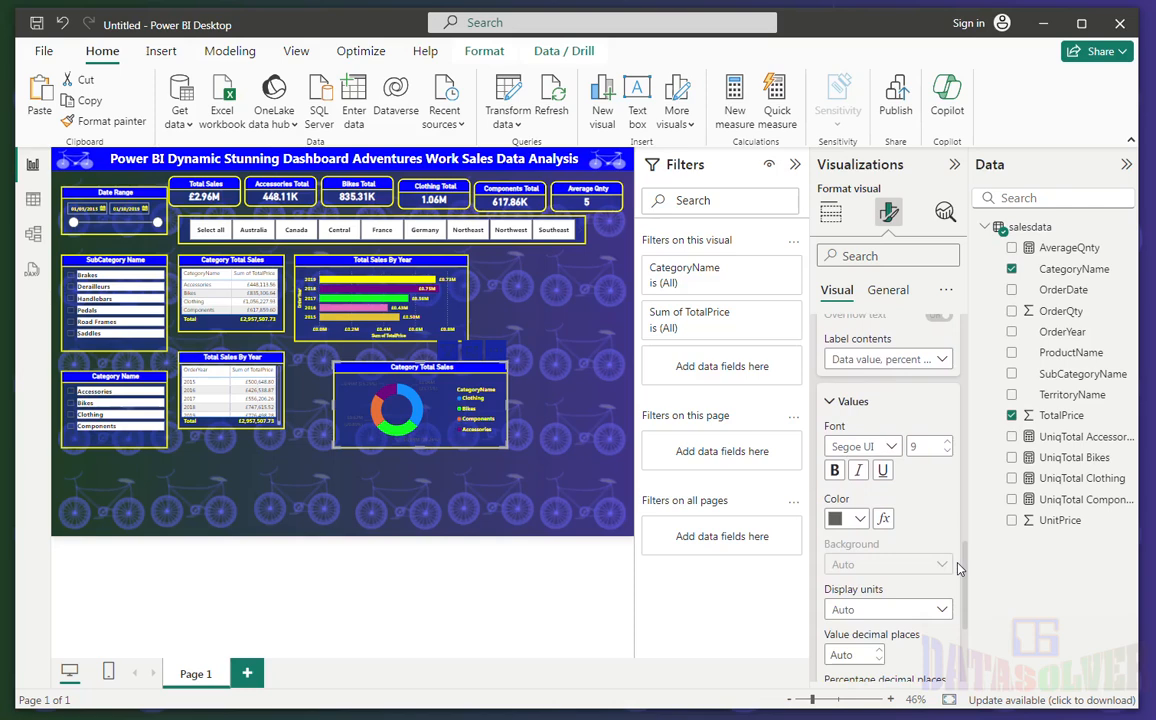
{"action": "left_click", "coordinate": [858, 518]}
{"action": "left_click", "coordinate": [872, 443]}
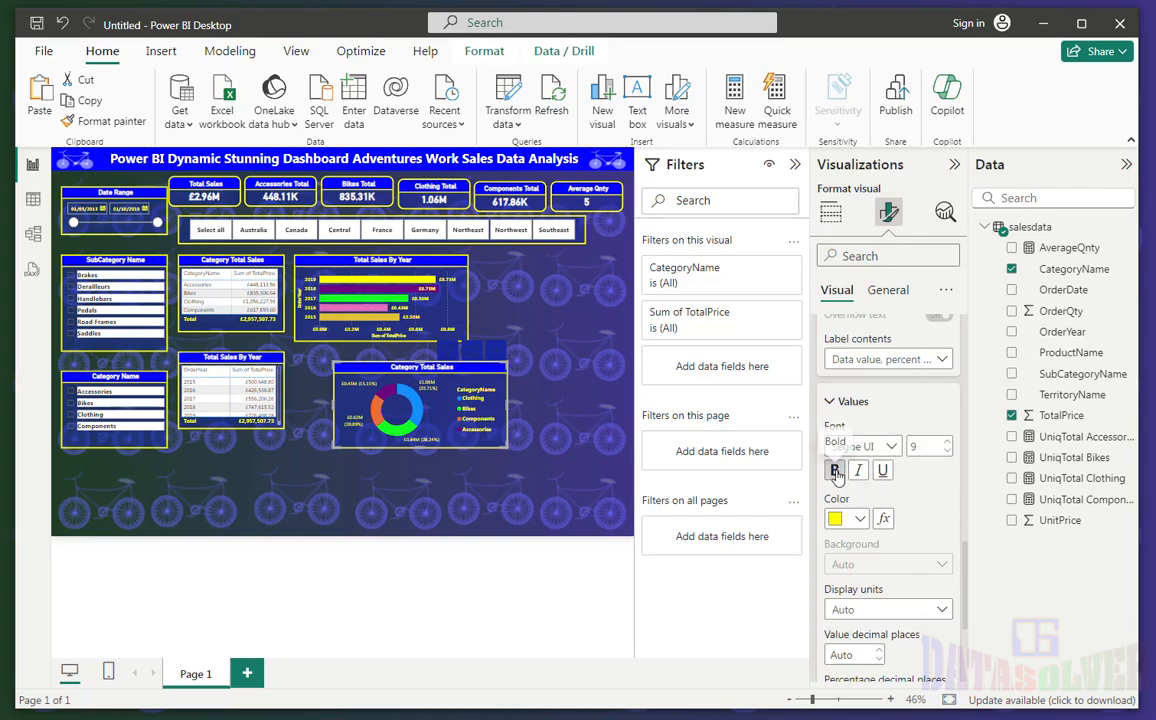
{"action": "left_click", "coordinate": [835, 470]}
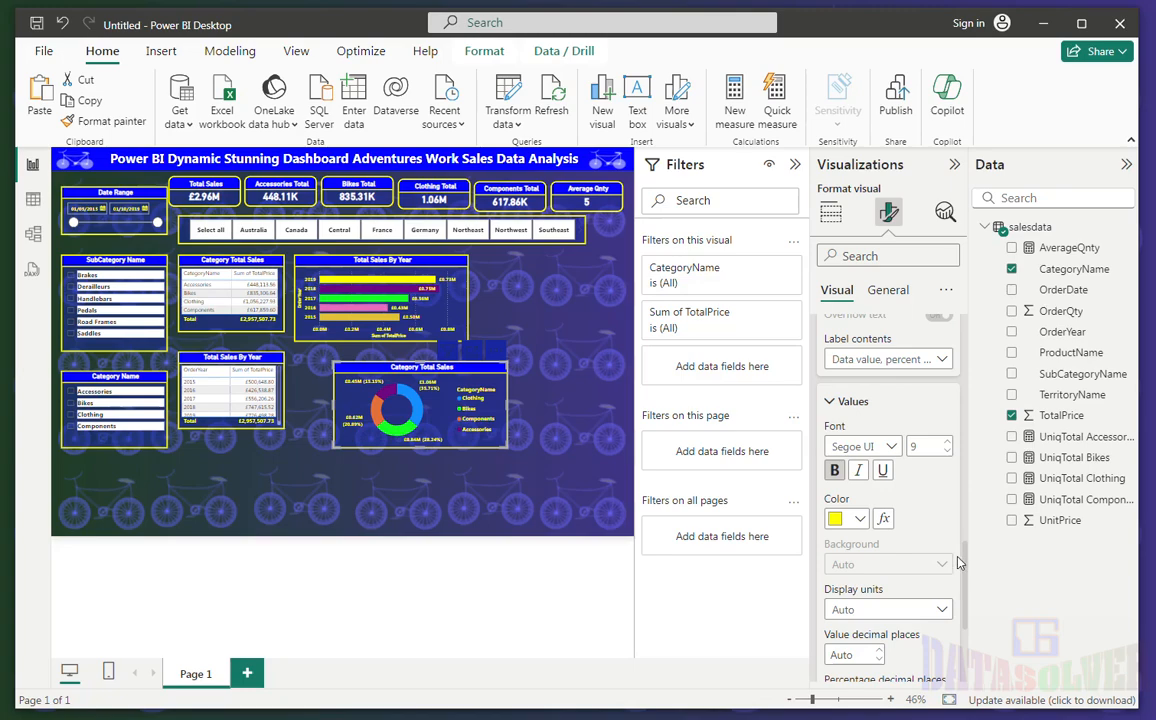
{"action": "left_click_drag", "start_coordinate": [966, 567], "coordinate": [968, 490]}
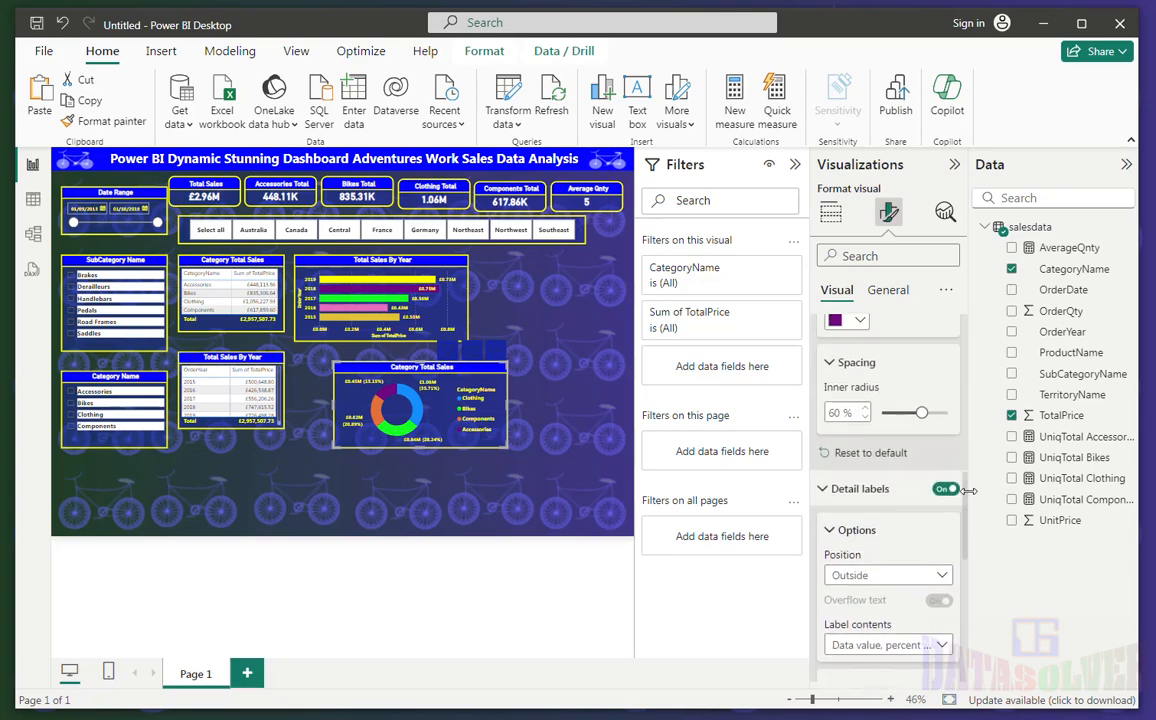
- Shift the donut chart slightly left and change its title to "Percentage of Total Sales By Category Name"
{"action": "left_click_drag", "start_coordinate": [398, 371], "coordinate": [375, 371]}
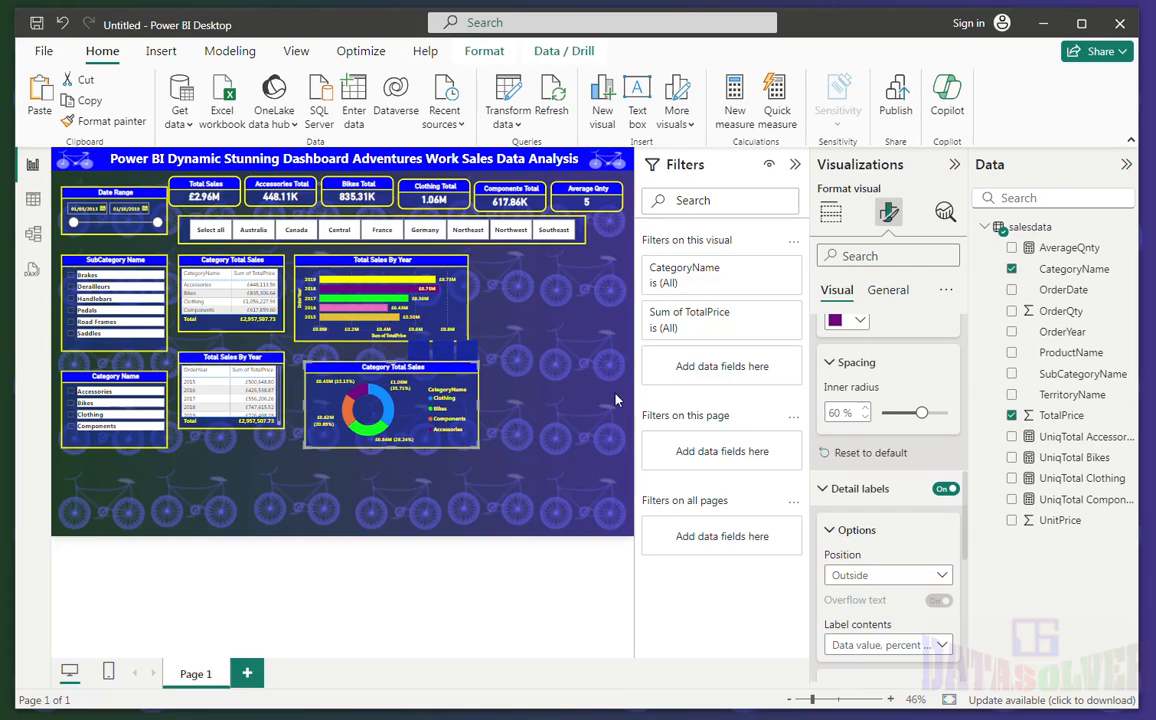
{"action": "left_click", "coordinate": [890, 290]}
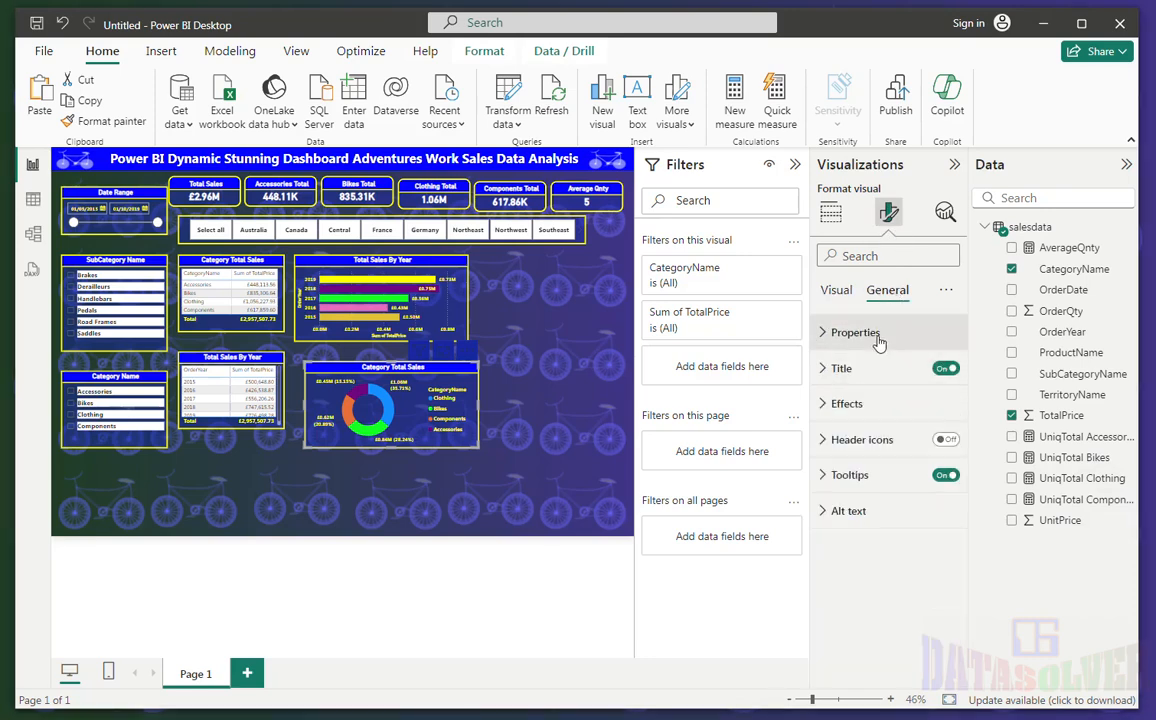
{"action": "left_click", "coordinate": [870, 366]}
{"action": "triple_click", "coordinate": [857, 456]}
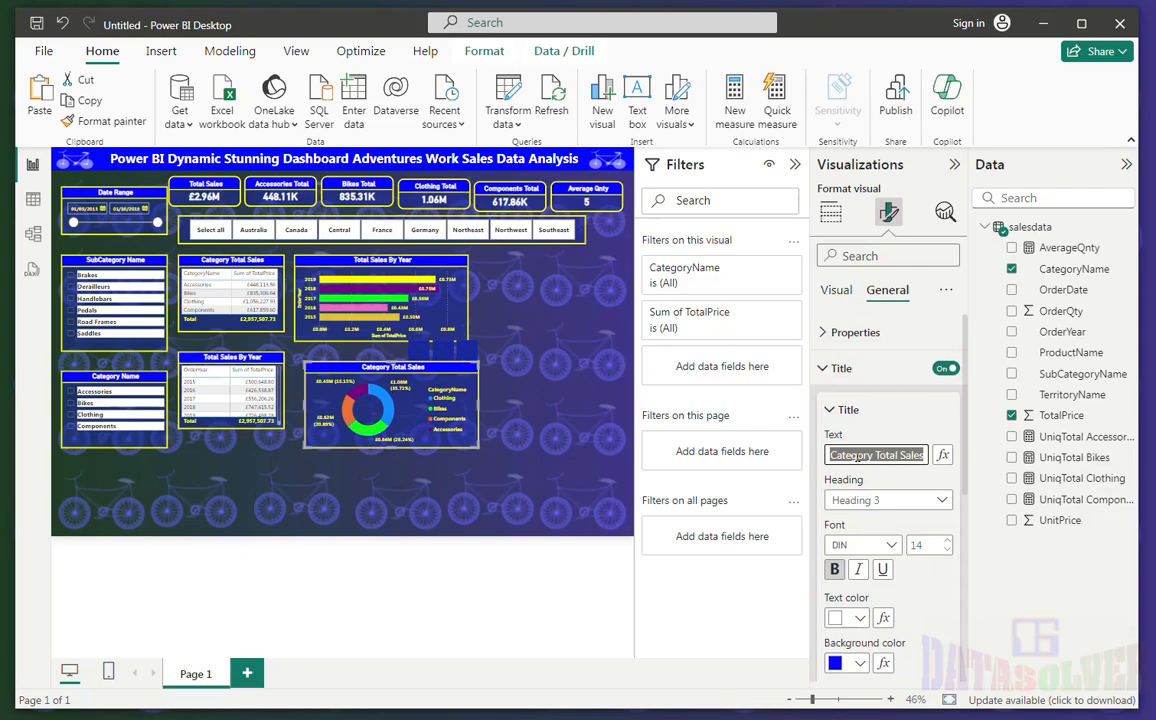
{"action": "type", "text": "Percentage of Total Sales By Category Name"}
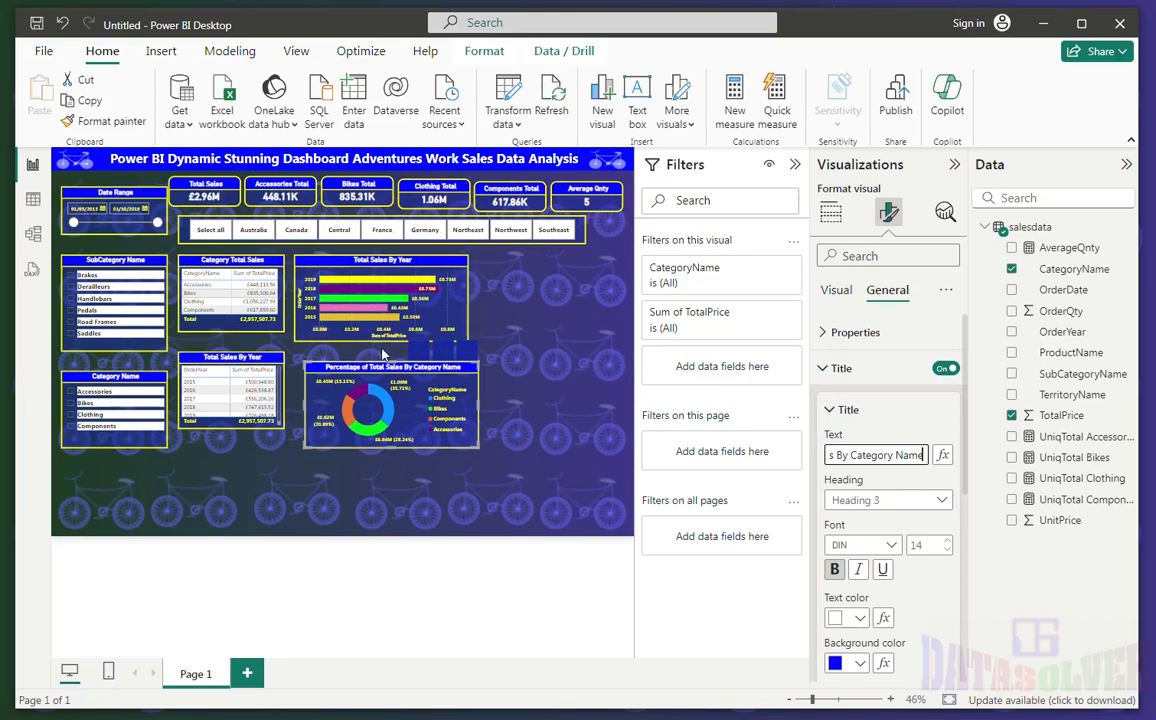
- Move the donut chart beside the yearly bar chart and narrow it to leave a gap between the two
{"action": "left_click_drag", "start_coordinate": [364, 375], "coordinate": [352, 365]}
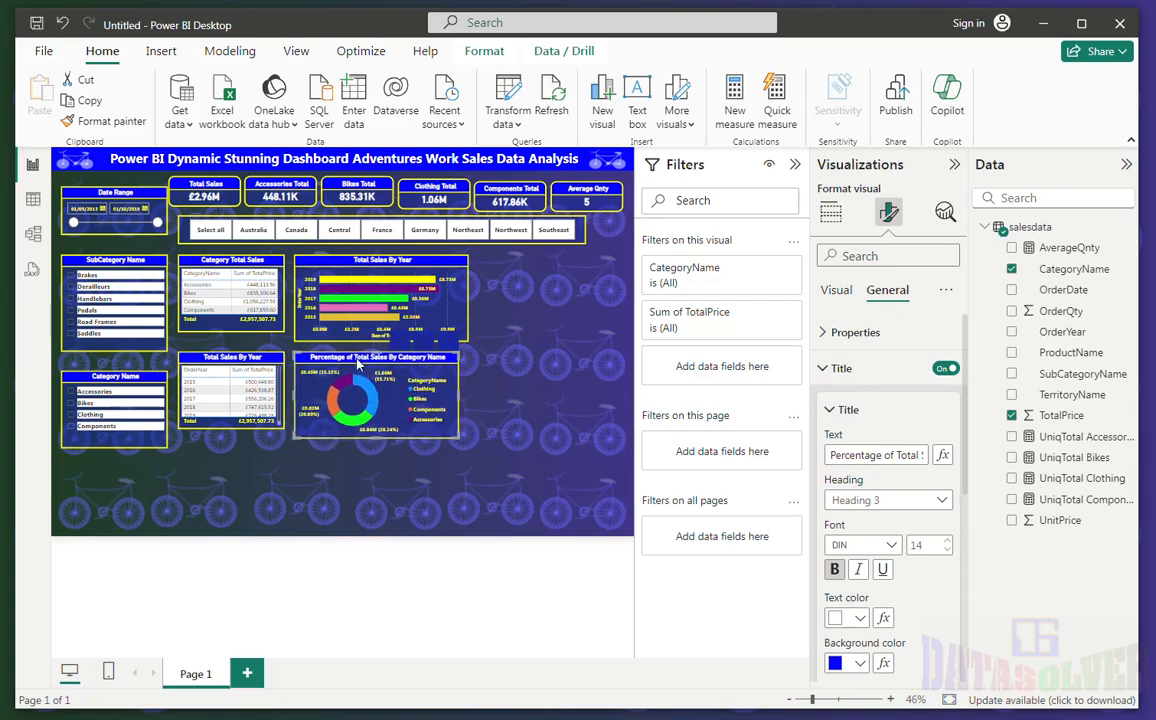
{"action": "left_click_drag", "start_coordinate": [359, 362], "coordinate": [535, 266]}
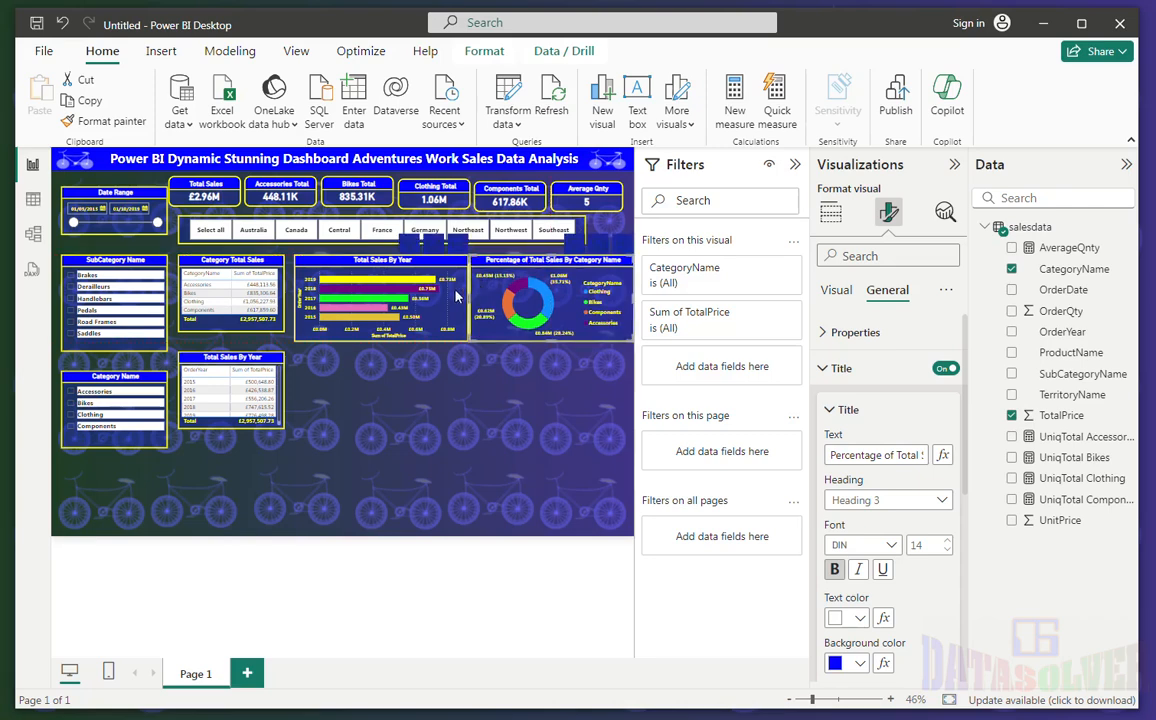
{"action": "left_click_drag", "start_coordinate": [470, 301], "coordinate": [480, 303]}
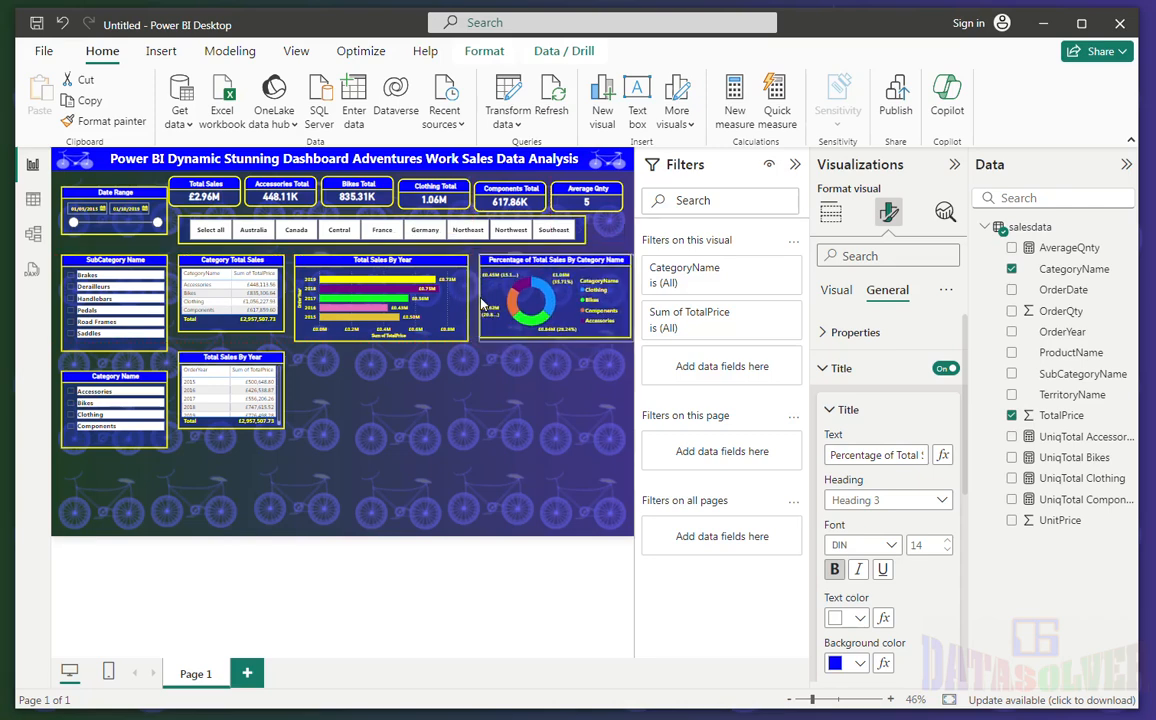
- Change the yearly bar chart's title to "Total Sales By Order Year" and deselect the chart
{"action": "left_click", "coordinate": [467, 311]}
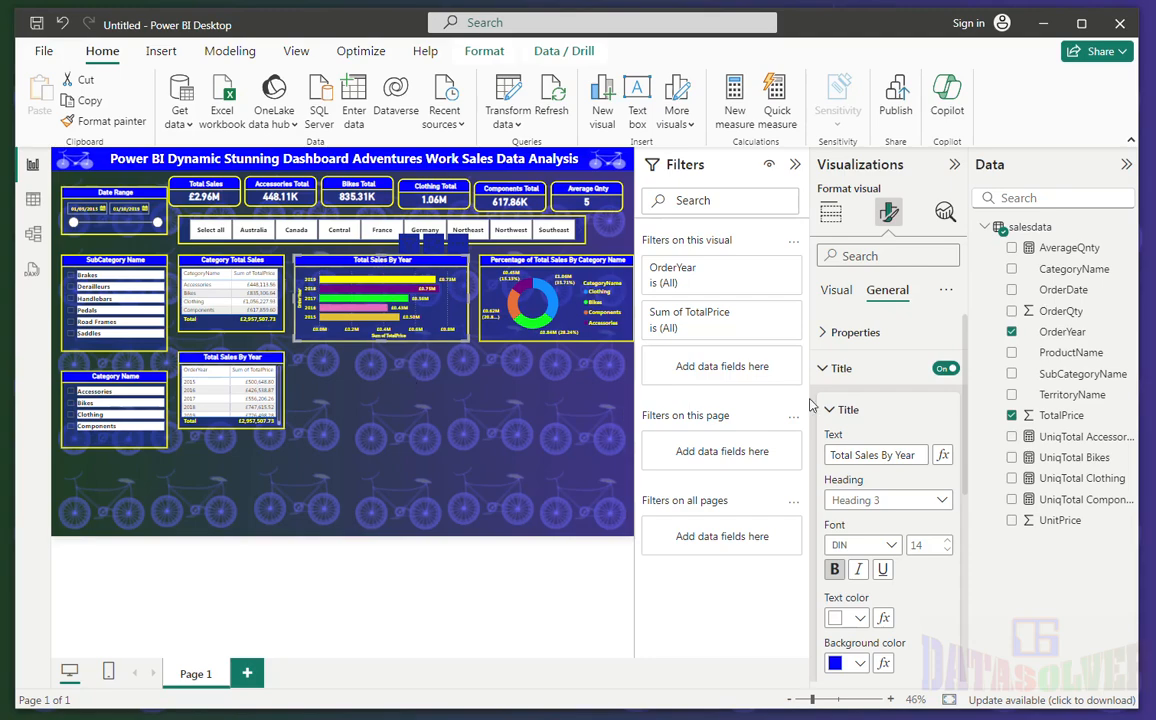
{"action": "triple_click", "coordinate": [865, 458]}
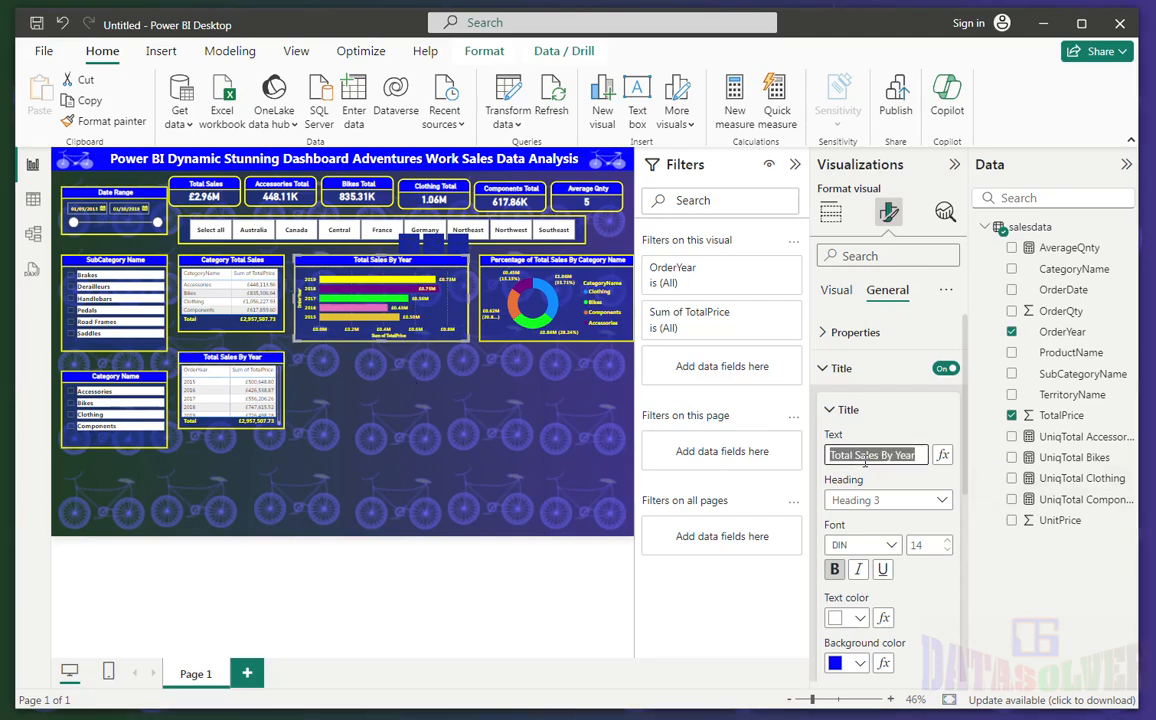
{"action": "type", "text": "Total Sales By Order Year"}
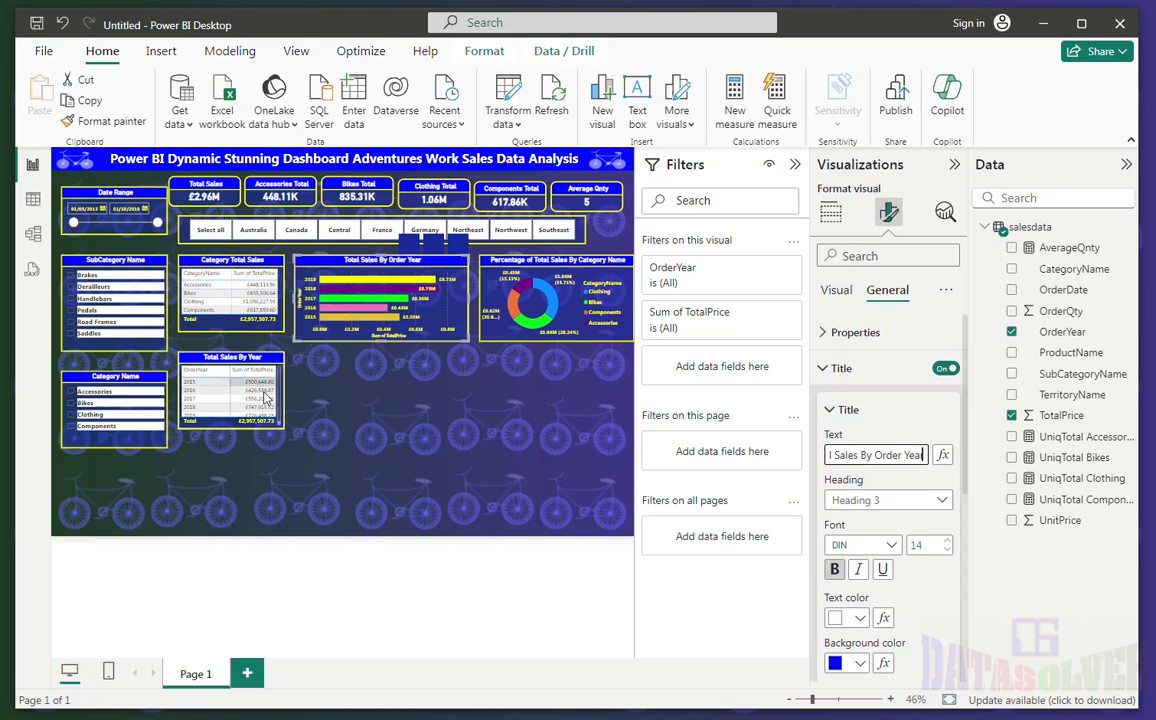
{"action": "left_click", "coordinate": [411, 387]}
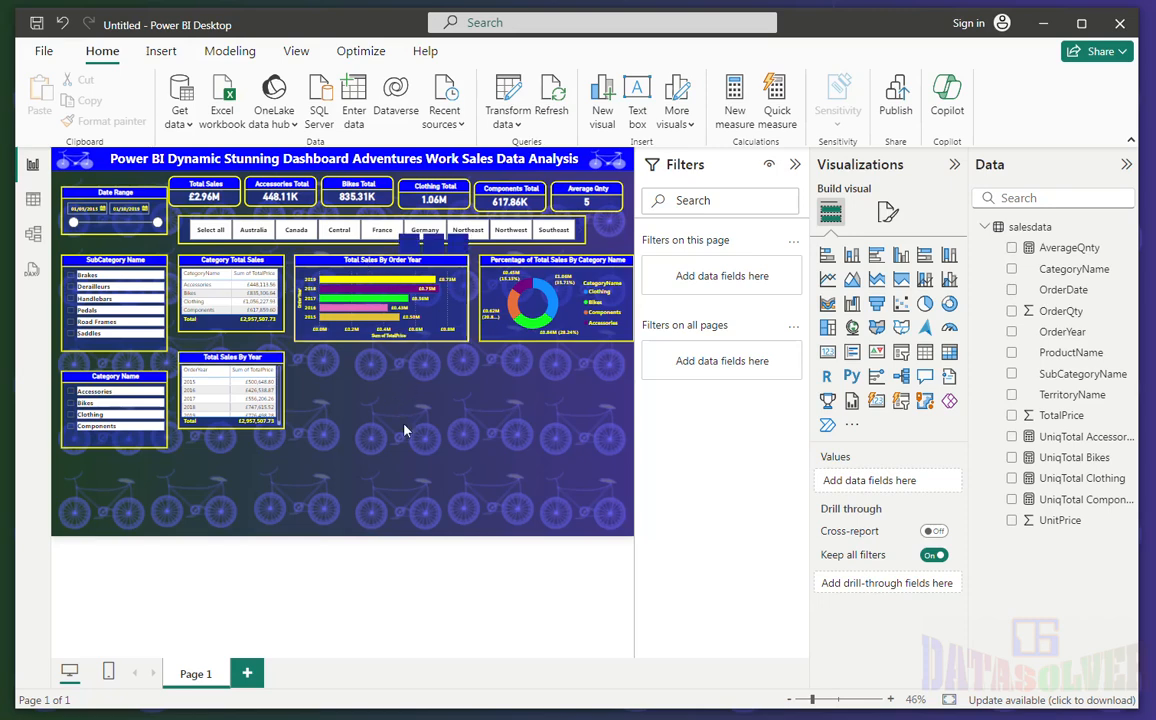
- Duplicate the Total Sales By Order Year bar chart, place the copy directly below it and convert it to a stacked column chart
{"action": "left_click", "coordinate": [390, 325]}
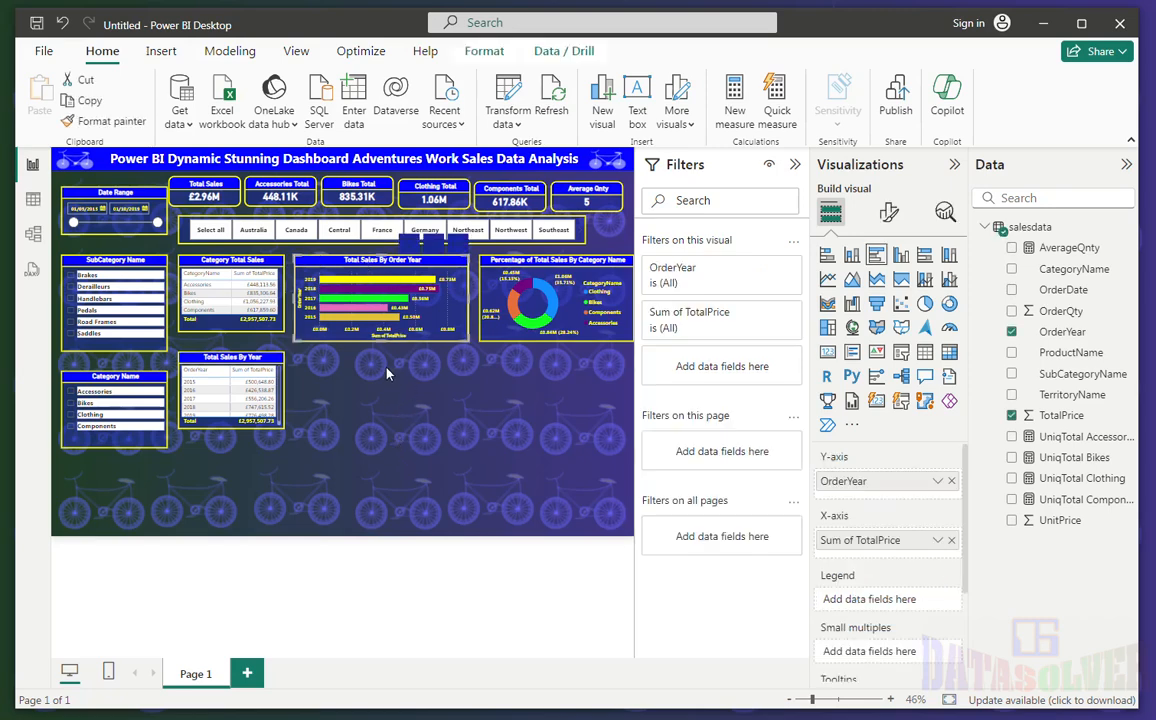
{"action": "key", "text": "ctrl+c"}
{"action": "key", "text": "ctrl+v"}
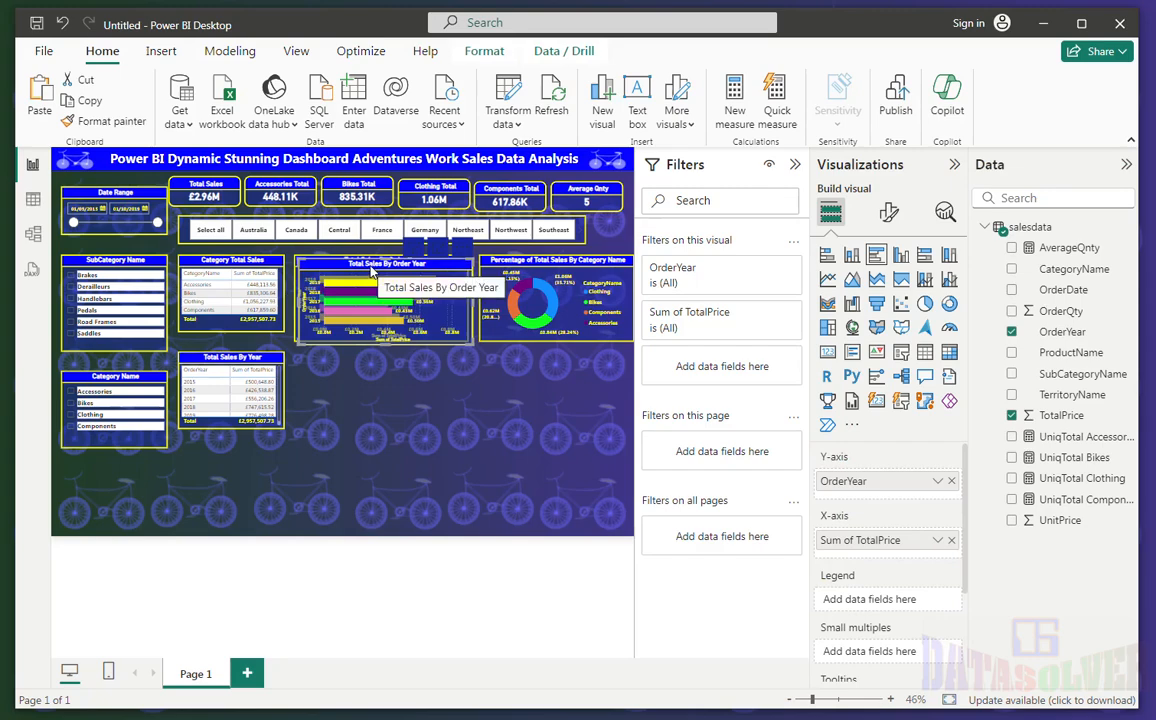
{"action": "left_click_drag", "start_coordinate": [371, 265], "coordinate": [366, 365]}
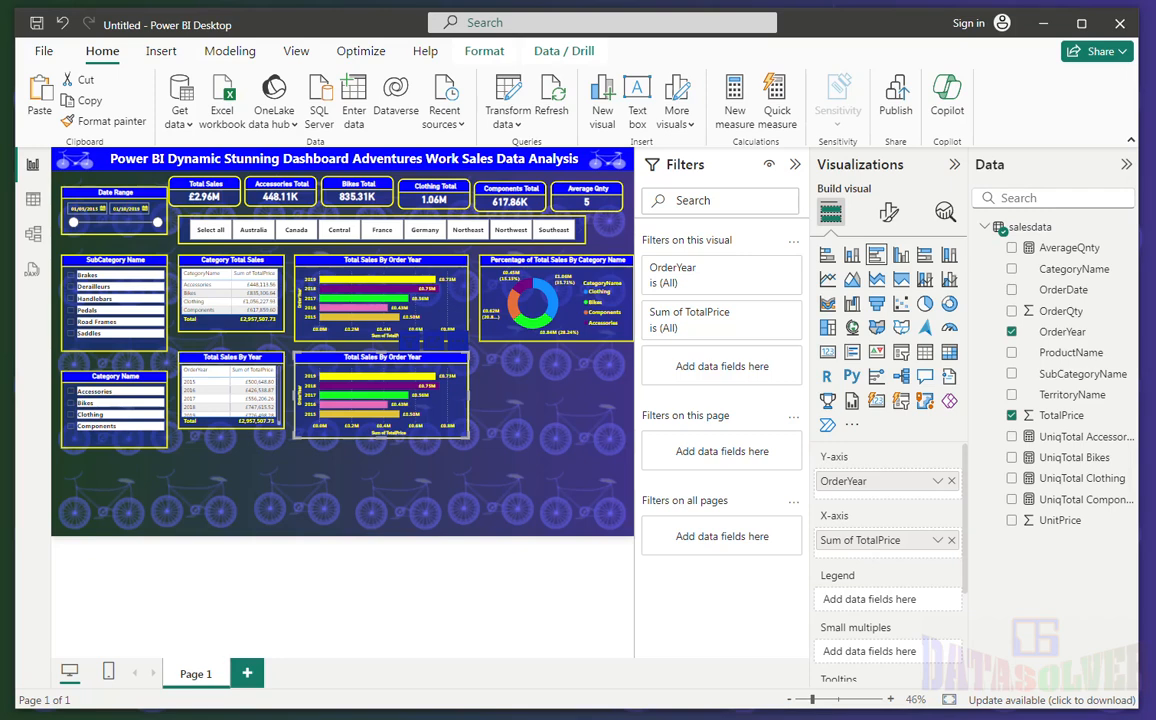
{"action": "left_click", "coordinate": [850, 256]}
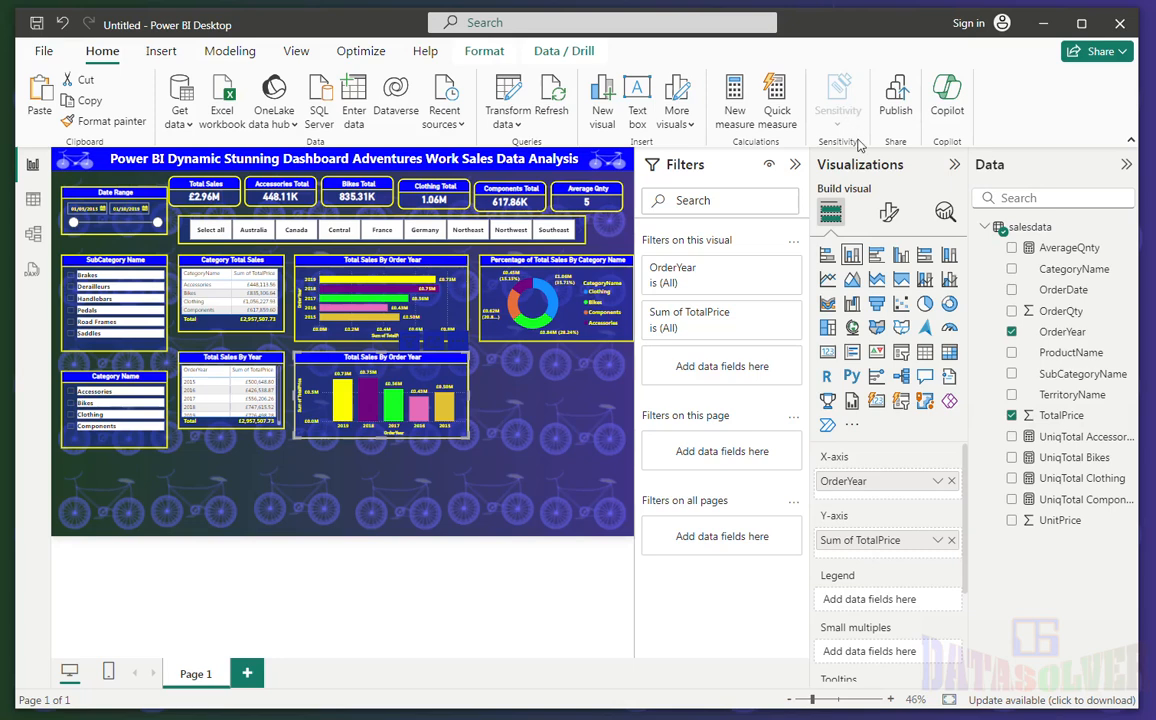
- Change the new column chart's title to "Total Sales By Category Name"
{"action": "left_click", "coordinate": [889, 212]}
{"action": "left_click", "coordinate": [888, 290]}
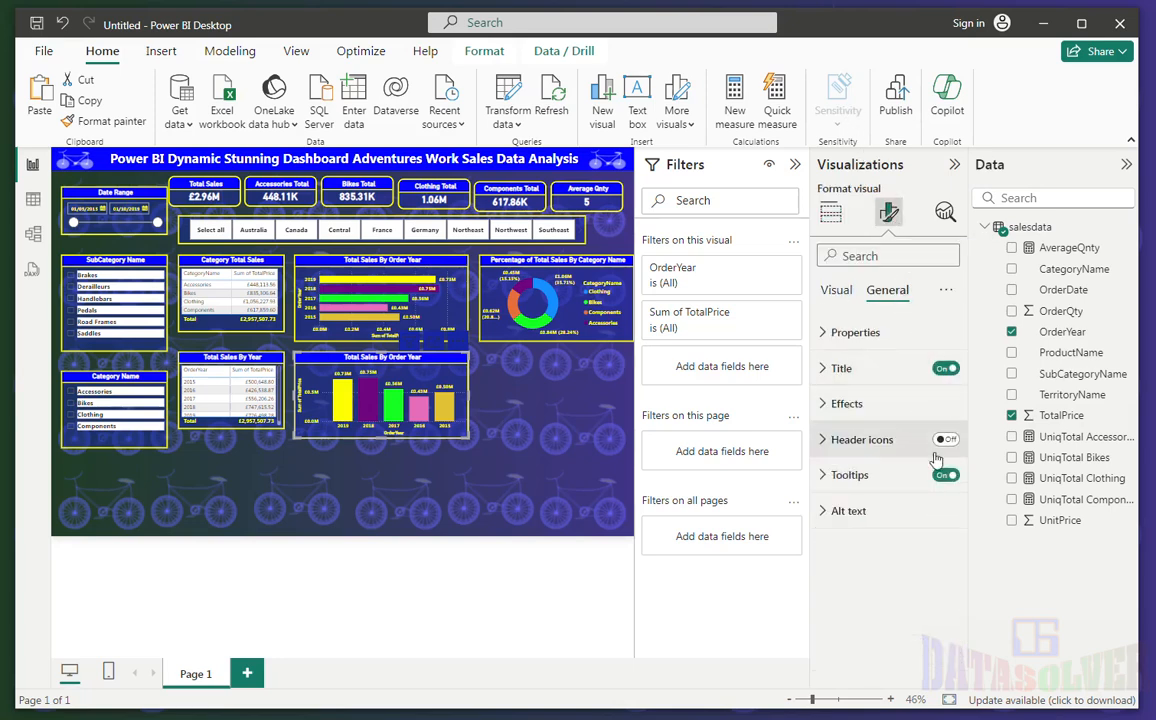
{"action": "left_click", "coordinate": [850, 368]}
{"action": "triple_click", "coordinate": [891, 456]}
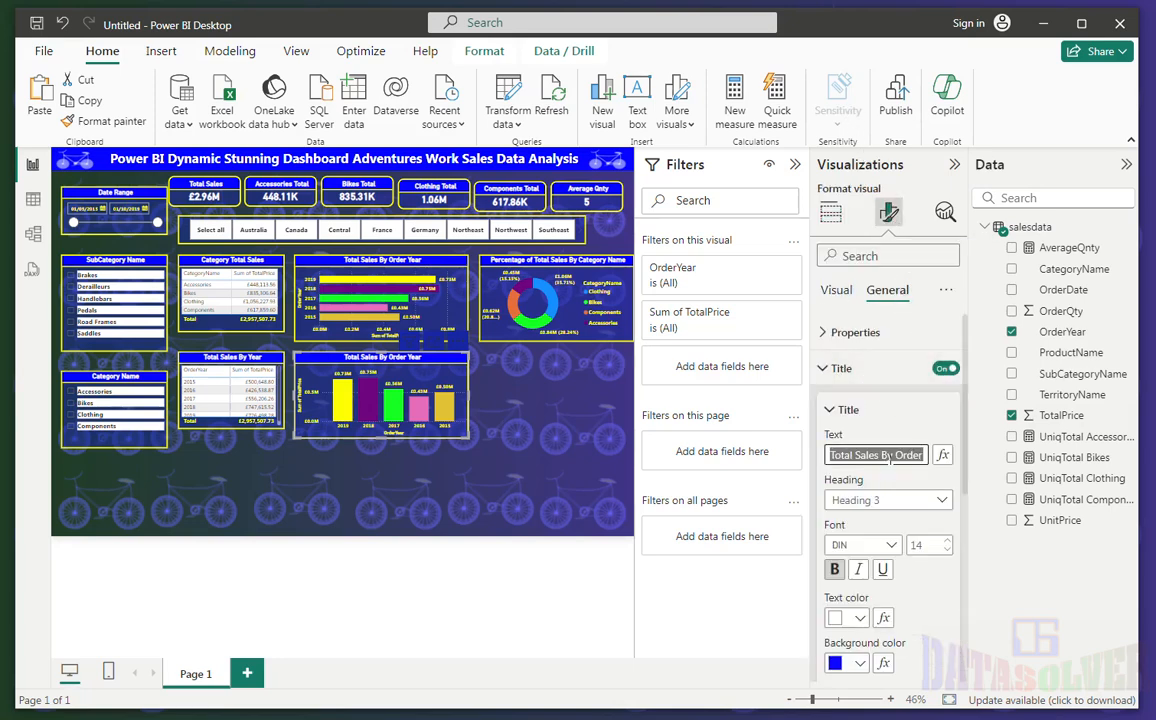
{"action": "key", "text": "ctrl+v"}
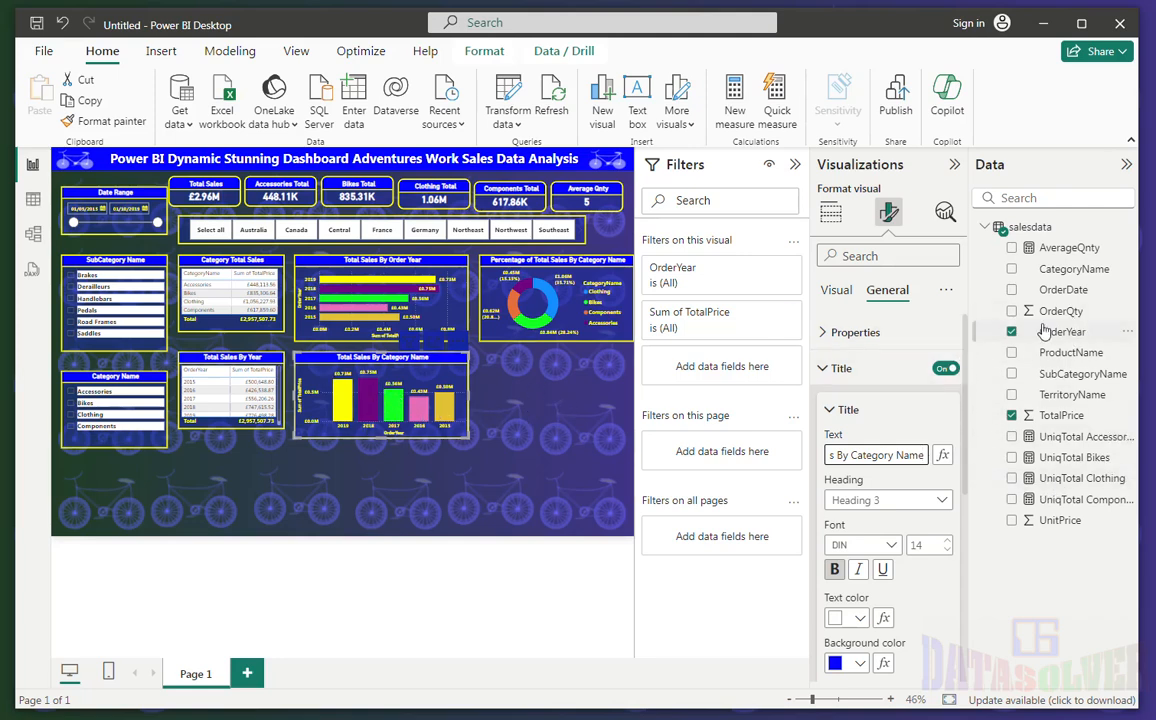
- Replace OrderYear with CategoryName in the column chart and sort its axis by CategoryName
{"action": "left_click", "coordinate": [1012, 332]}
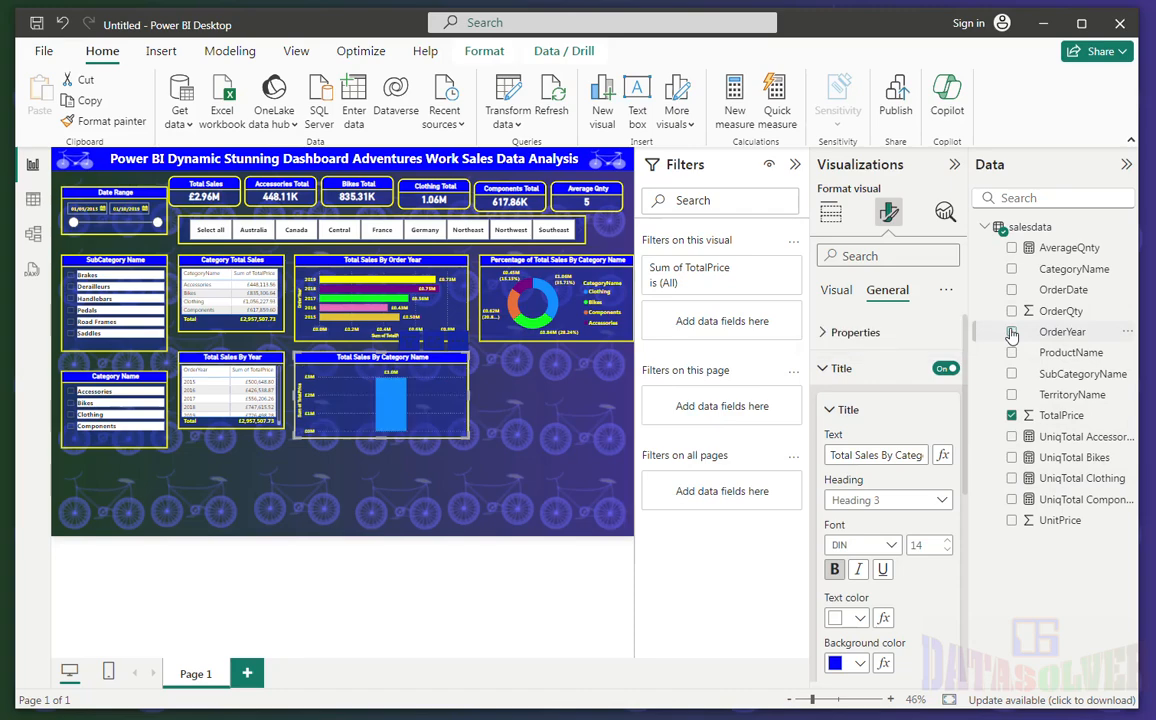
{"action": "left_click", "coordinate": [1012, 269]}
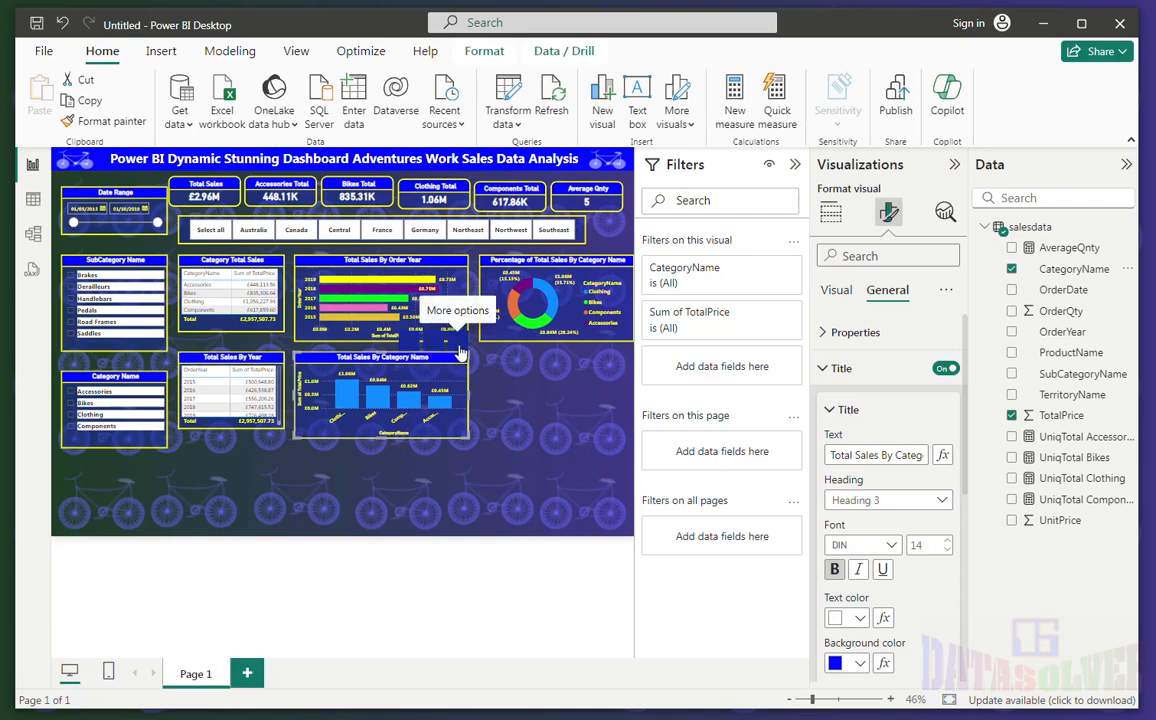
{"action": "left_click", "coordinate": [460, 351]}
{"action": "mouse_move", "coordinate": [524, 449]}
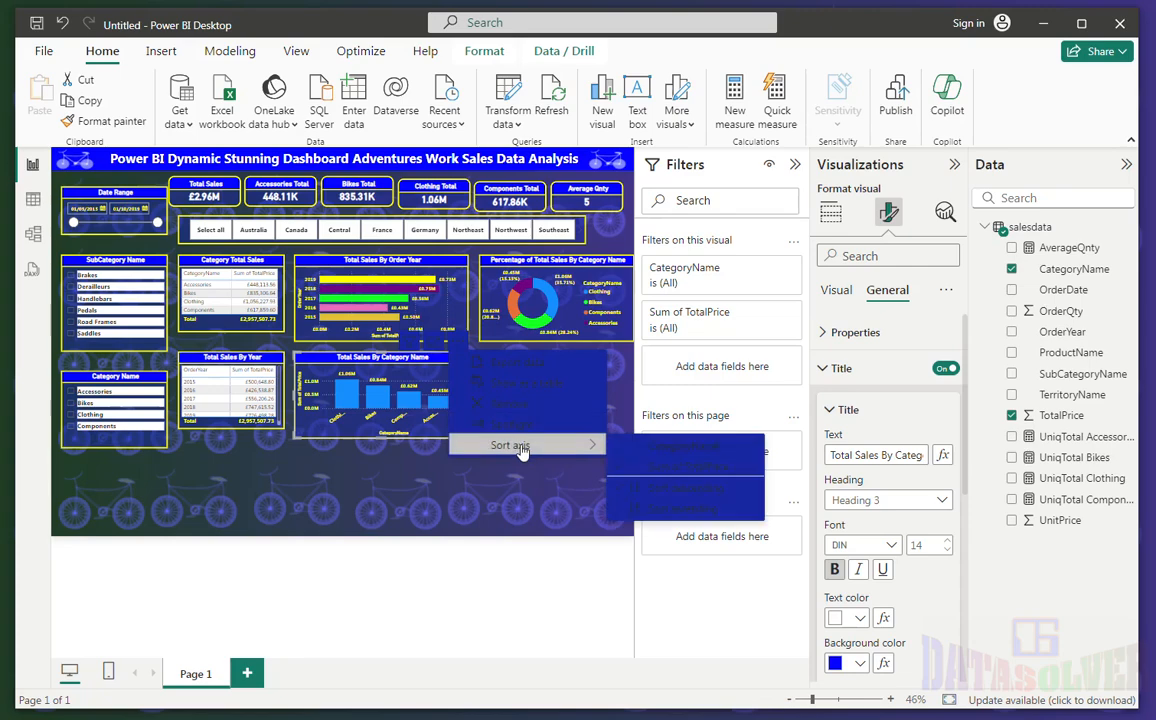
{"action": "left_click", "coordinate": [672, 446]}
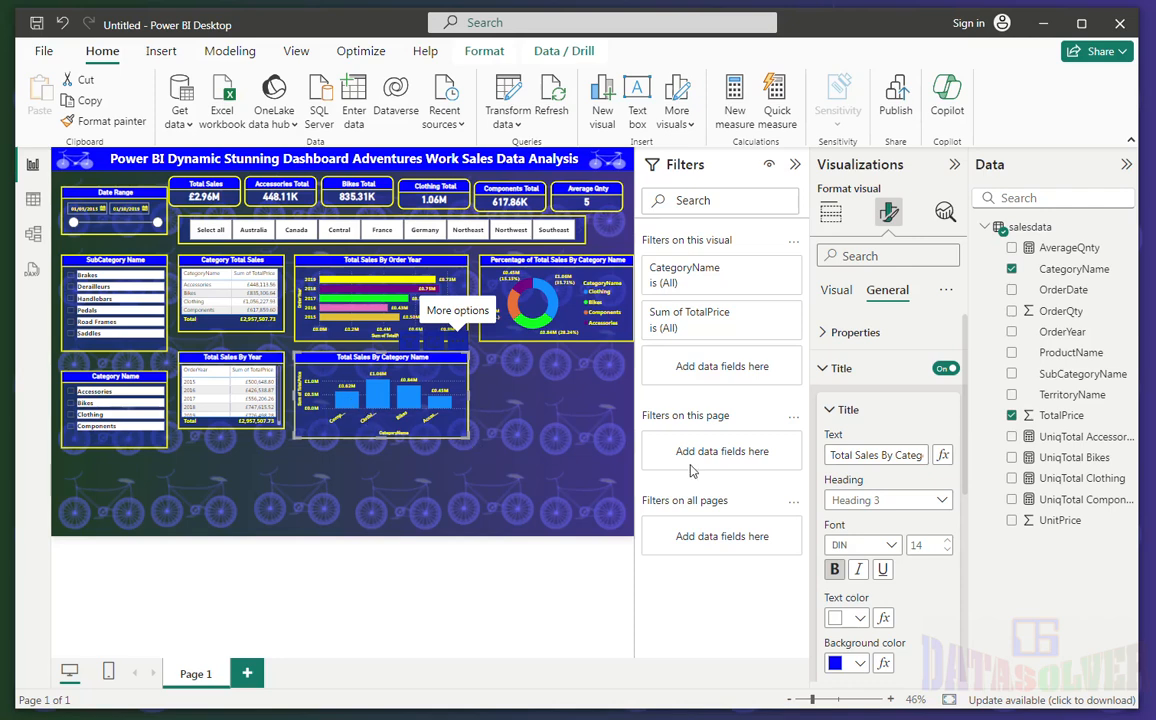
- Expand all format categories of the column chart and set the color of its Components column to bright green
{"action": "left_click", "coordinate": [838, 290]}
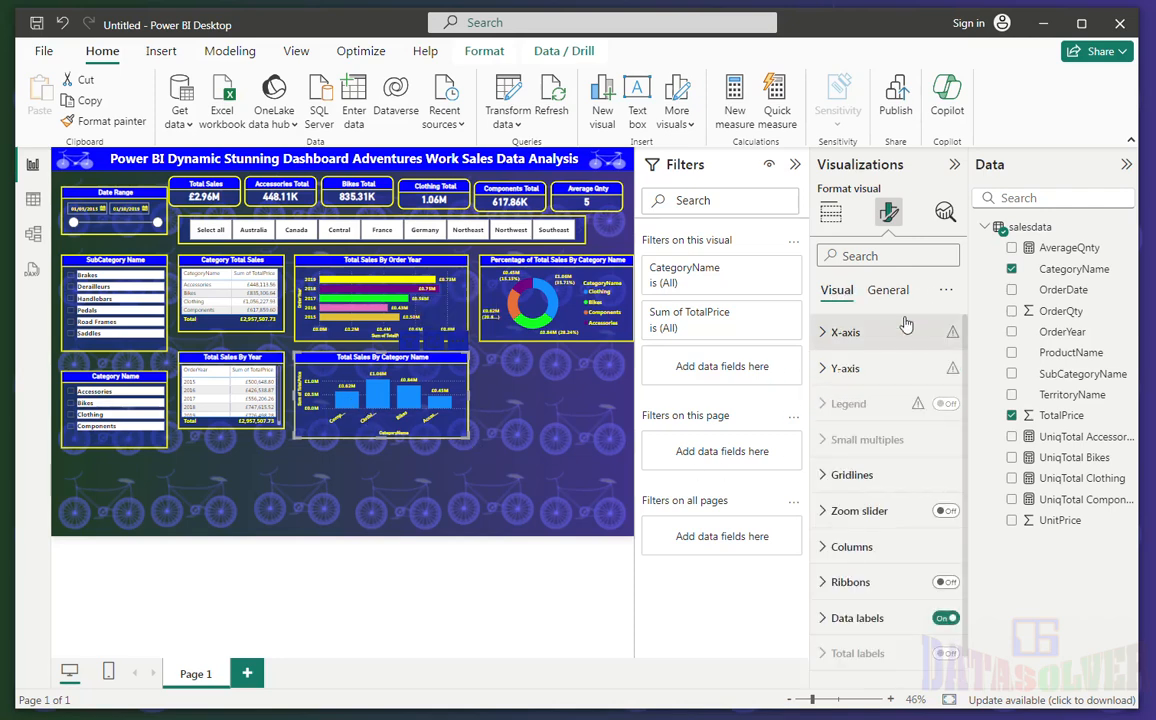
{"action": "left_click", "coordinate": [946, 292]}
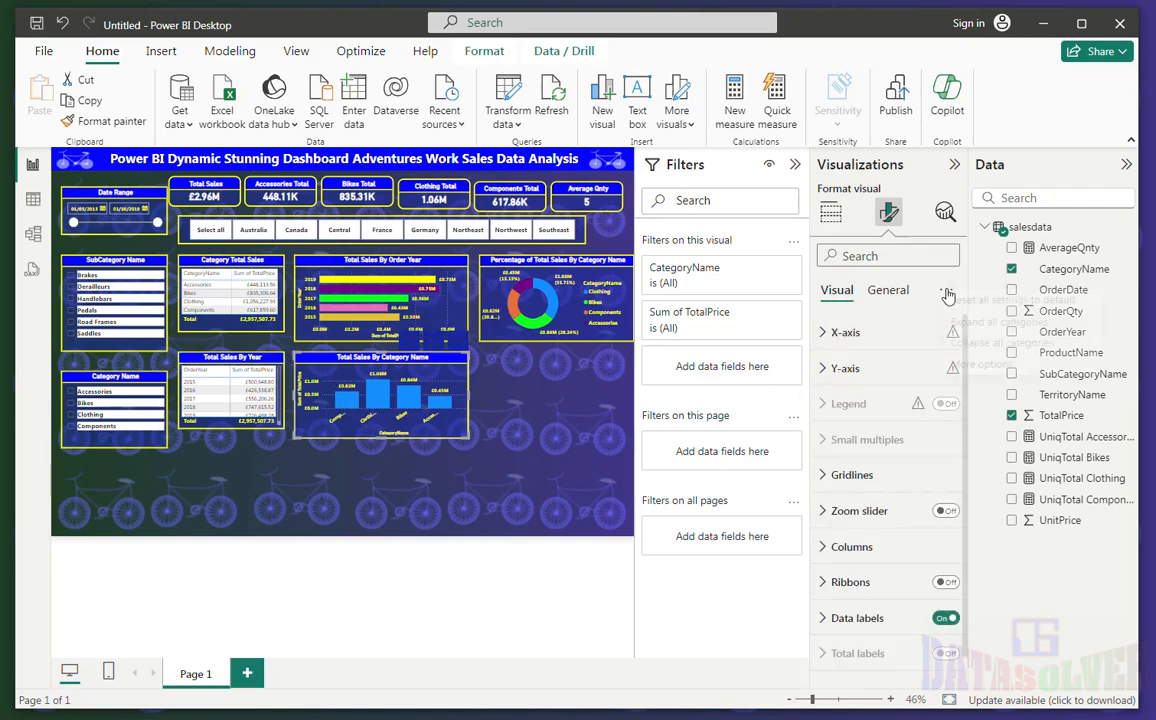
{"action": "left_click", "coordinate": [968, 321]}
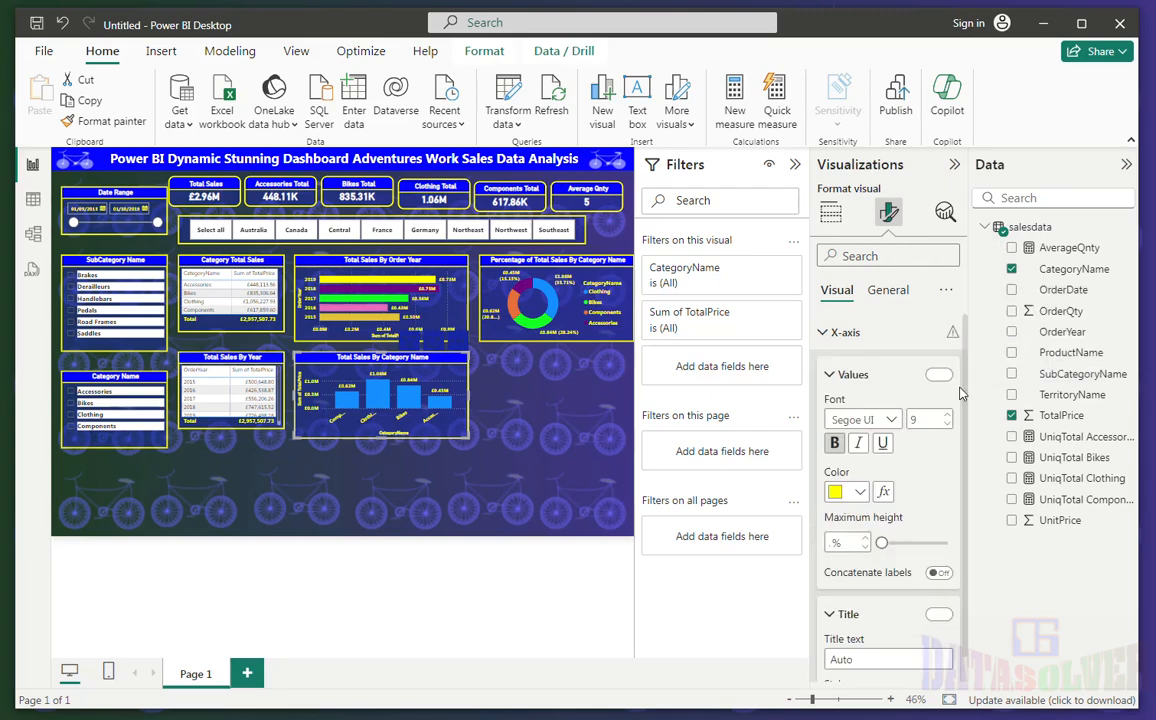
{"action": "left_click_drag", "start_coordinate": [964, 334], "coordinate": [968, 477]}
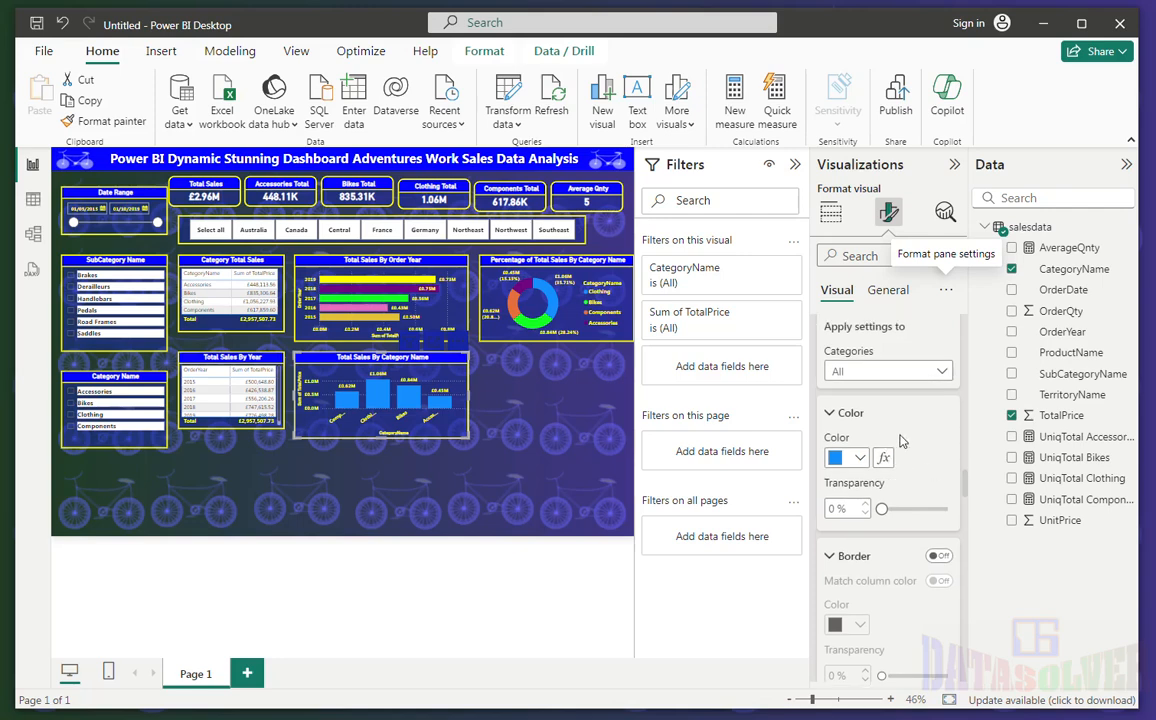
{"action": "left_click", "coordinate": [870, 379]}
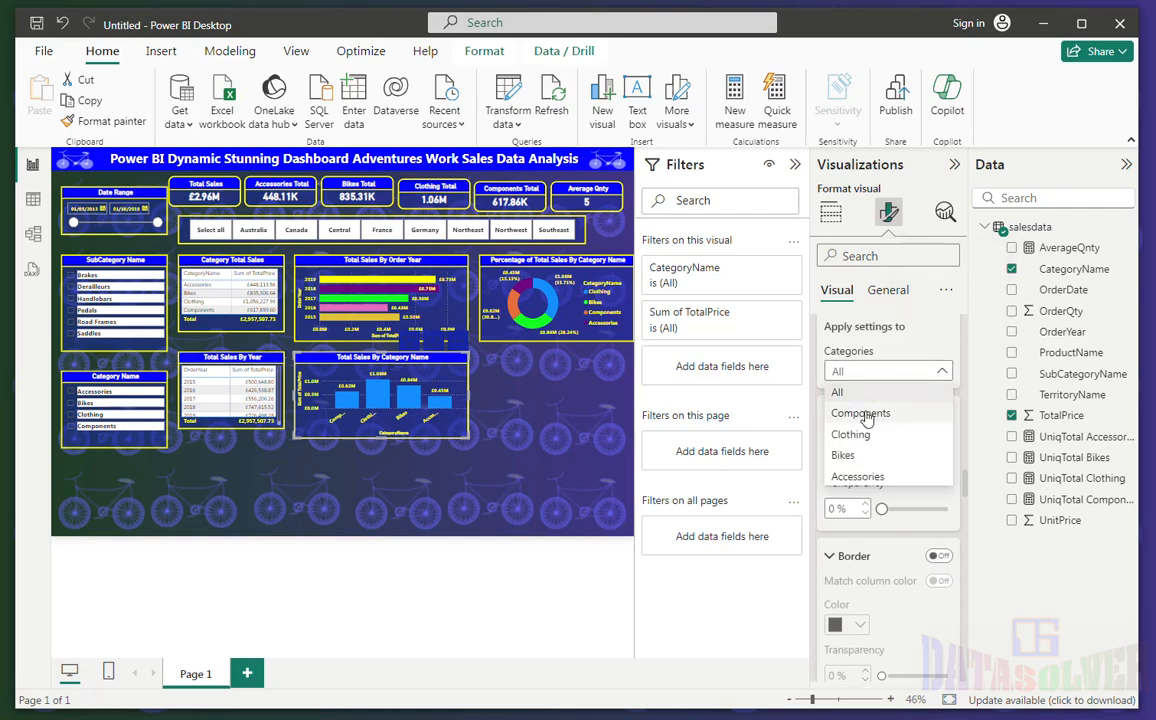
{"action": "left_click", "coordinate": [867, 417]}
{"action": "left_click", "coordinate": [848, 458]}
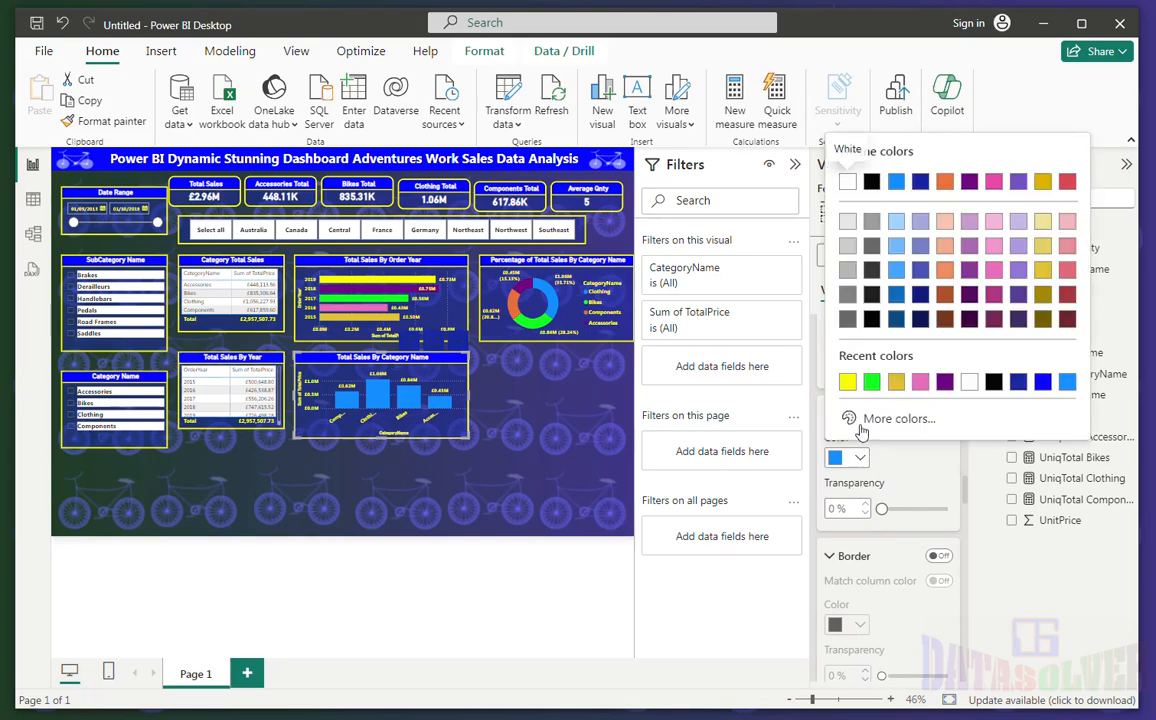
{"action": "left_click", "coordinate": [871, 381]}
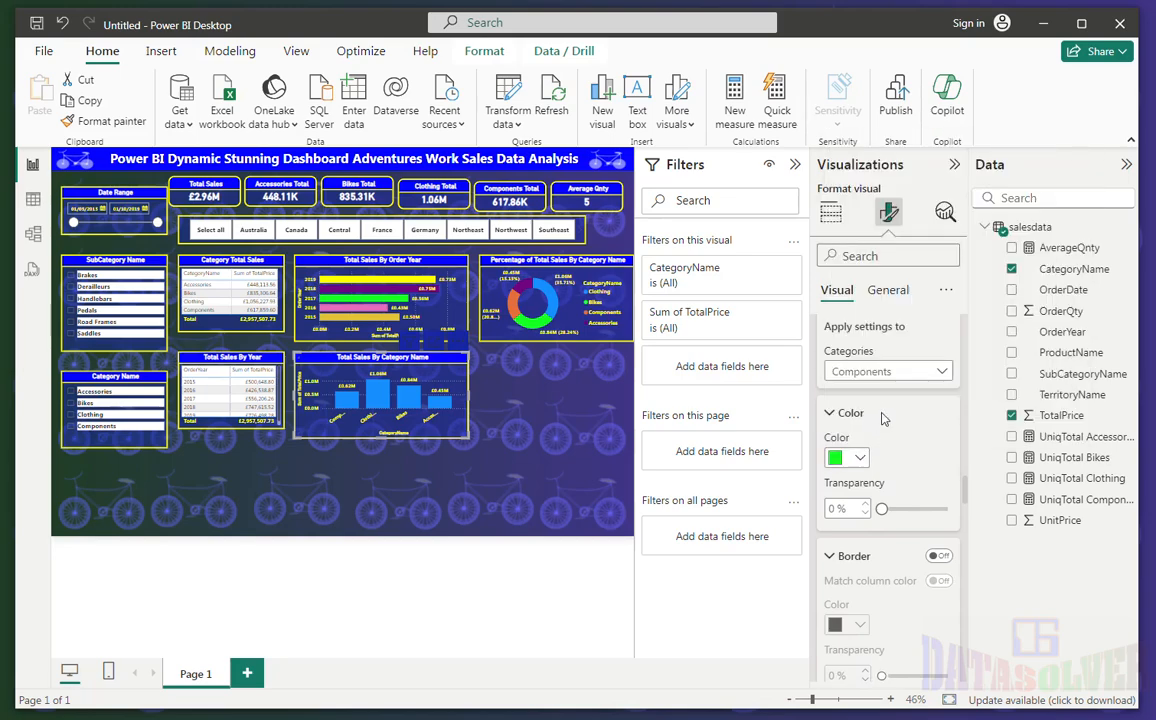
- Set the color of the Clothing column in the category column chart to purple
{"action": "left_click", "coordinate": [866, 372]}
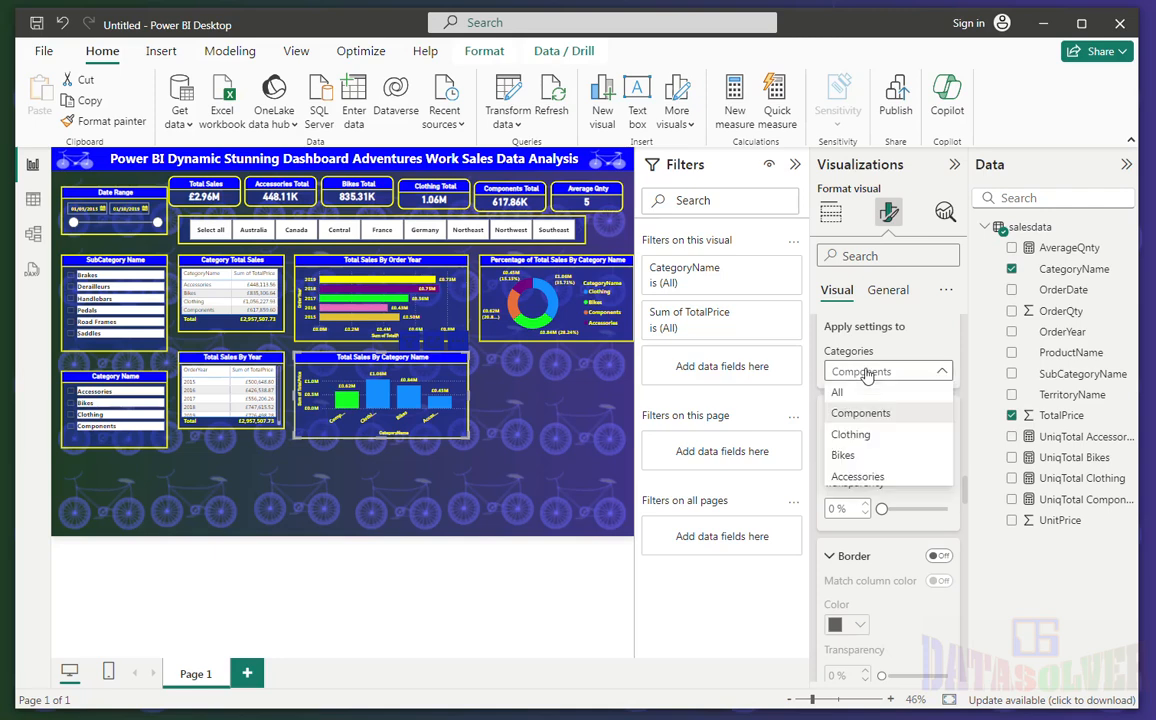
{"action": "left_click", "coordinate": [866, 438]}
{"action": "left_click", "coordinate": [862, 457]}
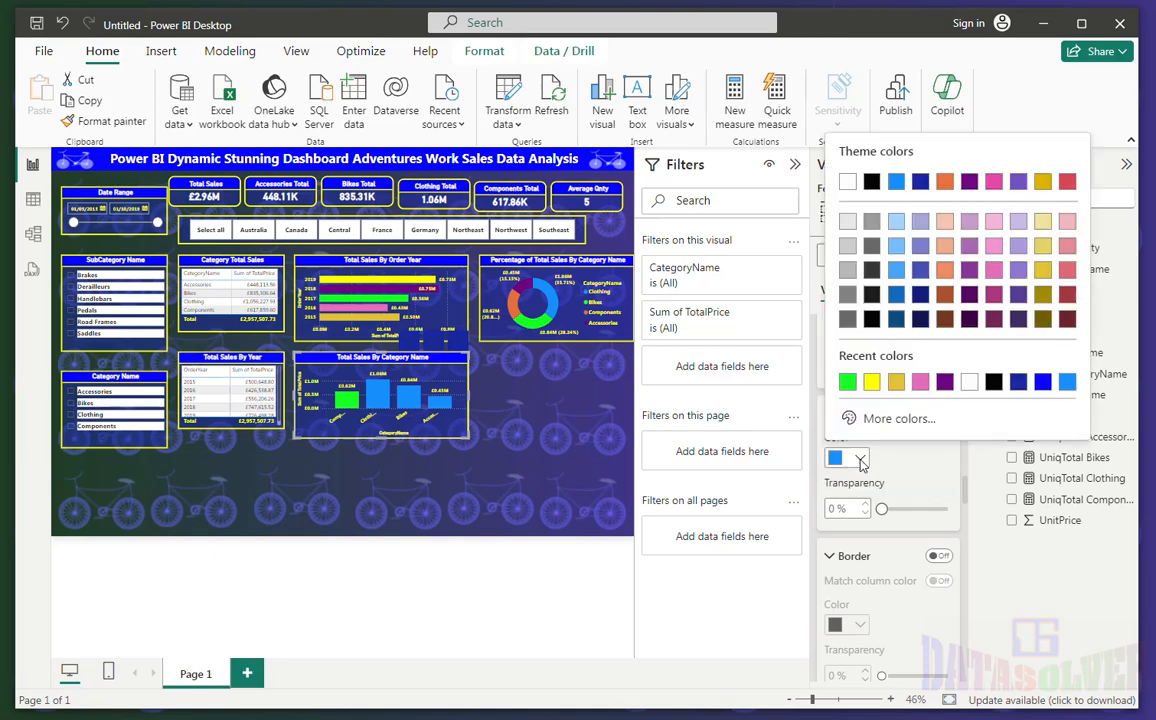
{"action": "left_click", "coordinate": [944, 381]}
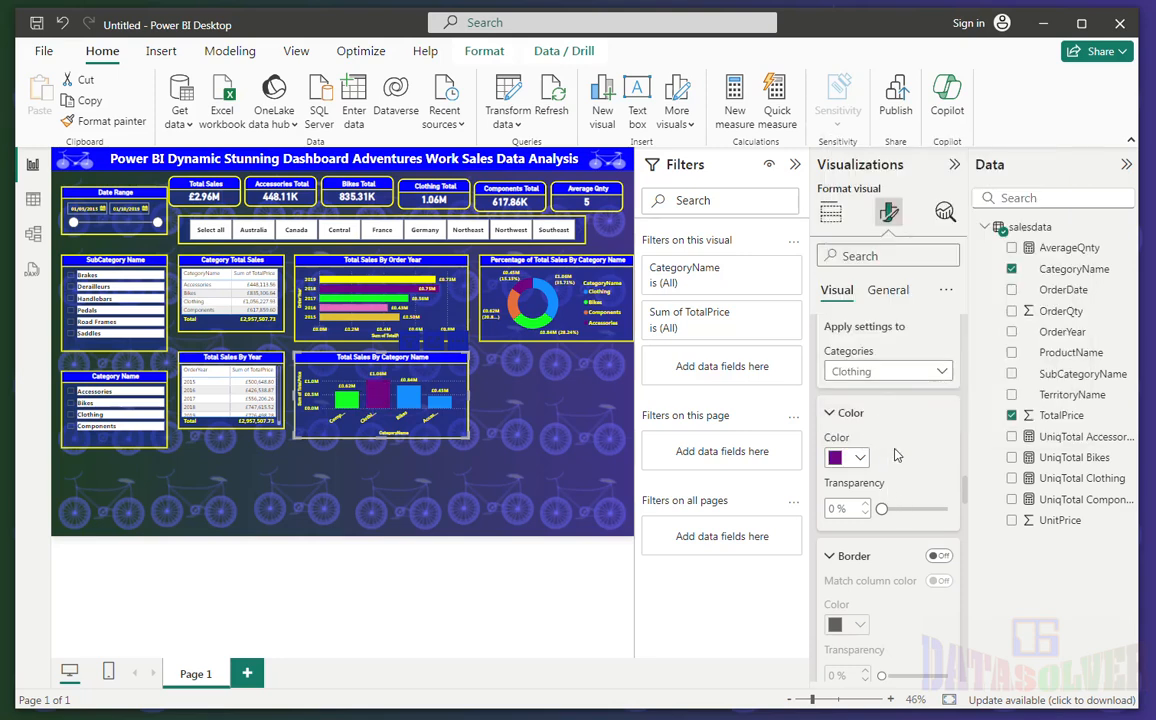
- Set the color of the Bikes column to the custom red with hex value ff0000
{"action": "left_click", "coordinate": [888, 379]}
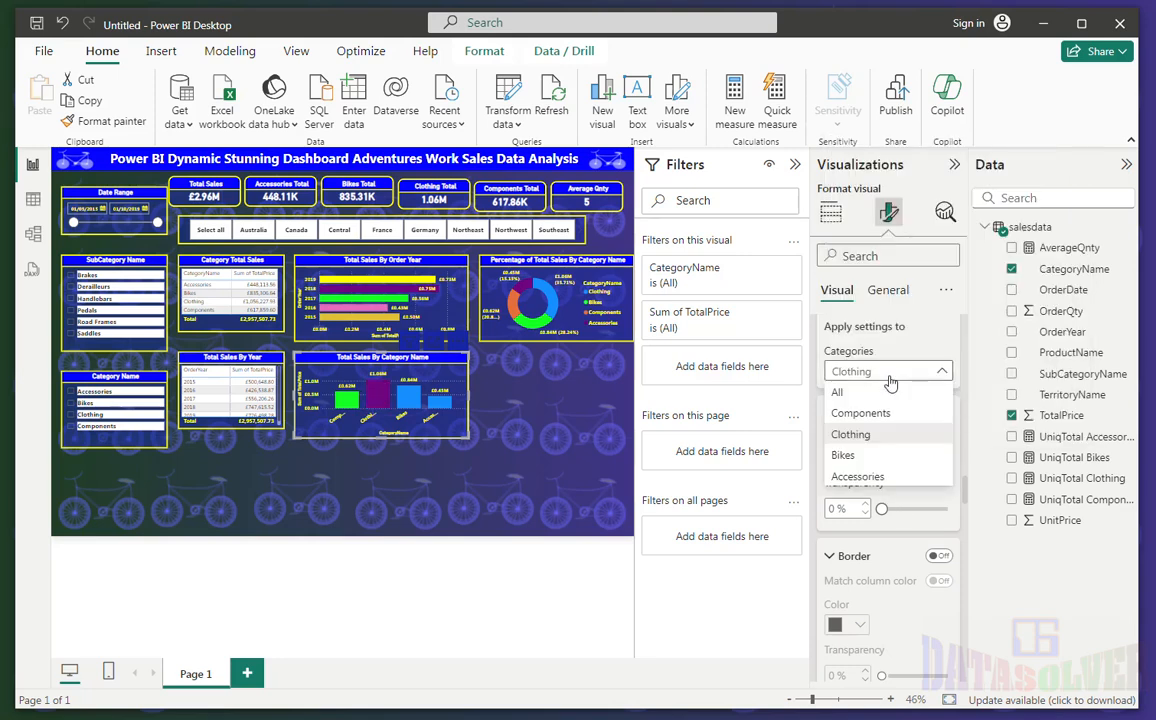
{"action": "left_click", "coordinate": [846, 455]}
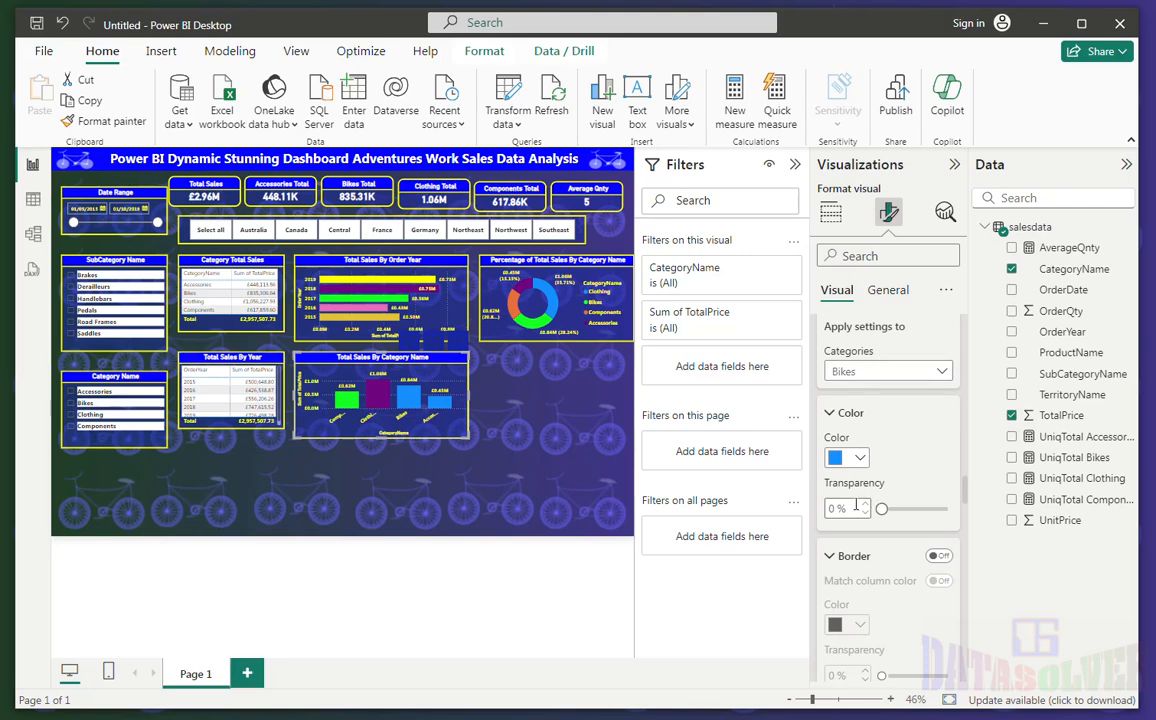
{"action": "left_click", "coordinate": [836, 458]}
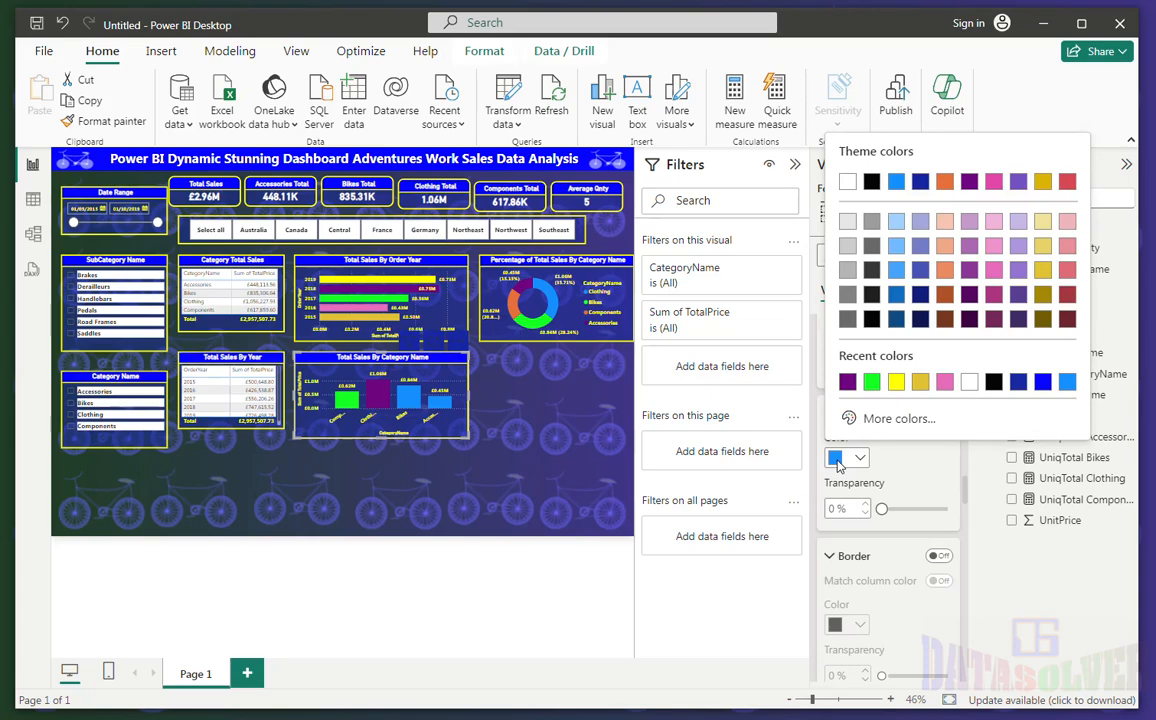
{"action": "left_click", "coordinate": [897, 420]}
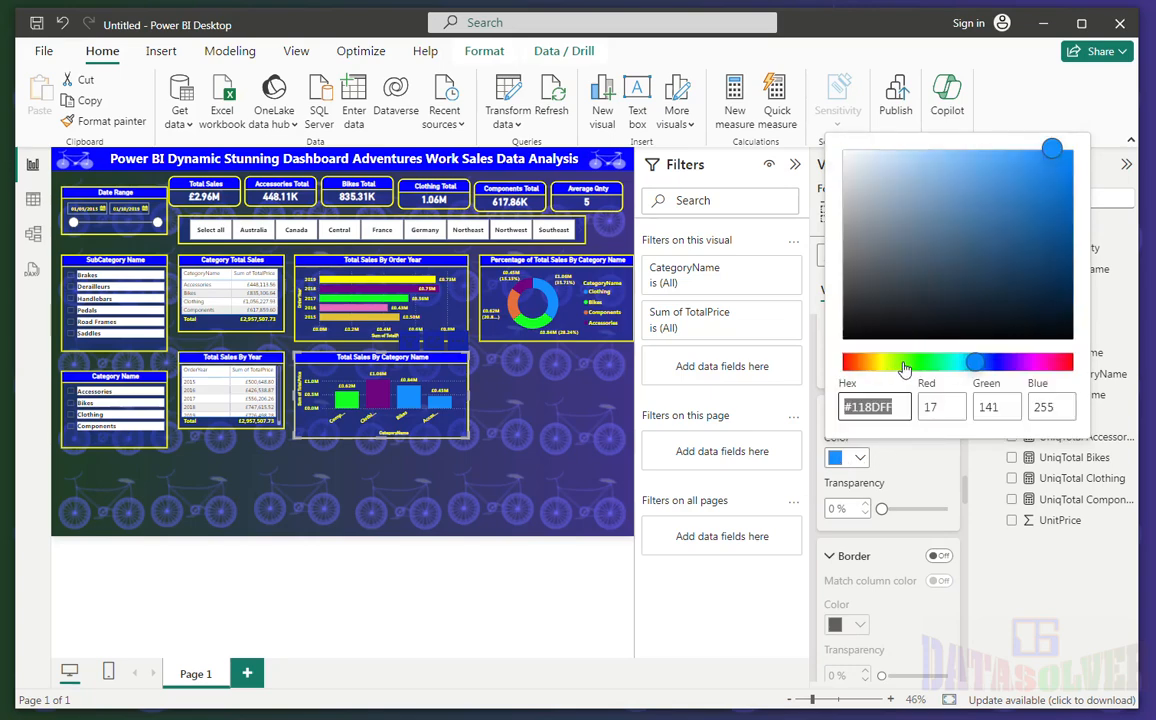
{"action": "left_click", "coordinate": [869, 411]}
{"action": "left_click_drag", "start_coordinate": [856, 411], "coordinate": [893, 409]}
{"action": "type", "text": "ff0000"}
{"action": "left_click", "coordinate": [913, 470]}
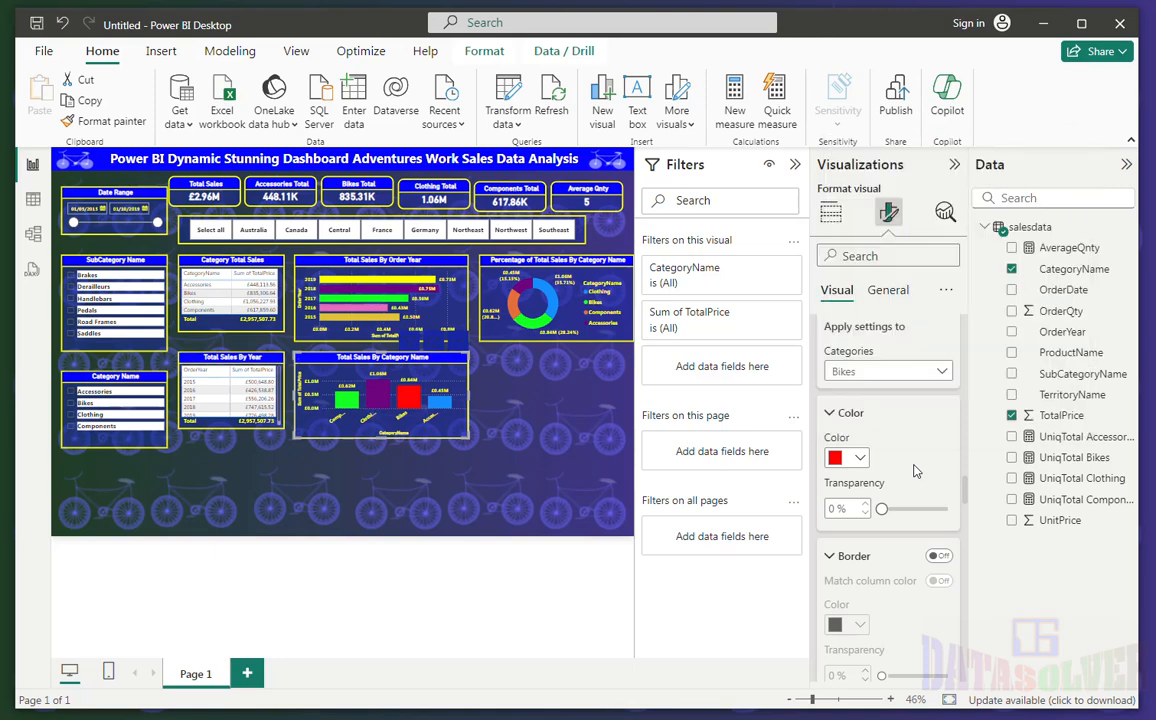
- Set the color of the Accessories column to yellow and deselect the chart
{"action": "left_click", "coordinate": [855, 373]}
{"action": "left_click", "coordinate": [858, 475]}
{"action": "left_click", "coordinate": [860, 459]}
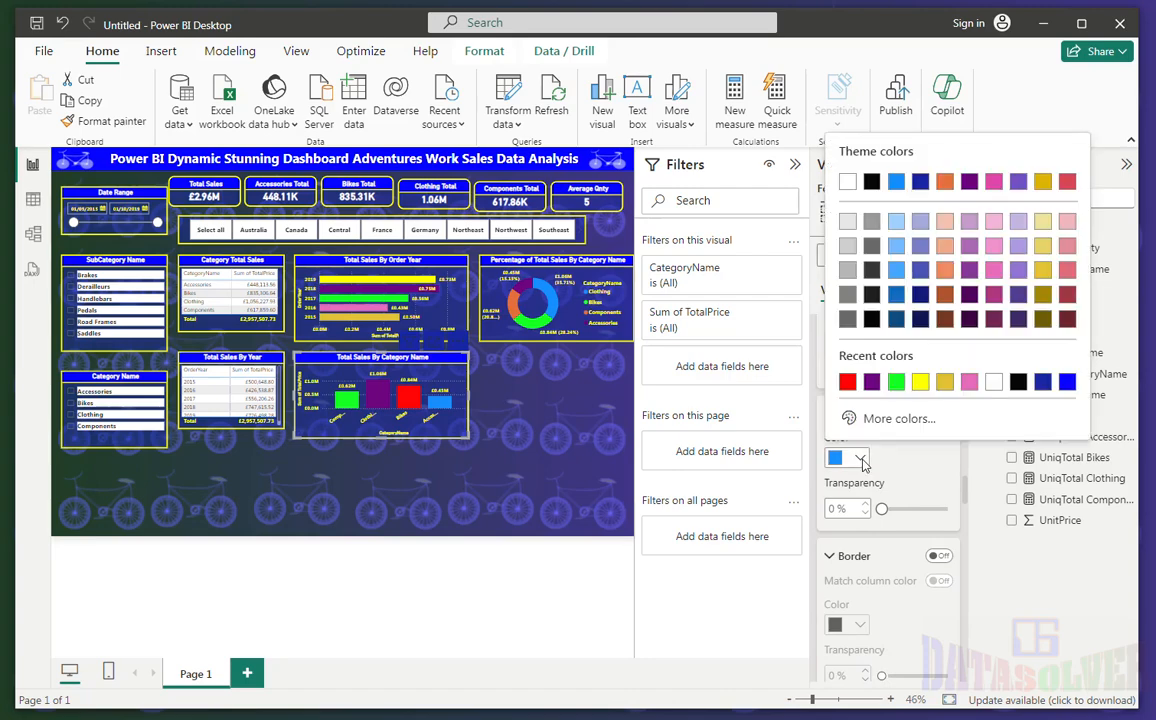
{"action": "left_click", "coordinate": [920, 381]}
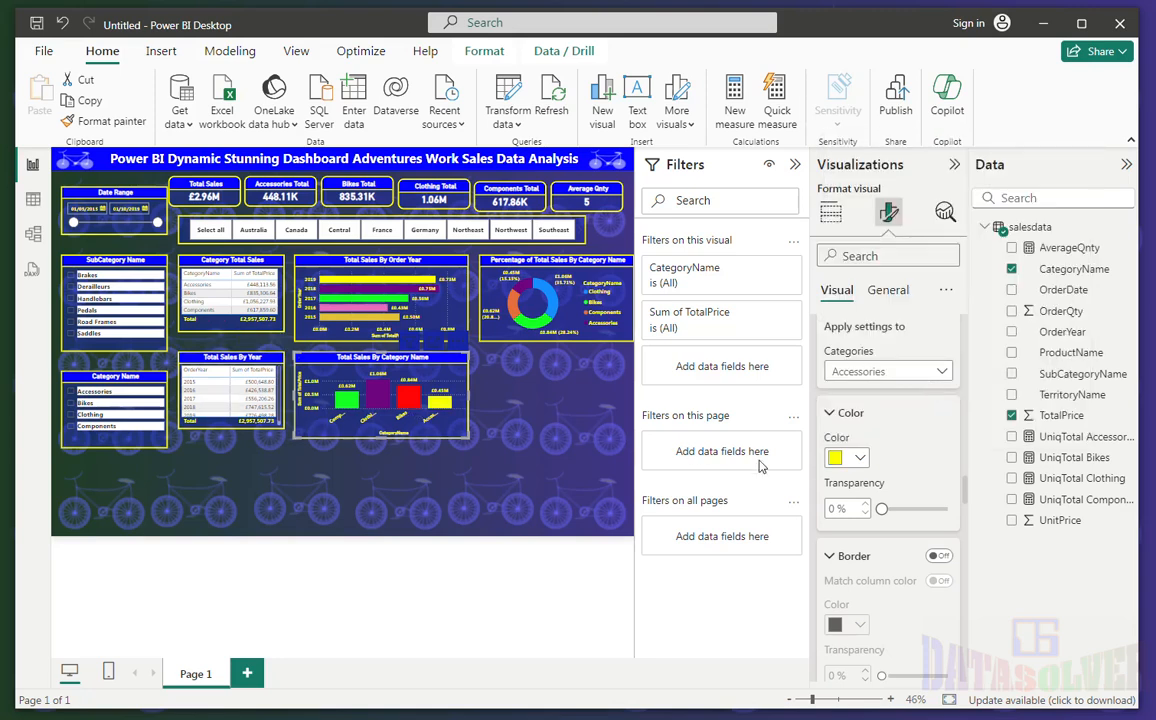
{"action": "left_click", "coordinate": [334, 474]}
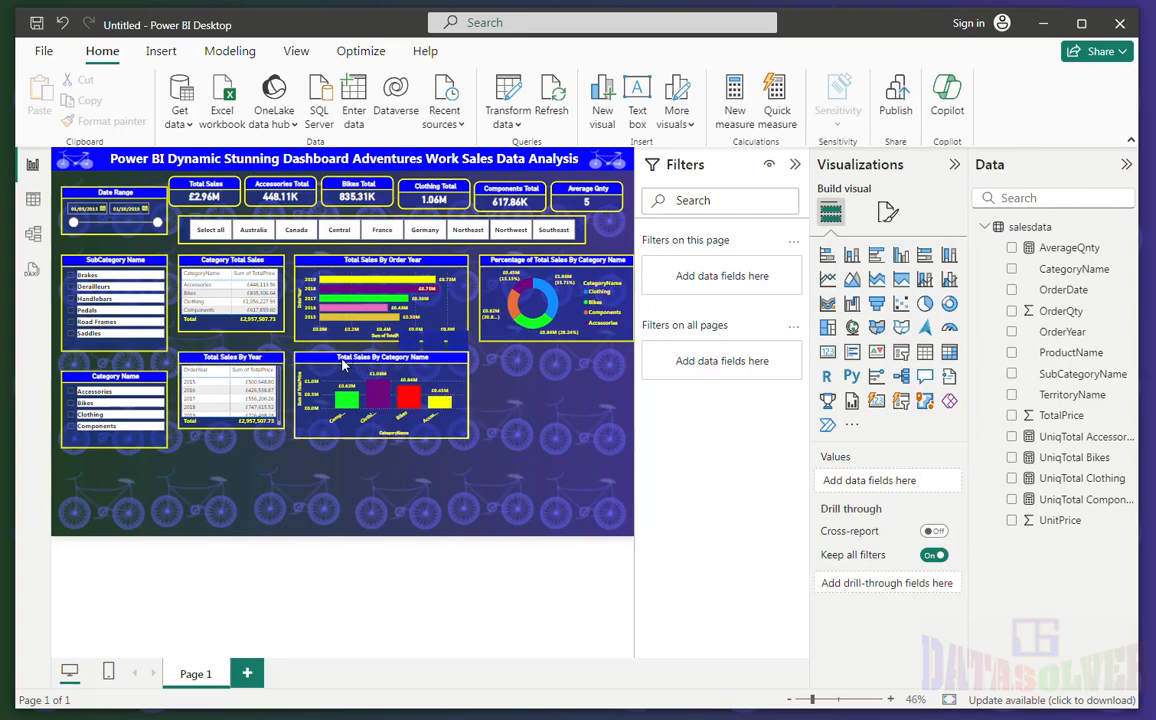
- Duplicate the Total Sales By Category Name column chart and place the copy just below the original
{"action": "left_click", "coordinate": [466, 432]}
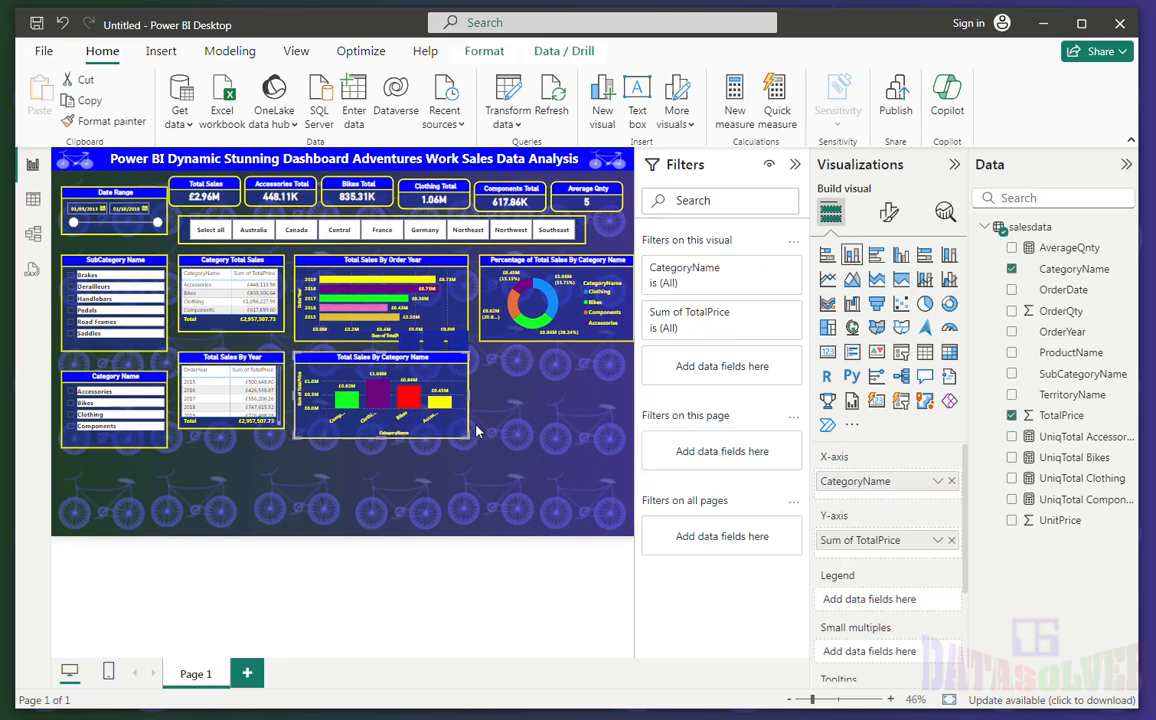
{"action": "key", "text": "ctrl+c"}
{"action": "key", "text": "ctrl+v"}
{"action": "left_click_drag", "start_coordinate": [404, 358], "coordinate": [402, 385]}
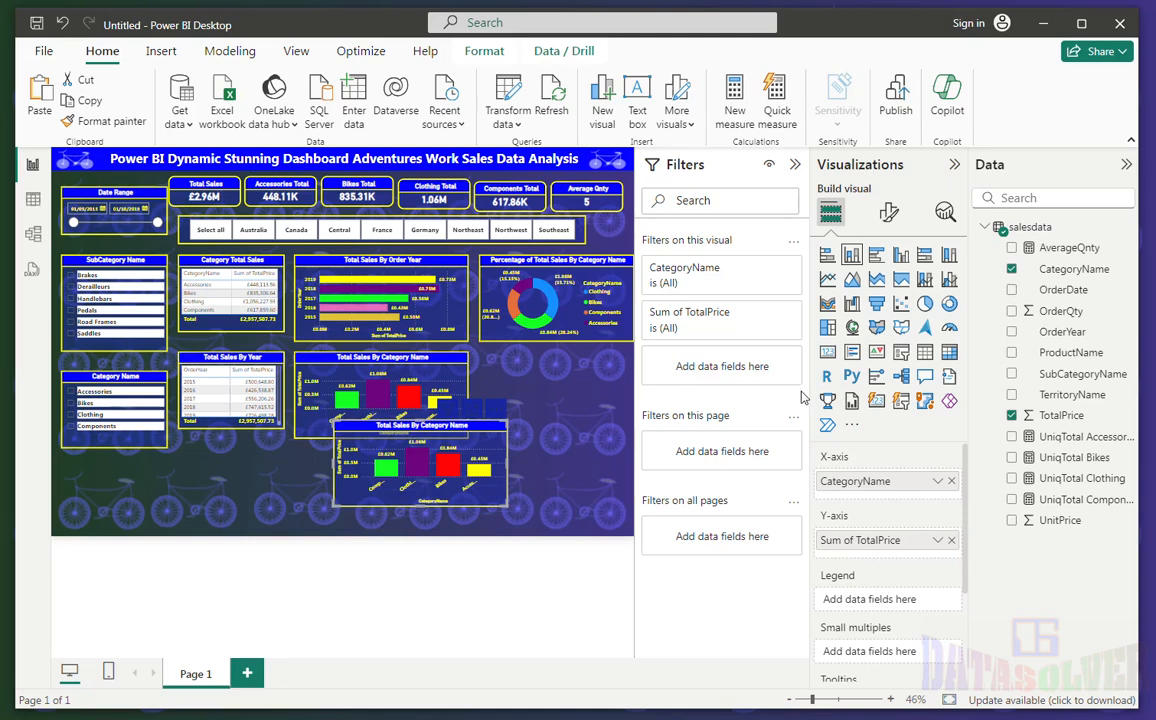
- Change the title of the copied column chart to "Total Quantity By Product Name"
{"action": "left_click", "coordinate": [889, 212]}
{"action": "left_click", "coordinate": [888, 290]}
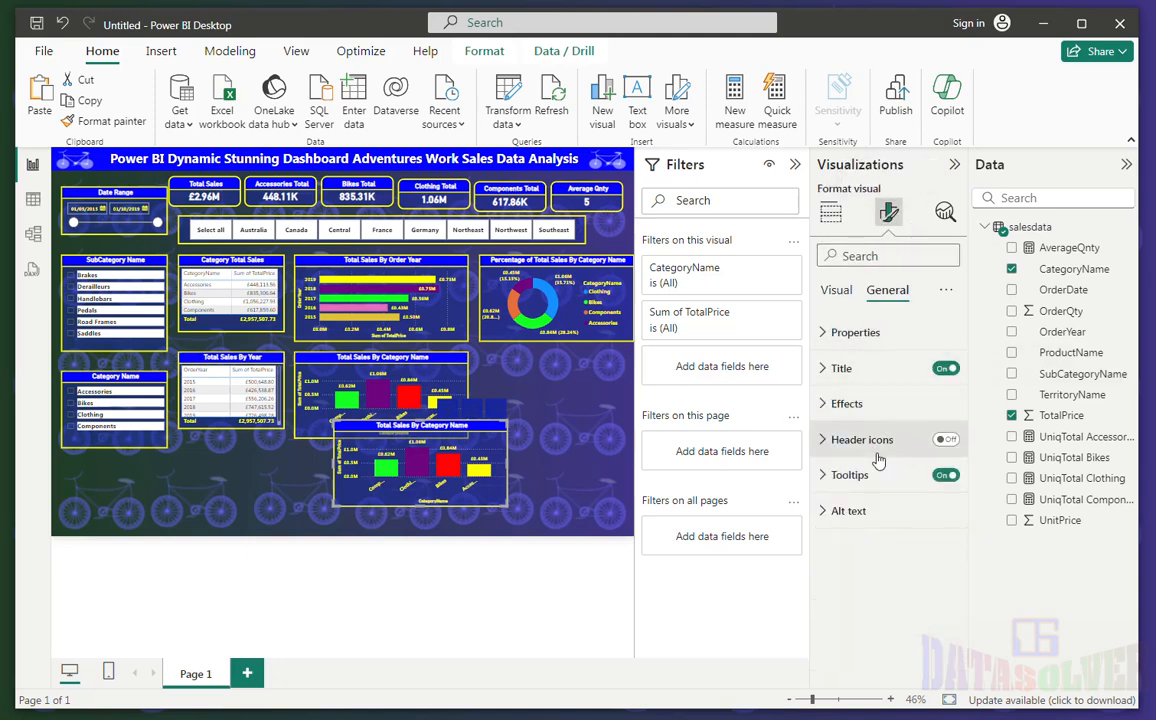
{"action": "left_click", "coordinate": [842, 368]}
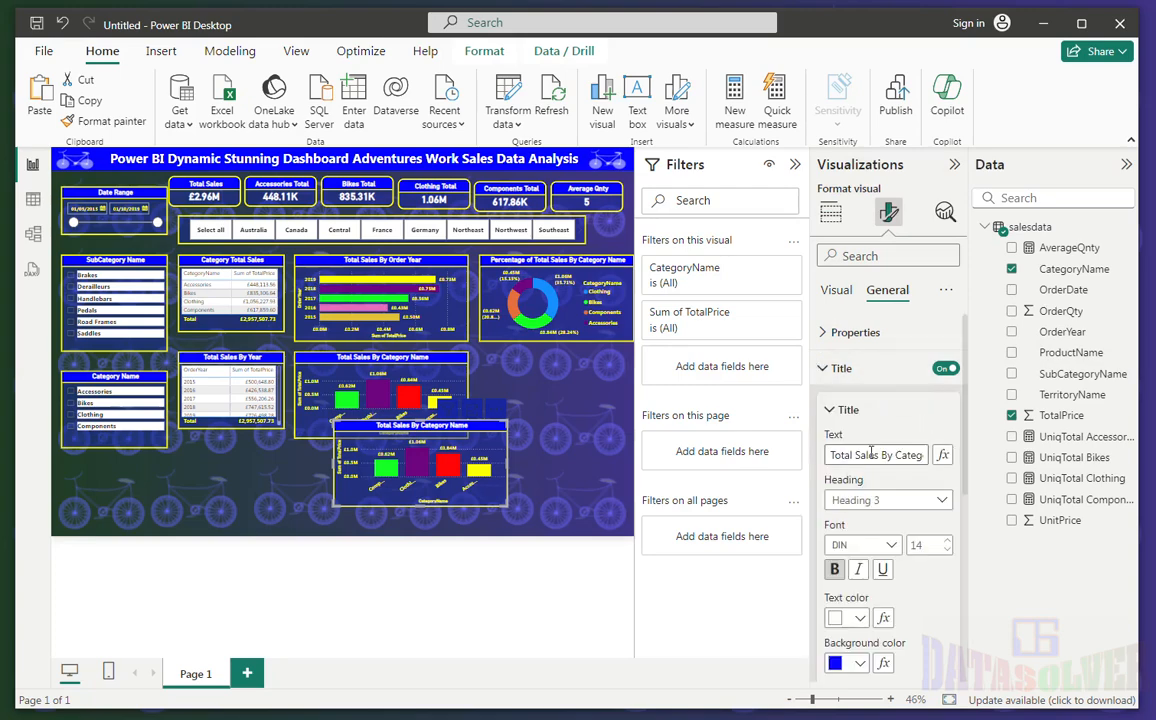
{"action": "triple_click", "coordinate": [872, 455]}
{"action": "key", "text": "ctrl+v"}
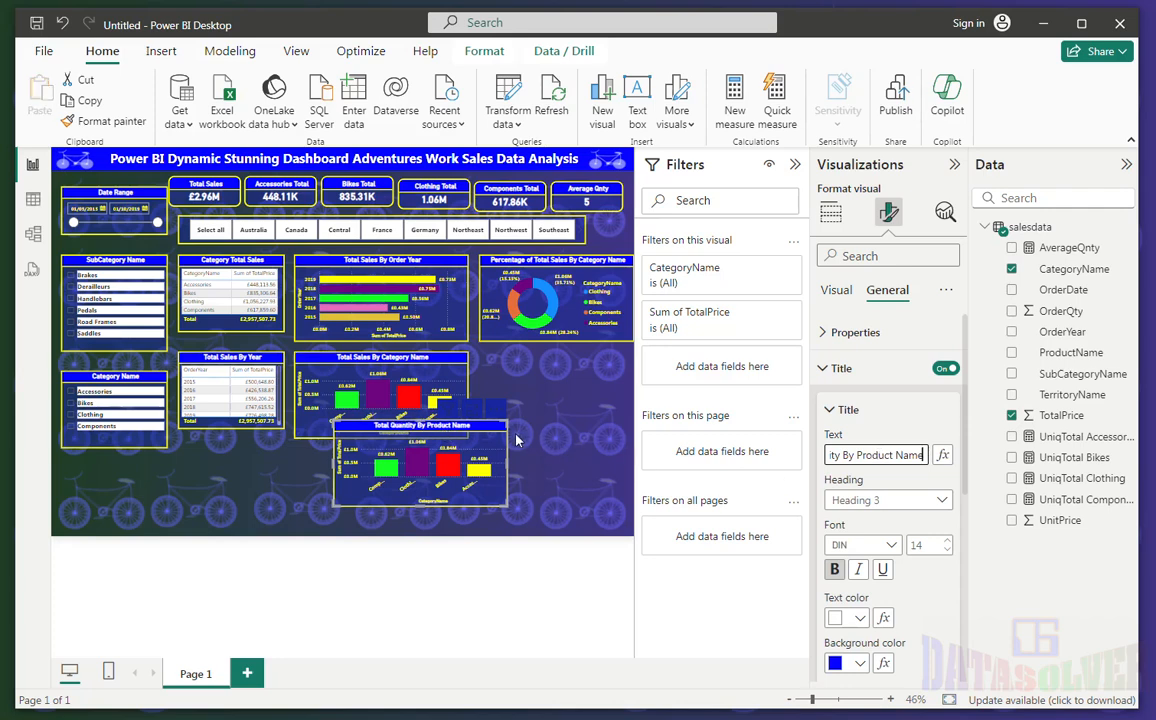
{"action": "left_click", "coordinate": [485, 431]}
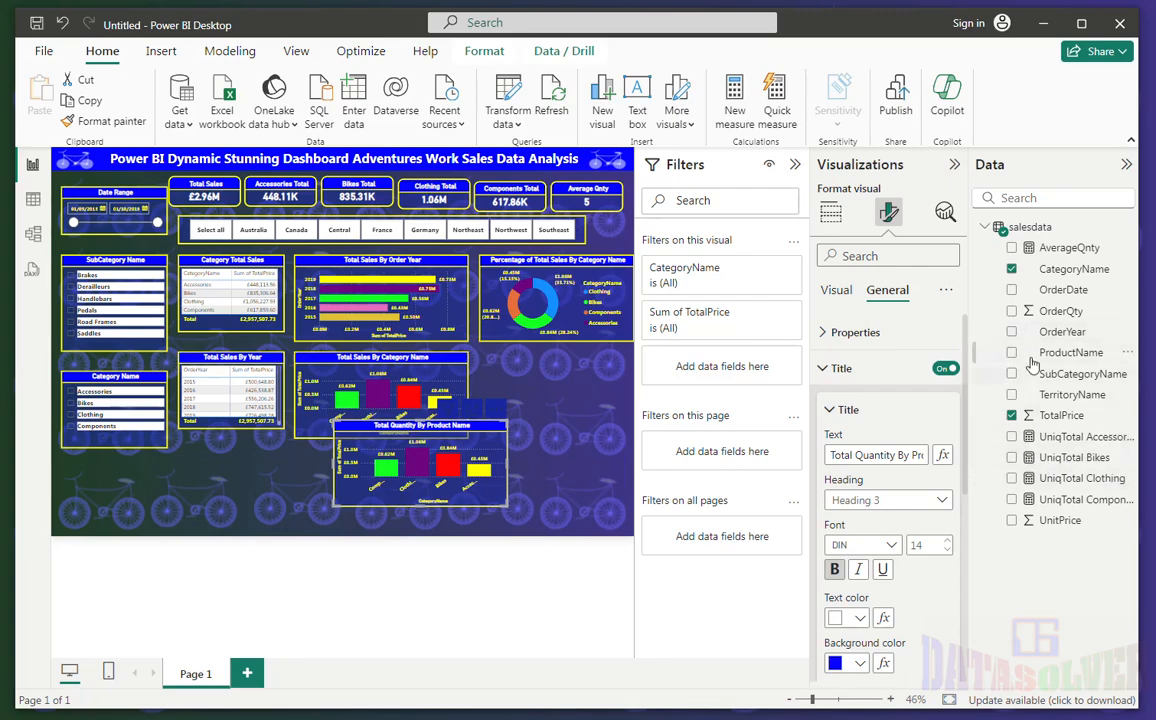
- Replace TotalPrice and CategoryName in the copied column chart with OrderQty and ProductName
{"action": "left_click", "coordinate": [1011, 415]}
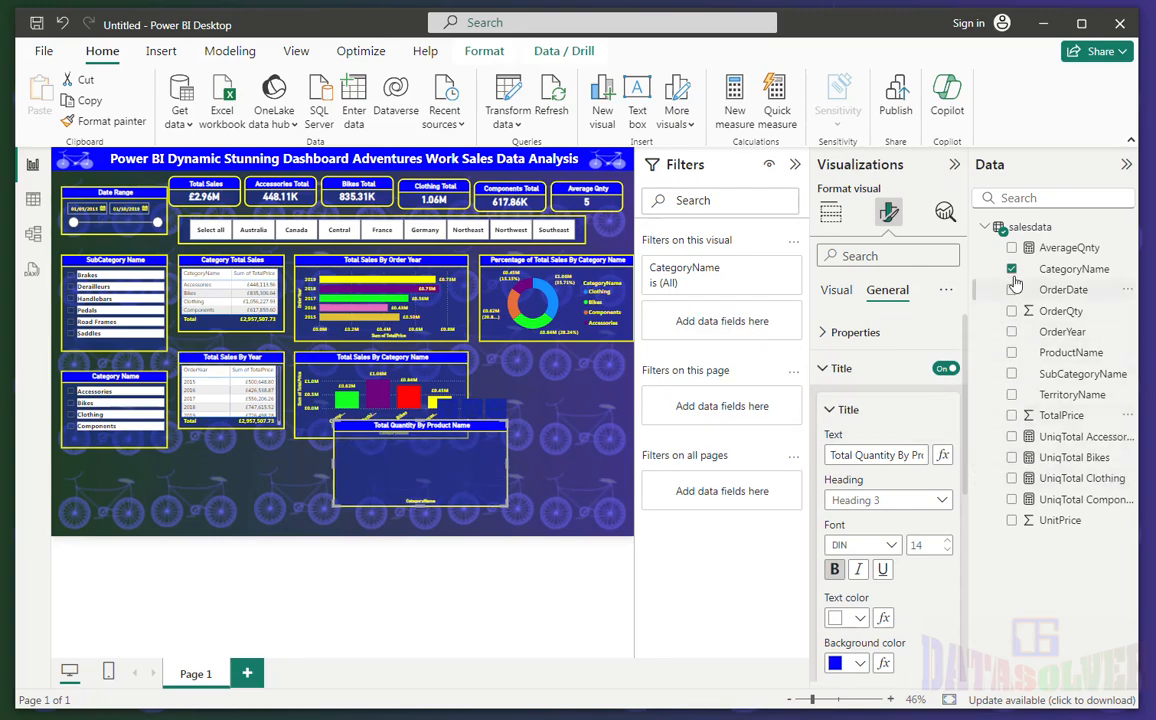
{"action": "left_click", "coordinate": [1011, 269]}
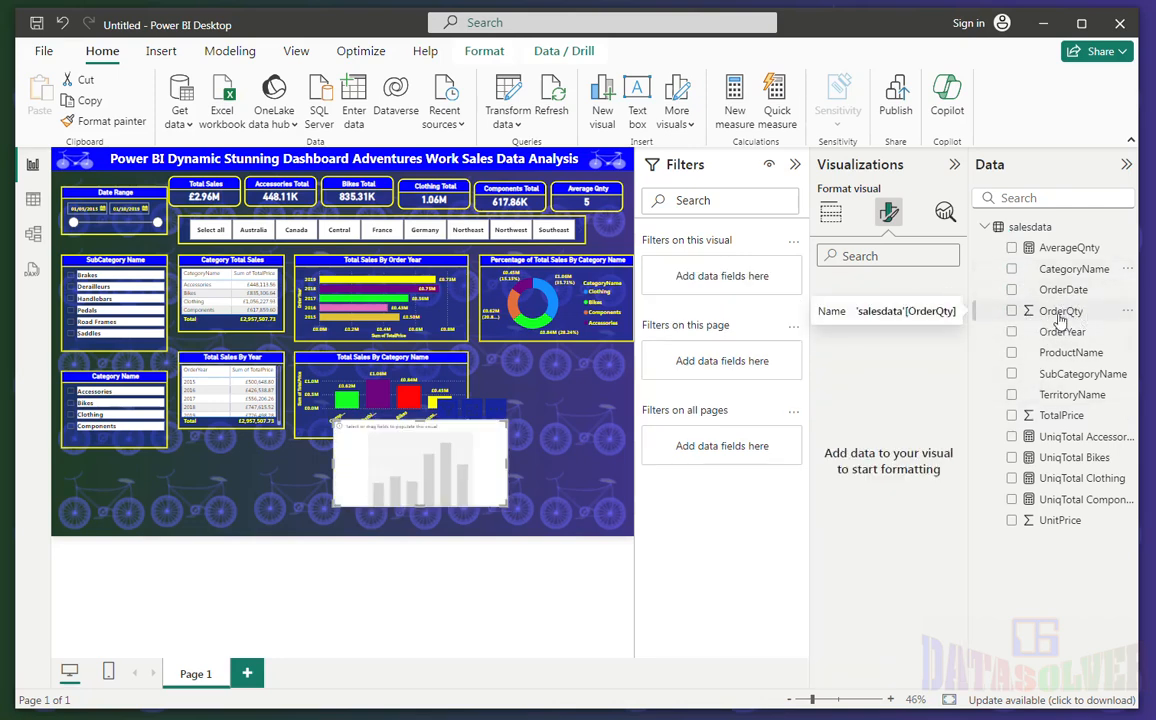
{"action": "left_click", "coordinate": [1011, 311]}
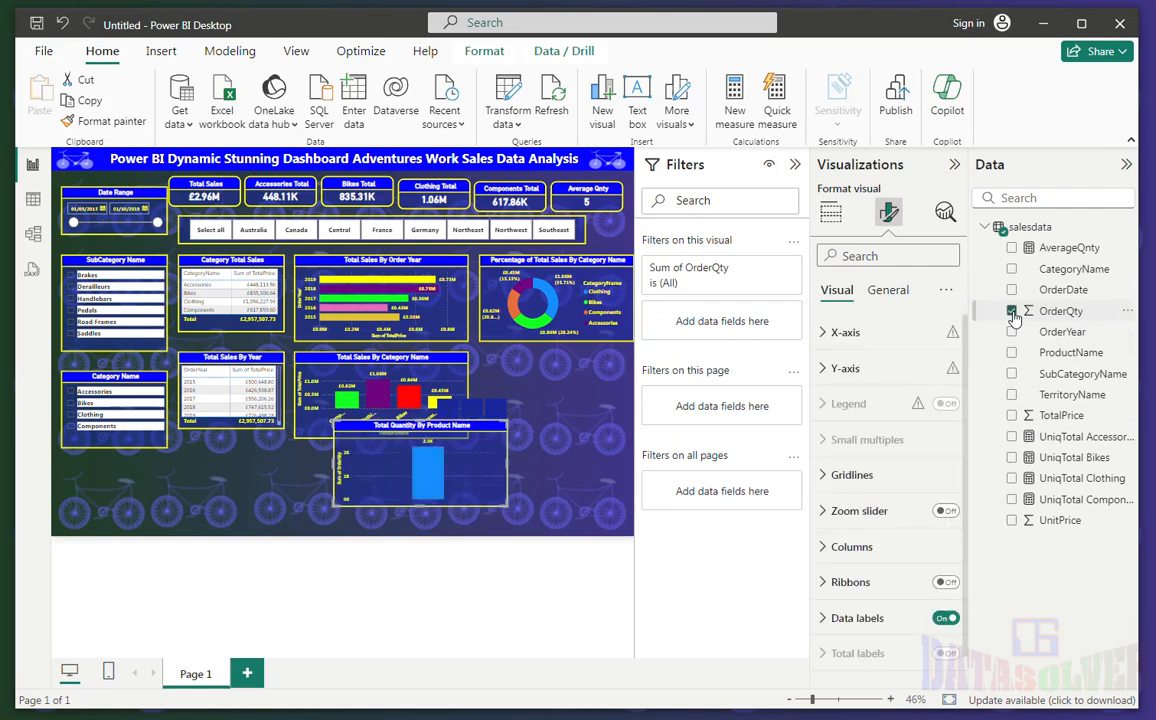
{"action": "left_click", "coordinate": [1011, 353]}
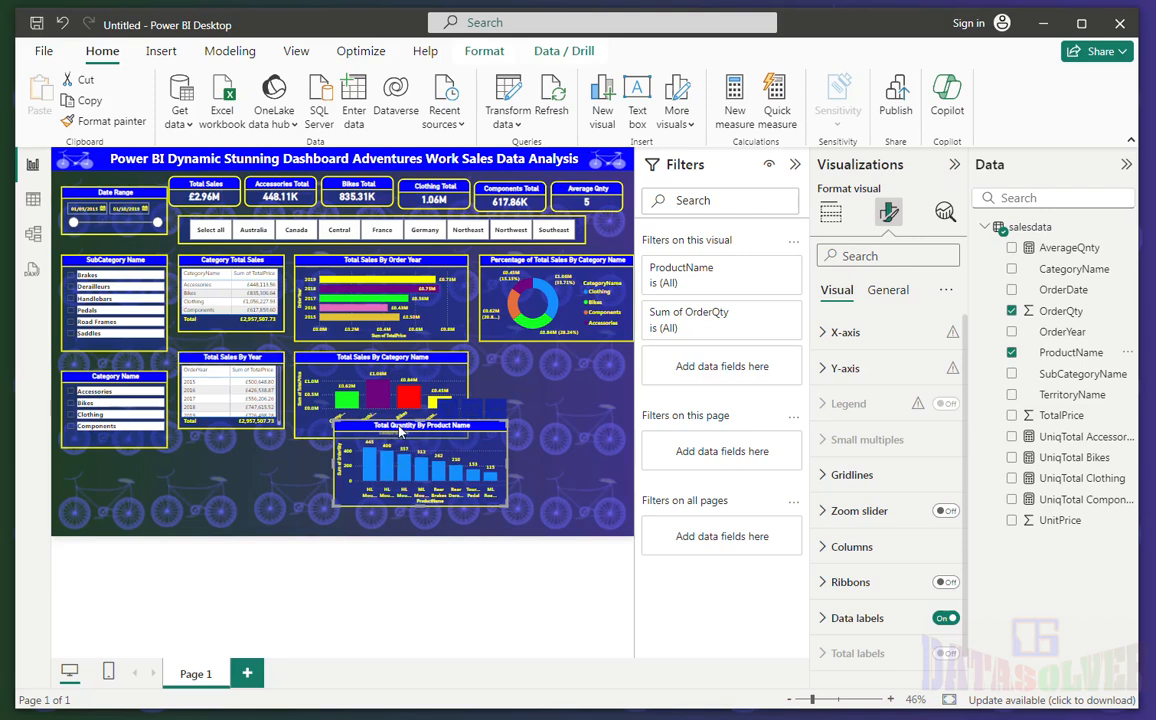
- Move the Total Quantity By Product Name chart toward the free area below the donut chart and collapse the filters
{"action": "left_click_drag", "start_coordinate": [399, 429], "coordinate": [489, 438]}
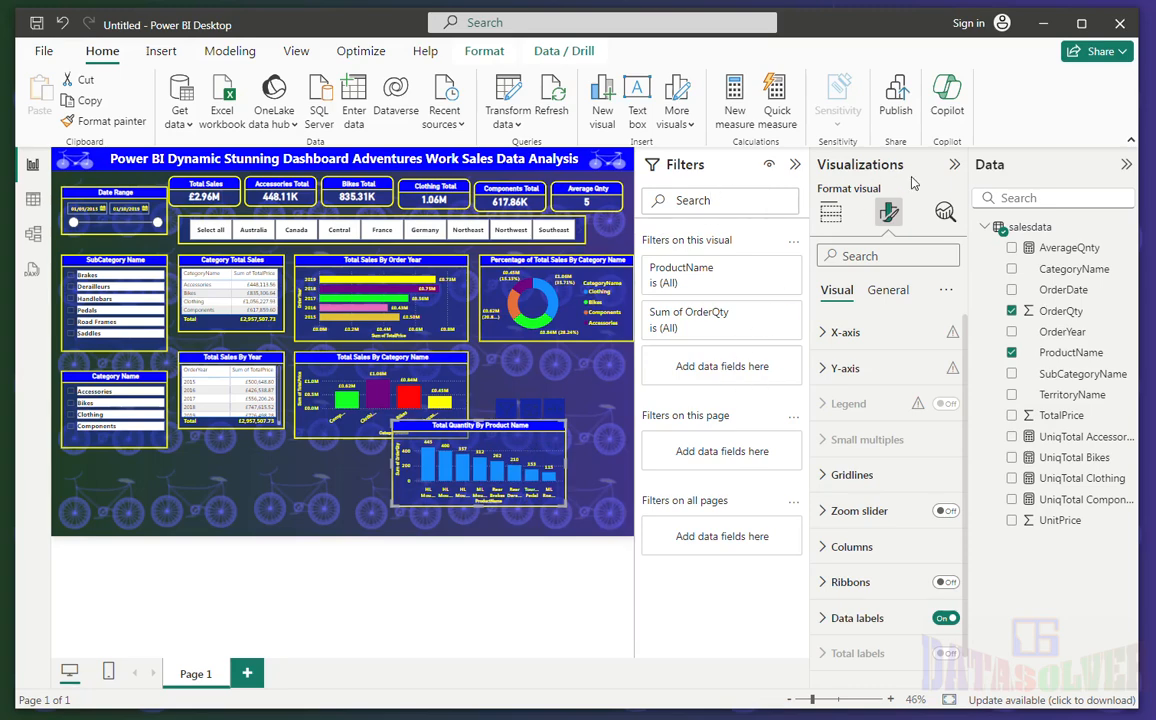
{"action": "left_click", "coordinate": [796, 164]}
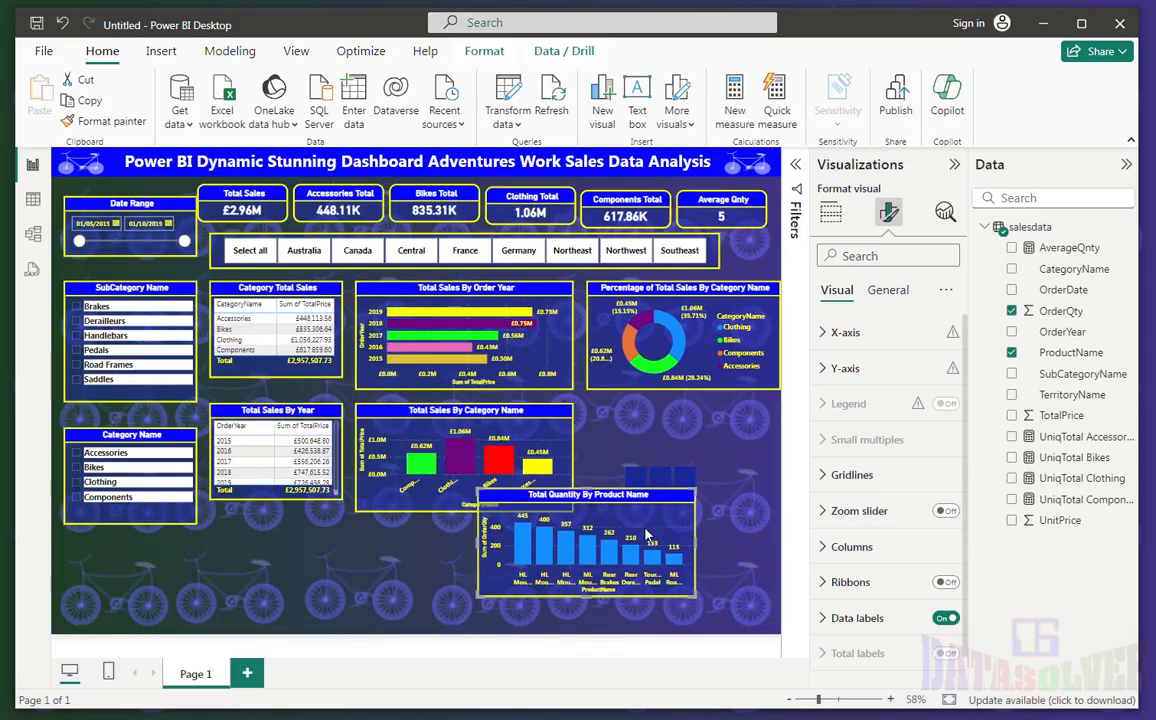
{"action": "left_click_drag", "start_coordinate": [572, 494], "coordinate": [601, 454]}
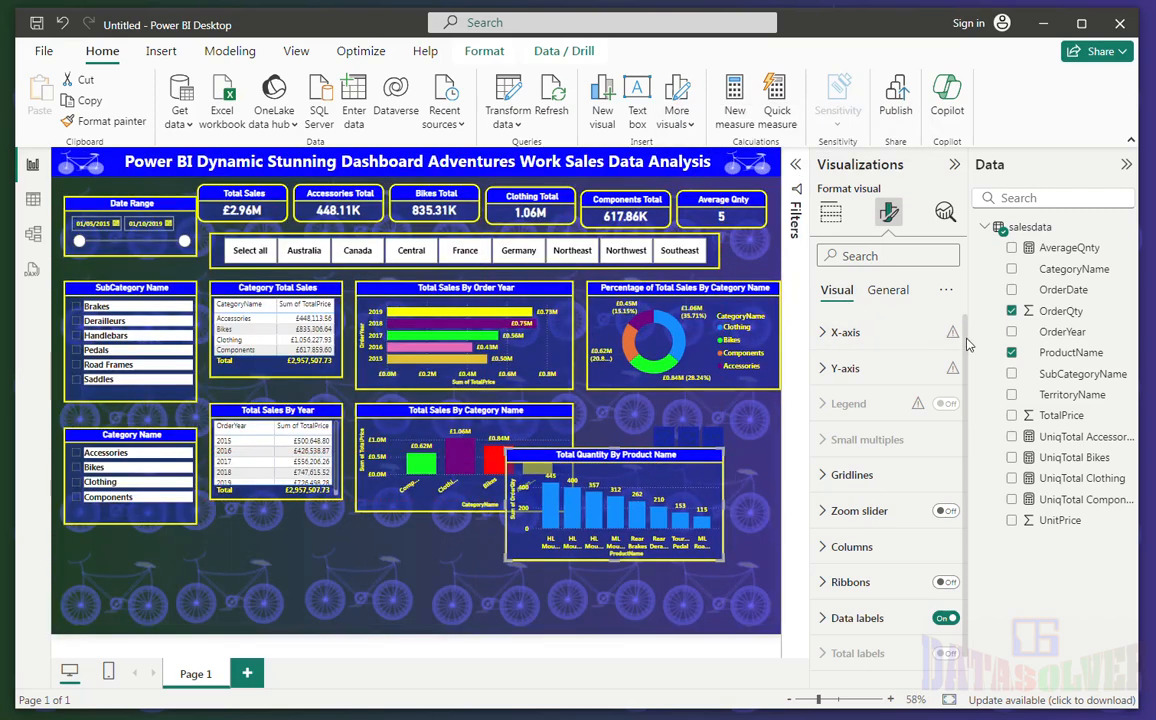
- Expand all format categories of the product chart and set the color of its HL Mountain Frame column to yellow
{"action": "left_click", "coordinate": [943, 292]}
{"action": "left_click", "coordinate": [965, 323]}
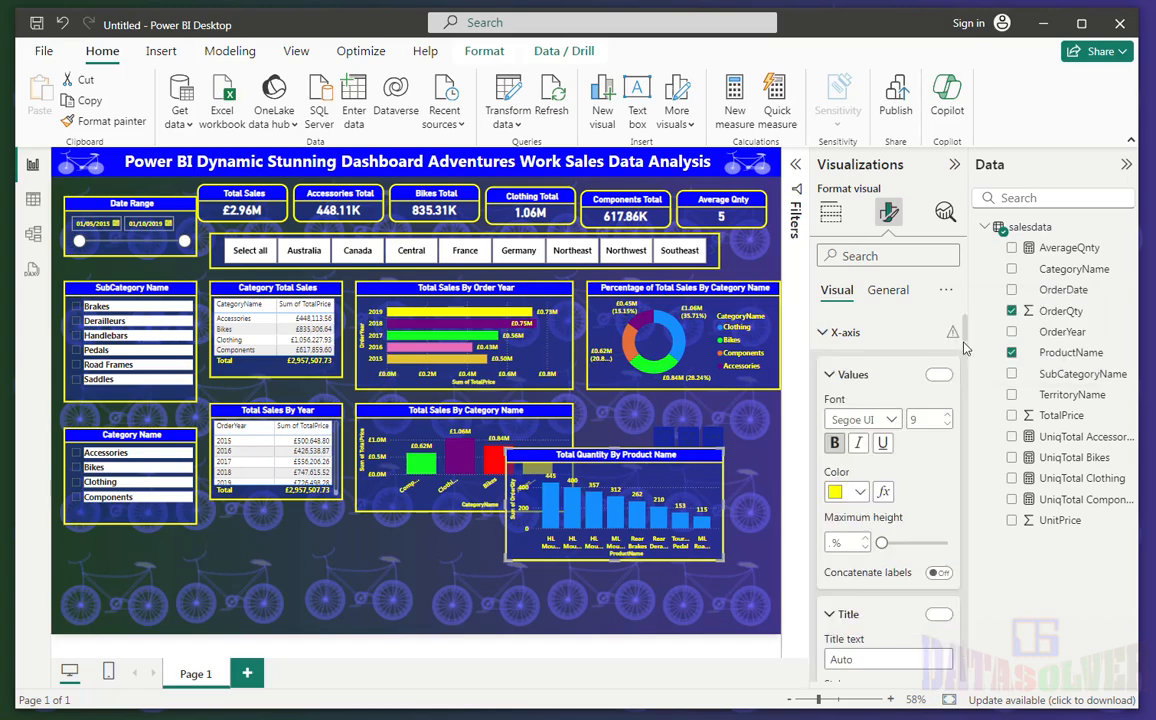
{"action": "scroll", "coordinate": [967, 352], "scroll_direction": "down", "scroll_amount": 5}
{"action": "scroll", "coordinate": [967, 352], "scroll_direction": "down", "scroll_amount": 5}
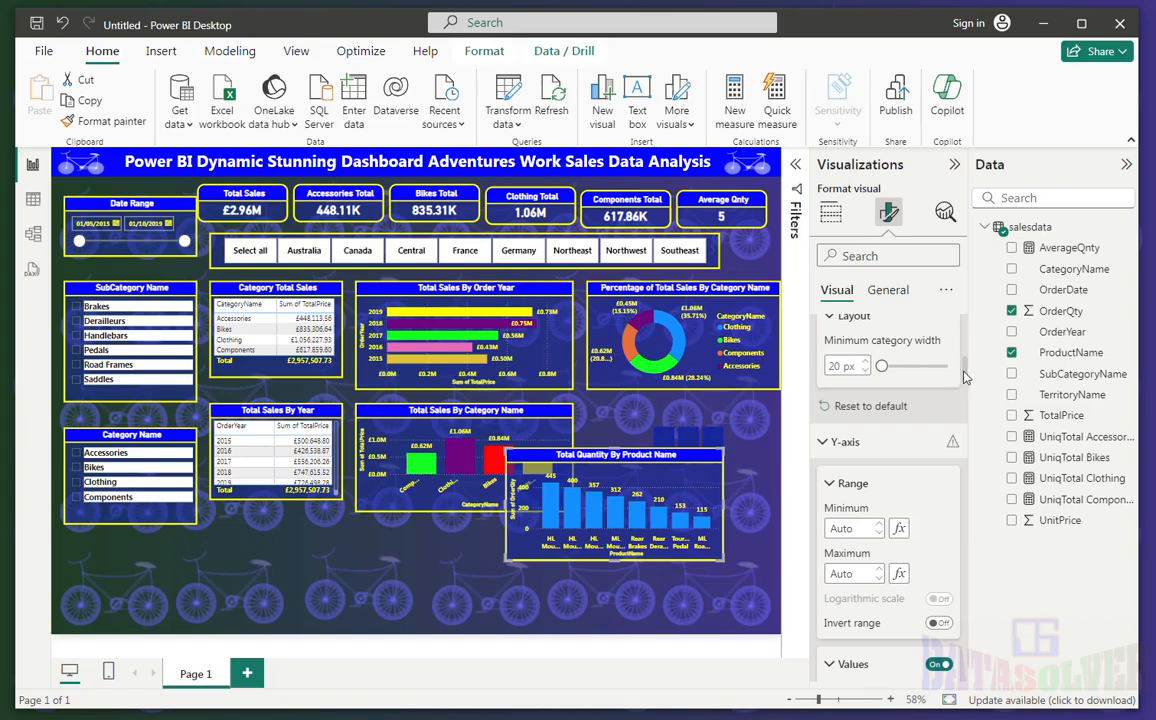
{"action": "left_click_drag", "start_coordinate": [966, 376], "coordinate": [961, 490]}
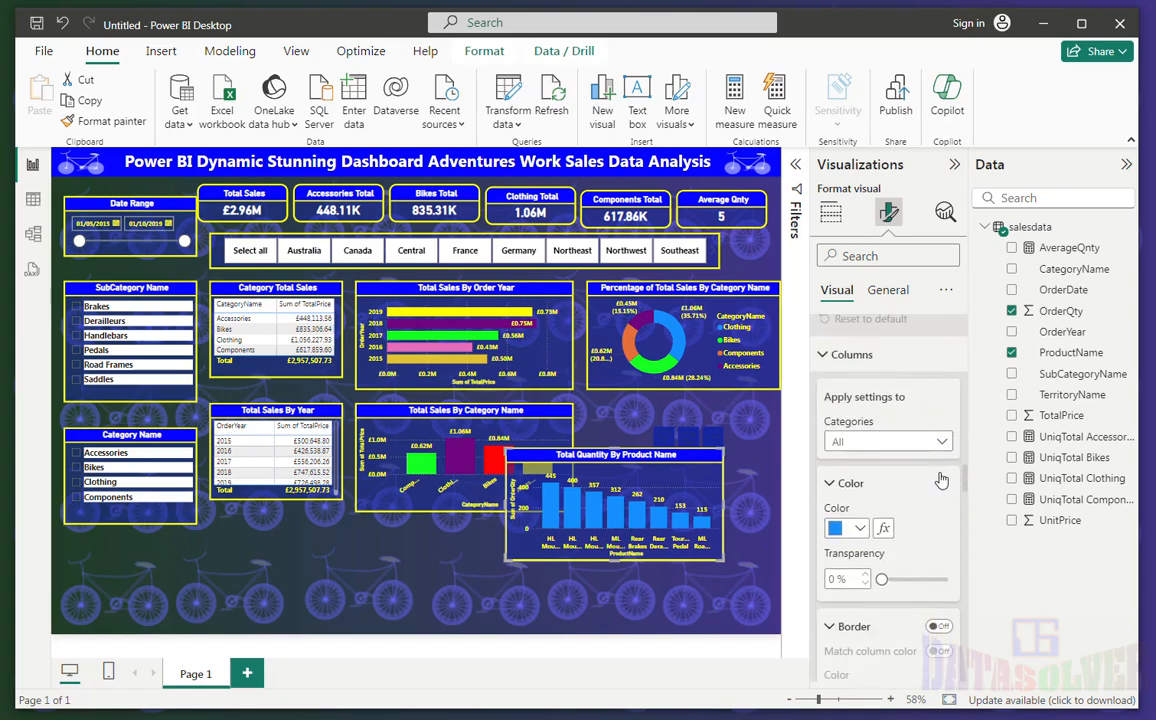
{"action": "left_click", "coordinate": [855, 441]}
{"action": "left_click", "coordinate": [863, 492]}
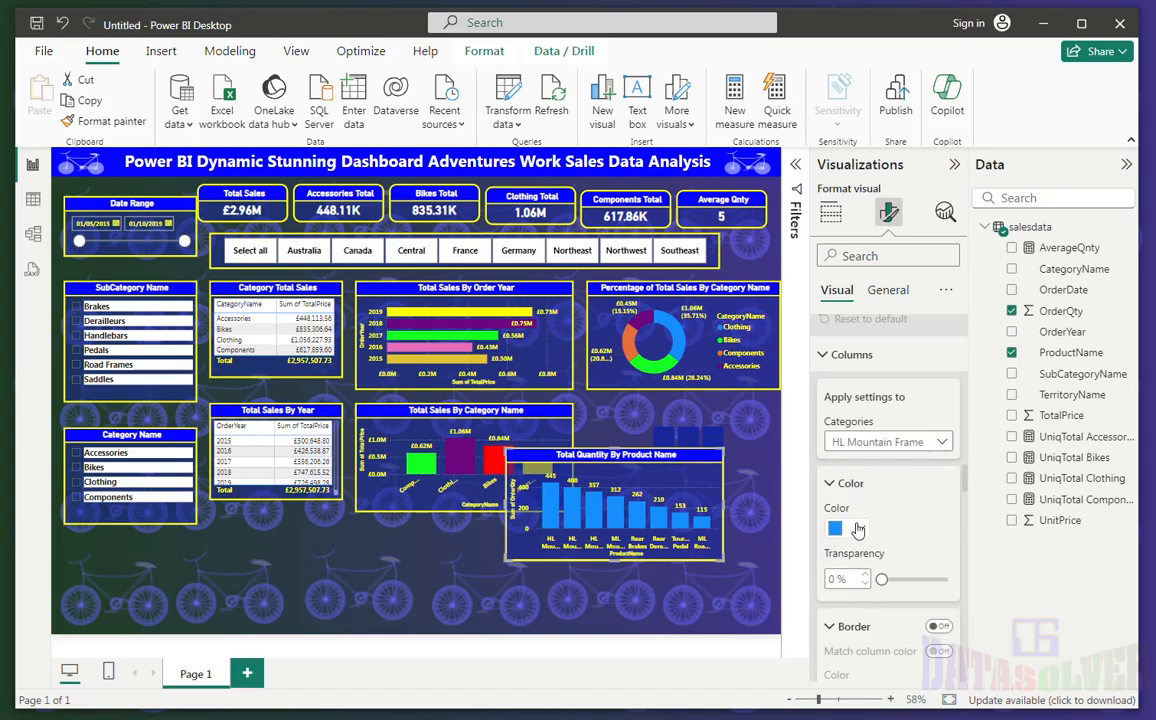
{"action": "left_click", "coordinate": [850, 528]}
{"action": "left_click", "coordinate": [849, 452]}
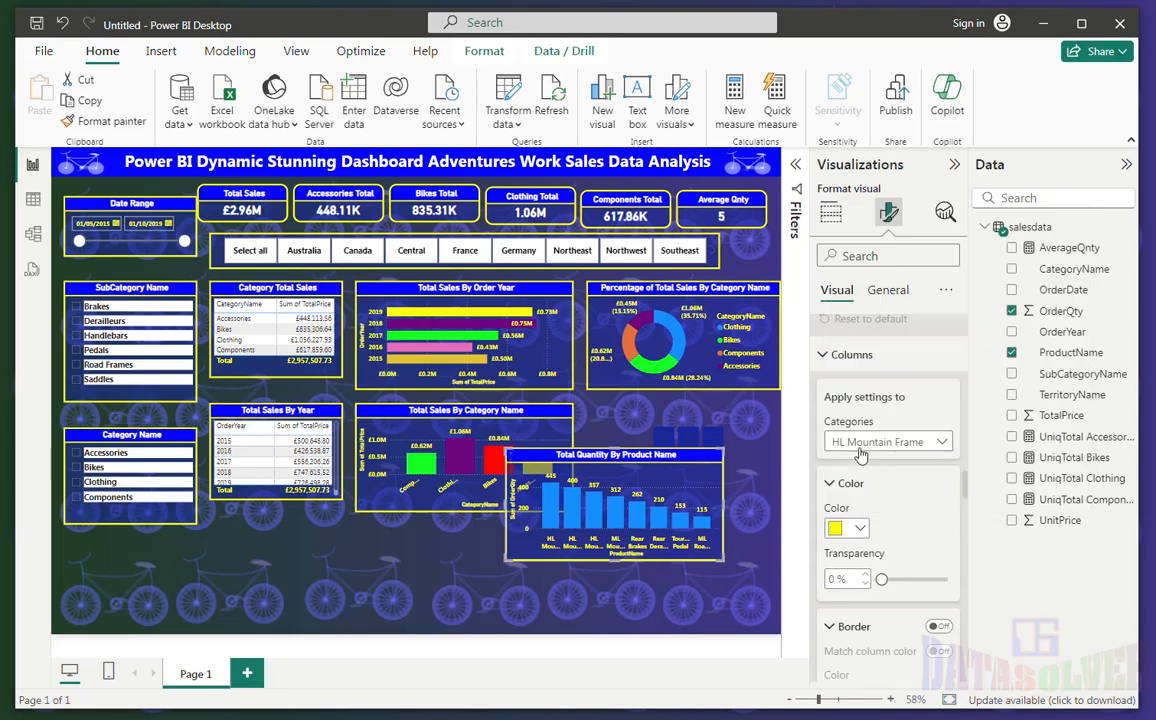
- Set the color of the HL Mountain Handlebars column to purple
{"action": "left_click", "coordinate": [860, 441]}
{"action": "left_click", "coordinate": [888, 504]}
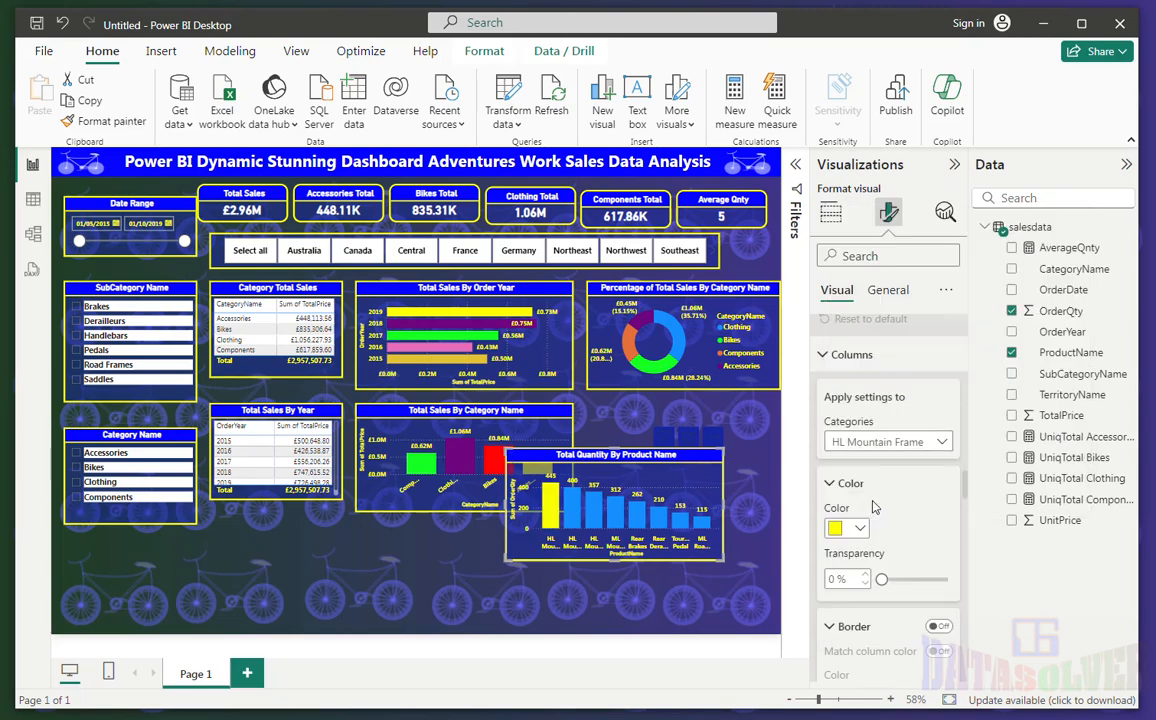
{"action": "left_click", "coordinate": [860, 529]}
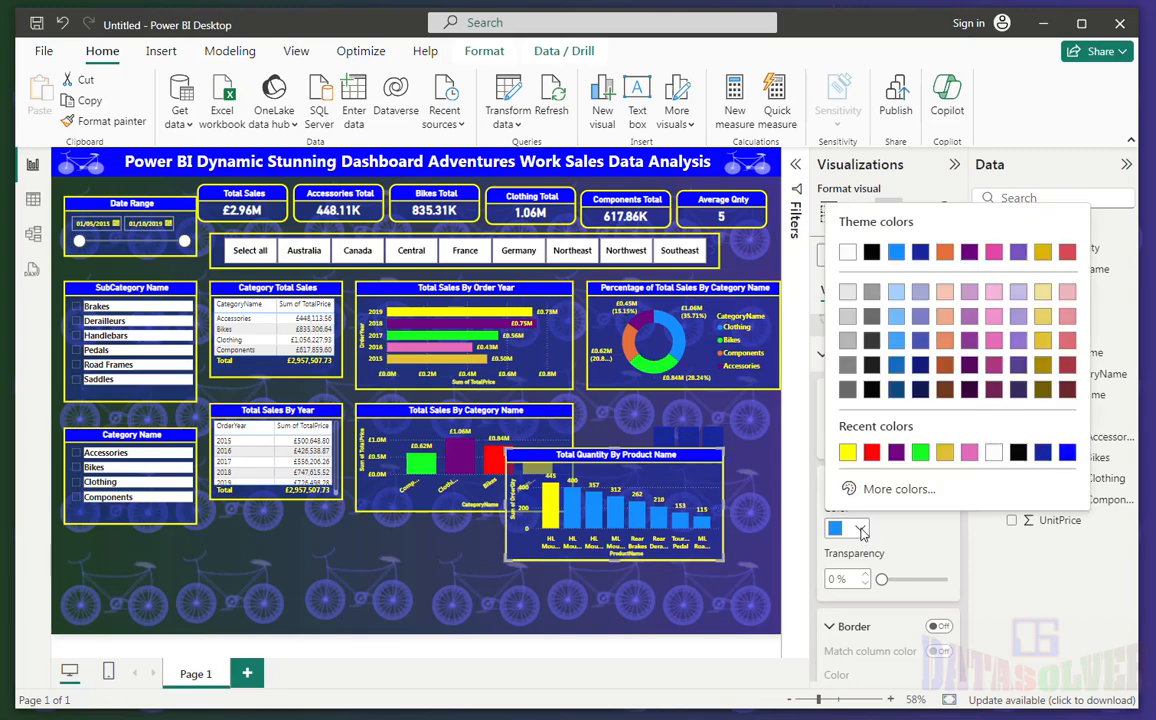
{"action": "left_click", "coordinate": [895, 455]}
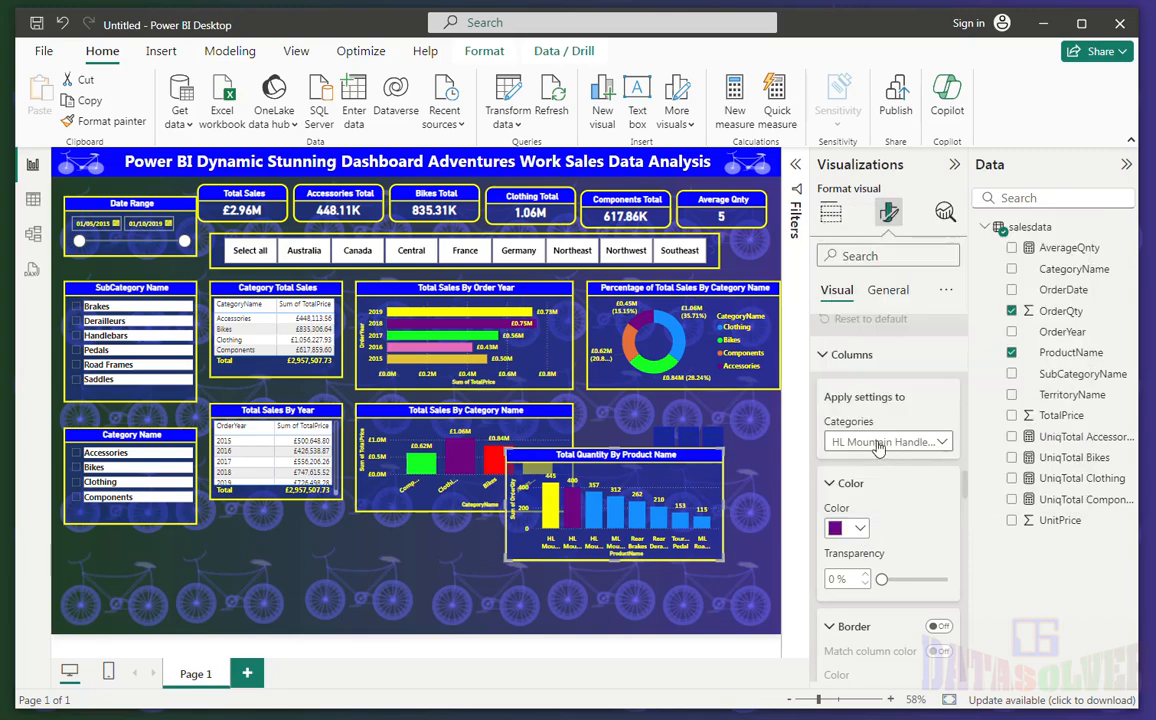
- Set the color of the HL Mountain Pedal column to red
{"action": "left_click", "coordinate": [877, 447]}
{"action": "left_click", "coordinate": [872, 530]}
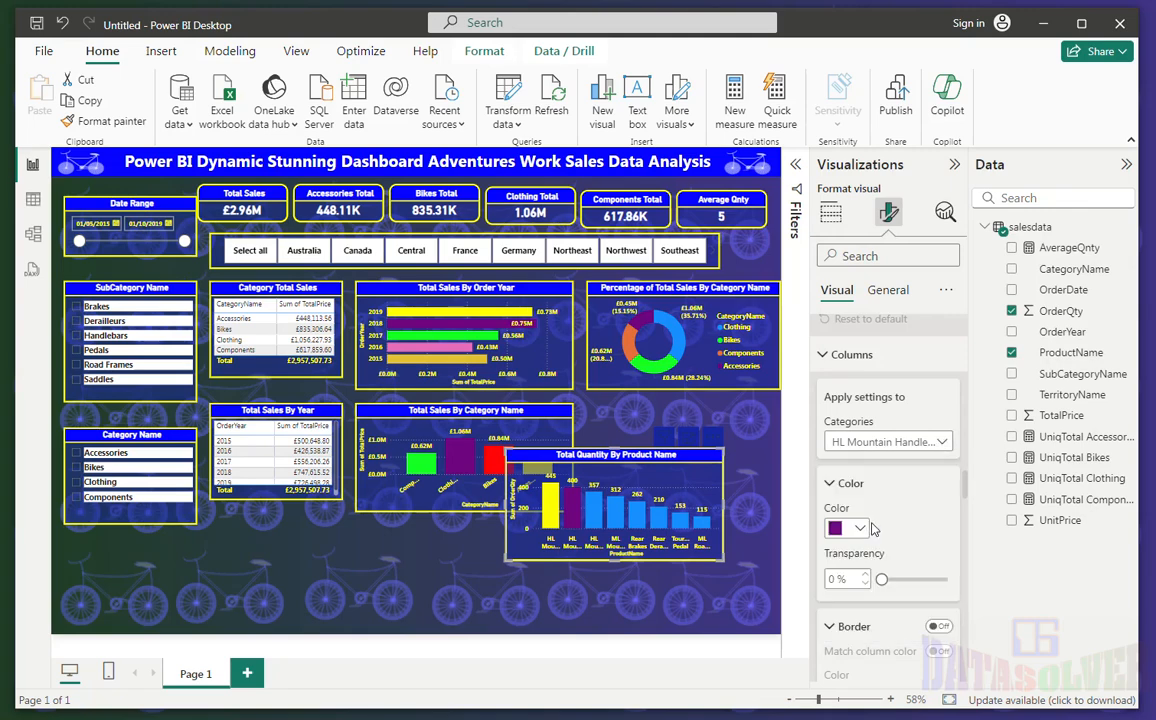
{"action": "left_click", "coordinate": [862, 528]}
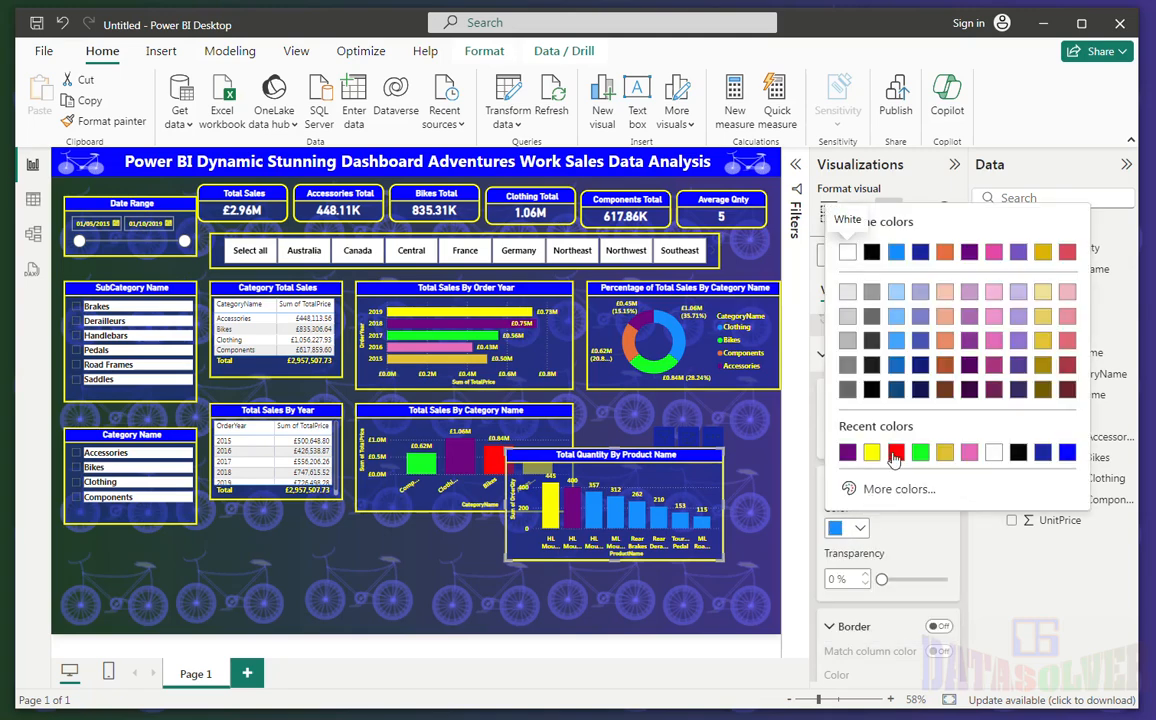
{"action": "left_click", "coordinate": [895, 455]}
- Set the color of the ML Mountain Seat Saddle column in the product quantity chart to green
{"action": "left_click", "coordinate": [868, 445]}
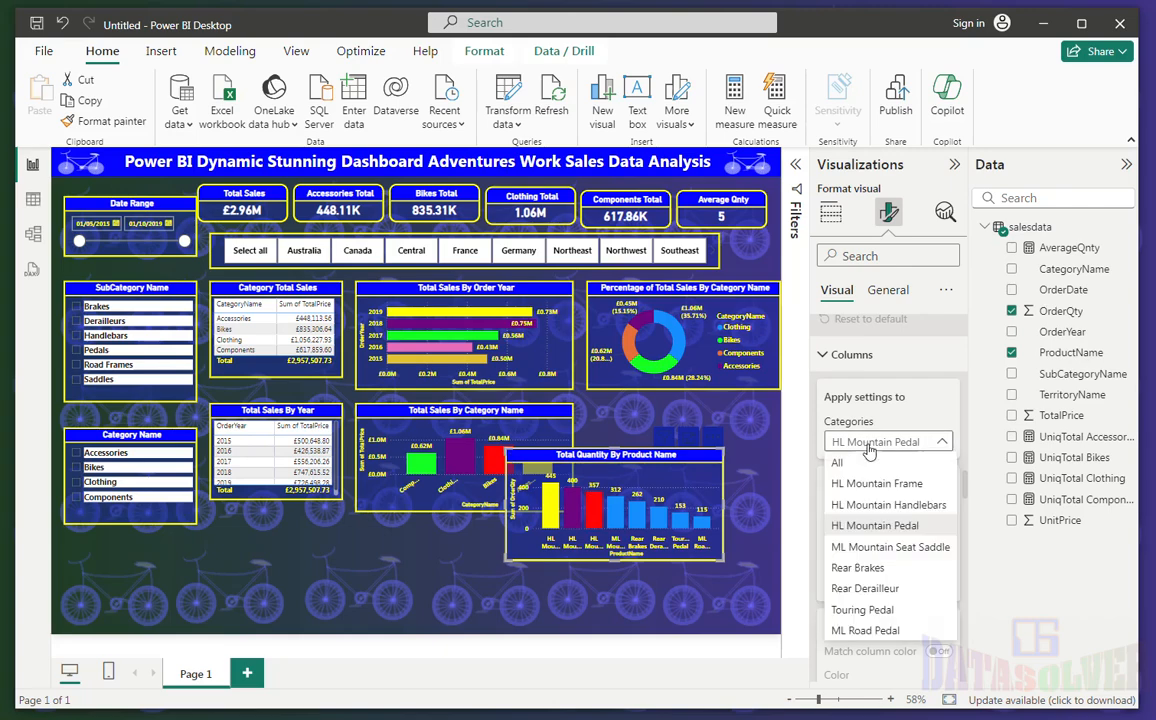
{"action": "left_click", "coordinate": [870, 544]}
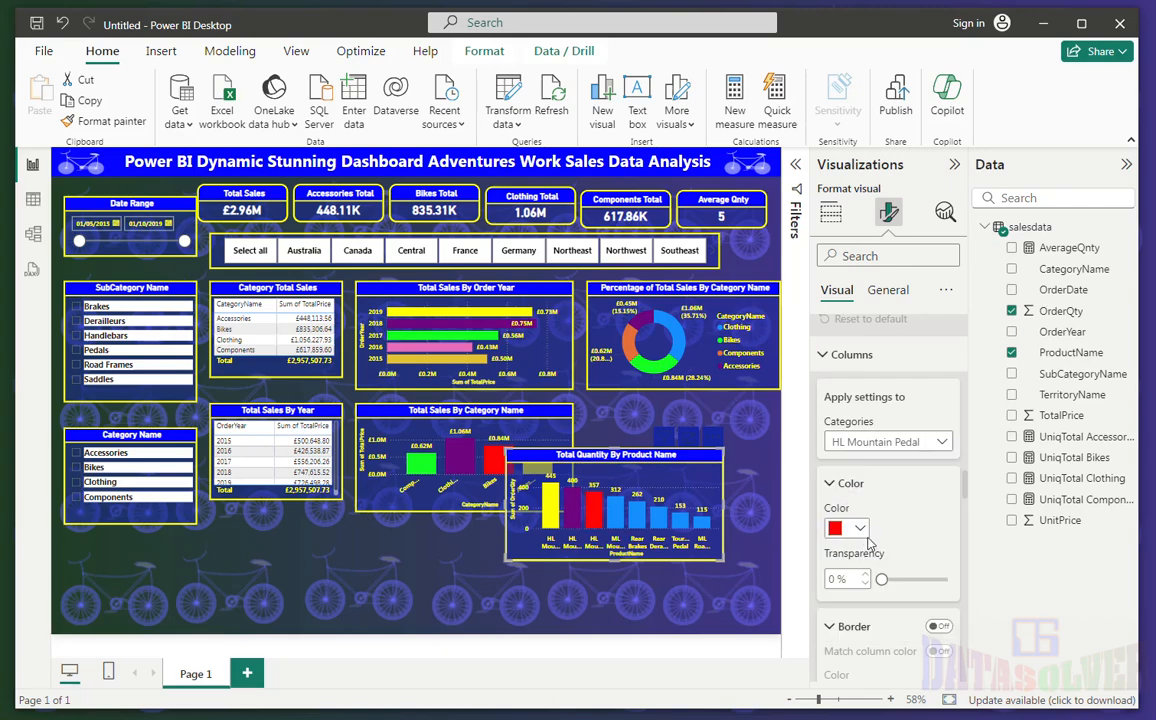
{"action": "left_click", "coordinate": [860, 528]}
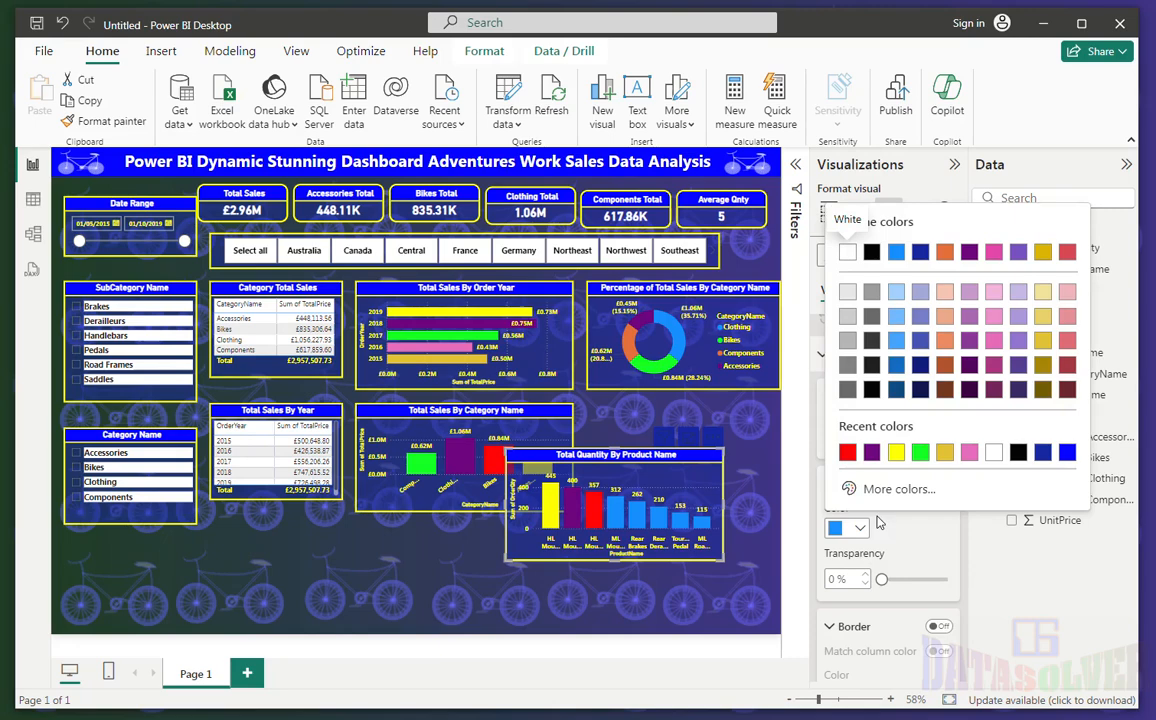
{"action": "left_click", "coordinate": [919, 452]}
- Set the color of the Rear Brakes column in the product quantity chart to the recent gold shade
{"action": "left_click", "coordinate": [866, 443]}
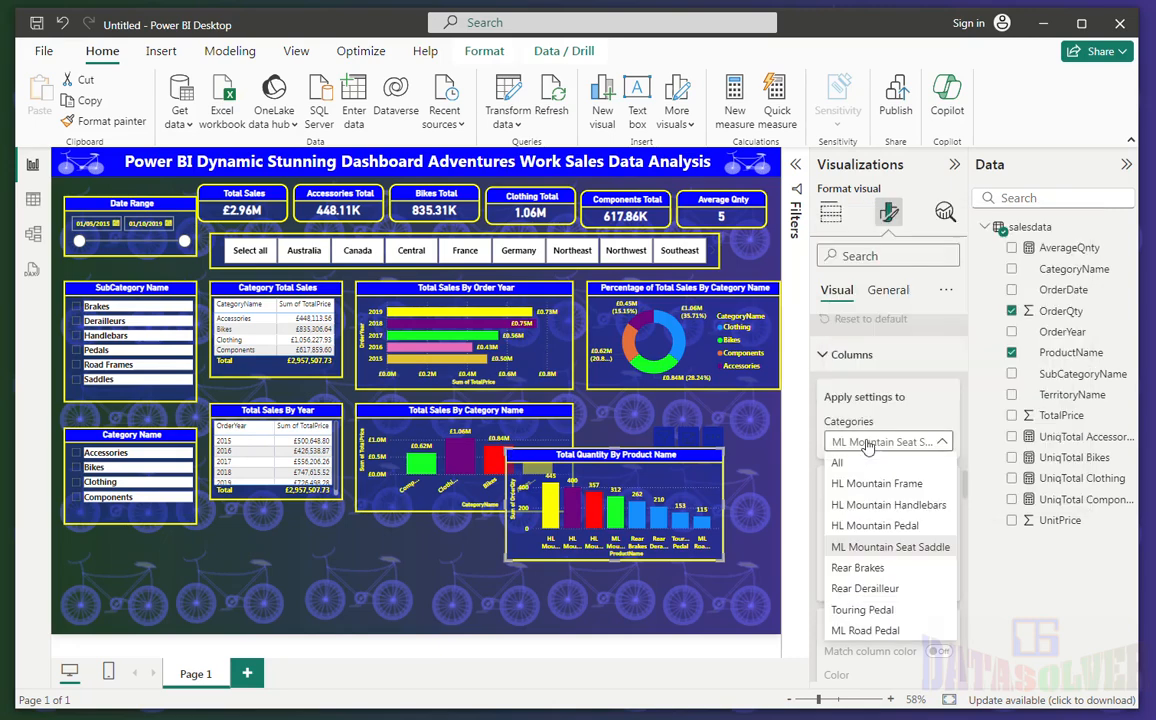
{"action": "left_click", "coordinate": [858, 567]}
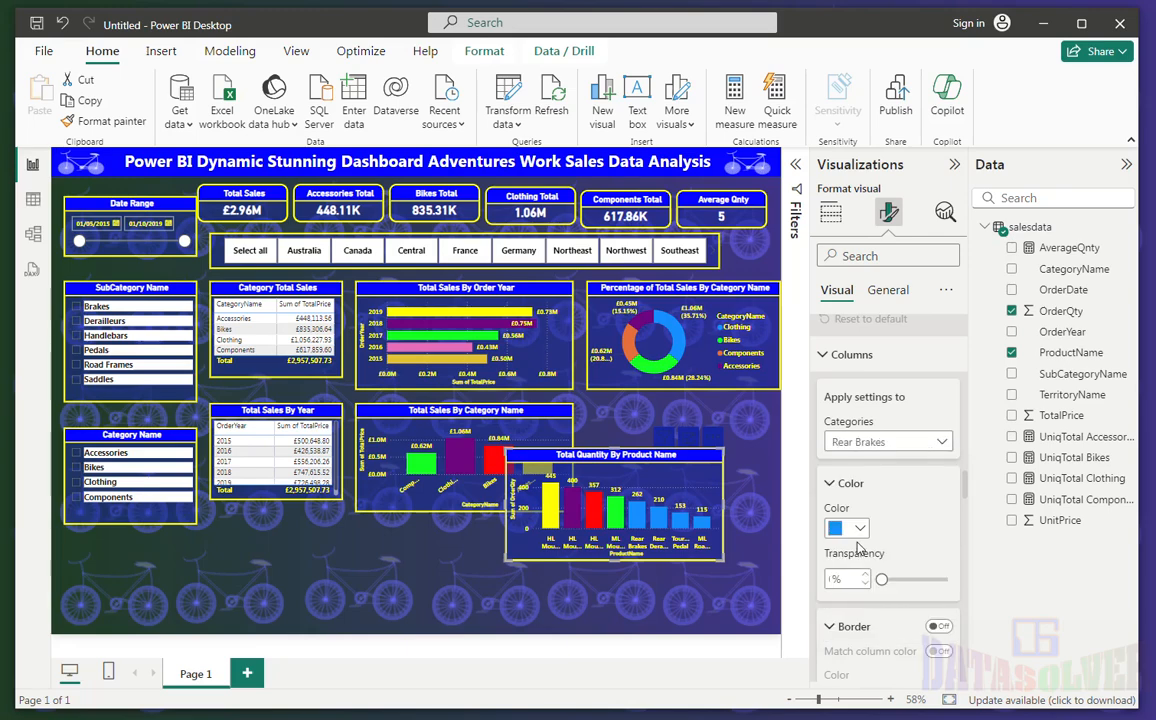
{"action": "left_click", "coordinate": [860, 528]}
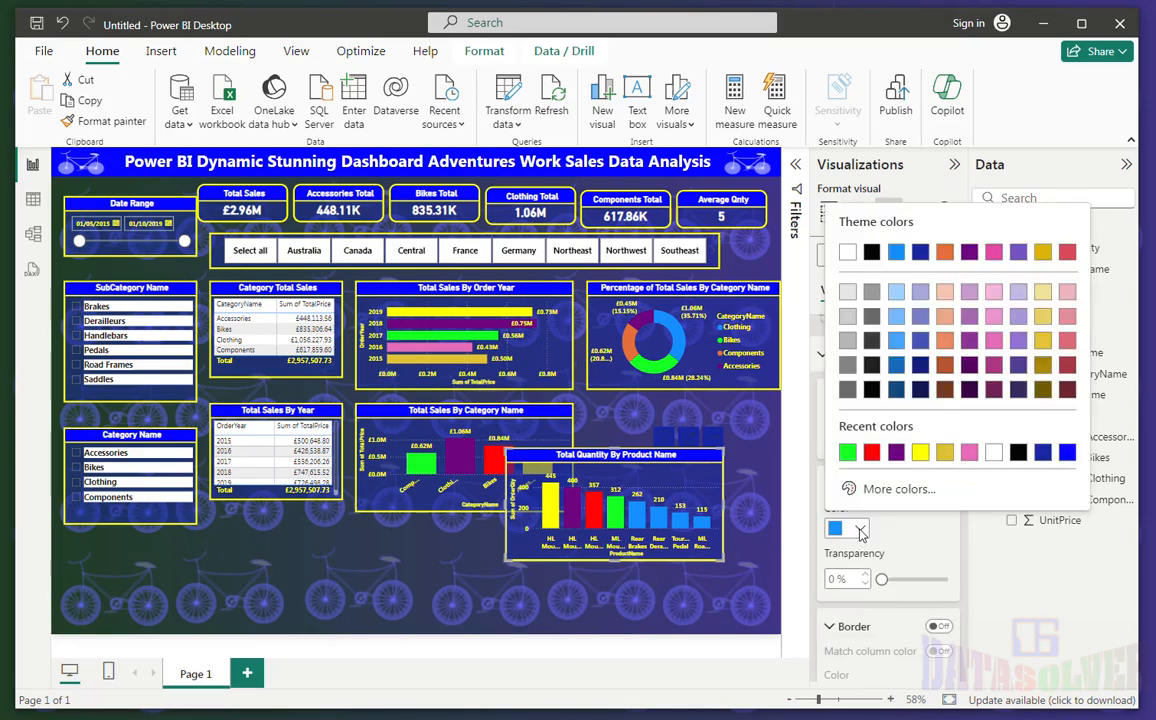
{"action": "left_click", "coordinate": [942, 453]}
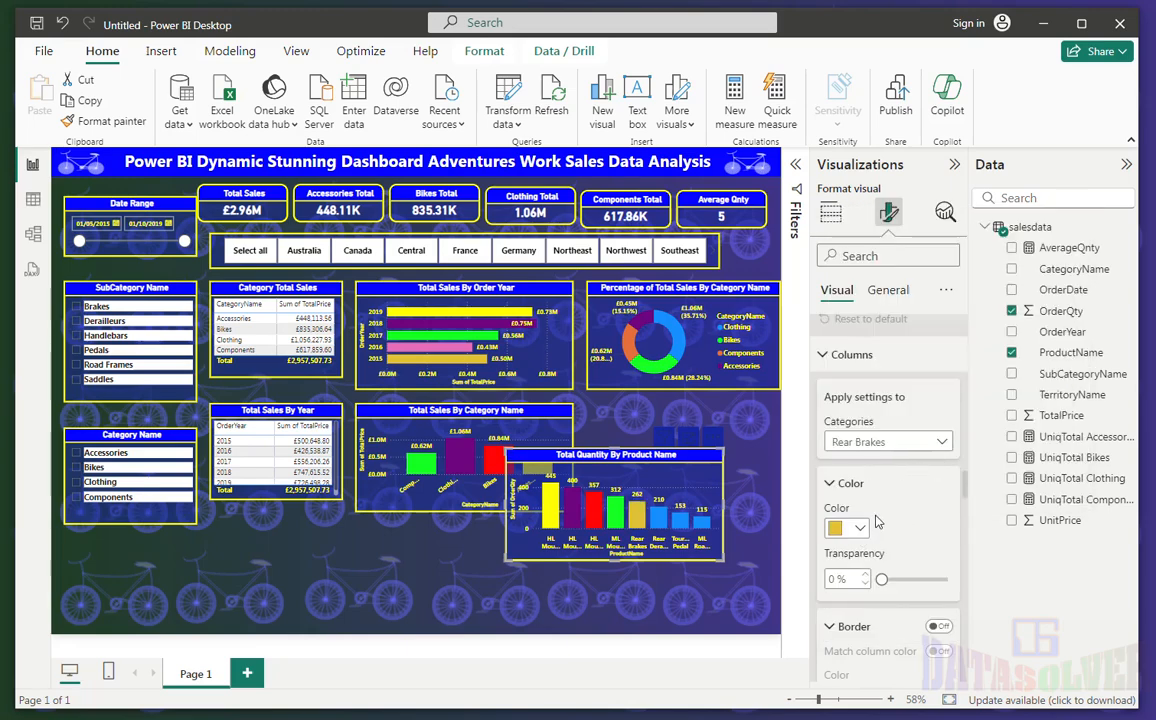
- Set the color of the Rear Derailleur column in the product quantity chart to the recent pink shade
{"action": "left_click", "coordinate": [877, 445]}
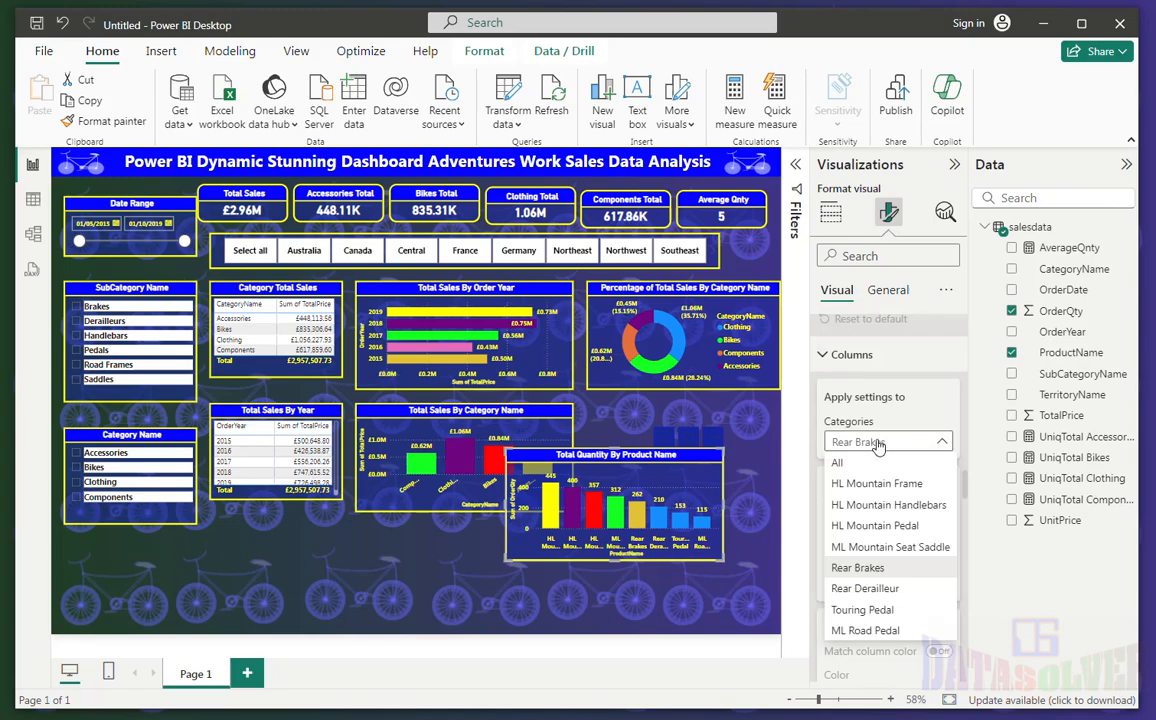
{"action": "left_click", "coordinate": [855, 569]}
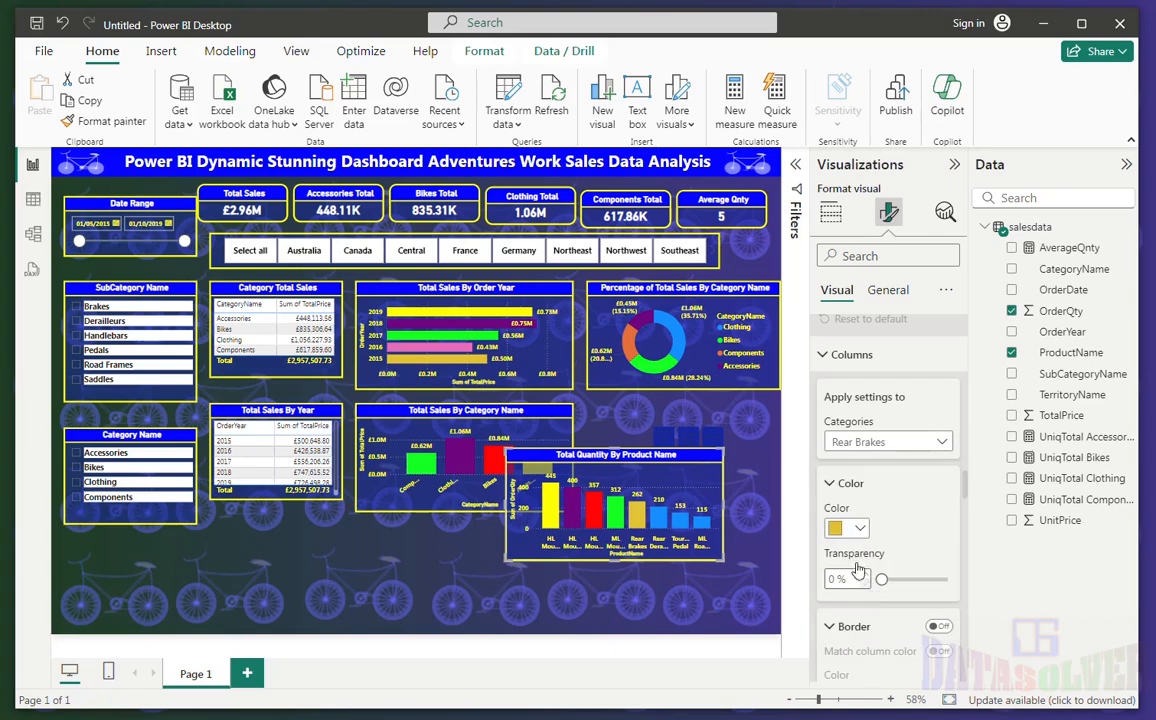
{"action": "left_click", "coordinate": [846, 528]}
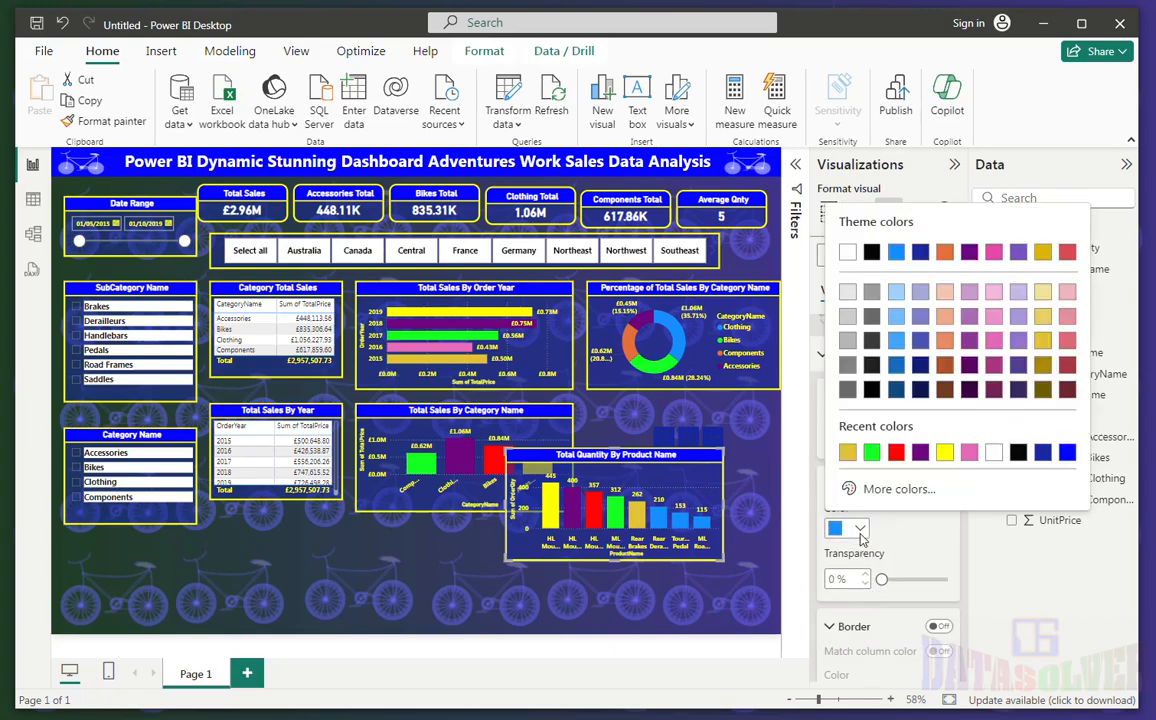
{"action": "left_click", "coordinate": [969, 458]}
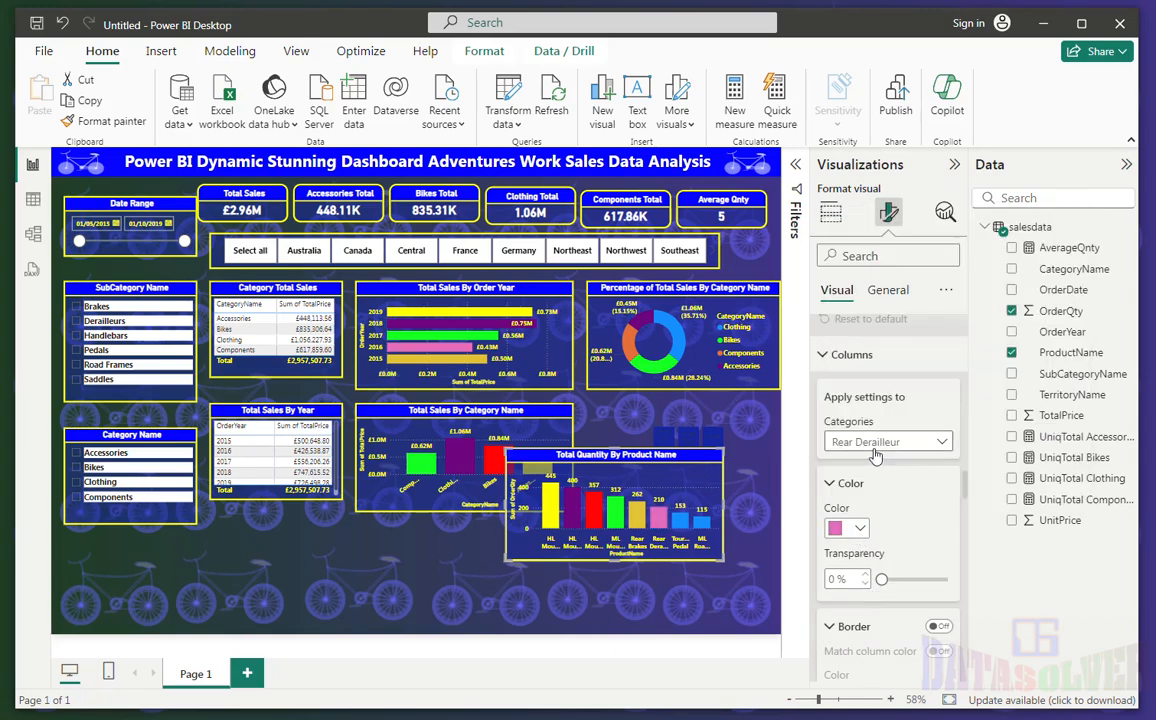
- Set the color of the Touring Pedal column in the product quantity chart to a light orange theme shade
{"action": "left_click", "coordinate": [875, 452]}
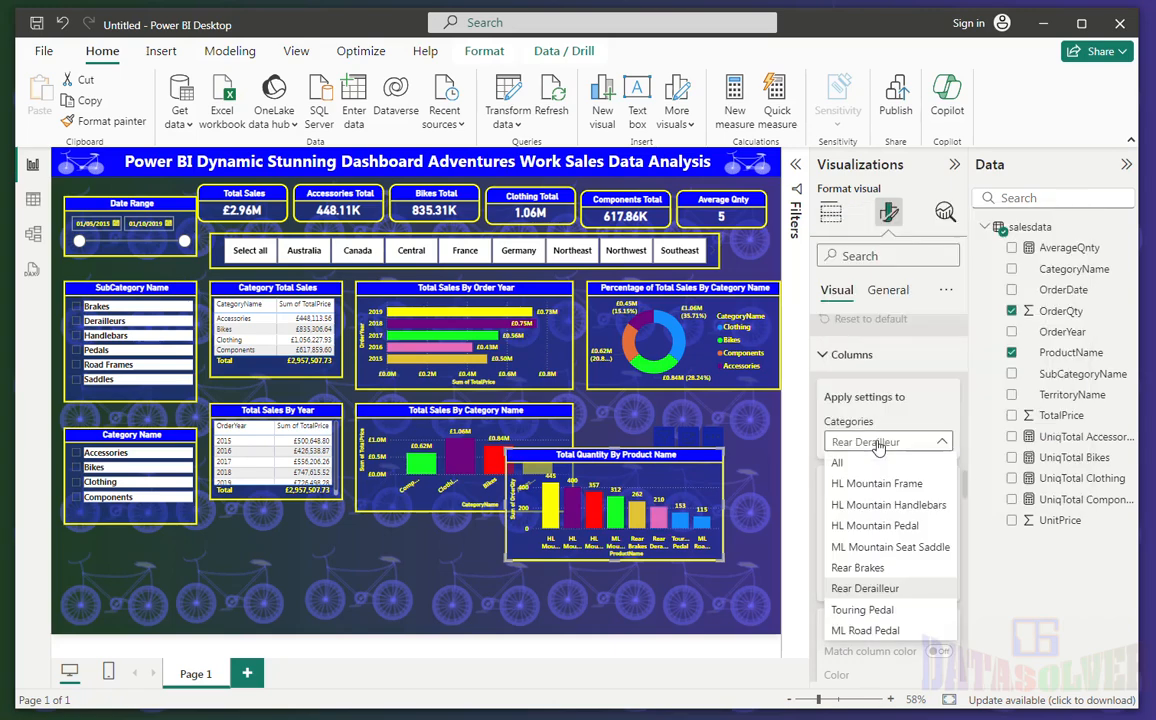
{"action": "left_click", "coordinate": [862, 612]}
{"action": "left_click", "coordinate": [860, 530]}
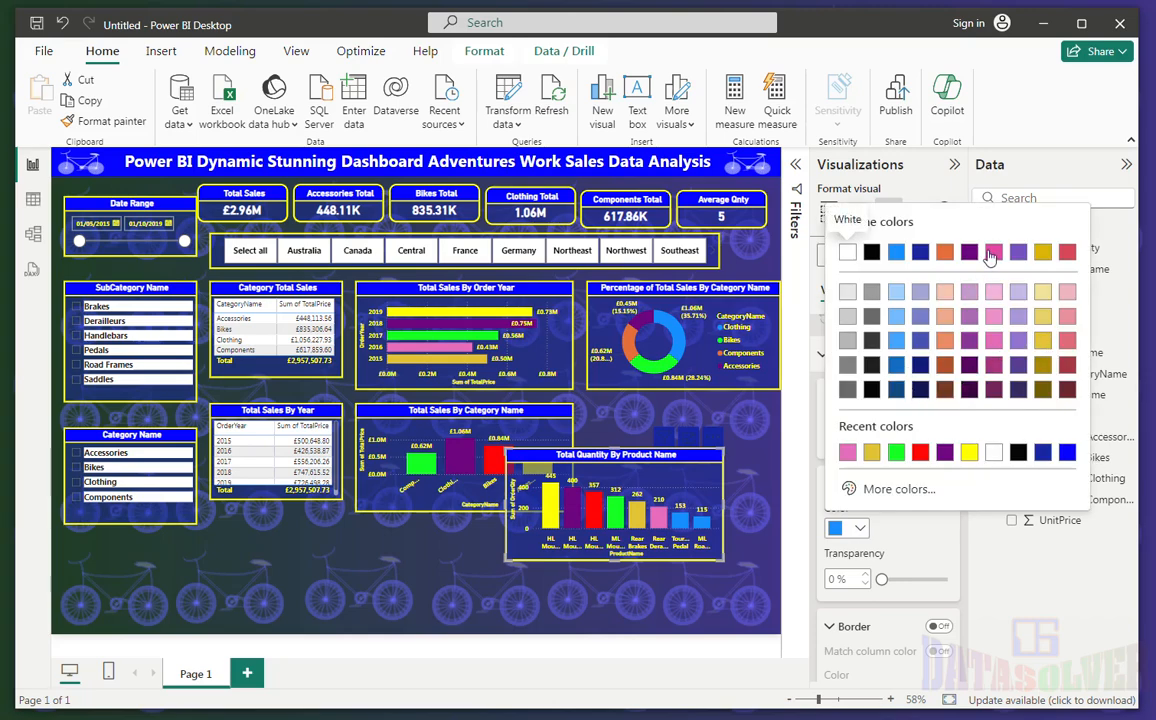
{"action": "left_click", "coordinate": [943, 341]}
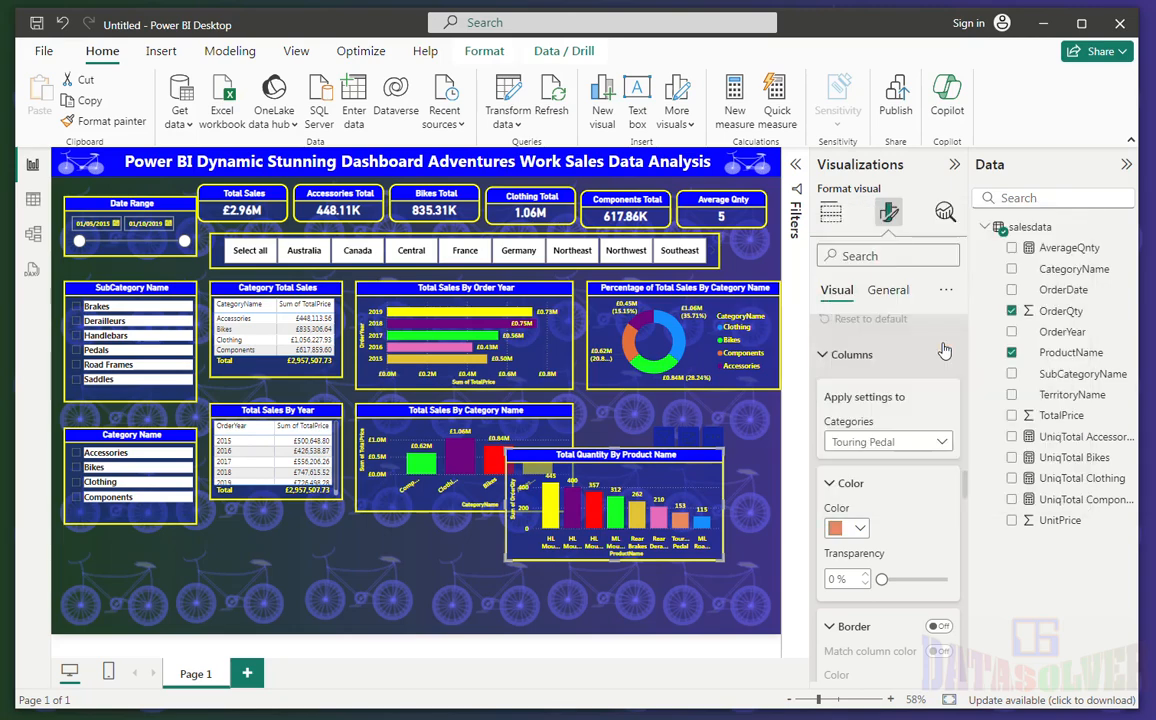
- Set the color of the ML Road Pedal column to the palest yellow theme shade and deselect the chart
{"action": "left_click", "coordinate": [878, 442]}
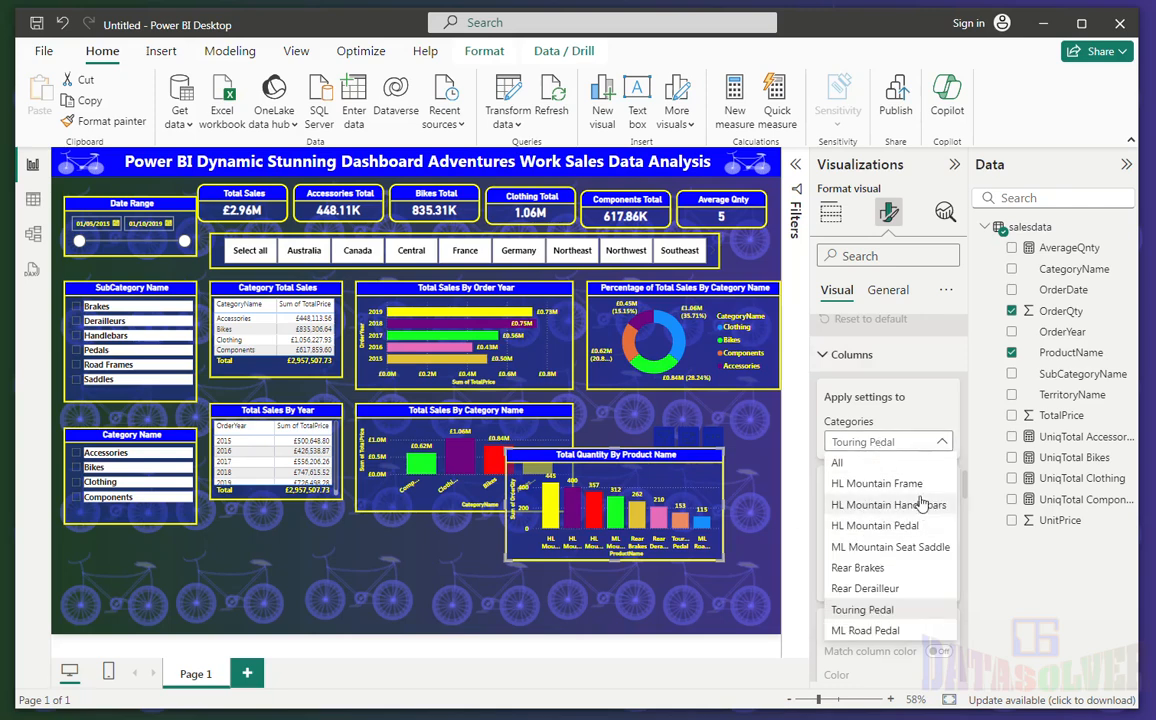
{"action": "left_click", "coordinate": [864, 631]}
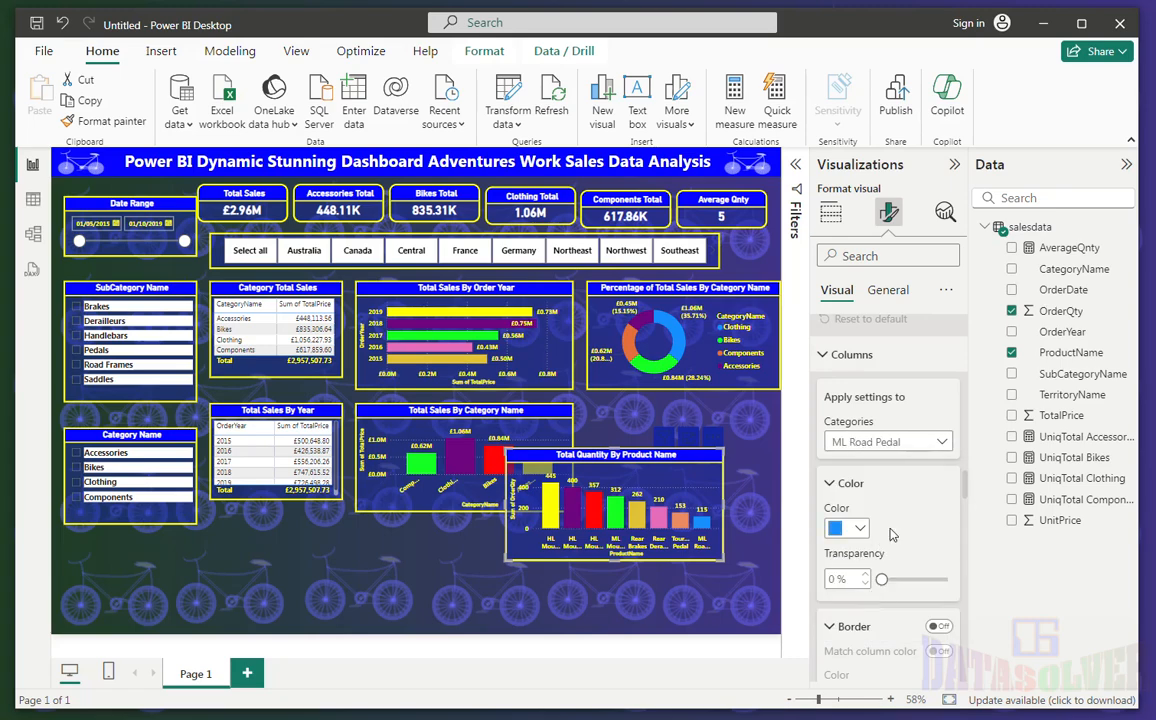
{"action": "left_click", "coordinate": [860, 530]}
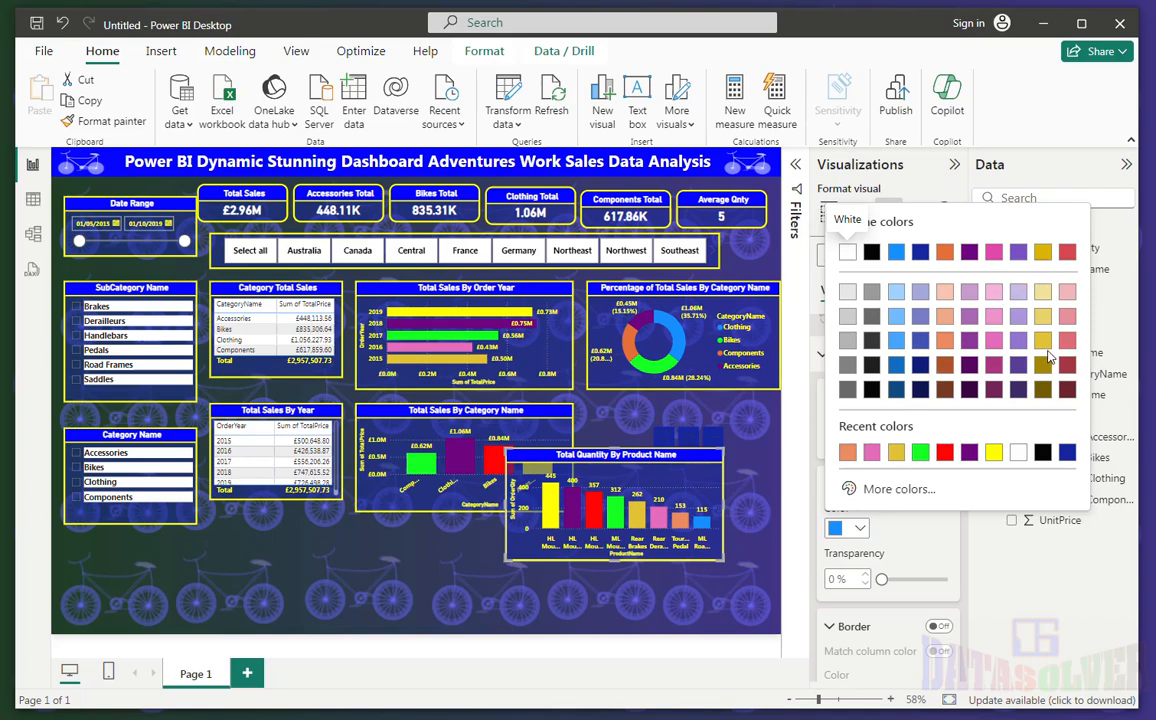
{"action": "left_click", "coordinate": [1041, 294]}
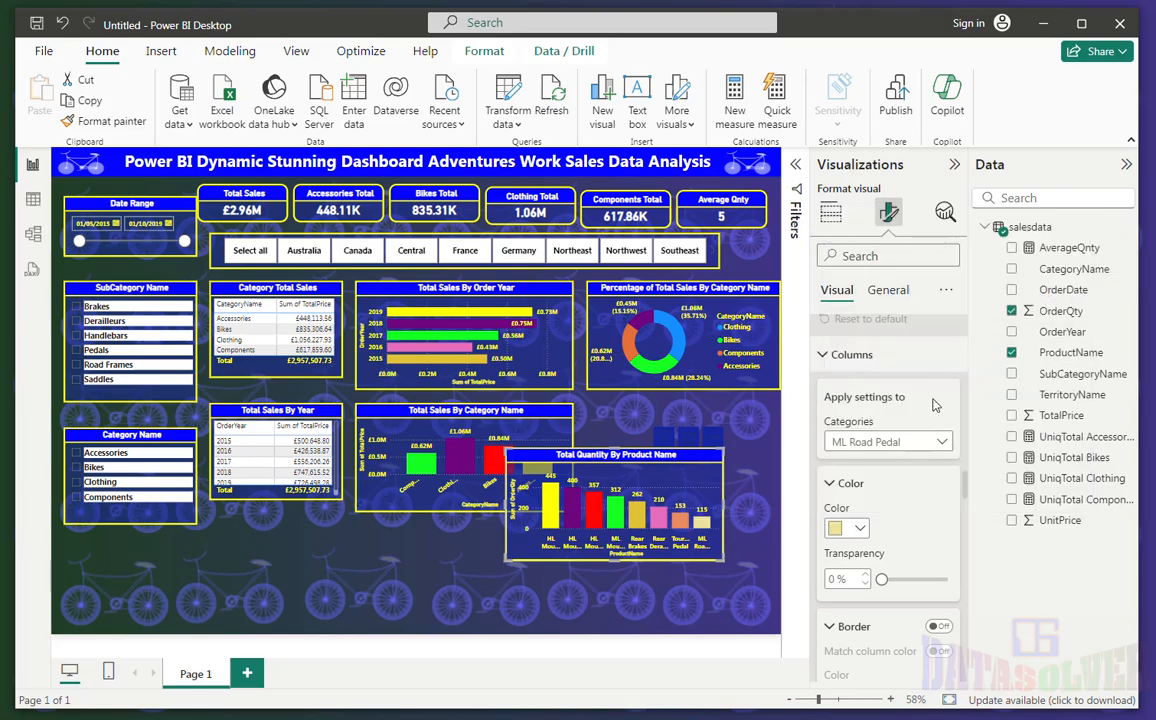
{"action": "left_click", "coordinate": [419, 551]}
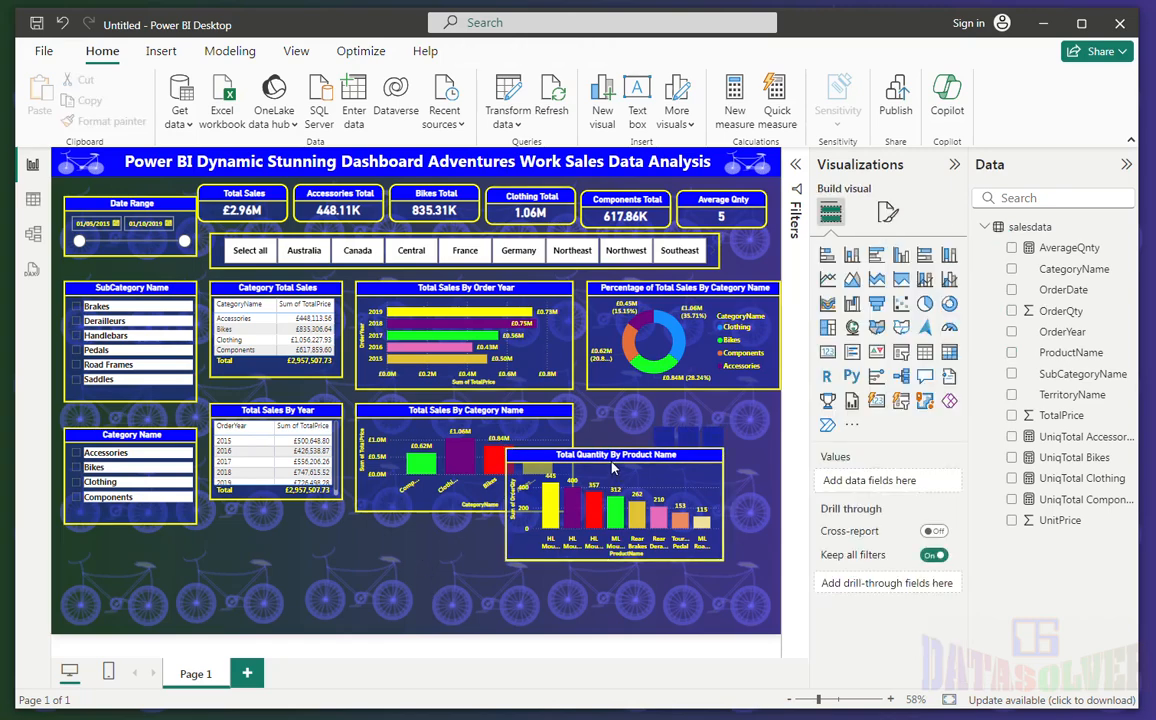
- Move the Total Quantity By Product Name chart directly below the donut chart and narrow it to the donut's width
{"action": "left_click_drag", "start_coordinate": [616, 458], "coordinate": [673, 409]}
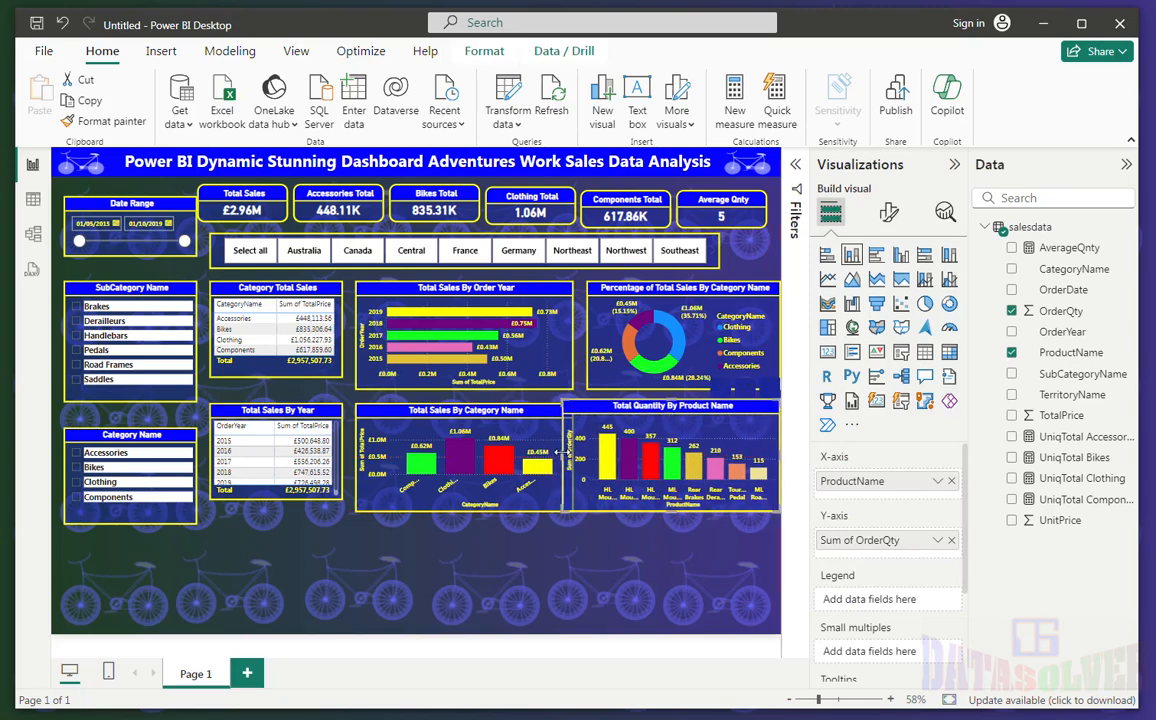
{"action": "left_click_drag", "start_coordinate": [561, 453], "coordinate": [587, 453]}
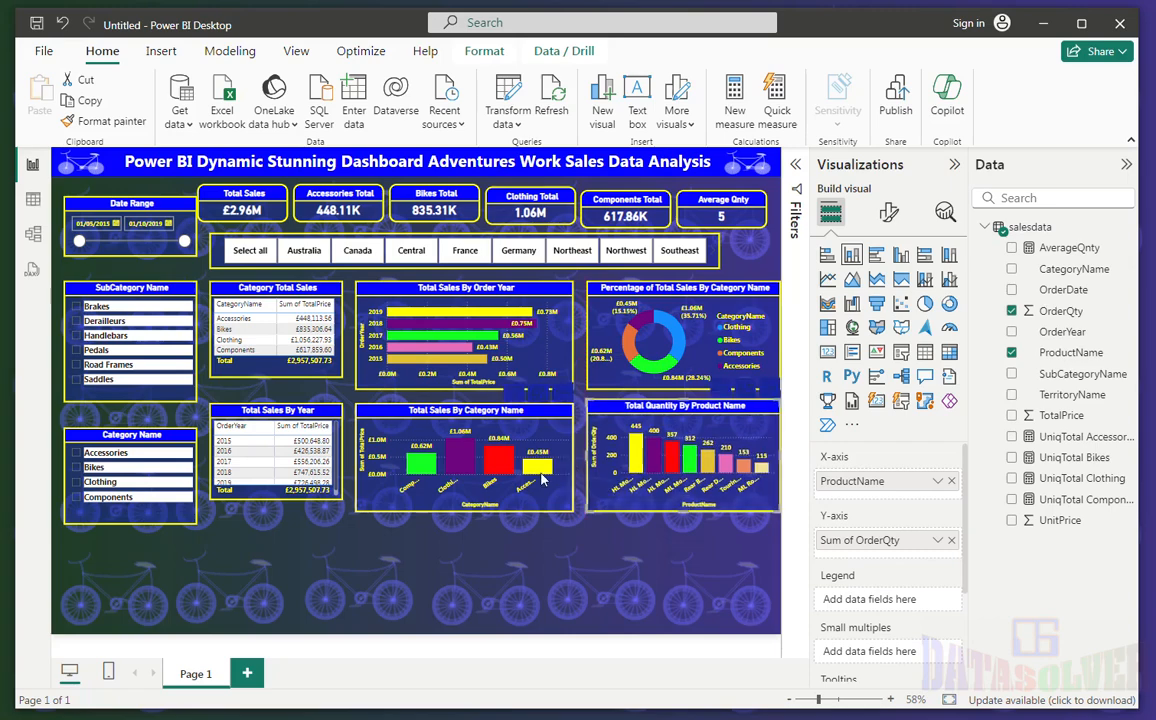
{"action": "left_click", "coordinate": [503, 547]}
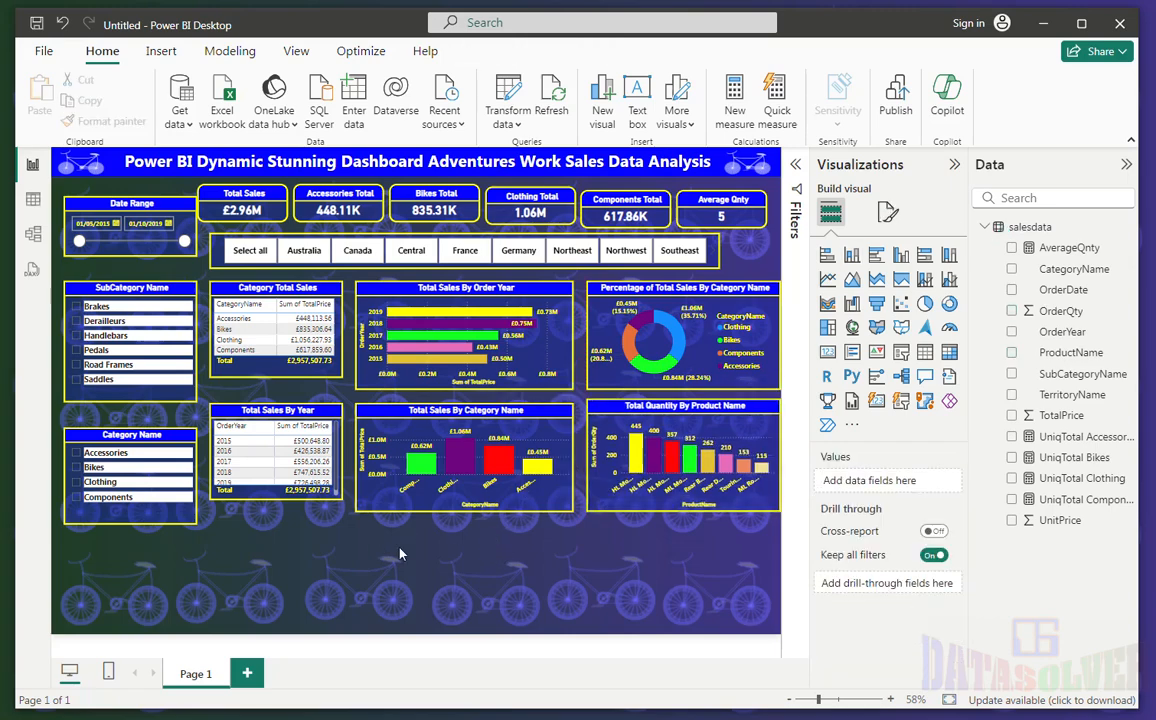
- Duplicate the Total Sales By Category Name column chart and place the copy below the product quantity chart
{"action": "left_click", "coordinate": [512, 417]}
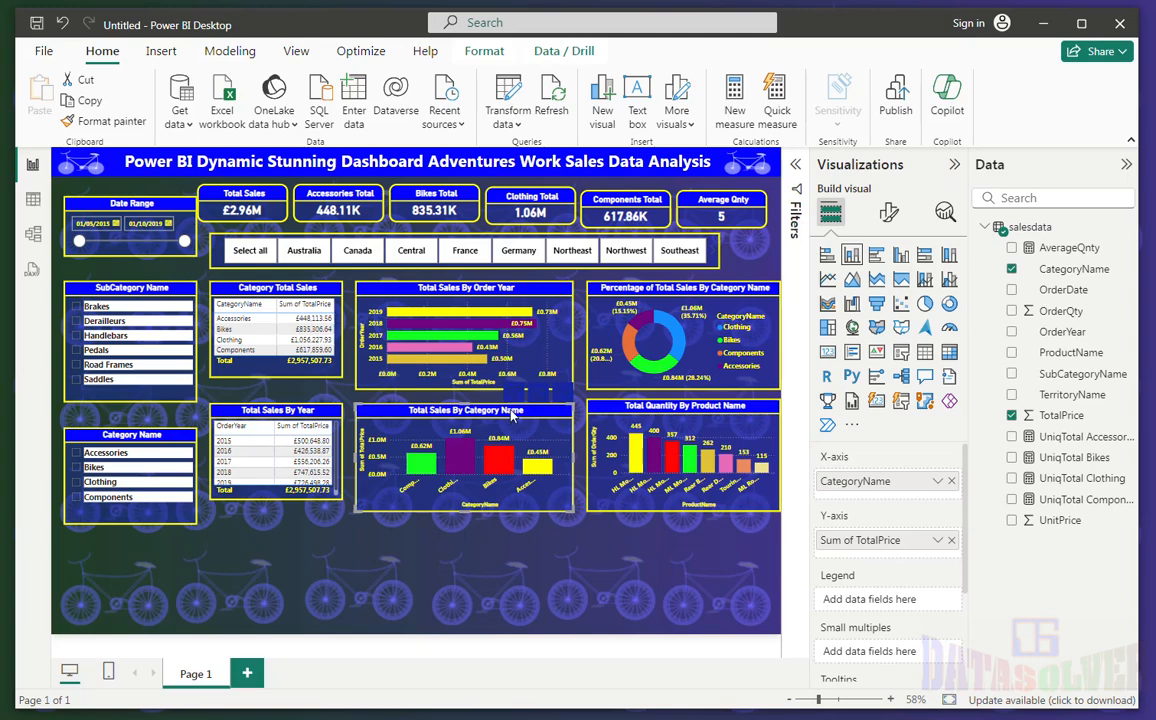
{"action": "key", "text": "ctrl+c"}
{"action": "key", "text": "ctrl+v"}
{"action": "left_click_drag", "start_coordinate": [515, 416], "coordinate": [682, 540]}
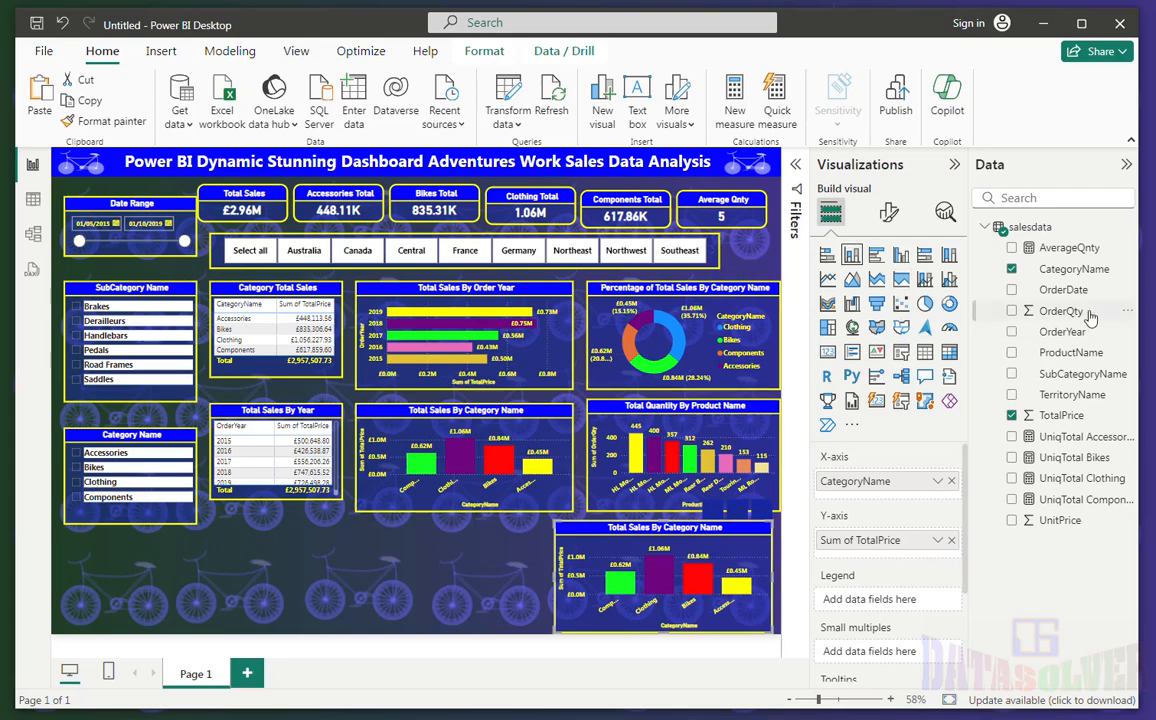
- Replace CategoryName with SubCategoryName in the copied chart and convert it to a pie chart
{"action": "left_click", "coordinate": [1012, 269]}
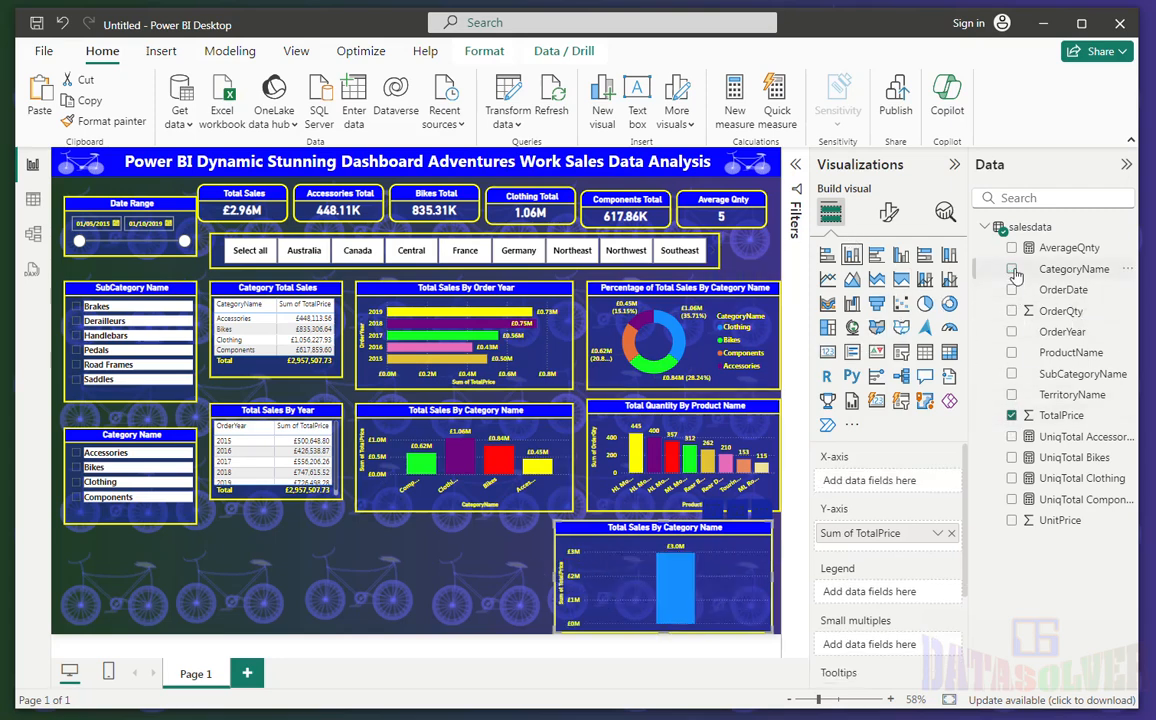
{"action": "left_click", "coordinate": [1012, 374]}
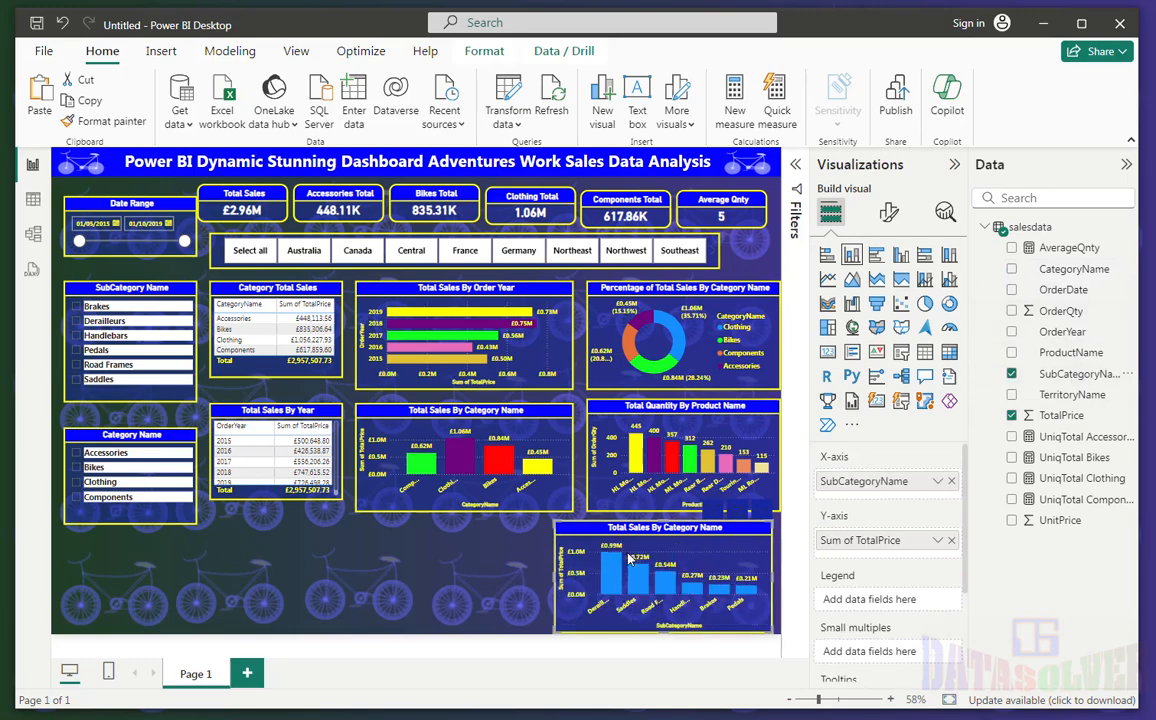
{"action": "left_click", "coordinate": [928, 305]}
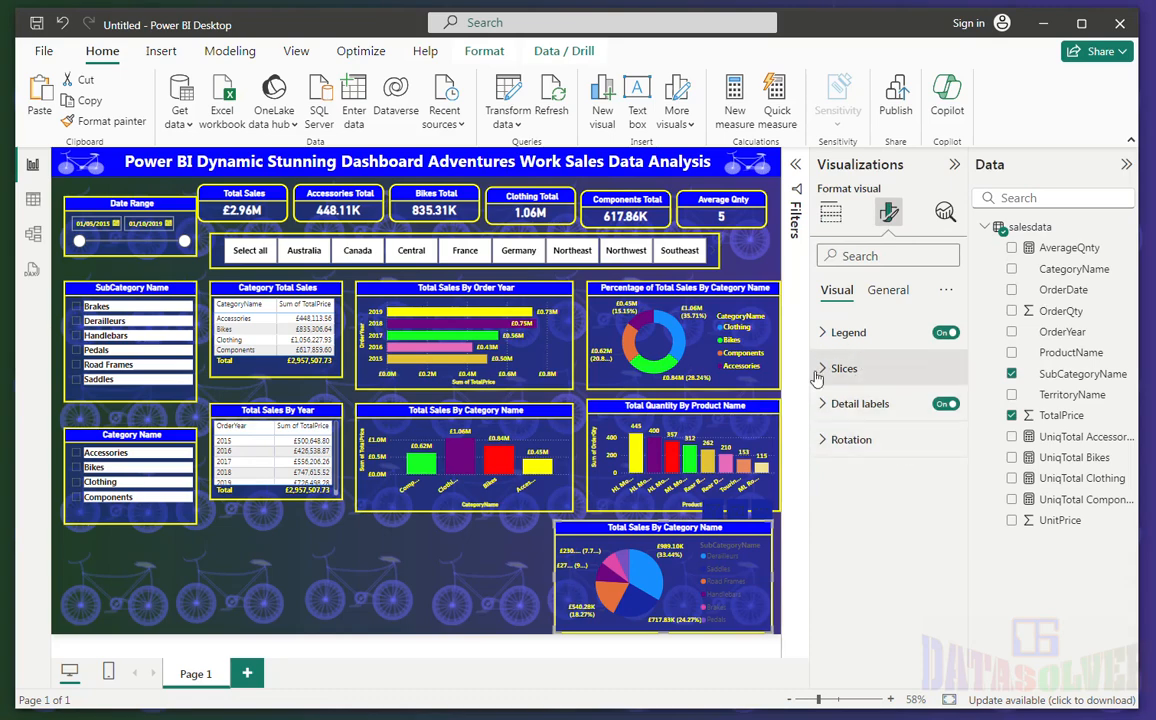
- Change the pie chart's title to "Total Sales By Sub Category" and narrow the chart from its left edge
{"action": "left_click", "coordinate": [887, 290]}
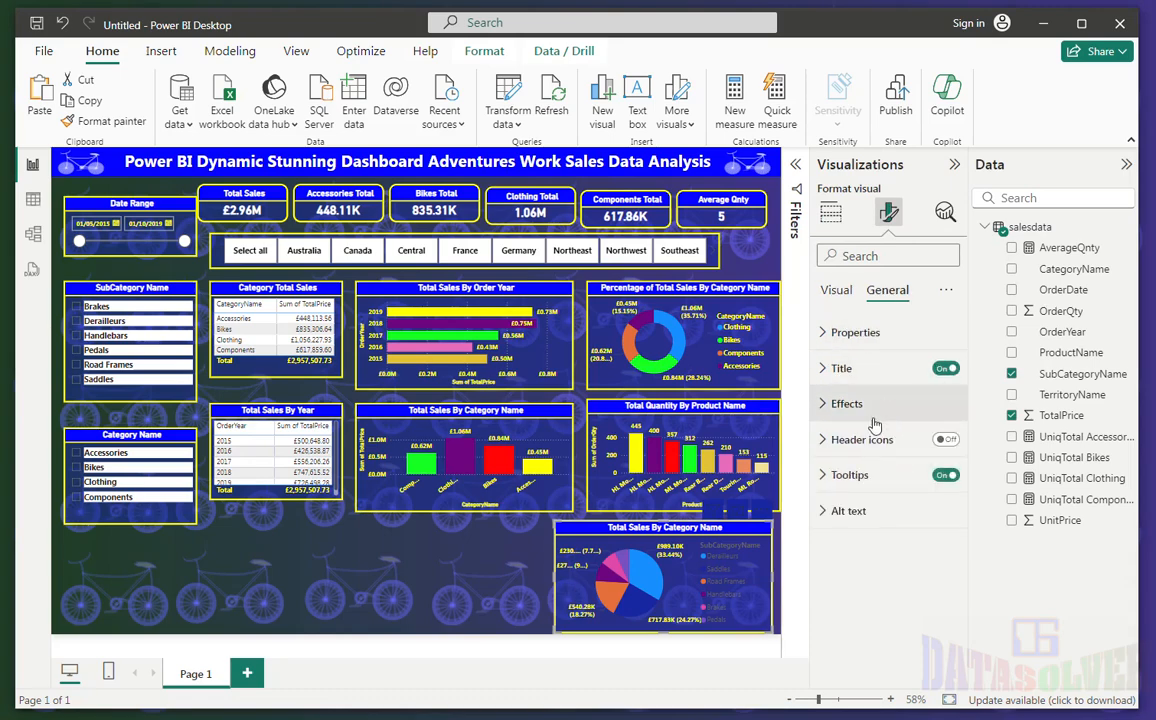
{"action": "left_click", "coordinate": [843, 369]}
{"action": "triple_click", "coordinate": [873, 455]}
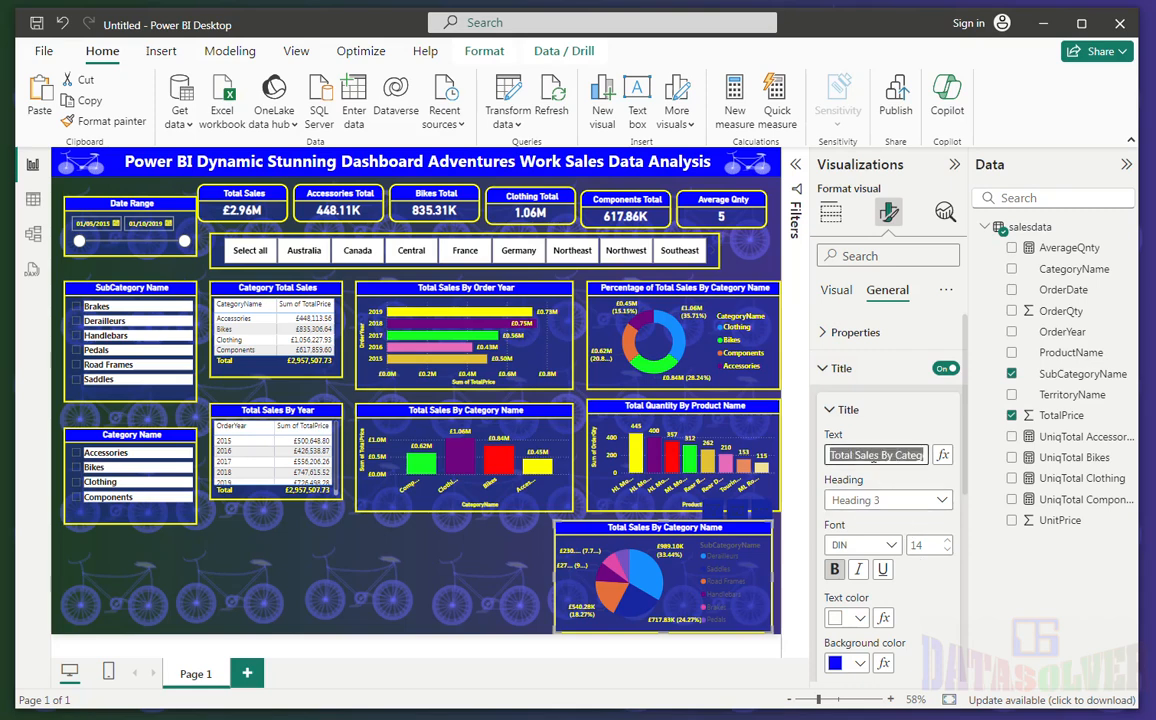
{"action": "key", "text": "ctrl+v"}
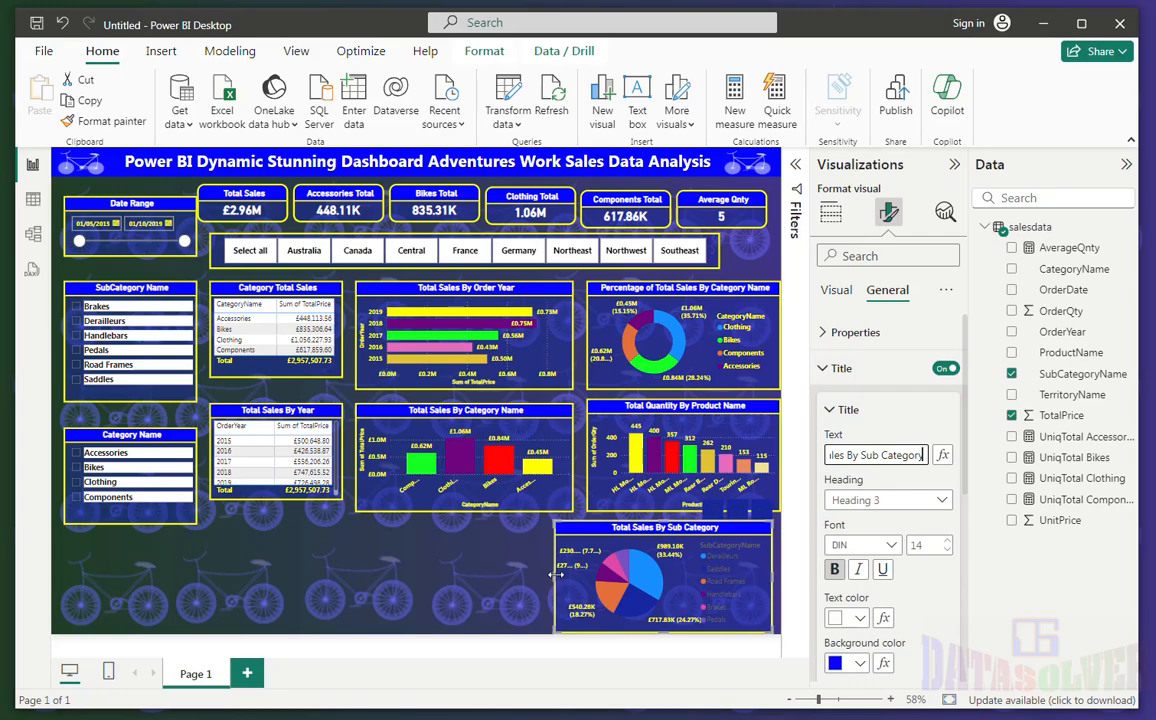
{"action": "left_click_drag", "start_coordinate": [555, 575], "coordinate": [579, 575]}
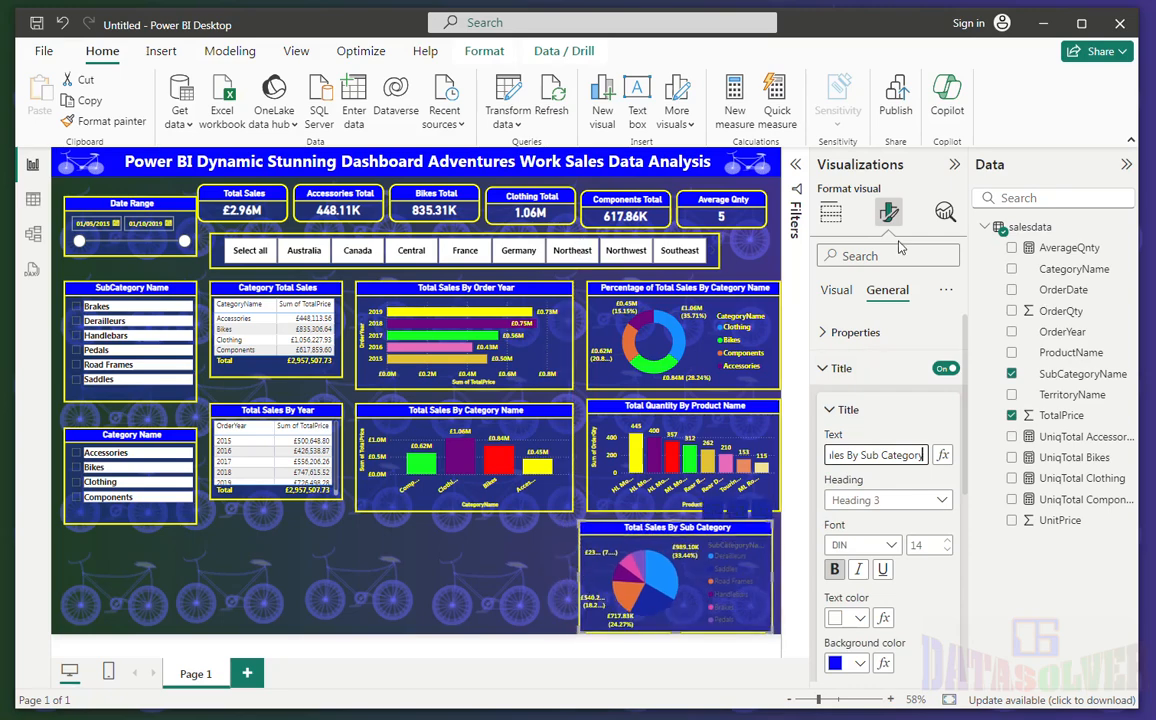
- Make the legend text of the Total Sales By Sub Category pie chart yellow and bold
{"action": "left_click", "coordinate": [836, 290]}
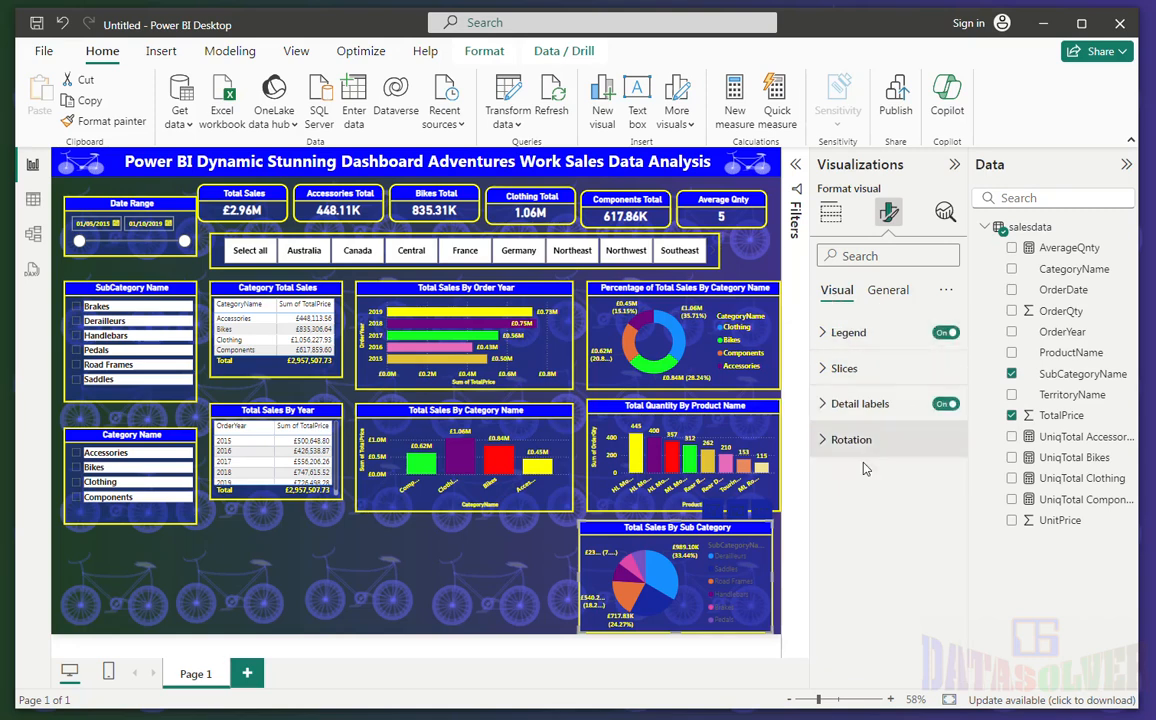
{"action": "left_click", "coordinate": [888, 332]}
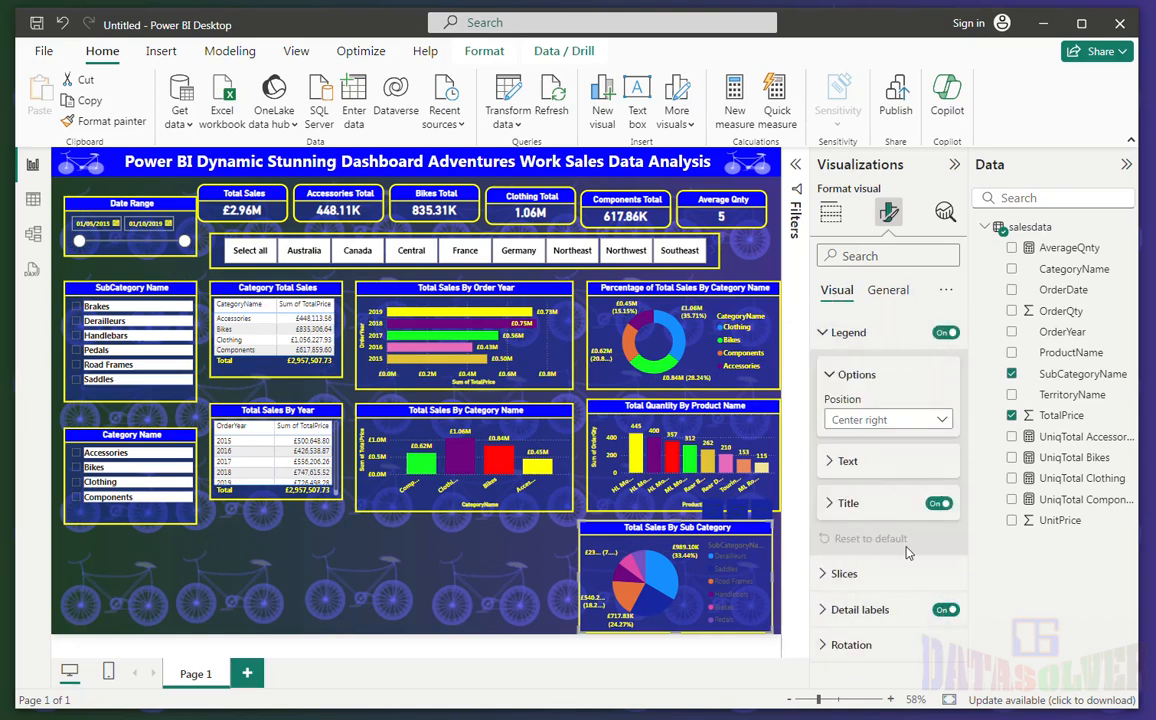
{"action": "left_click", "coordinate": [848, 503]}
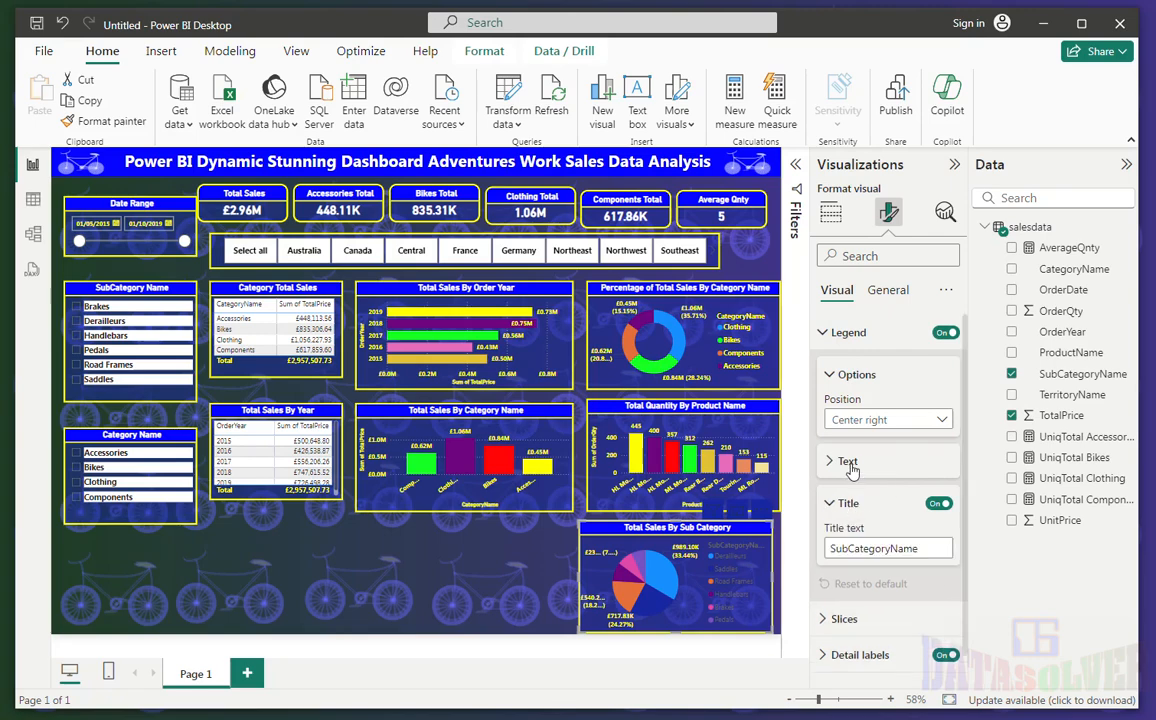
{"action": "left_click", "coordinate": [848, 462]}
{"action": "left_click", "coordinate": [845, 578]}
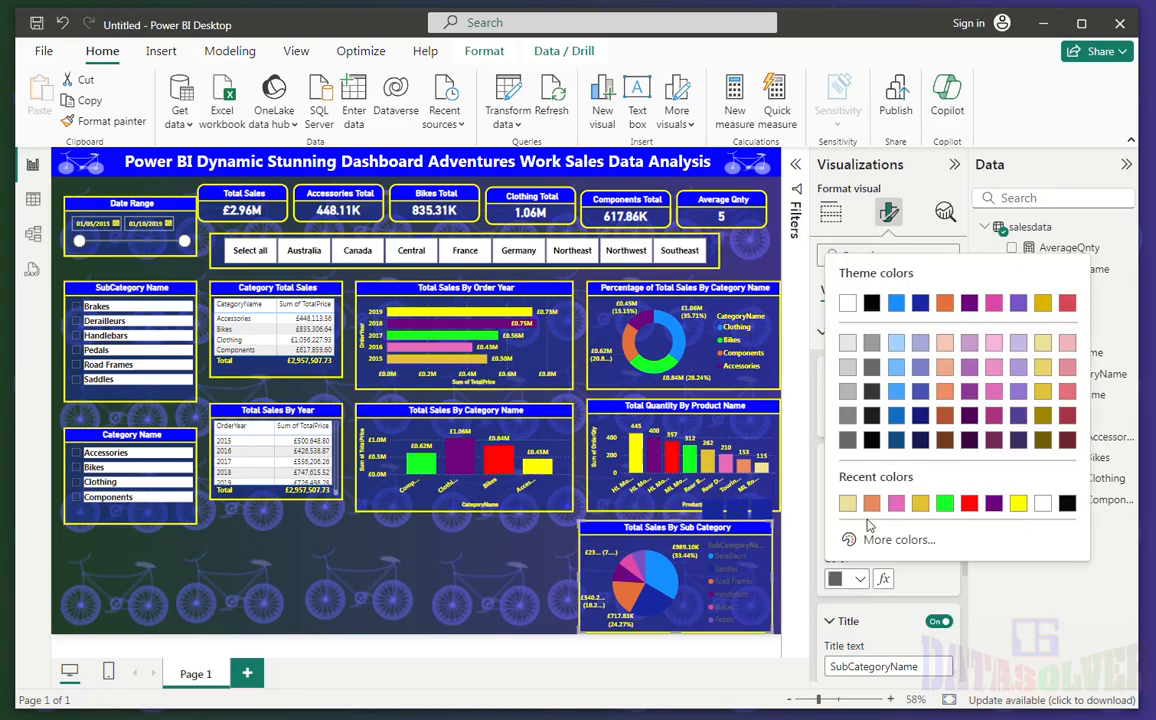
{"action": "left_click", "coordinate": [1018, 505]}
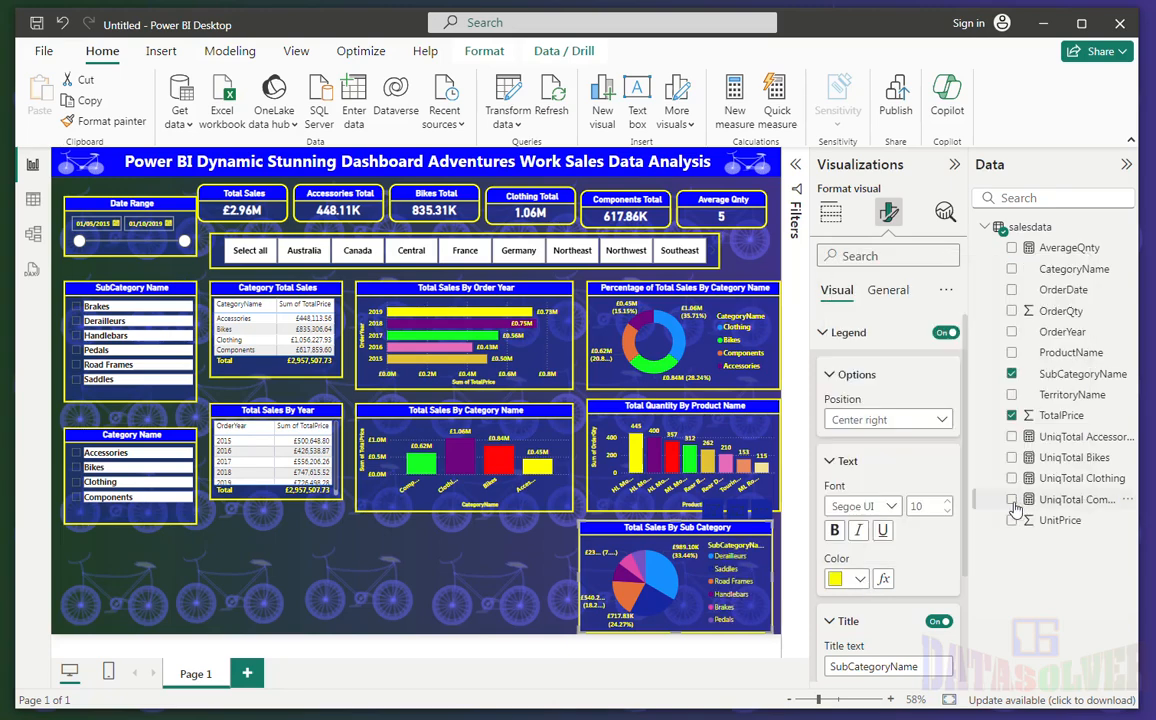
{"action": "left_click", "coordinate": [834, 531]}
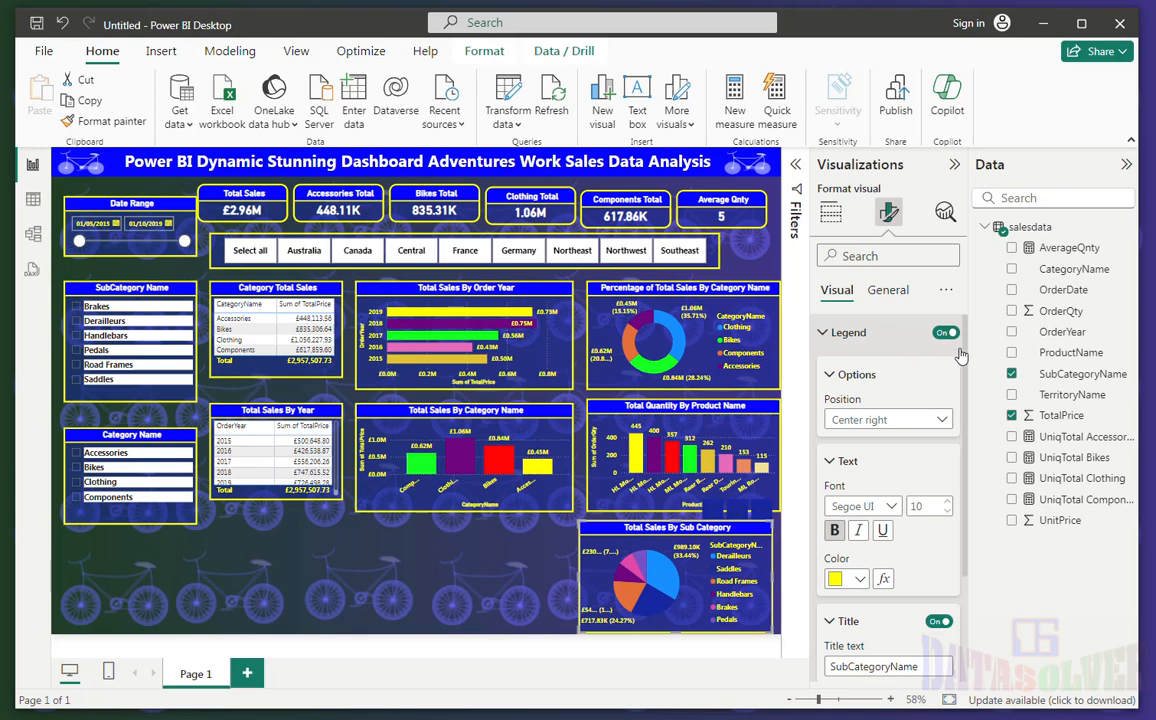
- Expand all formatting categories of the pie chart and color its Saddles slice bright green
{"action": "left_click", "coordinate": [943, 290]}
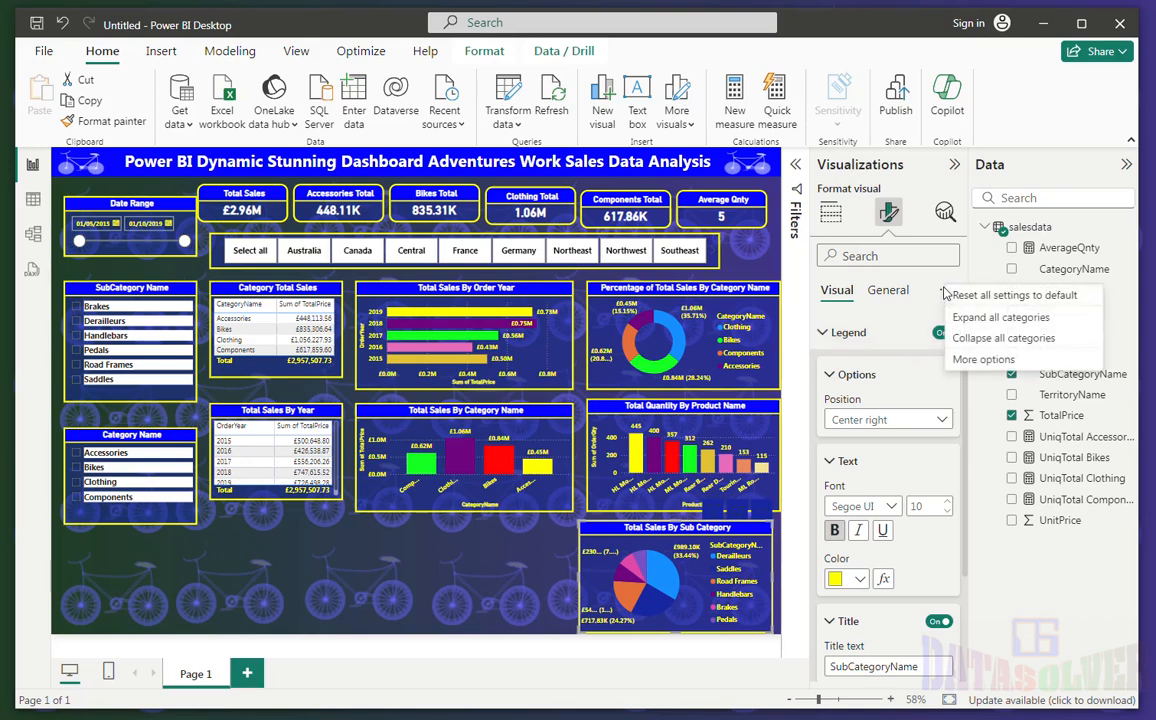
{"action": "left_click", "coordinate": [980, 320]}
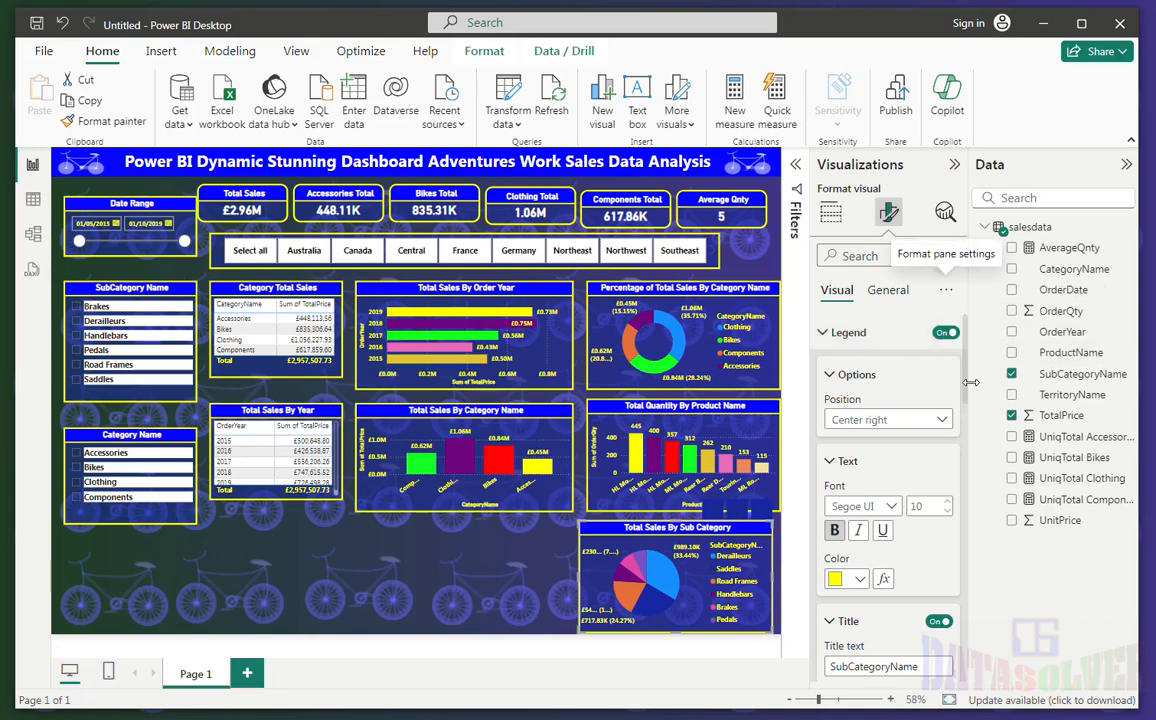
{"action": "left_click", "coordinate": [946, 290]}
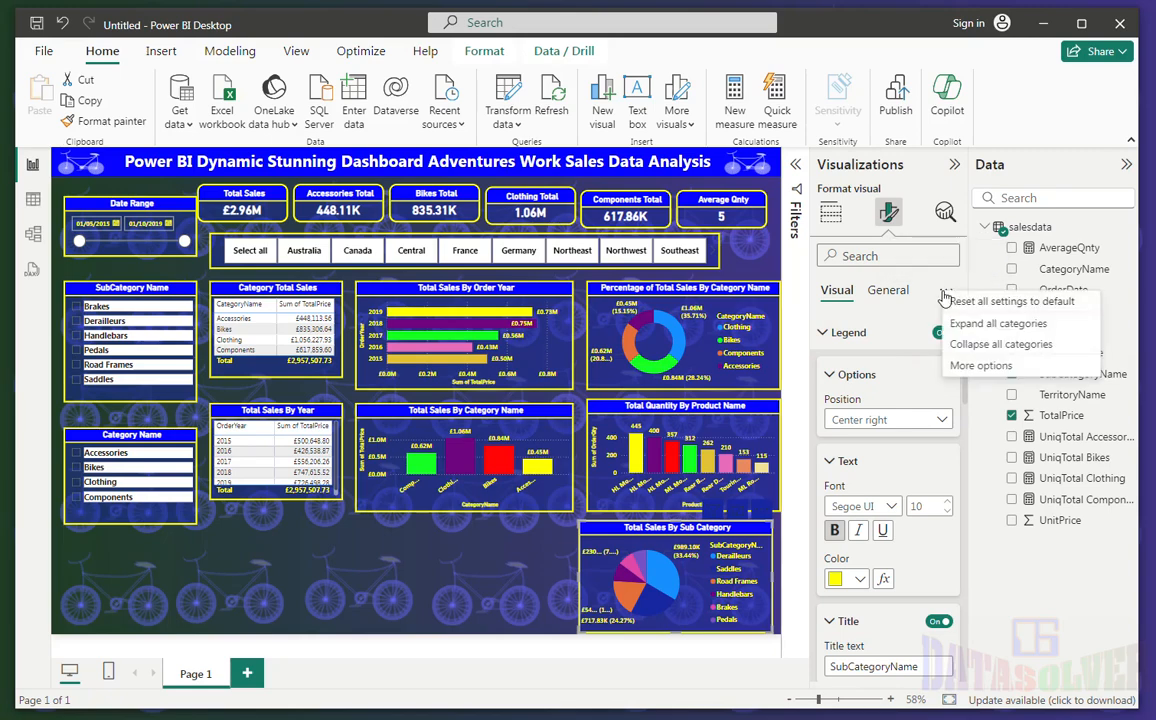
{"action": "left_click", "coordinate": [962, 326]}
{"action": "scroll", "coordinate": [956, 449], "scroll_direction": "down", "scroll_amount": 10}
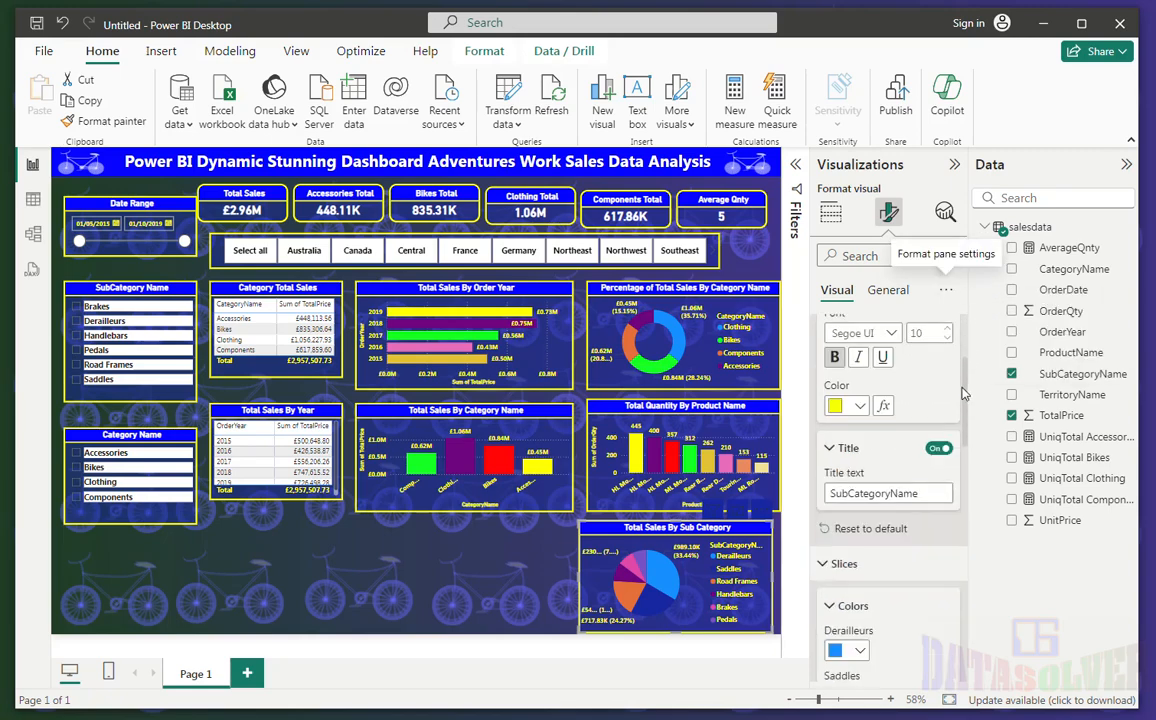
{"action": "scroll", "coordinate": [956, 449], "scroll_direction": "down", "scroll_amount": 2}
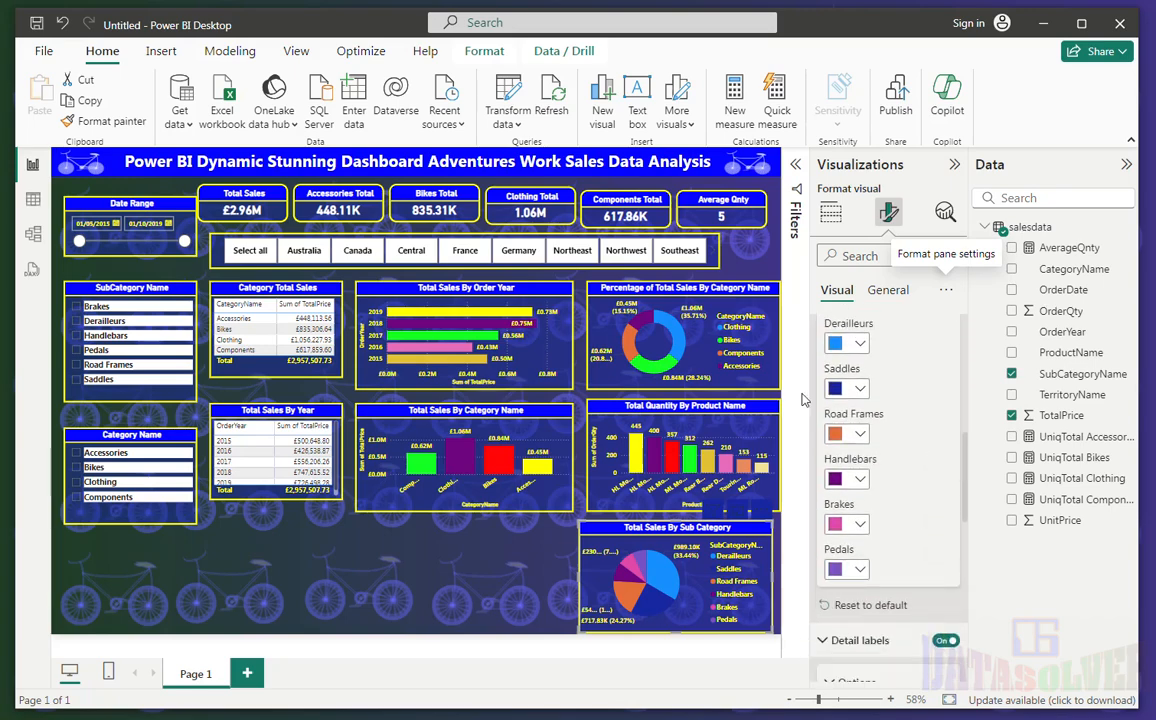
{"action": "left_click", "coordinate": [860, 390]}
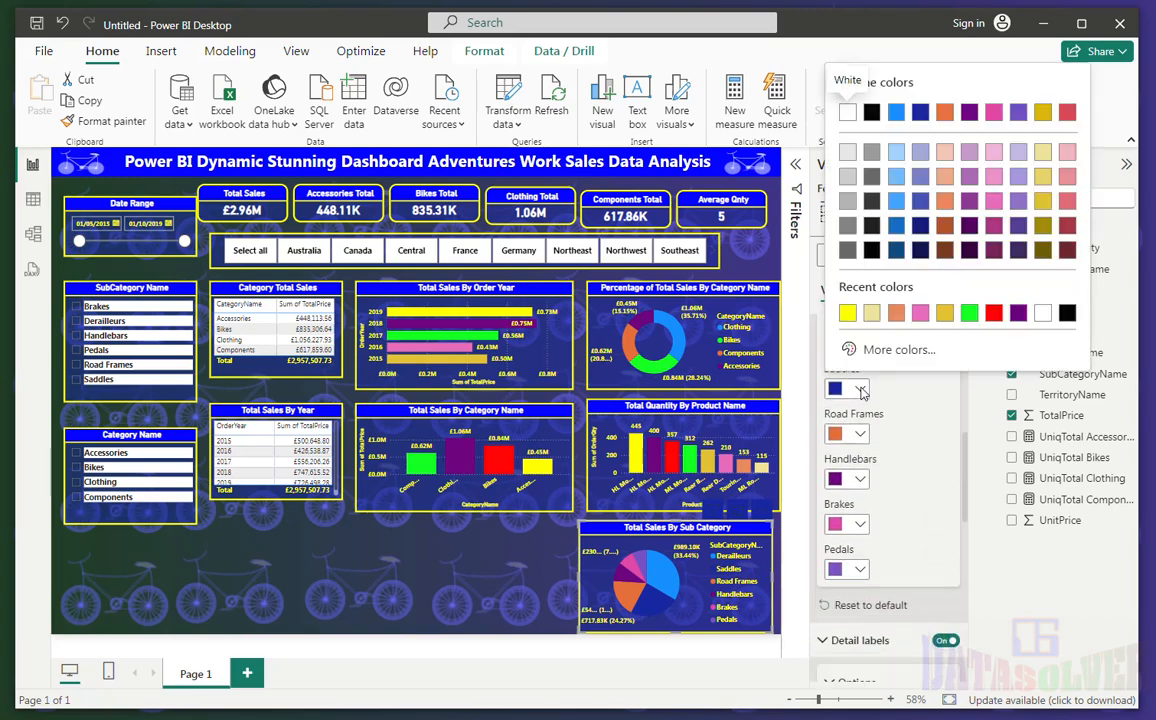
{"action": "left_click", "coordinate": [972, 316]}
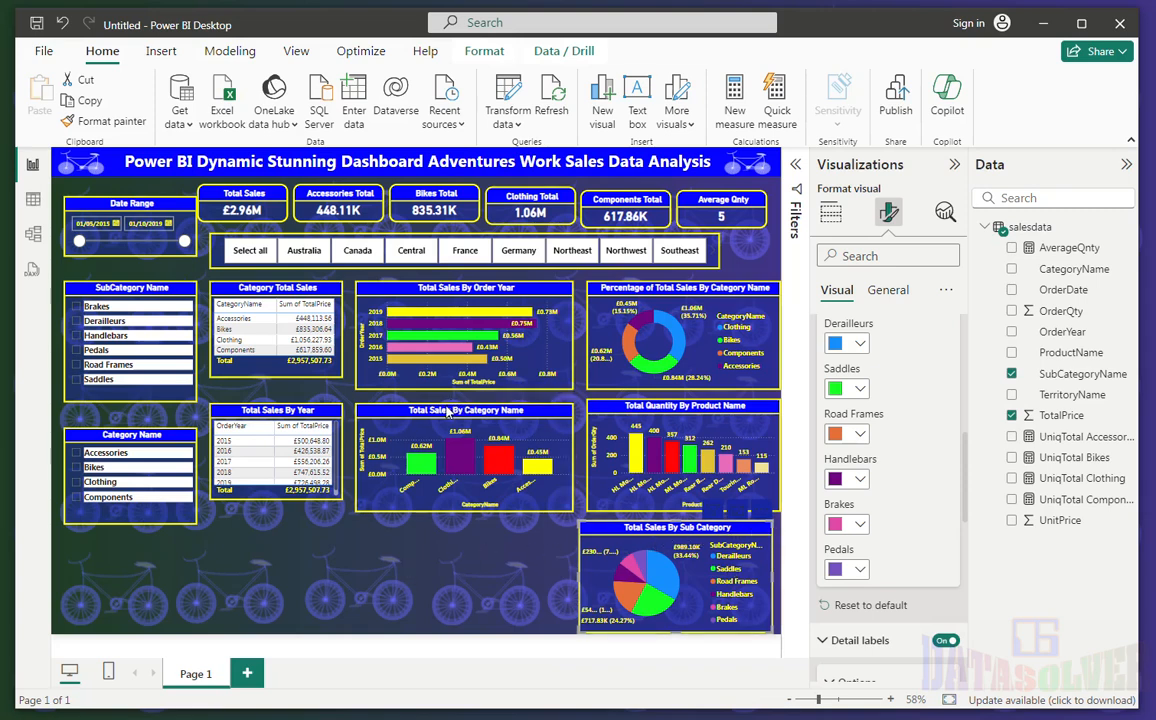
- Duplicate the Total Sales By Category Name column chart, place the copy beside the pie chart, and widen it to fill the bottom row
{"action": "left_click", "coordinate": [476, 506]}
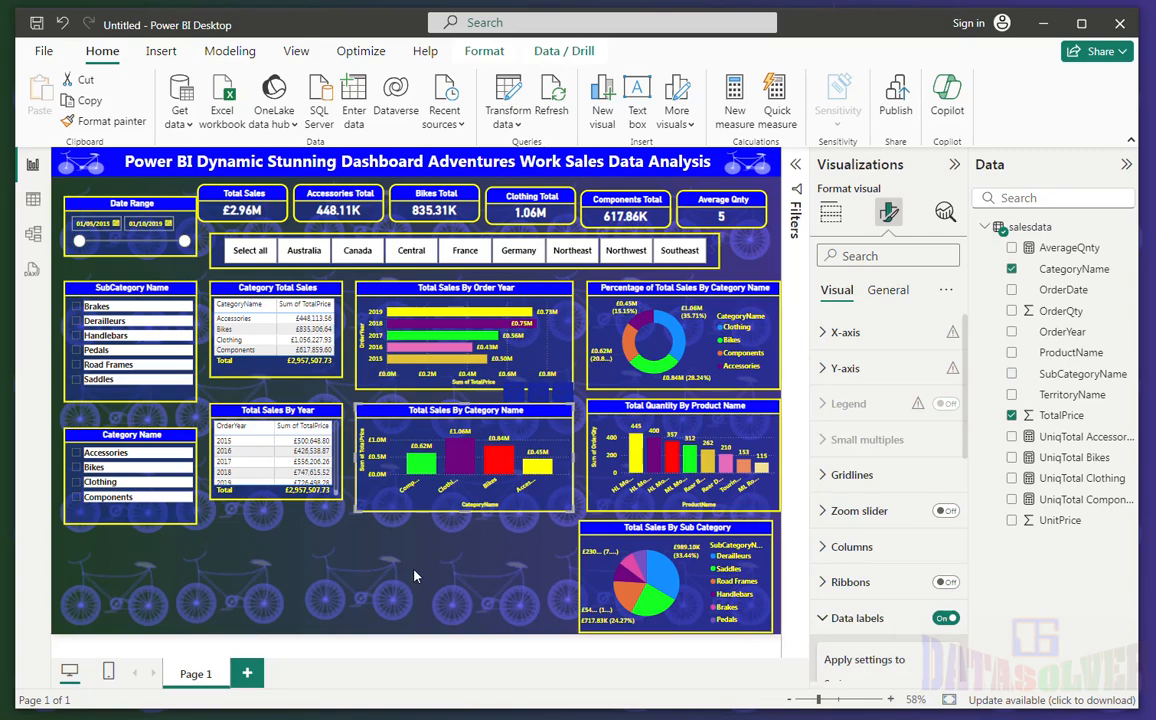
{"action": "key", "text": "ctrl+c"}
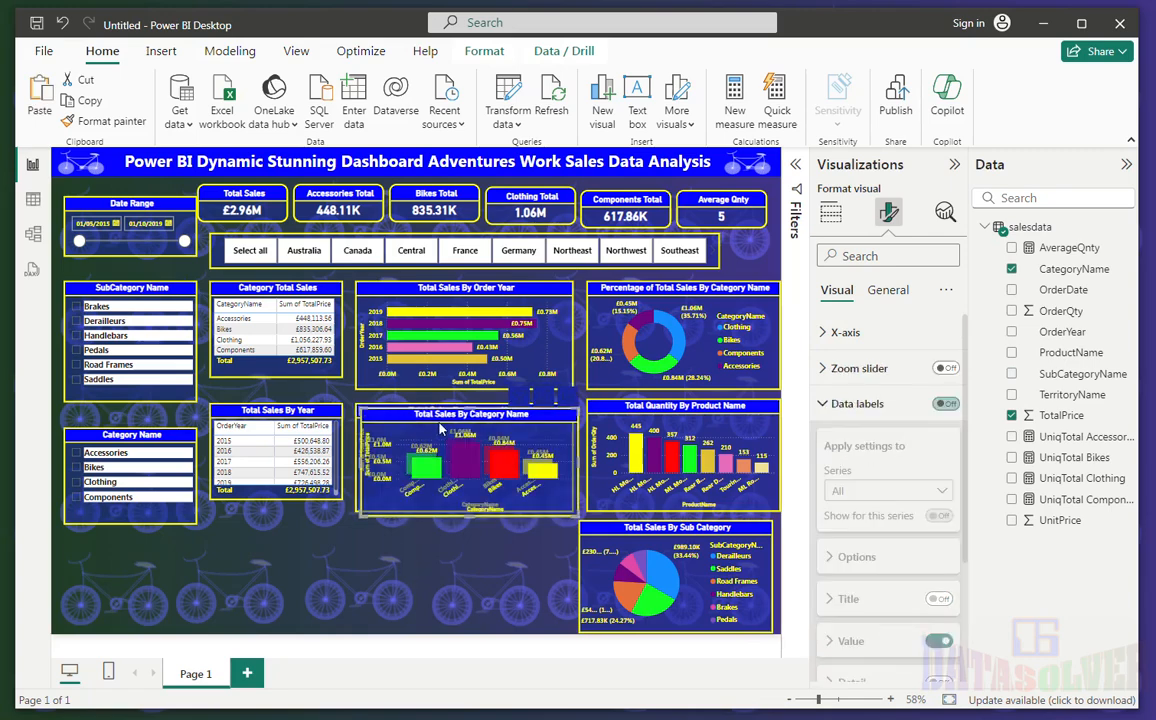
{"action": "key", "text": "ctrl+v"}
{"action": "left_click_drag", "start_coordinate": [434, 428], "coordinate": [330, 530]}
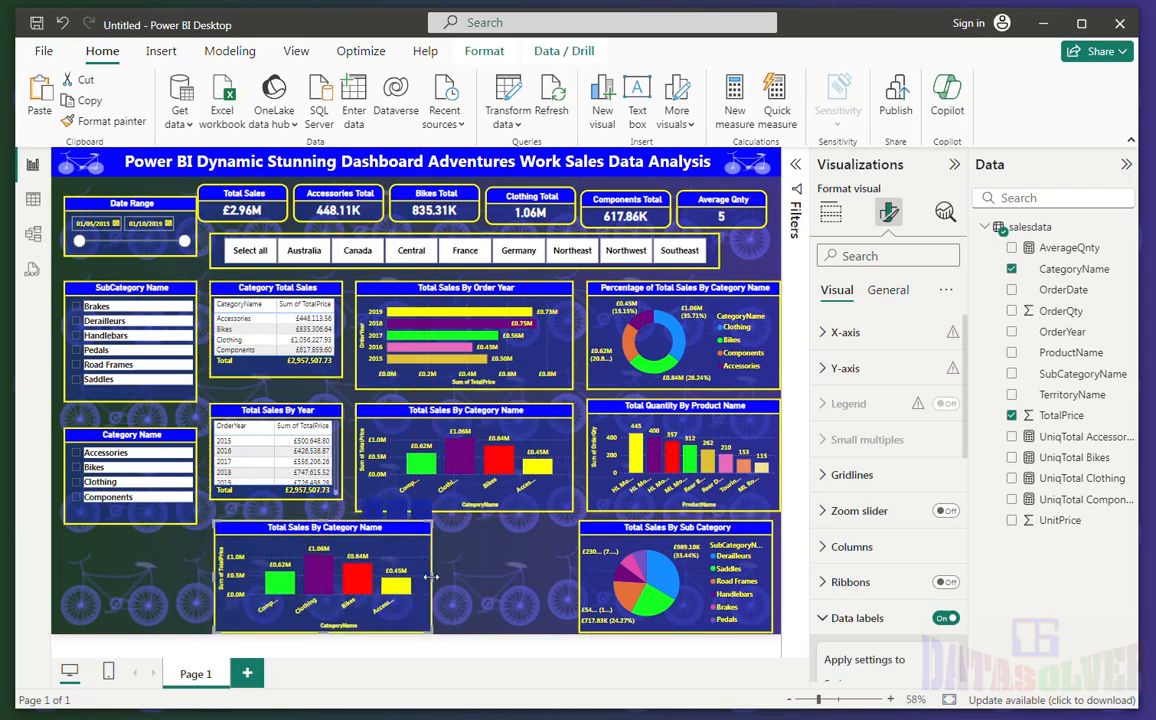
{"action": "left_click_drag", "start_coordinate": [431, 577], "coordinate": [571, 570]}
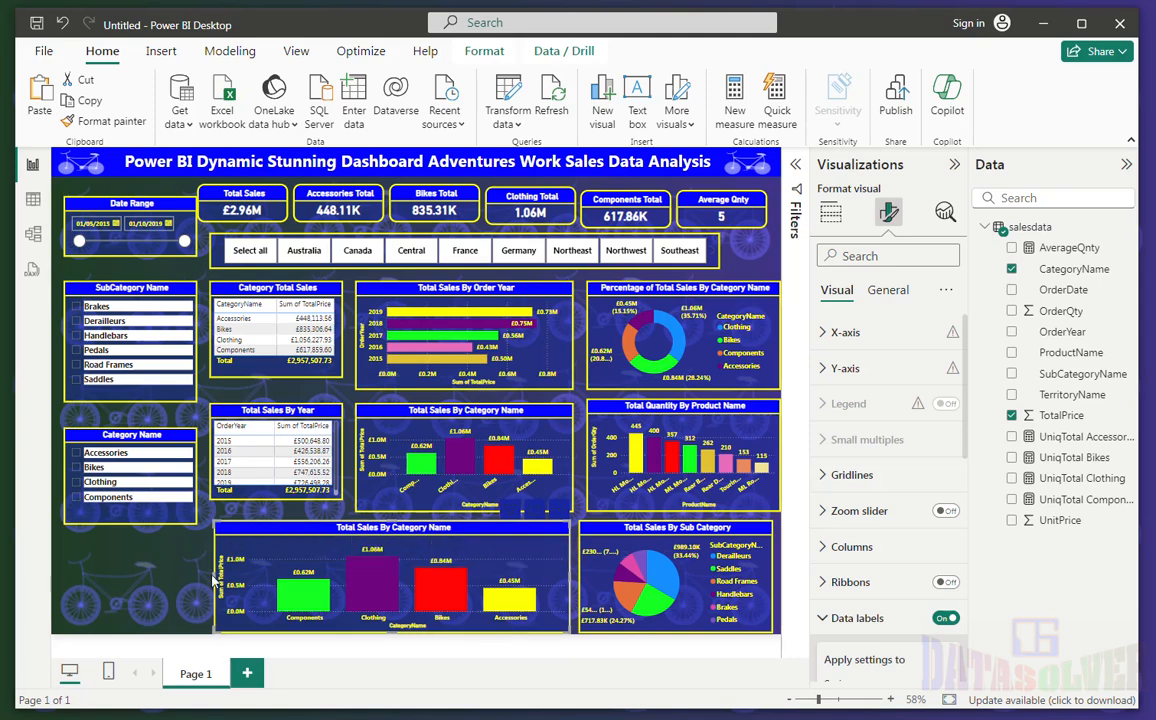
{"action": "left_click_drag", "start_coordinate": [210, 575], "coordinate": [203, 575]}
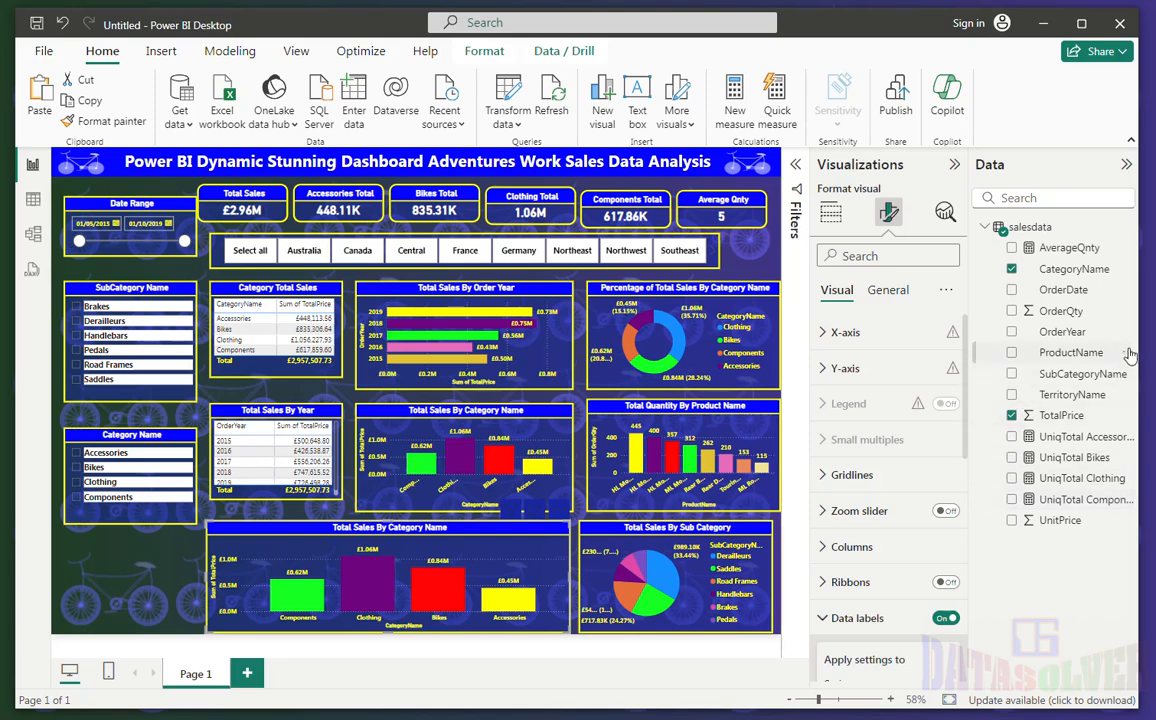
- Replace CategoryName with TerritoryName in the copied column chart and convert it to a line chart
{"action": "left_click", "coordinate": [1012, 270]}
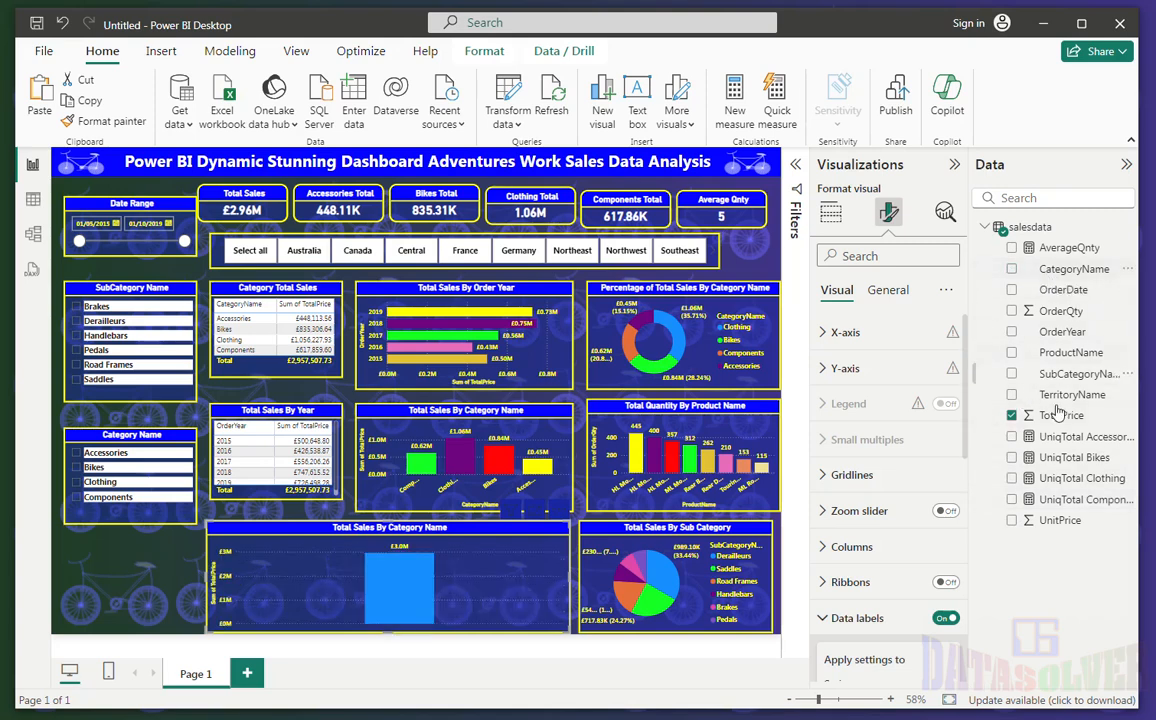
{"action": "left_click", "coordinate": [1011, 396]}
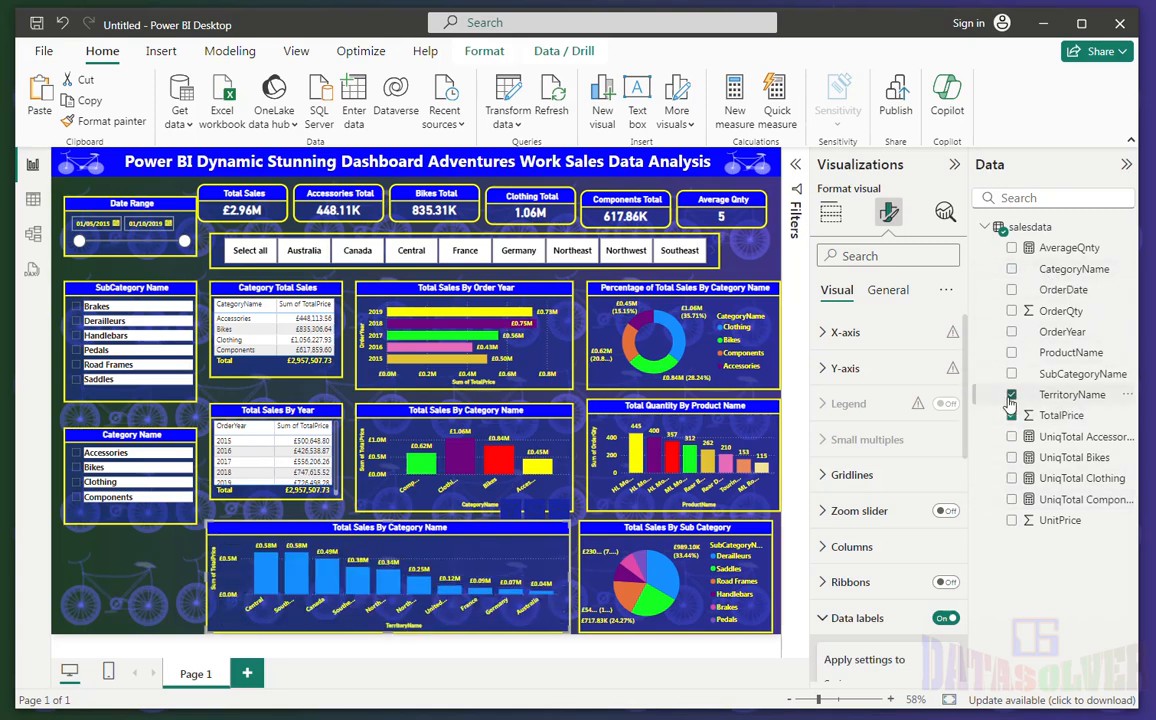
{"action": "left_click", "coordinate": [830, 212]}
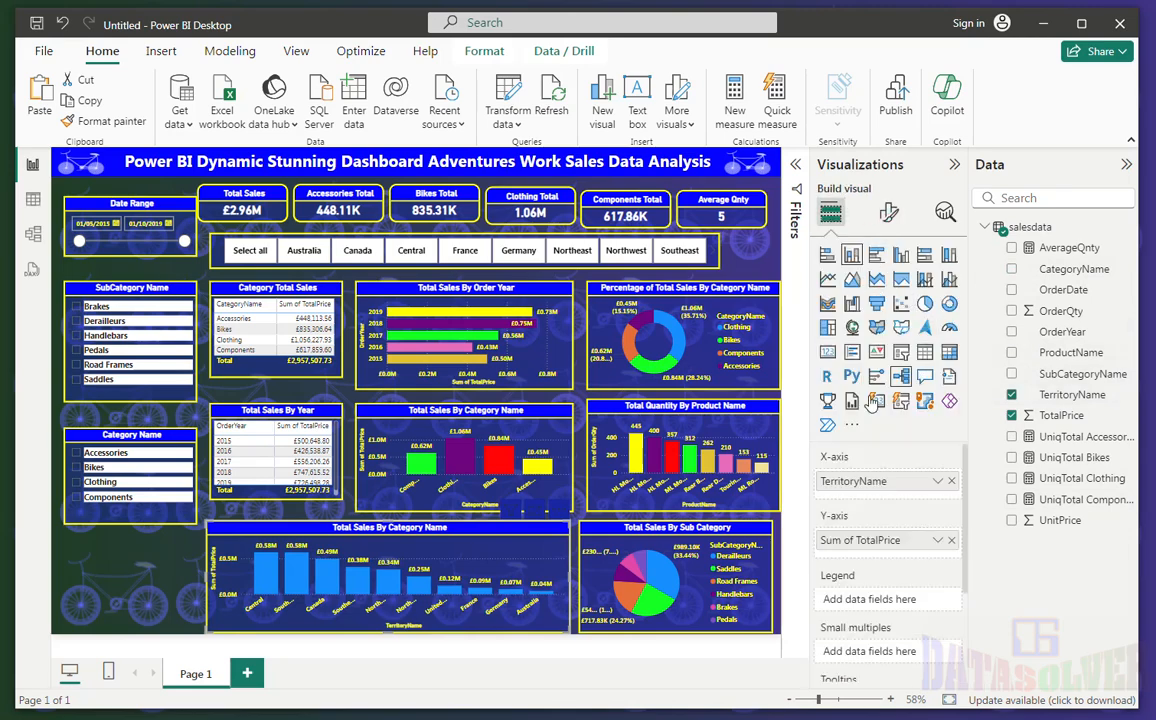
{"action": "left_click", "coordinate": [827, 281]}
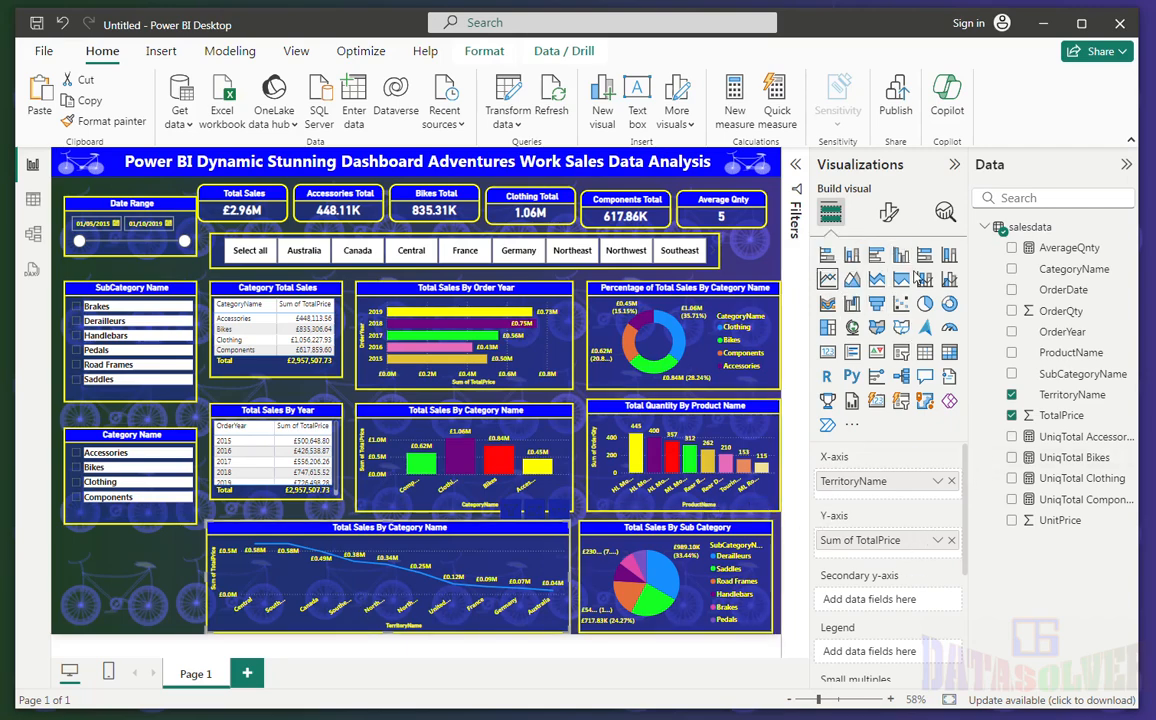
- Turn off the data labels on the territory line chart
{"action": "left_click", "coordinate": [890, 214]}
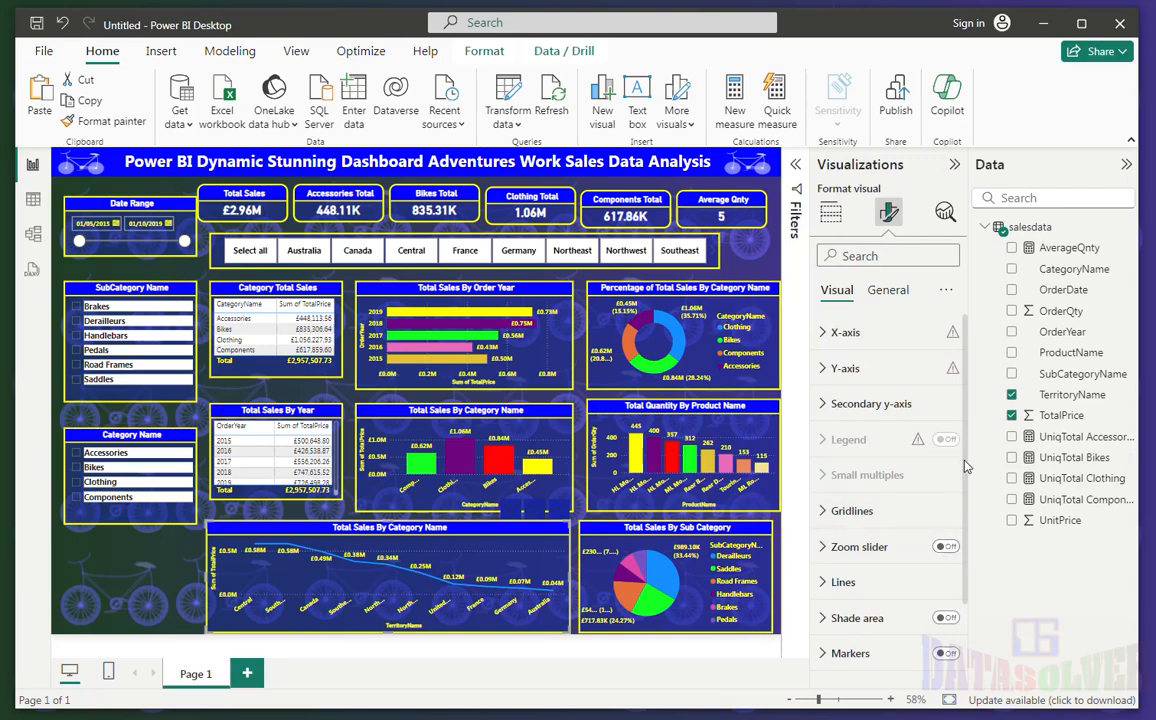
{"action": "scroll", "coordinate": [965, 465], "scroll_direction": "down", "scroll_amount": 2}
{"action": "left_click", "coordinate": [944, 592]}
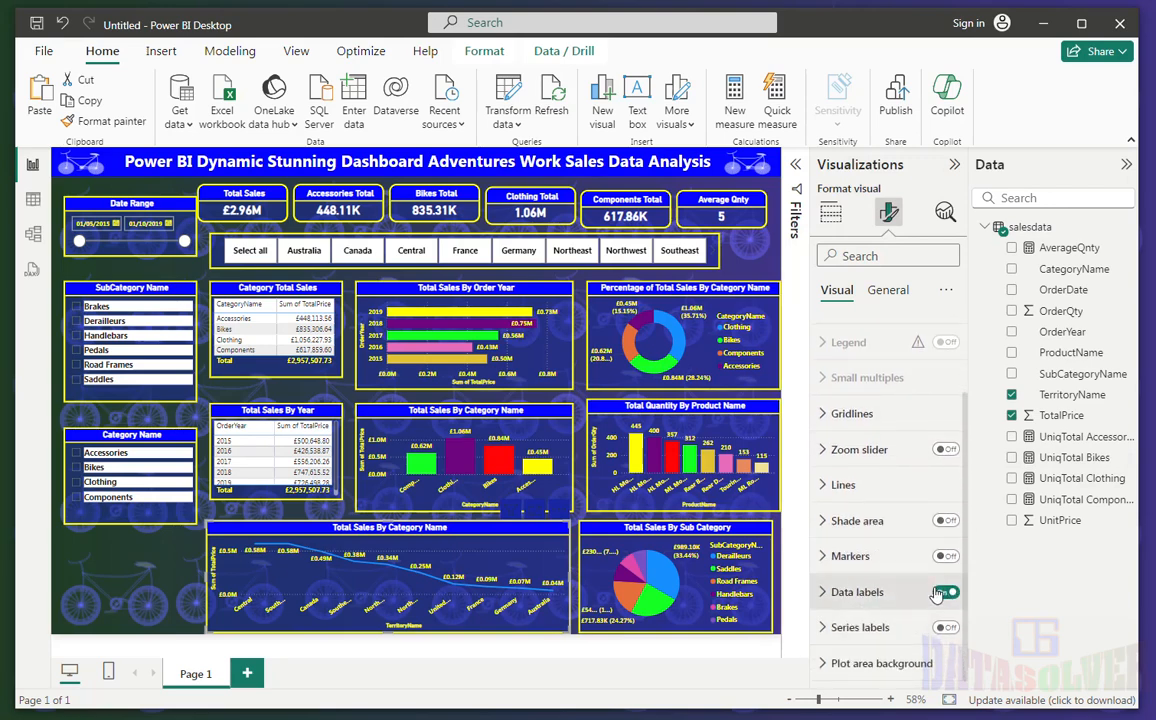
{"action": "left_click", "coordinate": [940, 593]}
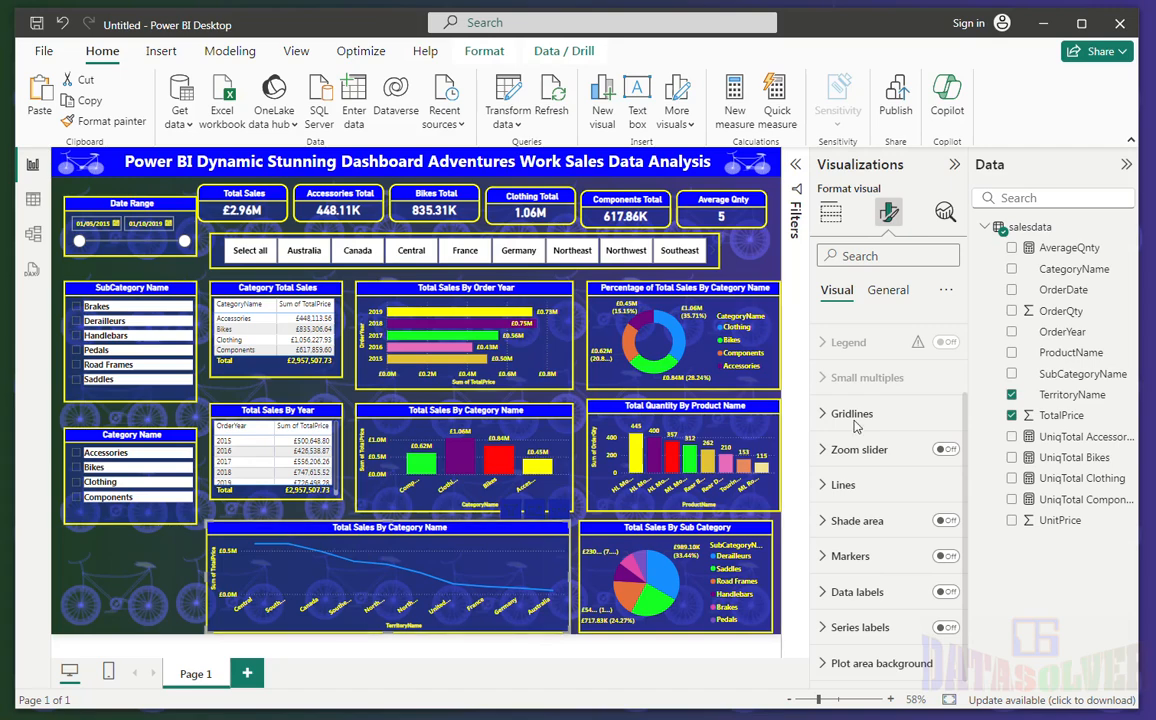
- Change the line chart's title to "Total Sales By Territory Name"
{"action": "left_click", "coordinate": [884, 290]}
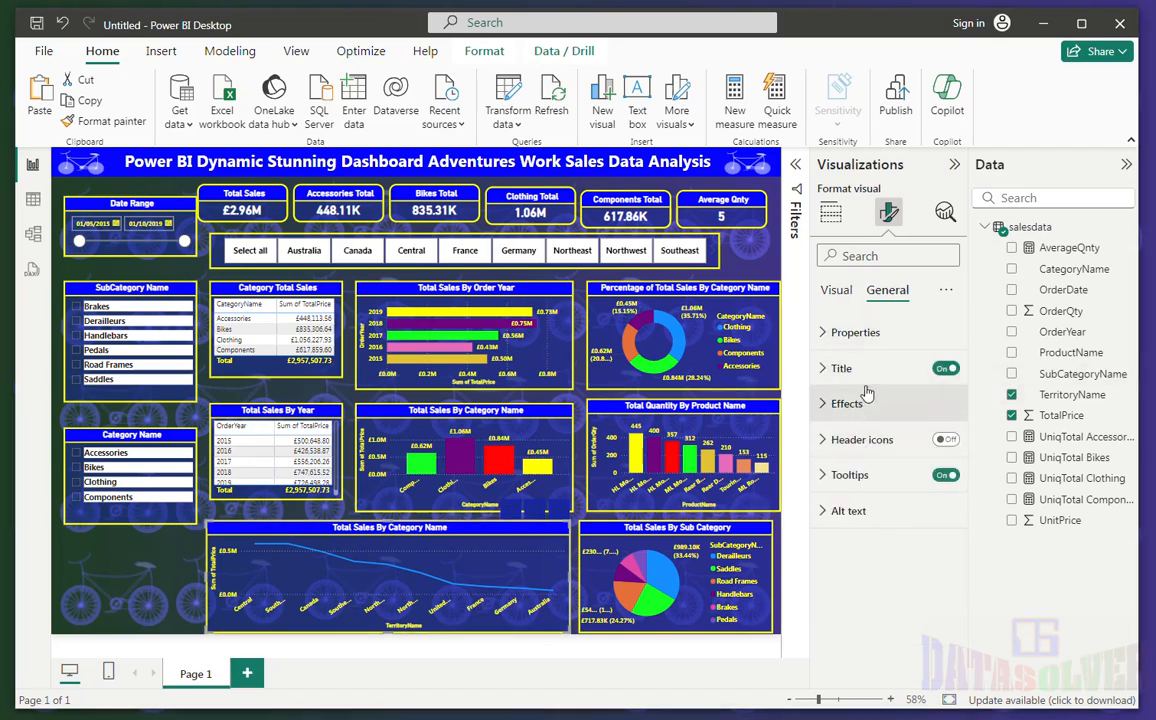
{"action": "left_click", "coordinate": [841, 368]}
{"action": "triple_click", "coordinate": [867, 453]}
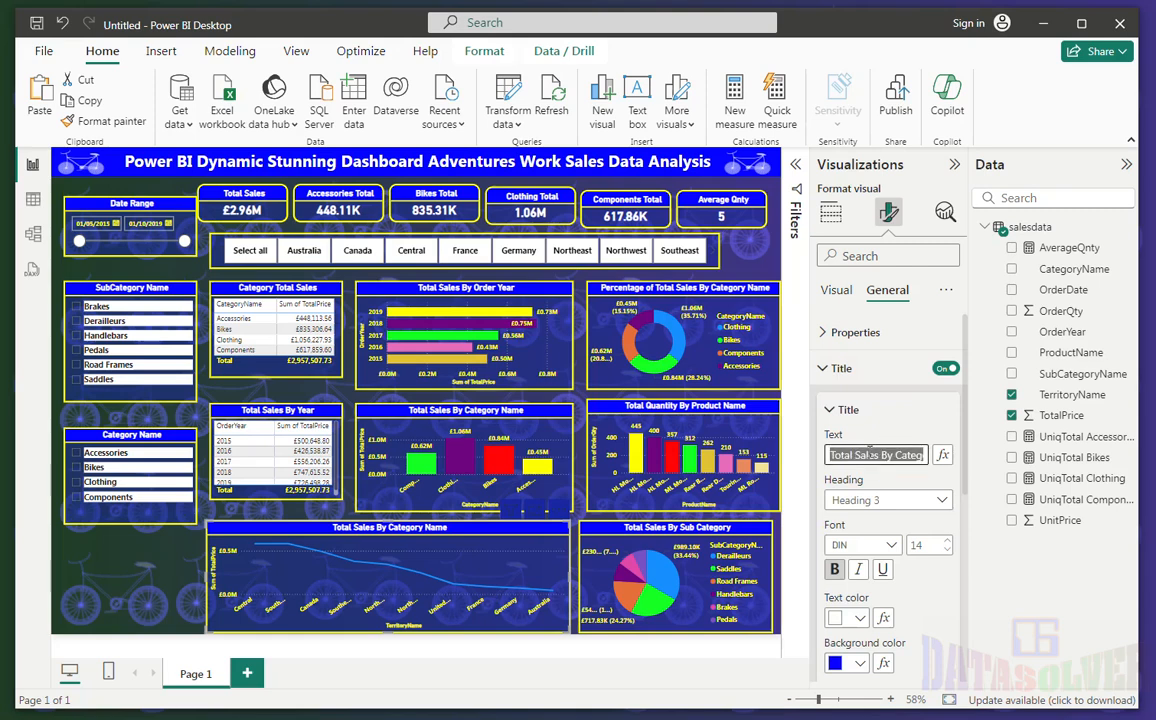
{"action": "key", "text": "ctrl+v"}
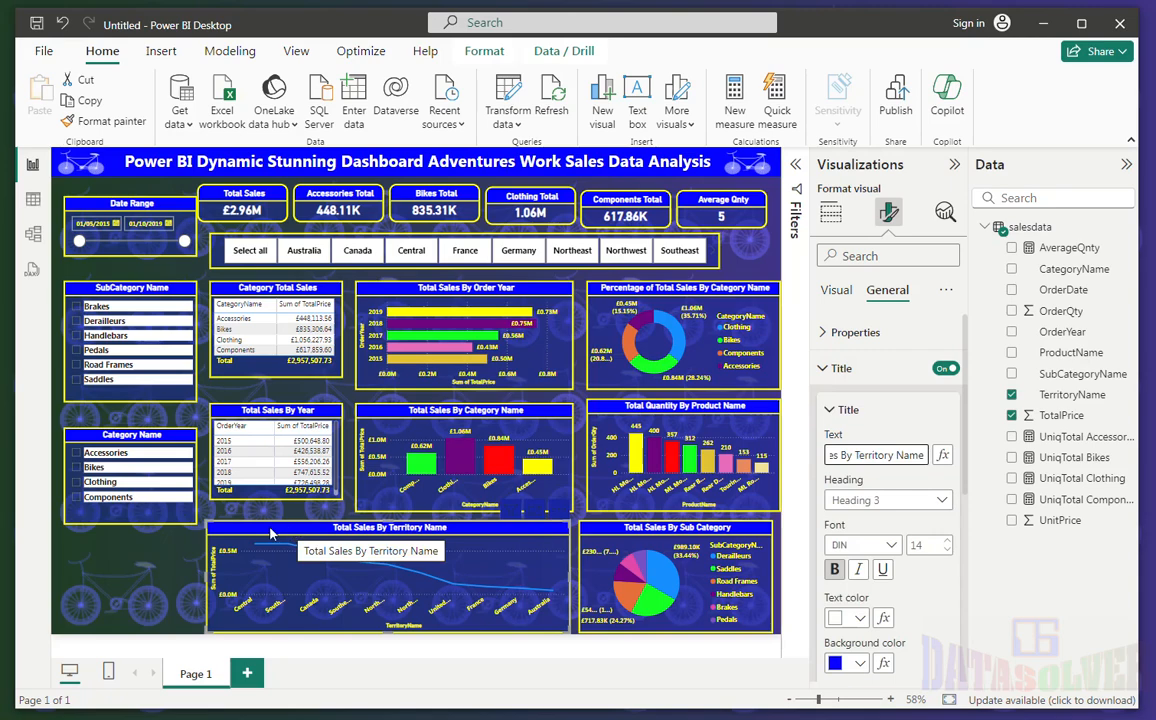
{"action": "left_click", "coordinate": [388, 541]}
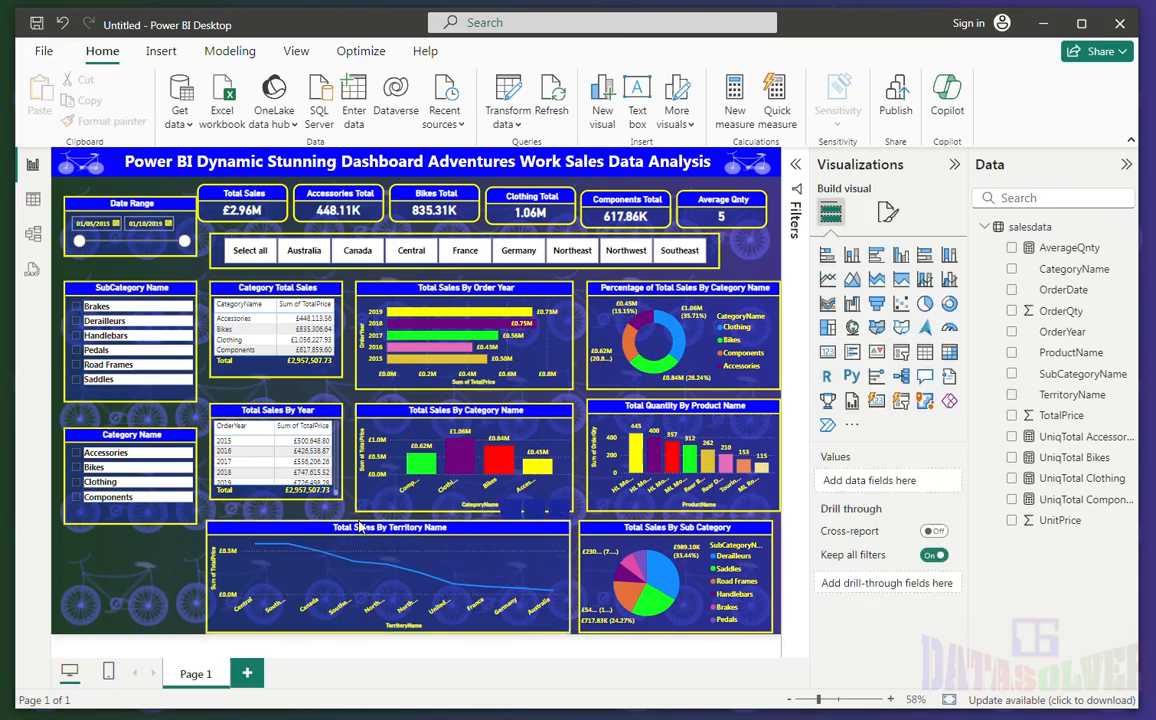
- Move the Date Range slicer up beneath the title banner and align the cards, slicers, tables and charts into evenly spaced rows
{"action": "left_click", "coordinate": [160, 568]}
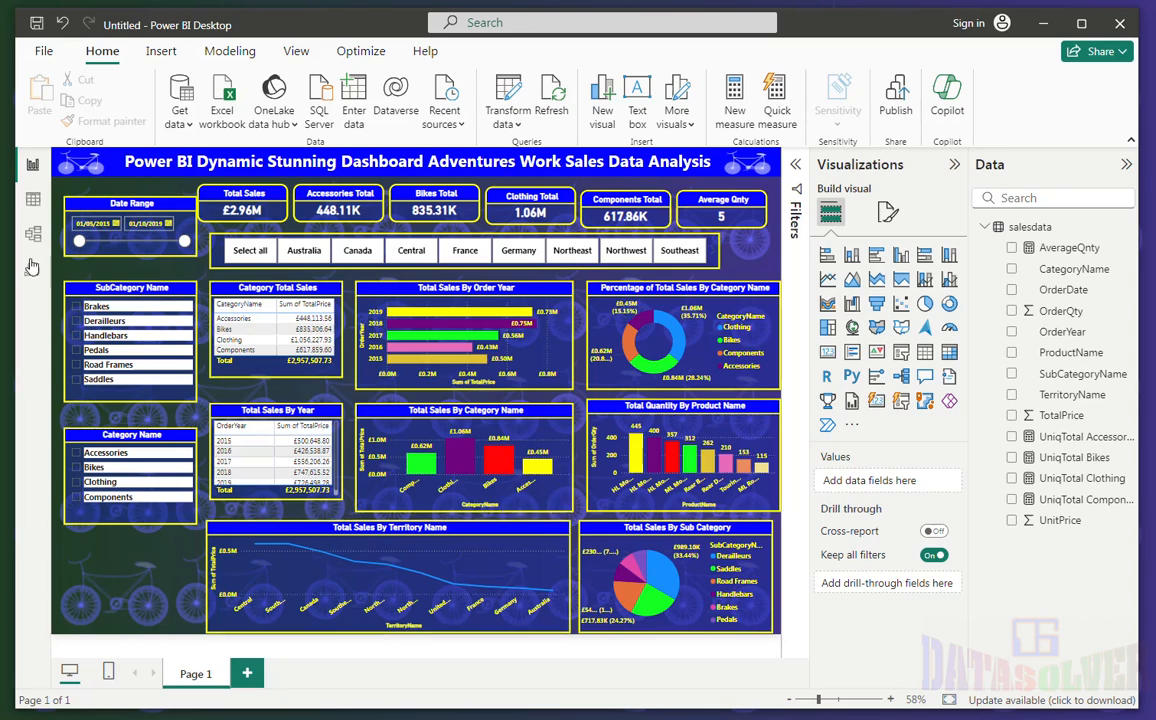
{"action": "left_click", "coordinate": [127, 202]}
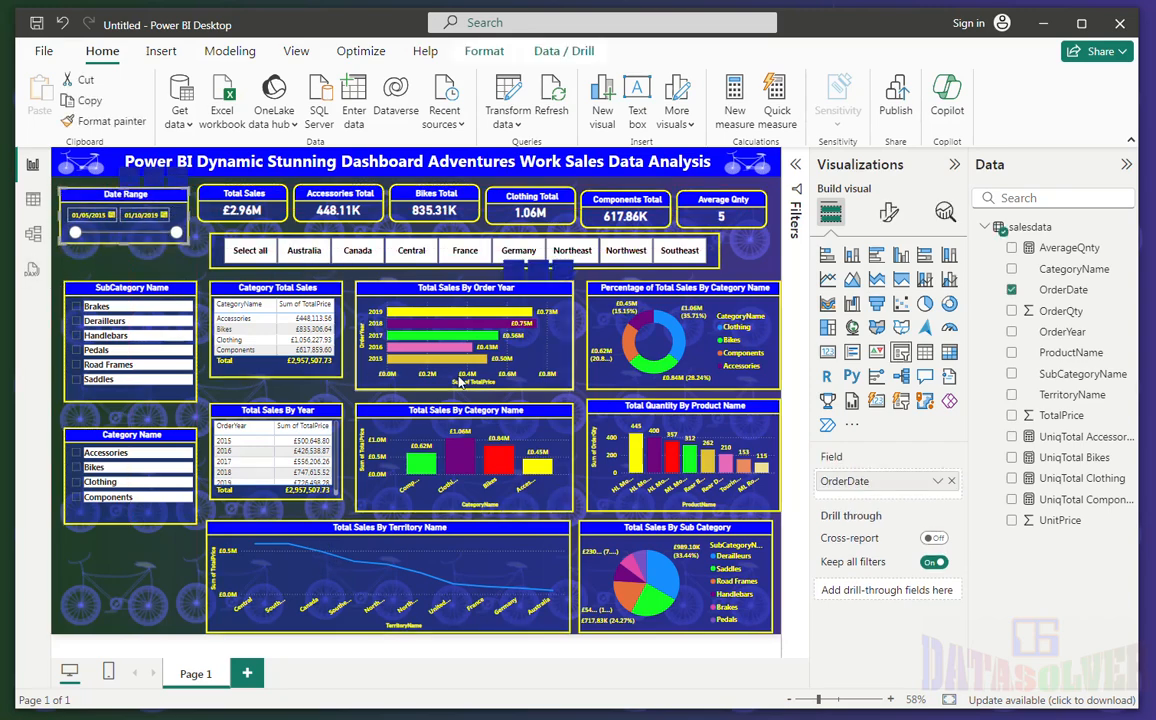
{"action": "left_click", "coordinate": [172, 600]}
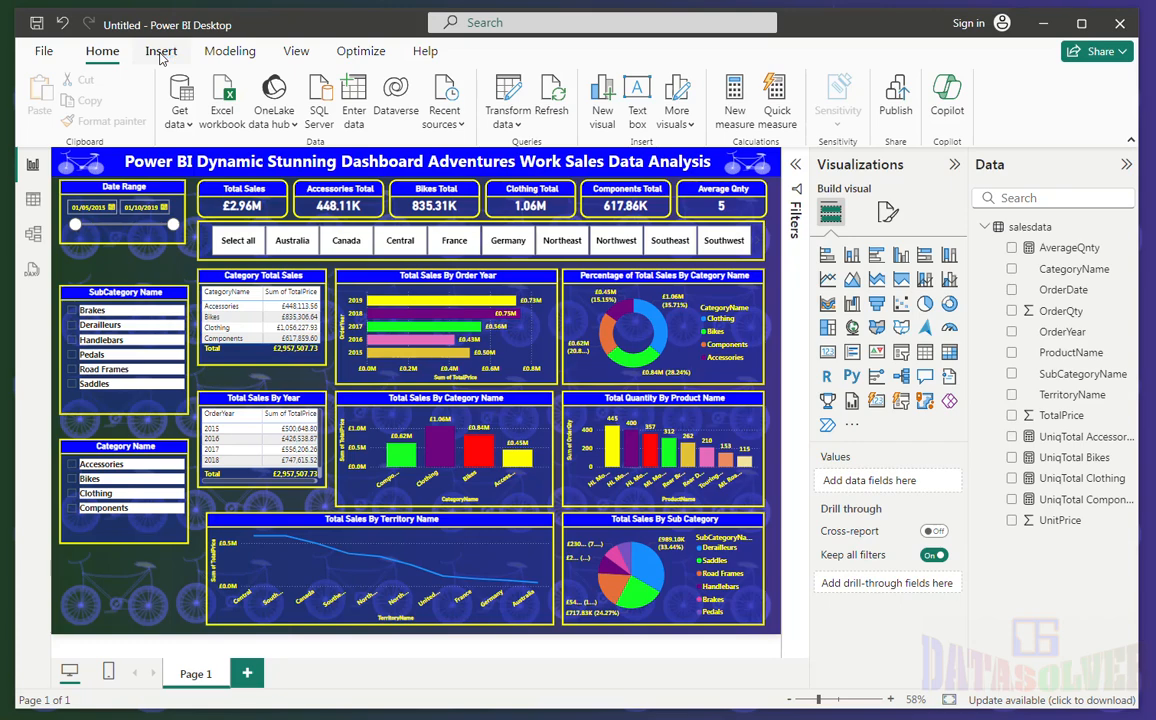
- Insert a Clear all slicers button on the report page
{"action": "left_click", "coordinate": [161, 51]}
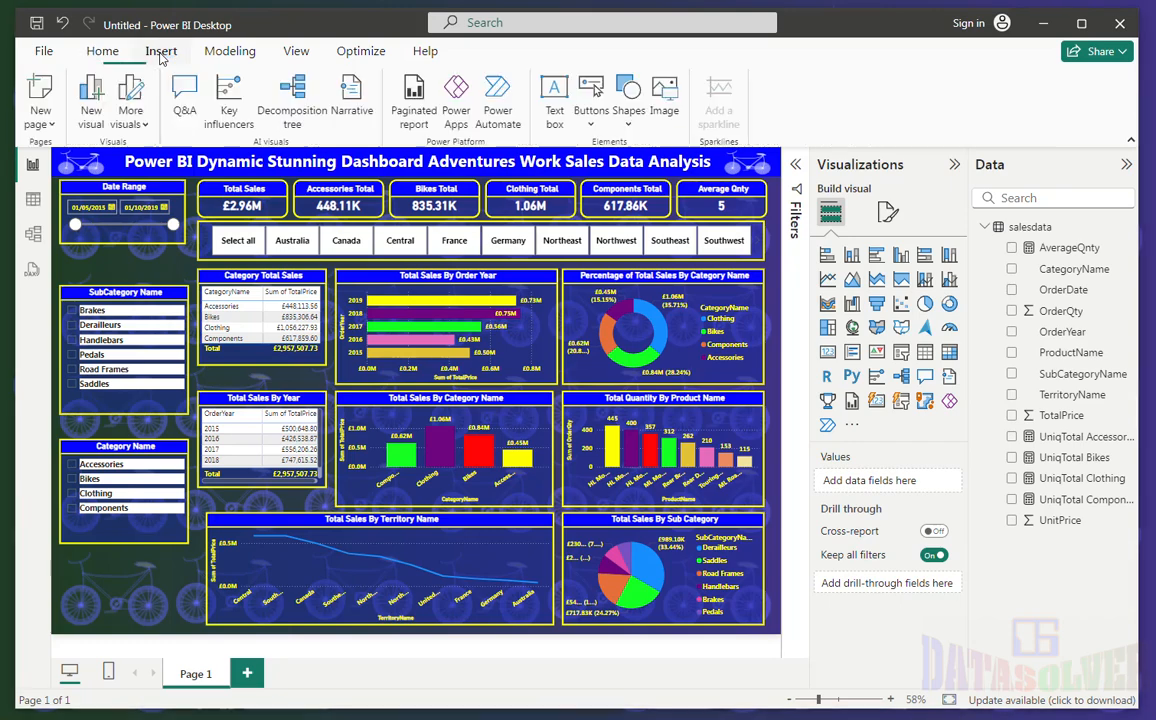
{"action": "left_click", "coordinate": [591, 108]}
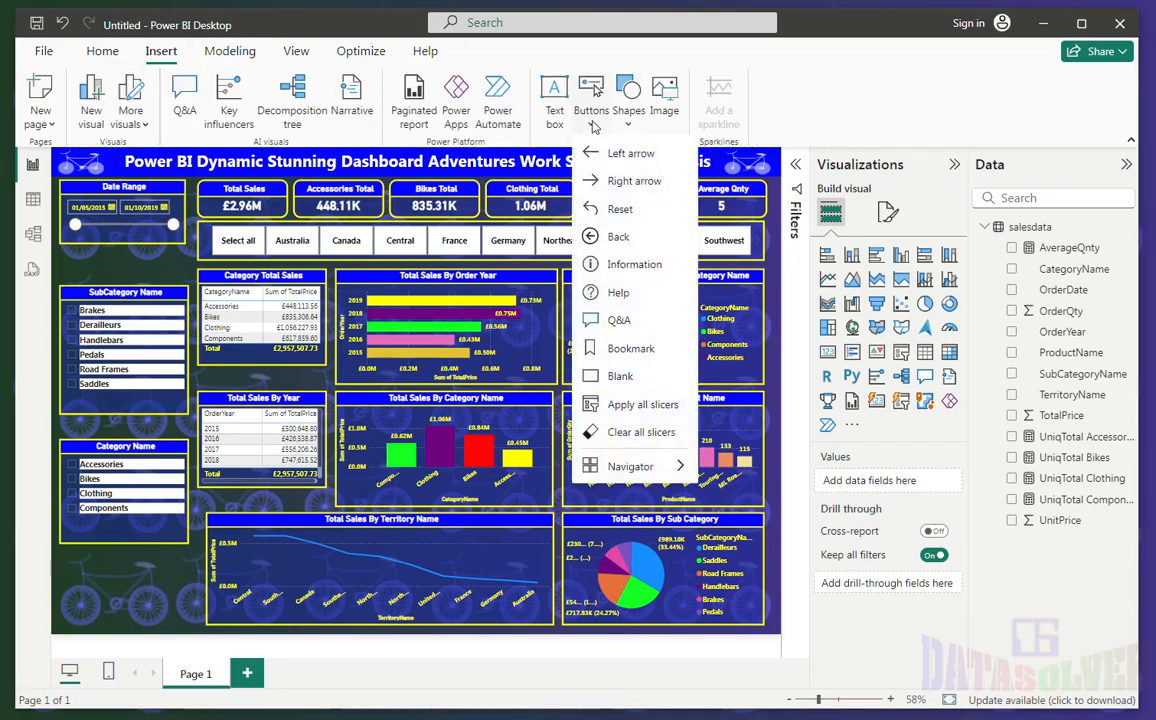
{"action": "left_click", "coordinate": [633, 440]}
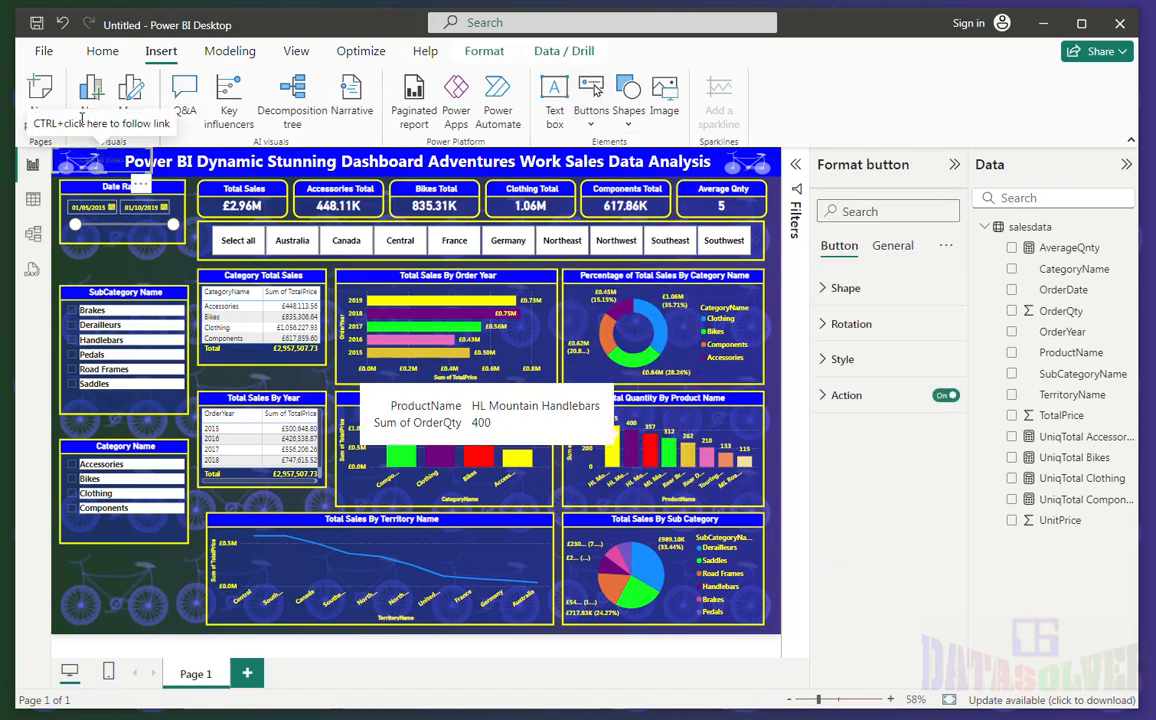
- Move the Clear all slicers button beneath the Date Range slicer and change its shape to Octagon
{"action": "left_click_drag", "start_coordinate": [84, 173], "coordinate": [93, 274]}
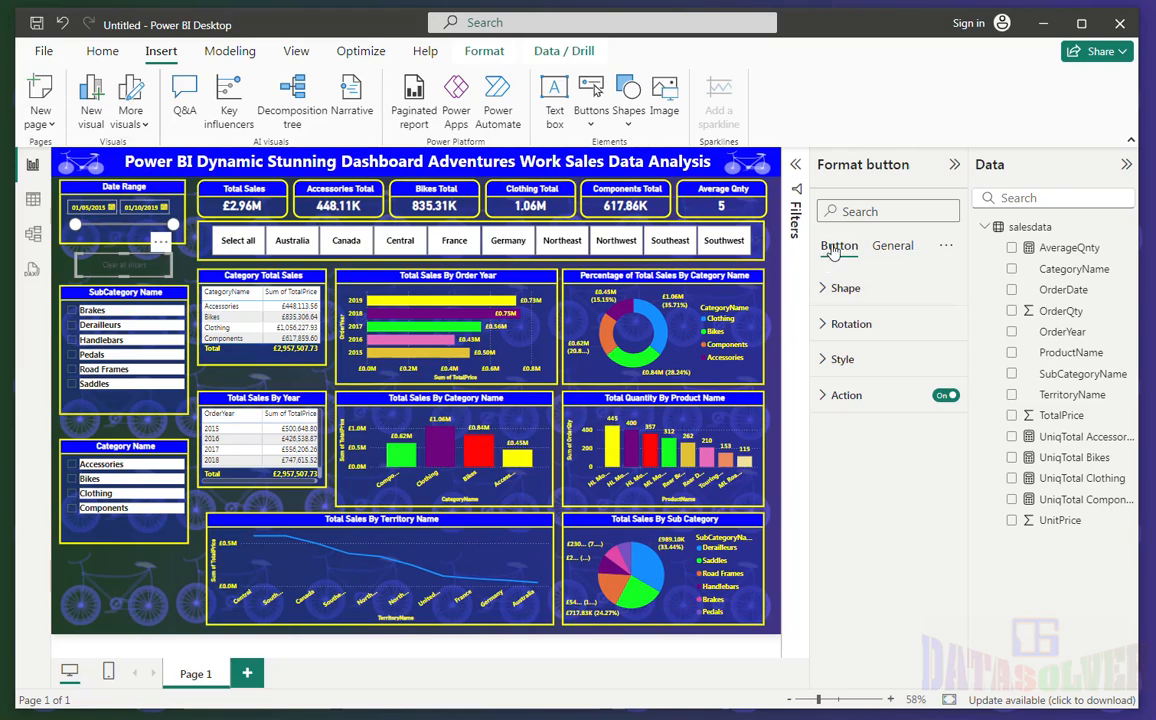
{"action": "left_click", "coordinate": [945, 247]}
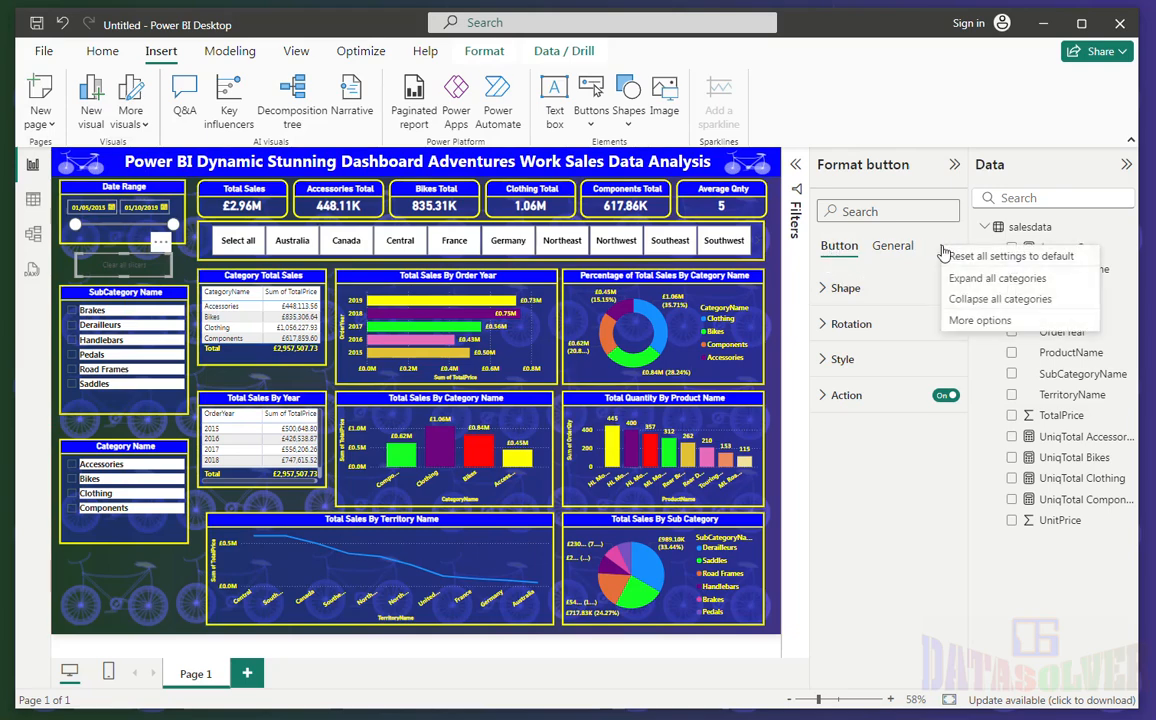
{"action": "left_click", "coordinate": [941, 280]}
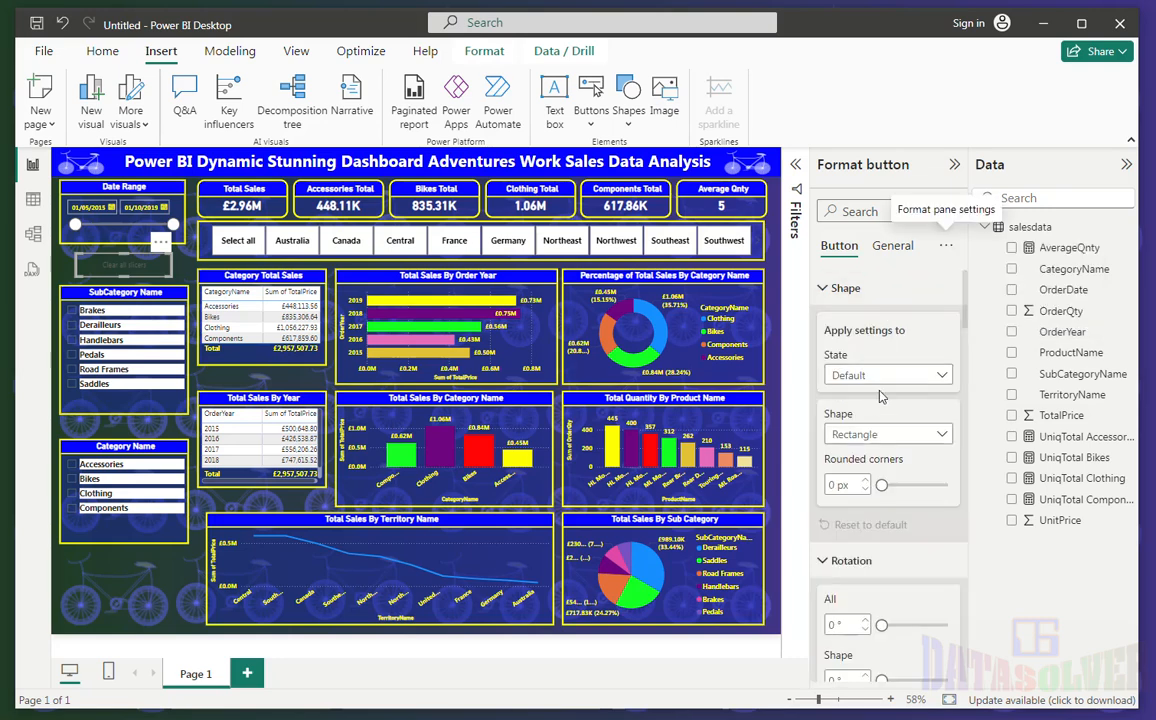
{"action": "left_click", "coordinate": [849, 433]}
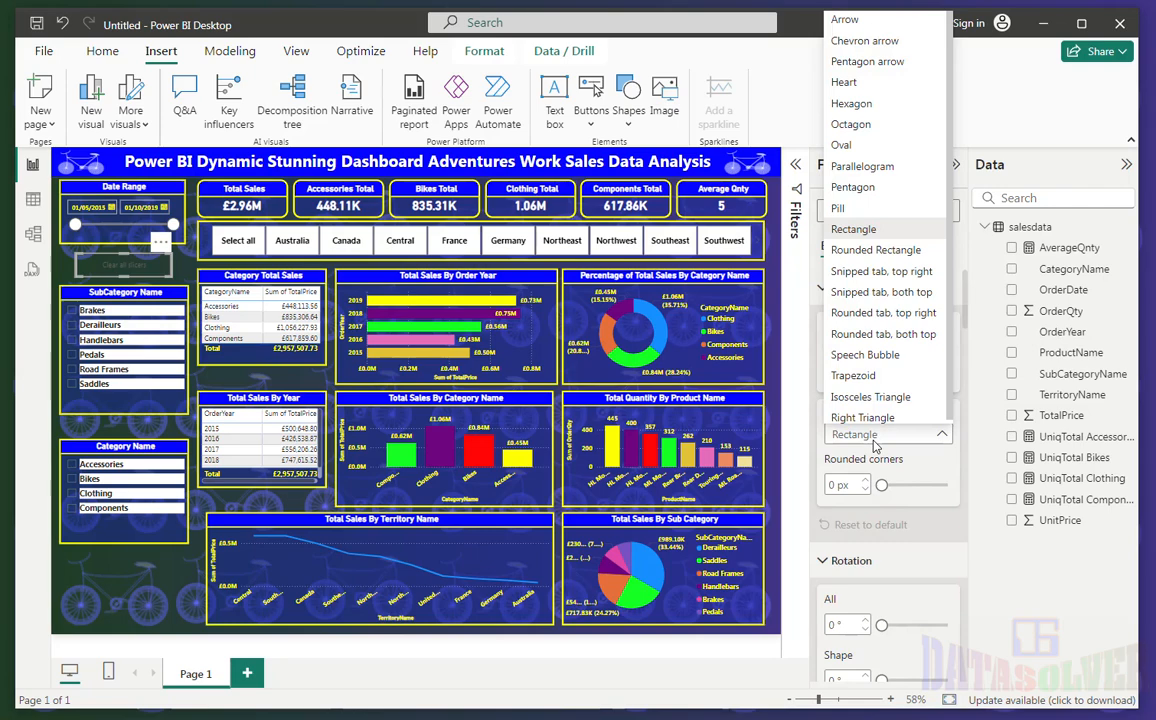
{"action": "left_click", "coordinate": [850, 125]}
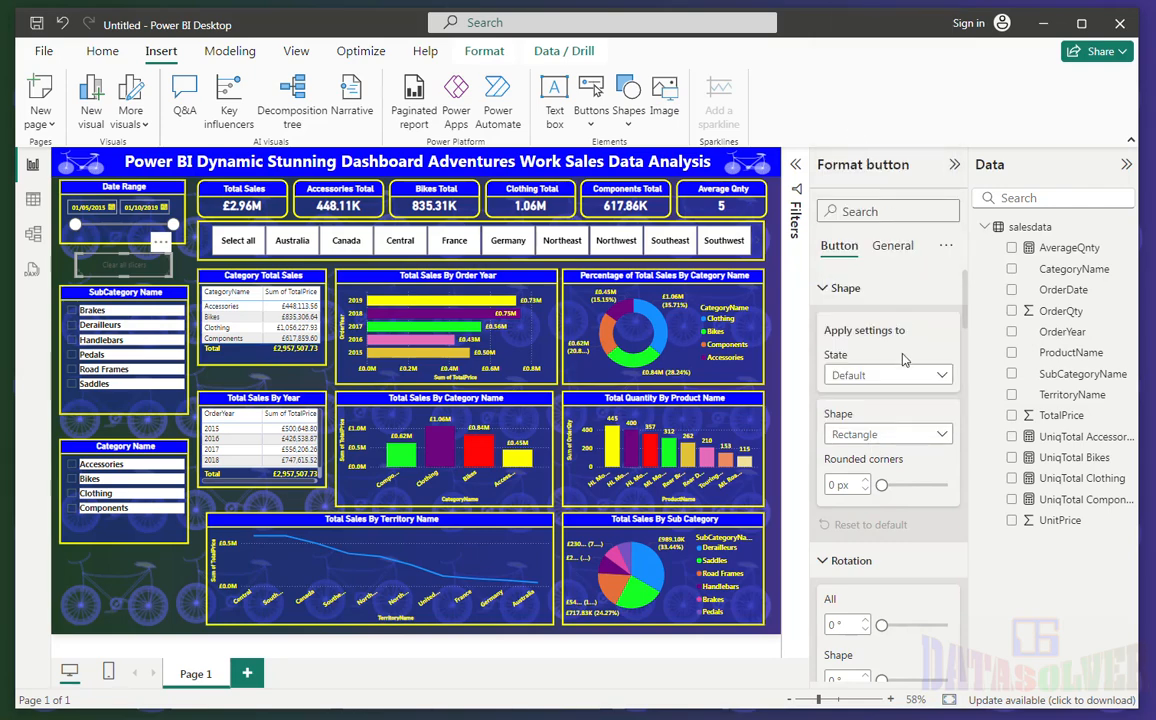
- Make the Clear all slicers button's text bold in a heavier Segoe UI font and color it yellow
{"action": "scroll", "coordinate": [966, 320], "scroll_direction": "down", "scroll_amount": 1}
{"action": "left_click_drag", "start_coordinate": [966, 320], "coordinate": [955, 398]}
{"action": "scroll", "coordinate": [955, 398], "scroll_direction": "down", "scroll_amount": 3}
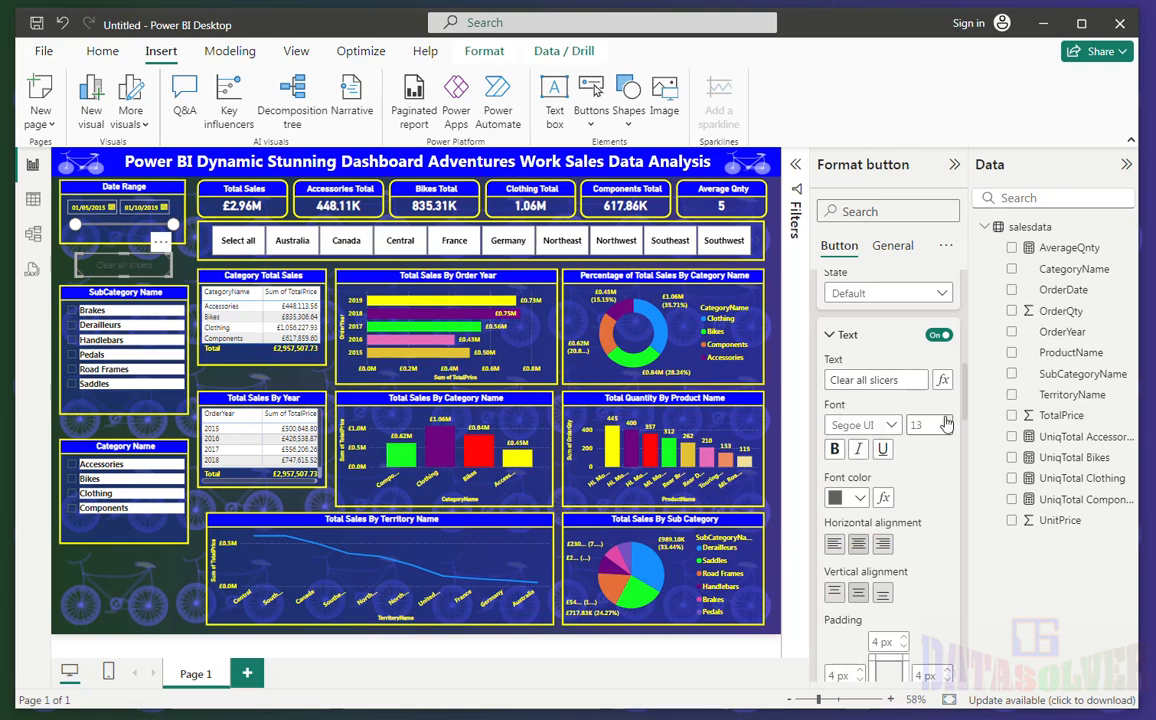
{"action": "left_click", "coordinate": [835, 449]}
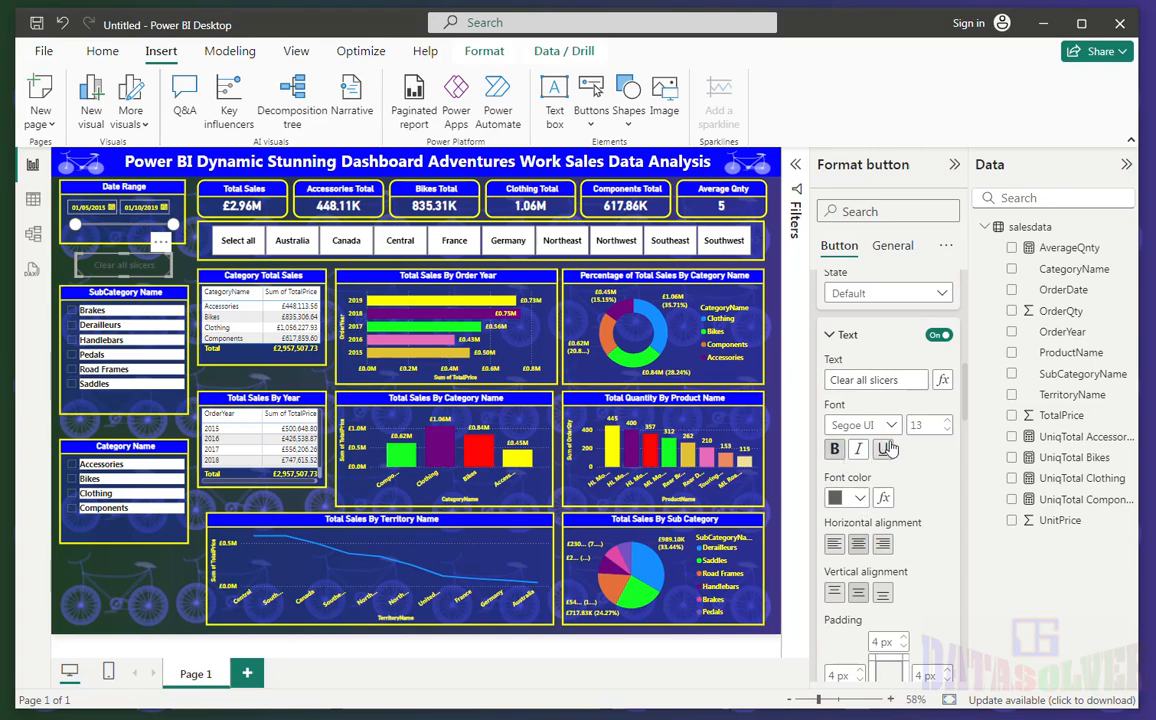
{"action": "left_click", "coordinate": [885, 425]}
{"action": "left_click", "coordinate": [898, 405]}
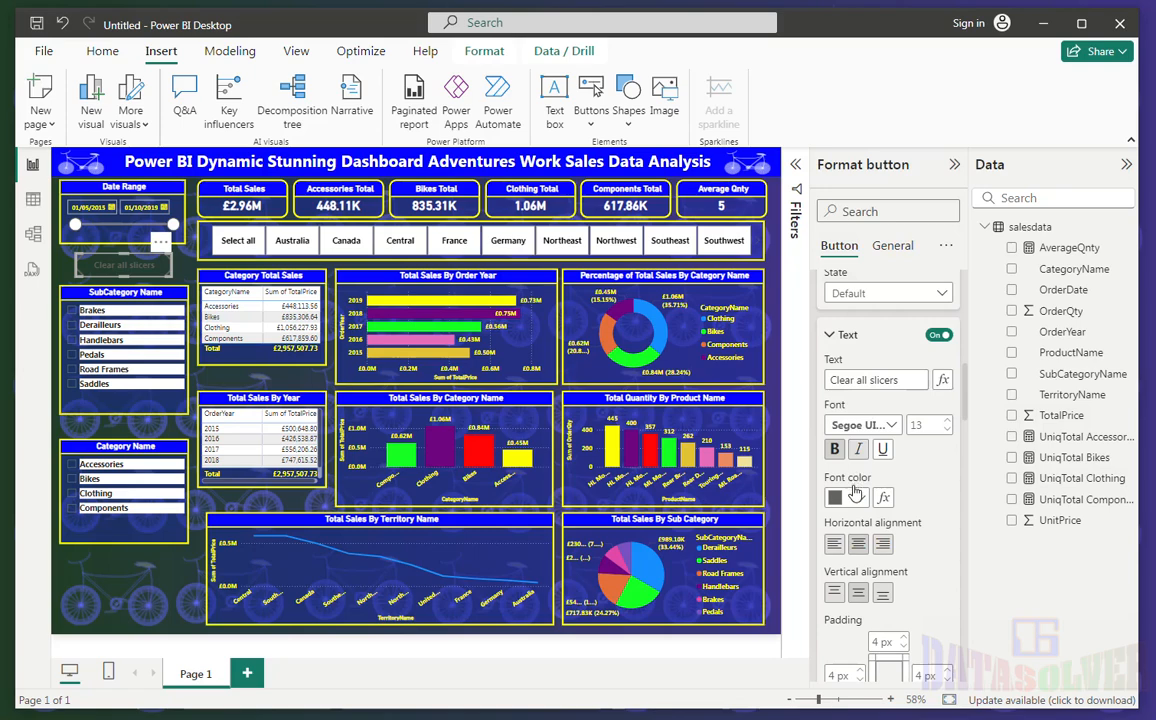
{"action": "left_click", "coordinate": [855, 495]}
{"action": "left_click", "coordinate": [870, 420]}
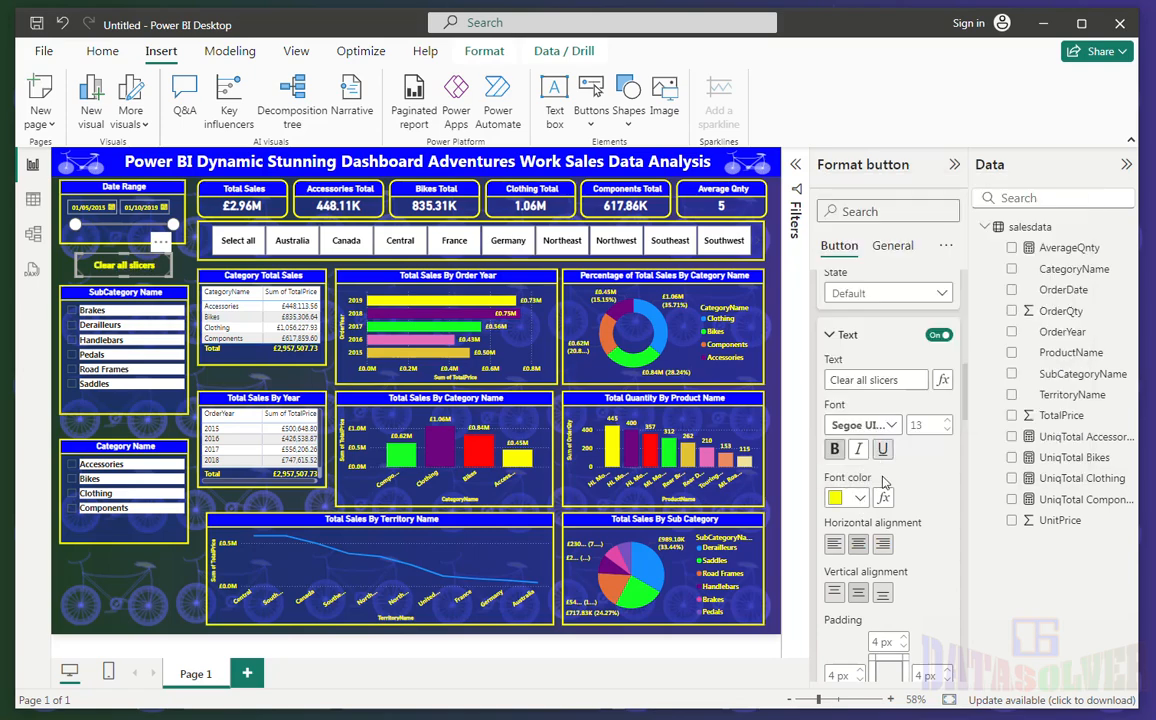
- Set the Clear all slicers button's border color to red and its width to 4 px
{"action": "left_click_drag", "start_coordinate": [965, 400], "coordinate": [957, 546]}
{"action": "left_click", "coordinate": [850, 513]}
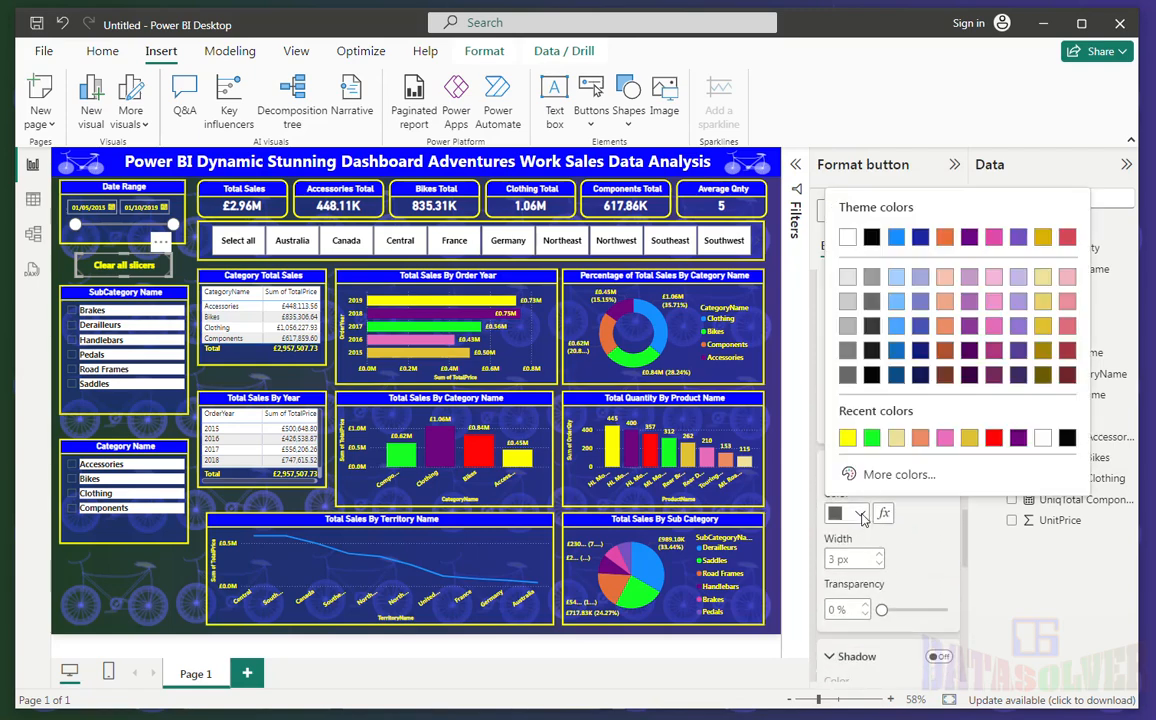
{"action": "left_click", "coordinate": [848, 438]}
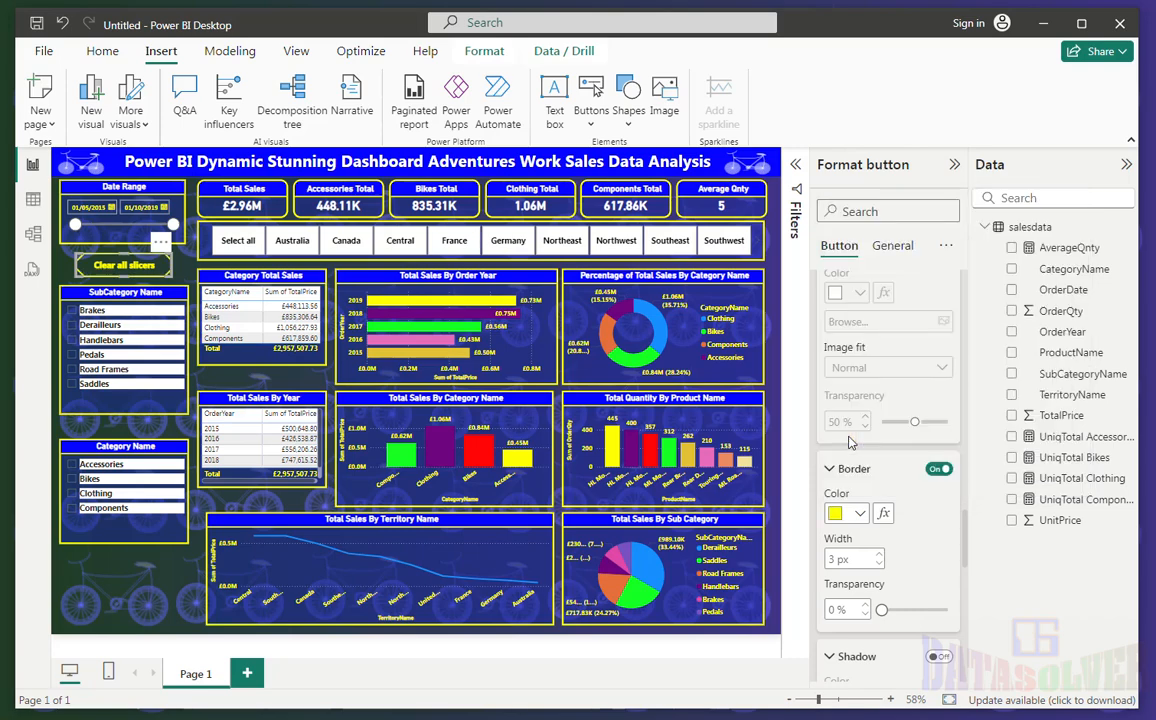
{"action": "left_click", "coordinate": [848, 513]}
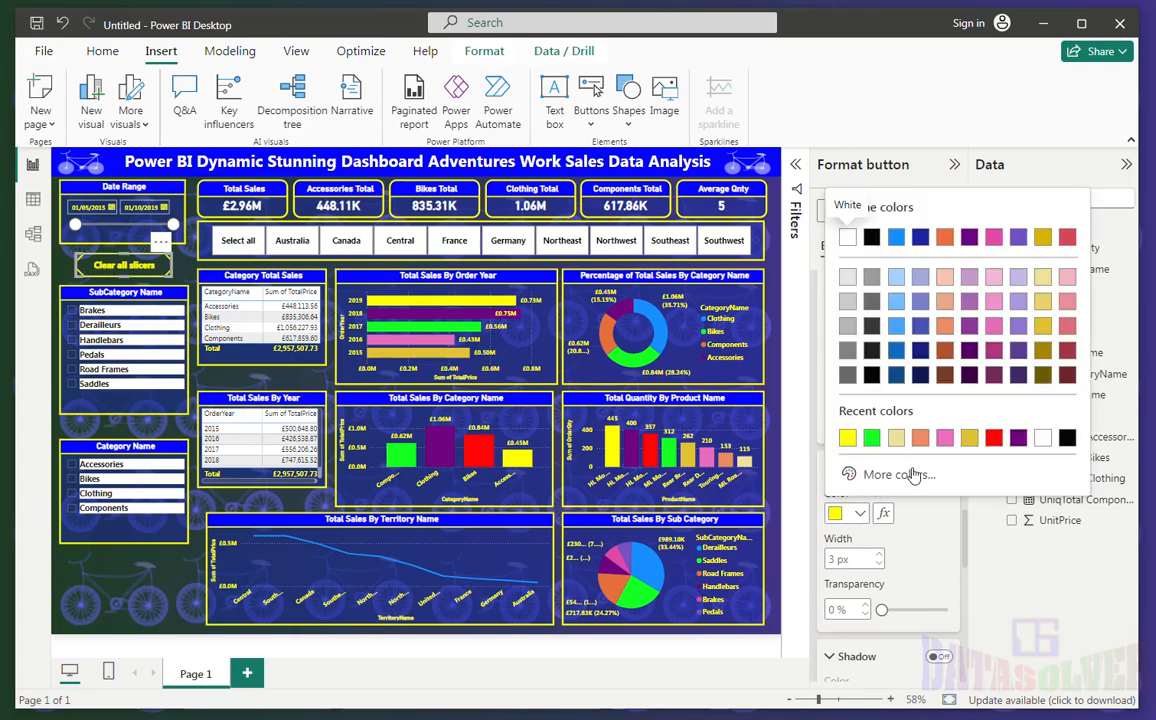
{"action": "left_click", "coordinate": [991, 443]}
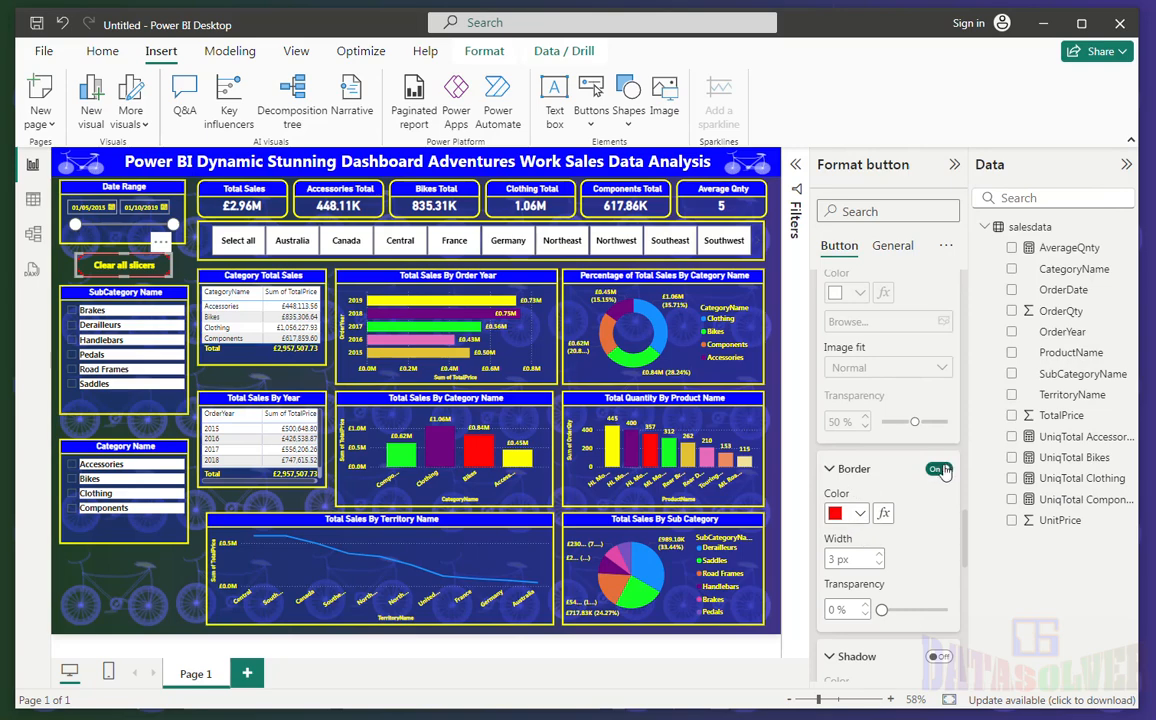
{"action": "left_click", "coordinate": [875, 554]}
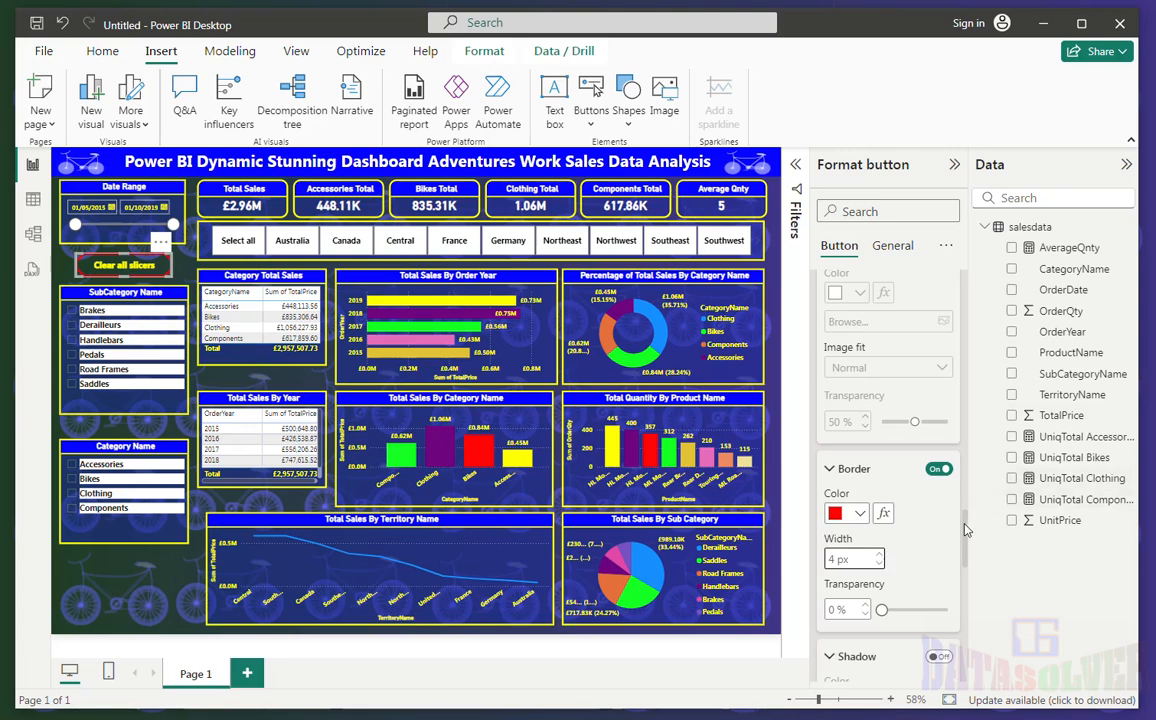
- Change the Clear all slicers button's tooltip text to "Press Ctrl and Click to Reset"
{"action": "left_click_drag", "start_coordinate": [963, 527], "coordinate": [965, 637]}
{"action": "scroll", "coordinate": [872, 592], "scroll_direction": "down", "scroll_amount": 2}
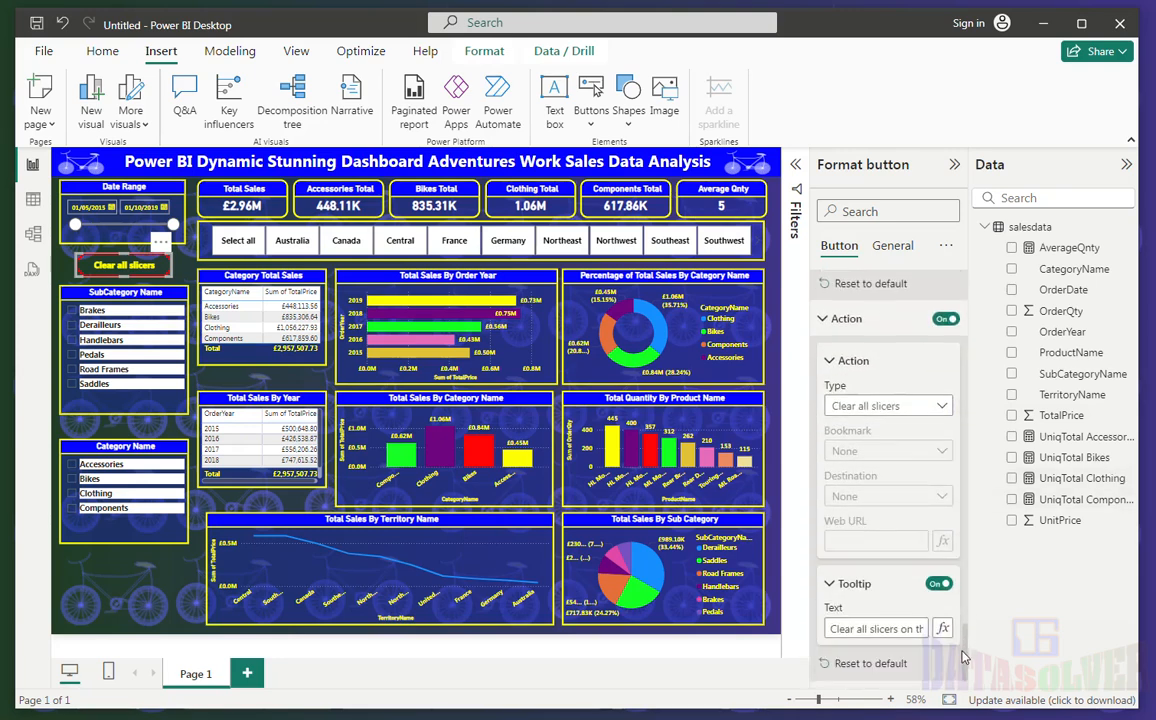
{"action": "left_click", "coordinate": [849, 629]}
{"action": "type", "text": "Press Ctrl and Click to Reset"}
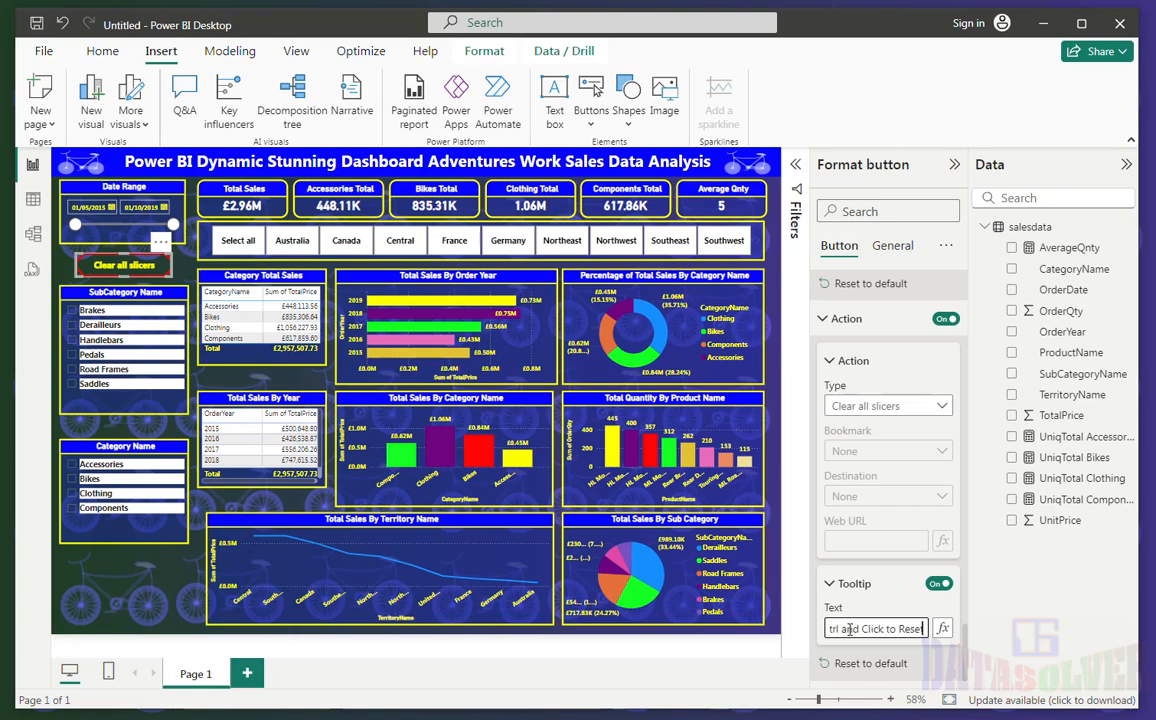
{"action": "left_click_drag", "start_coordinate": [871, 628], "coordinate": [829, 622]}
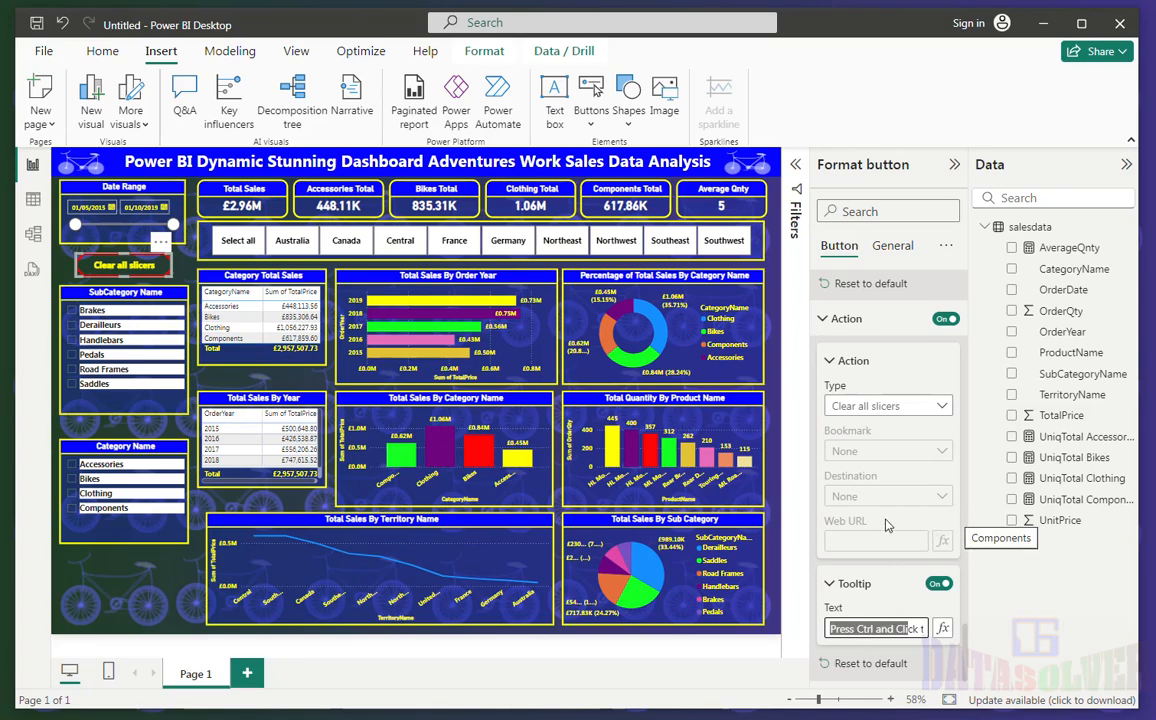
{"action": "left_click", "coordinate": [122, 574]}
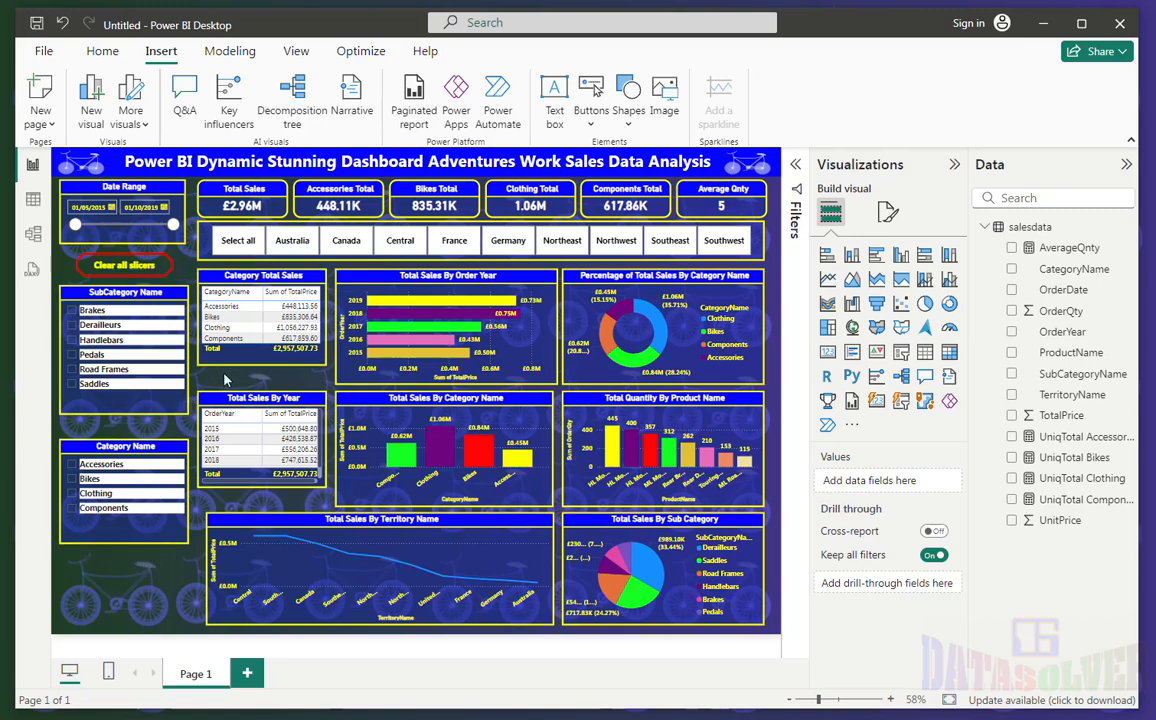
- Test the territory slicer by filtering the dashboard to Canada, France and Southwest, and clear the selection
{"action": "left_click", "coordinate": [338, 244]}
{"action": "left_click", "coordinate": [346, 241]}
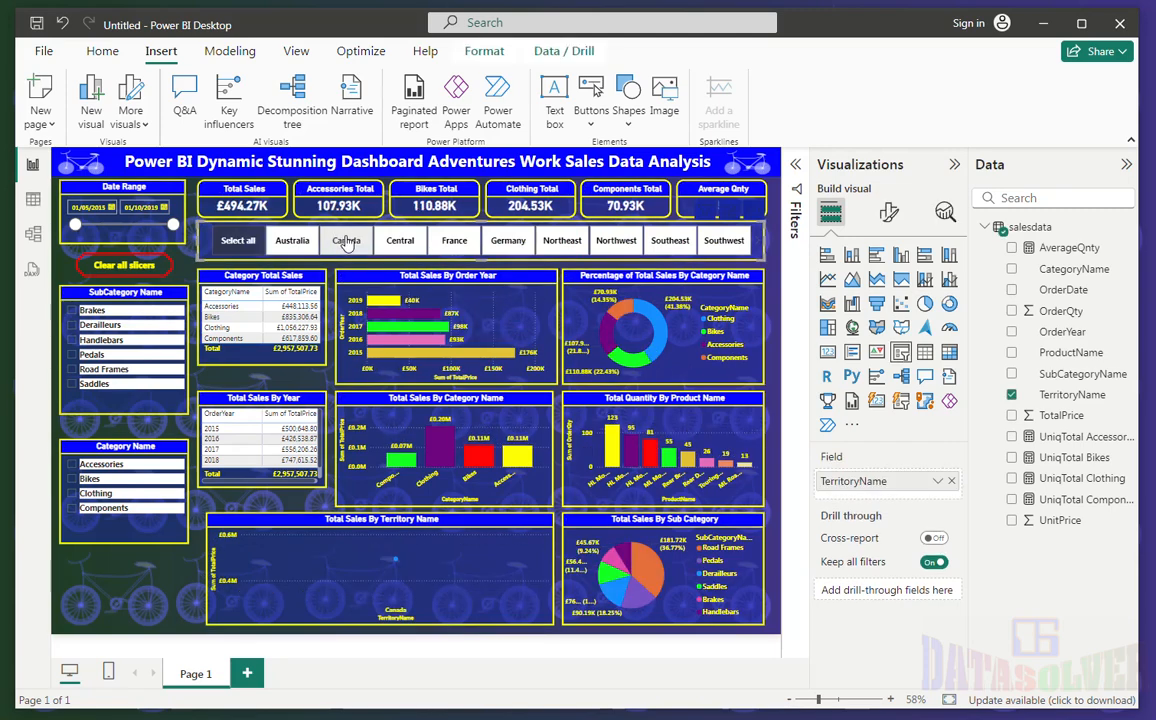
{"action": "left_click", "coordinate": [444, 243]}
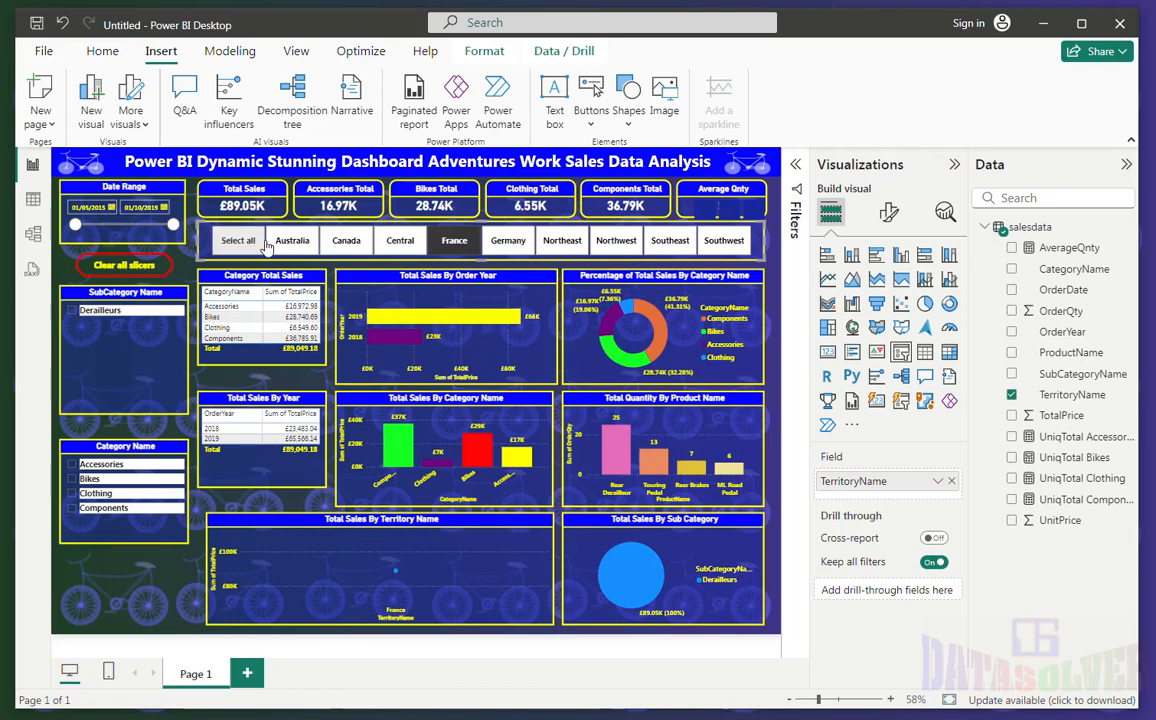
{"action": "left_click", "coordinate": [741, 244]}
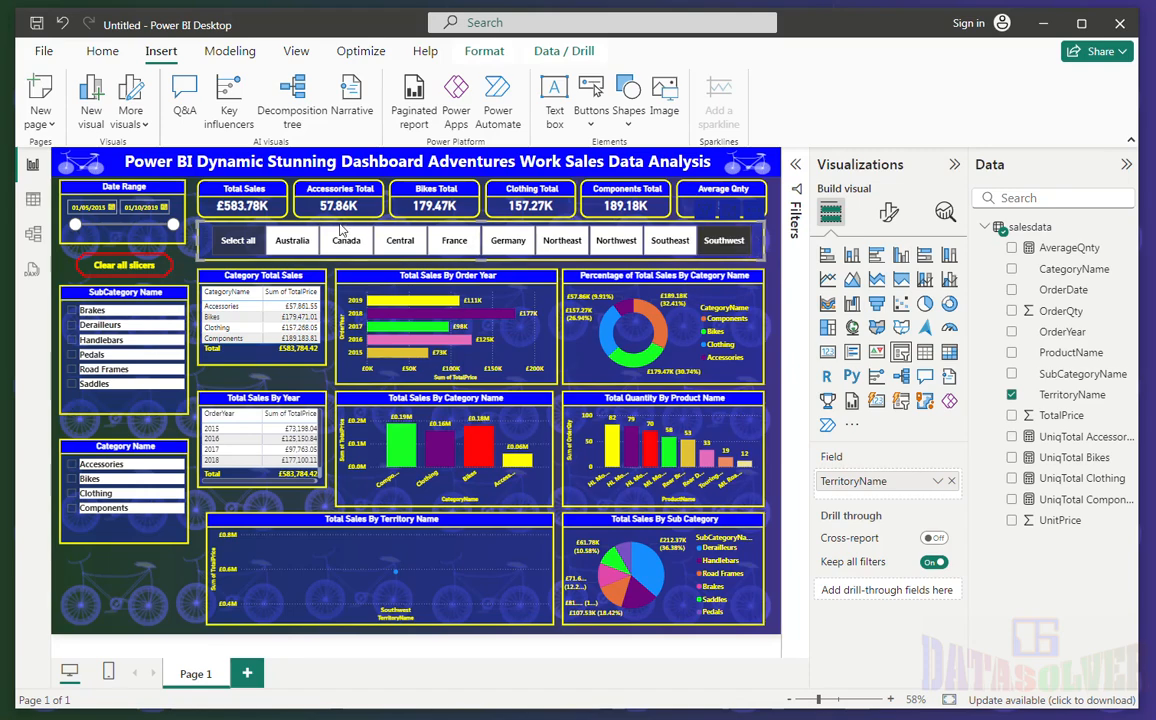
{"action": "left_click", "coordinate": [715, 256]}
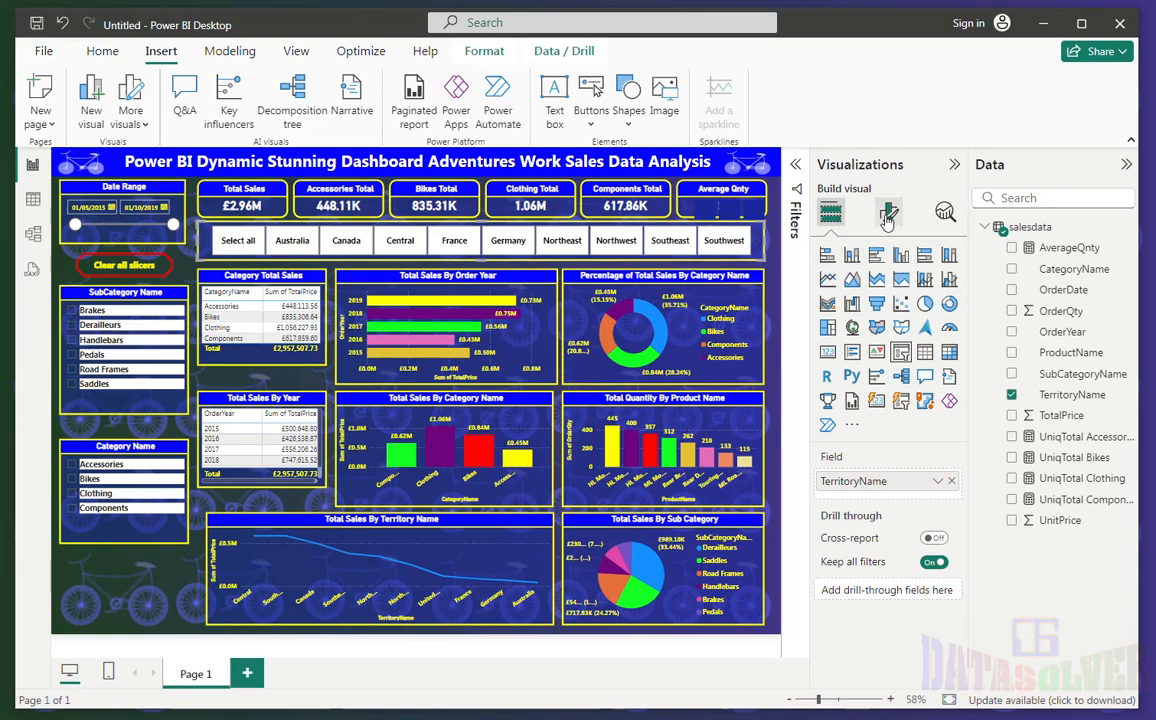
- Set the font size of the territory slicer's values to 10
{"action": "left_click", "coordinate": [889, 212]}
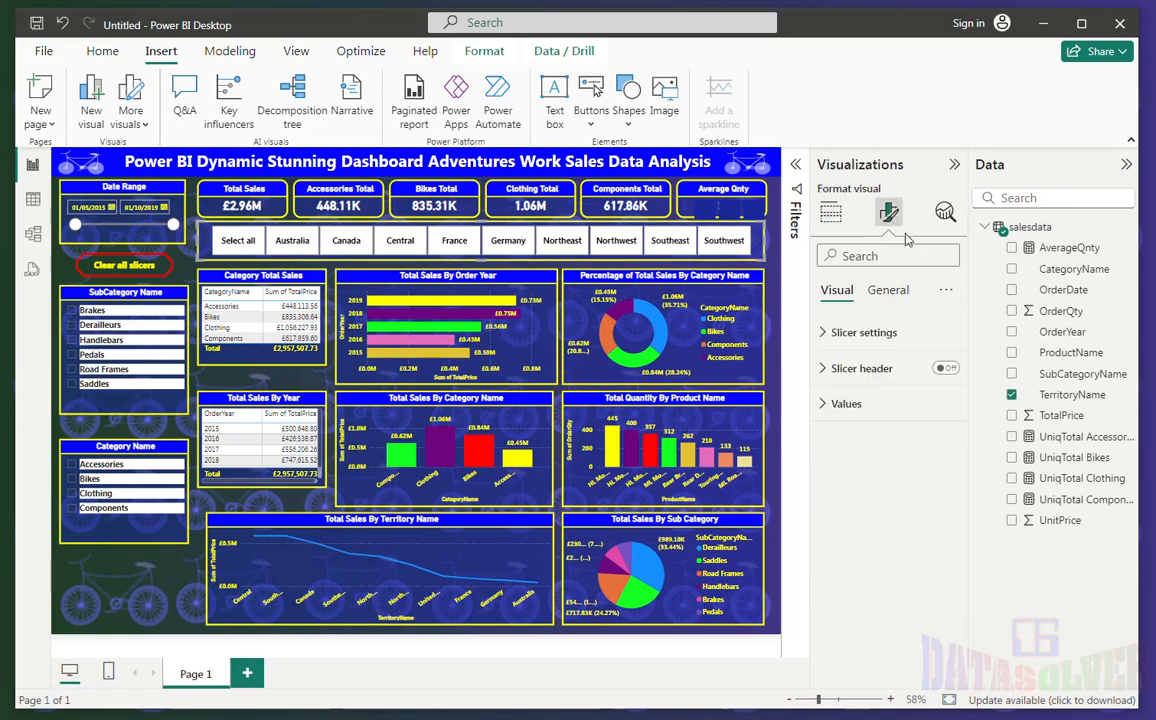
{"action": "left_click", "coordinate": [888, 295]}
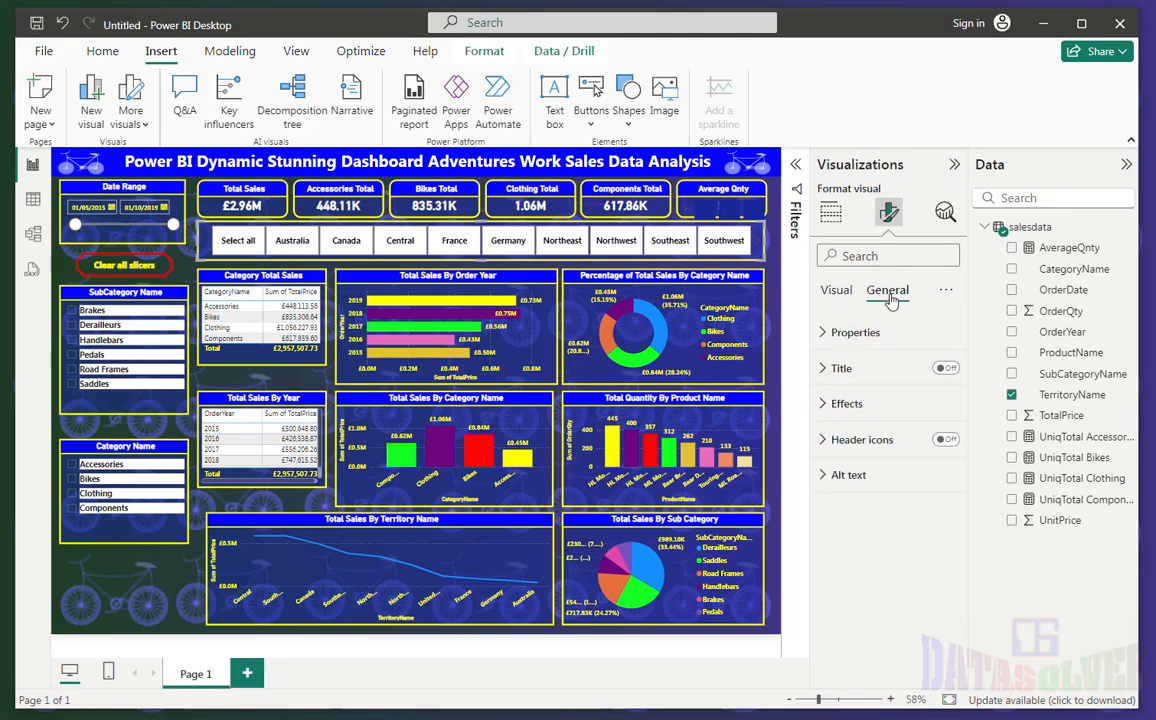
{"action": "left_click", "coordinate": [863, 368]}
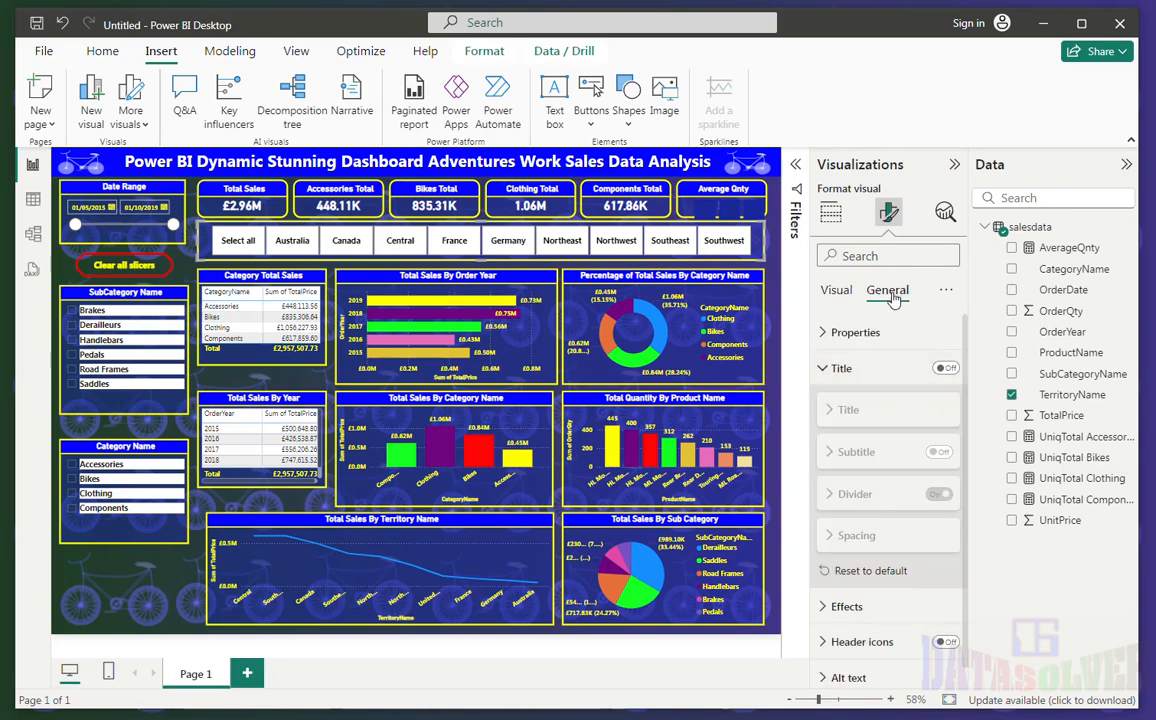
{"action": "left_click", "coordinate": [836, 290]}
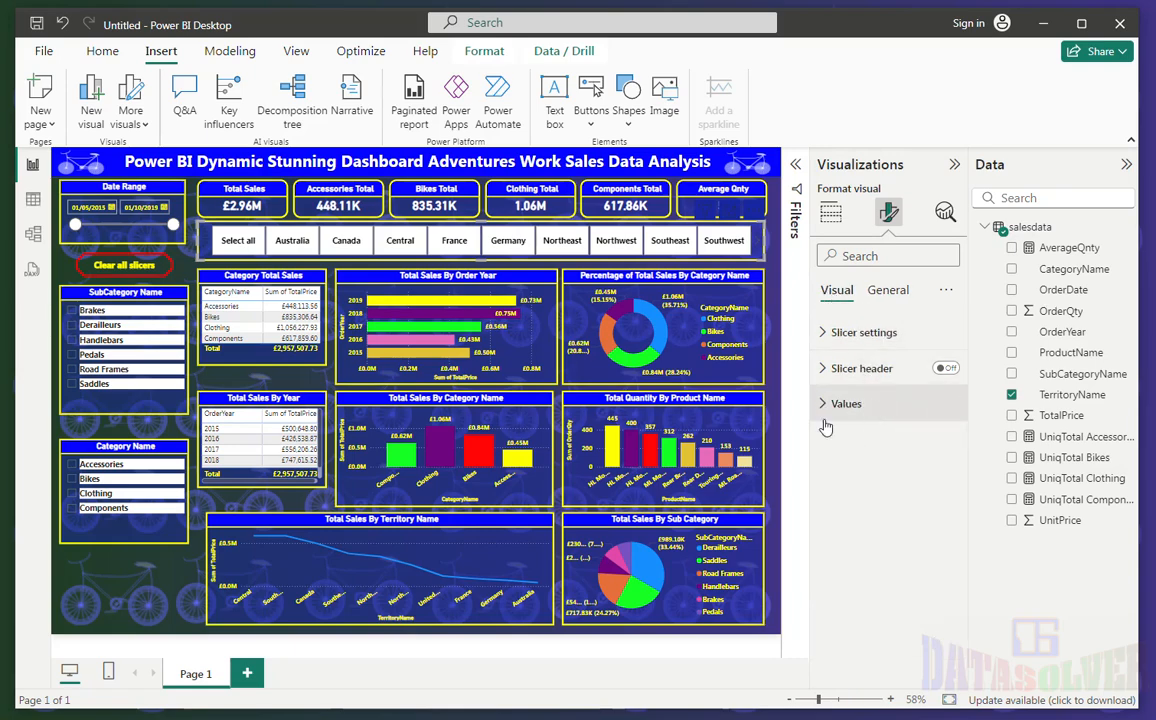
{"action": "left_click", "coordinate": [862, 404]}
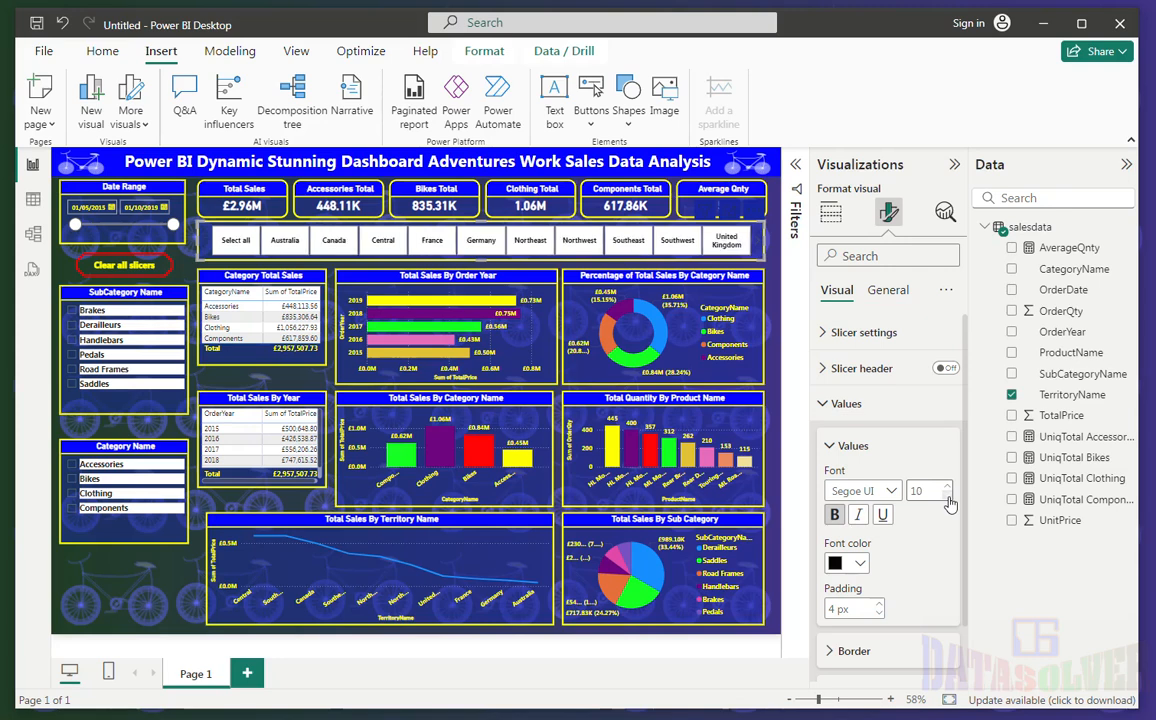
- Filter the dashboard by United Kingdom and by Australia, and reset it with the Clear all slicers button
{"action": "left_click", "coordinate": [731, 245]}
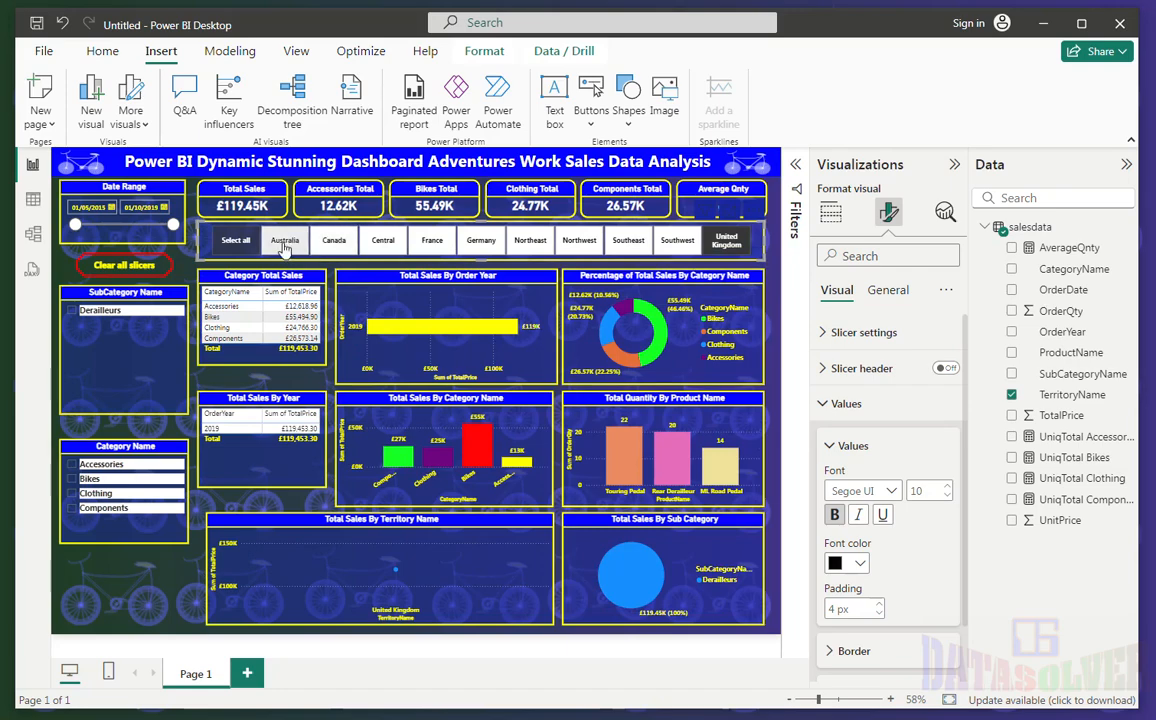
{"action": "left_click", "coordinate": [284, 245]}
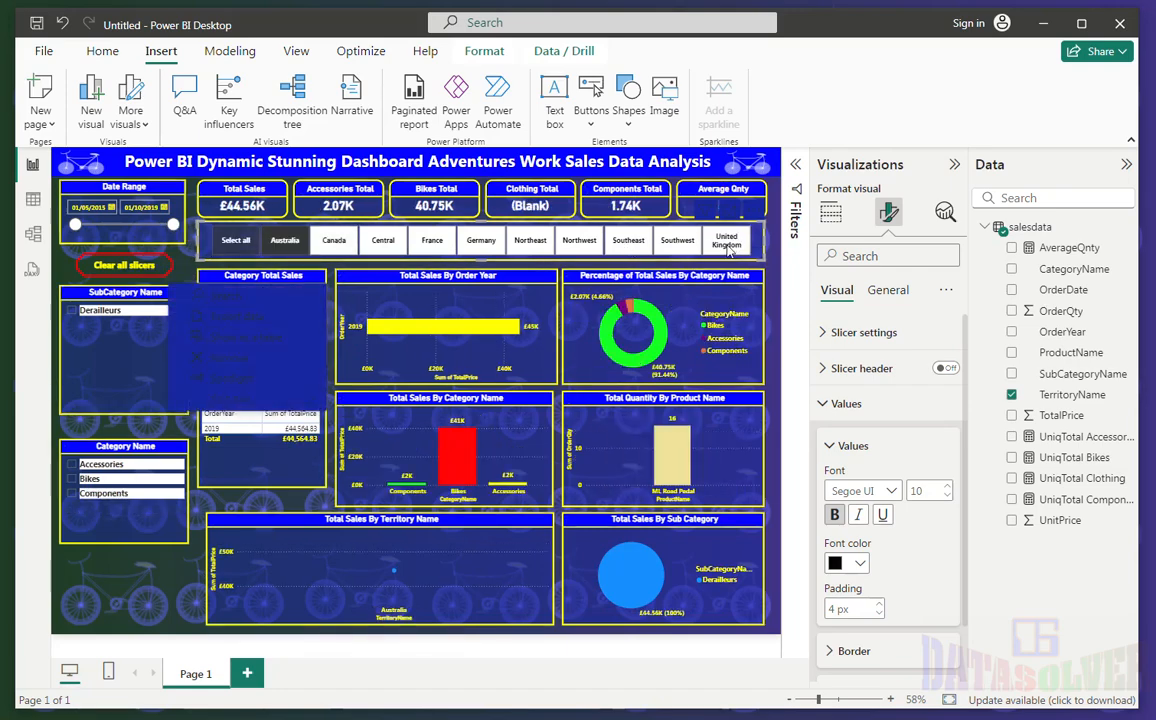
{"action": "left_click", "coordinate": [106, 262]}
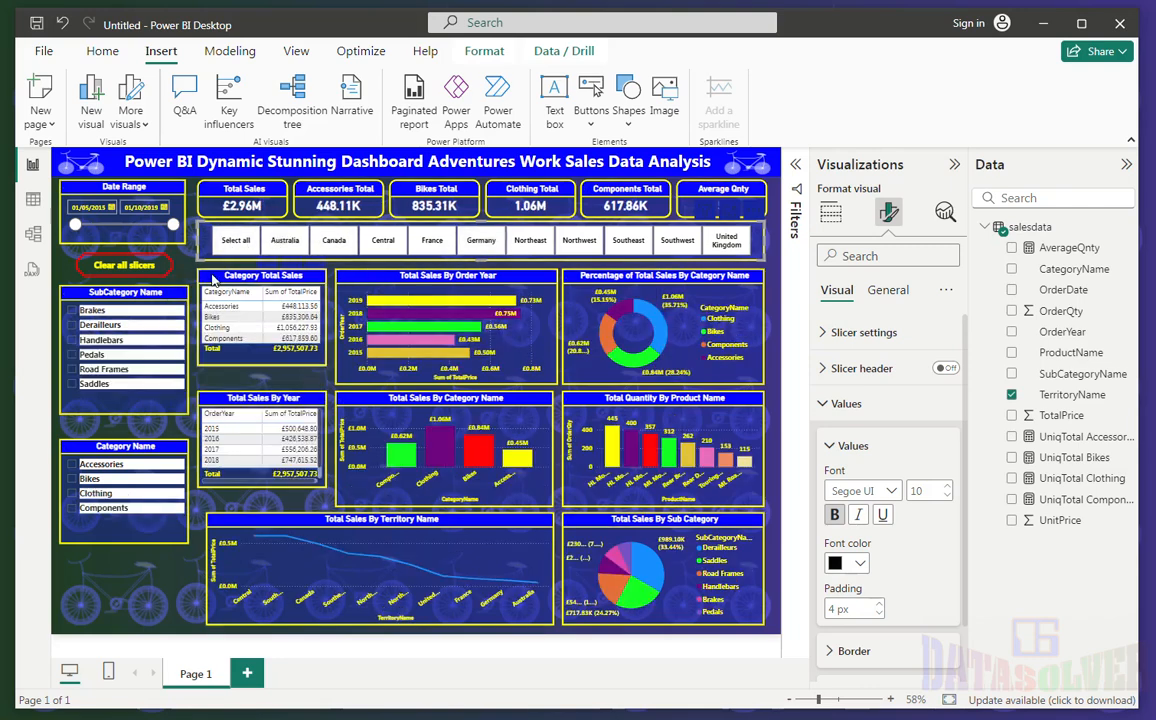
- Test the SubCategory slicer with Handlebars and Road Frames and the Category slicer with Accessories and Clothing, clearing the selections
{"action": "left_click", "coordinate": [103, 343]}
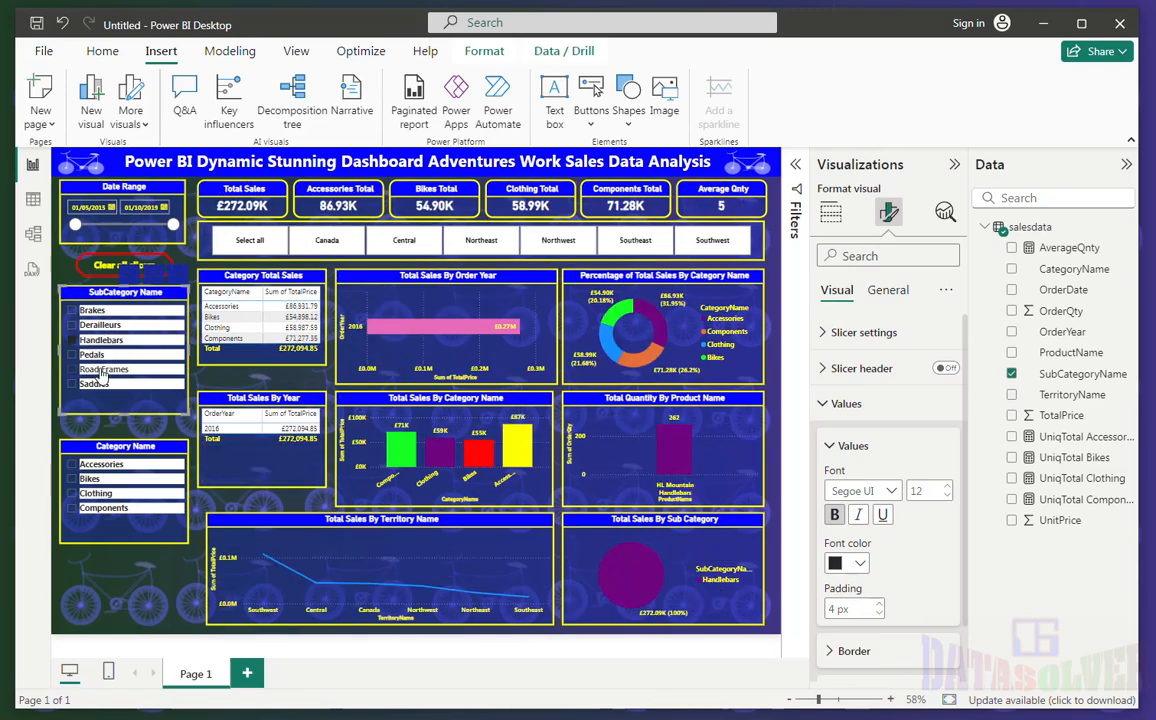
{"action": "left_click", "coordinate": [102, 373]}
{"action": "left_click", "coordinate": [102, 373]}
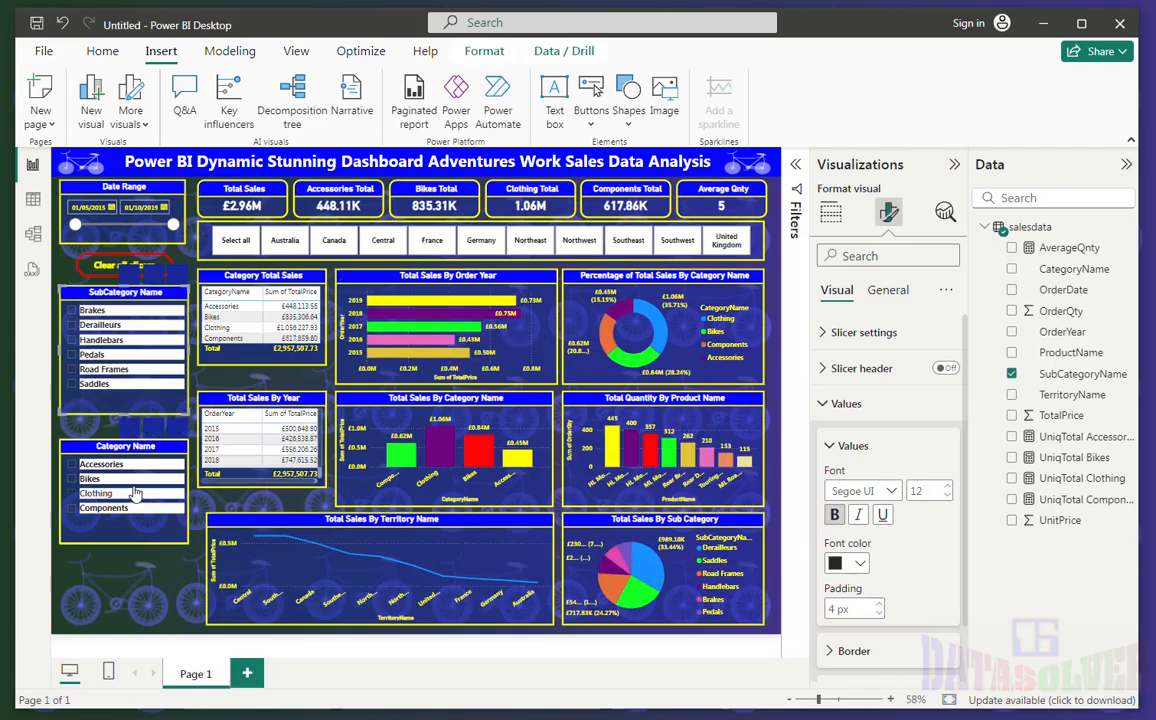
{"action": "left_click", "coordinate": [100, 464]}
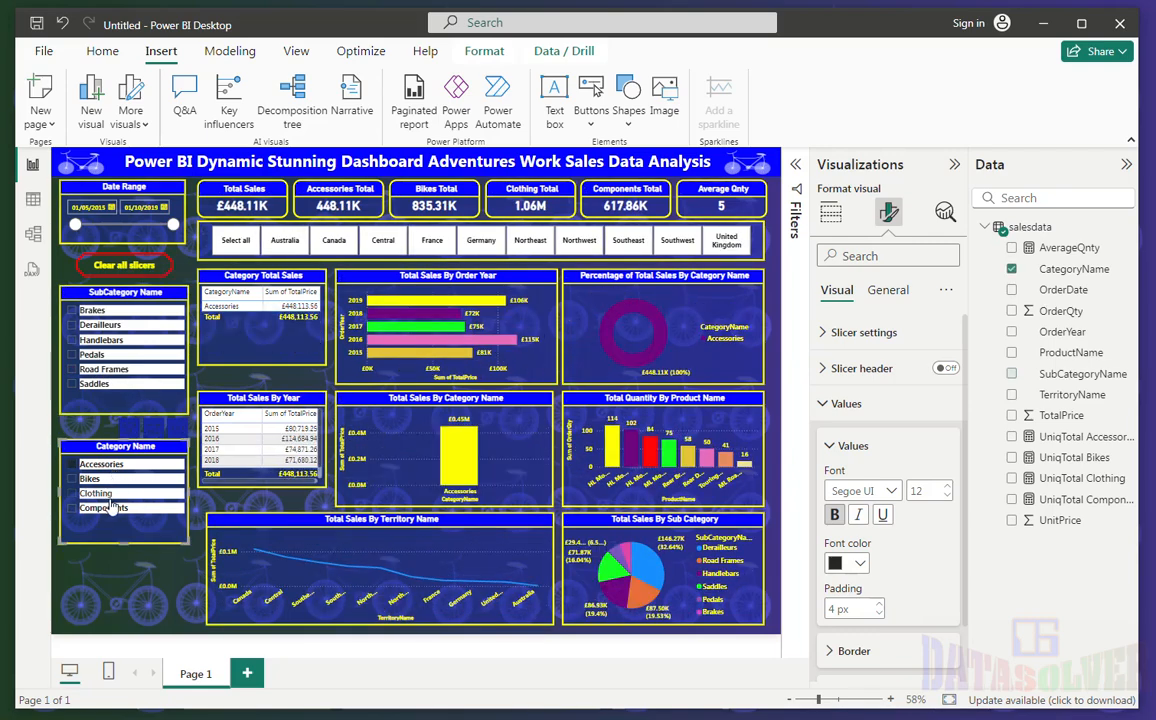
{"action": "left_click", "coordinate": [98, 494]}
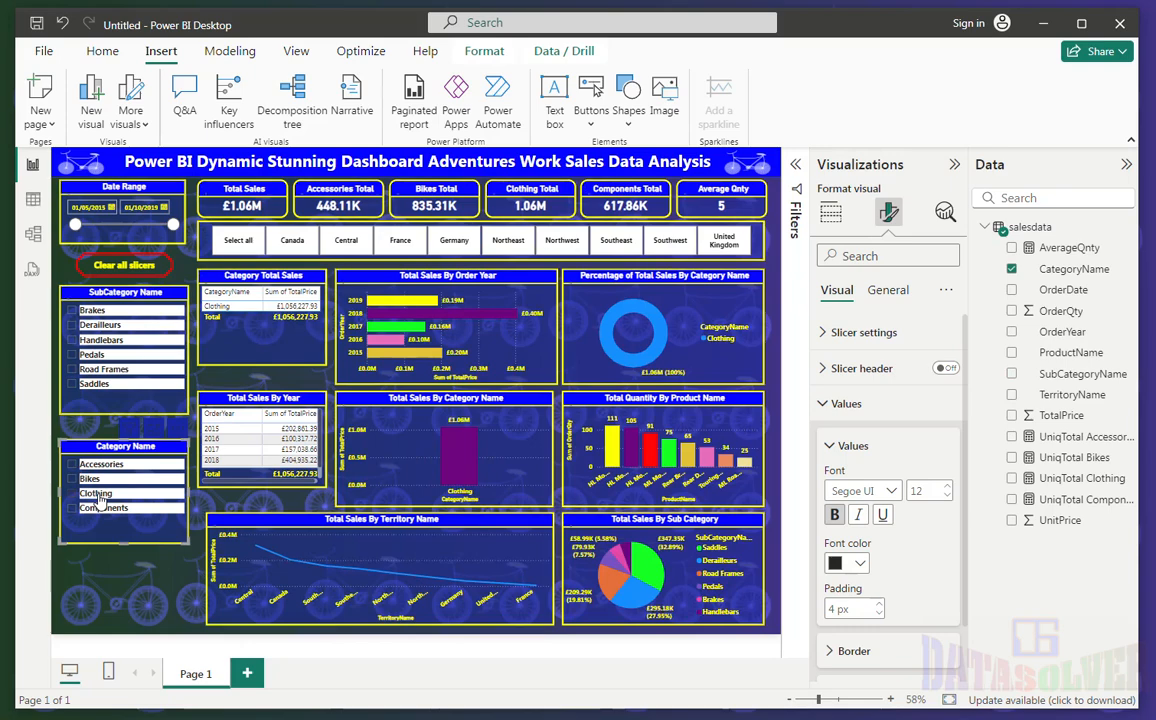
{"action": "left_click", "coordinate": [98, 497]}
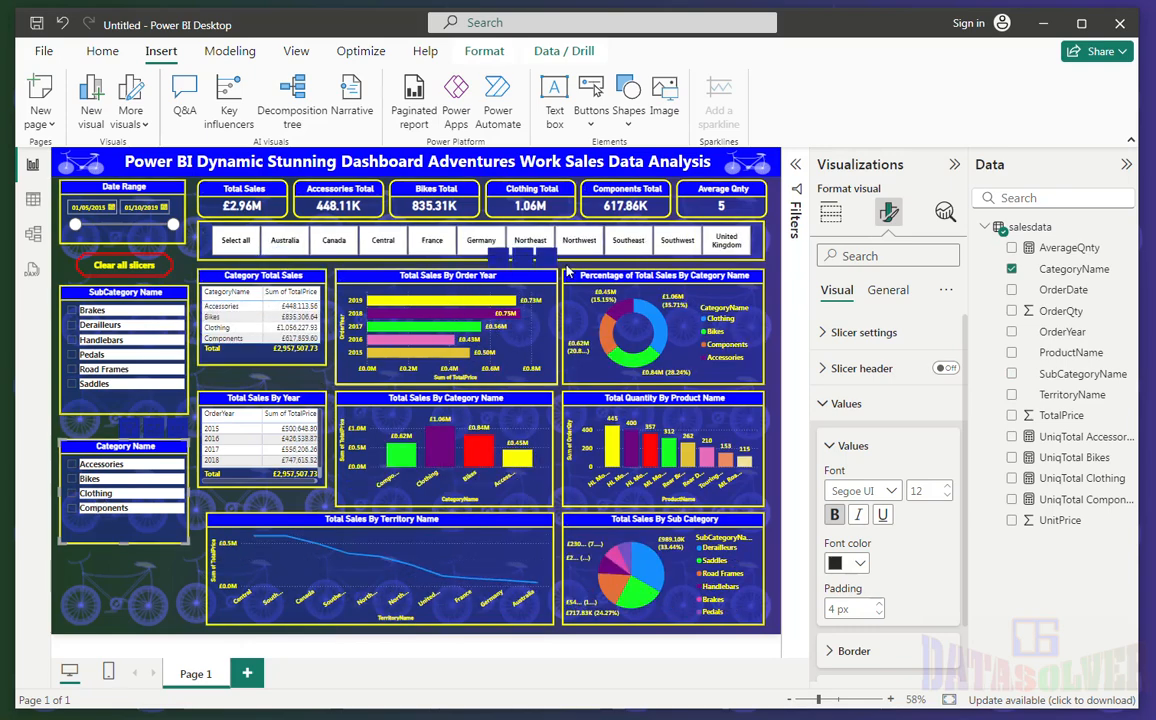
- Test cross-filtering from the Total Sales By Order Year chart with the 2019 and 2018 bars, clearing each selection
{"action": "left_click", "coordinate": [449, 299]}
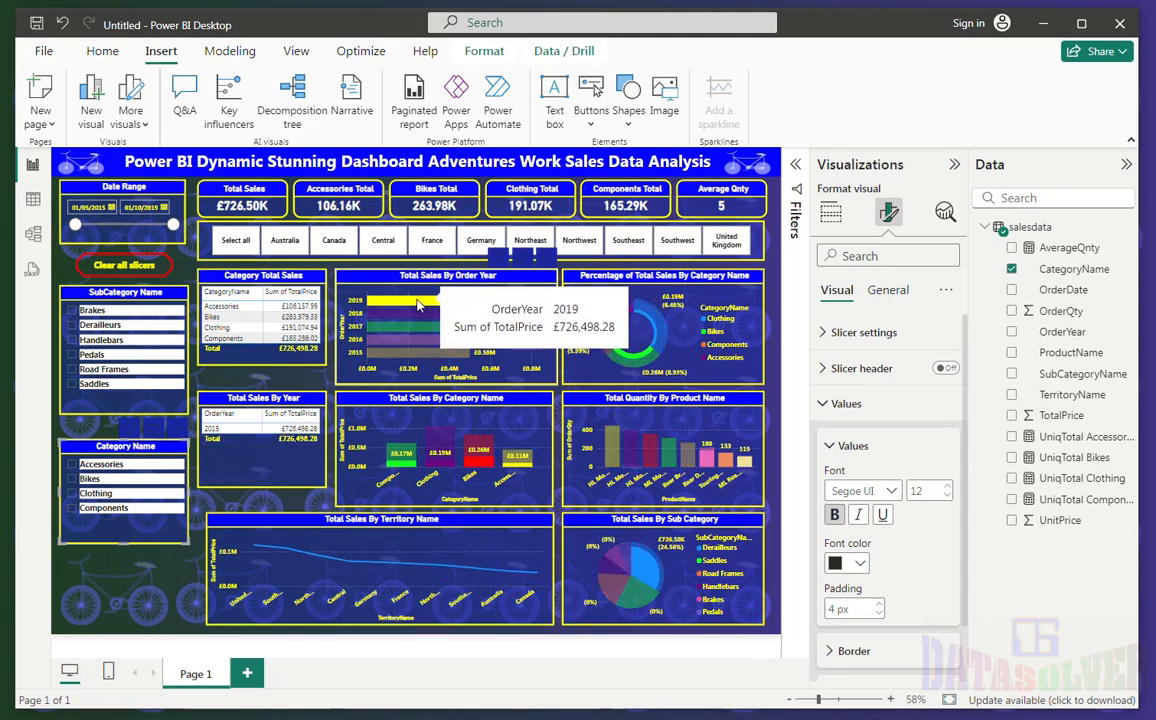
{"action": "left_click", "coordinate": [447, 301]}
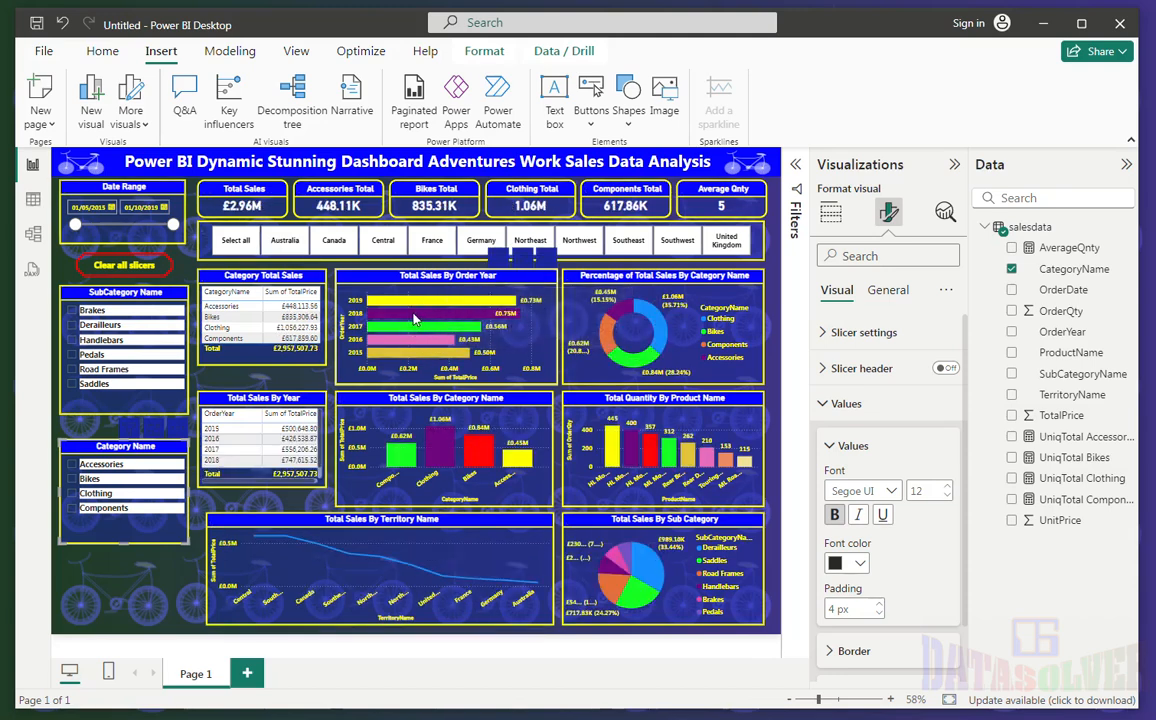
{"action": "left_click", "coordinate": [414, 314]}
{"action": "left_click", "coordinate": [427, 314]}
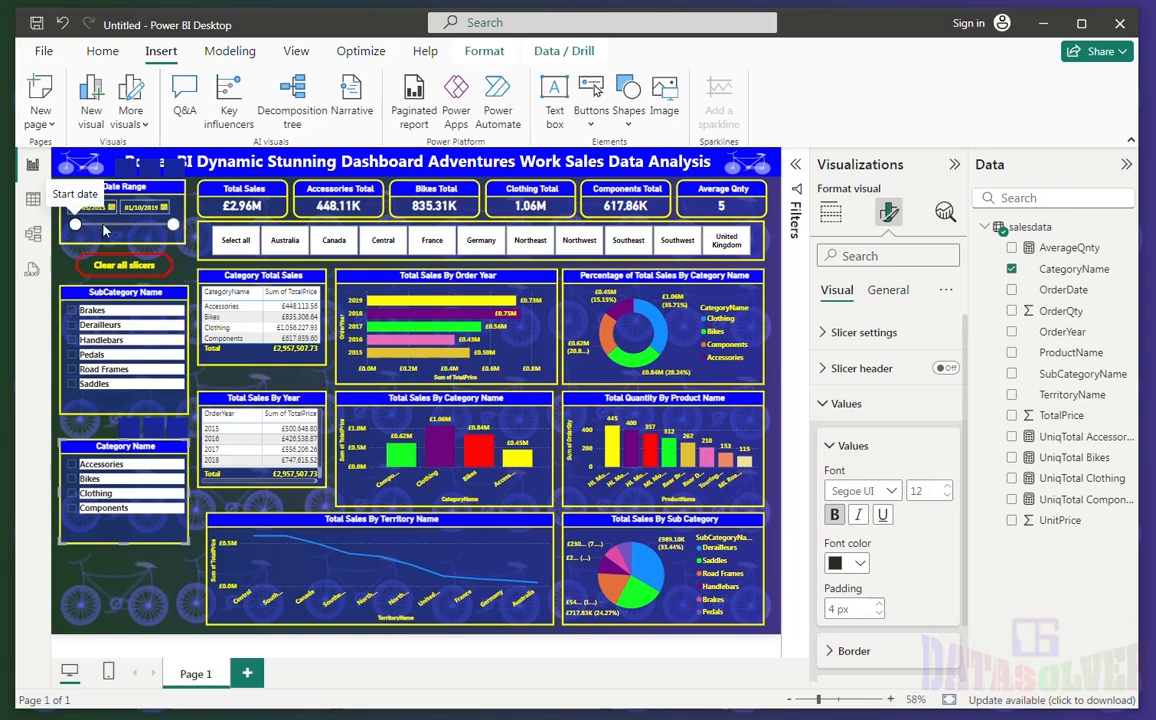
- Test the Date Range slicer with a range from March 2017 to 8 May 2018, and reset it with the Clear all slicers button
{"action": "left_click_drag", "start_coordinate": [103, 228], "coordinate": [144, 228]}
{"action": "left_click", "coordinate": [163, 208]}
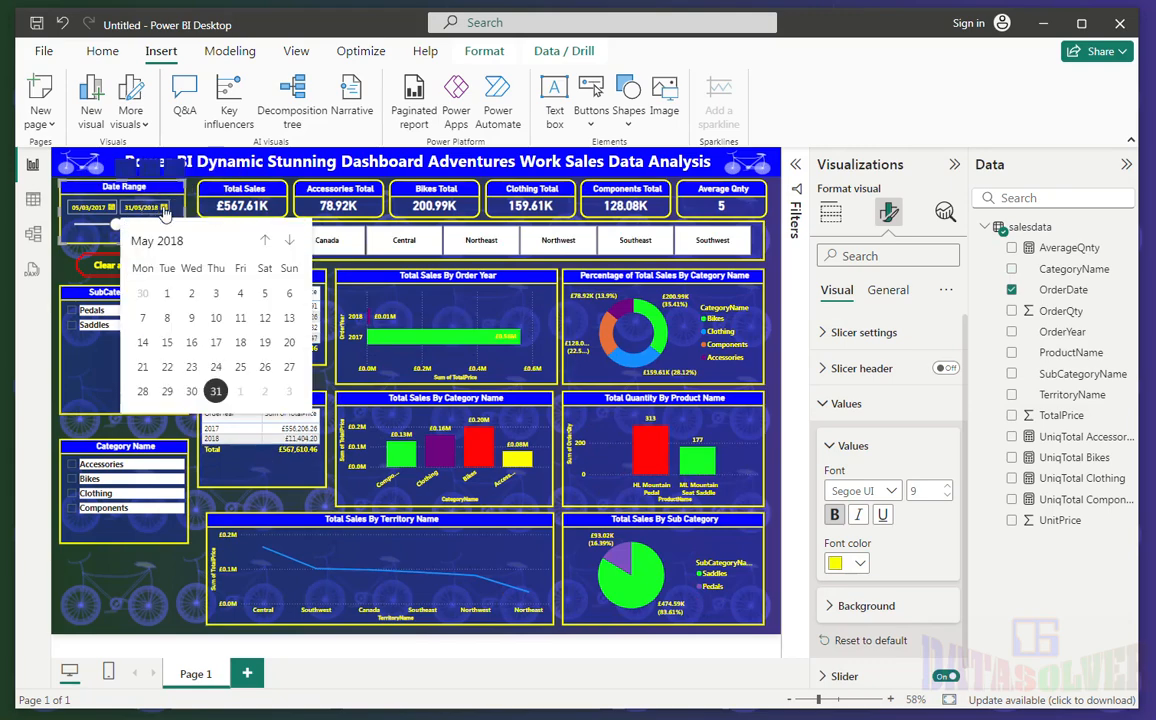
{"action": "left_click", "coordinate": [166, 320]}
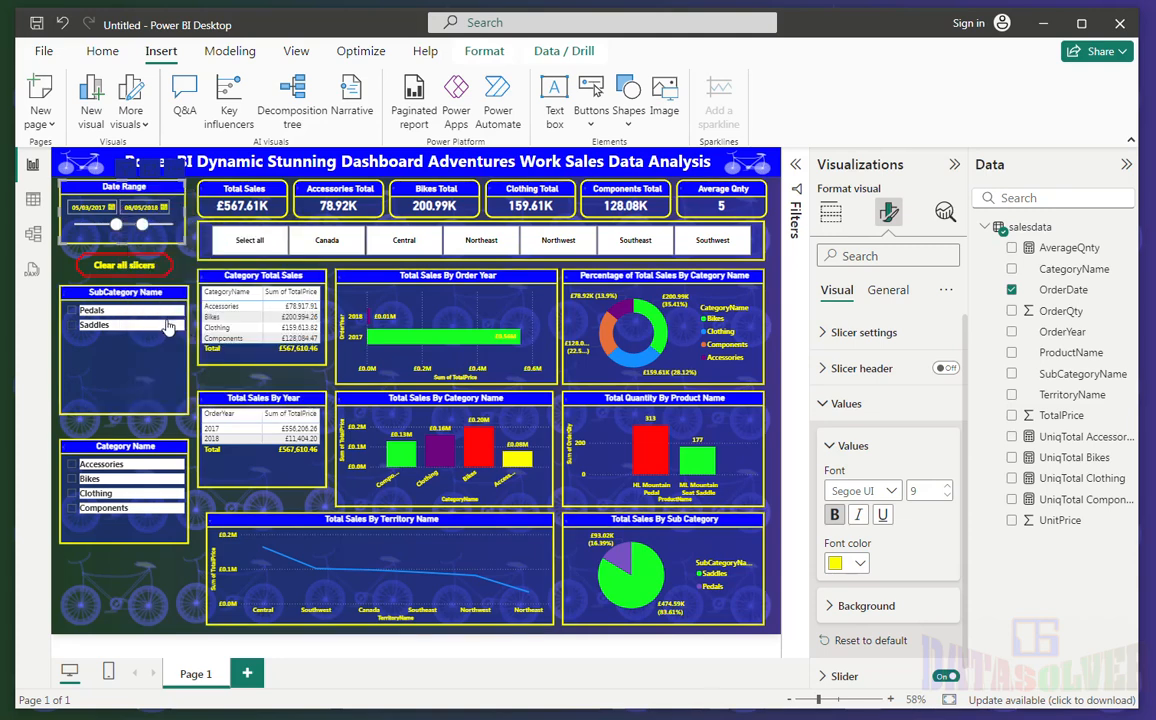
{"action": "left_click", "coordinate": [126, 266], "text": "ctrl"}
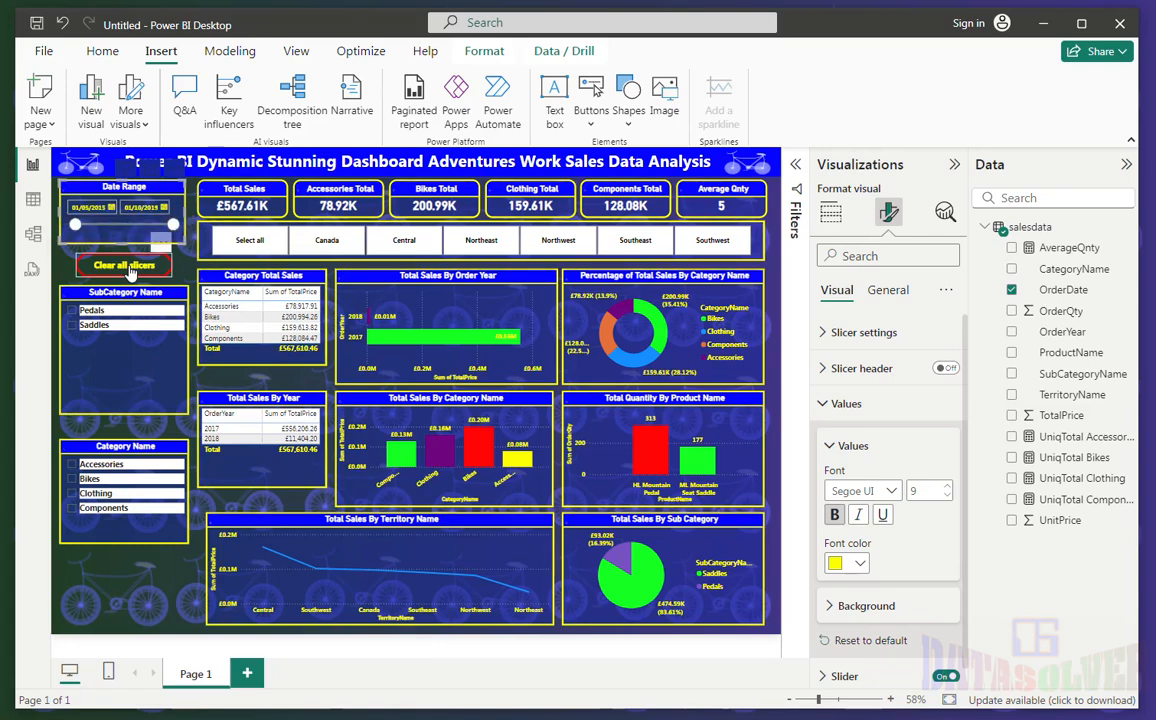
{"action": "left_click", "coordinate": [155, 577]}
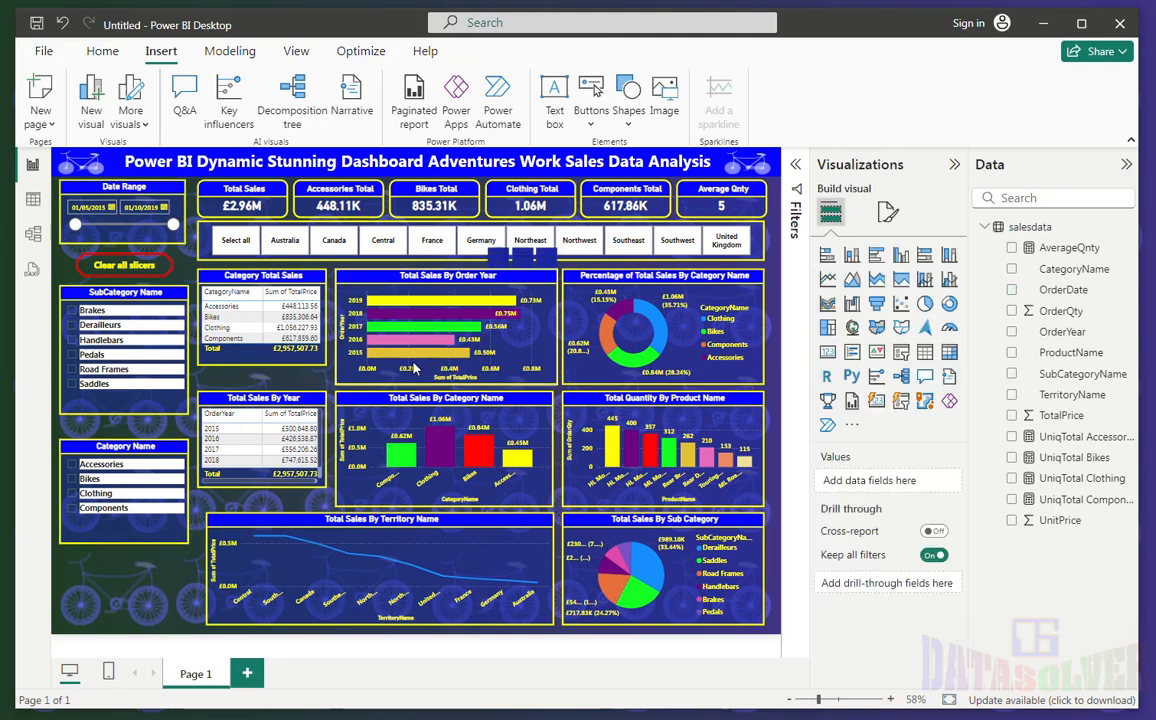